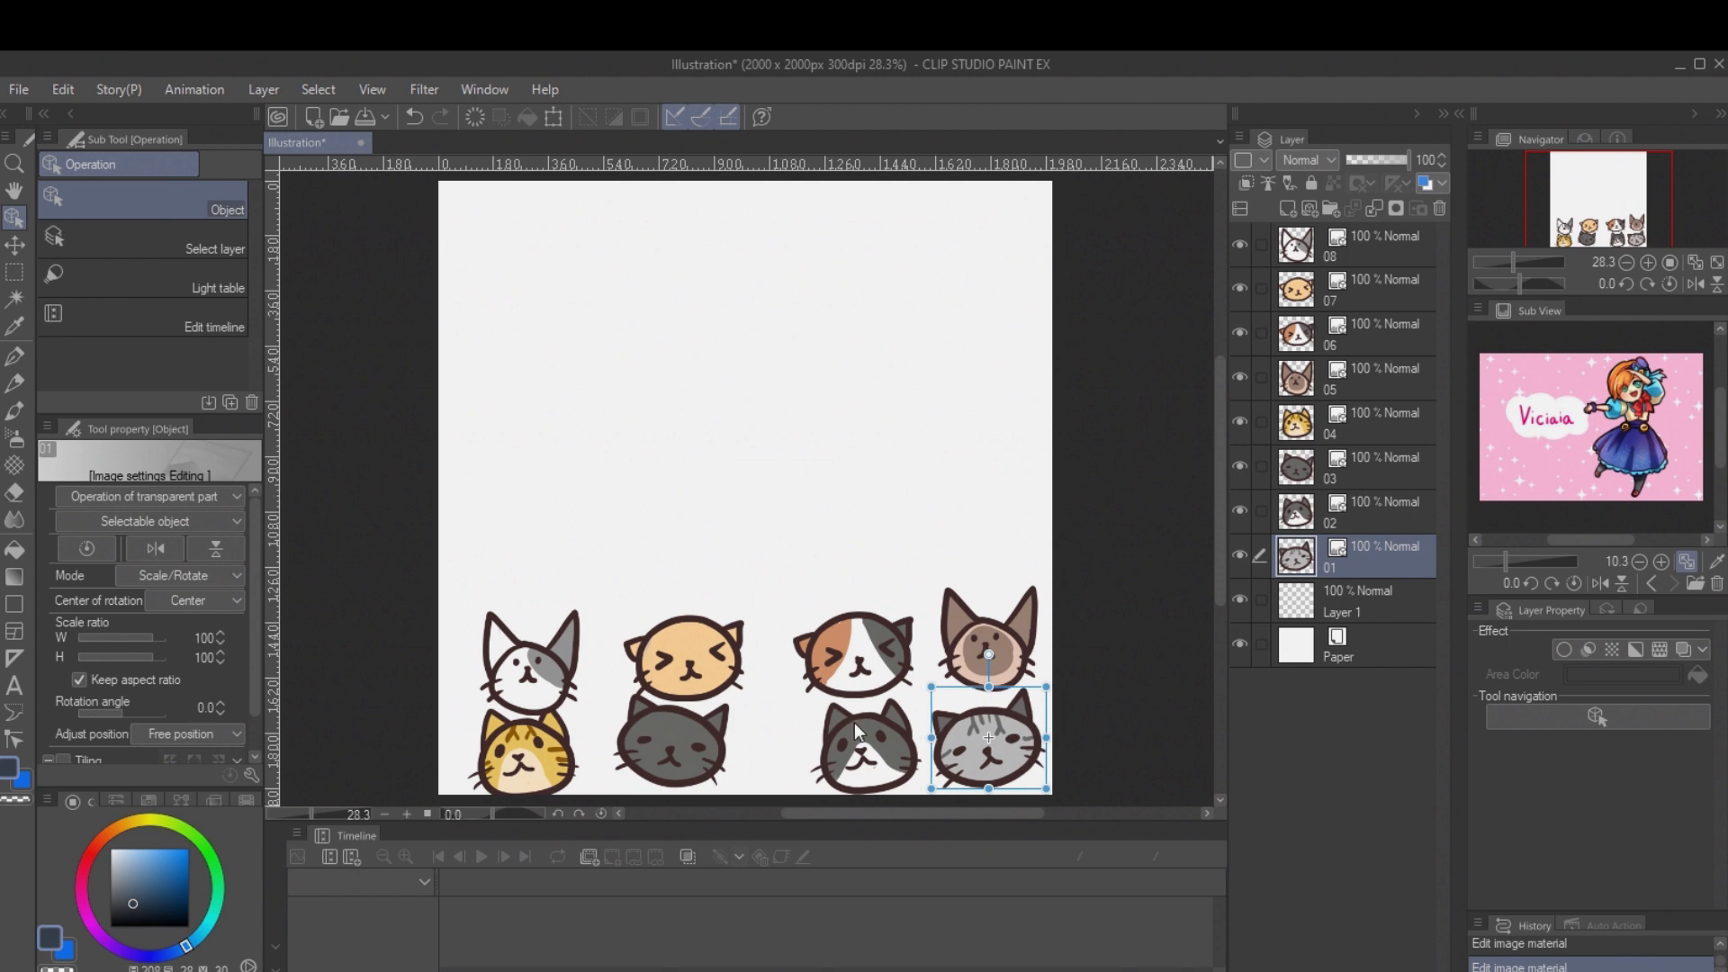
Step: Add a raster layer above the white cat's layer and draw a square figure ruler in the canvas's upper half
{"action": "left_click", "coordinate": [529, 662]}
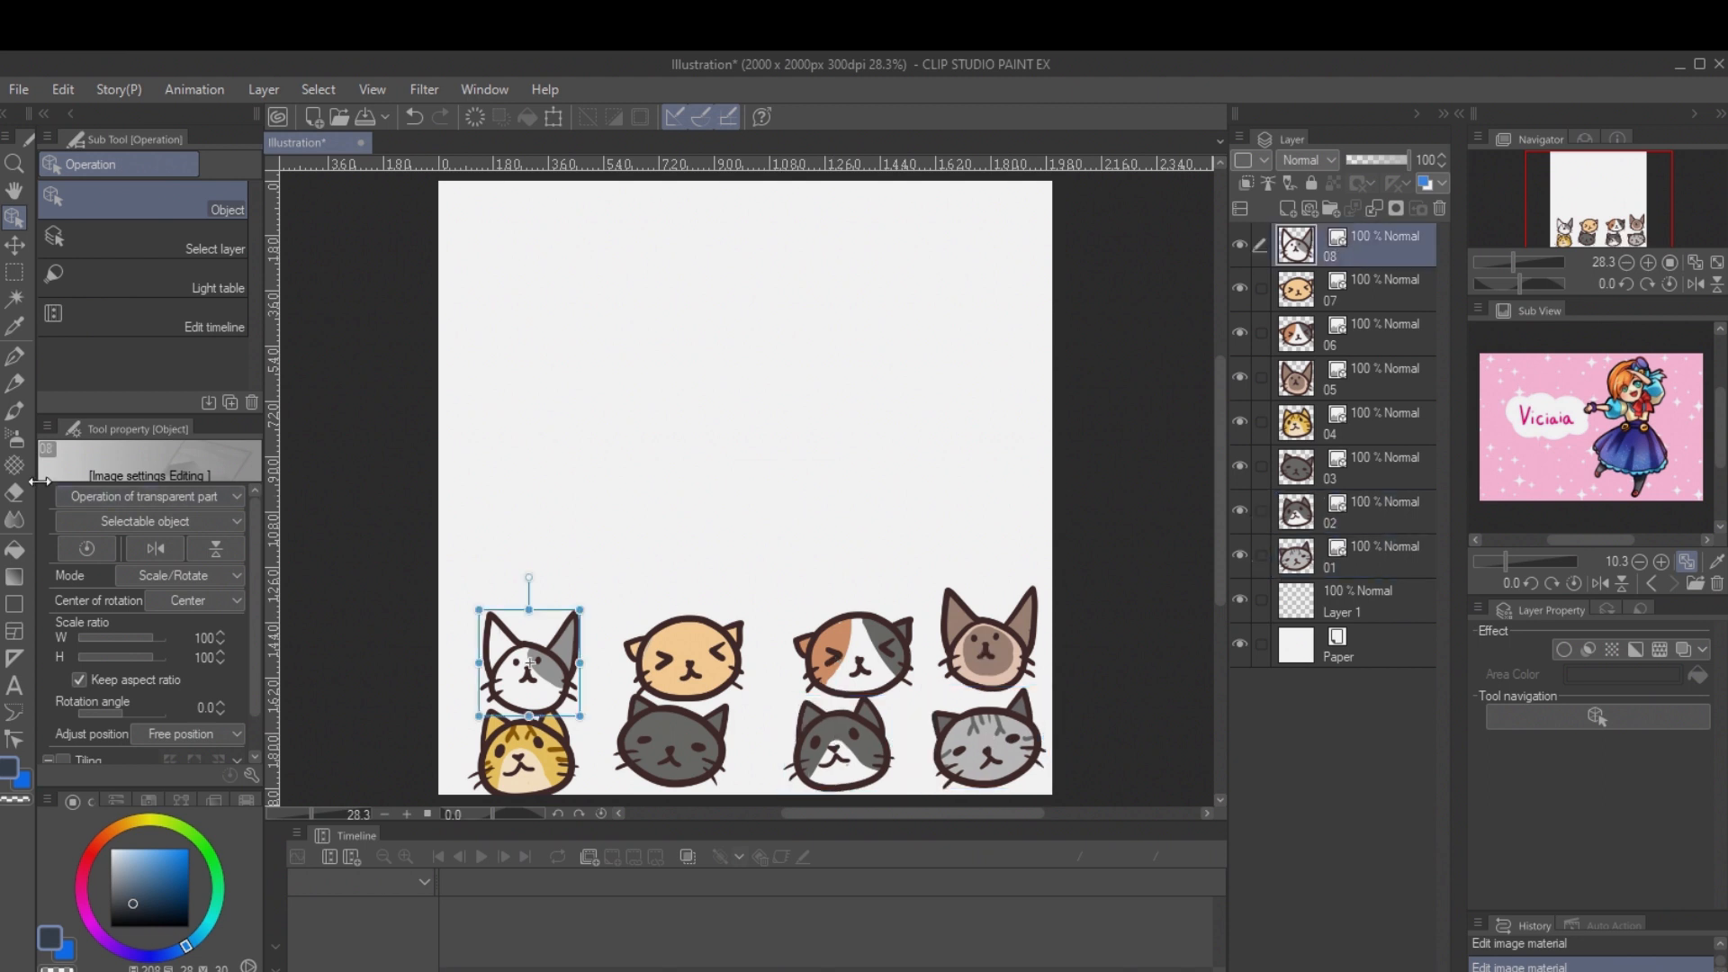
{"action": "left_click", "coordinate": [1287, 209]}
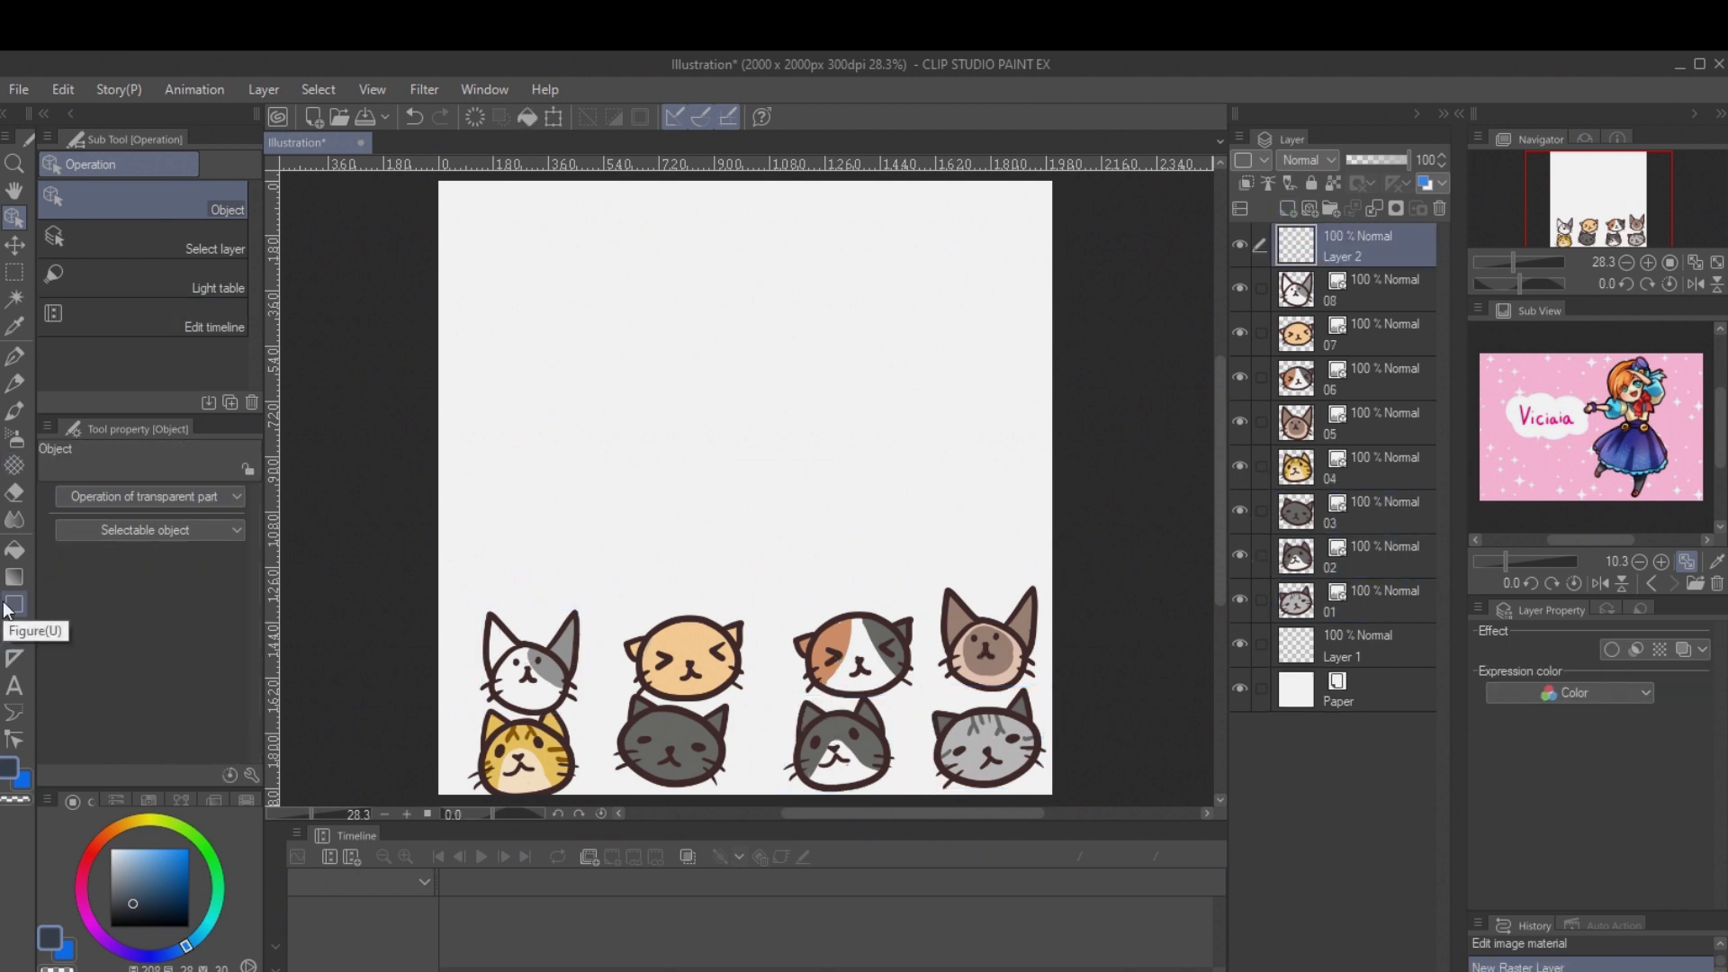
{"action": "left_click", "coordinate": [14, 658]}
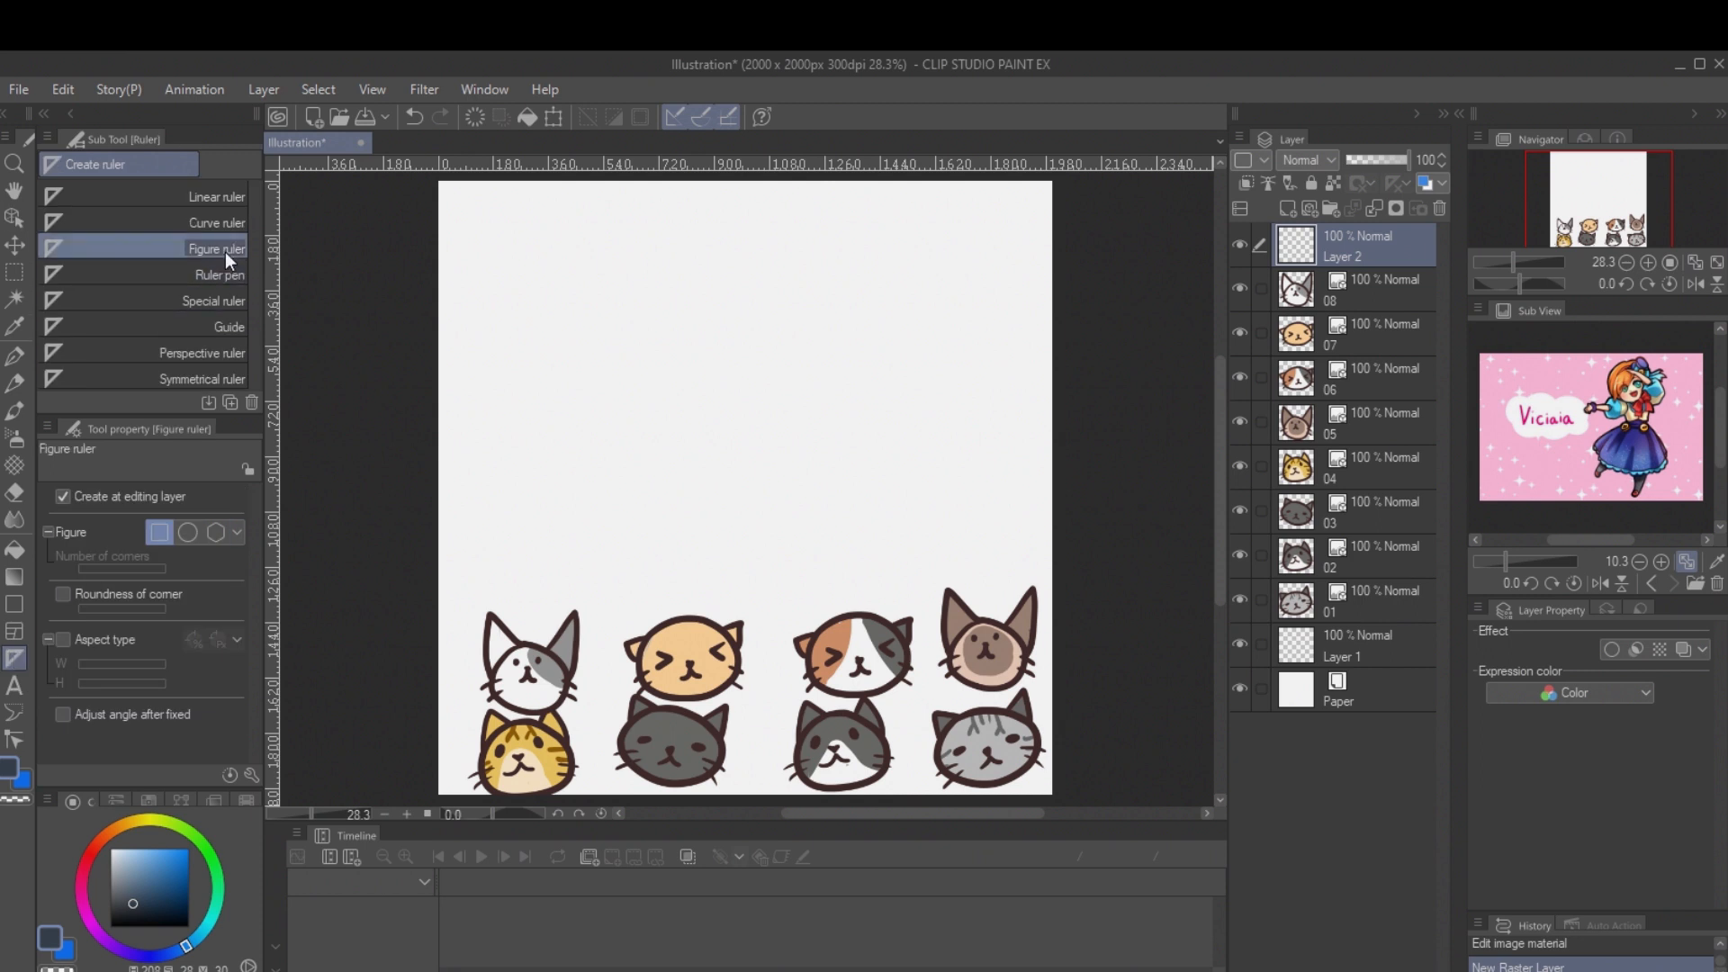
{"action": "left_click_drag", "start_coordinate": [564, 225], "coordinate": [904, 519]}
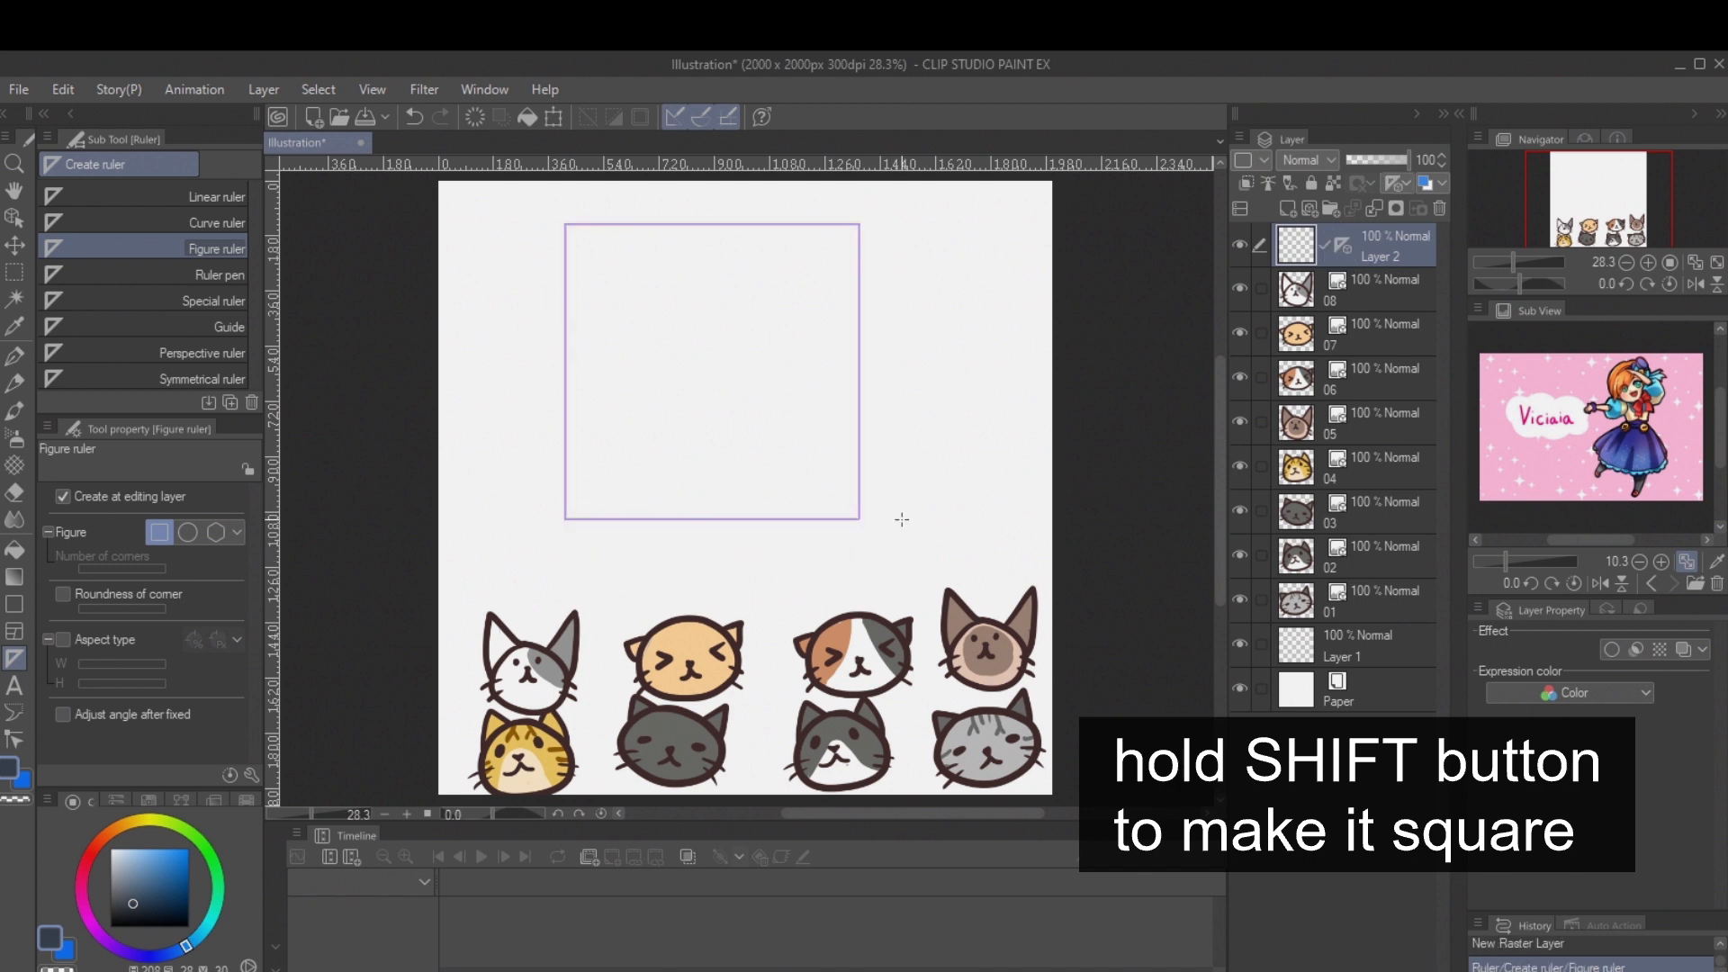
Step: Shift the square ruler to the horizontal centre of the canvas and make it show in all layers
{"action": "left_click", "coordinate": [14, 217]}
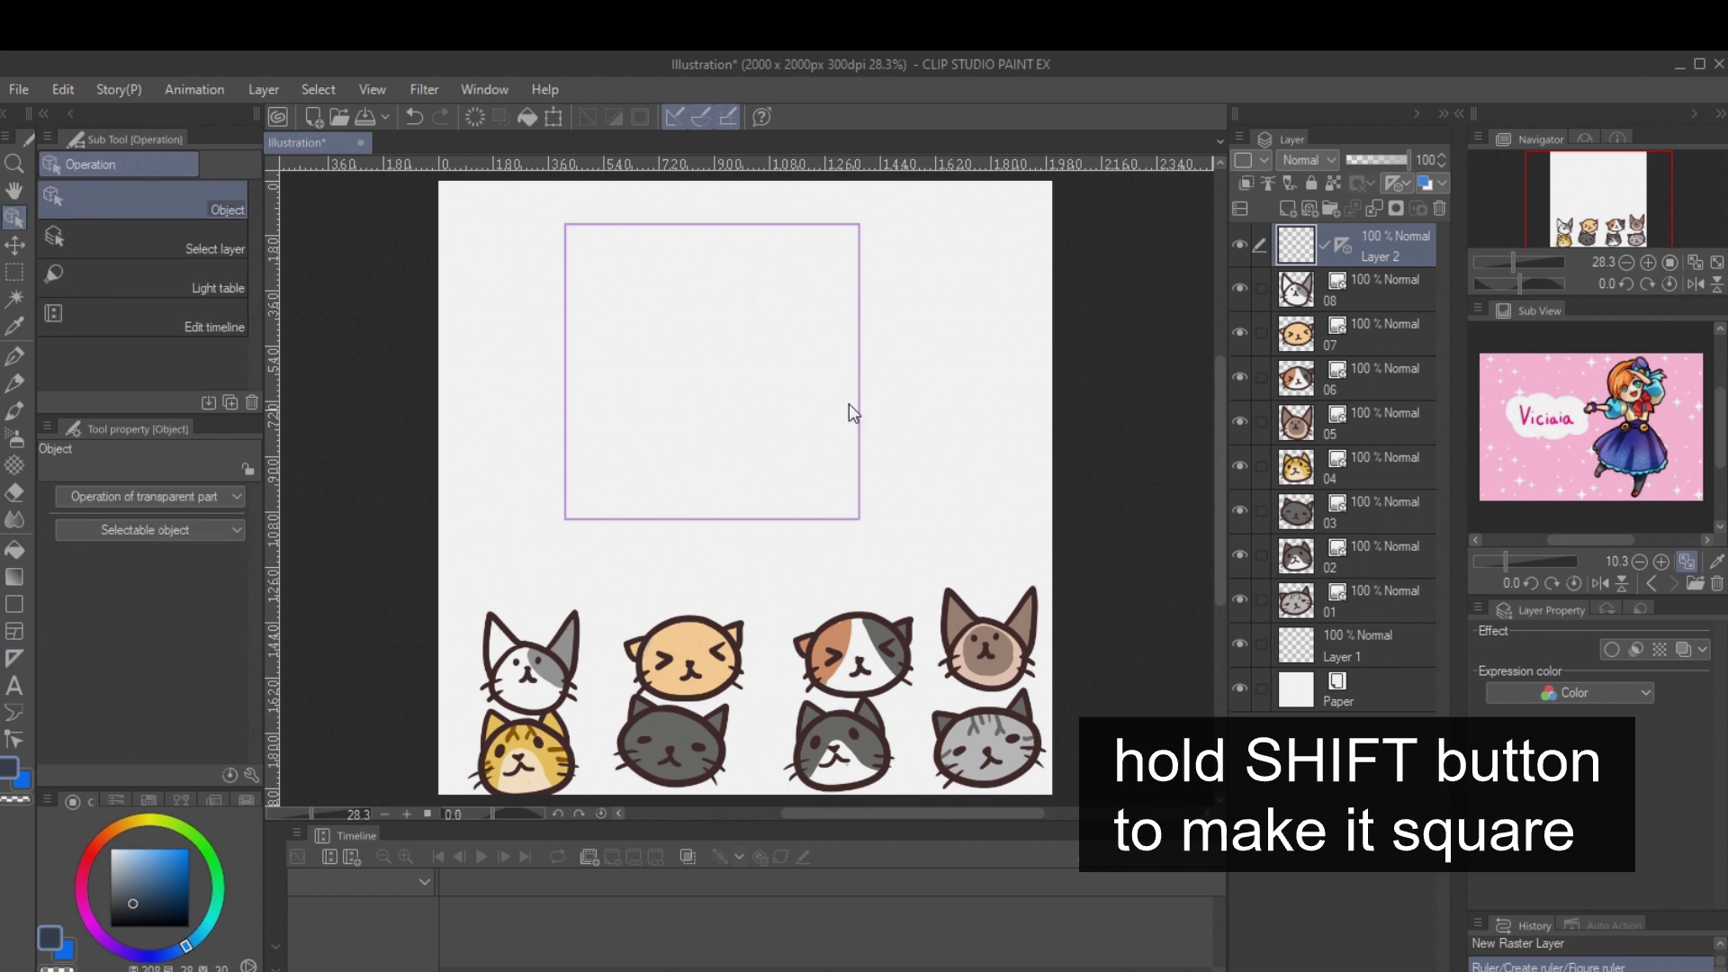
{"action": "left_click_drag", "start_coordinate": [861, 397], "coordinate": [912, 407]}
{"action": "left_click", "coordinate": [1362, 531]}
{"action": "left_click", "coordinate": [1374, 212]}
{"action": "left_click", "coordinate": [1404, 241]}
{"action": "left_click", "coordinate": [1396, 183]}
{"action": "left_click", "coordinate": [1424, 218]}
{"action": "left_click", "coordinate": [1362, 565]}
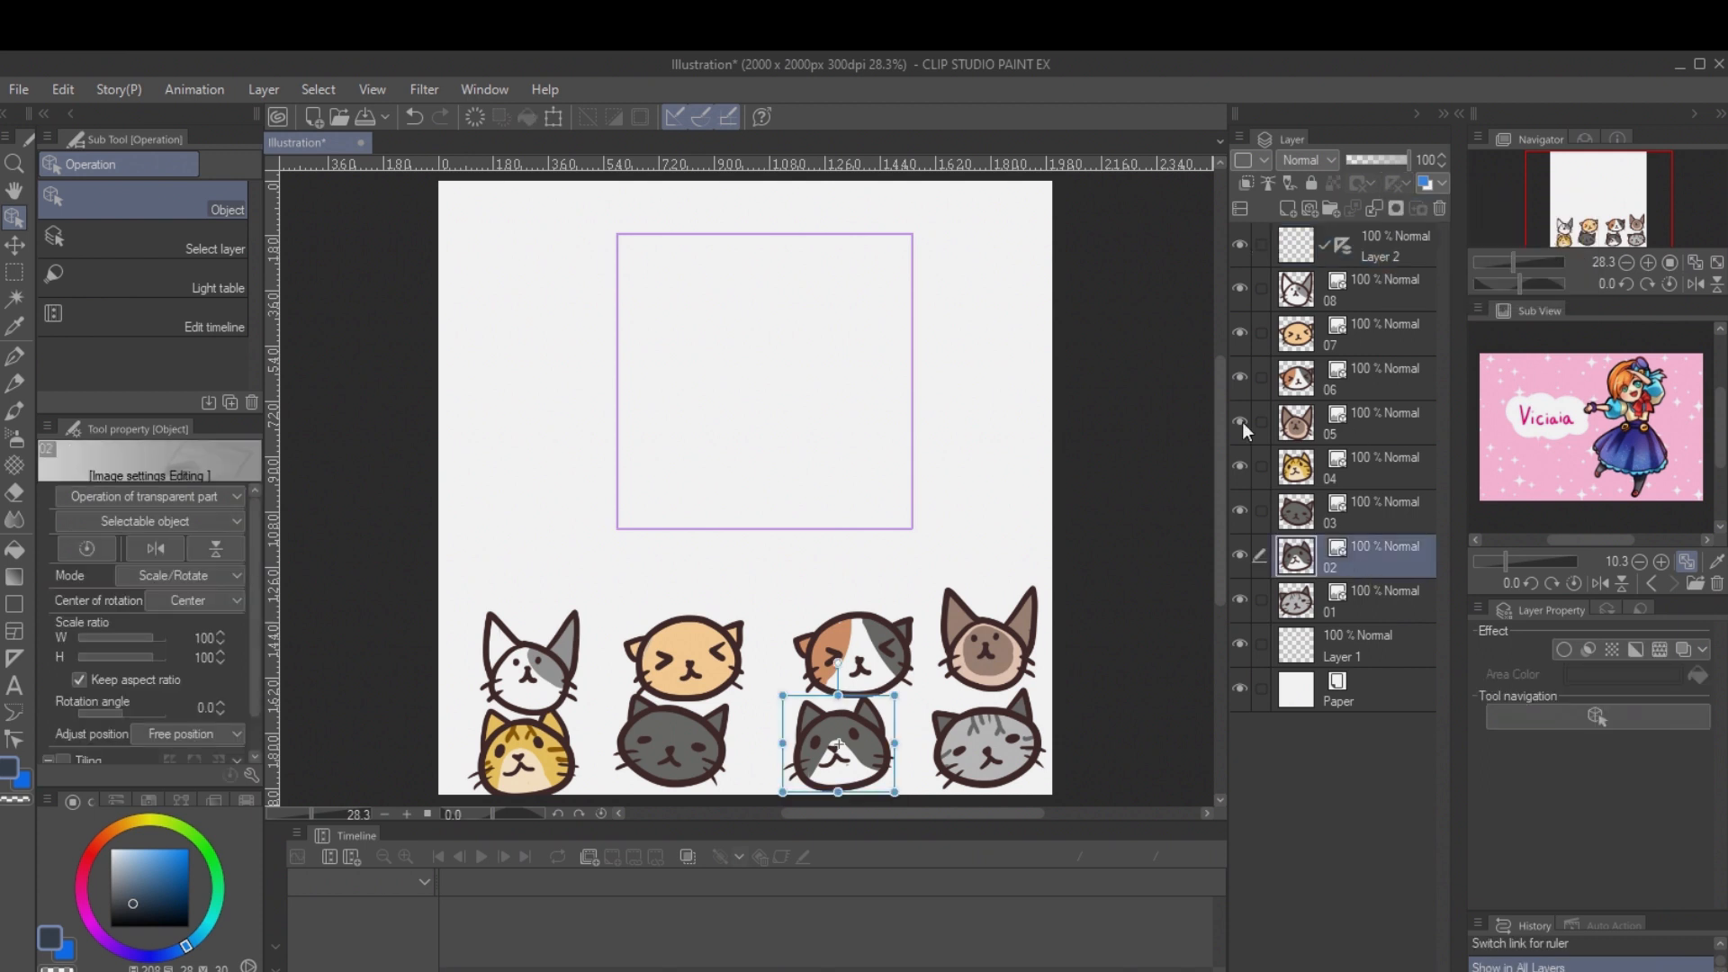
Step: Place the orange cat across the square's lower edge, rotated about 24 degrees
{"action": "left_click", "coordinate": [1368, 335]}
{"action": "left_click_drag", "start_coordinate": [702, 661], "coordinate": [729, 524]}
{"action": "left_click_drag", "start_coordinate": [779, 452], "coordinate": [800, 483]}
Step: Place the dark grey cat across the square's lower edge, scaled to about 69% and rotated about -42 degrees
{"action": "left_click", "coordinate": [679, 749]}
{"action": "left_click_drag", "start_coordinate": [679, 749], "coordinate": [849, 512]}
{"action": "left_click_drag", "start_coordinate": [941, 447], "coordinate": [873, 393]}
{"action": "left_click_drag", "start_coordinate": [850, 434], "coordinate": [843, 480]}
{"action": "left_click_drag", "start_coordinate": [850, 505], "coordinate": [848, 488]}
Step: Place the white cat, at about 84% and 29.5 degrees, and the striped grey cat, at about -24 degrees, across the square's right edge
{"action": "left_click_drag", "start_coordinate": [531, 673], "coordinate": [892, 414]}
{"action": "left_click_drag", "start_coordinate": [891, 317], "coordinate": [936, 331]}
{"action": "left_click_drag", "start_coordinate": [920, 358], "coordinate": [907, 436]}
{"action": "left_click_drag", "start_coordinate": [1012, 755], "coordinate": [959, 330]}
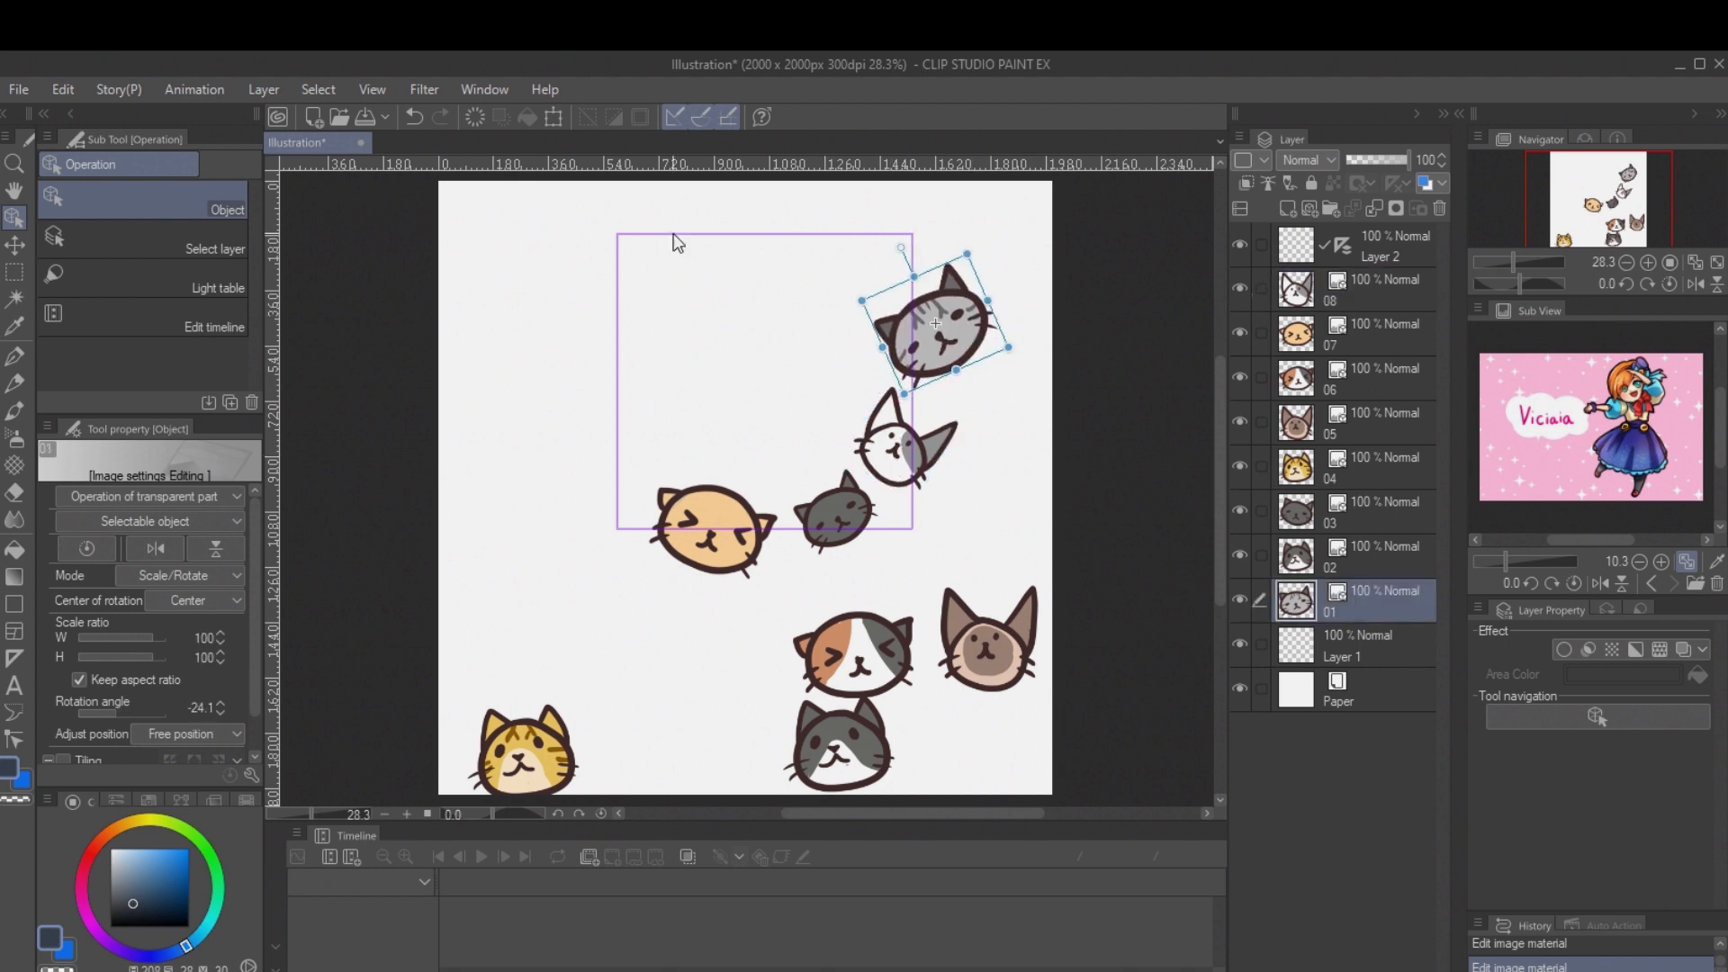
Step: Bring the dark grey cat's layer 03 next to the orange cat's layer 07 and merge the two
{"action": "left_click", "coordinate": [732, 538]}
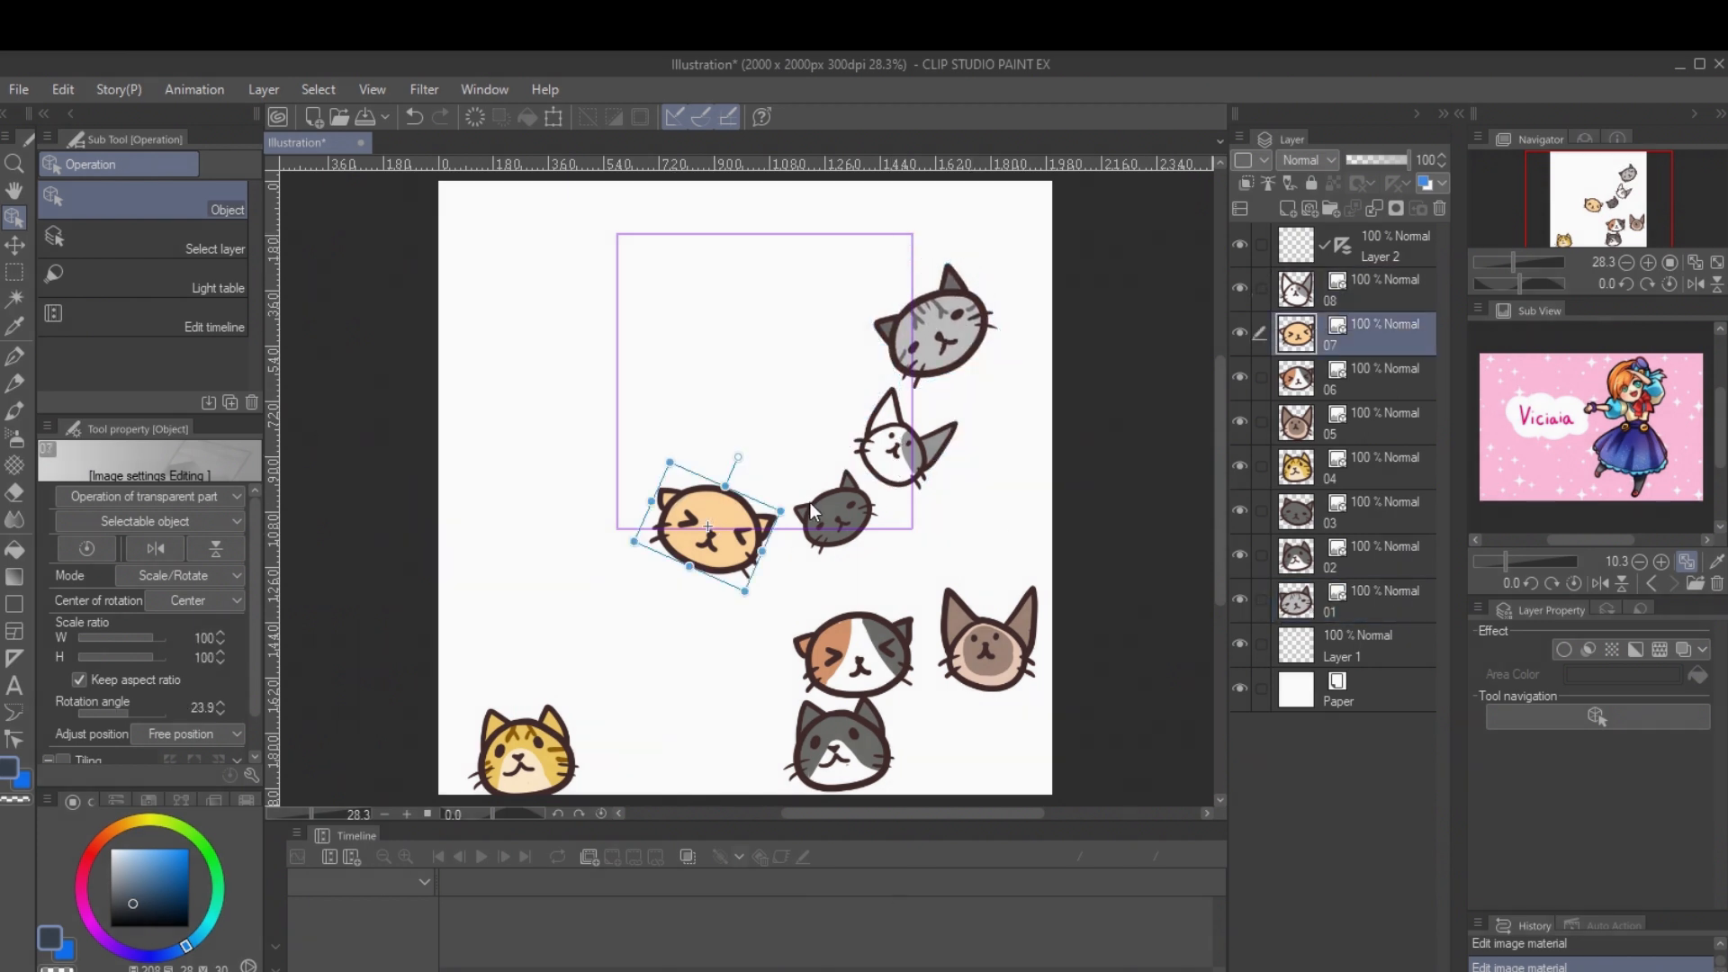
{"action": "left_click_drag", "start_coordinate": [1341, 508], "coordinate": [1352, 356]}
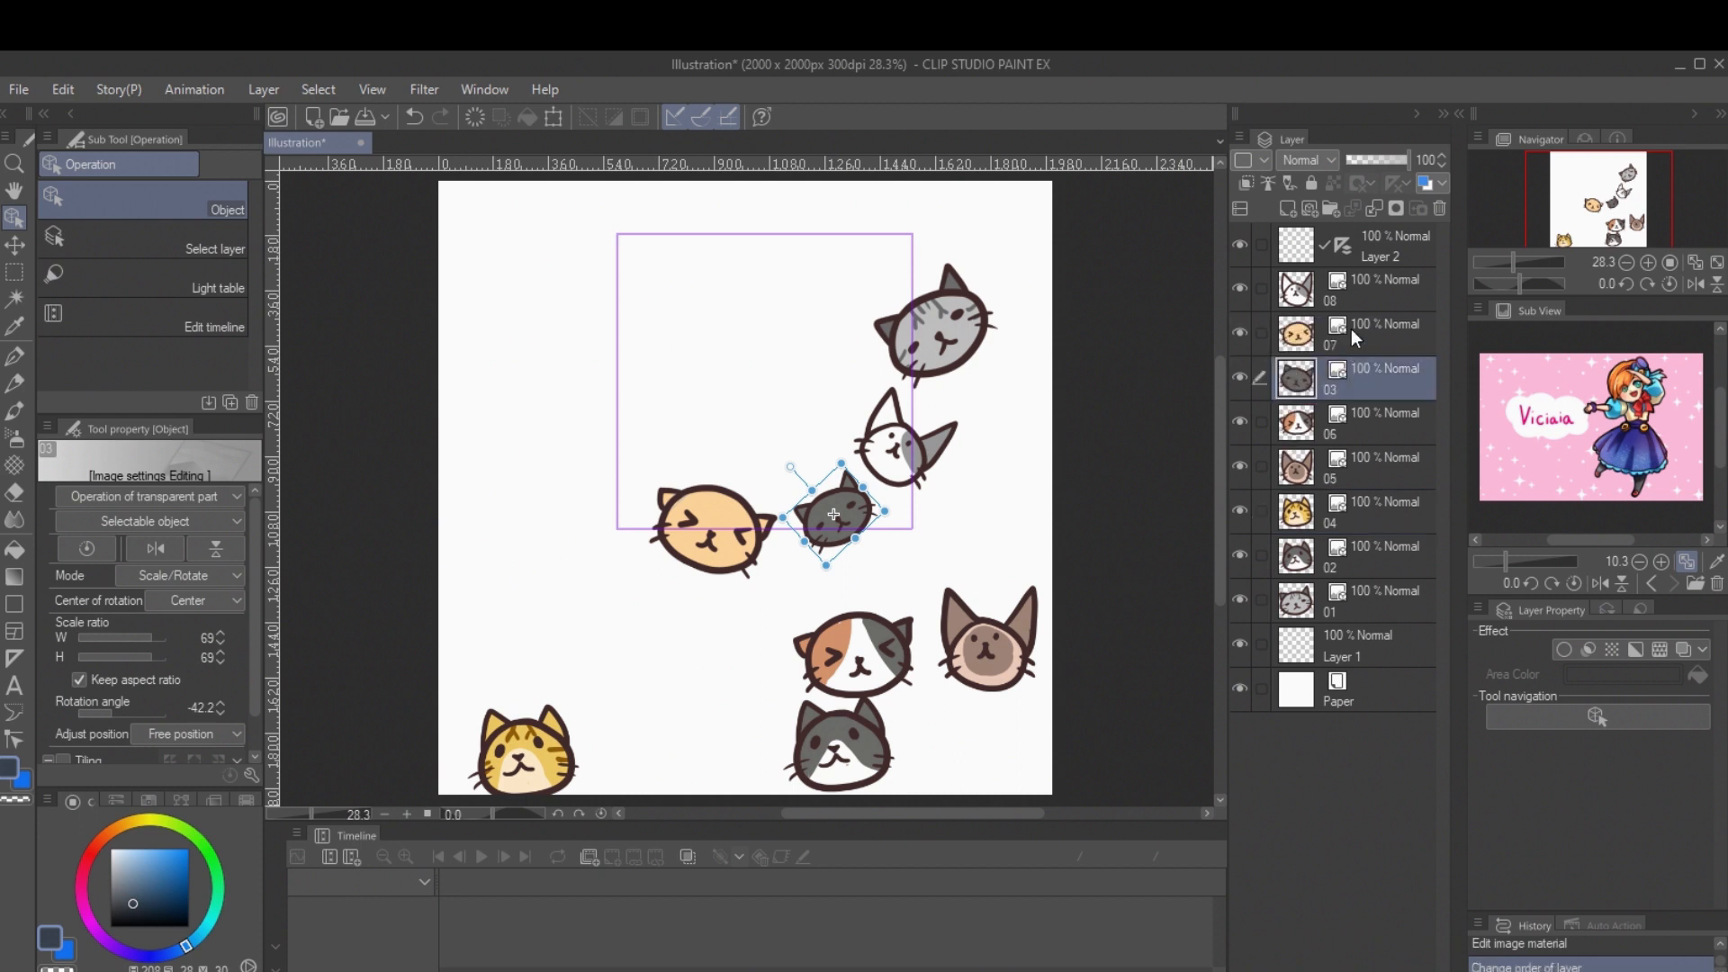
{"action": "left_click", "coordinate": [1351, 329], "text": "ctrl"}
{"action": "right_click", "coordinate": [1351, 331]}
{"action": "left_click", "coordinate": [1457, 835]}
Step: Rename the merged layer of the orange and dark grey cats as bottom
{"action": "right_click", "coordinate": [1331, 341]}
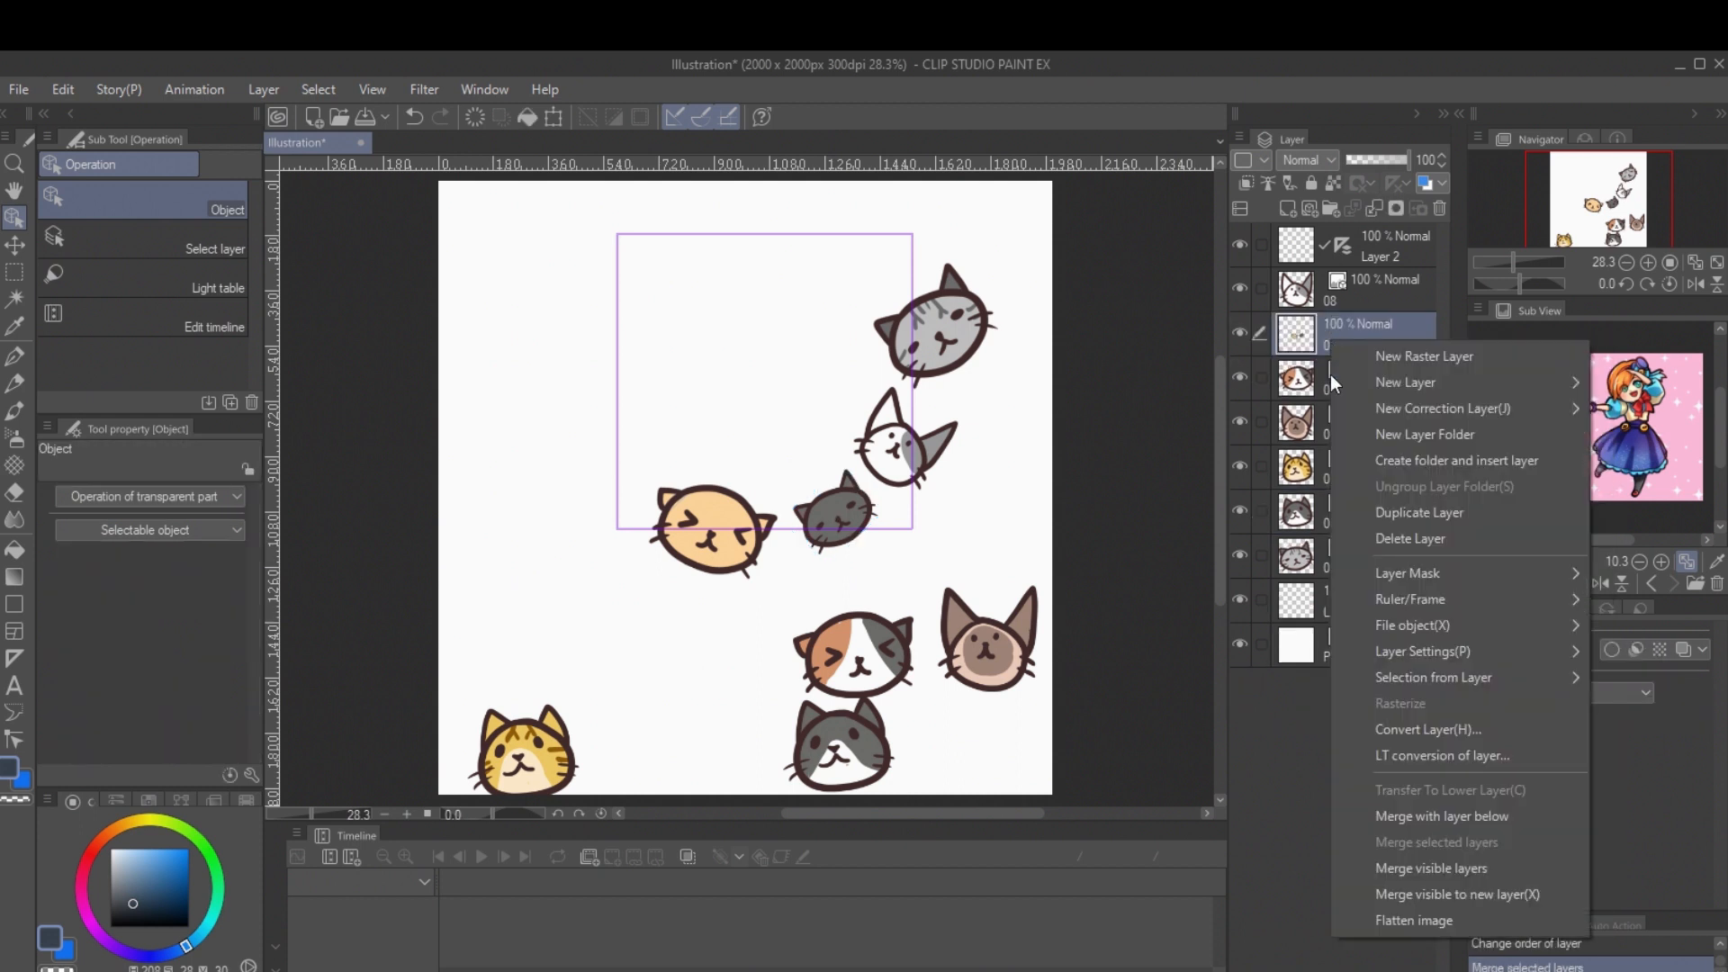
{"action": "left_click", "coordinate": [1289, 328]}
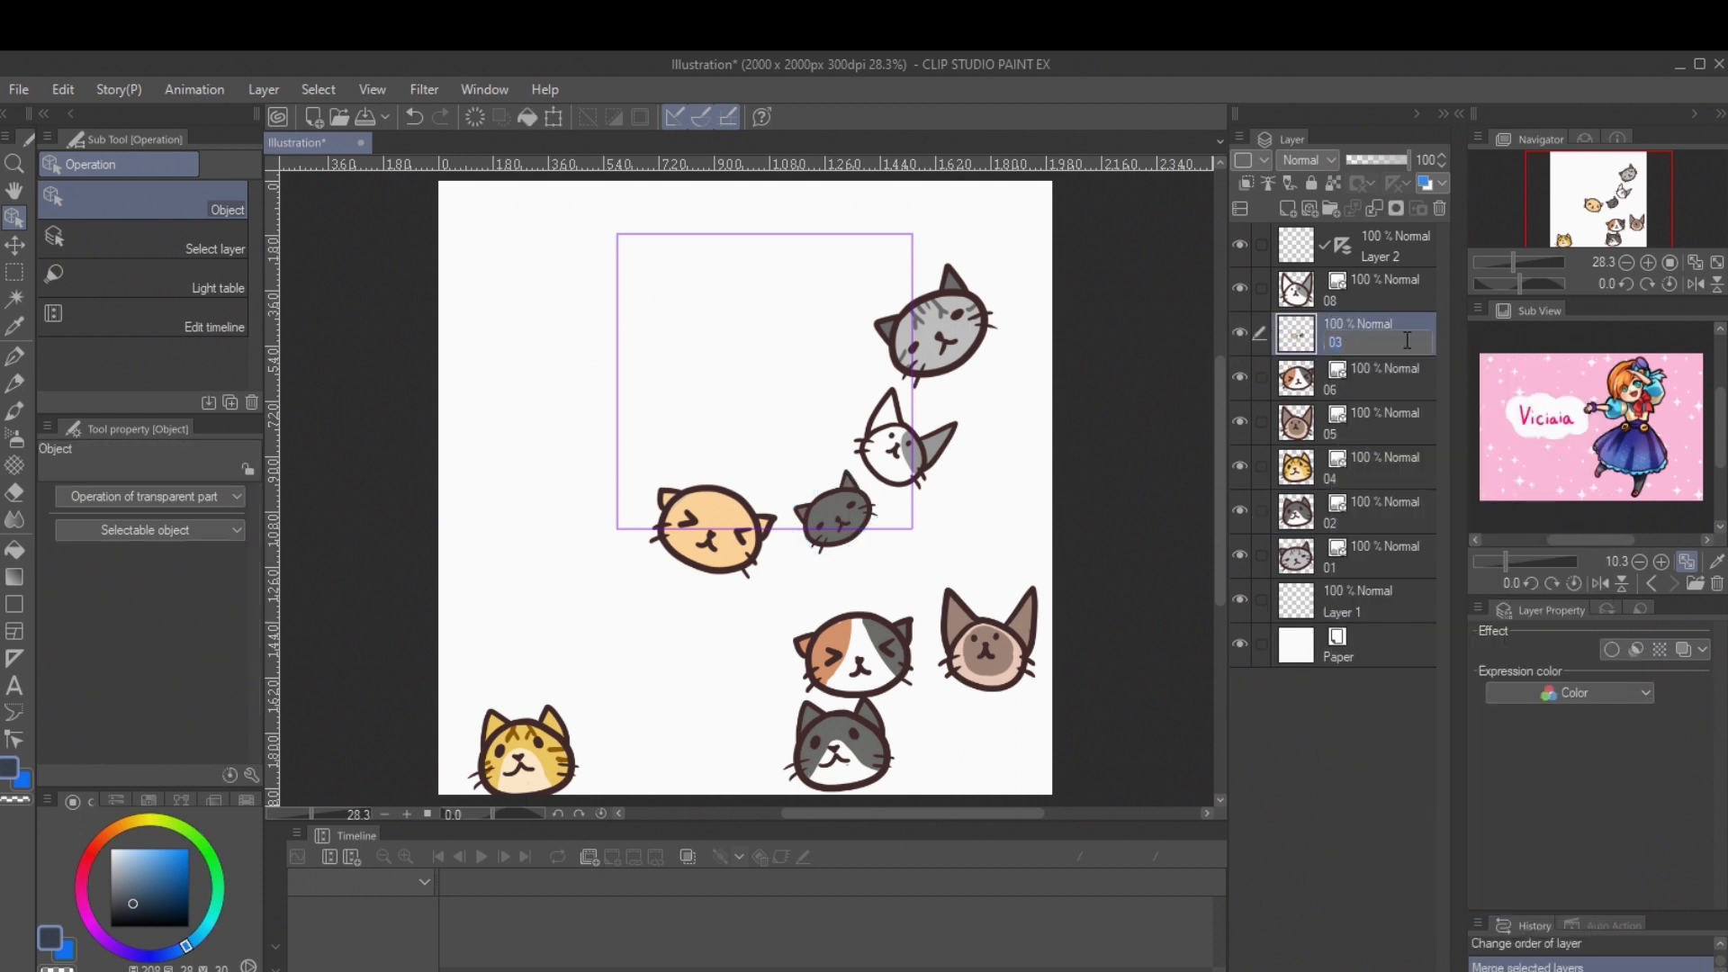
{"action": "type", "text": "bottom"}
{"action": "key", "text": "Return"}
Step: Merge the white cat's layer 08 and the striped grey cat's layer 01
{"action": "left_click", "coordinate": [1327, 293]}
{"action": "left_click", "coordinate": [1336, 555], "text": "ctrl"}
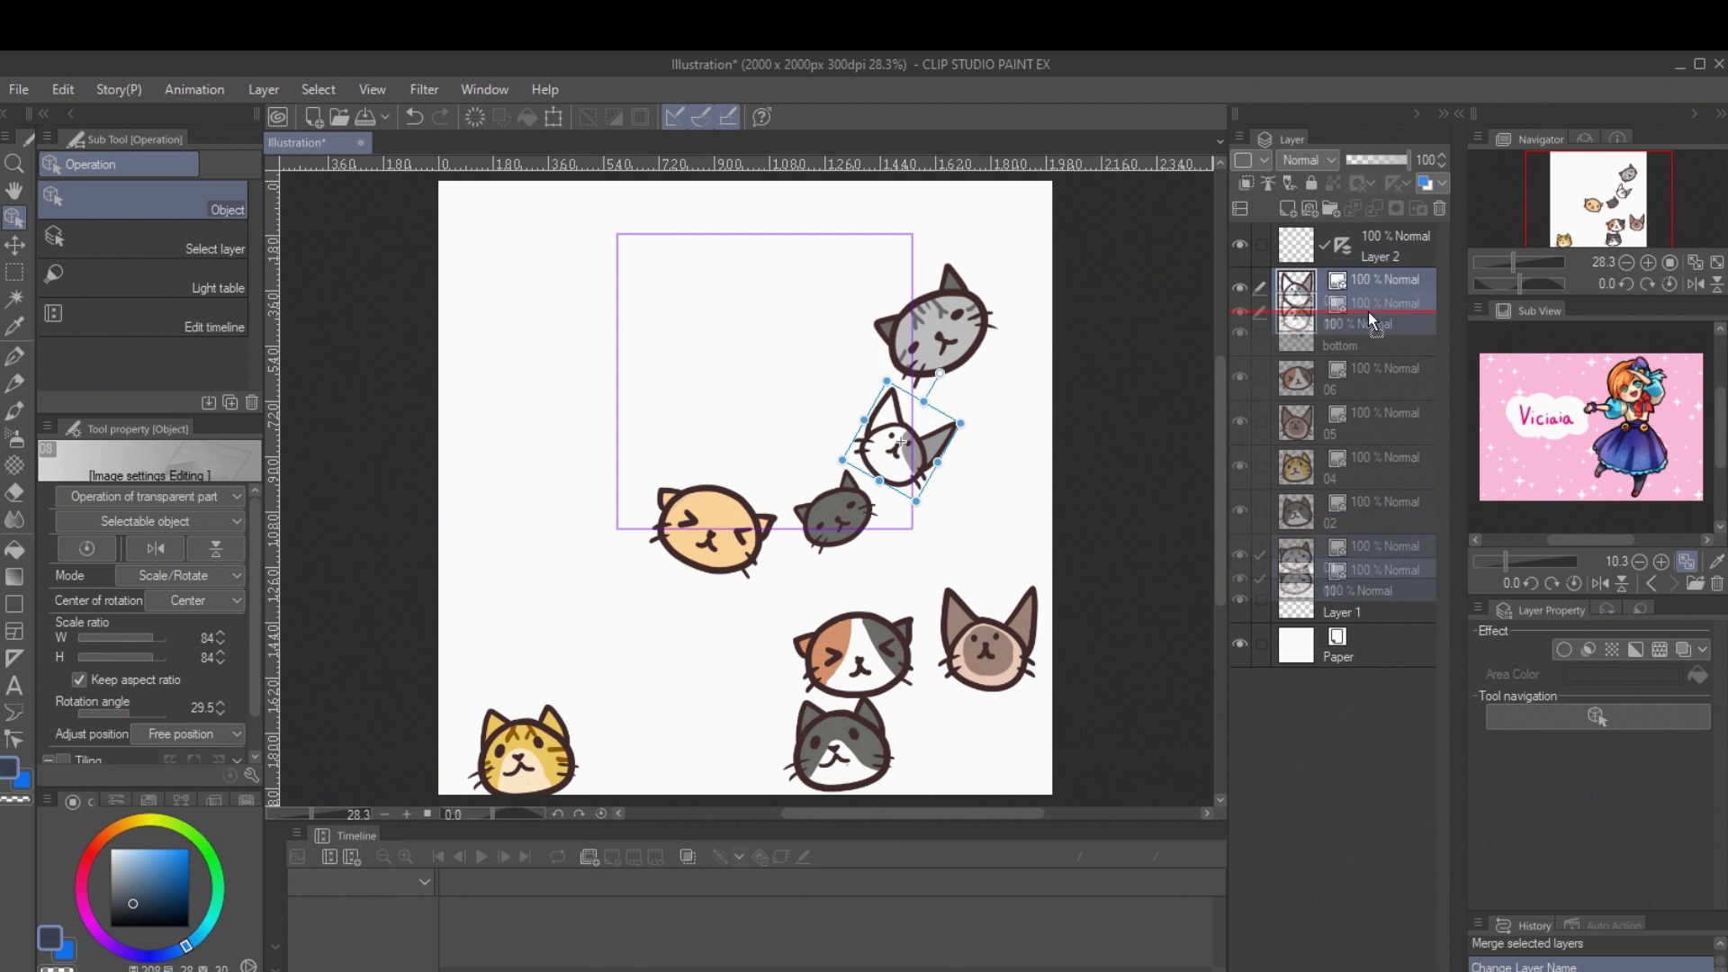
{"action": "right_click", "coordinate": [1352, 284]}
{"action": "left_click", "coordinate": [1451, 772]}
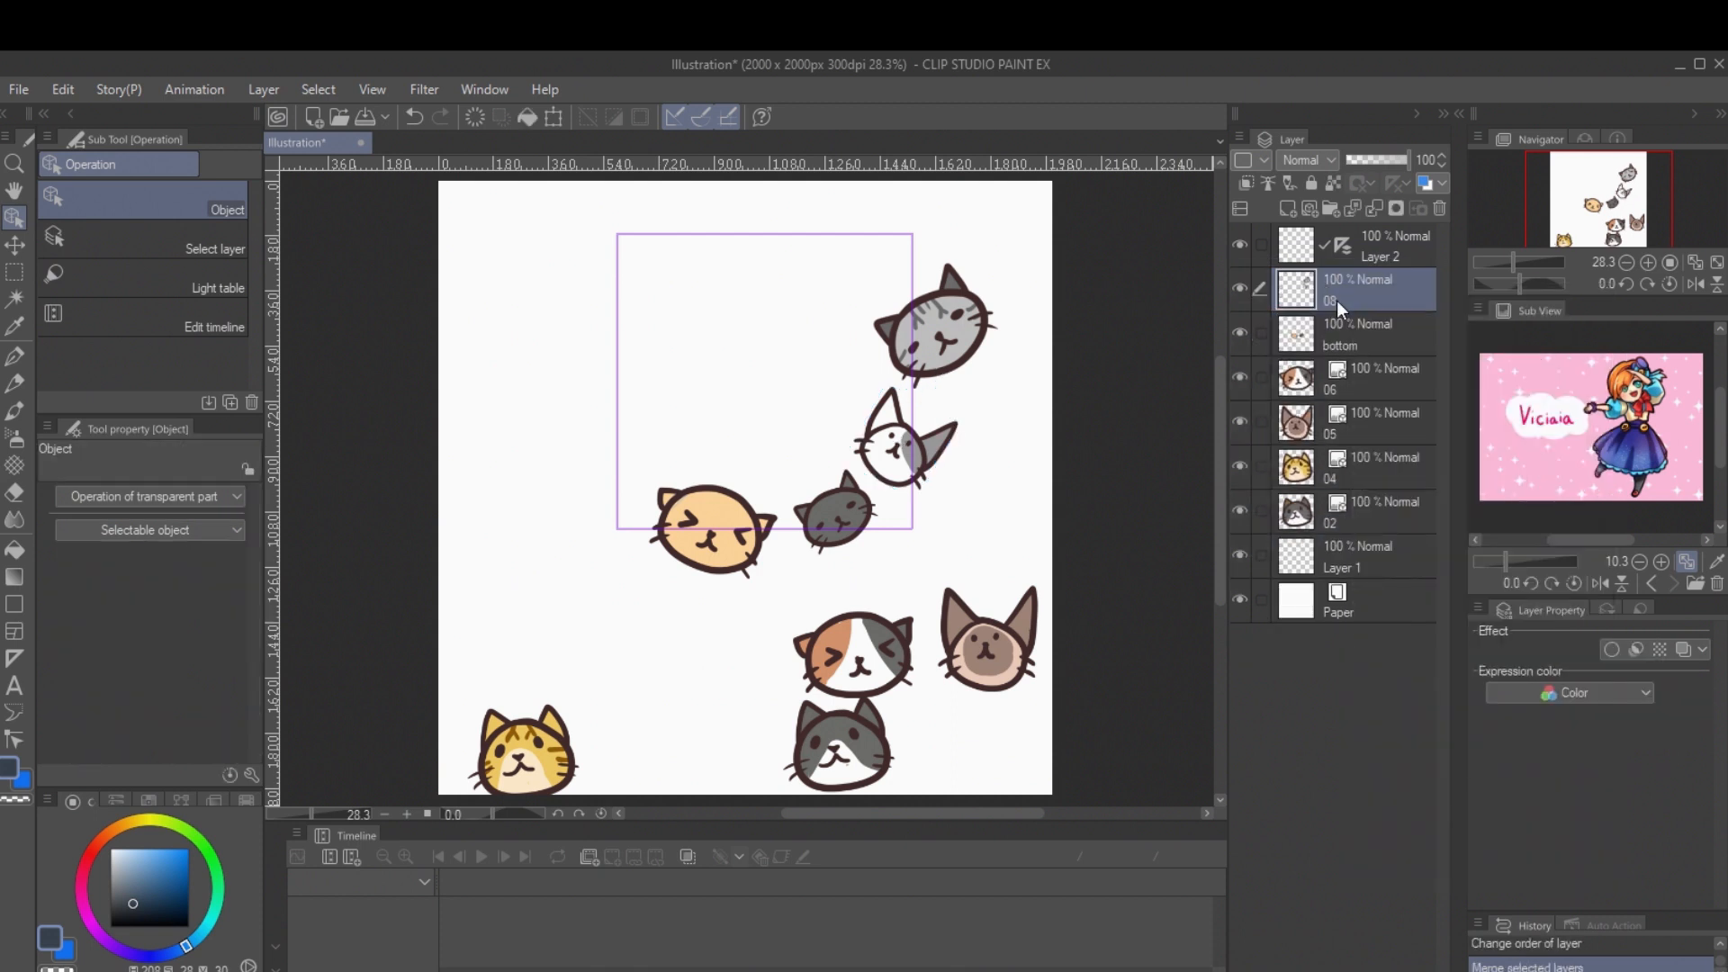
Step: Rename the merged layer of the white and striped grey cats as right
{"action": "right_click", "coordinate": [1338, 300]}
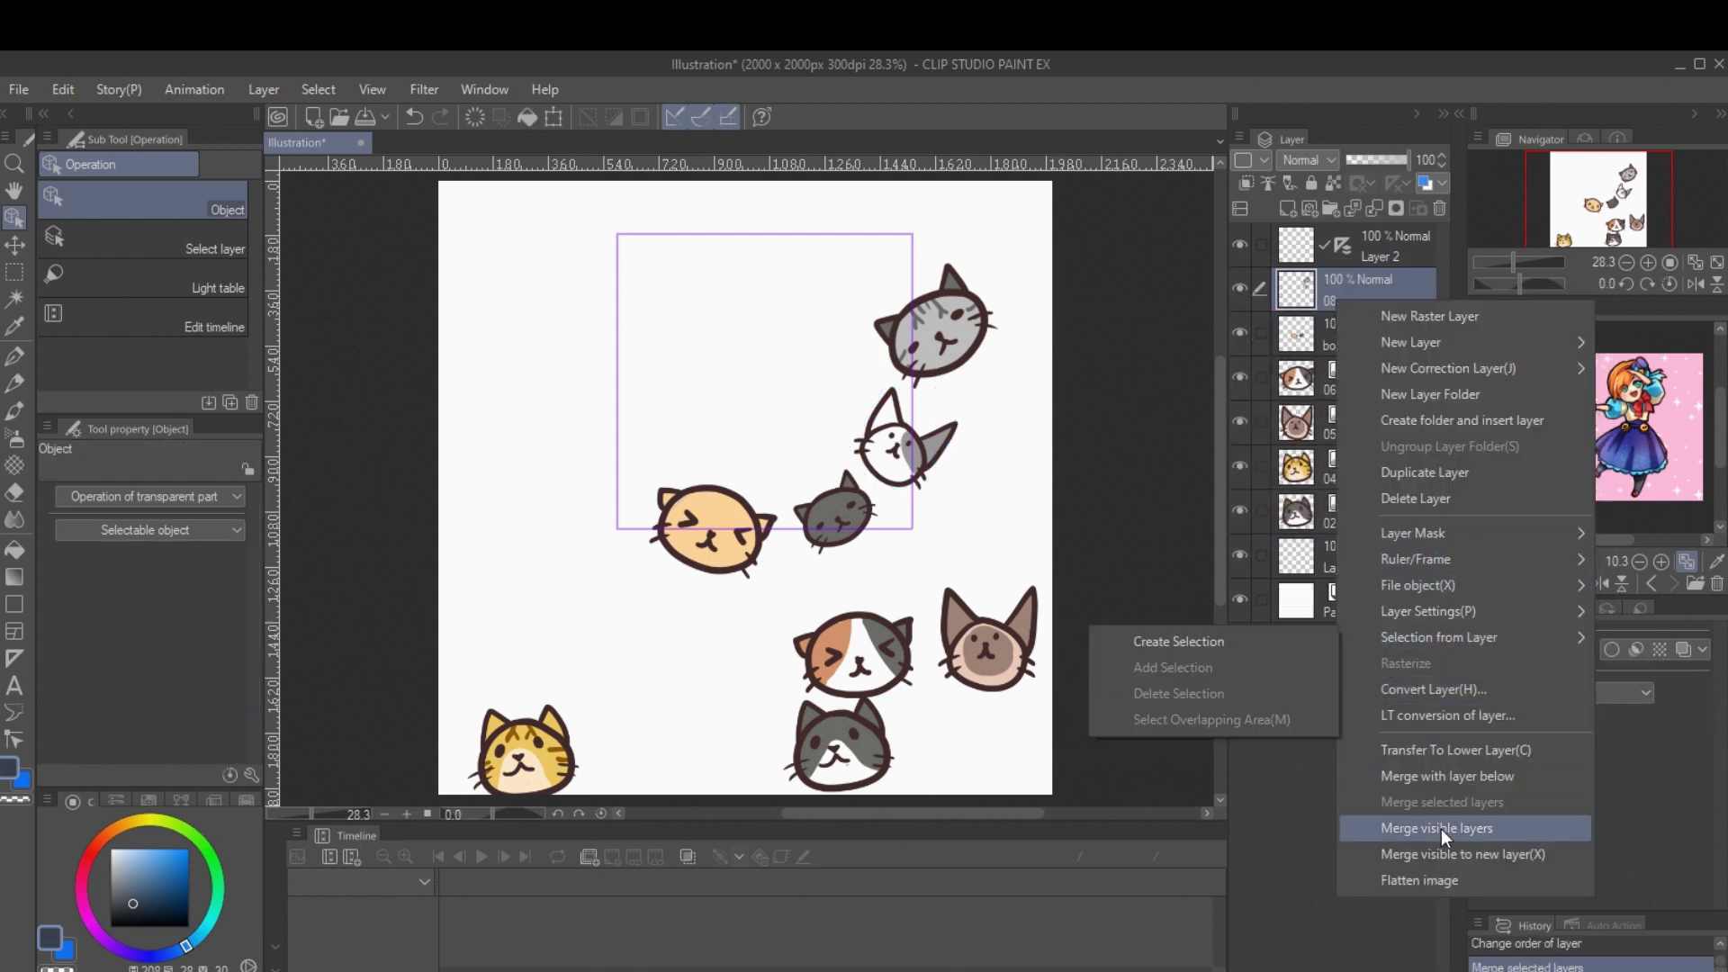
{"action": "left_click", "coordinate": [1294, 663]}
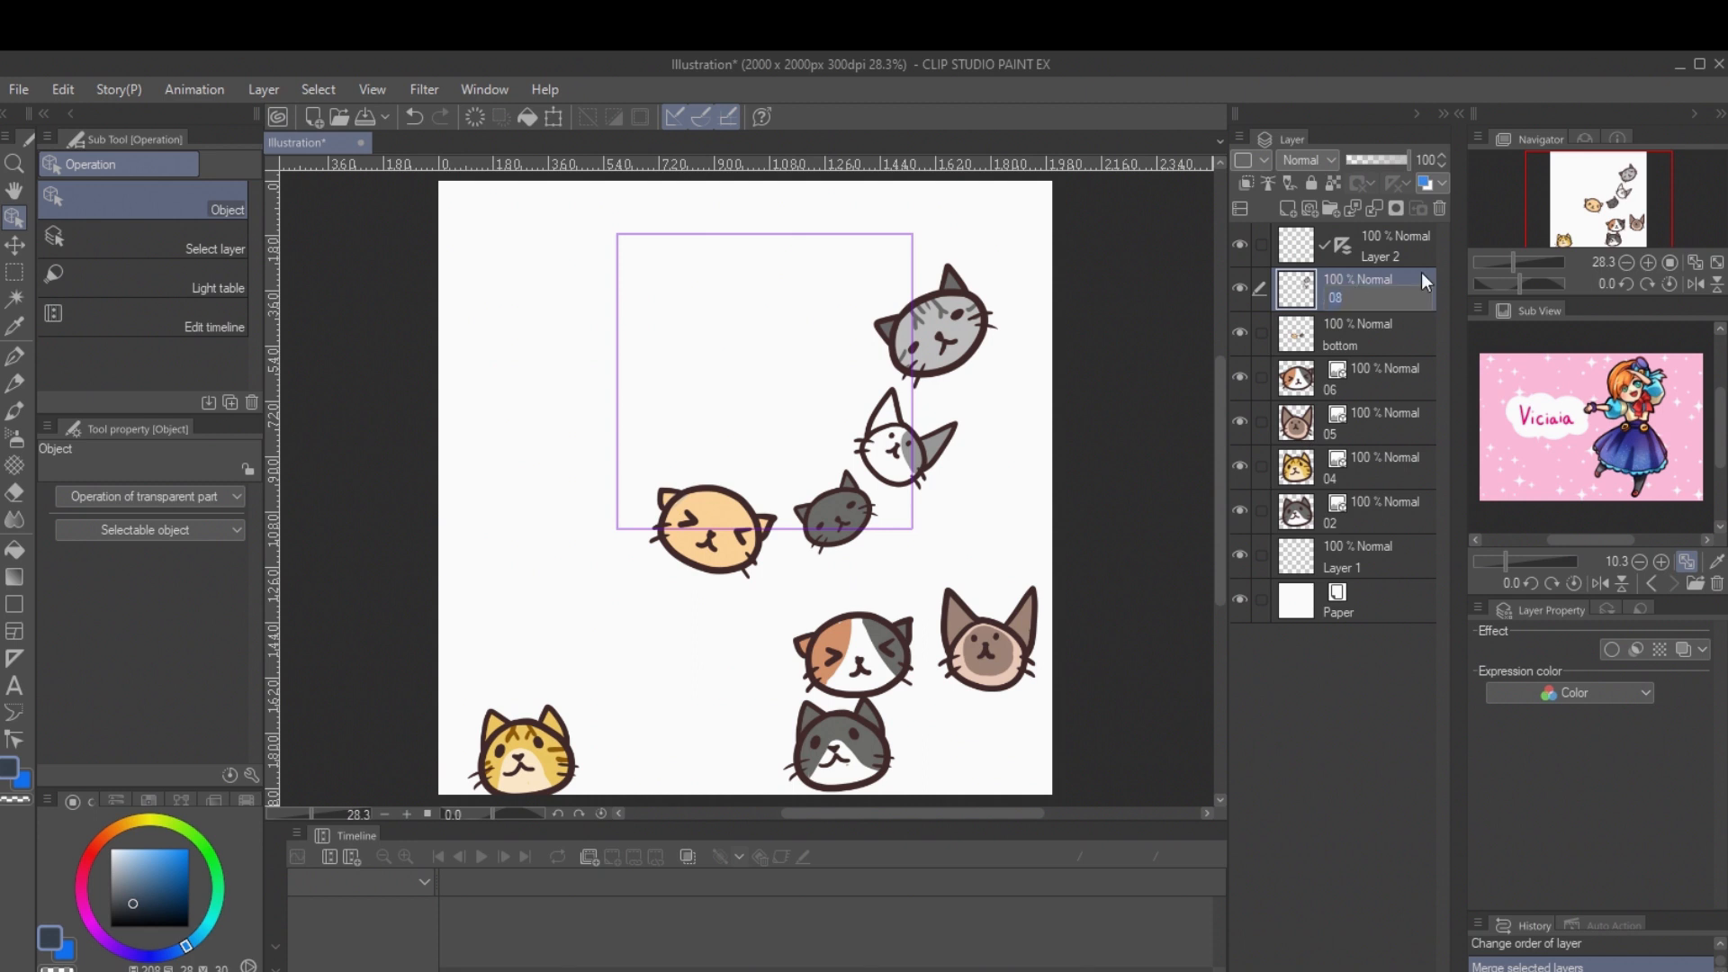
{"action": "type", "text": "right"}
{"action": "key", "text": "Return"}
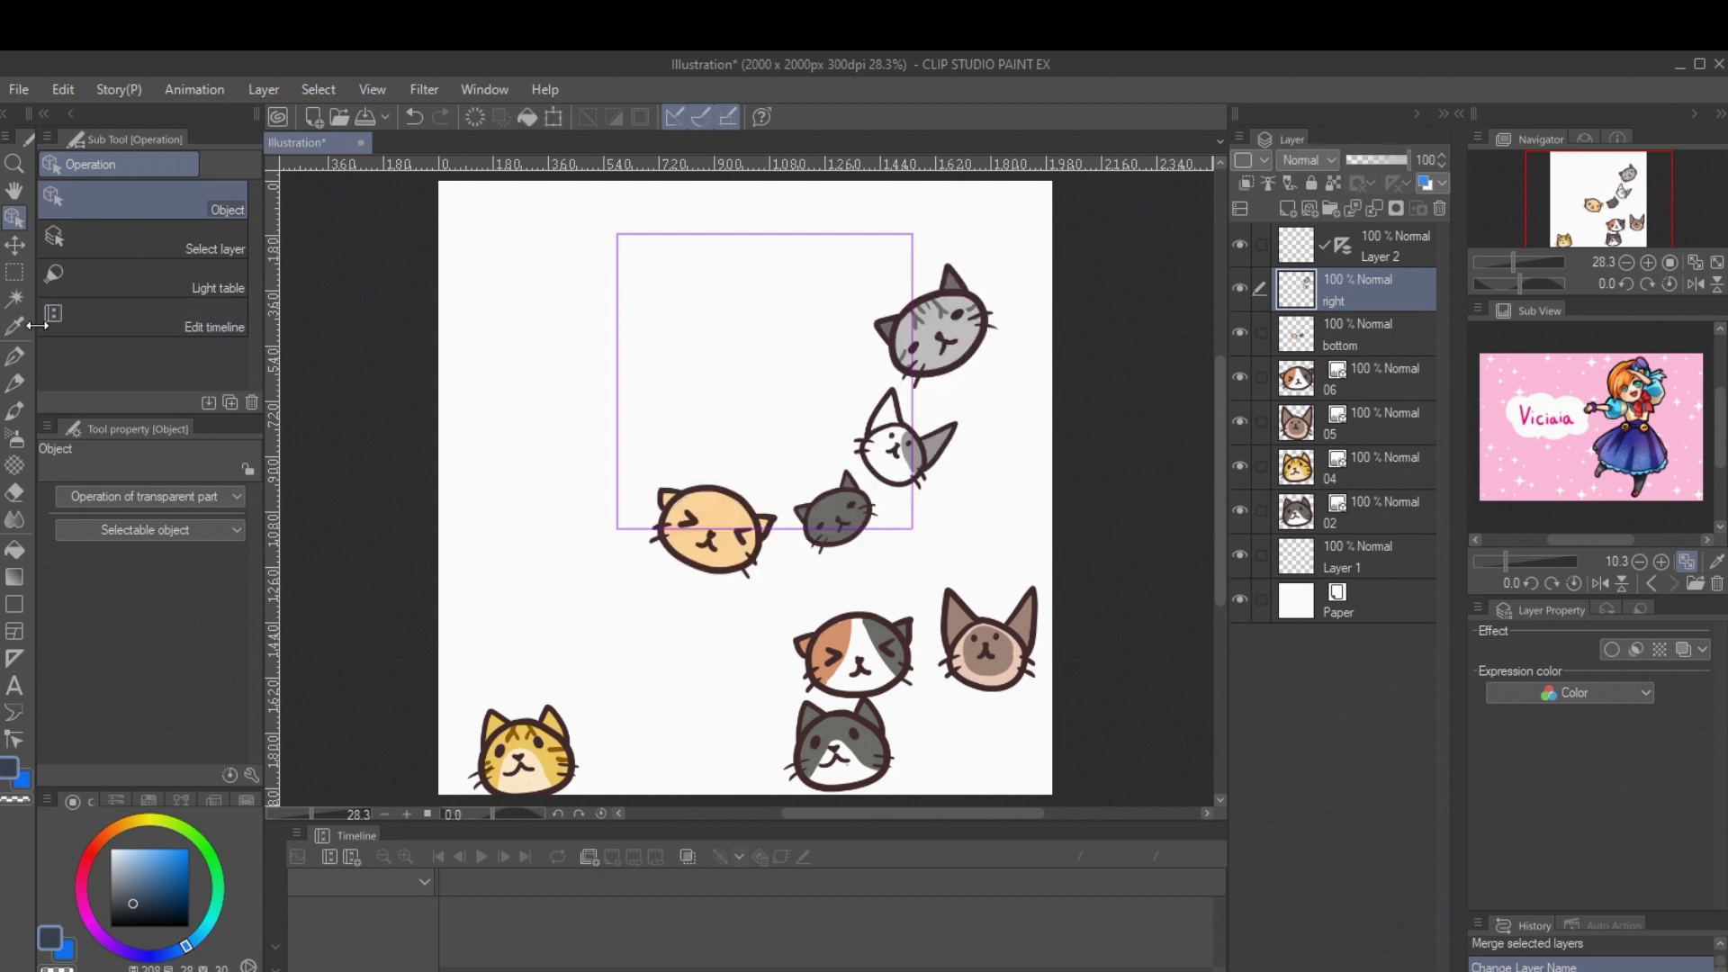
Step: Select the cat parts beyond the square's right edge and cut and paste them in place onto a new layer
{"action": "key", "text": "m"}
{"action": "left_click_drag", "start_coordinate": [1027, 222], "coordinate": [912, 529]}
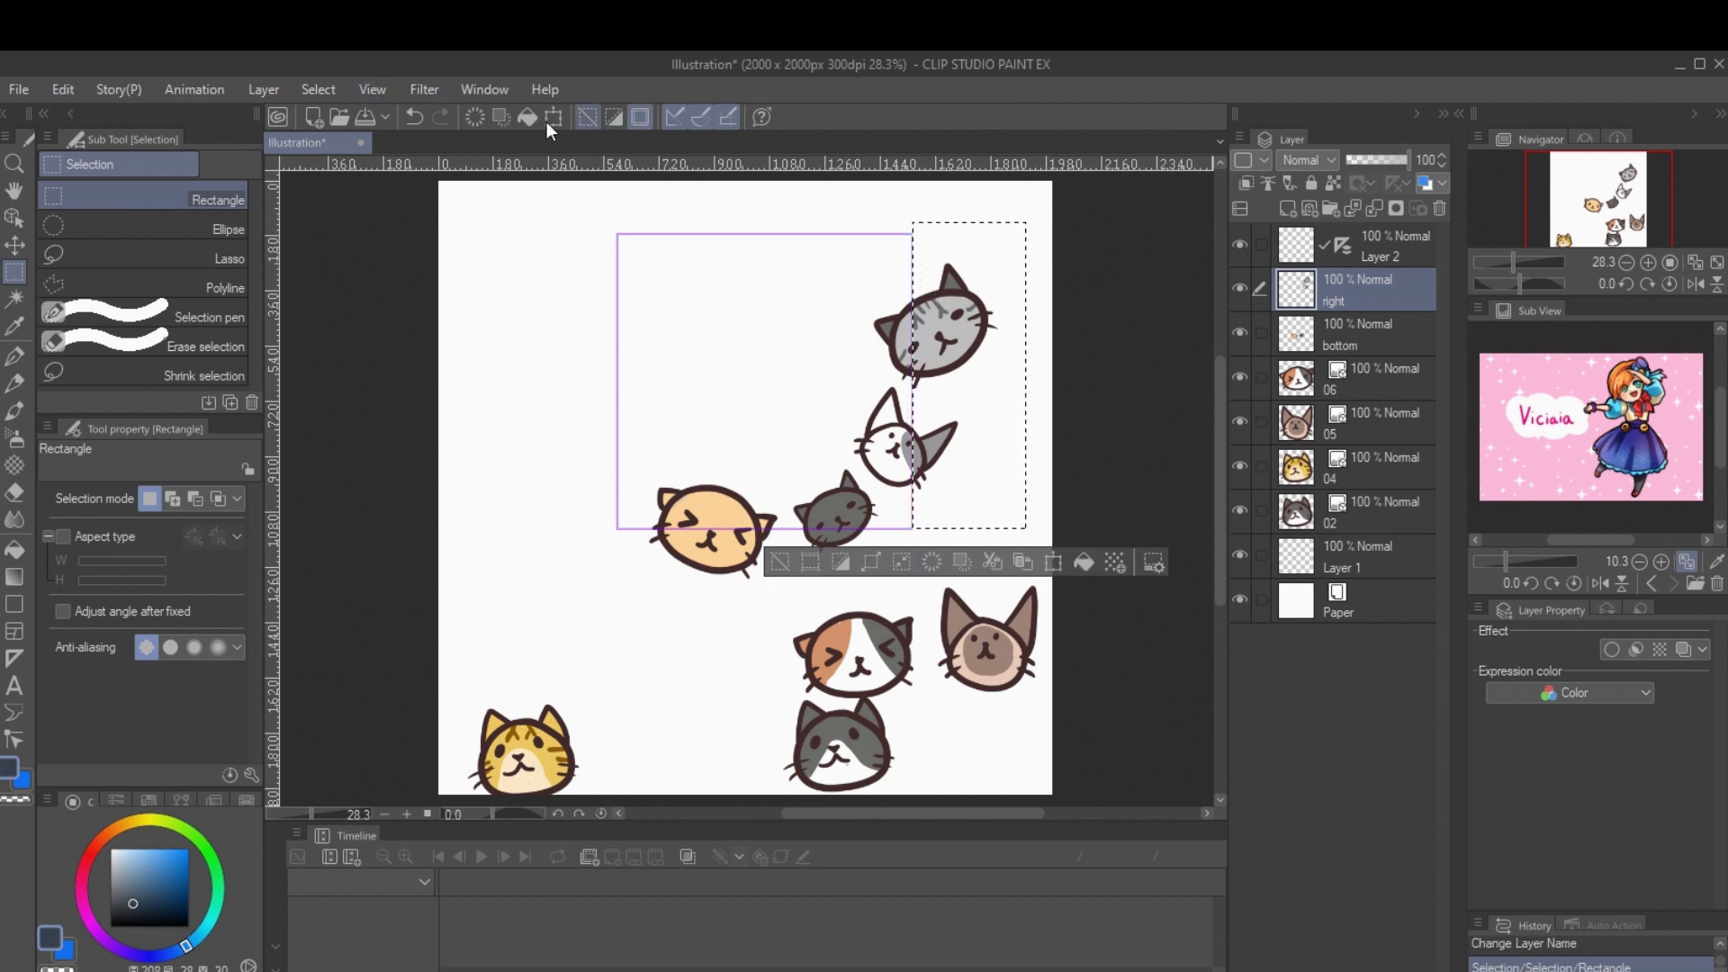
{"action": "left_click", "coordinate": [370, 85]}
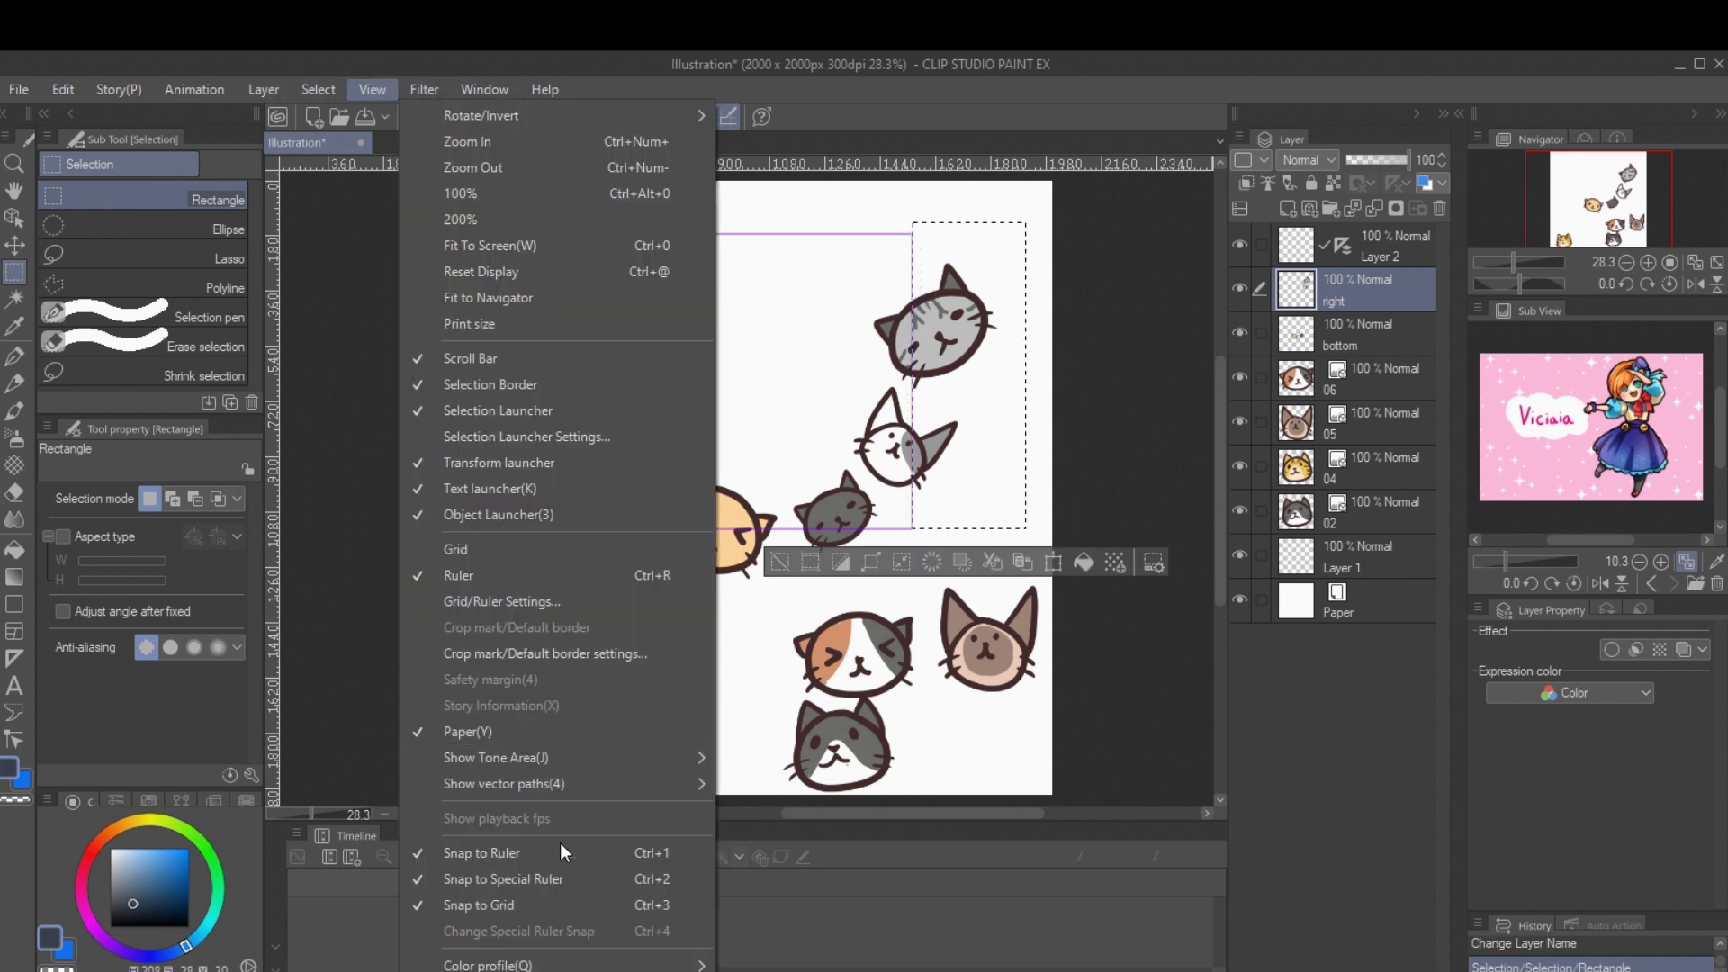
{"action": "left_click", "coordinate": [664, 88]}
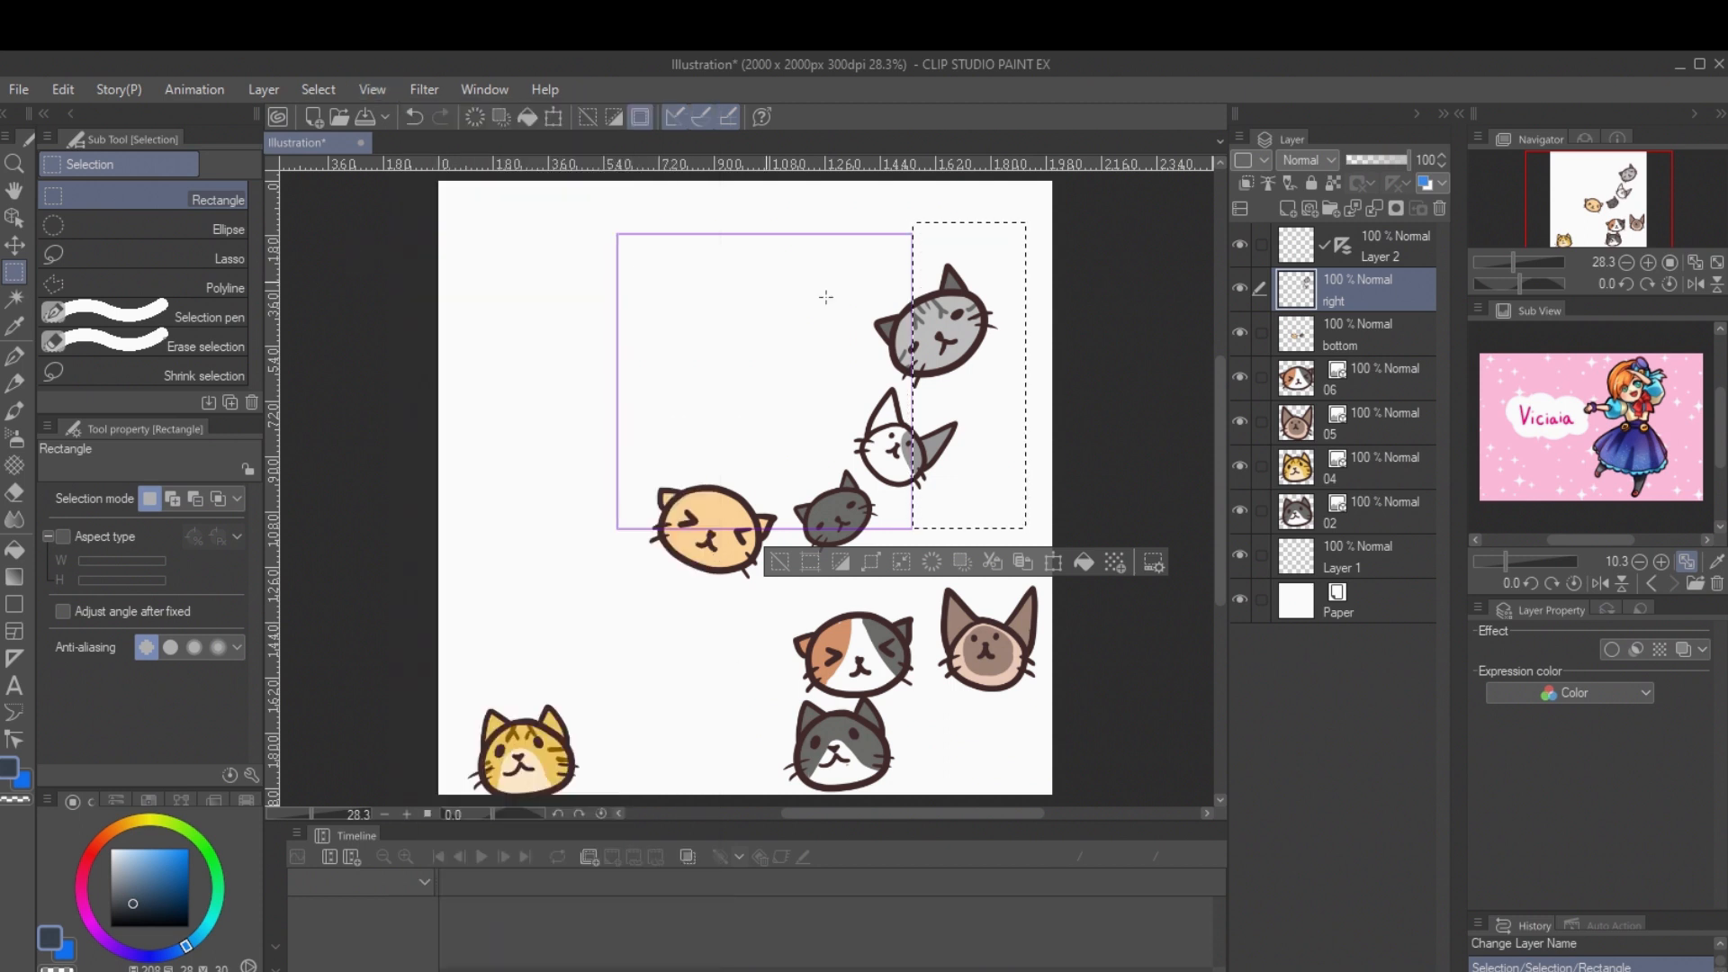
{"action": "key", "text": "ctrl+x"}
{"action": "key", "text": "ctrl+v"}
Step: Rename the layer holding the parts cut from the right edge as left
{"action": "double_click", "coordinate": [1366, 299]}
{"action": "type", "text": "left"}
{"action": "key", "text": "Return"}
Step: On the bottom layer, select the cat parts below the square's lower edge and cut and paste them onto a new layer
{"action": "left_click", "coordinate": [1331, 373]}
{"action": "left_click", "coordinate": [546, 489]}
{"action": "left_click_drag", "start_coordinate": [582, 612], "coordinate": [911, 528]}
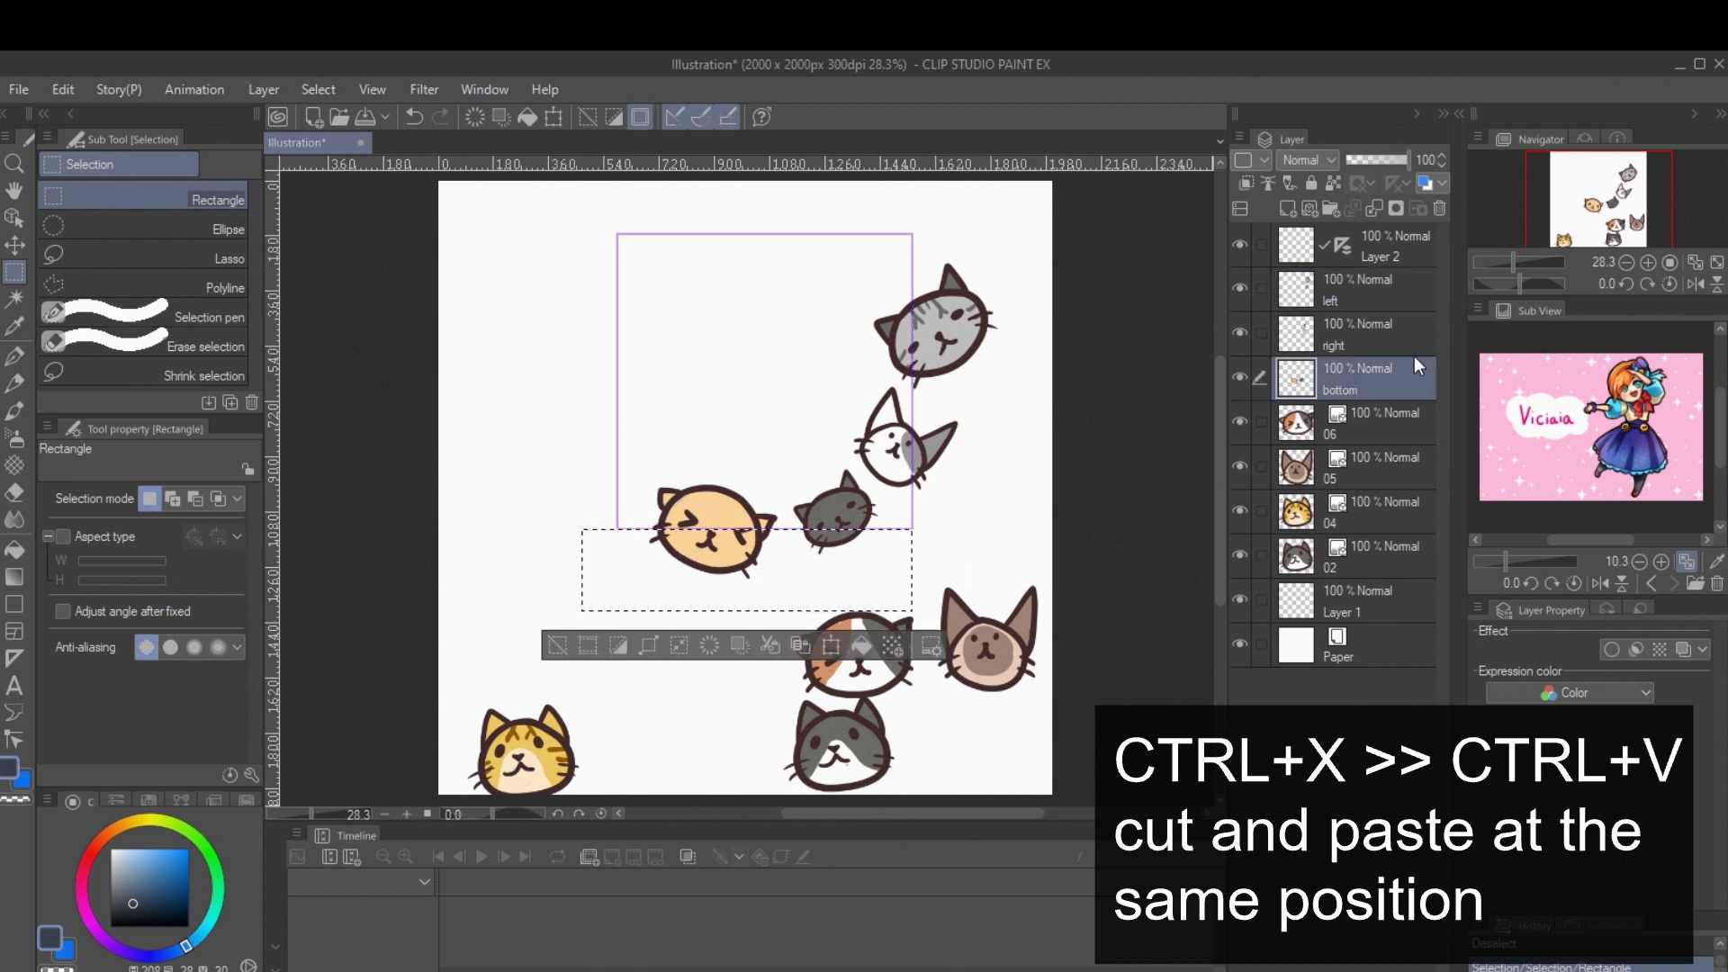
{"action": "key", "text": "ctrl+x"}
{"action": "key", "text": "ctrl+v"}
Step: Rename the layer holding the parts cut from the lower edge as top
{"action": "double_click", "coordinate": [1330, 387]}
{"action": "type", "text": "lop"}
{"action": "key", "text": "Return"}
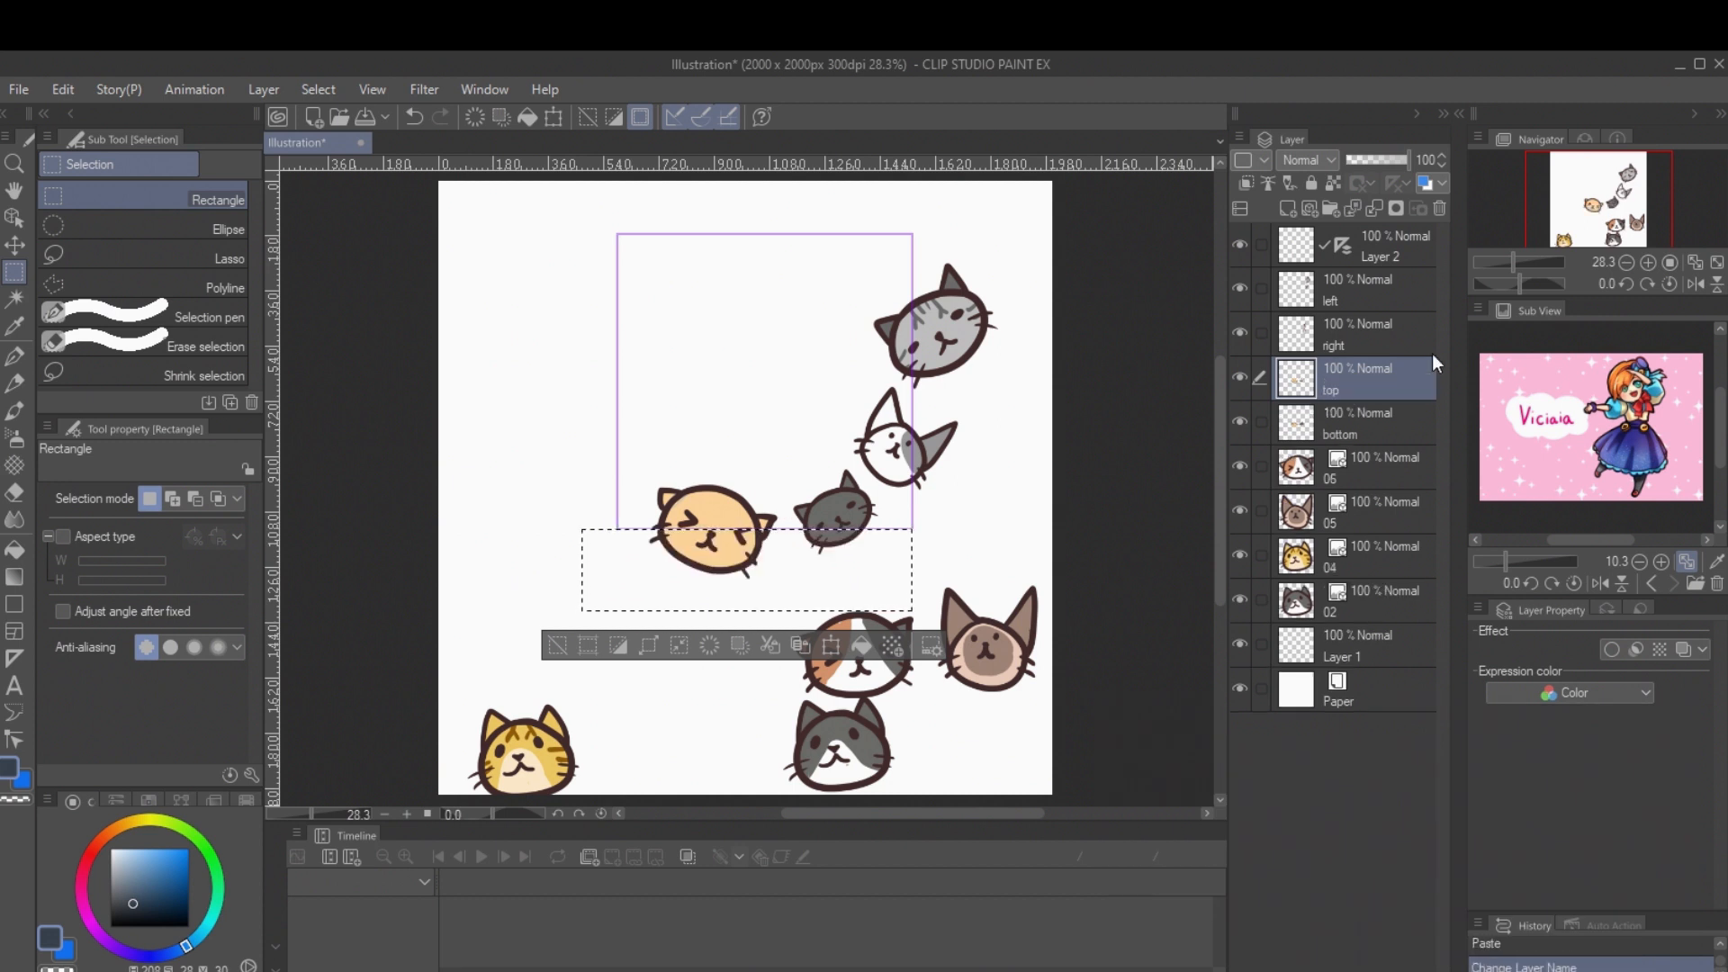
Step: Move the top layer's pieces straight up to the square's upper edge and the left layer's pieces straight across to its left edge
{"action": "left_click", "coordinate": [14, 244]}
{"action": "key", "text": "ctrl+d"}
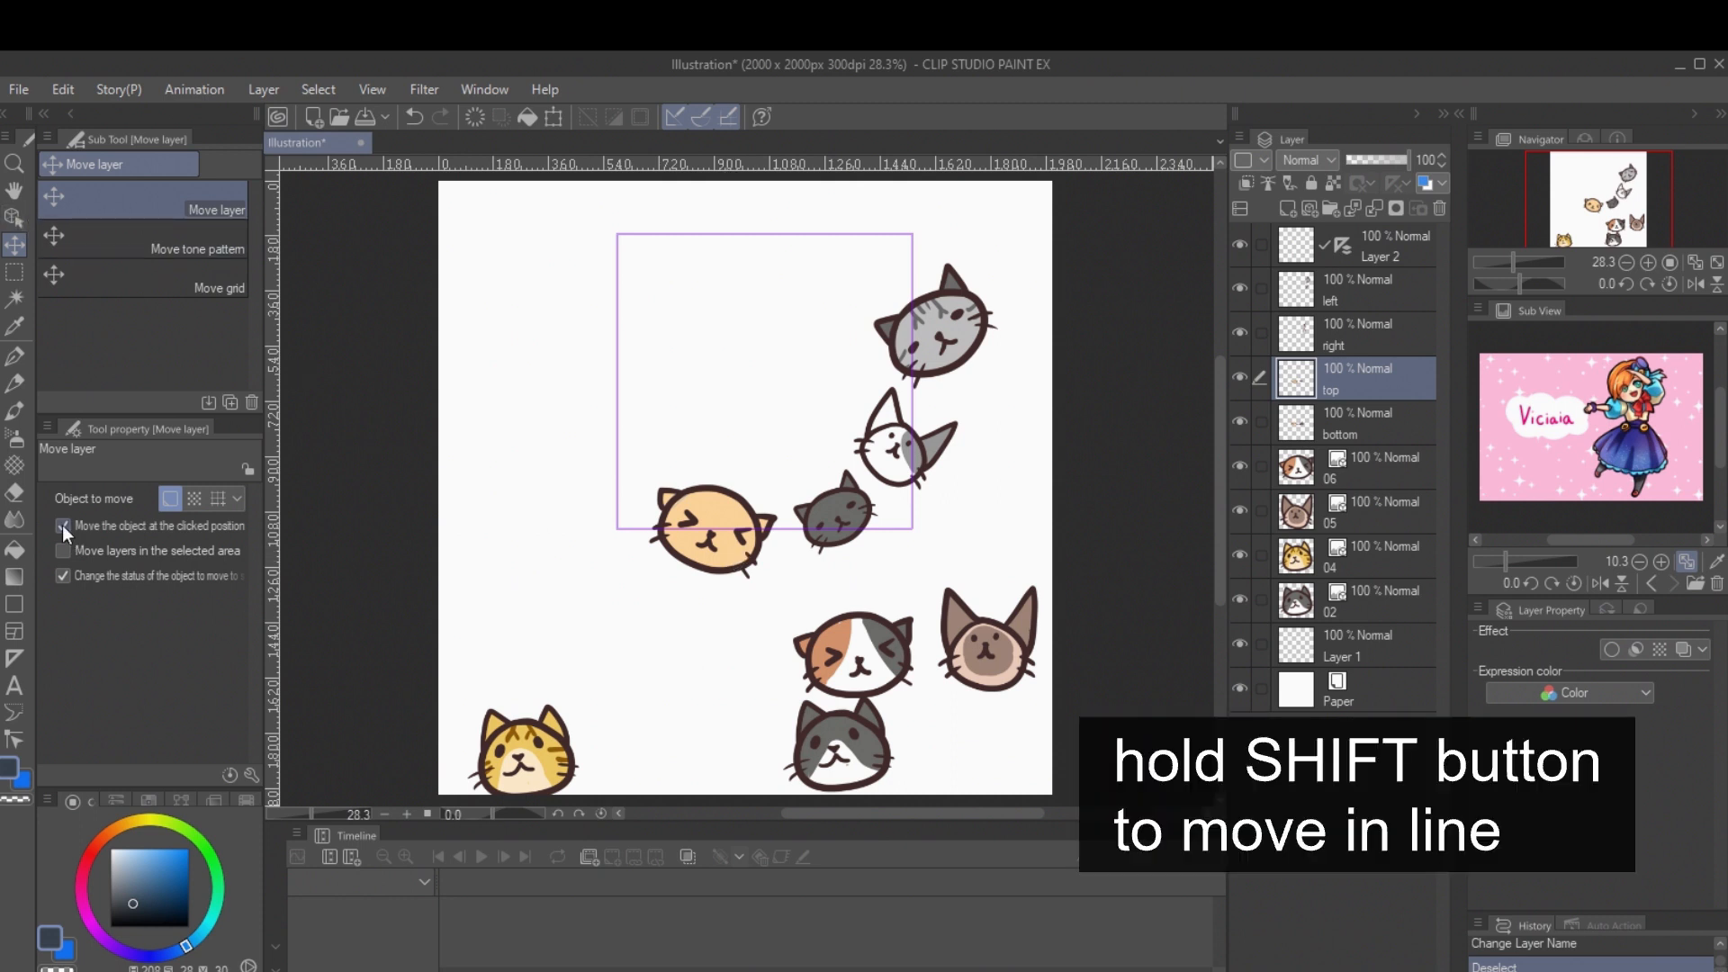
{"action": "left_click_drag", "start_coordinate": [742, 546], "coordinate": [749, 268]}
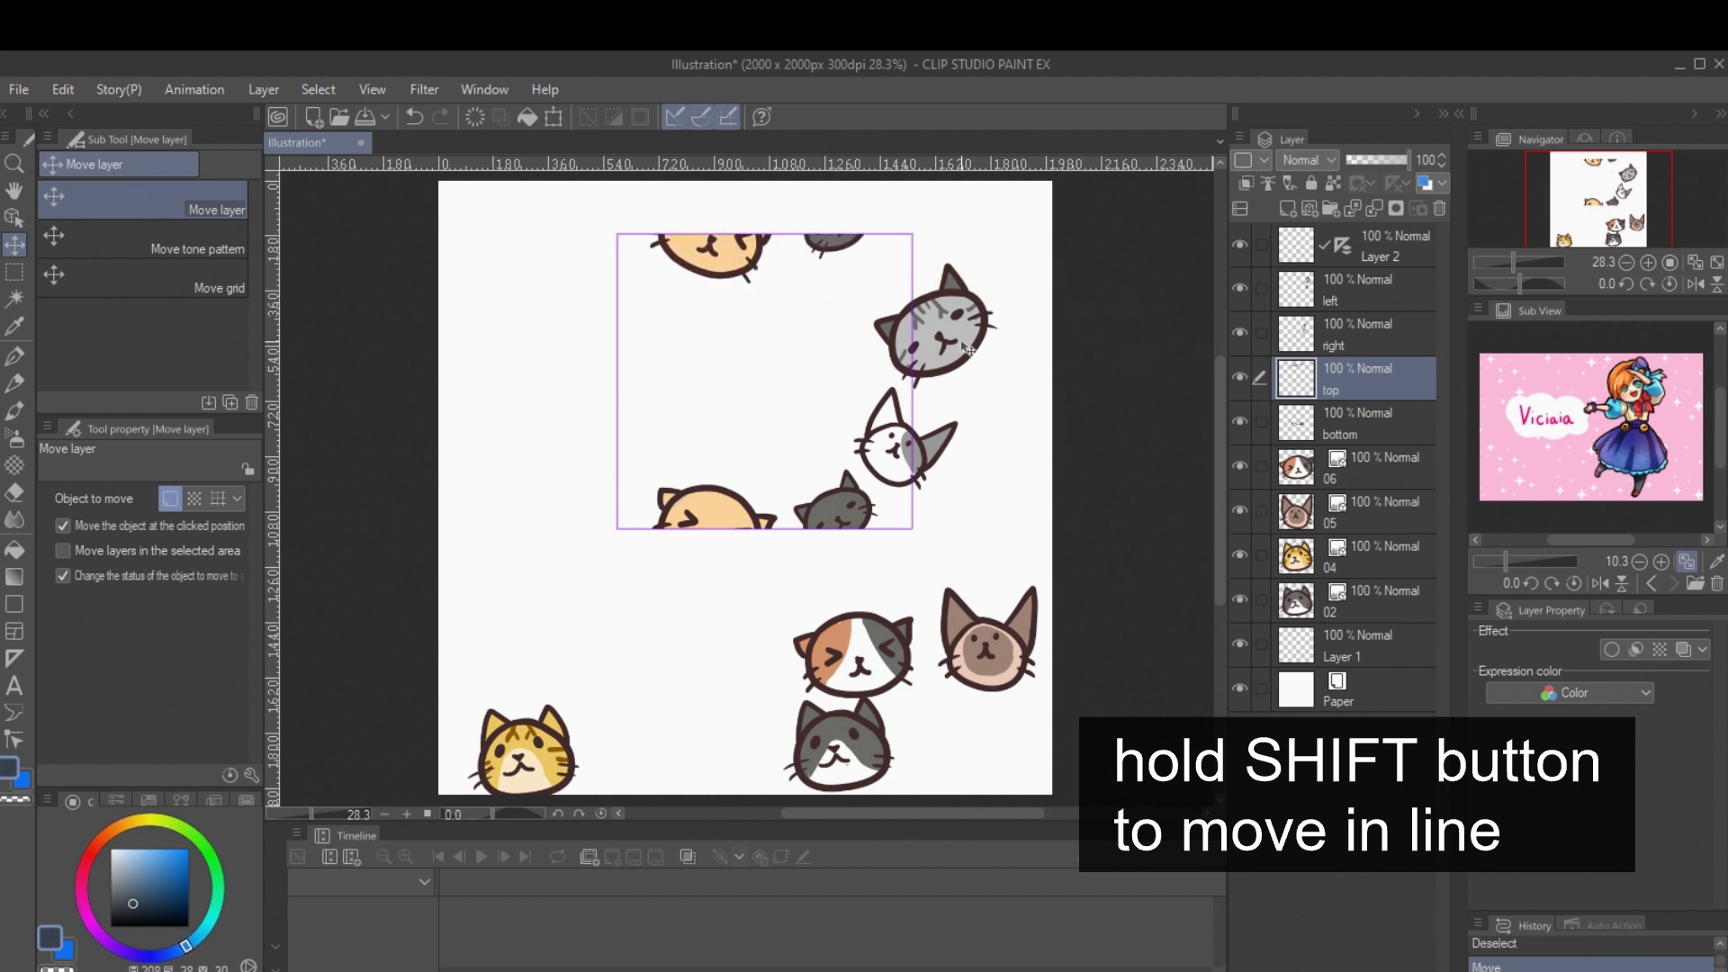
{"action": "left_click", "coordinate": [1372, 302]}
{"action": "left_click_drag", "start_coordinate": [961, 347], "coordinate": [680, 346]}
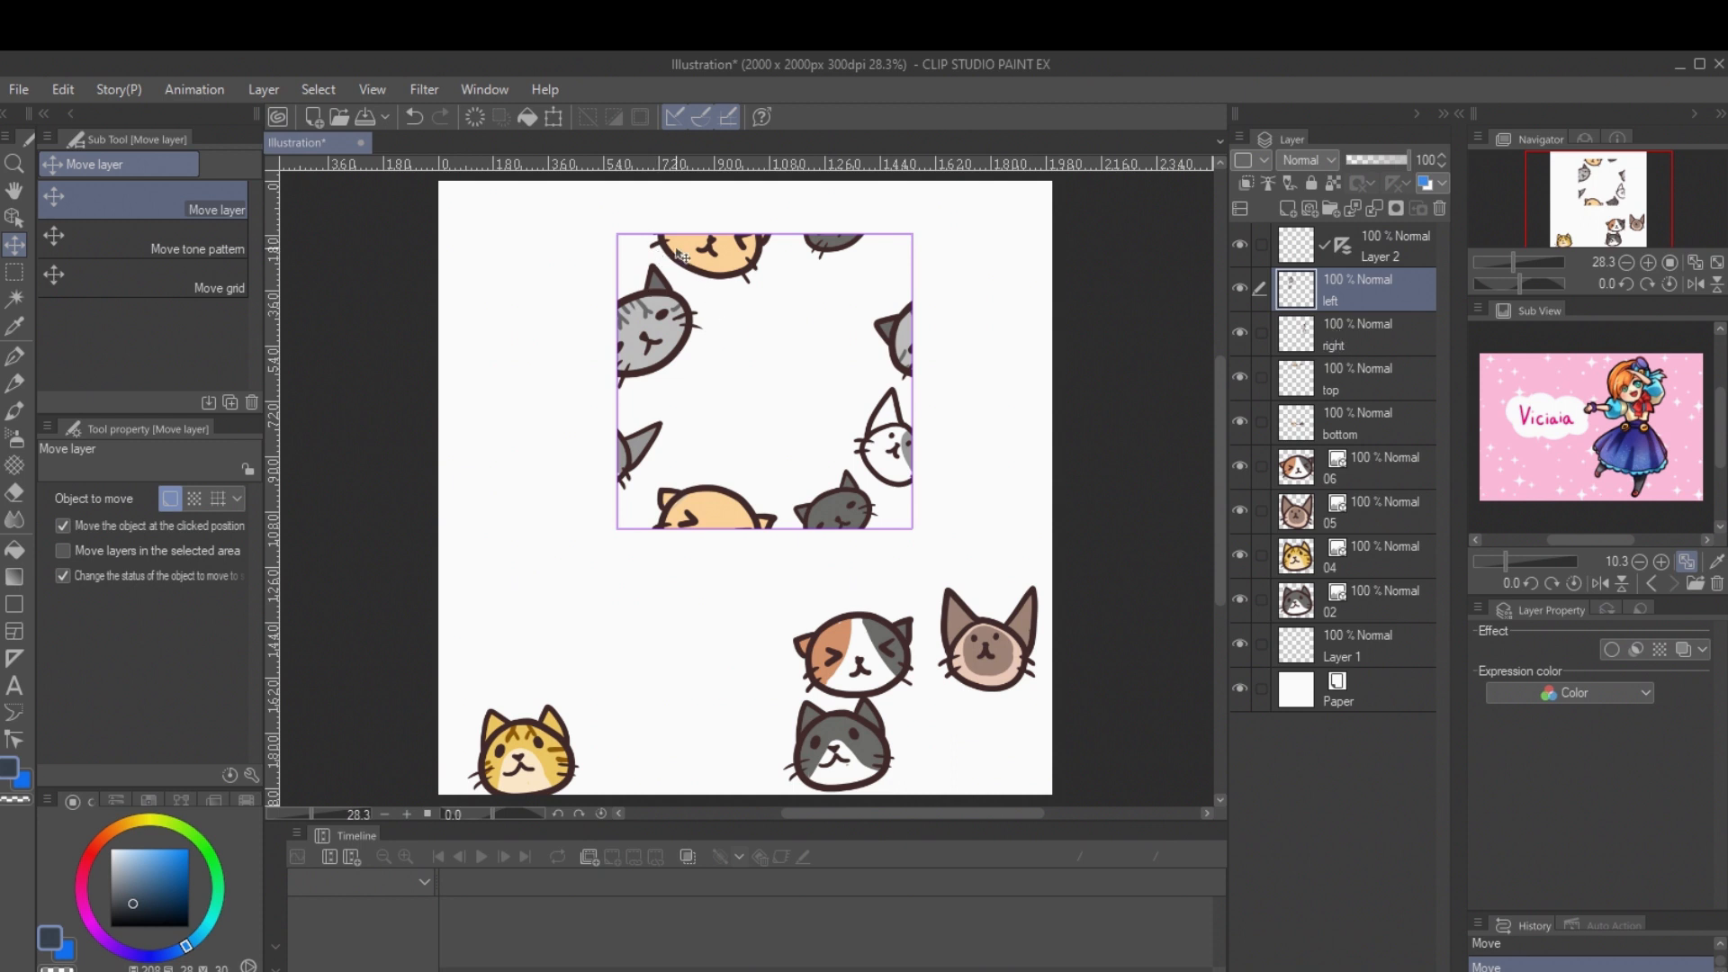
Step: Nudge both halves of the striped grey cat slightly down together on the left and right layers, then deselect
{"action": "left_click", "coordinate": [1350, 349], "text": "ctrl"}
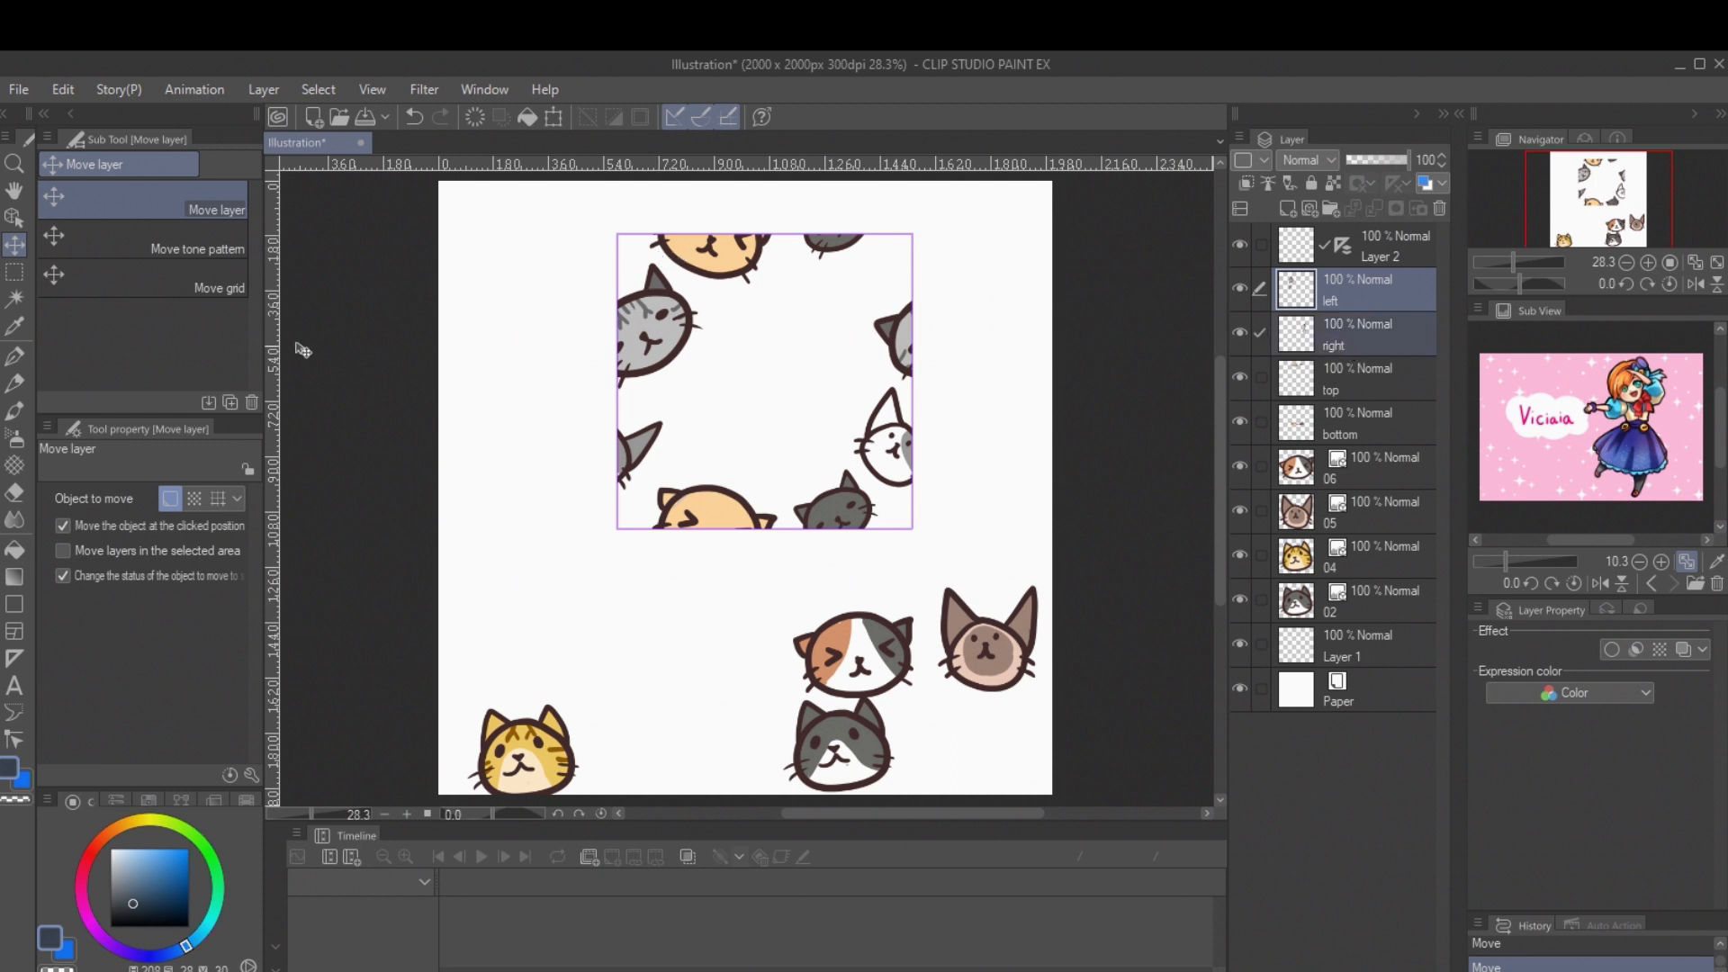
{"action": "left_click", "coordinate": [14, 272]}
{"action": "left_click_drag", "start_coordinate": [573, 217], "coordinate": [964, 380]}
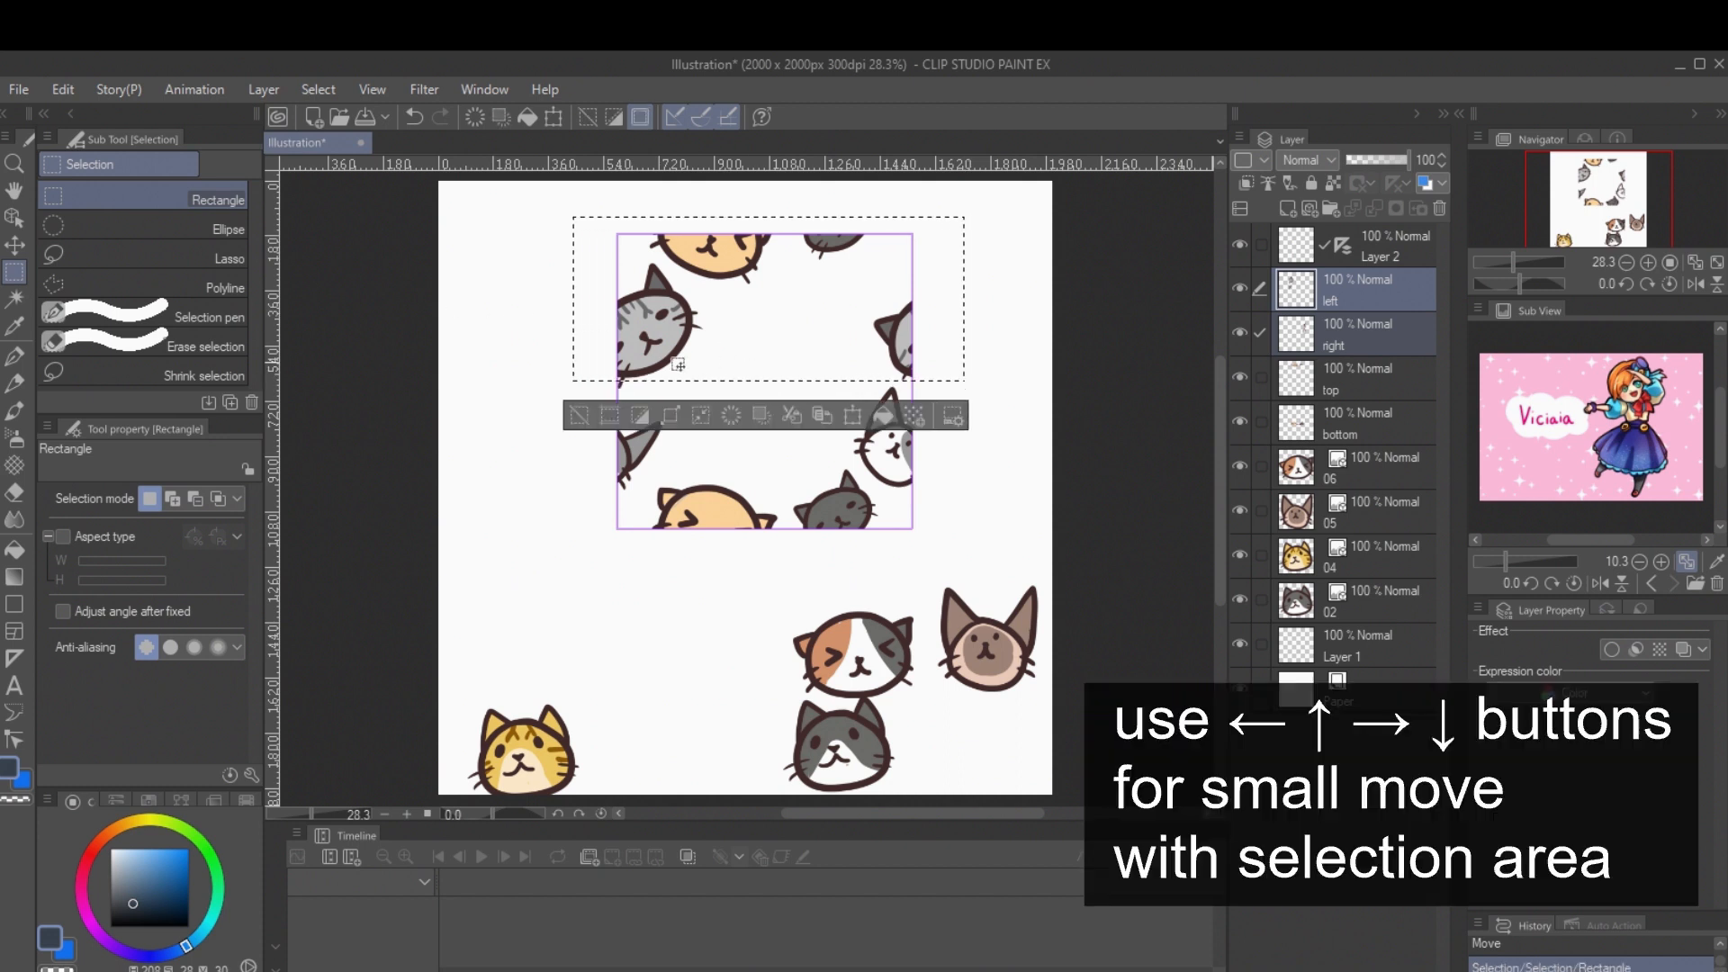
{"action": "key", "text": "Down"}
{"action": "key", "text": "Down"}
{"action": "key", "text": "Down"}
{"action": "key", "text": "Down"}
{"action": "key", "text": "Down"}
{"action": "key", "text": "Right"}
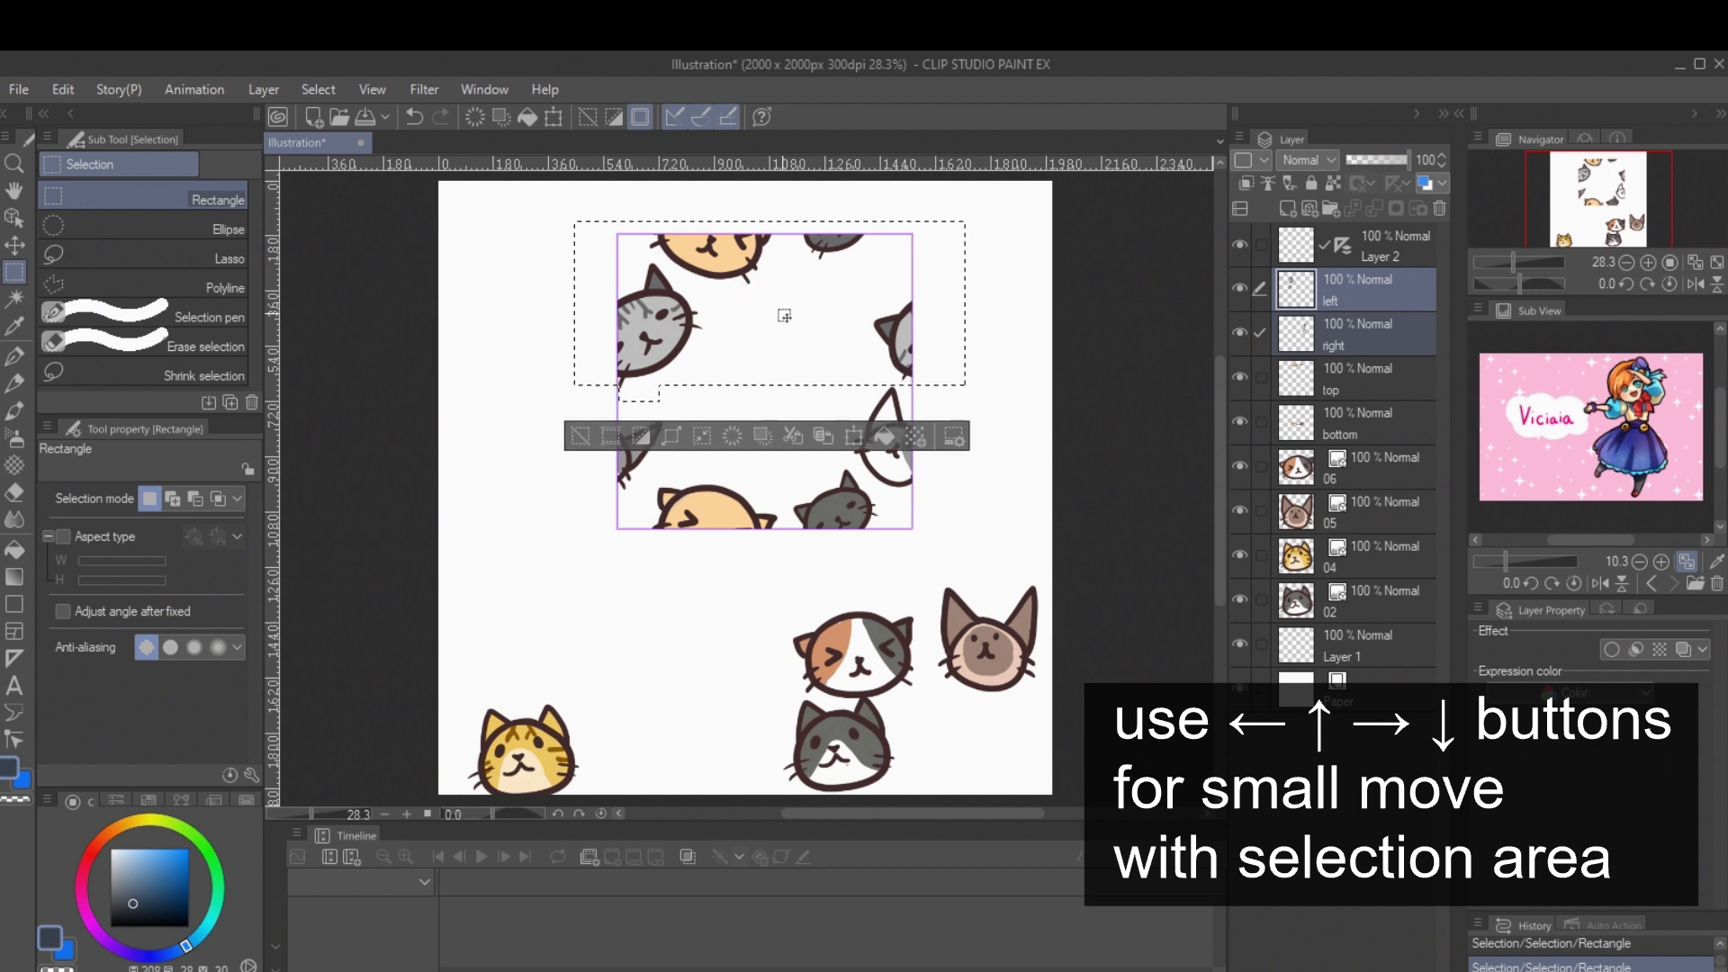
{"action": "key", "text": "Down"}
{"action": "key", "text": "Down"}
{"action": "key", "text": "Down"}
{"action": "key", "text": "Down"}
{"action": "key", "text": "Down"}
{"action": "key", "text": "Down"}
{"action": "key", "text": "Down"}
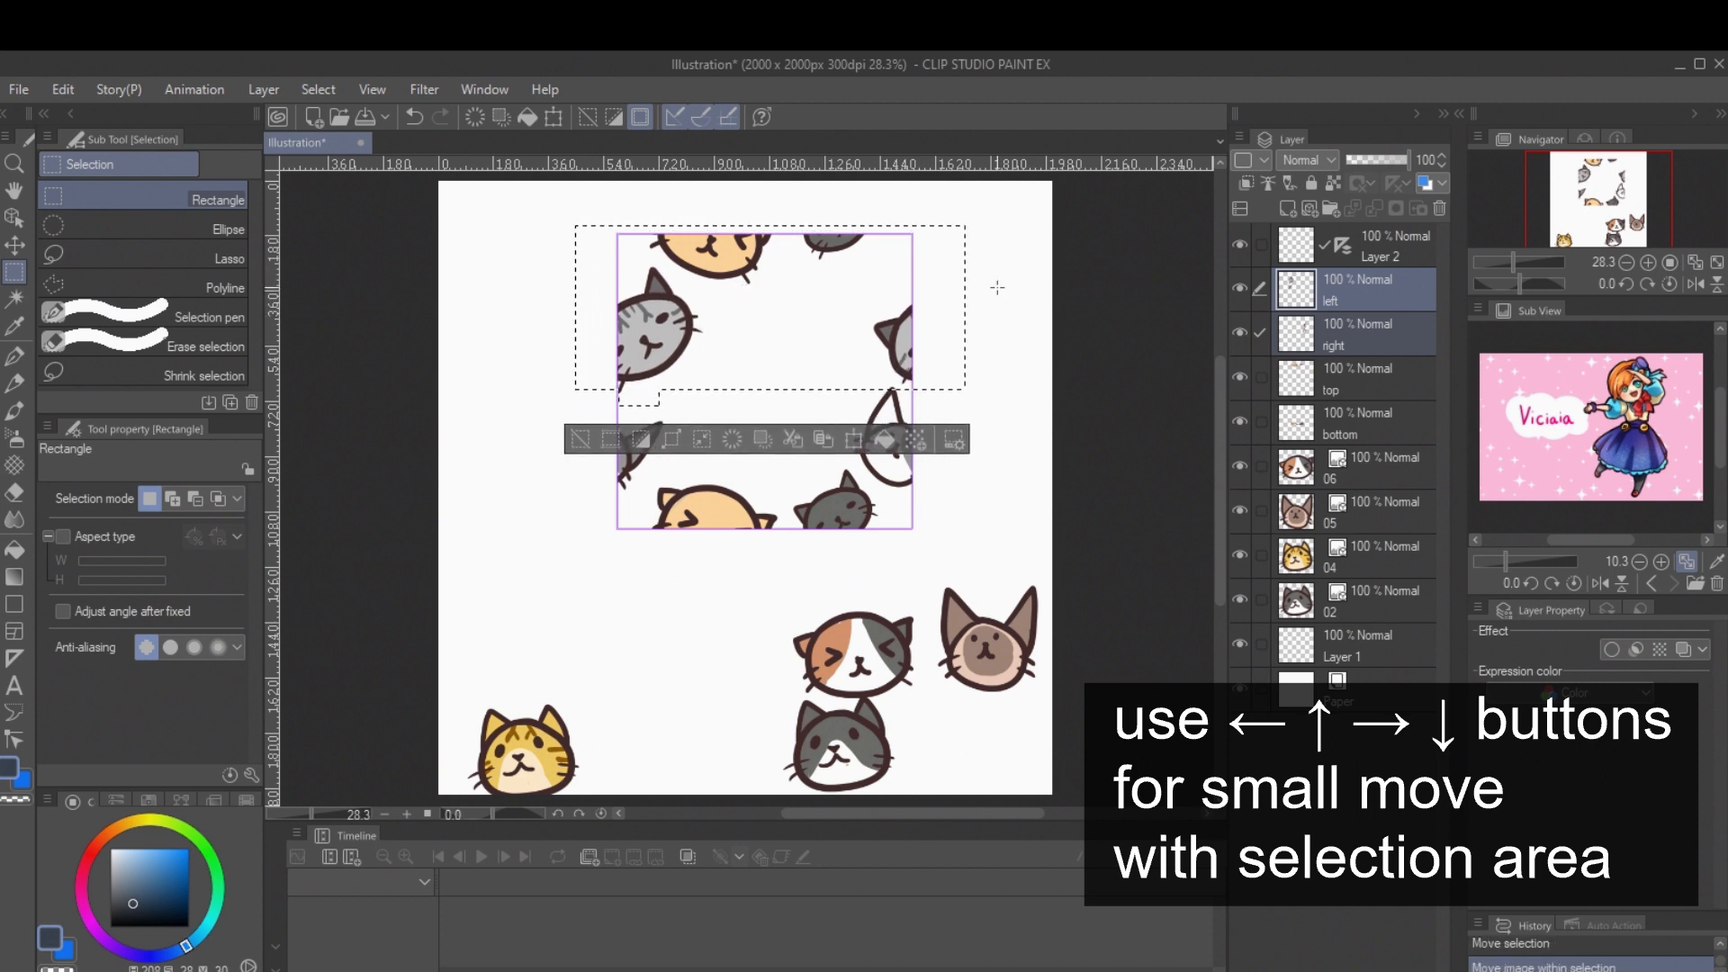
{"action": "key", "text": "ctrl+d"}
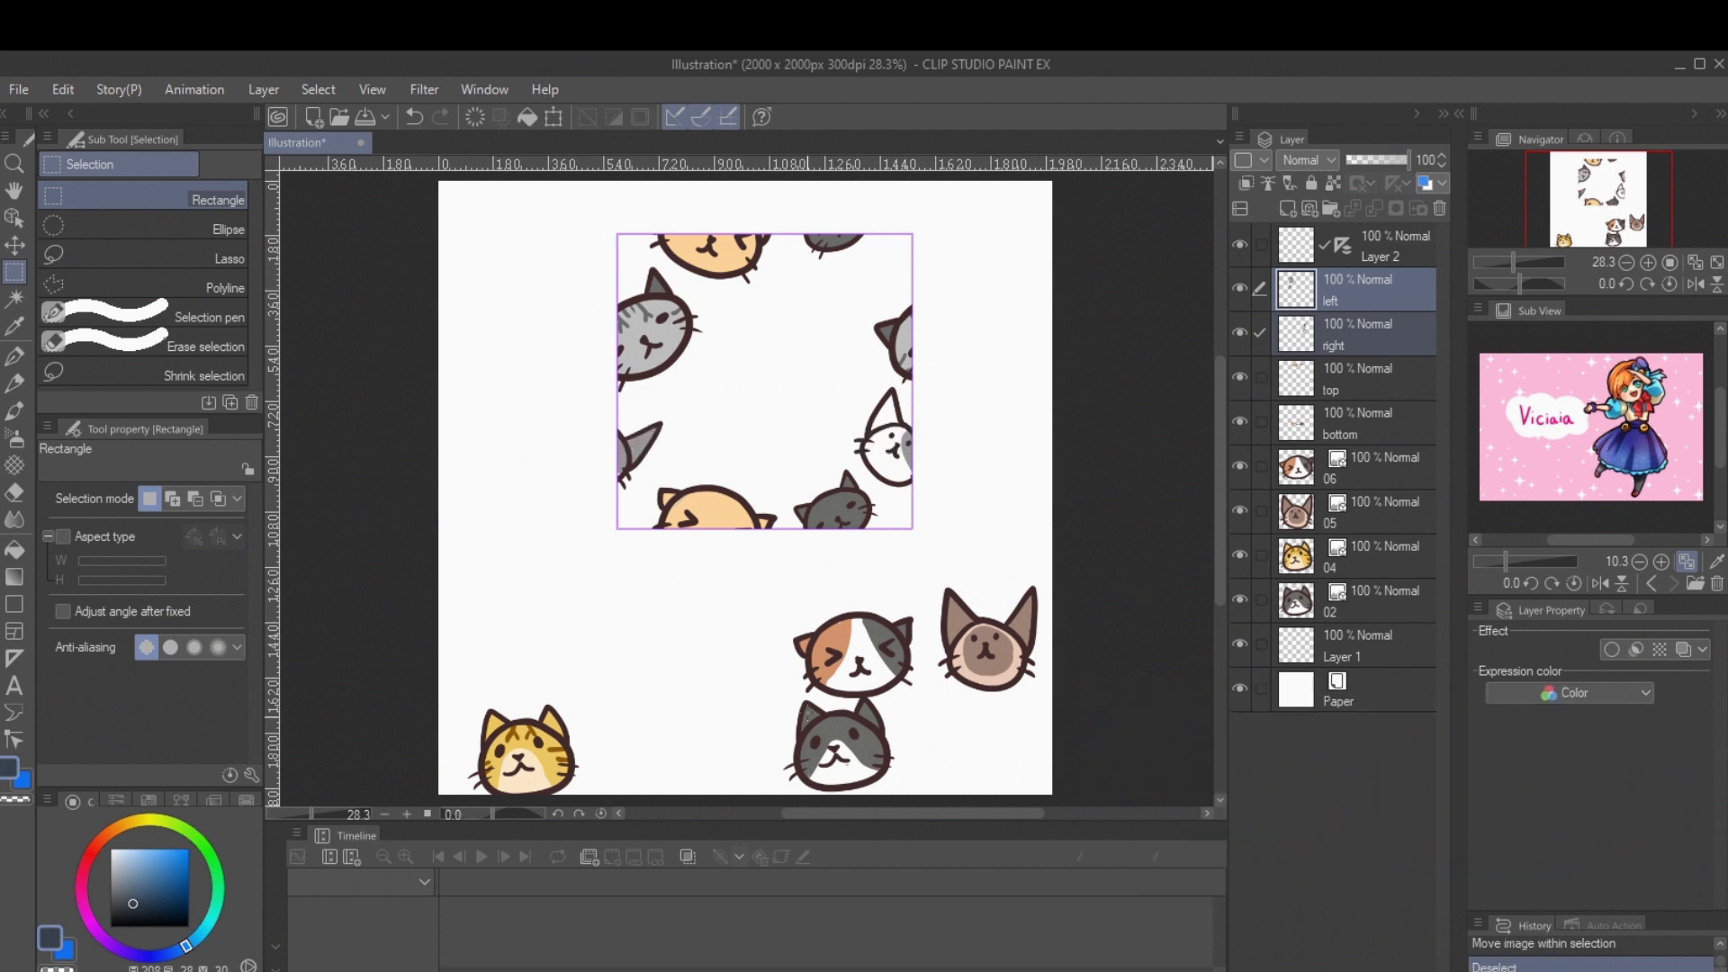
Step: Place the grey-and-white cat inside the square's upper right corner and scale it to about 43%
{"action": "left_click", "coordinate": [14, 246]}
{"action": "left_click_drag", "start_coordinate": [843, 754], "coordinate": [852, 297]}
{"action": "left_click", "coordinate": [14, 217]}
{"action": "left_click_drag", "start_coordinate": [905, 236], "coordinate": [862, 229]}
Step: Place the calico cat in the lower middle of the square, shrunk and tilted counterclockwise
{"action": "left_click_drag", "start_coordinate": [853, 661], "coordinate": [767, 441]}
{"action": "left_click_drag", "start_coordinate": [705, 389], "coordinate": [751, 421]}
{"action": "left_click_drag", "start_coordinate": [787, 387], "coordinate": [763, 388]}
{"action": "left_click_drag", "start_coordinate": [787, 445], "coordinate": [797, 449]}
Step: Place the yellow tabby cat near the centre of the square and scale it to about 84%
{"action": "left_click", "coordinate": [542, 771]}
{"action": "left_click_drag", "start_coordinate": [543, 771], "coordinate": [770, 377]}
{"action": "left_click_drag", "start_coordinate": [806, 310], "coordinate": [787, 317]}
{"action": "left_click_drag", "start_coordinate": [743, 373], "coordinate": [738, 395]}
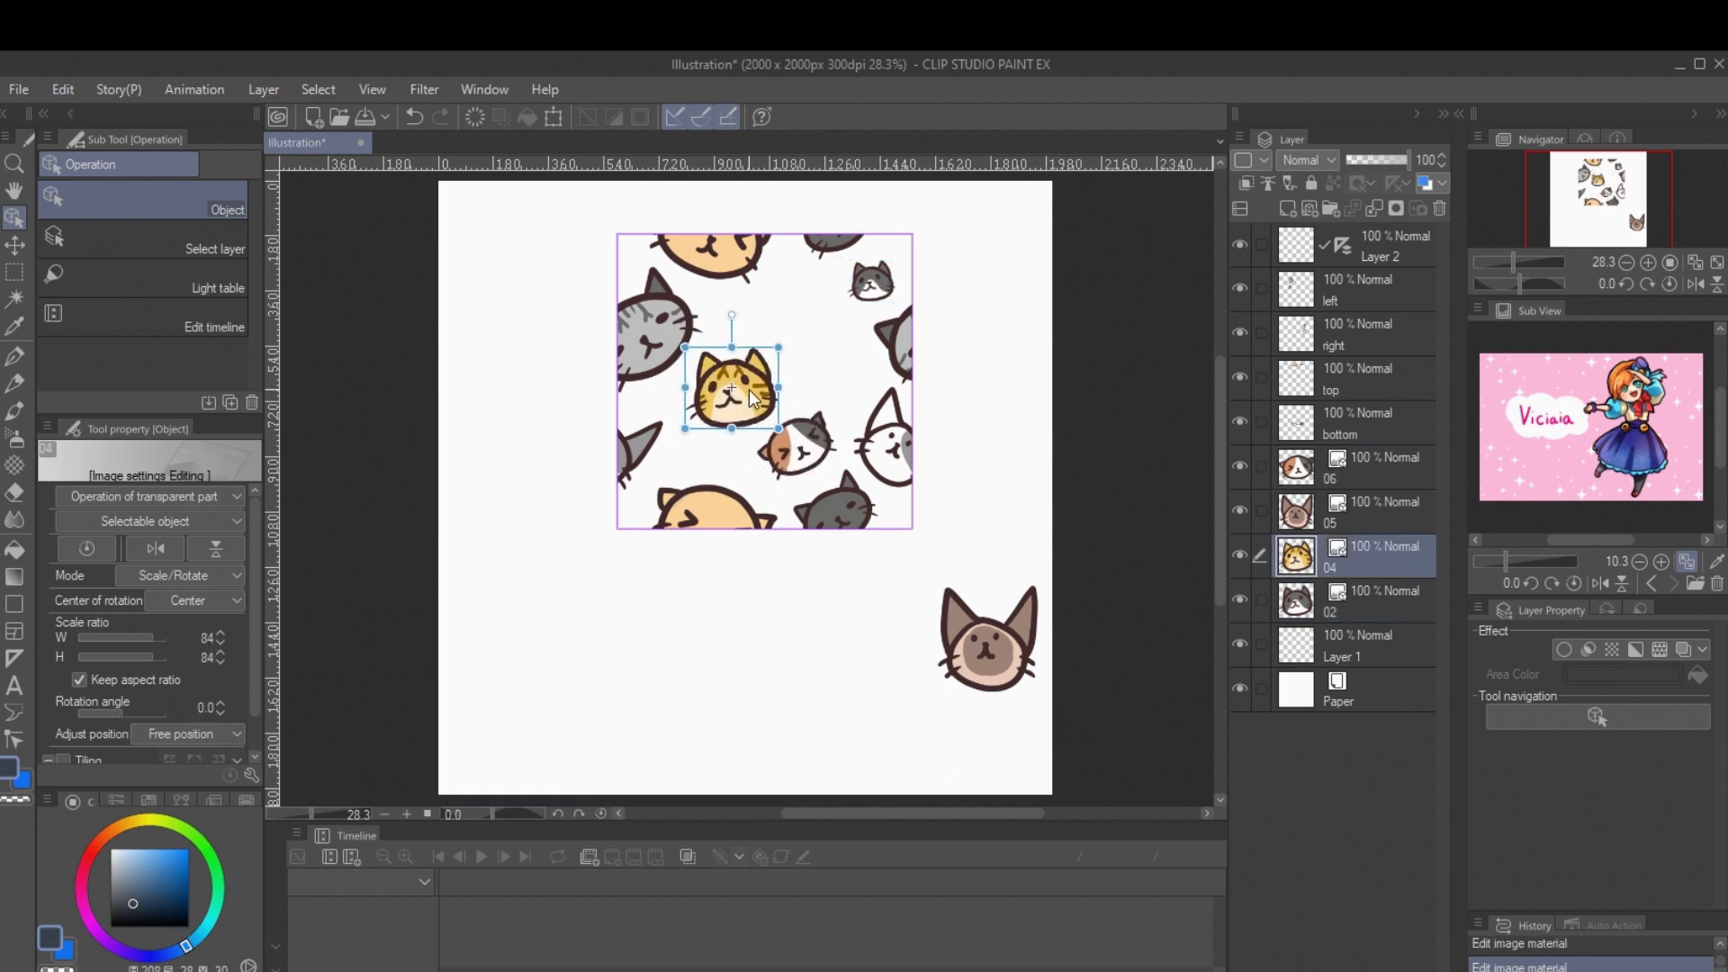
Step: Place the brown cat in the upper middle of the square, shrunk and tilted clockwise
{"action": "left_click_drag", "start_coordinate": [990, 643], "coordinate": [823, 340]}
{"action": "left_click_drag", "start_coordinate": [905, 272], "coordinate": [913, 337]}
{"action": "left_click_drag", "start_coordinate": [895, 340], "coordinate": [873, 305]}
{"action": "left_click_drag", "start_coordinate": [797, 345], "coordinate": [804, 338]}
Step: Fine-tune the size and position of the tabby, calico and brown cats to even out the gaps inside the square
{"action": "mouse_move", "coordinate": [735, 391]}
{"action": "left_mouse_down"}
{"action": "mouse_move", "coordinate": [720, 397]}
{"action": "mouse_move", "coordinate": [752, 368]}
{"action": "left_mouse_up"}
{"action": "left_click", "coordinate": [797, 447]}
{"action": "left_click_drag", "start_coordinate": [797, 447], "coordinate": [778, 462]}
{"action": "left_click_drag", "start_coordinate": [799, 450], "coordinate": [788, 460]}
{"action": "left_click_drag", "start_coordinate": [814, 423], "coordinate": [789, 442]}
{"action": "left_click_drag", "start_coordinate": [840, 371], "coordinate": [827, 360]}
Step: Merge all the cat layers, from 02 up to left, into a single layer
{"action": "left_click", "coordinate": [1375, 601]}
{"action": "left_click", "coordinate": [1375, 289], "text": "shift"}
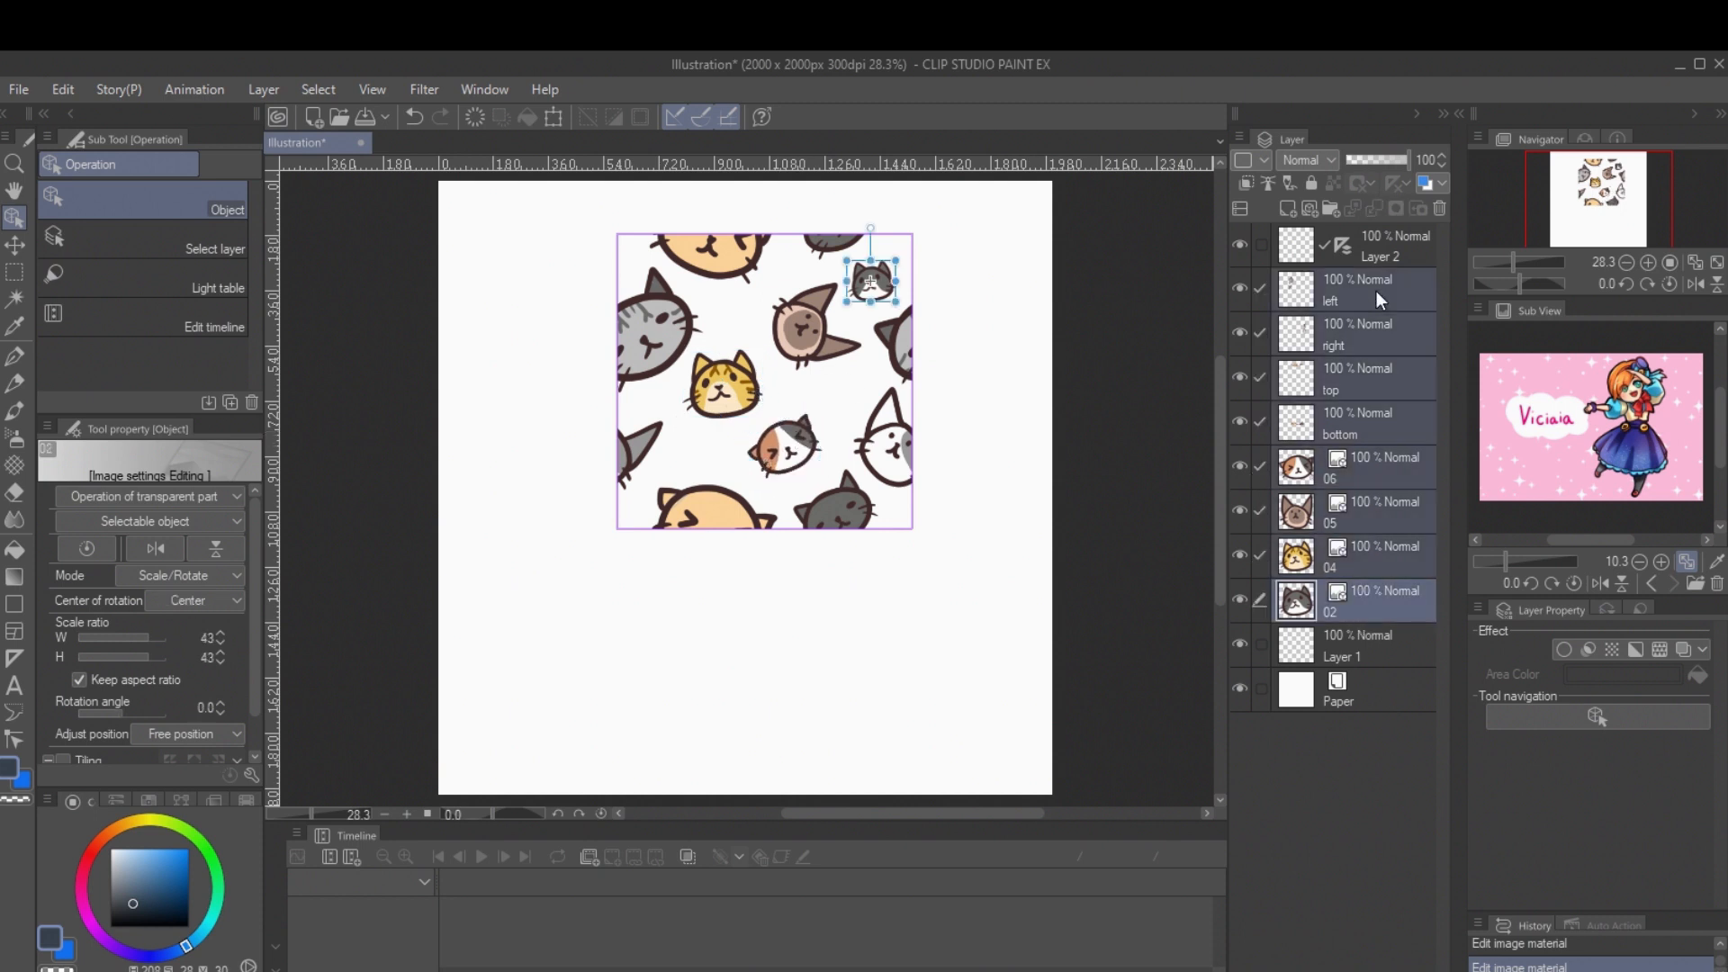
{"action": "right_click", "coordinate": [1375, 290]}
{"action": "left_click", "coordinate": [1458, 760]}
Step: Register the merged cat layer as an image material named catchy with tiling enabled
{"action": "left_click", "coordinate": [63, 90]}
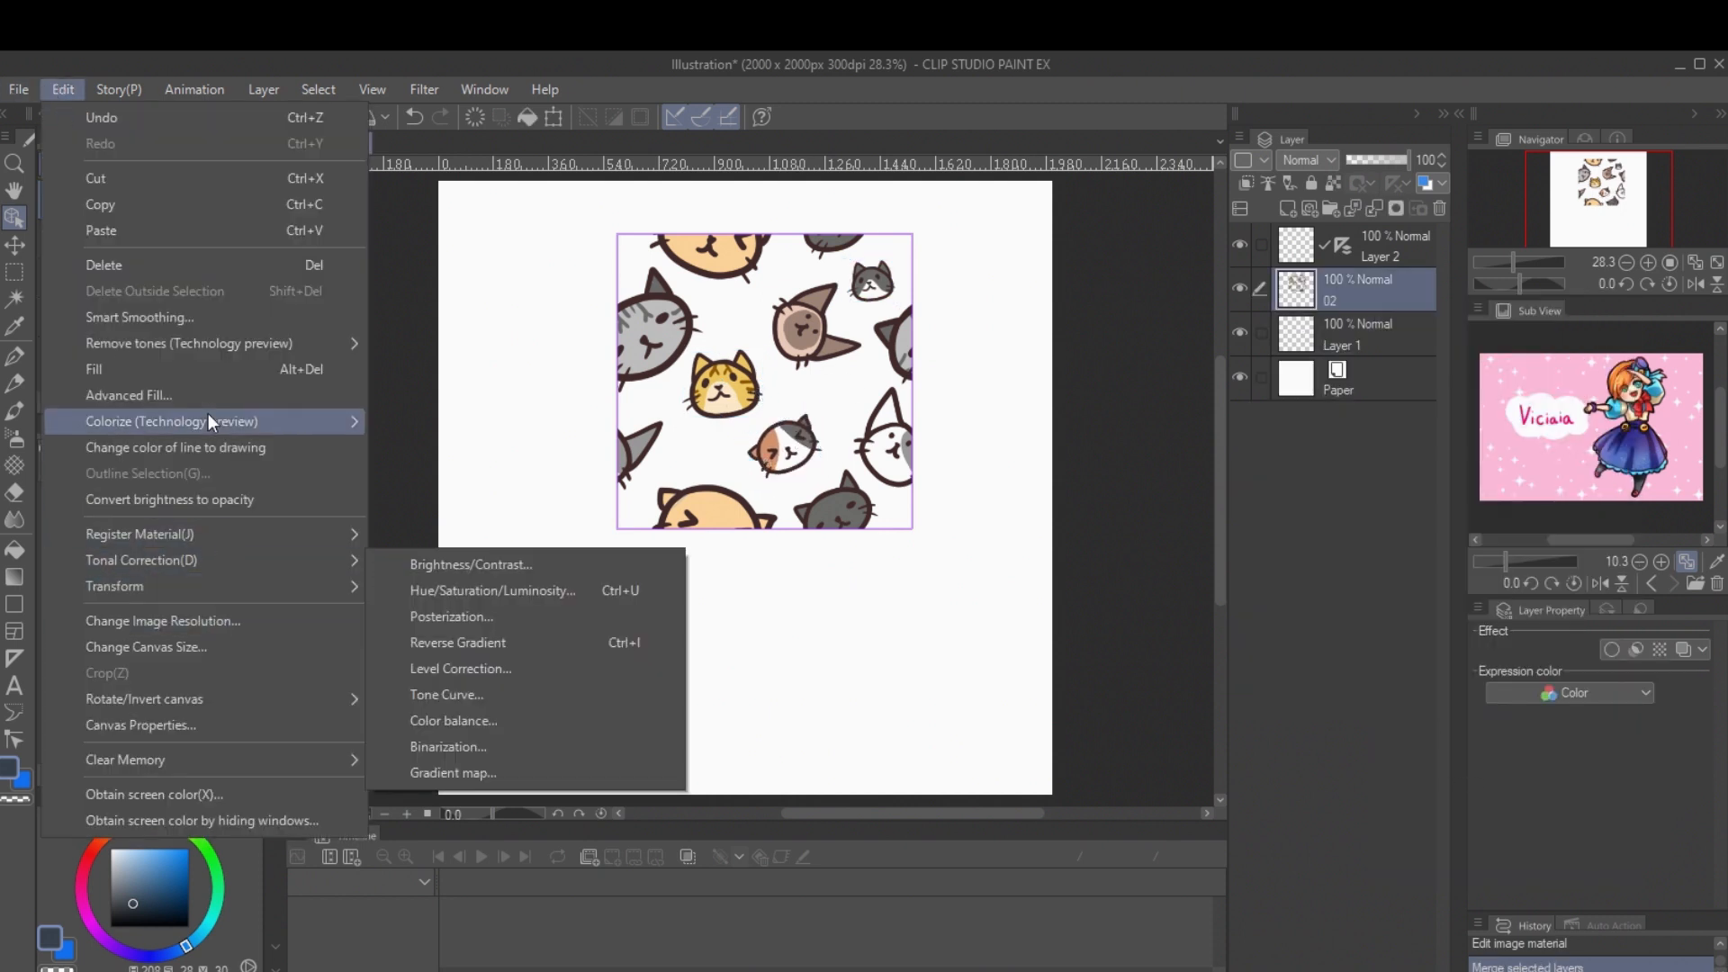
{"action": "mouse_move", "coordinate": [256, 533]}
{"action": "left_click", "coordinate": [445, 537]}
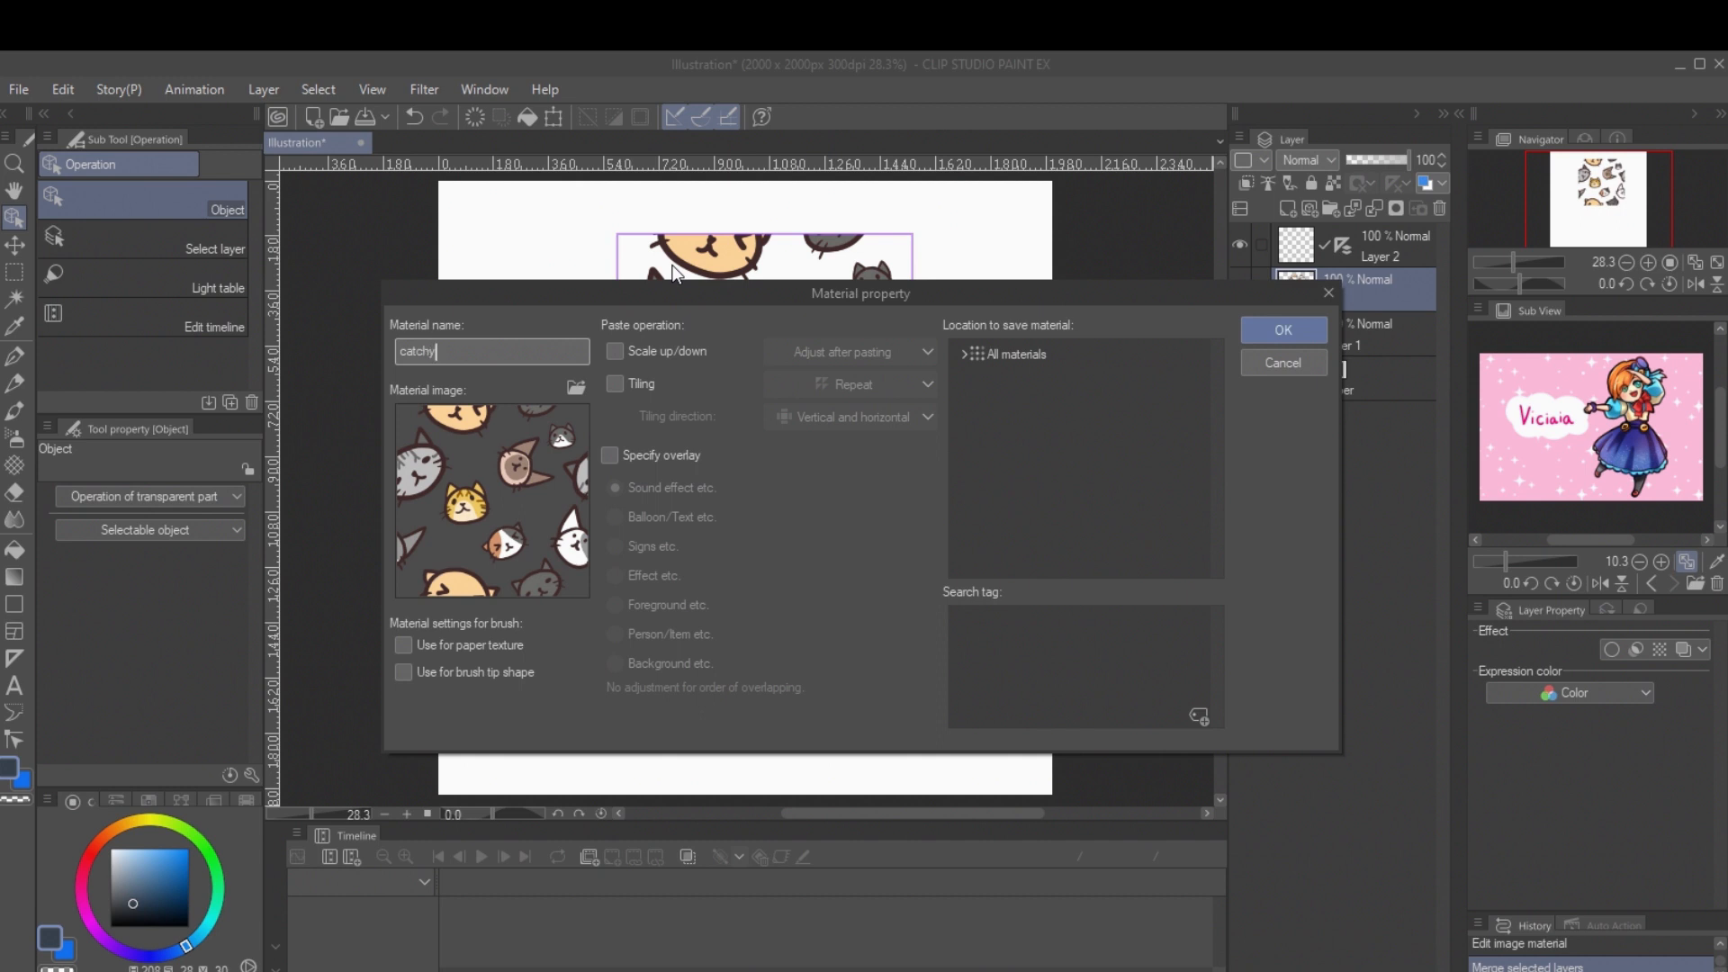
{"action": "type", "text": "catchy"}
{"action": "left_click", "coordinate": [615, 383]}
Step: Choose Color pattern under All materials as the save location and save the material
{"action": "double_click", "coordinate": [978, 353]}
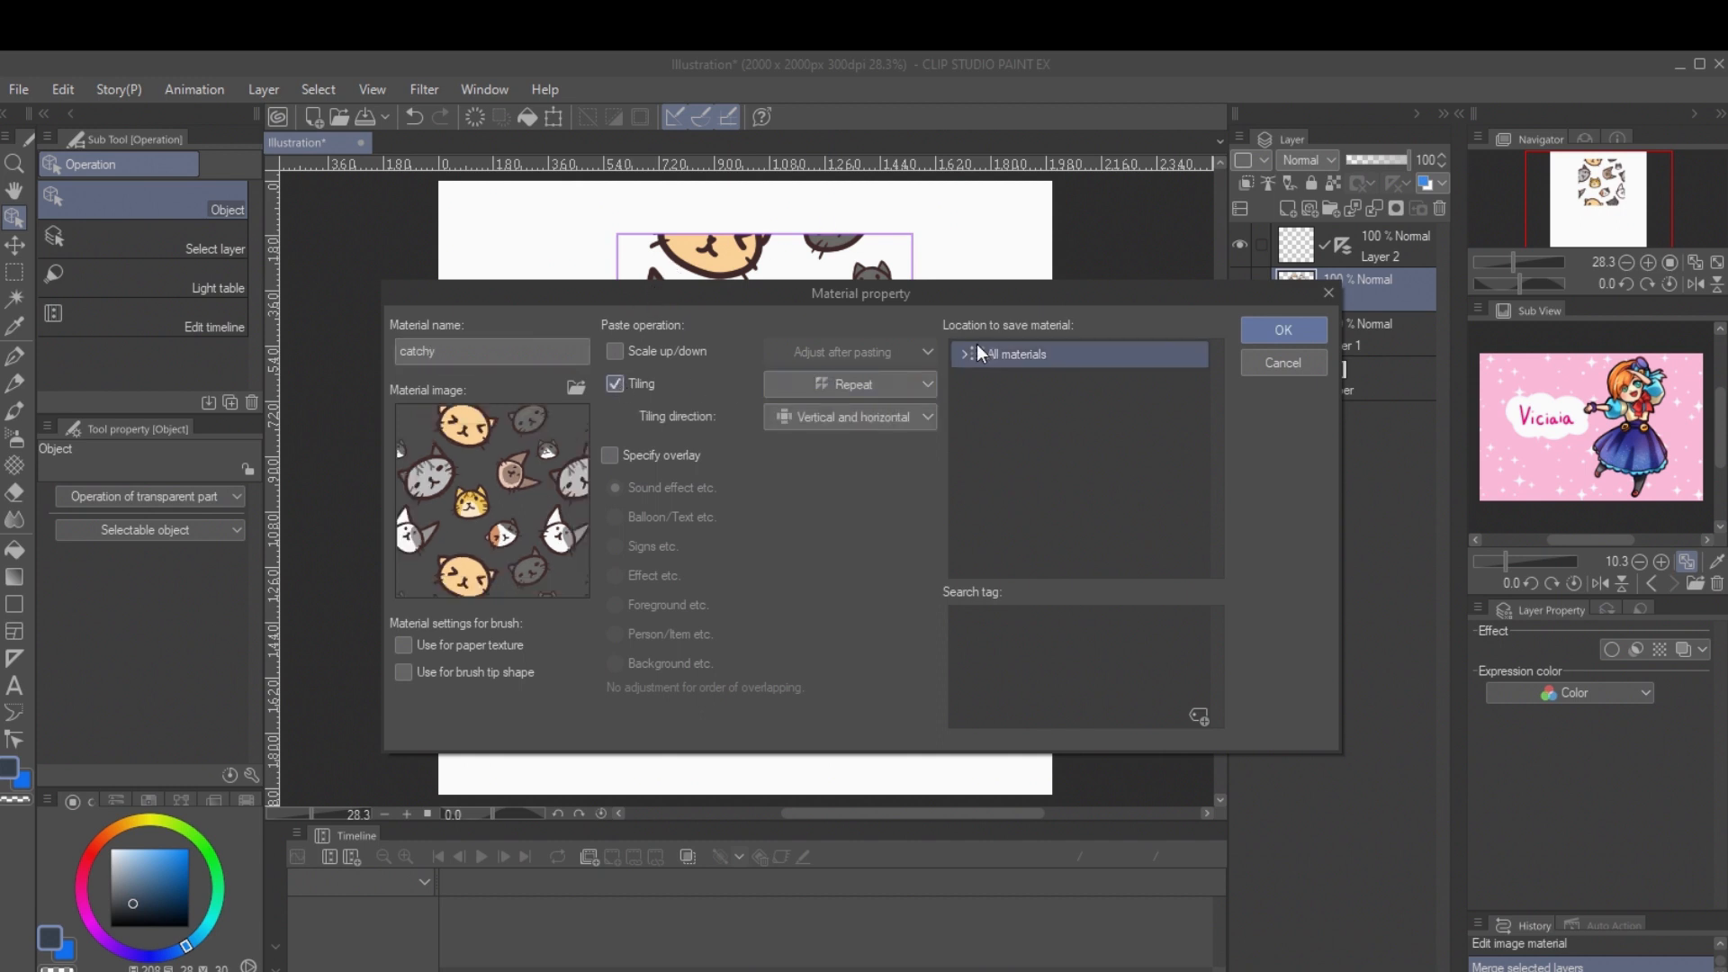
{"action": "left_click", "coordinate": [1011, 377]}
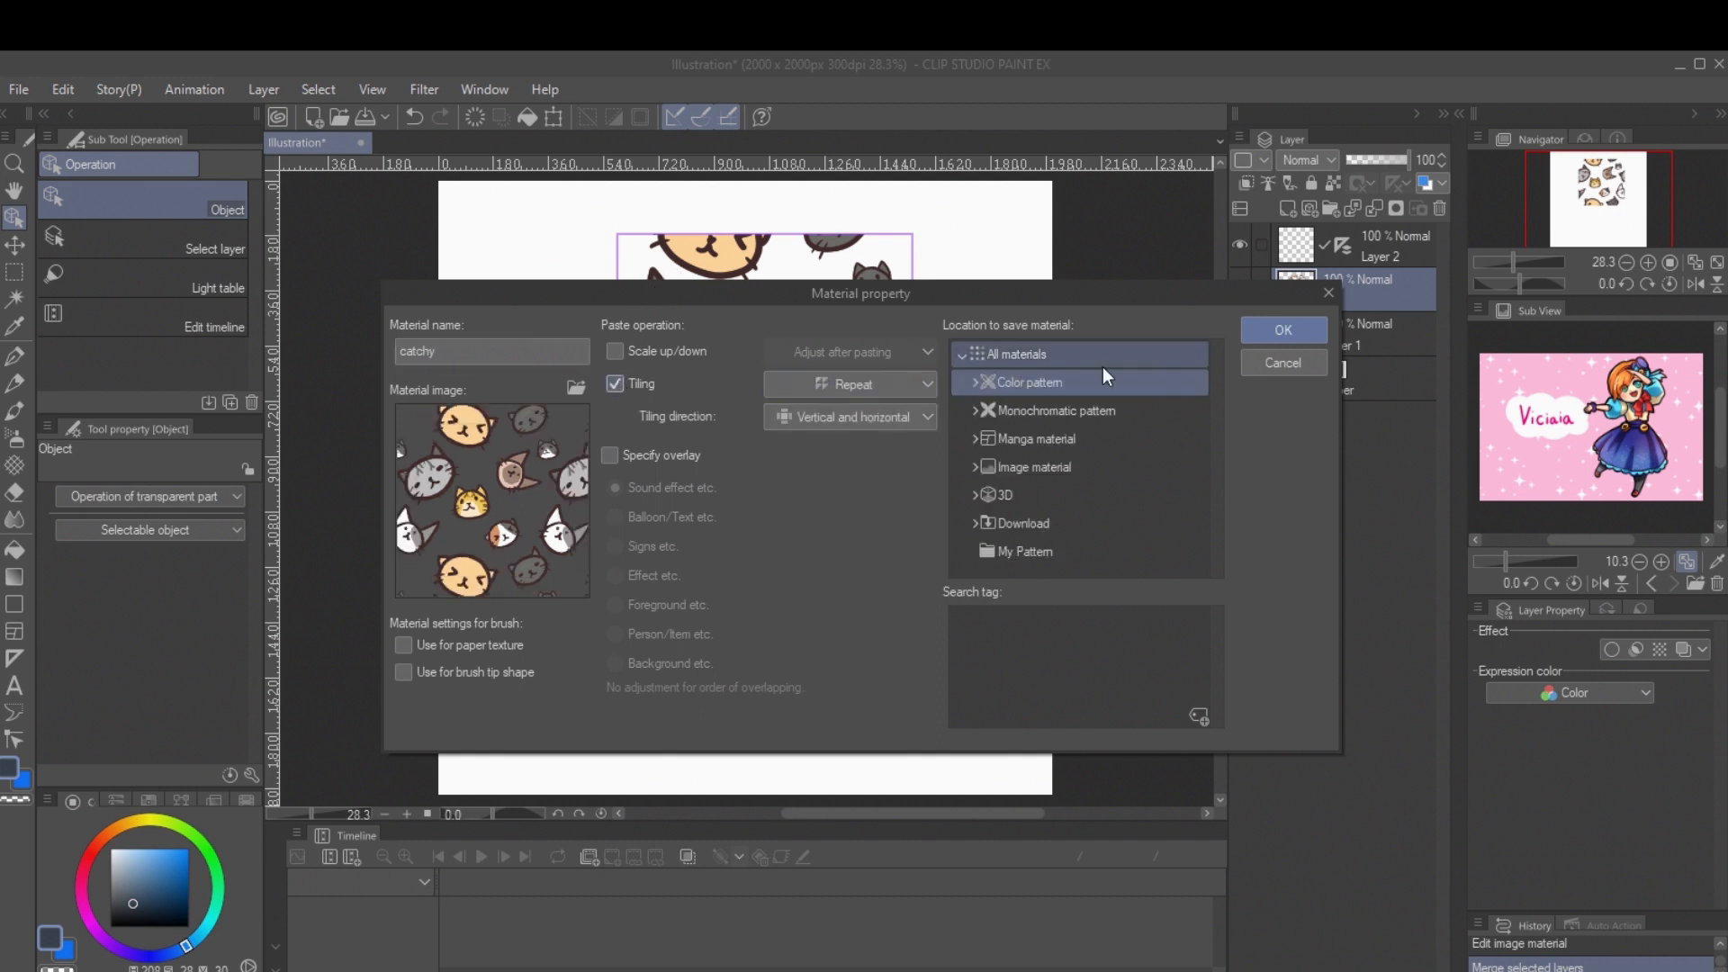
{"action": "left_click", "coordinate": [1305, 331]}
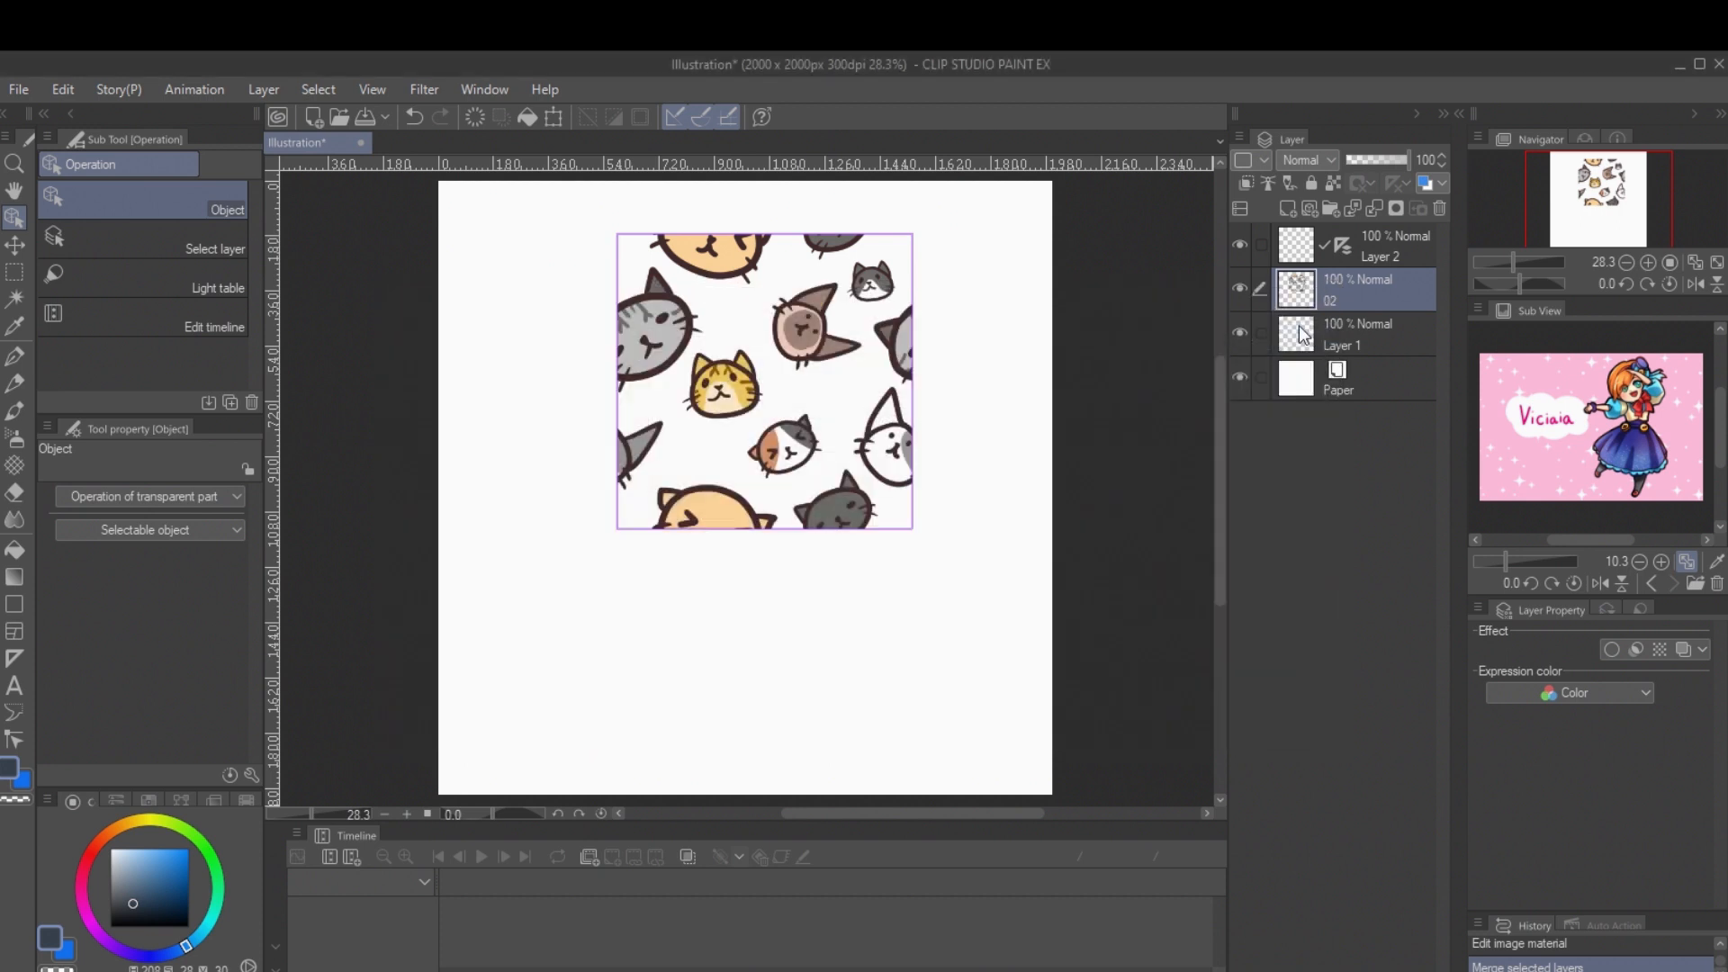
Step: Create a new 2000 x 2000 px illustration and place the catchy material on its canvas
{"action": "left_click", "coordinate": [18, 89]}
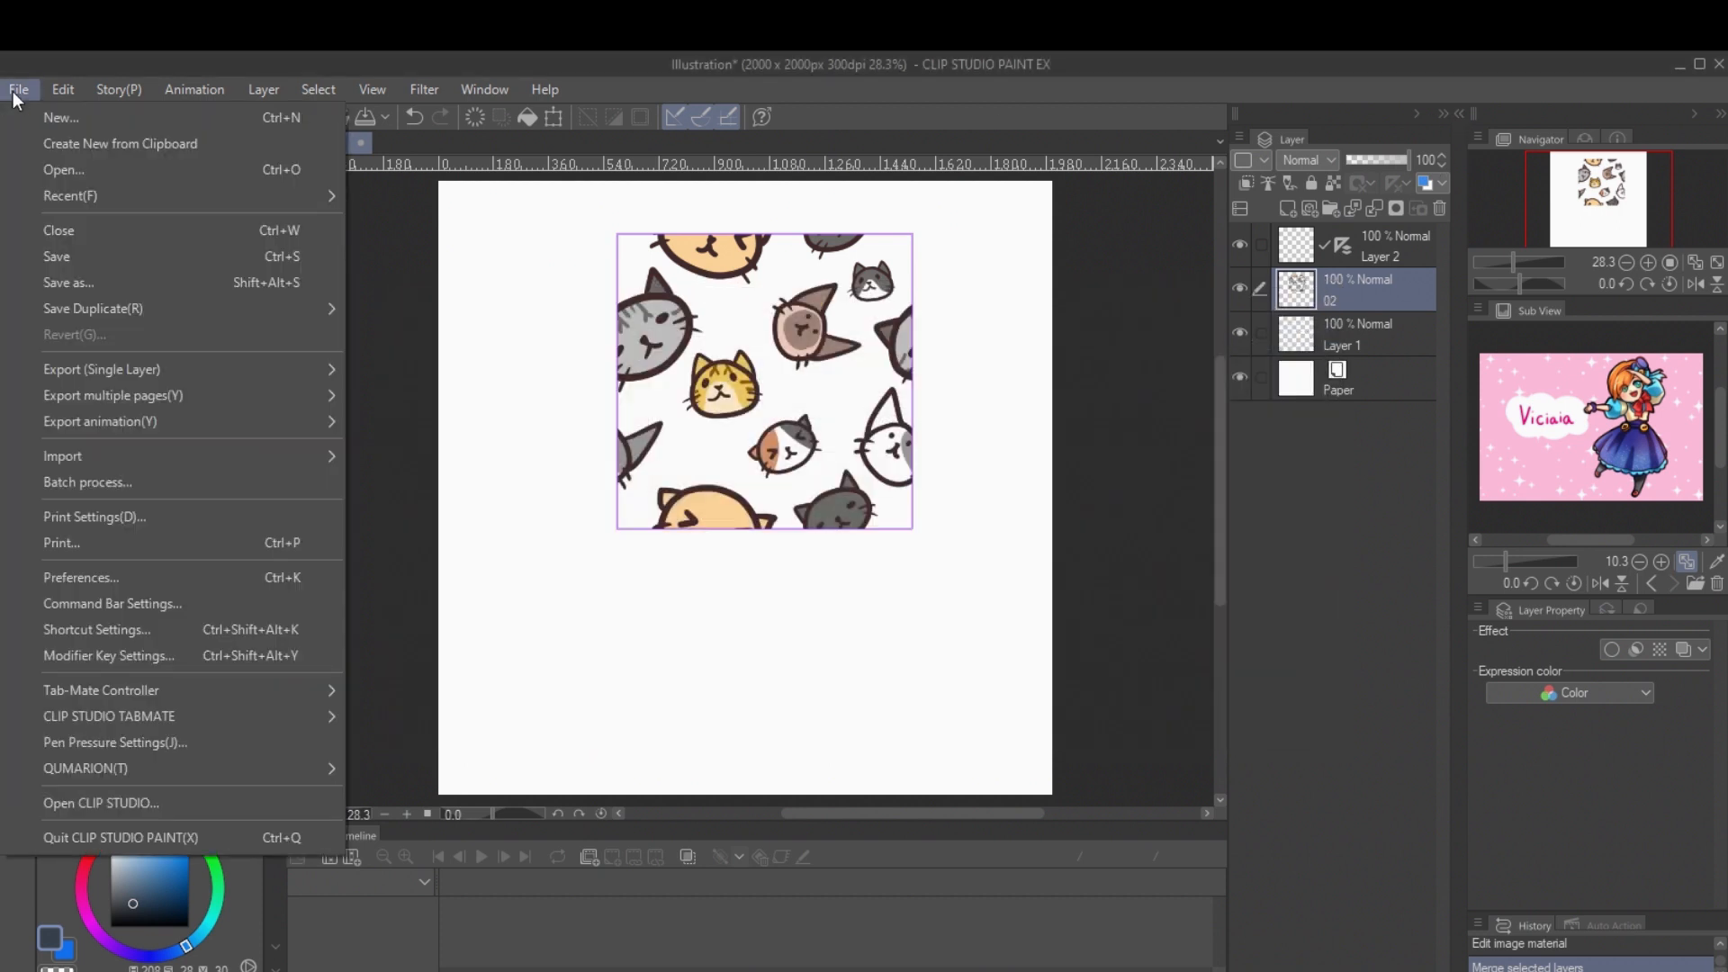
{"action": "left_click", "coordinate": [41, 116]}
{"action": "left_click", "coordinate": [830, 168]}
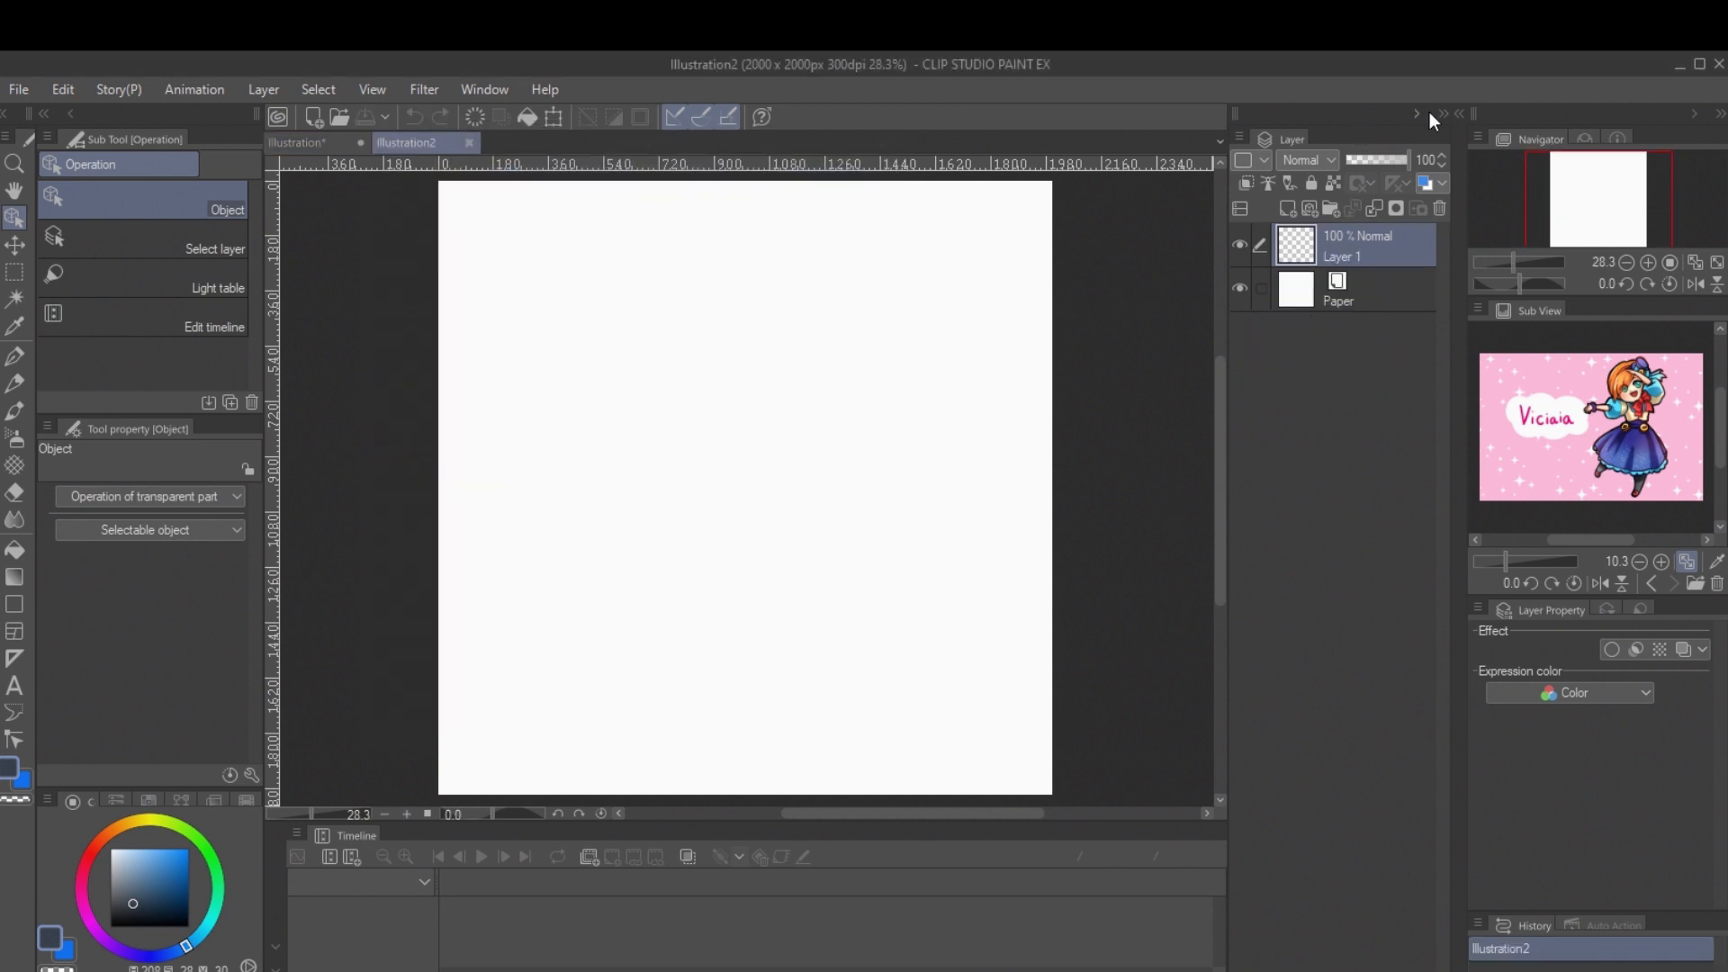
{"action": "left_click", "coordinate": [1458, 115]}
{"action": "left_click_drag", "start_coordinate": [1364, 157], "coordinate": [686, 291]}
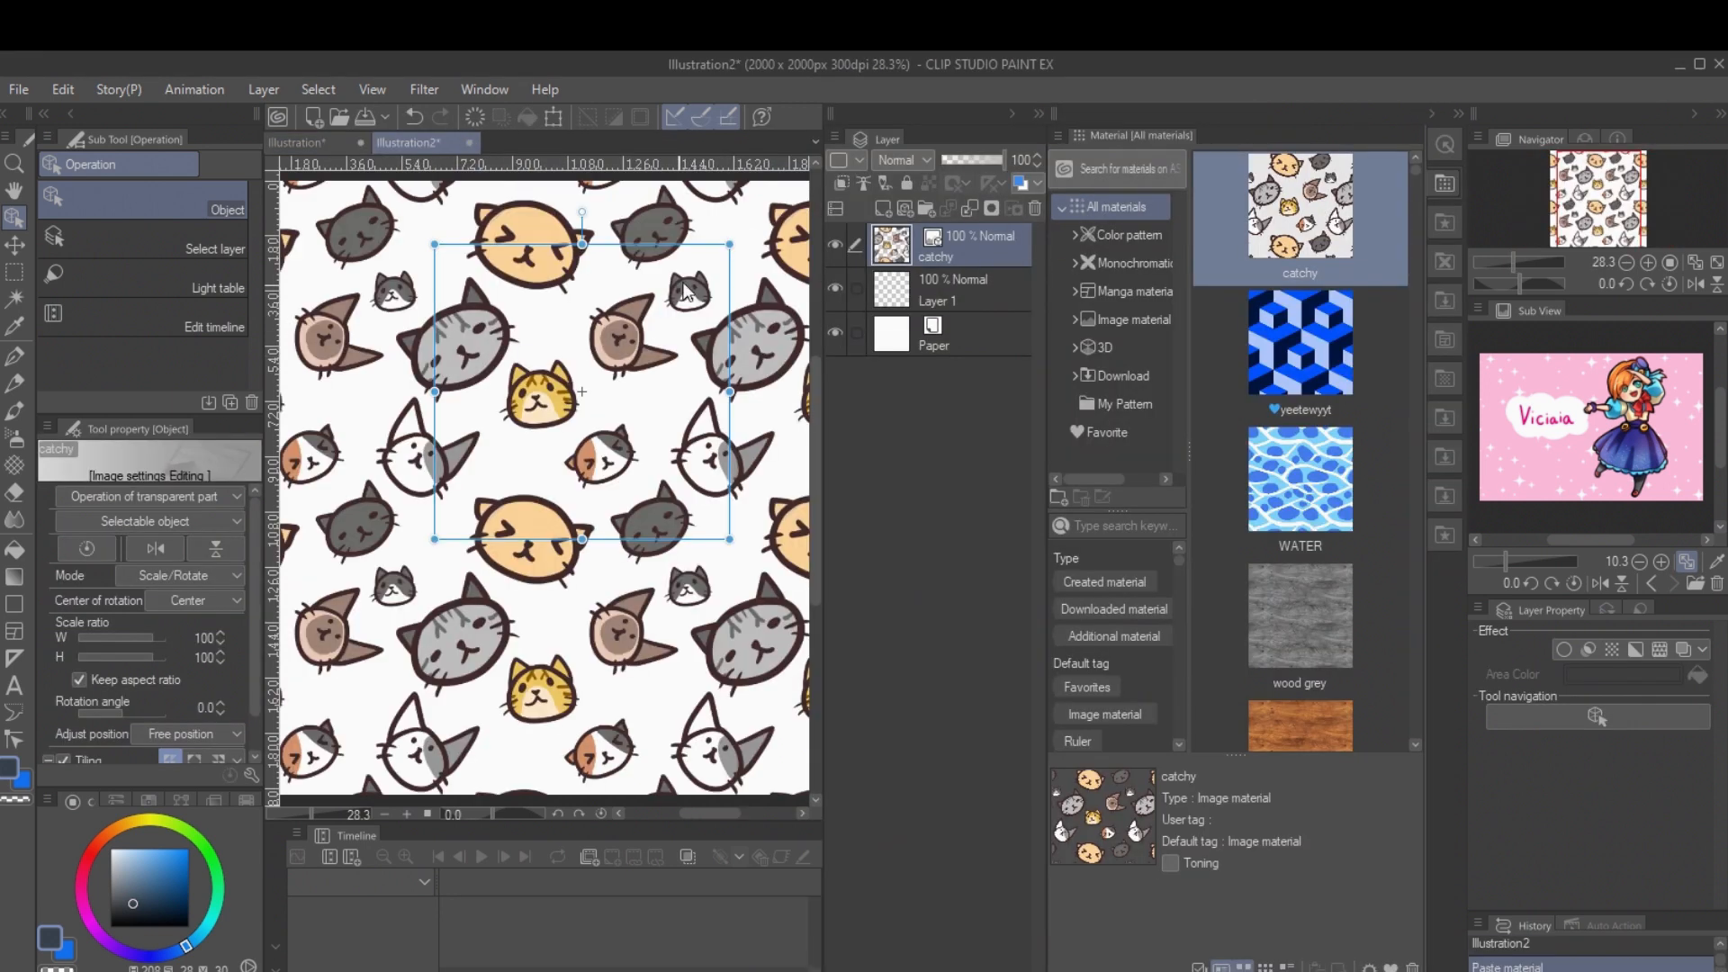
Step: Scale the tiled catchy pattern to 61% and rotate it slightly
{"action": "left_click", "coordinate": [1626, 263]}
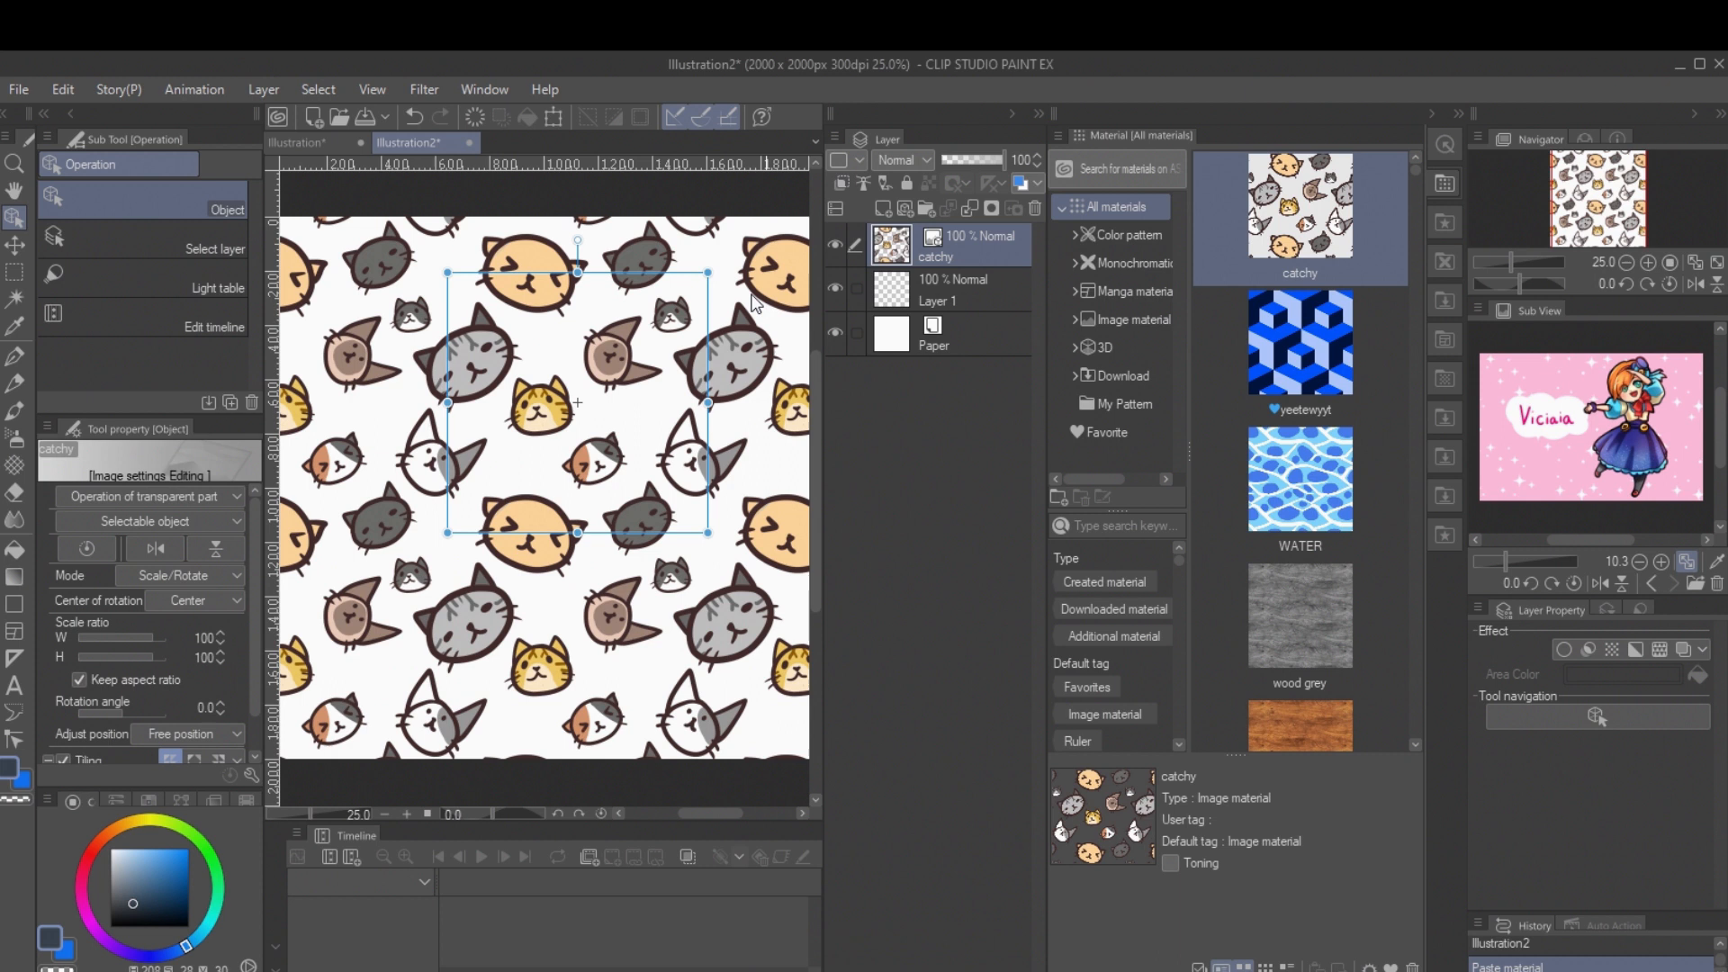
{"action": "left_click_drag", "start_coordinate": [717, 273], "coordinate": [606, 373]}
{"action": "left_click", "coordinate": [708, 543]}
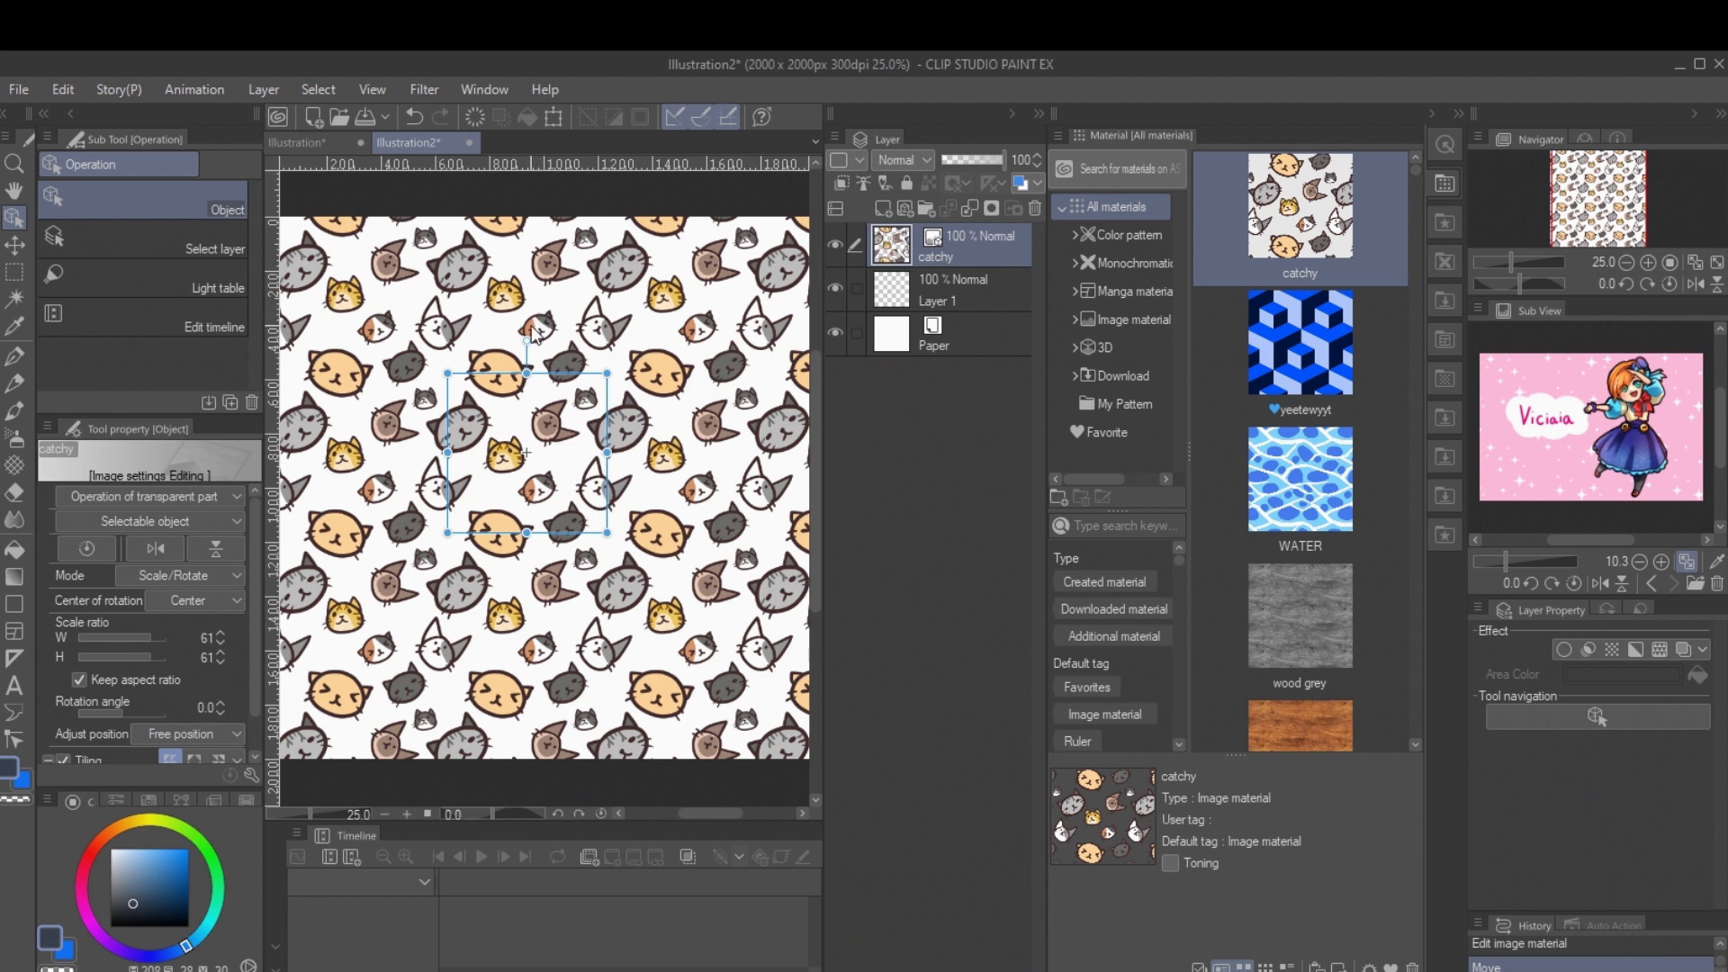
{"action": "left_click_drag", "start_coordinate": [526, 332], "coordinate": [519, 335]}
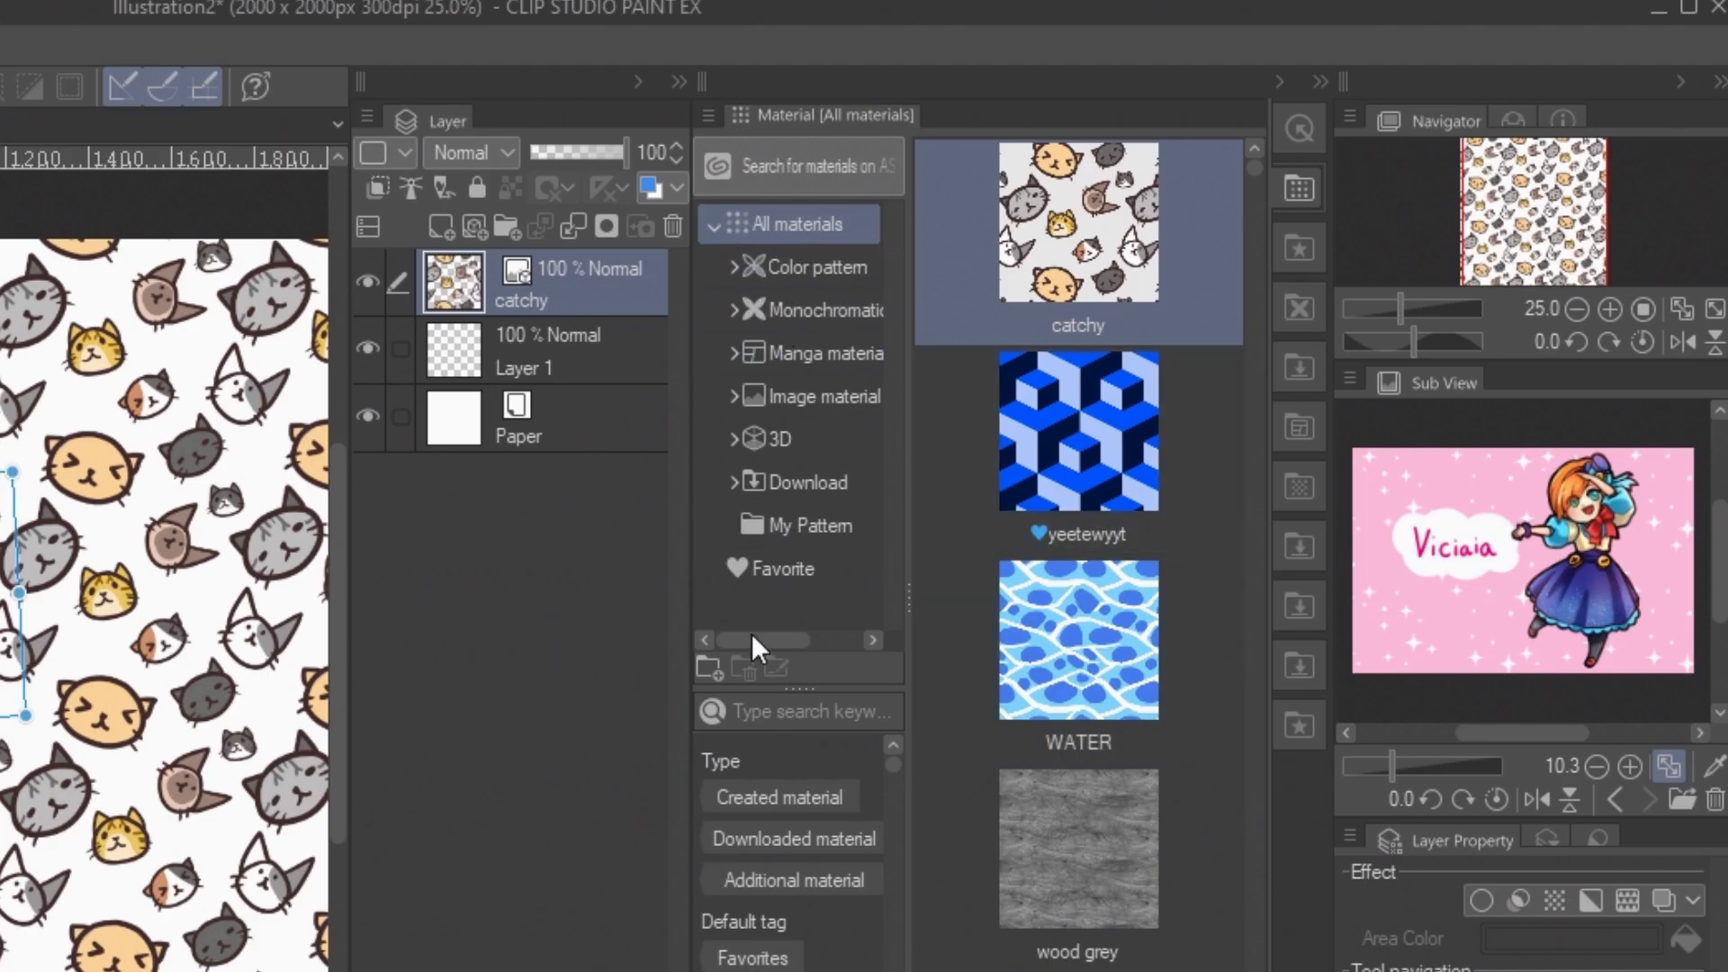
Step: Create a material folder named test pattern under All materials
{"action": "right_click", "coordinate": [780, 219]}
{"action": "left_click", "coordinate": [844, 236]}
{"action": "type", "text": "test pattern"}
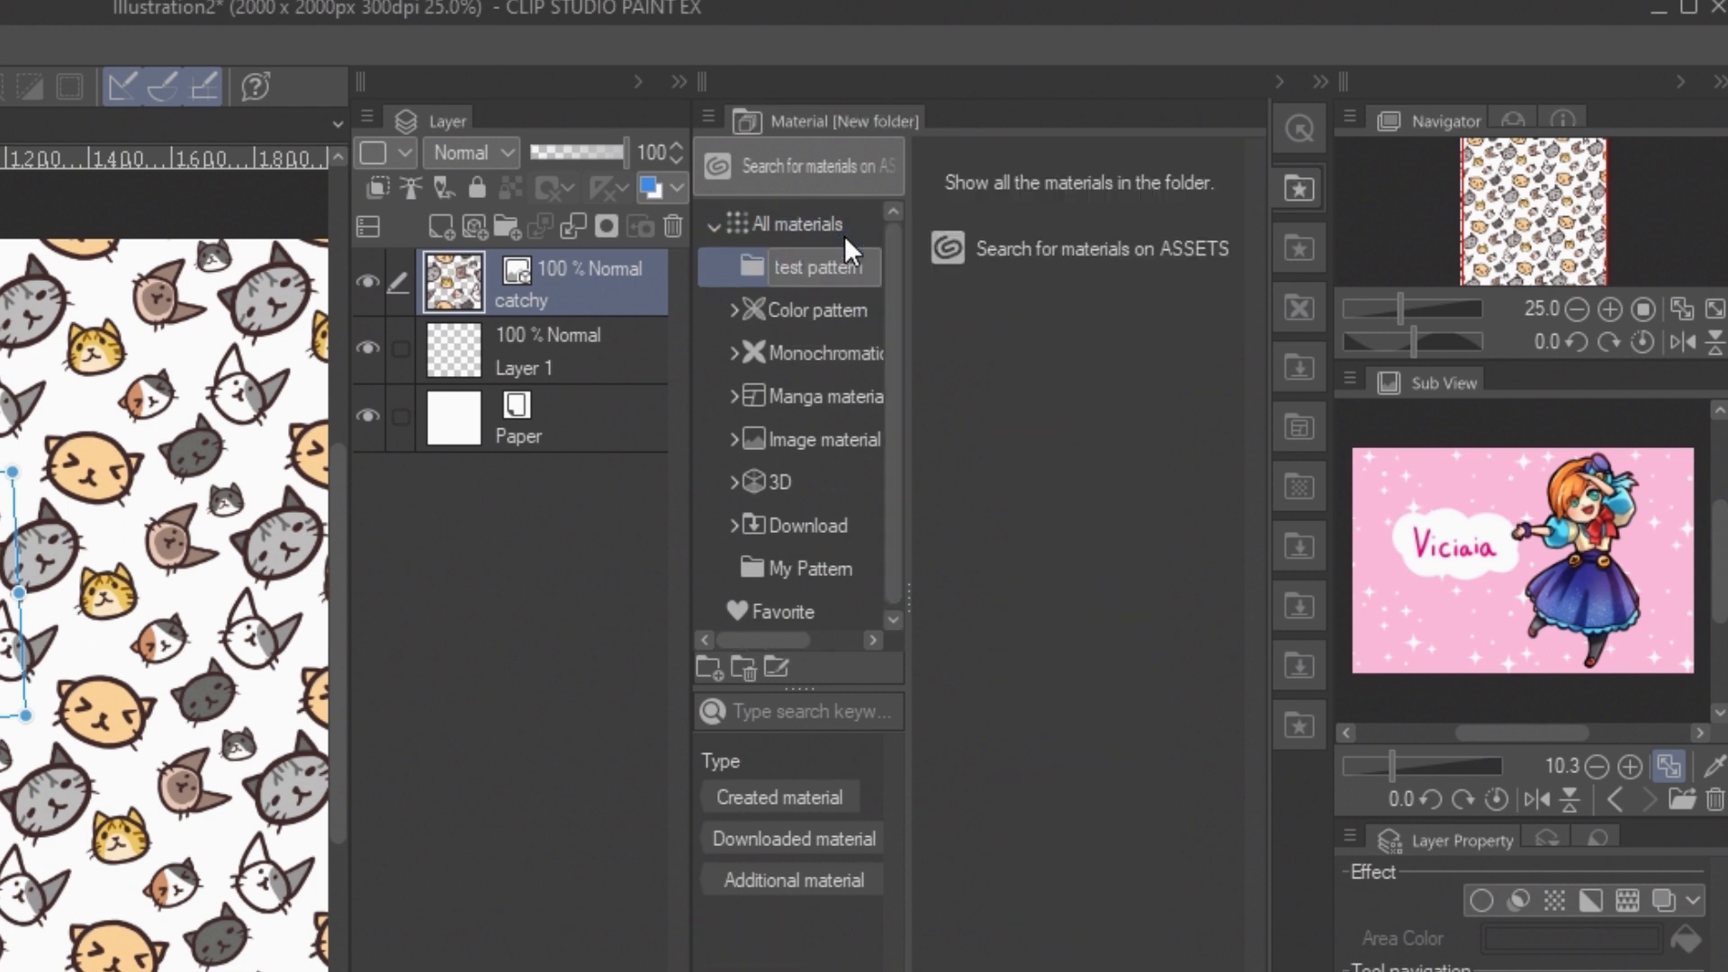
{"action": "key", "text": "Return"}
Step: Move the catchy material from All materials into the test pattern folder
{"action": "left_click", "coordinate": [844, 235]}
{"action": "left_click_drag", "start_coordinate": [1075, 238], "coordinate": [807, 269]}
{"action": "left_click", "coordinate": [806, 268]}
{"action": "left_click", "coordinate": [1065, 238]}
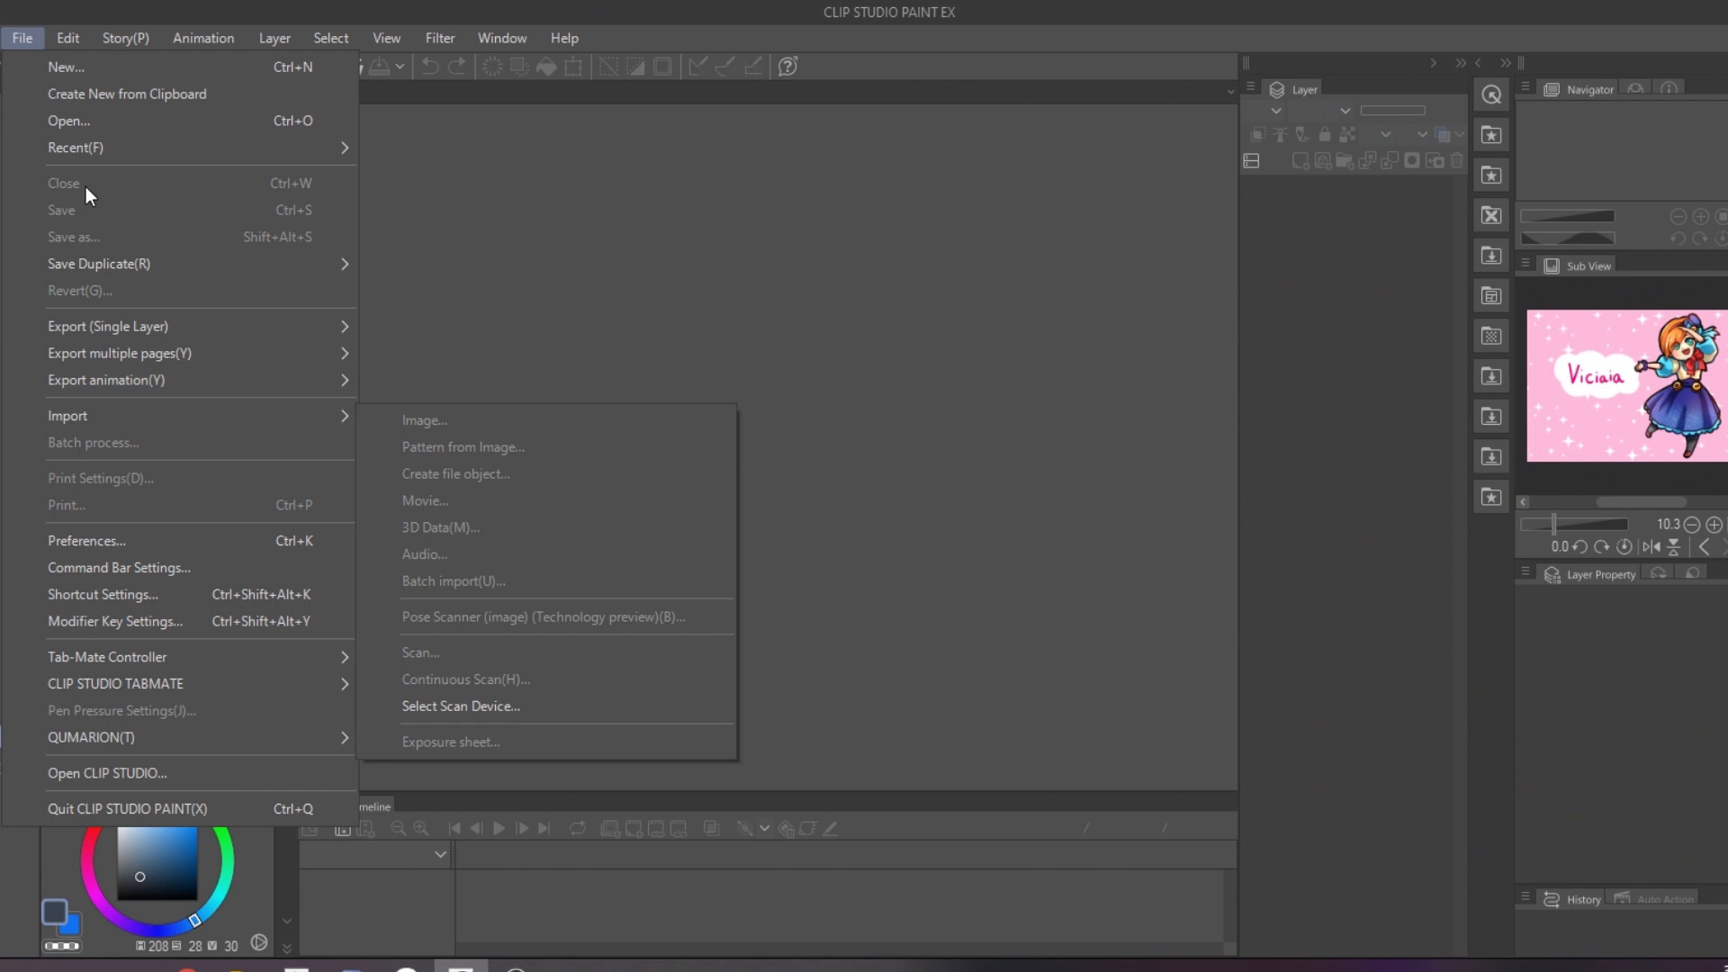
{"action": "left_click", "coordinate": [90, 115]}
{"action": "left_click", "coordinate": [297, 253]}
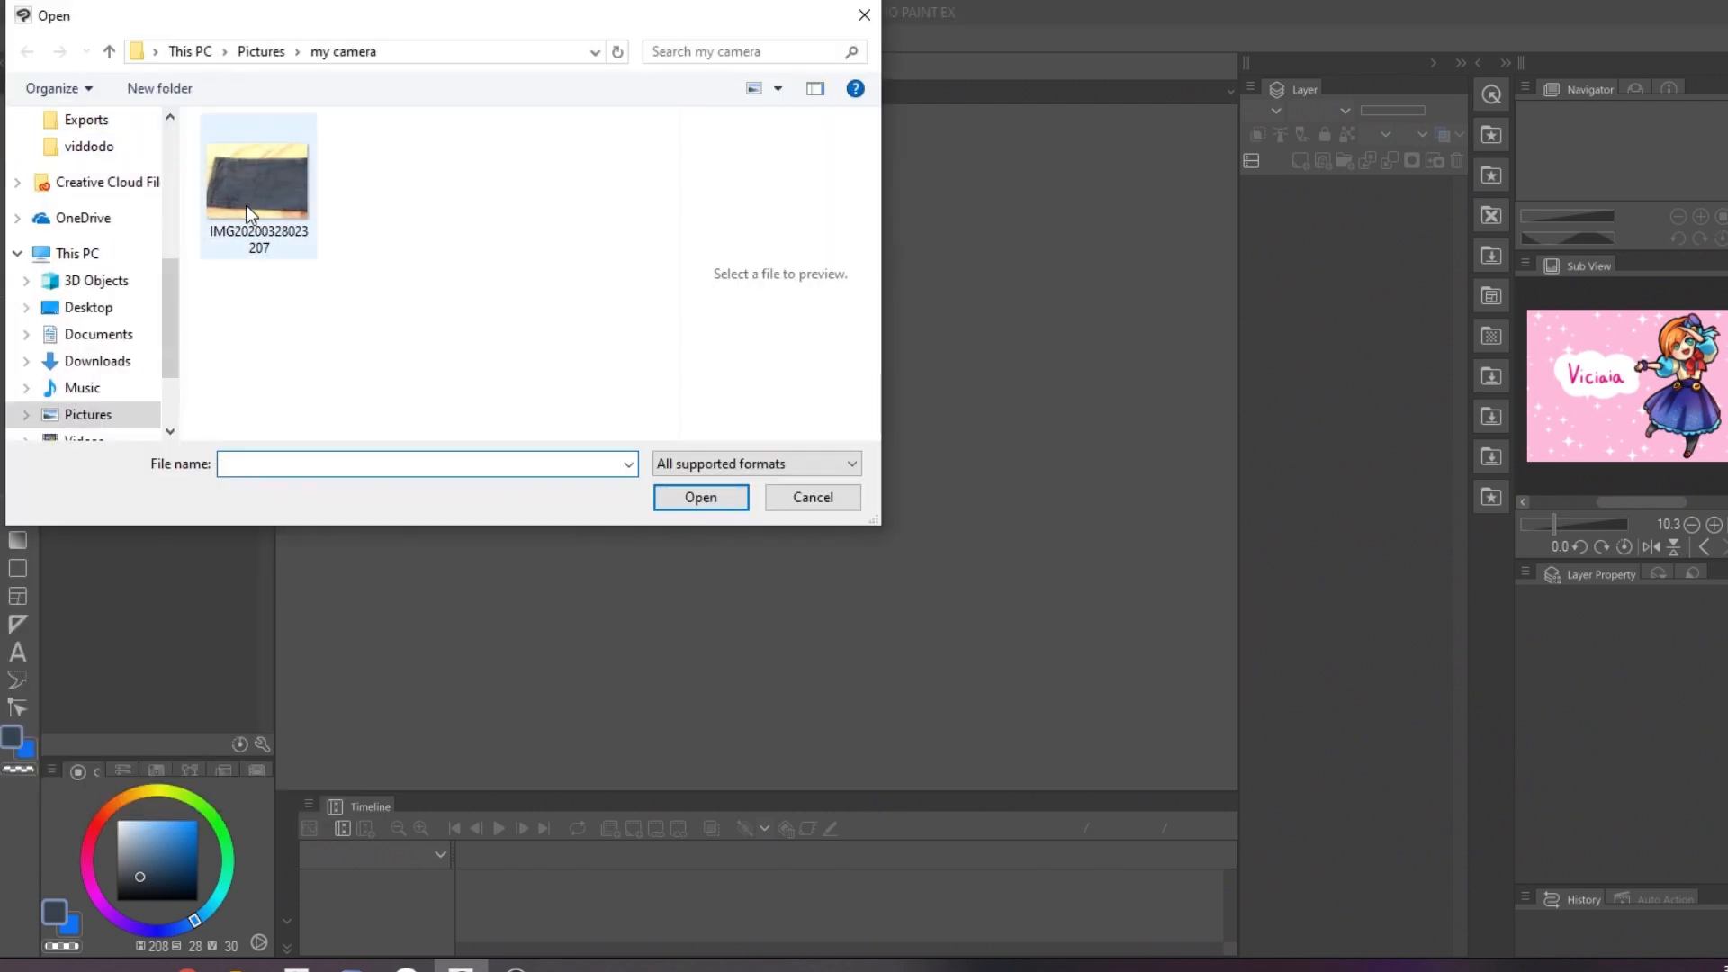
{"action": "left_click", "coordinate": [704, 504]}
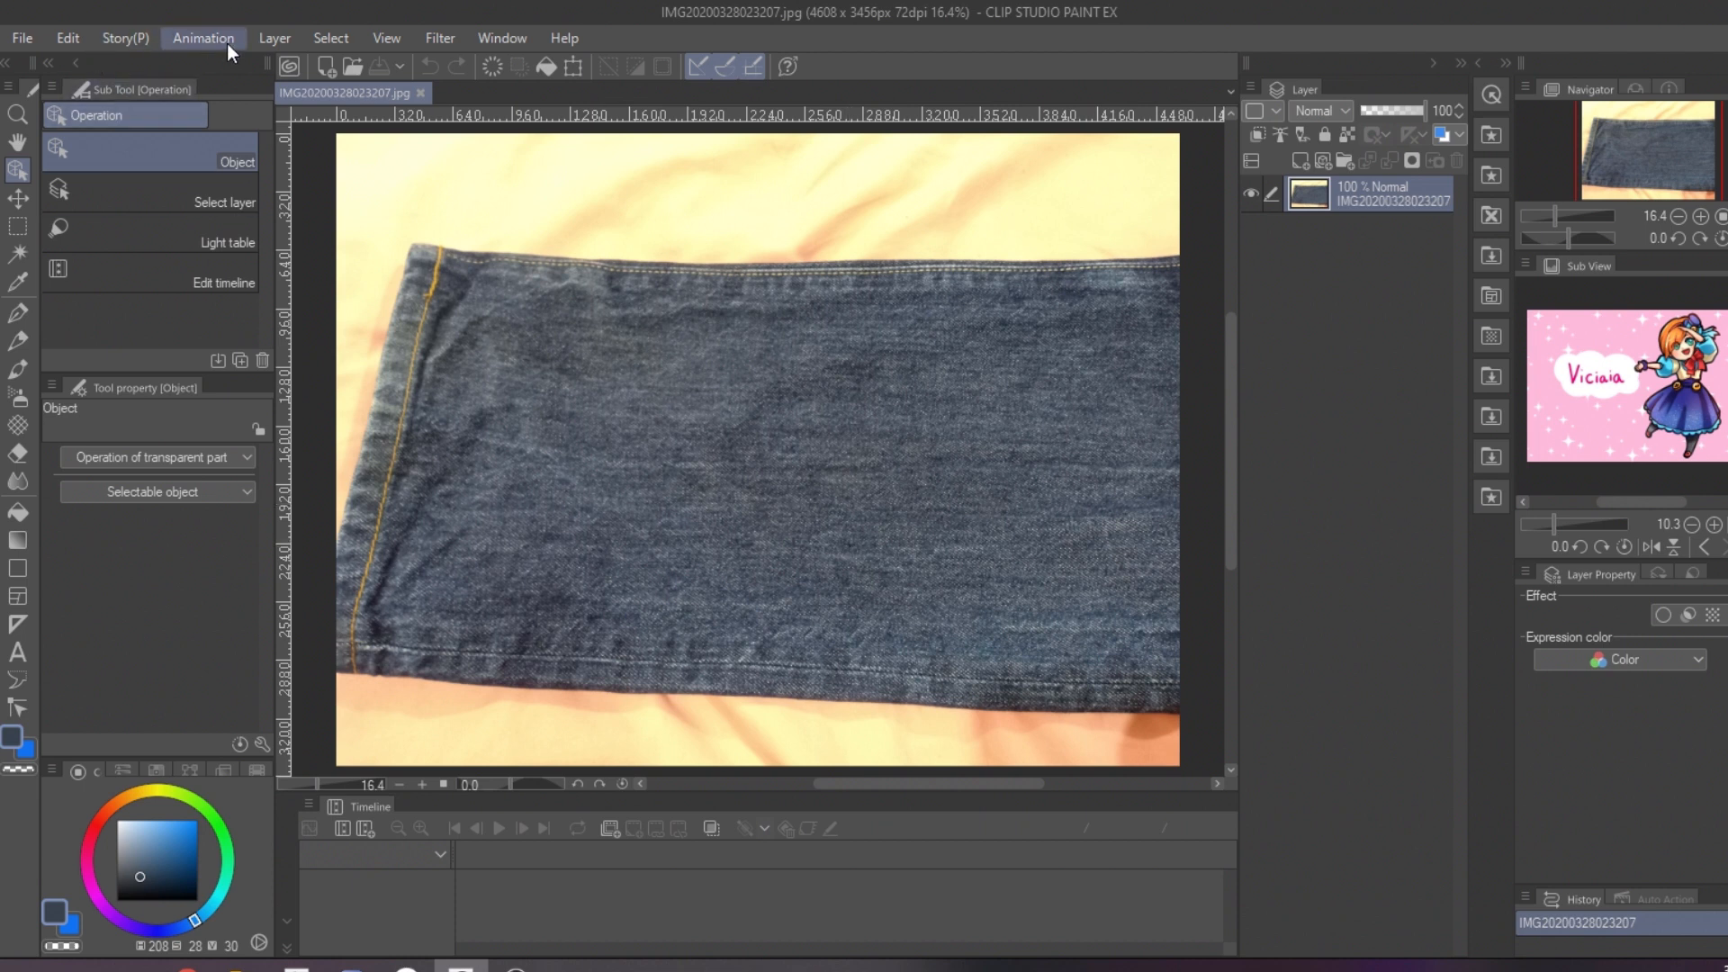
Step: Adjust the denim photo's colors with Hue 9, Saturation 25 and Luminosity -4
{"action": "left_click", "coordinate": [72, 38]}
{"action": "mouse_move", "coordinate": [217, 522]}
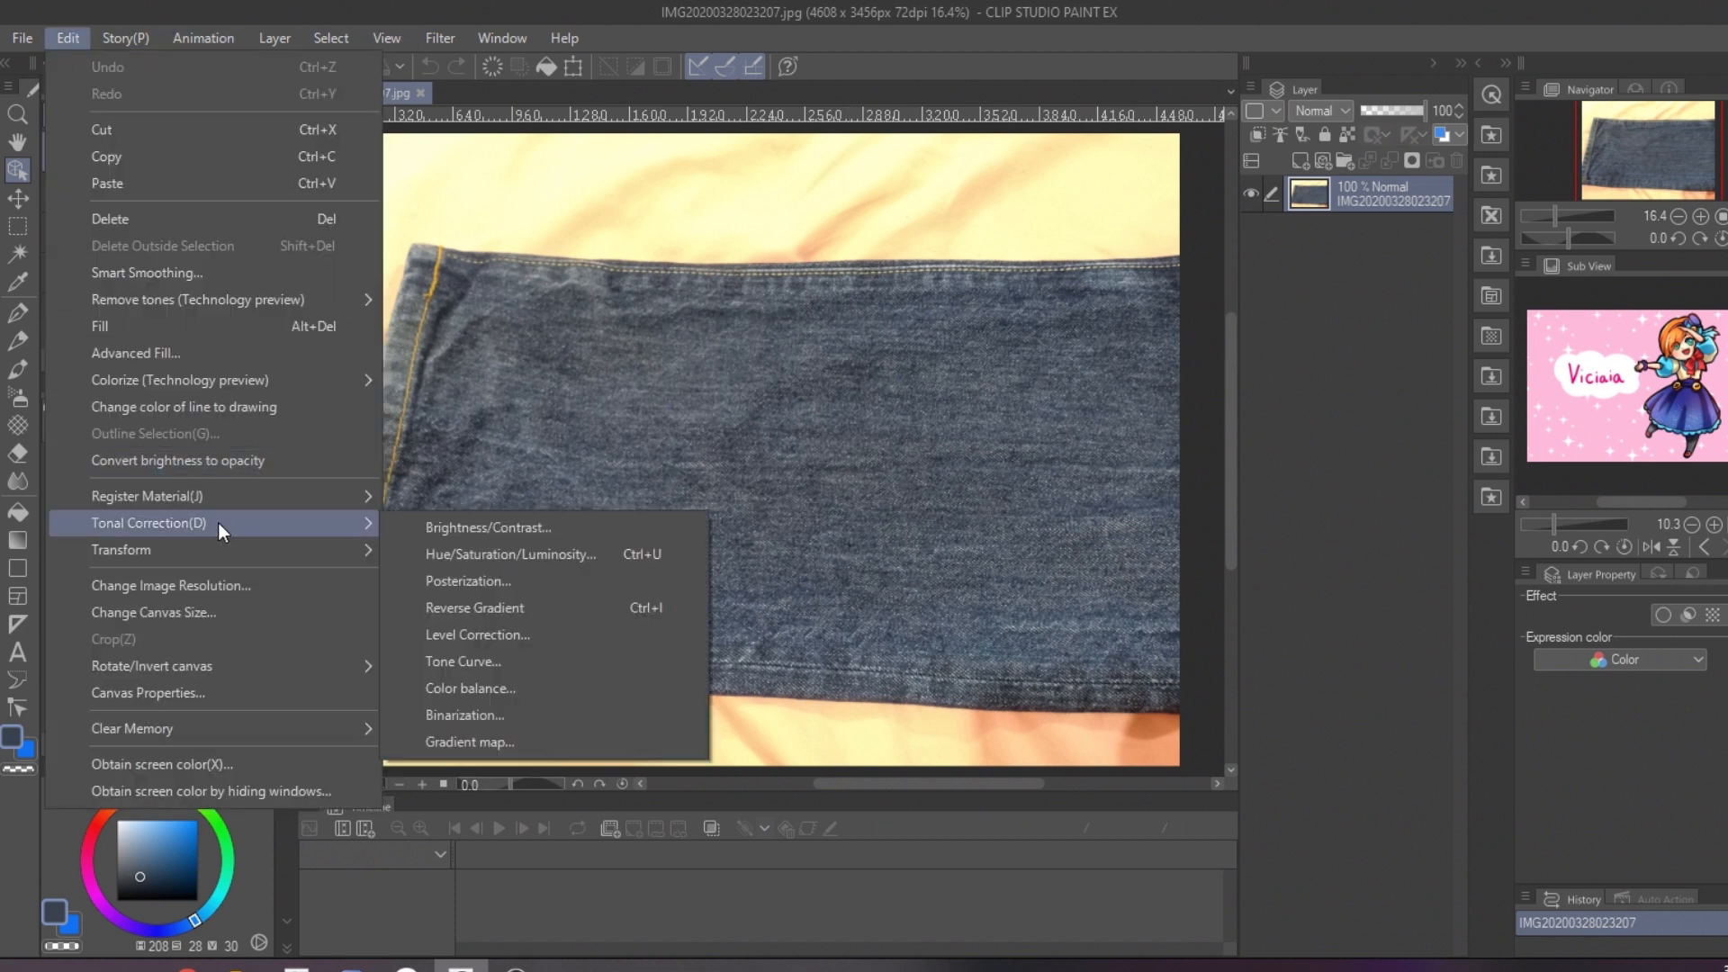
{"action": "left_click", "coordinate": [549, 556]}
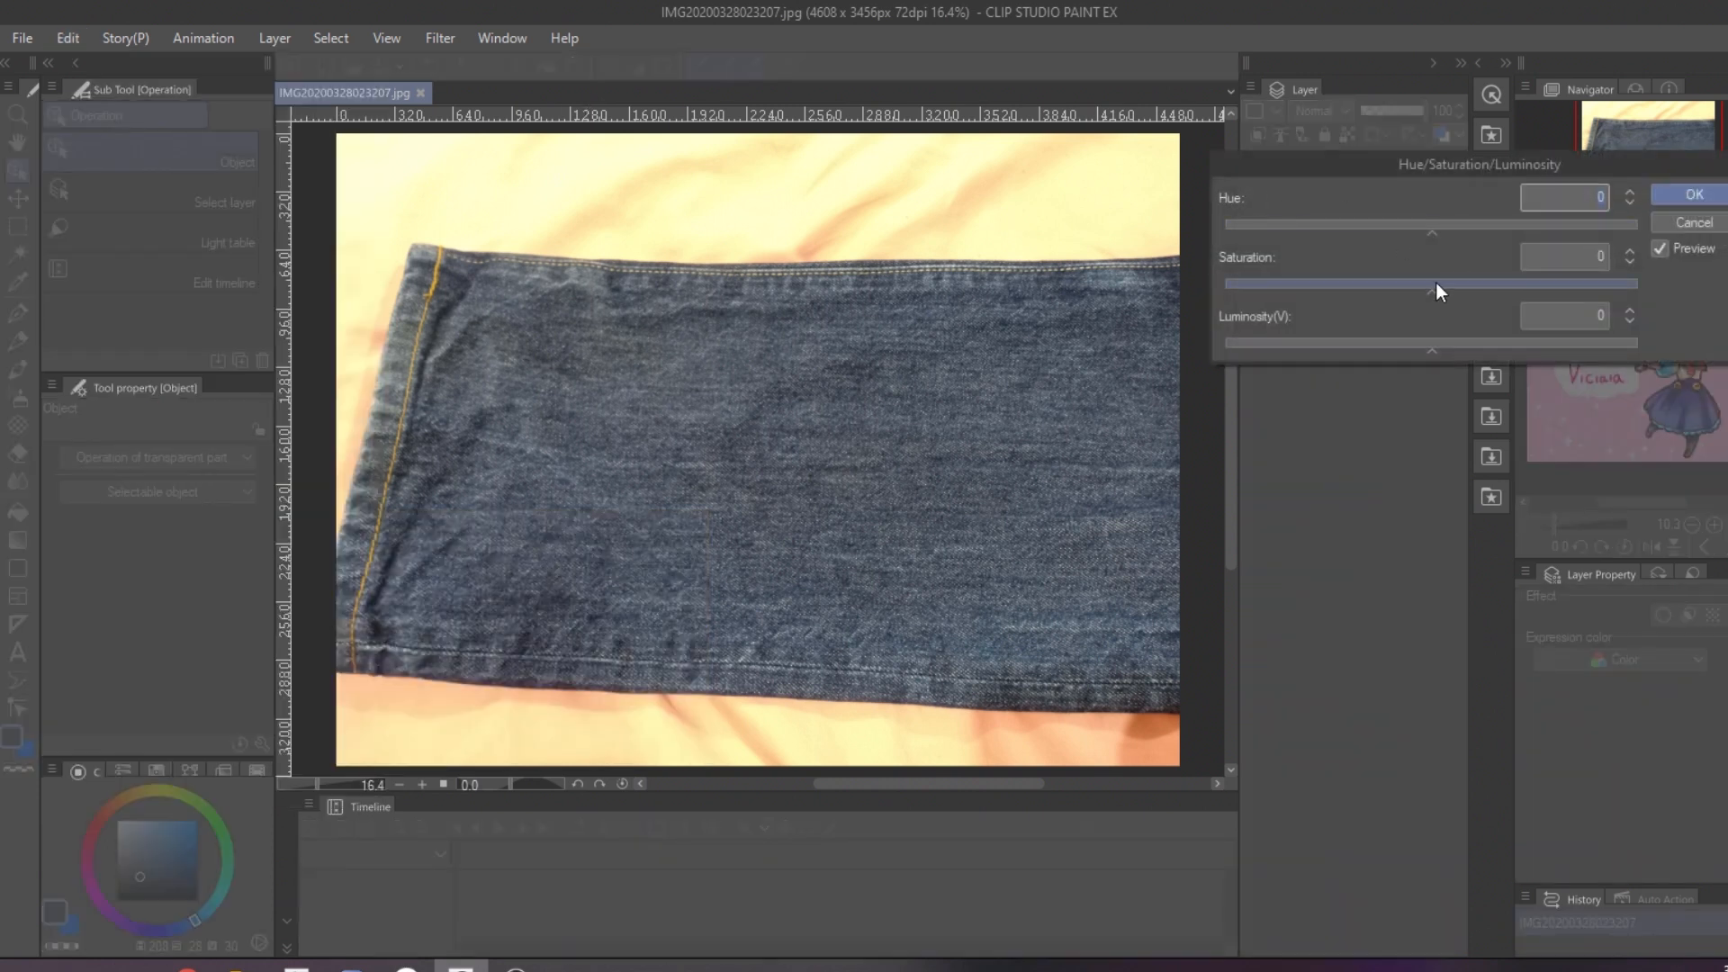
{"action": "left_click_drag", "start_coordinate": [1438, 290], "coordinate": [1481, 293]}
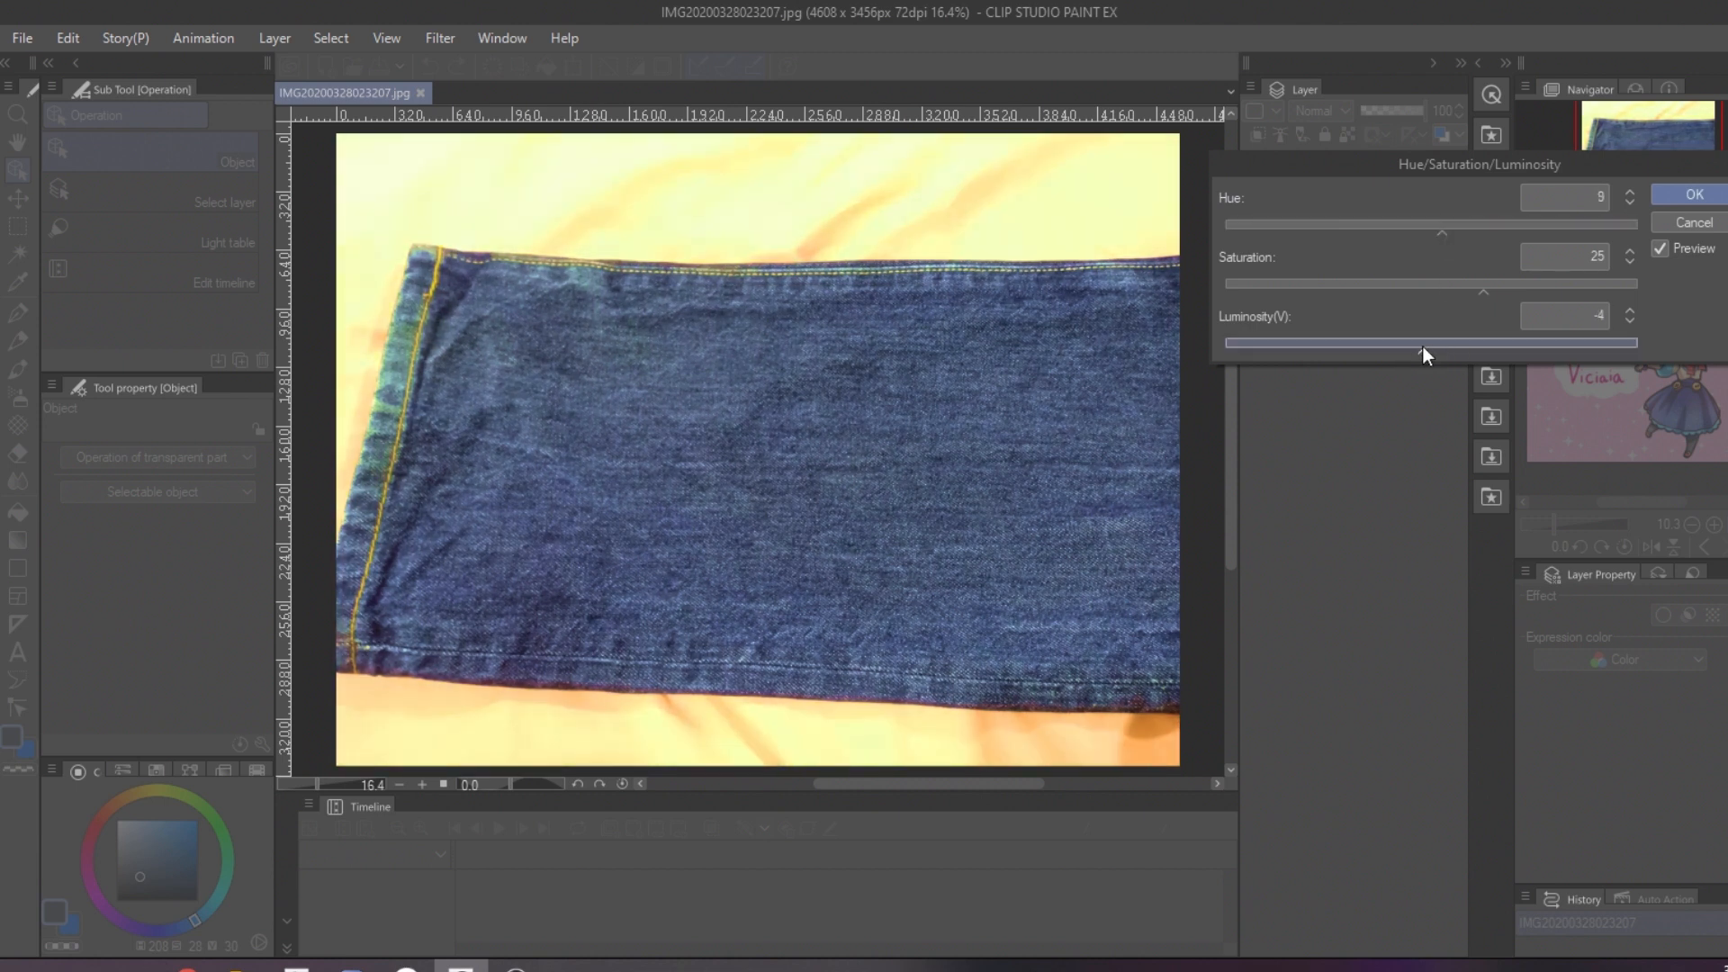
{"action": "left_click", "coordinate": [1692, 194]}
Step: Select a rectangular denim area without seams and register it as tiling image material denim01 in the test pattern folder
{"action": "left_click", "coordinate": [13, 221]}
{"action": "left_click_drag", "start_coordinate": [669, 401], "coordinate": [1031, 618]}
{"action": "left_click", "coordinate": [63, 40]}
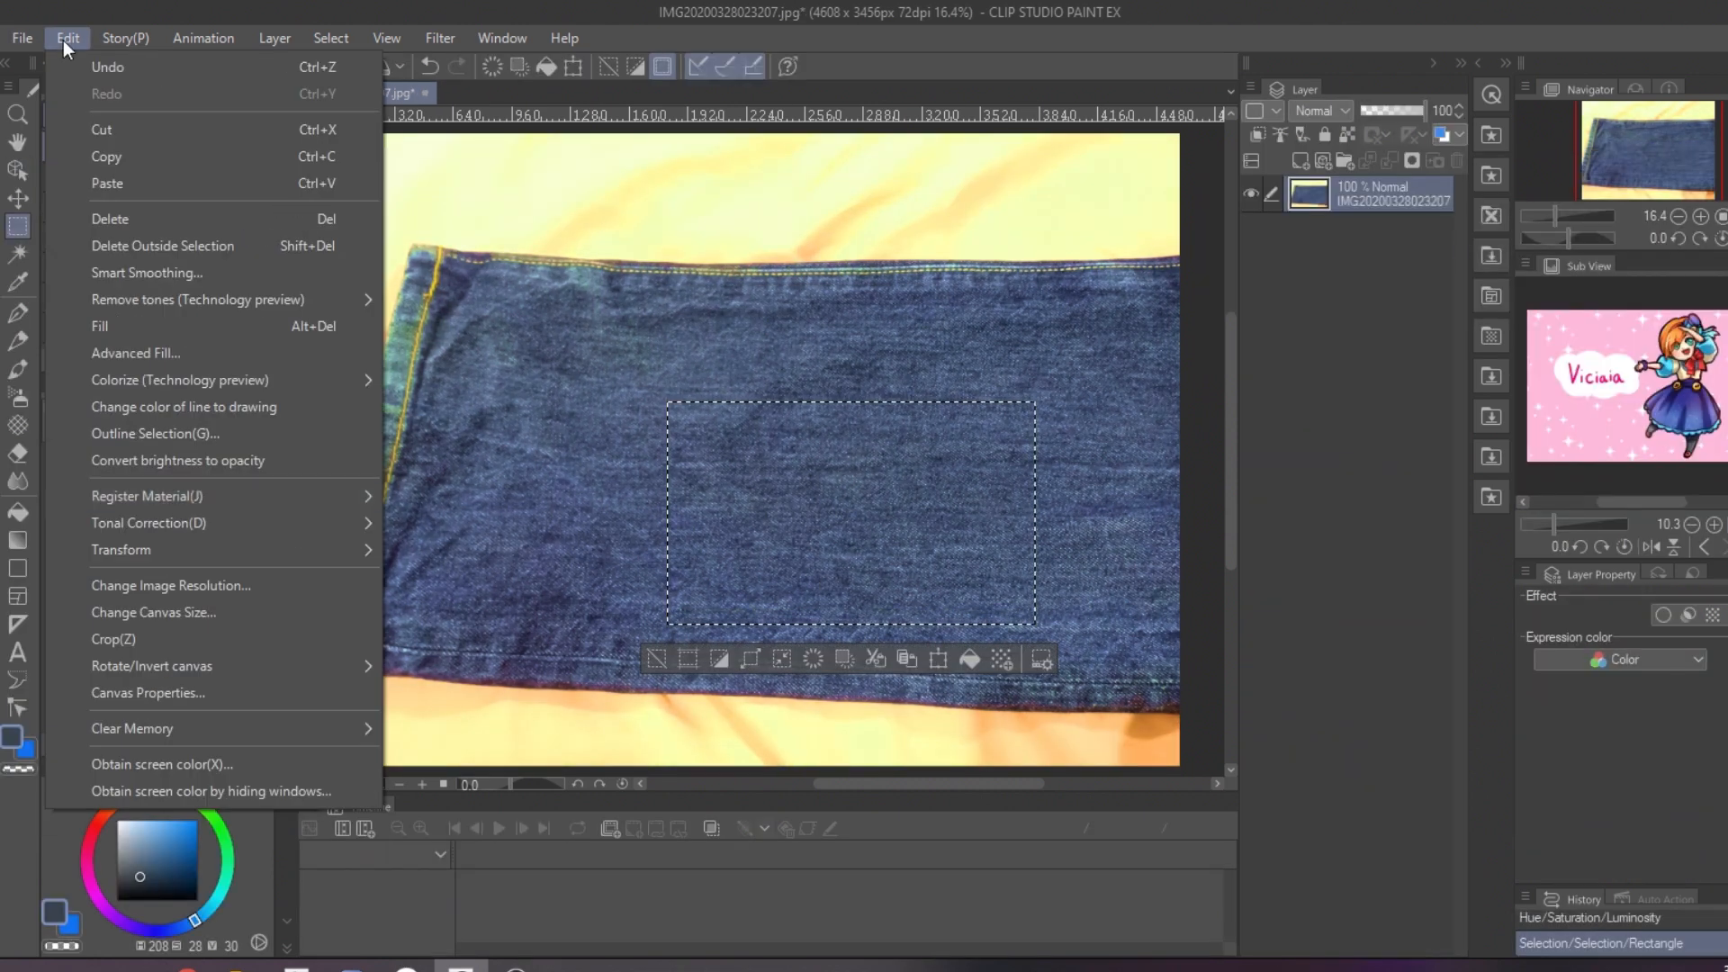
{"action": "mouse_move", "coordinate": [171, 494]}
{"action": "left_click", "coordinate": [432, 495]}
{"action": "left_click", "coordinate": [637, 341]}
{"action": "double_click", "coordinate": [1035, 310]}
{"action": "left_click", "coordinate": [1044, 338]}
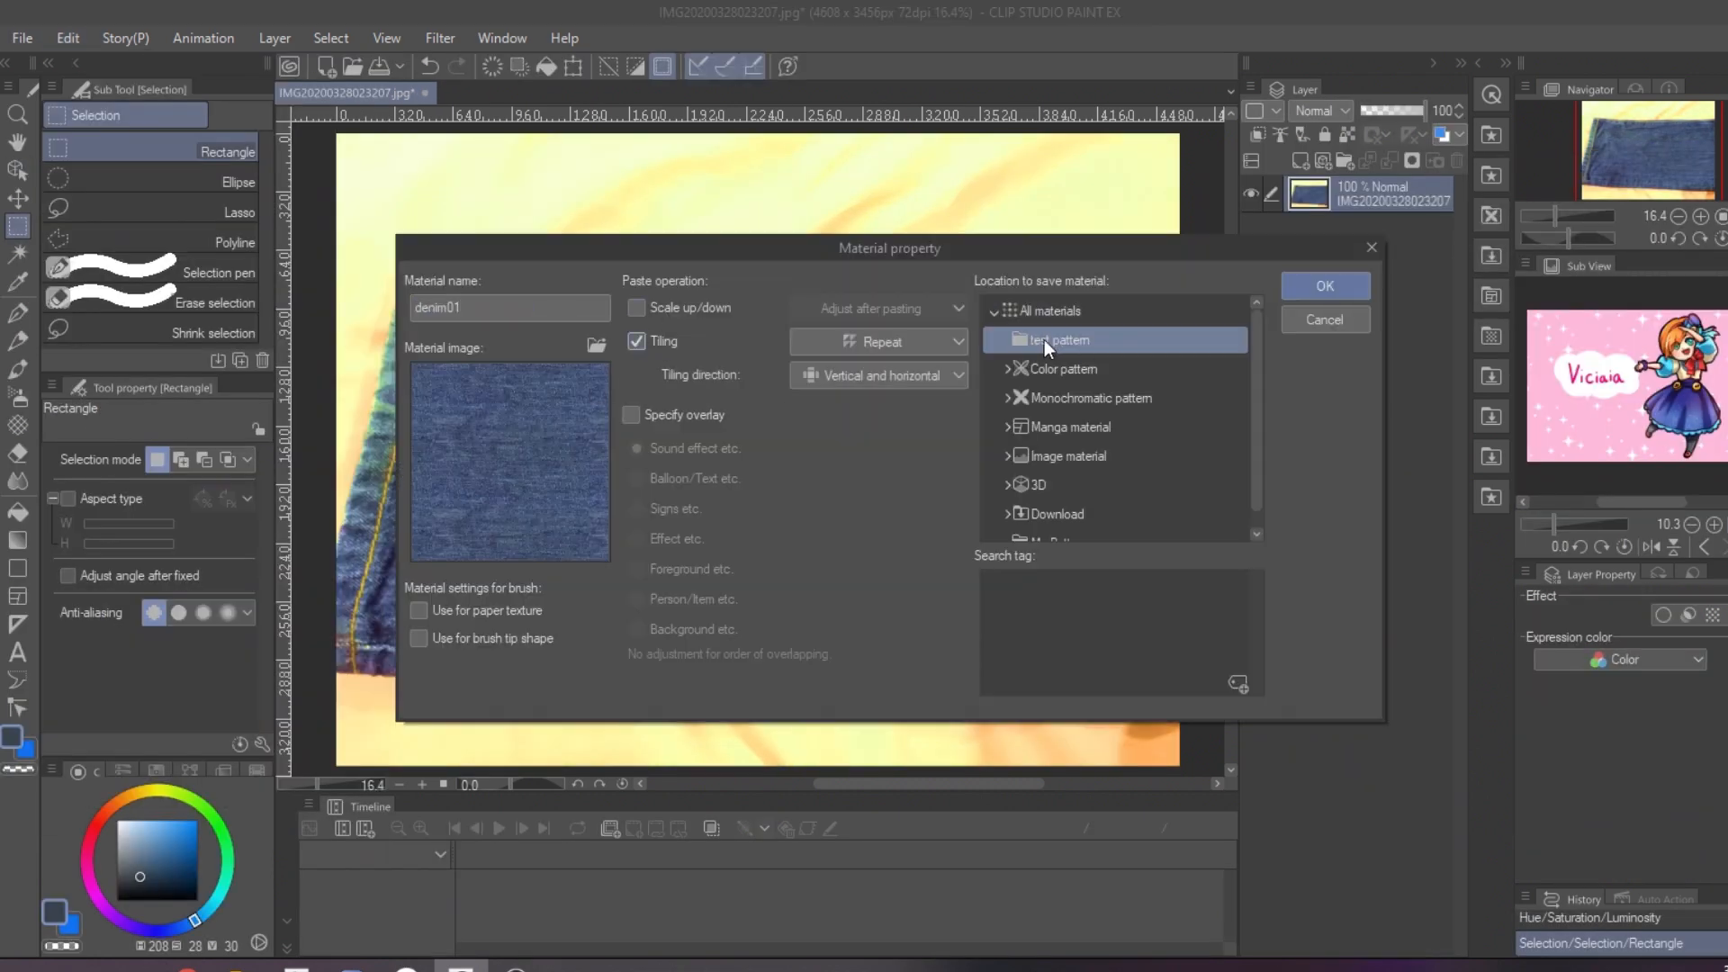
{"action": "left_click", "coordinate": [1325, 286]}
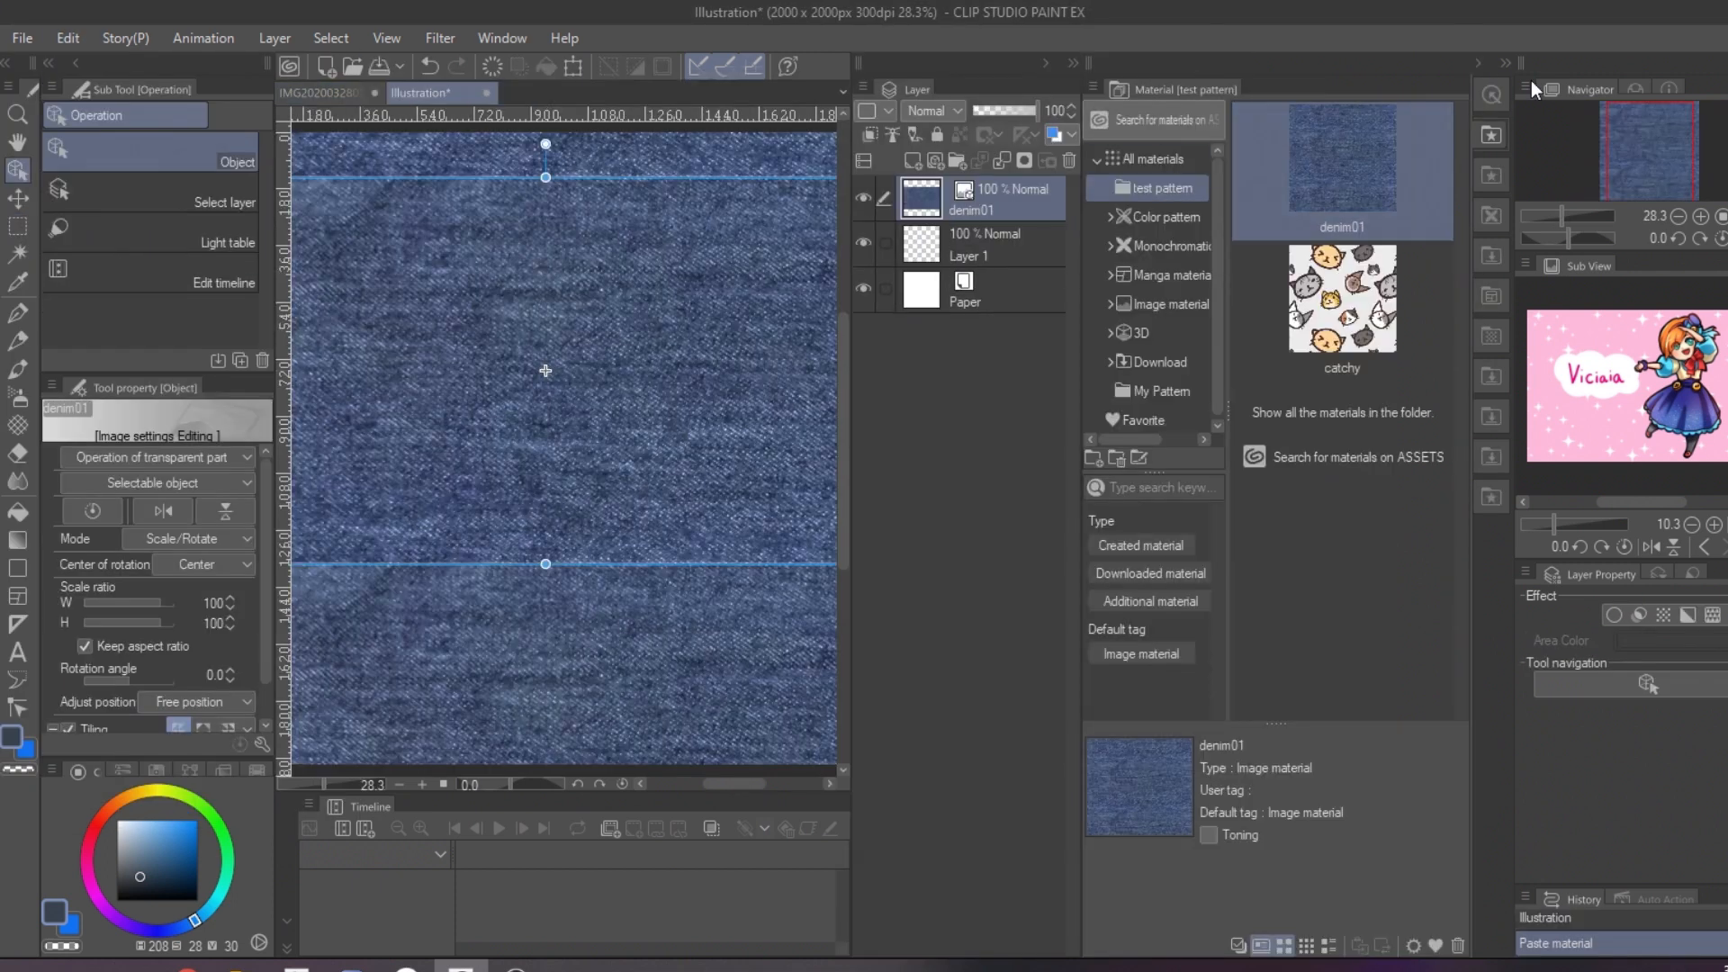
Step: Scale the pasted denim01 material to 49% and examine the seams where its tiles meet
{"action": "left_click_drag", "start_coordinate": [840, 205], "coordinate": [540, 378]}
{"action": "key", "text": "Return"}
{"action": "scroll", "coordinate": [540, 491], "scroll_direction": "up", "scroll_amount": 10}
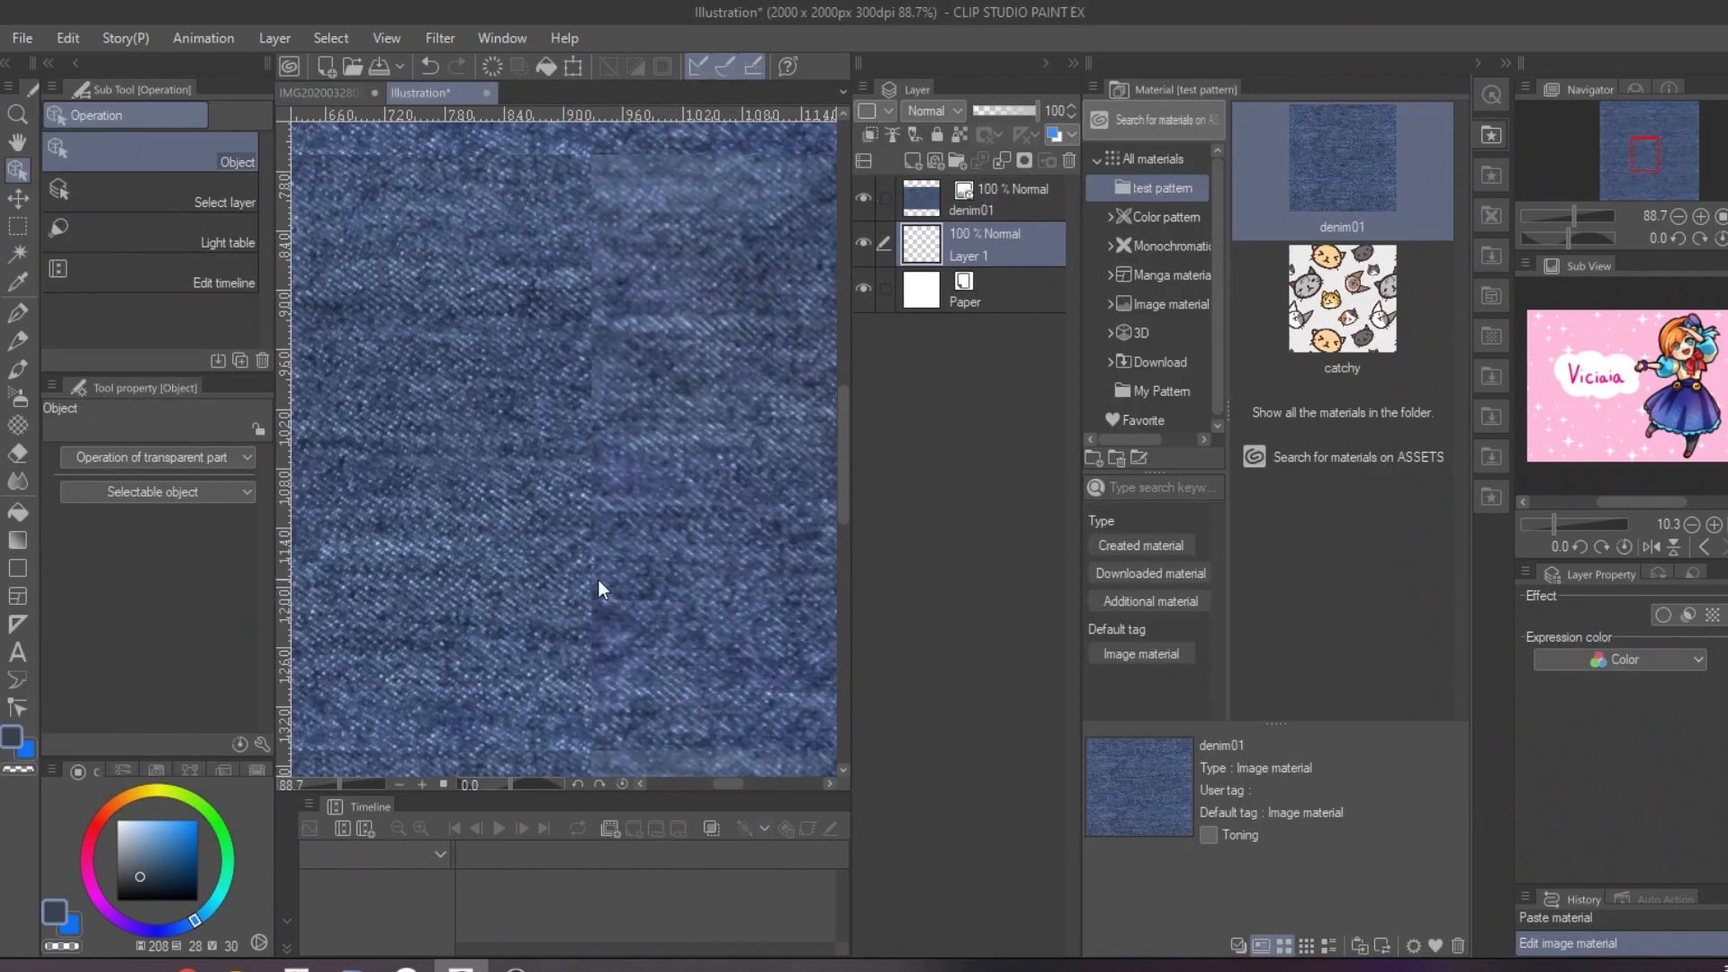
{"action": "left_click_drag", "start_coordinate": [628, 689], "coordinate": [587, 516]}
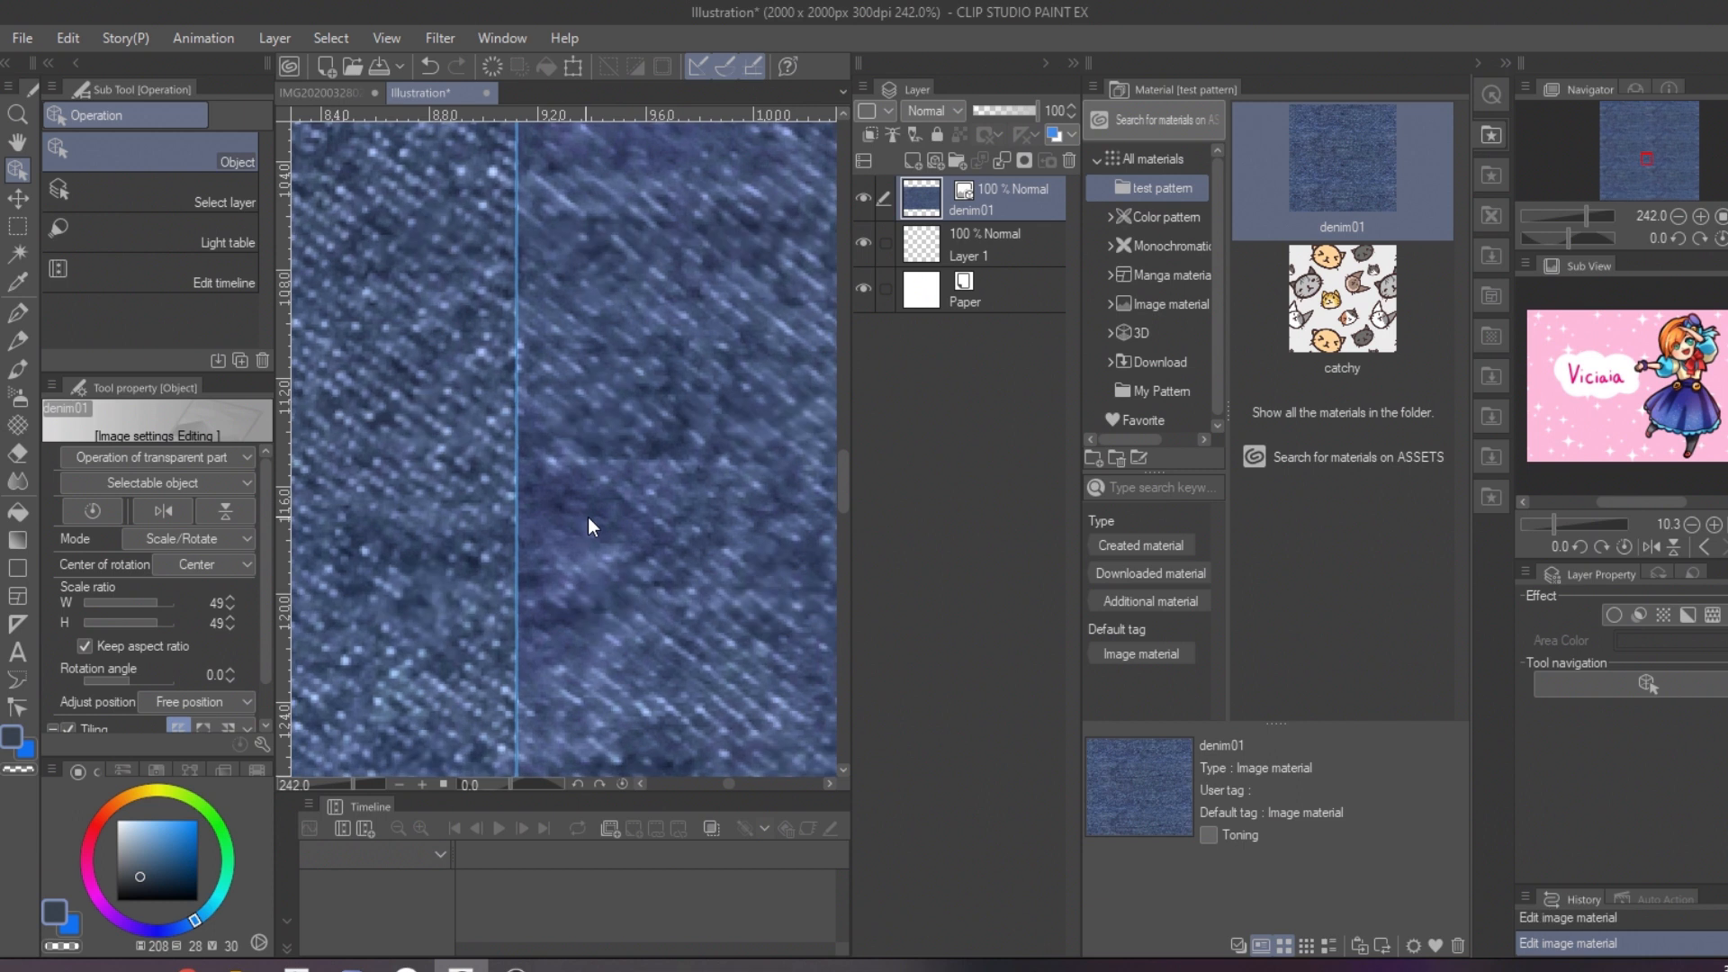
{"action": "left_click", "coordinate": [968, 251]}
{"action": "left_click_drag", "start_coordinate": [1646, 155], "coordinate": [1644, 165]}
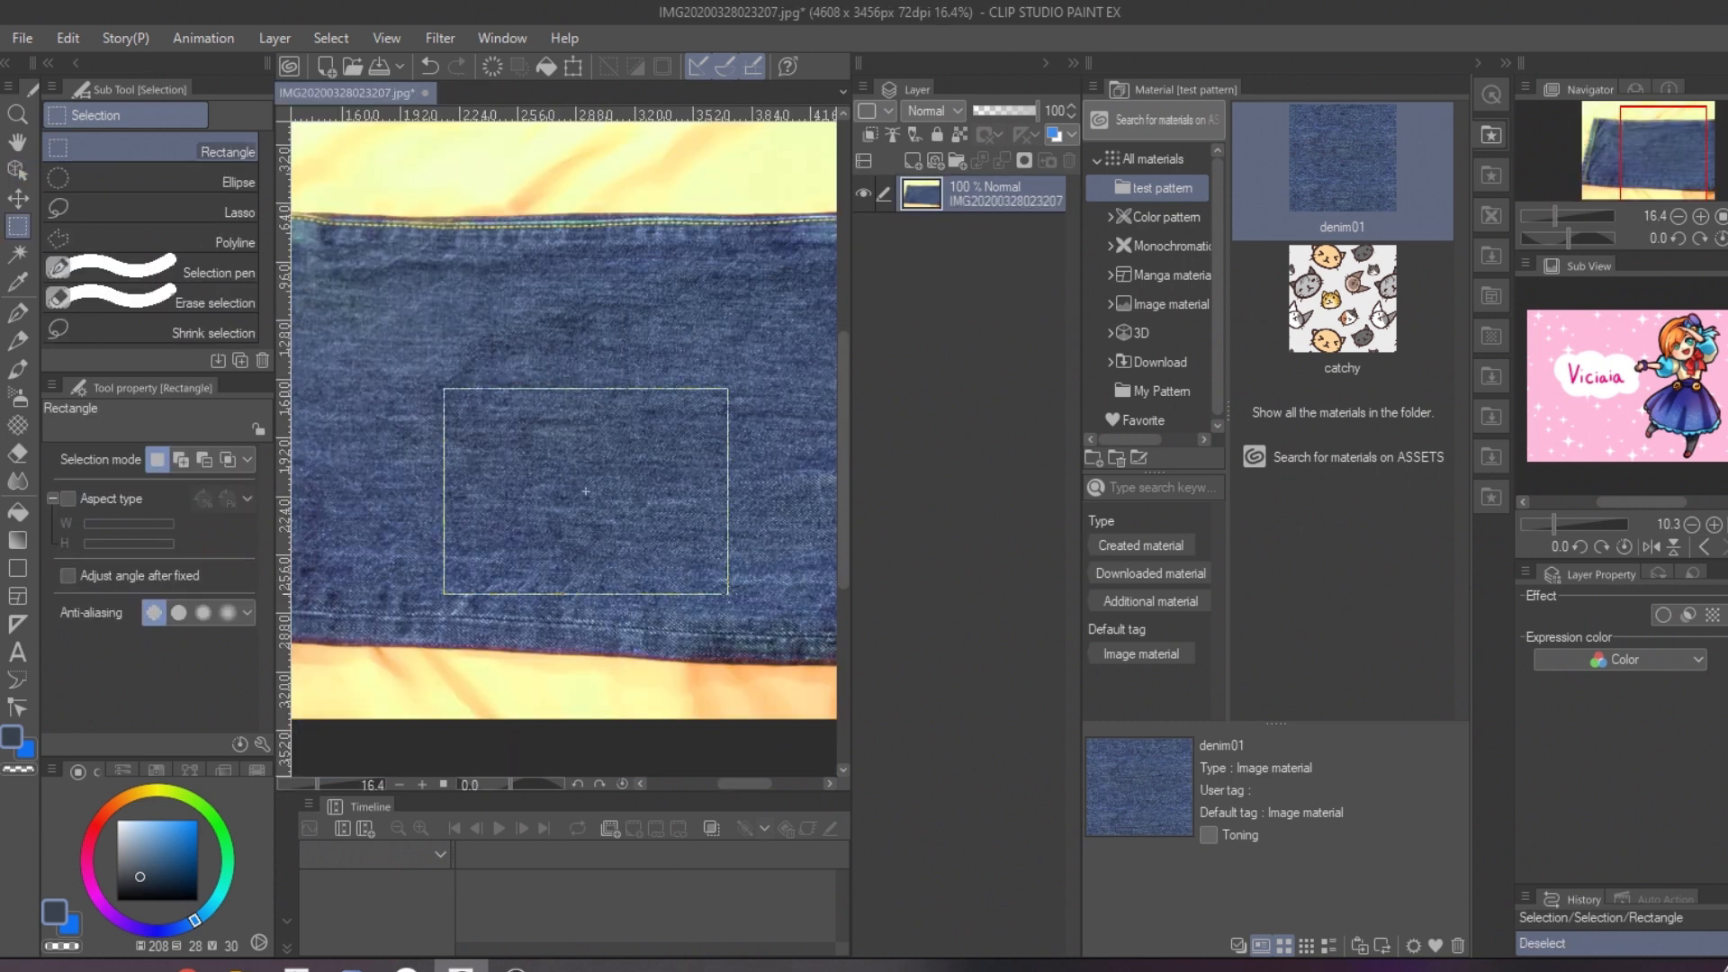
{"action": "left_click_drag", "start_coordinate": [728, 594], "coordinate": [764, 590]}
Step: Cut and paste the selected denim rectangle onto its own layer, delete the original photo layer and deselect
{"action": "key", "text": "ctrl+x"}
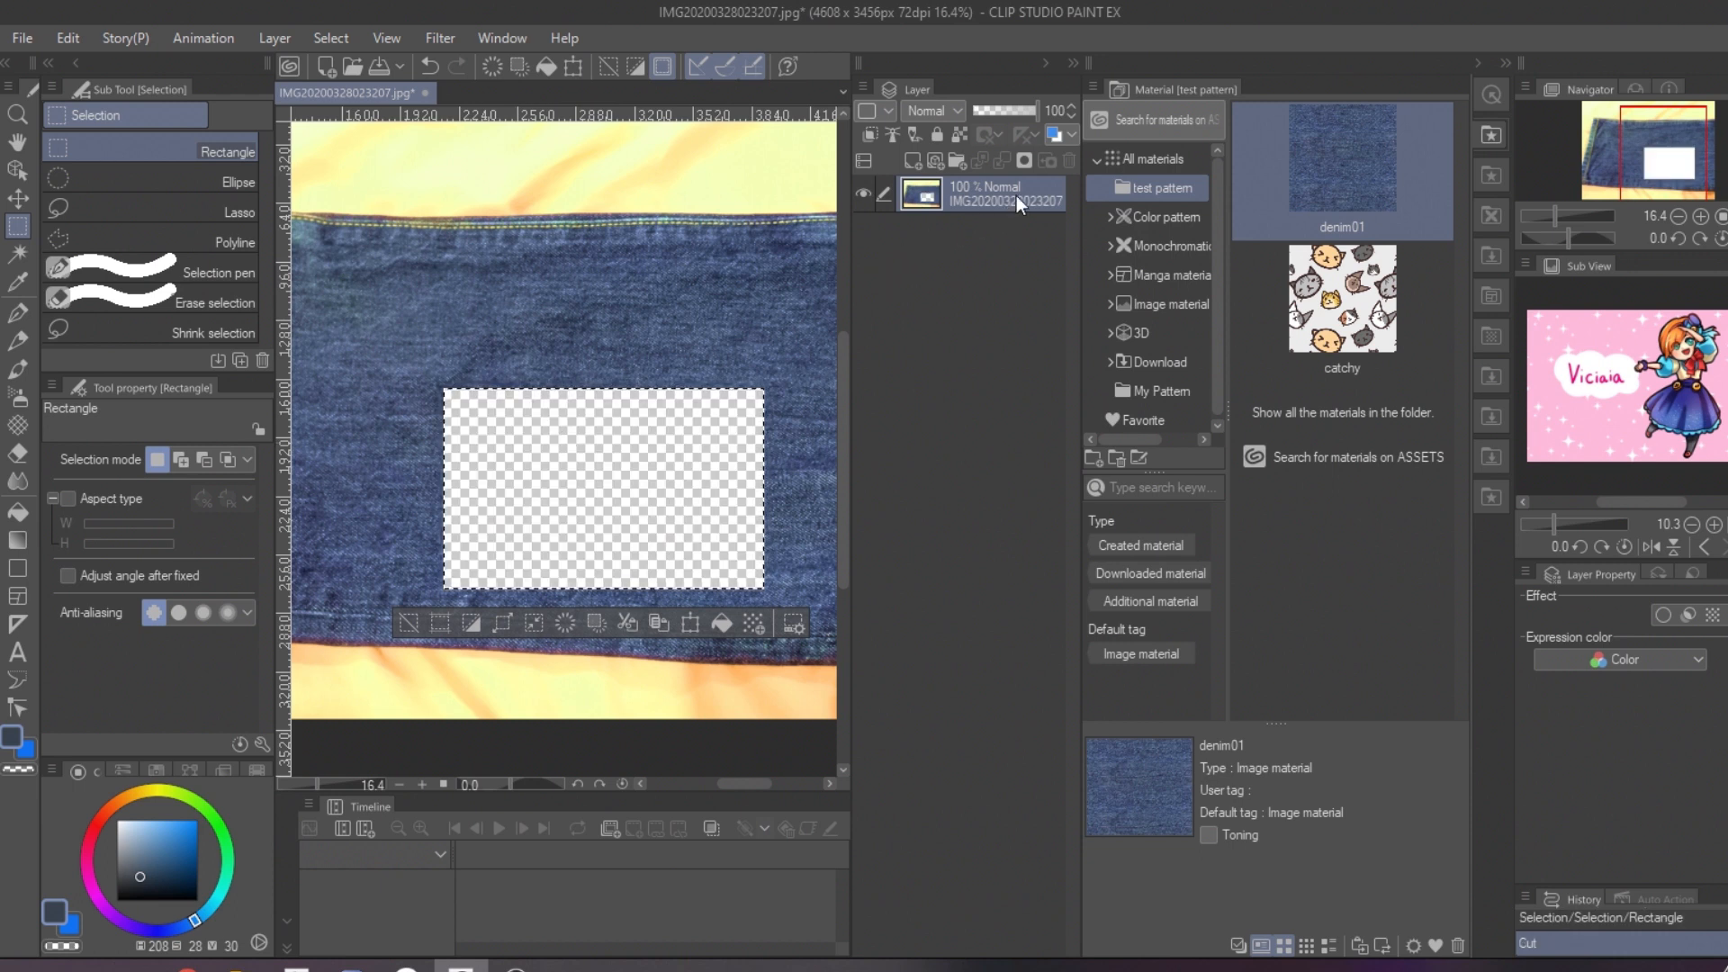
{"action": "key", "text": "ctrl+v"}
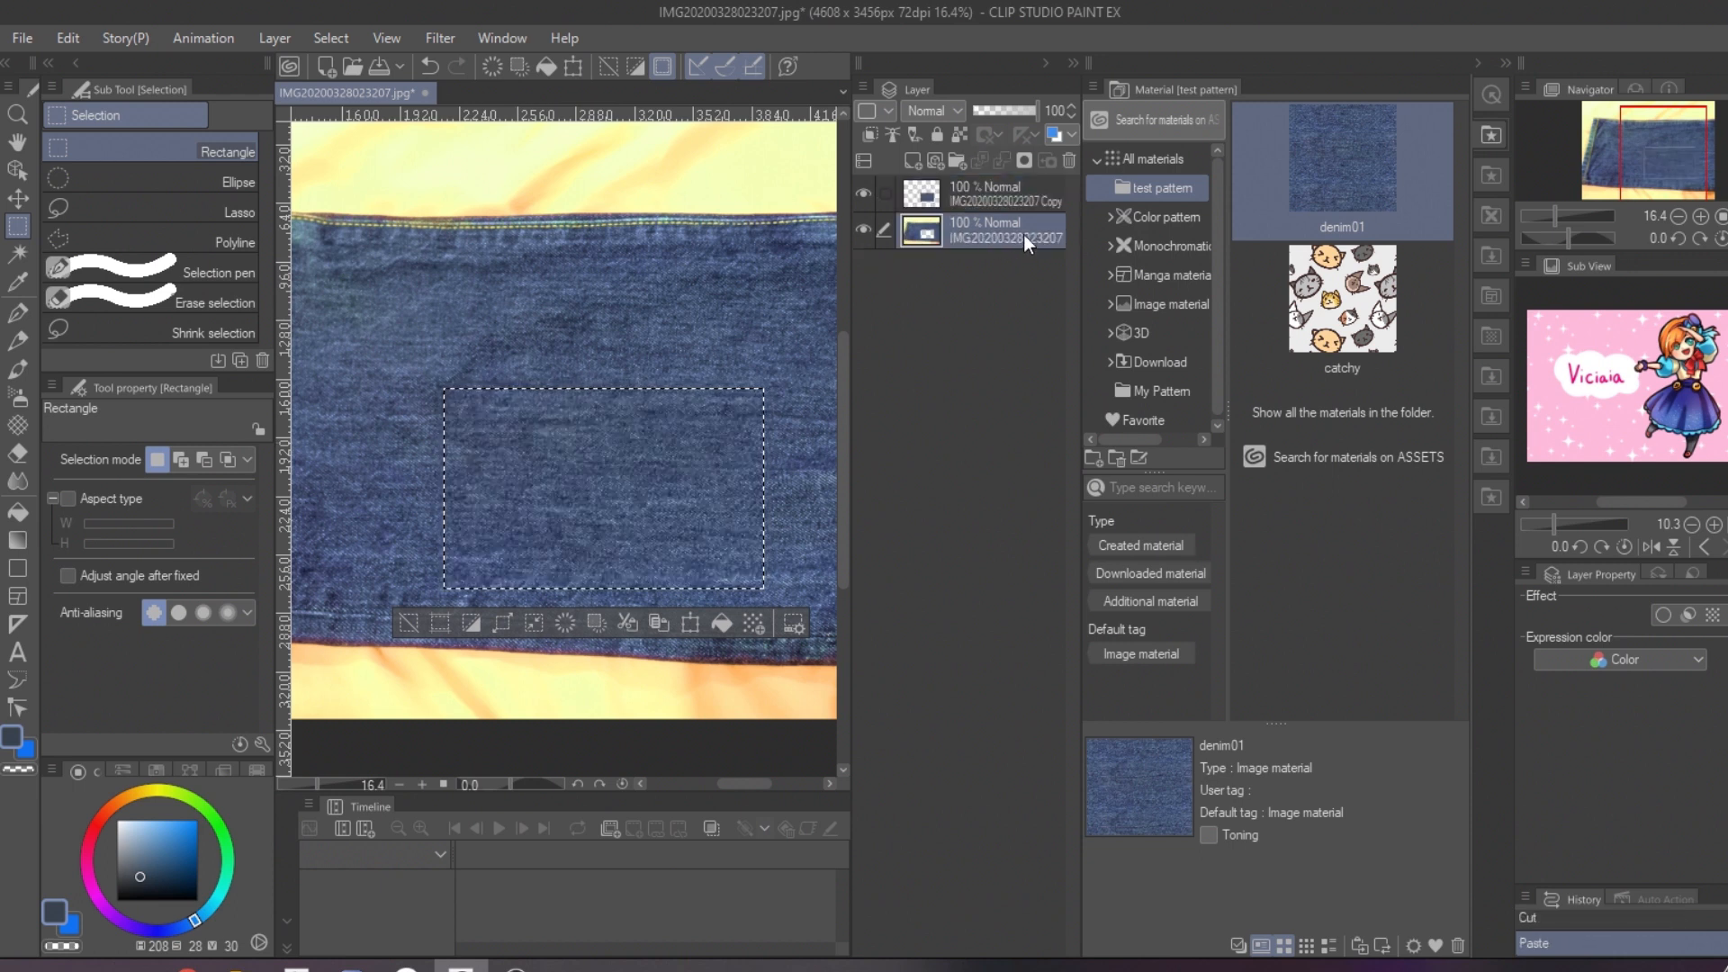
{"action": "left_click", "coordinate": [1070, 160]}
{"action": "left_click", "coordinate": [717, 212]}
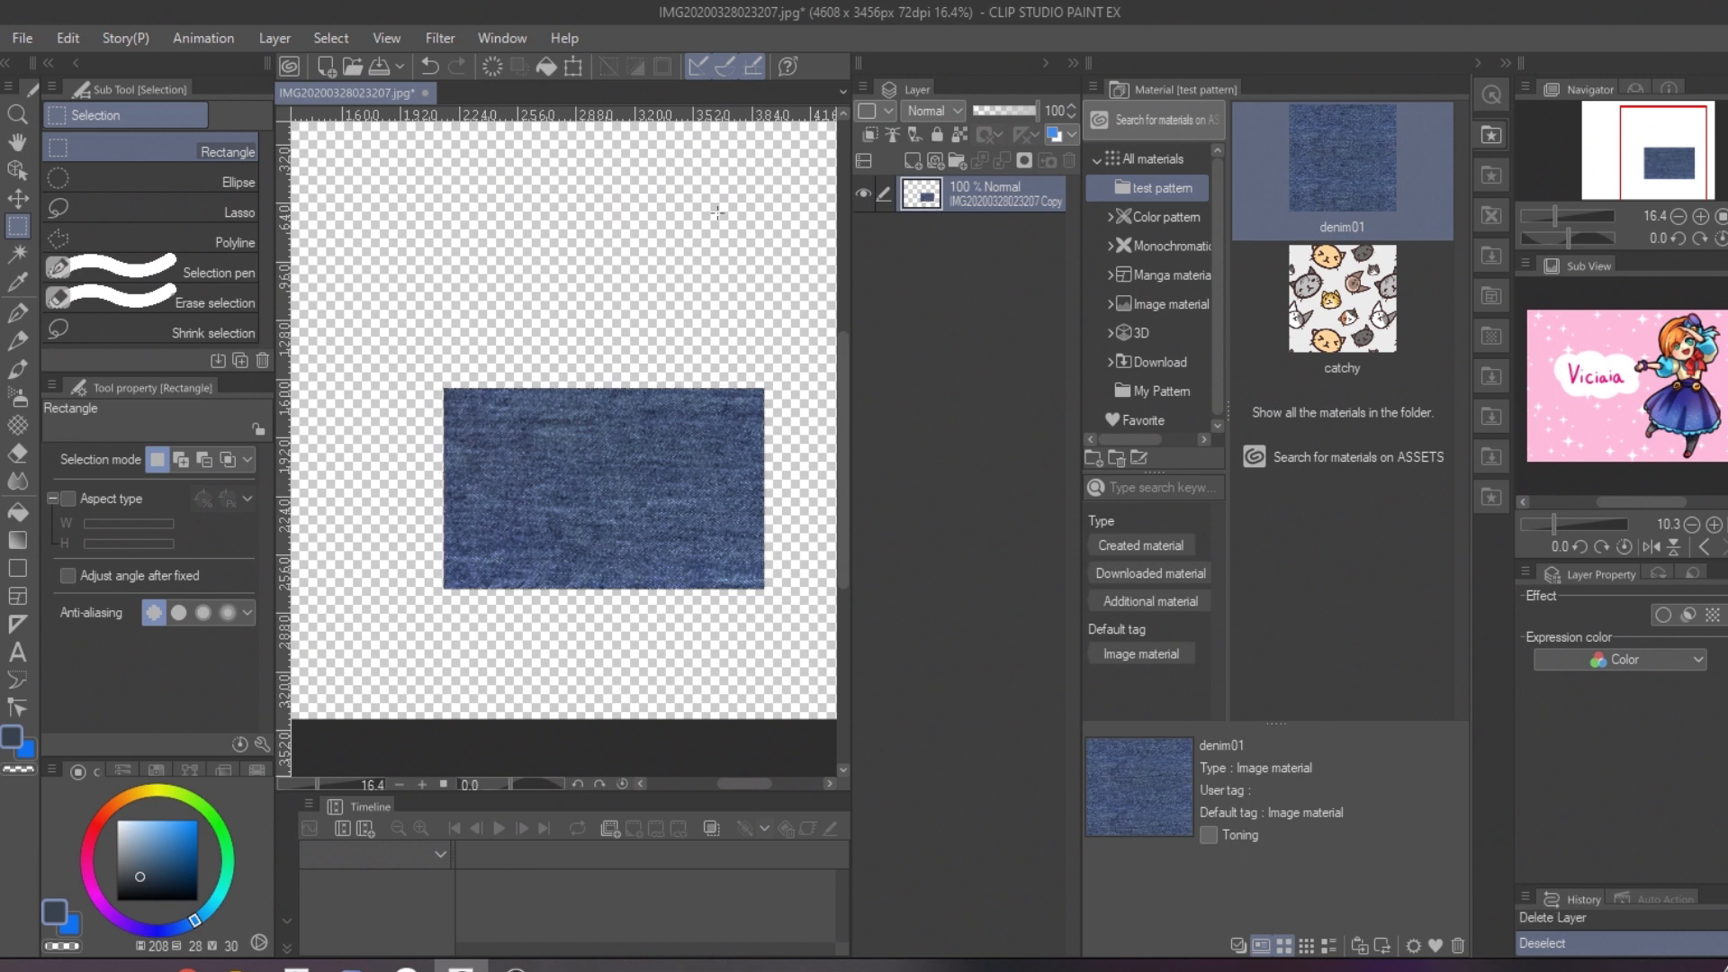
Step: Place a copy of the denim piece below the original, rename its layer backup and put it under the other layer
{"action": "left_click", "coordinate": [17, 198]}
{"action": "left_click_drag", "start_coordinate": [615, 486], "coordinate": [506, 581]}
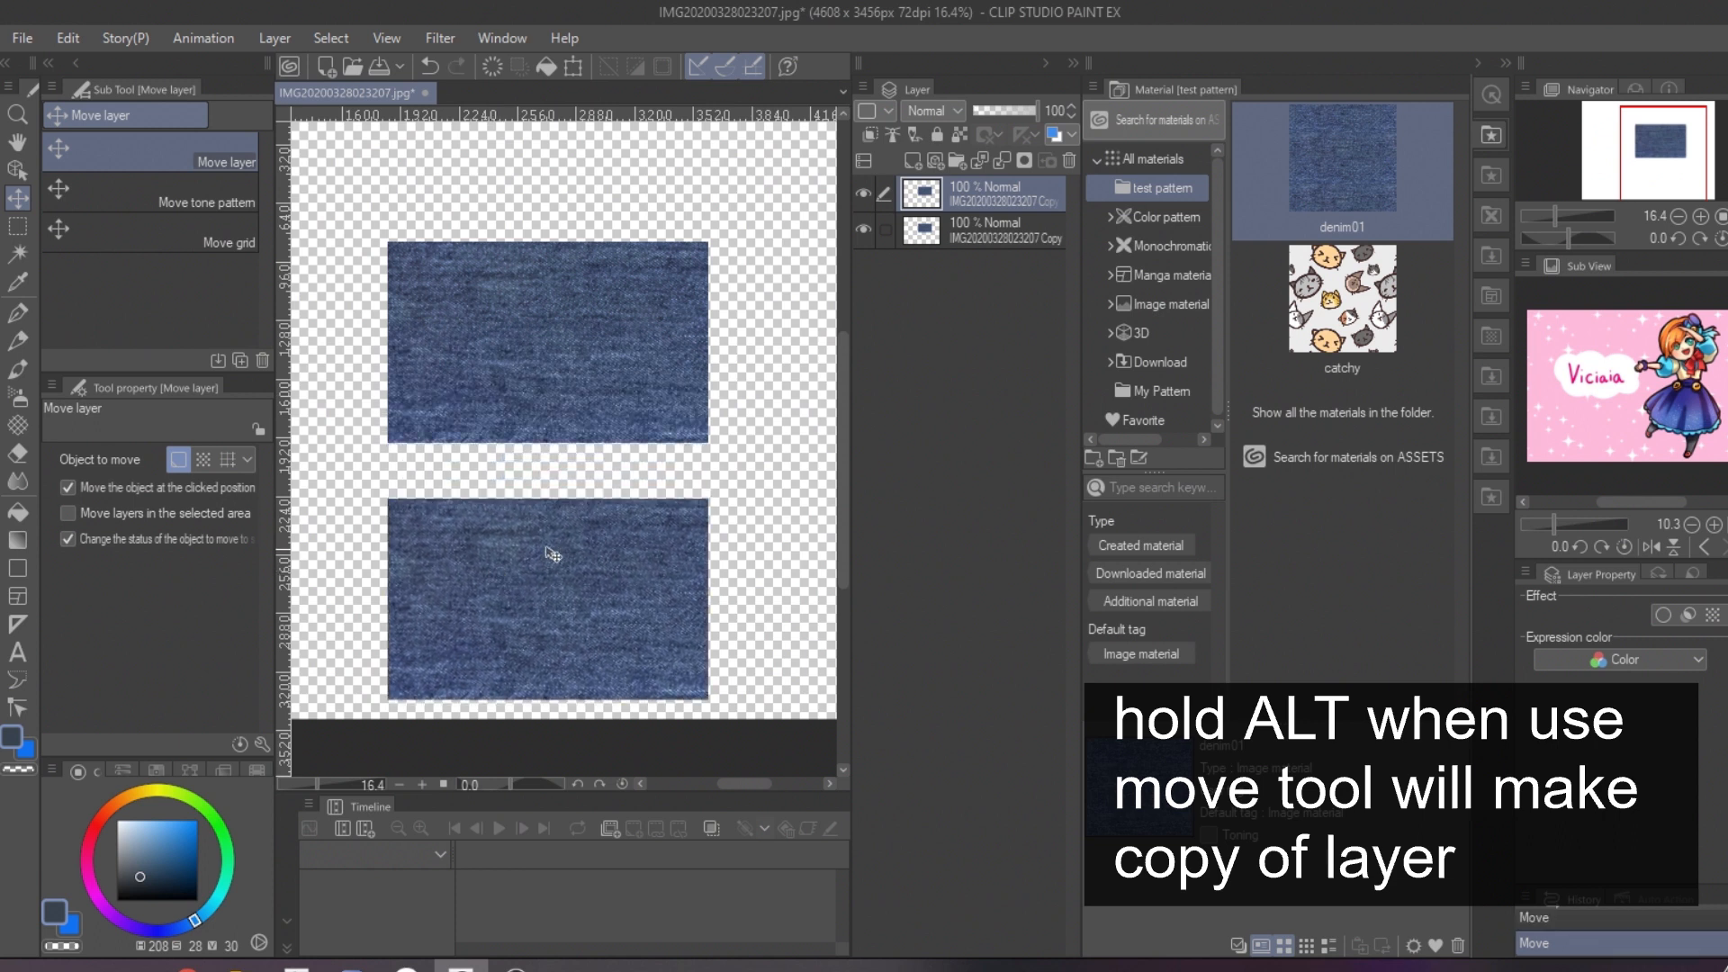
{"action": "double_click", "coordinate": [977, 205]}
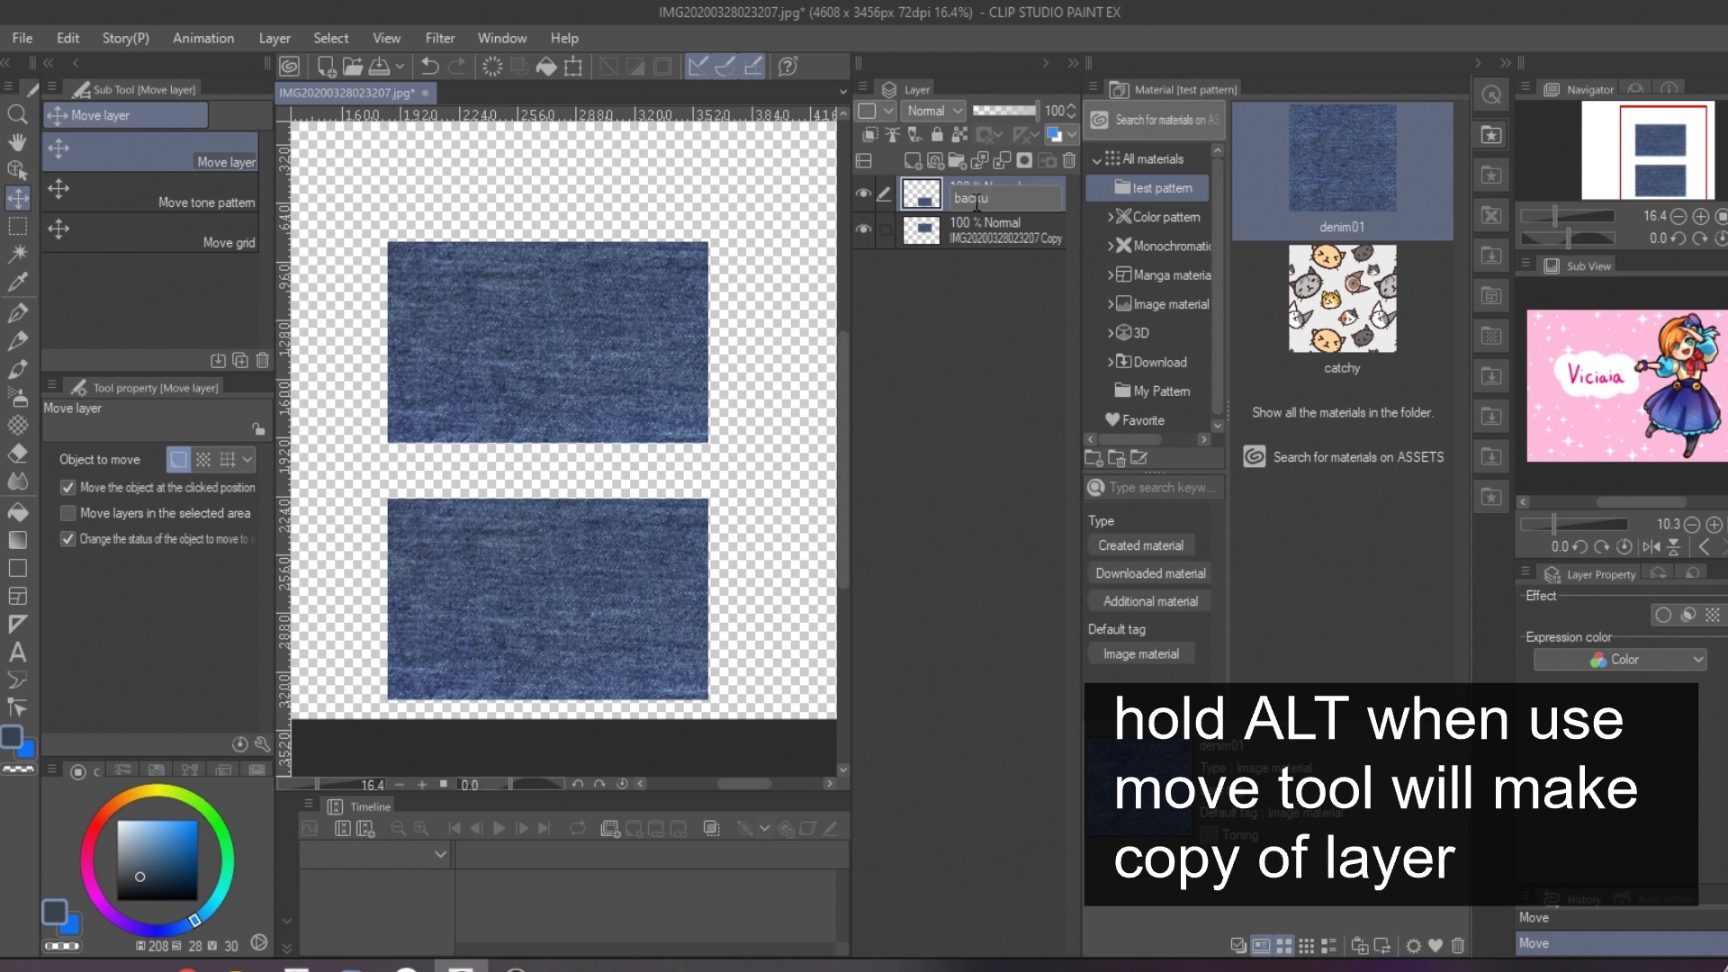
{"action": "left_click_drag", "start_coordinate": [997, 238], "coordinate": [1002, 198]}
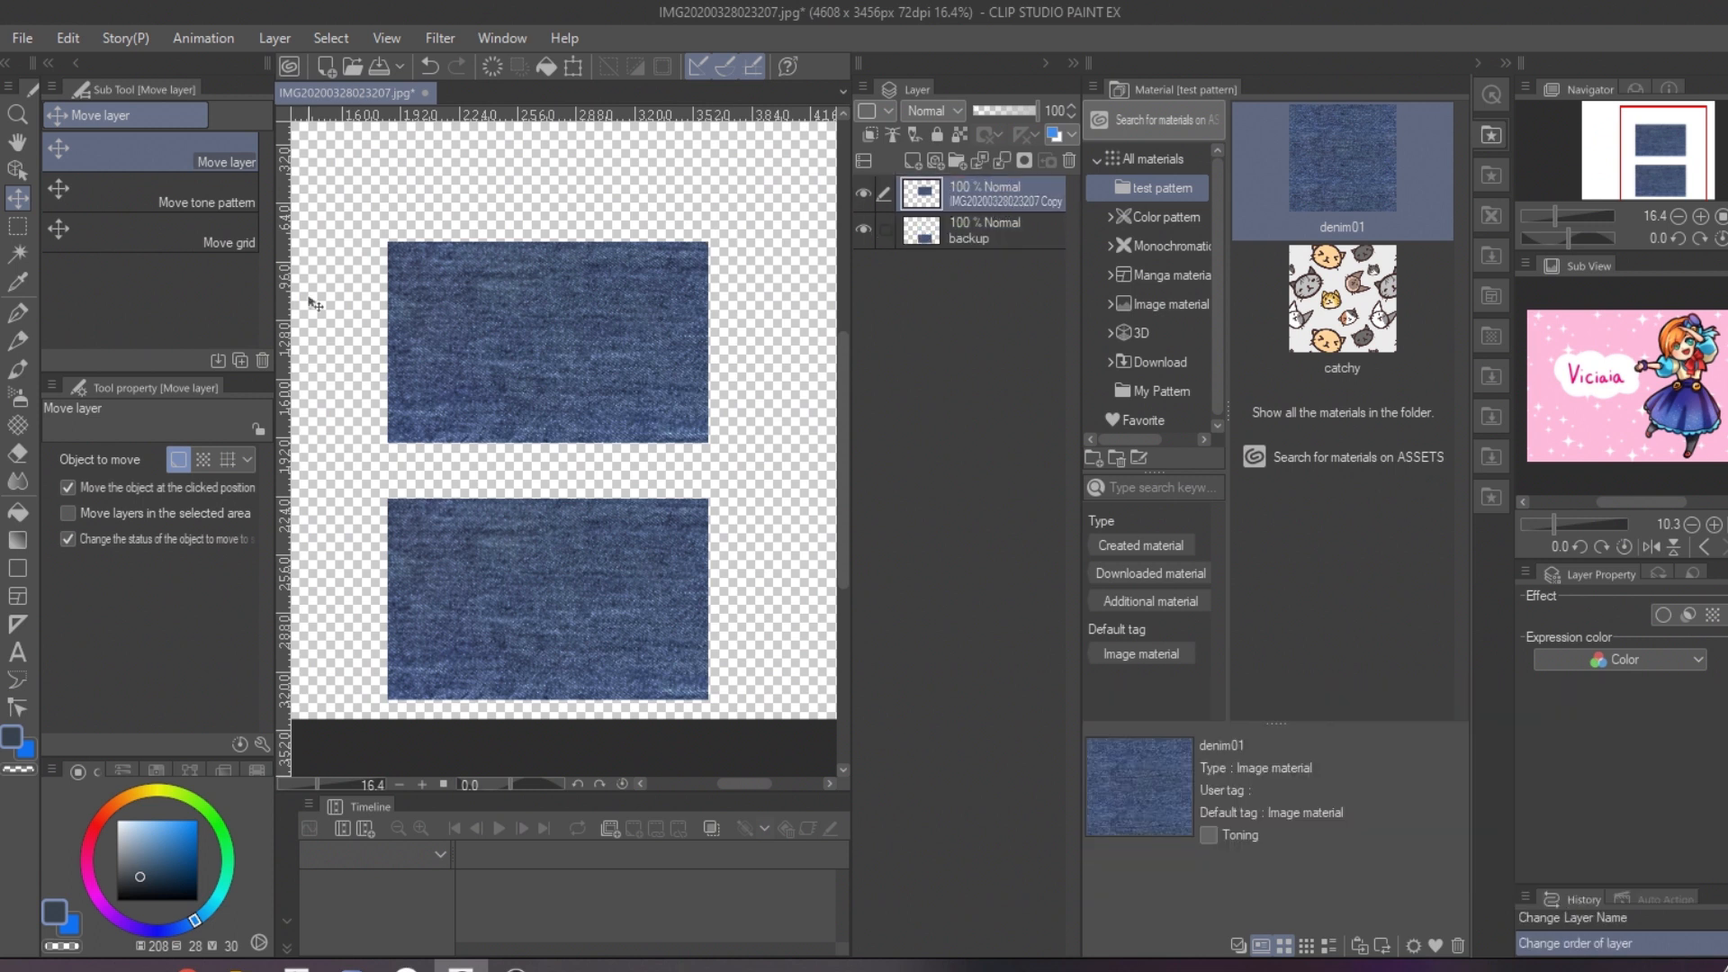
Step: Fade the edges of the upper denim piece with the Soft eraser at brush size 500
{"action": "left_click", "coordinate": [18, 453]}
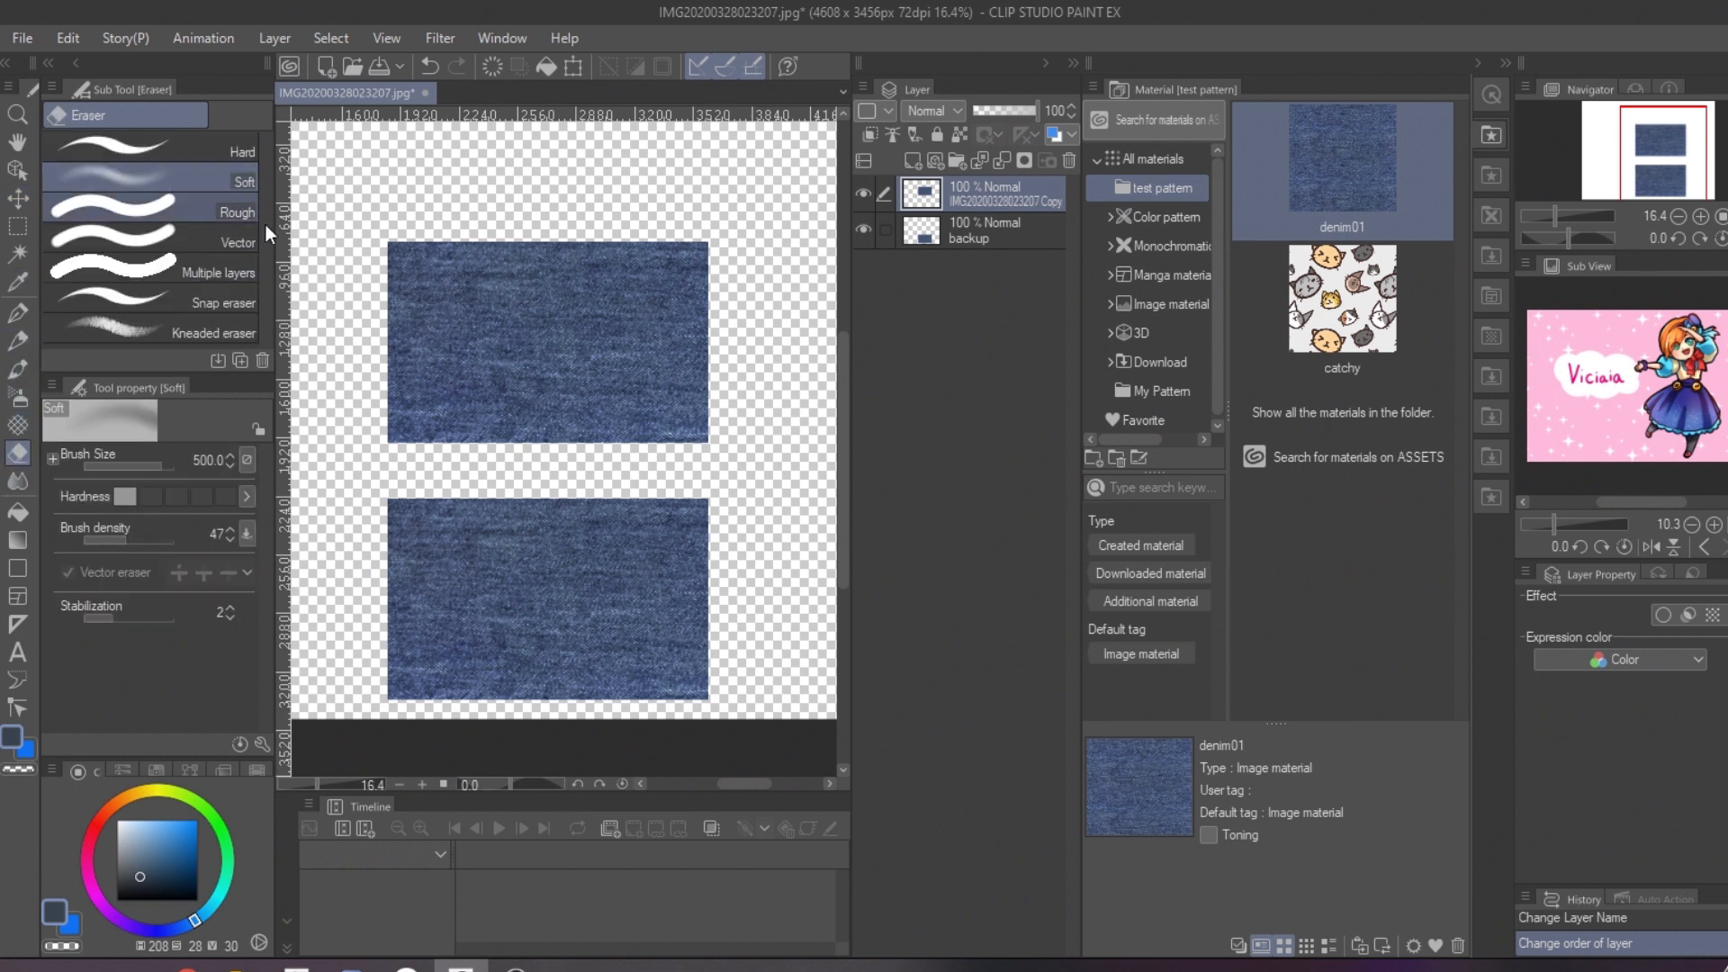
{"action": "mouse_move", "coordinate": [744, 264]}
{"action": "left_mouse_down"}
{"action": "mouse_move", "coordinate": [736, 422]}
{"action": "mouse_move", "coordinate": [750, 312]}
{"action": "mouse_move", "coordinate": [756, 379]}
{"action": "mouse_move", "coordinate": [755, 273]}
{"action": "mouse_move", "coordinate": [732, 285]}
{"action": "mouse_move", "coordinate": [745, 228]}
{"action": "mouse_move", "coordinate": [473, 190]}
{"action": "mouse_move", "coordinate": [623, 191]}
{"action": "mouse_move", "coordinate": [471, 194]}
{"action": "mouse_move", "coordinate": [458, 213]}
{"action": "mouse_move", "coordinate": [502, 198]}
{"action": "mouse_move", "coordinate": [376, 193]}
{"action": "mouse_move", "coordinate": [349, 252]}
{"action": "mouse_move", "coordinate": [342, 386]}
{"action": "mouse_move", "coordinate": [345, 238]}
{"action": "mouse_move", "coordinate": [336, 445]}
{"action": "mouse_move", "coordinate": [469, 487]}
{"action": "mouse_move", "coordinate": [694, 493]}
{"action": "mouse_move", "coordinate": [386, 483]}
{"action": "mouse_move", "coordinate": [713, 480]}
{"action": "mouse_move", "coordinate": [373, 479]}
{"action": "left_mouse_up"}
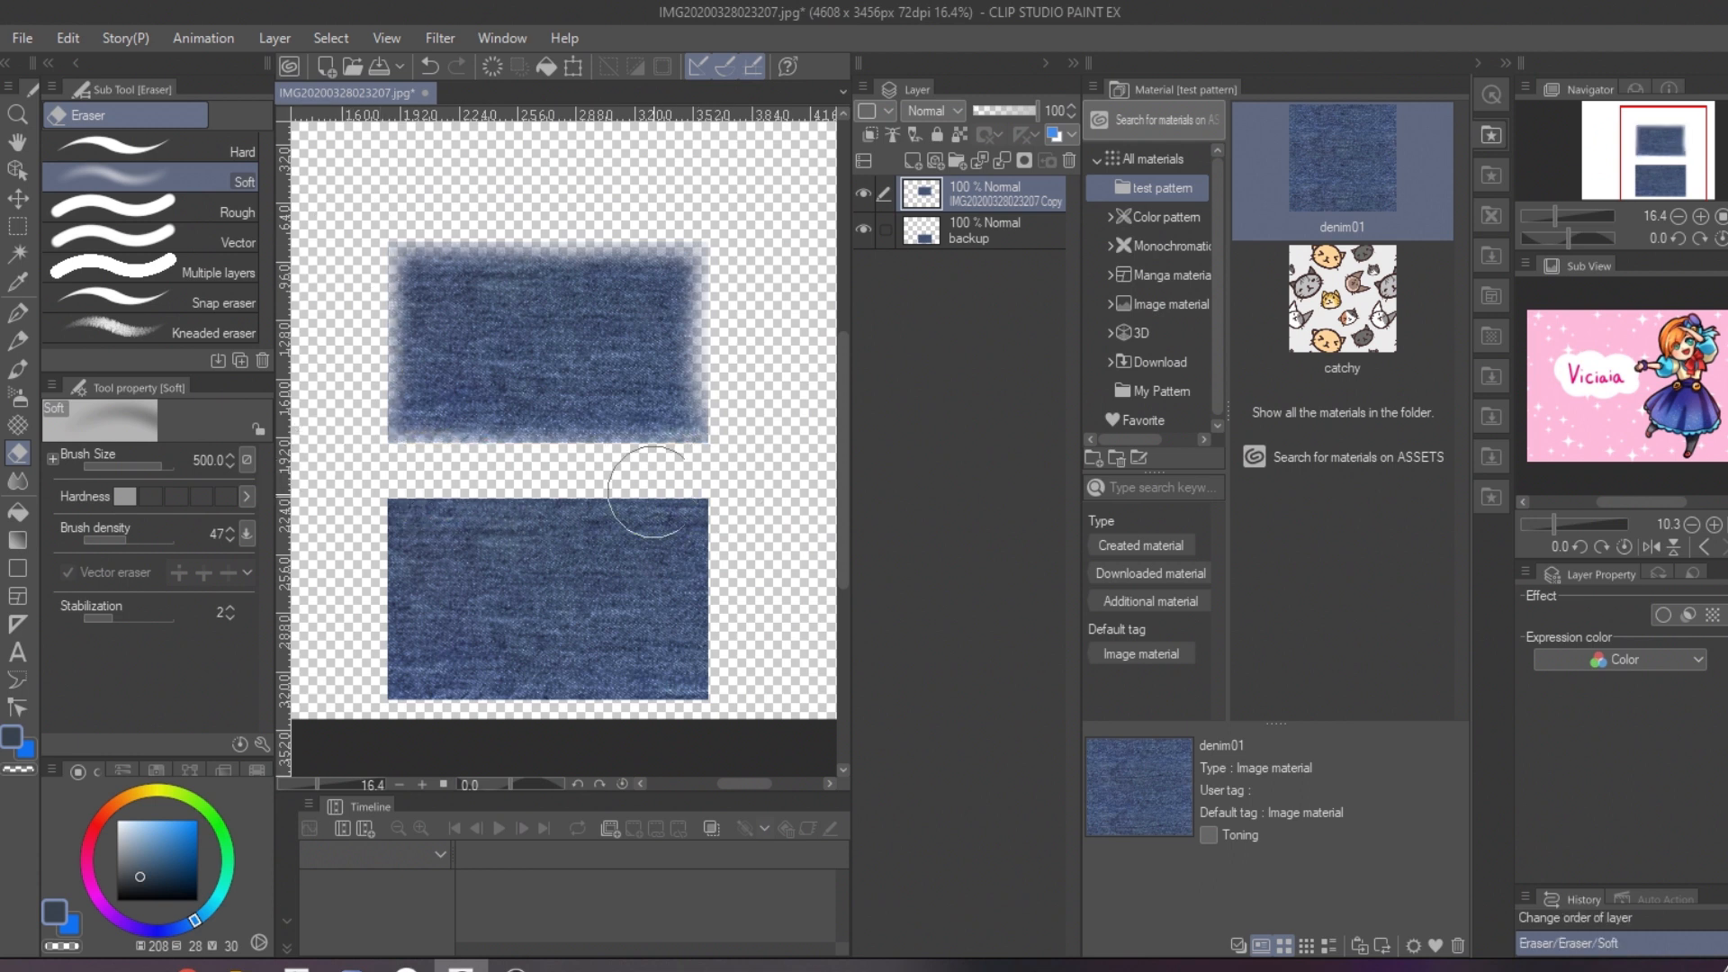
{"action": "left_click_drag", "start_coordinate": [734, 450], "coordinate": [715, 416]}
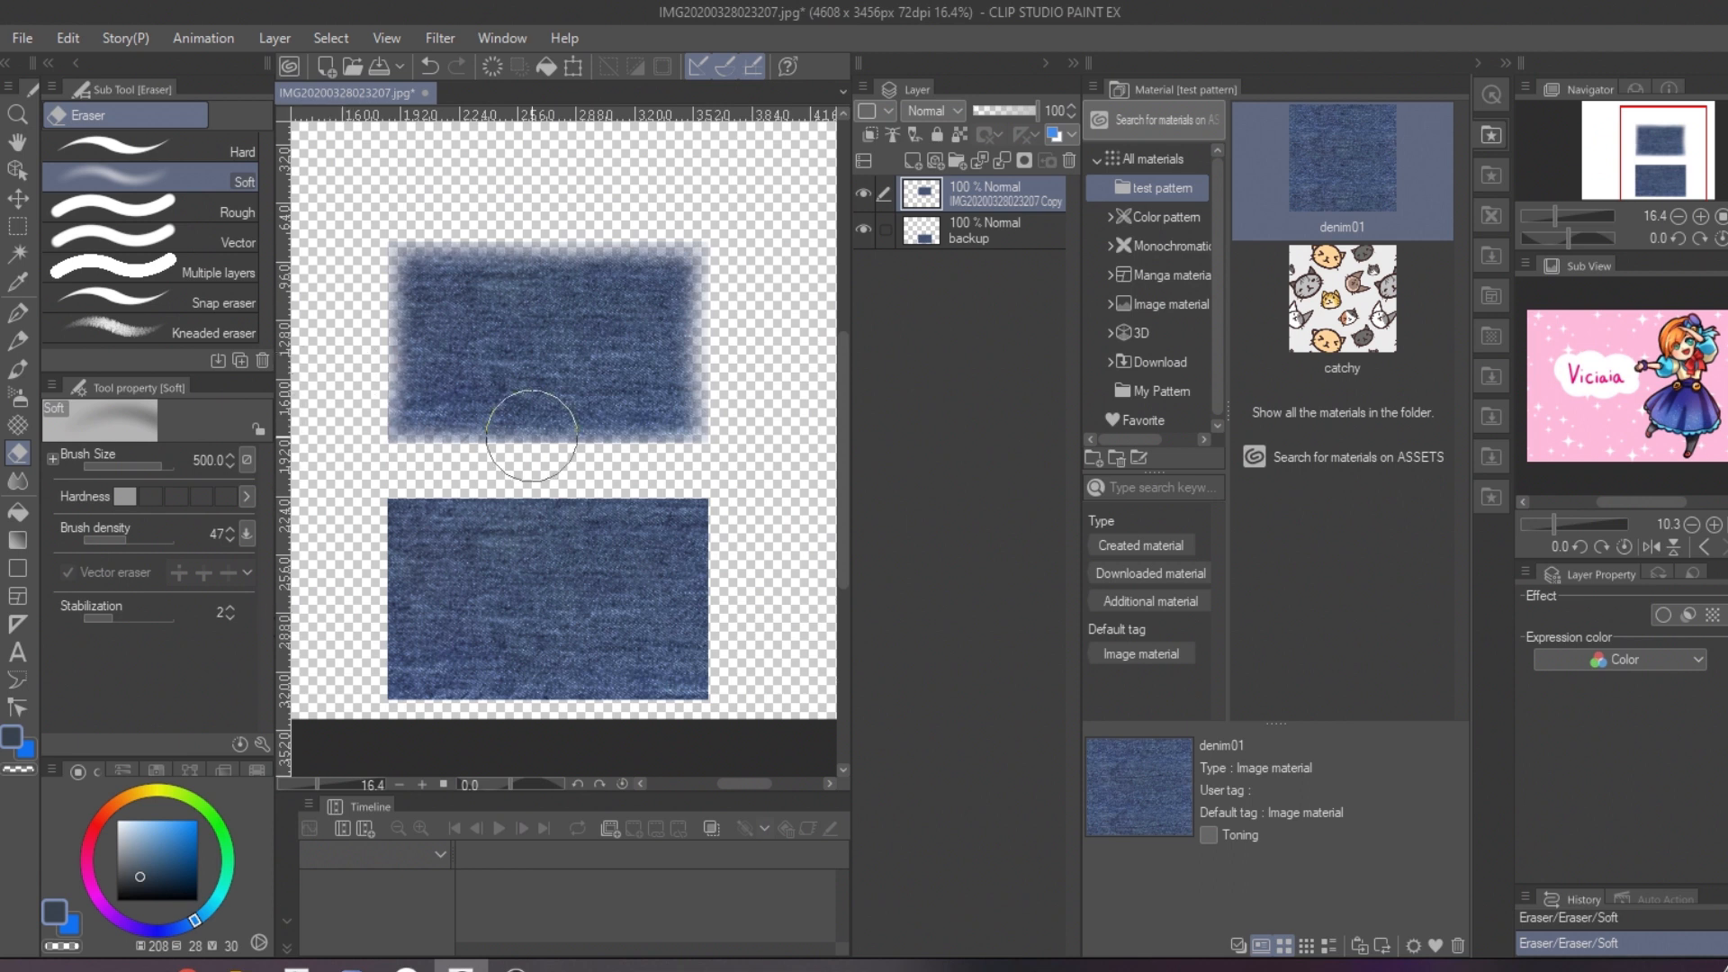
Step: Select the right half of the faded denim piece and cut and paste it in place onto a new layer
{"action": "left_click", "coordinate": [18, 227]}
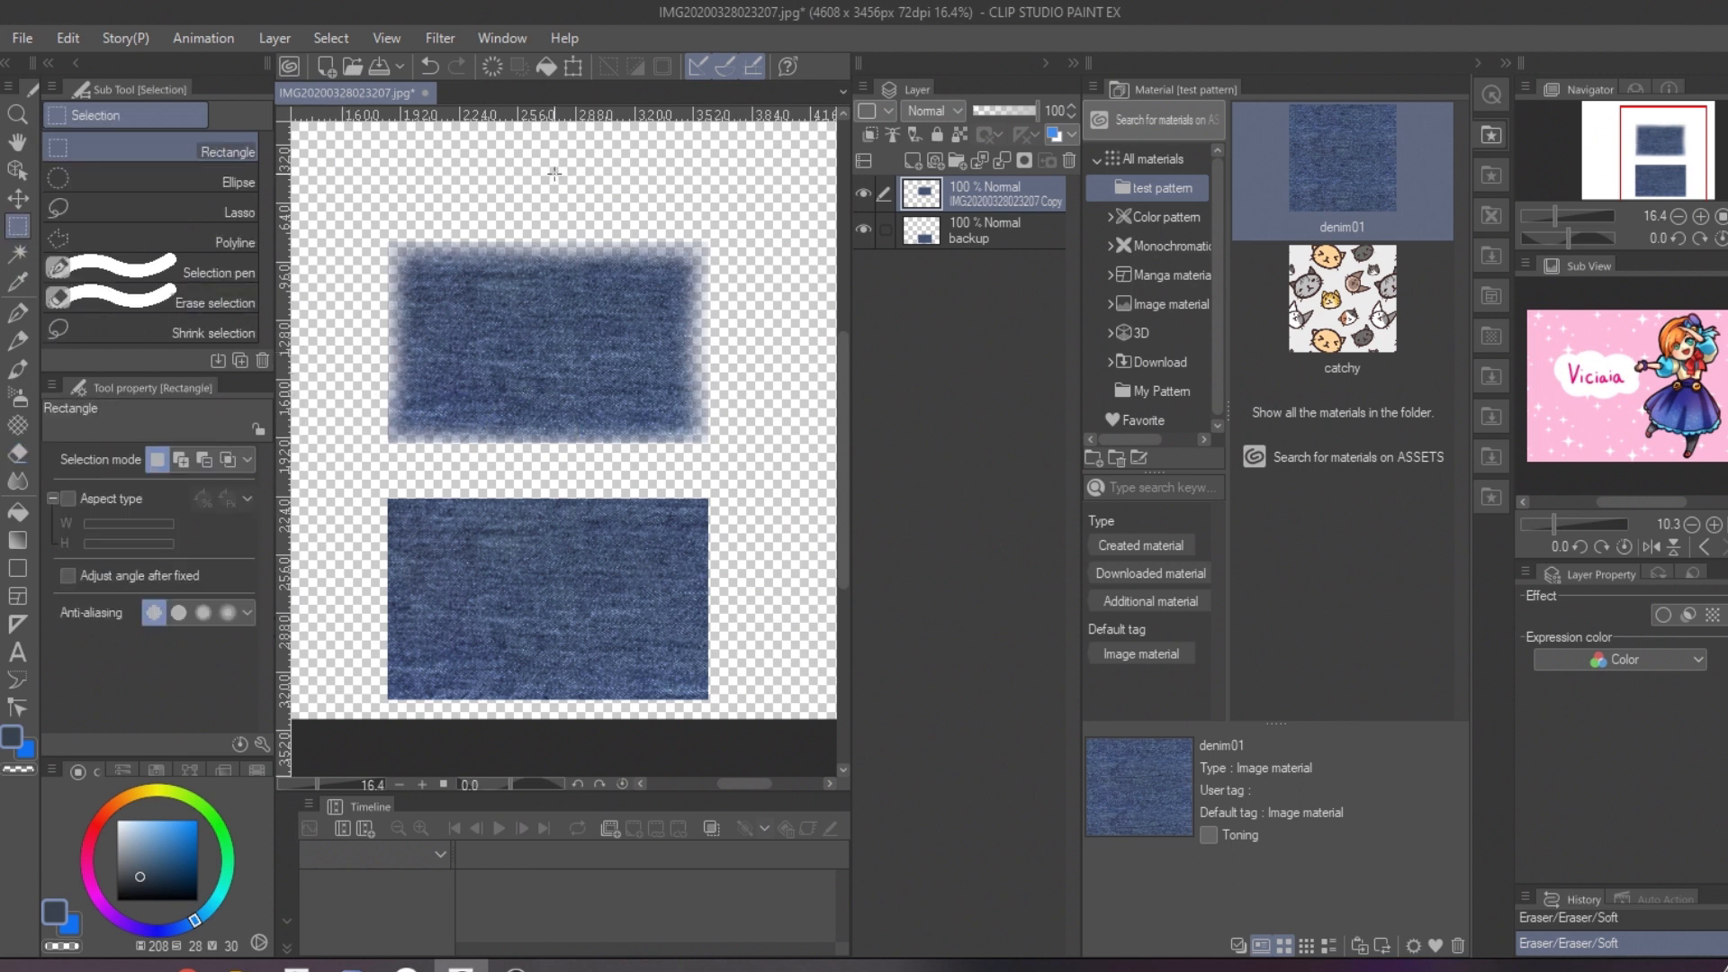
{"action": "left_click_drag", "start_coordinate": [763, 469], "coordinate": [772, 483]}
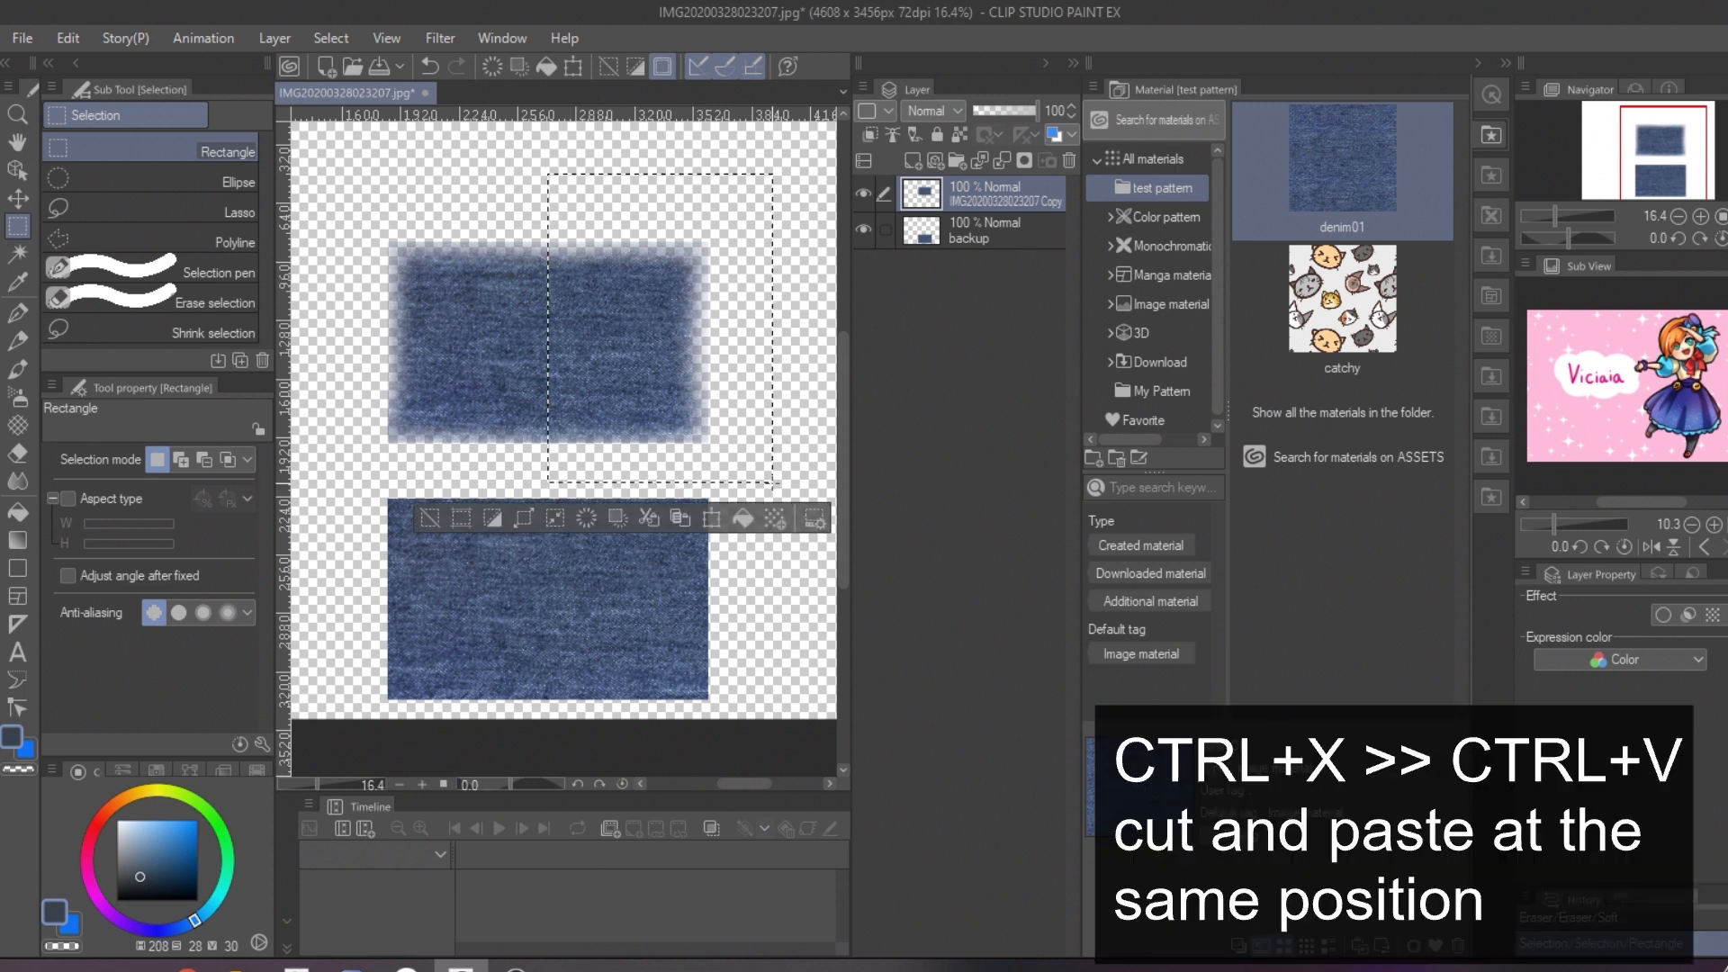
{"action": "key", "text": "ctrl+x"}
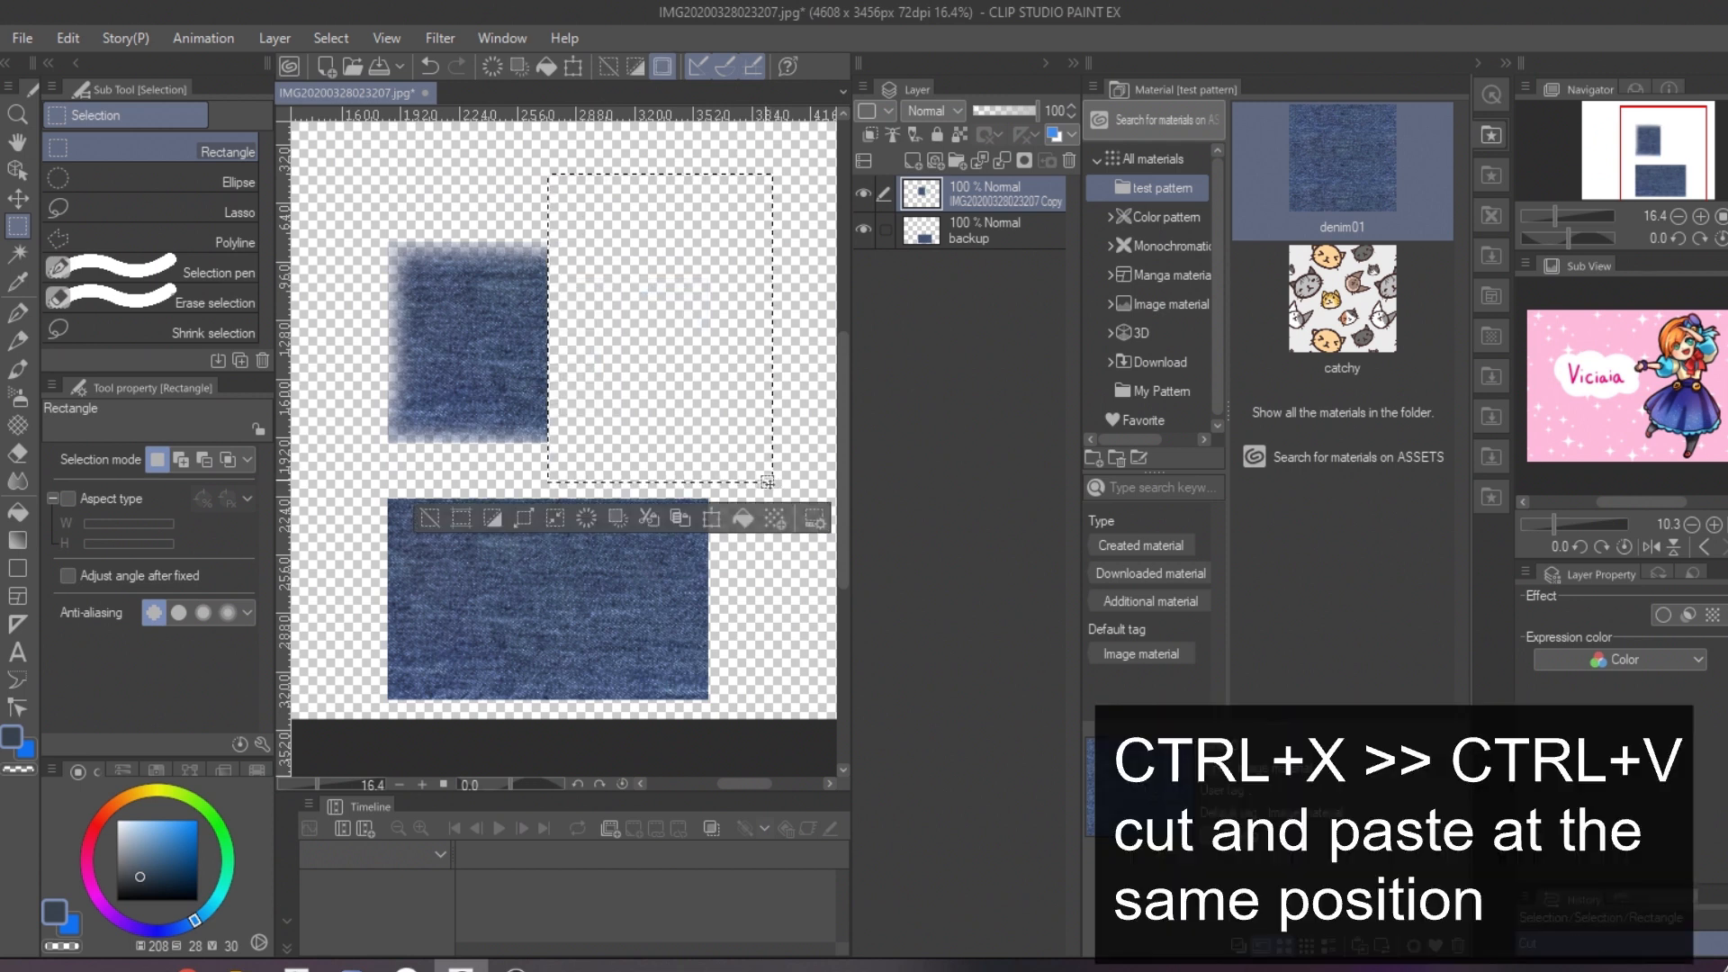
{"action": "key", "text": "ctrl+v"}
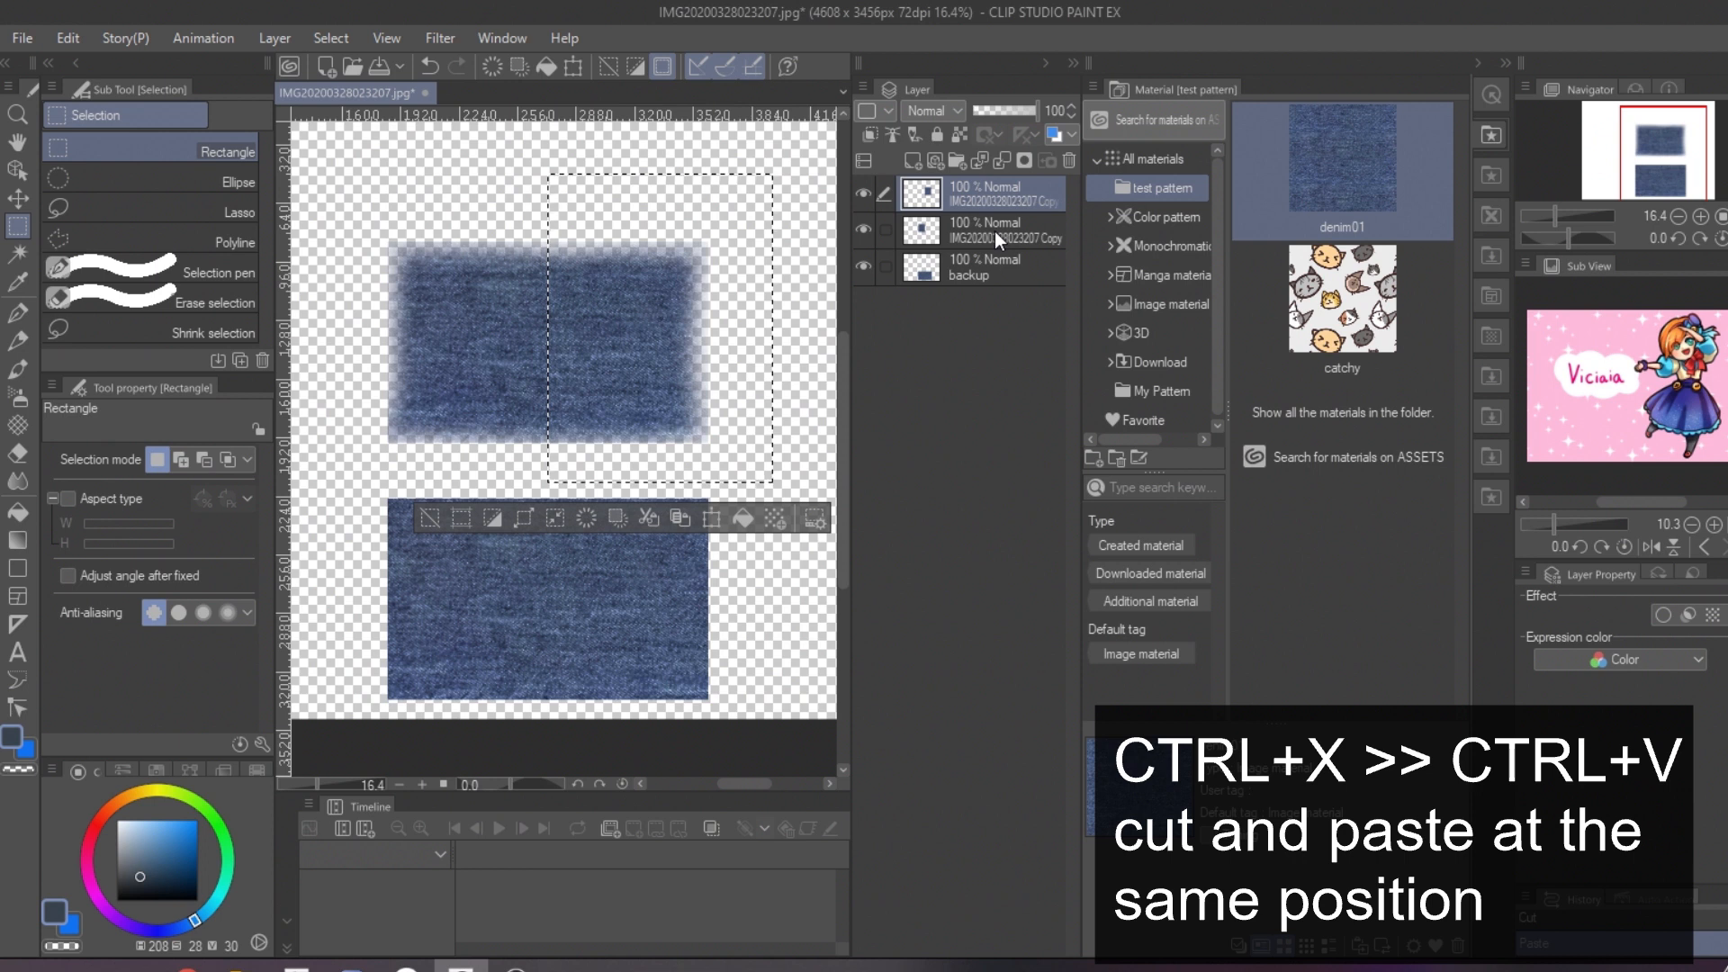
Step: Deselect and swap the two denim halves so their faded edges overlap in the middle and the straight cuts face outward
{"action": "left_click", "coordinate": [18, 198]}
{"action": "key", "text": "ctrl+d"}
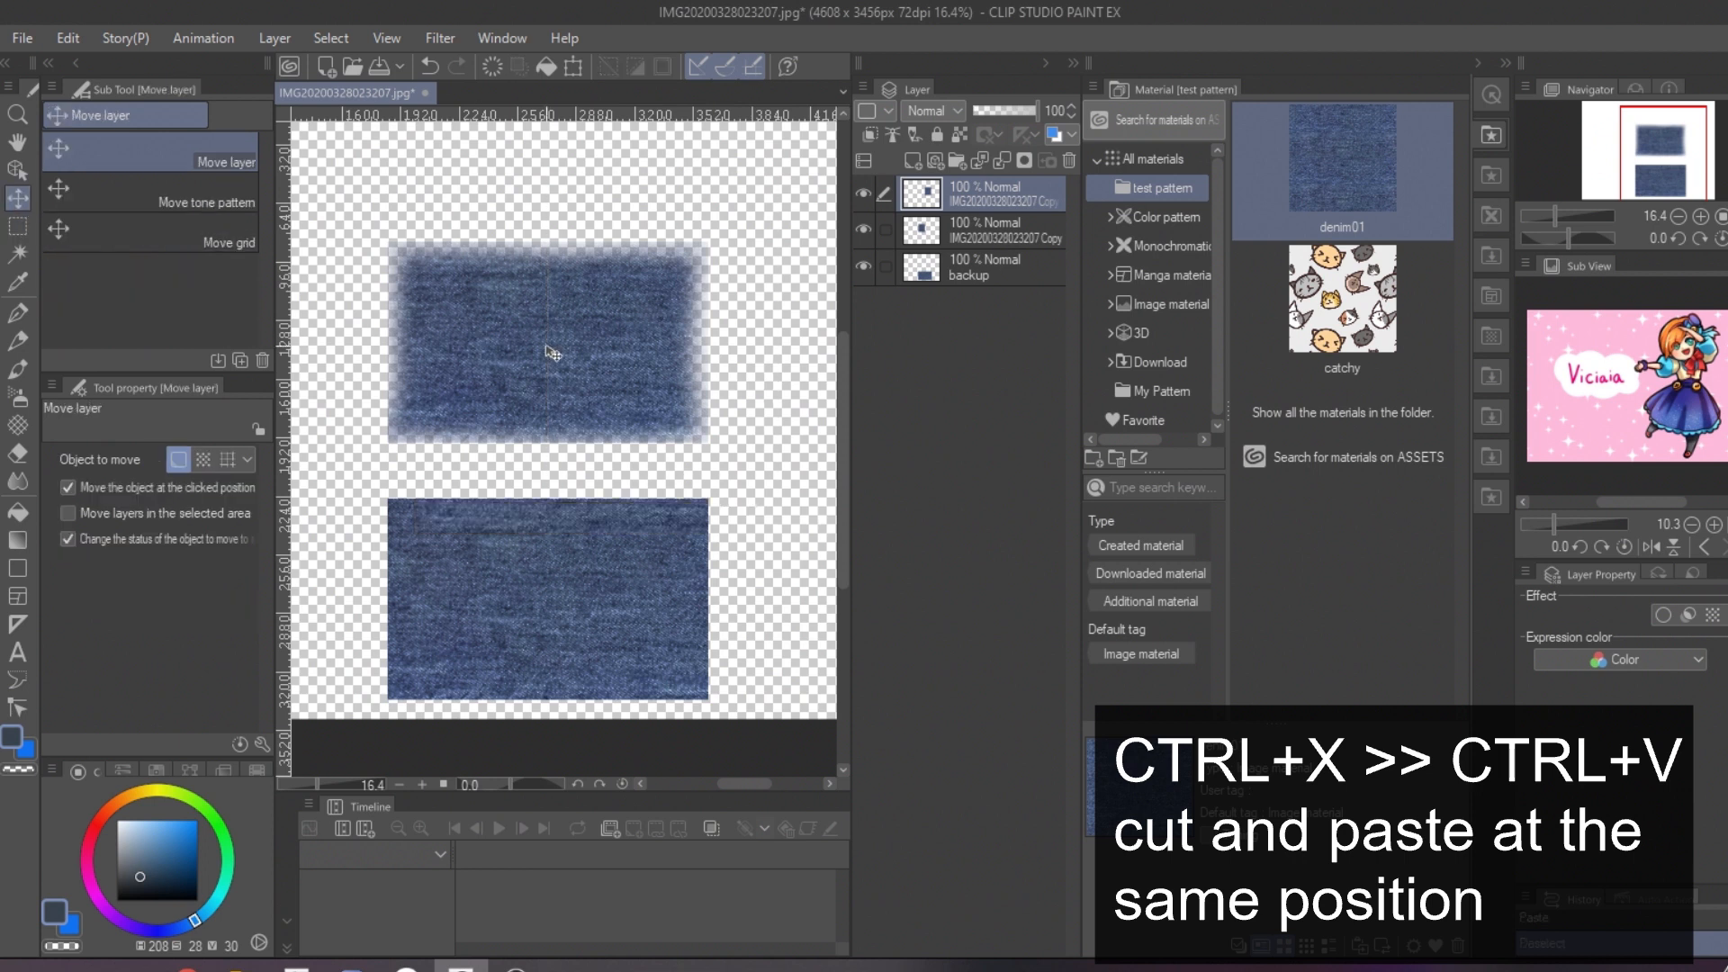
{"action": "left_click_drag", "start_coordinate": [619, 357], "coordinate": [442, 348]}
{"action": "left_click", "coordinate": [981, 231]}
{"action": "left_click_drag", "start_coordinate": [547, 329], "coordinate": [629, 371]}
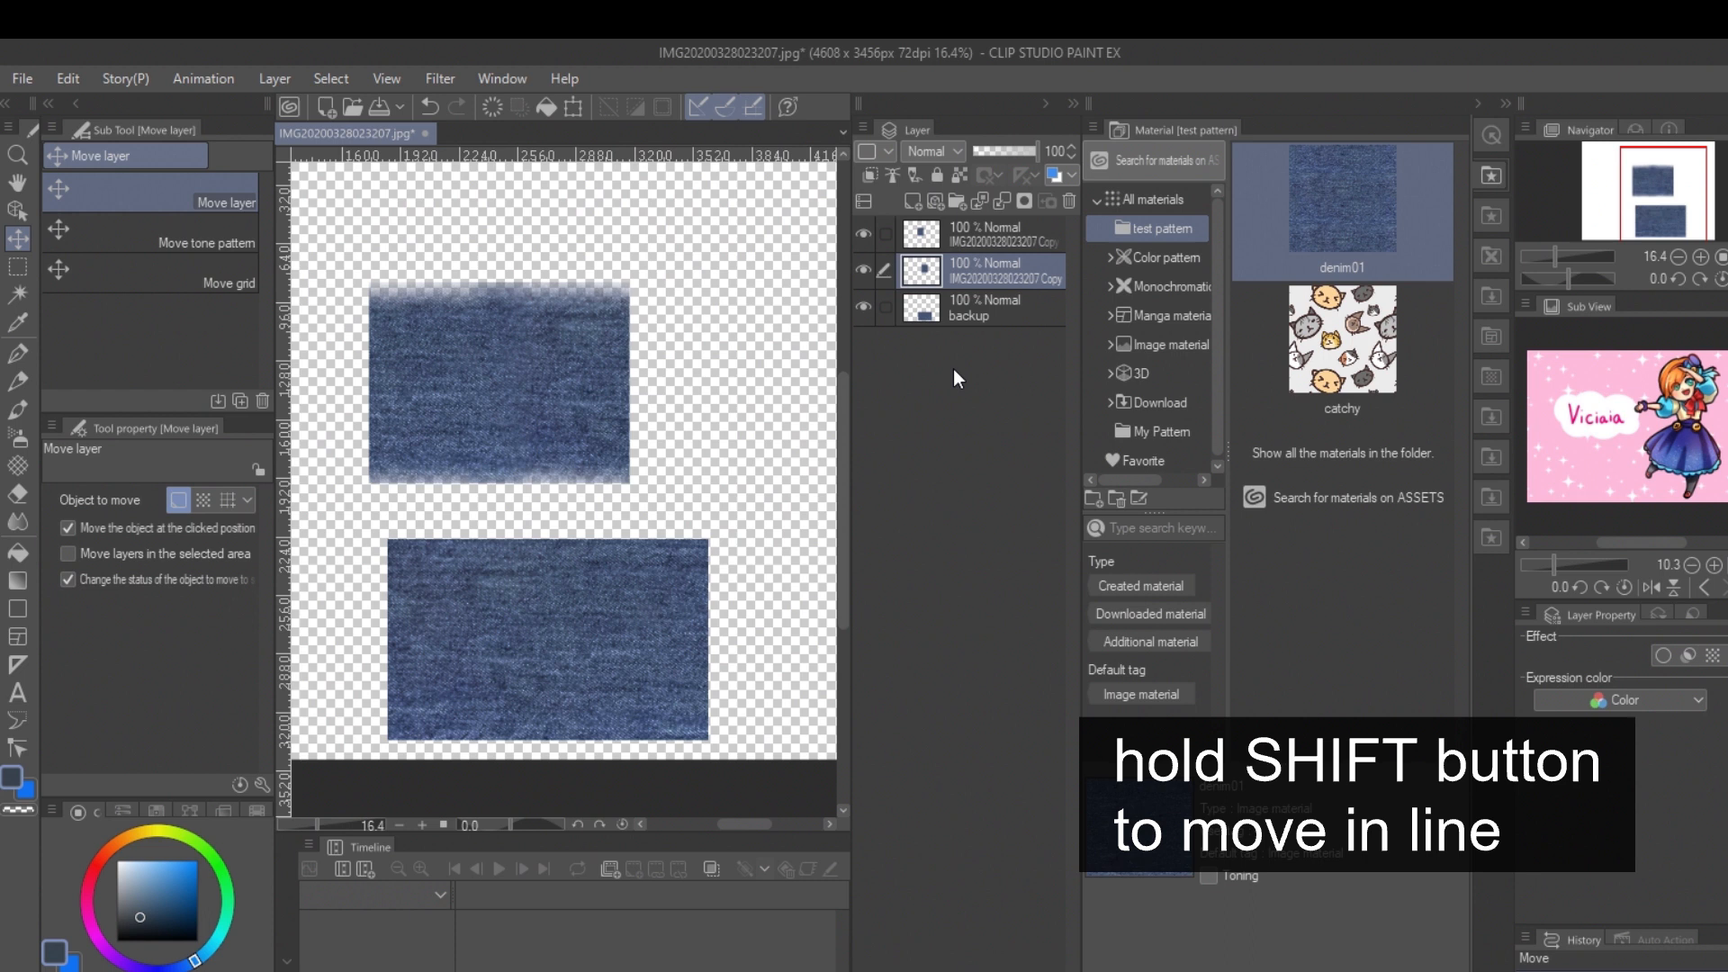
Step: Merge the two denim half layers and move the merged piece up and to the right, away from the backup piece
{"action": "left_click", "coordinate": [1002, 230], "text": "shift"}
{"action": "right_click", "coordinate": [1001, 231]}
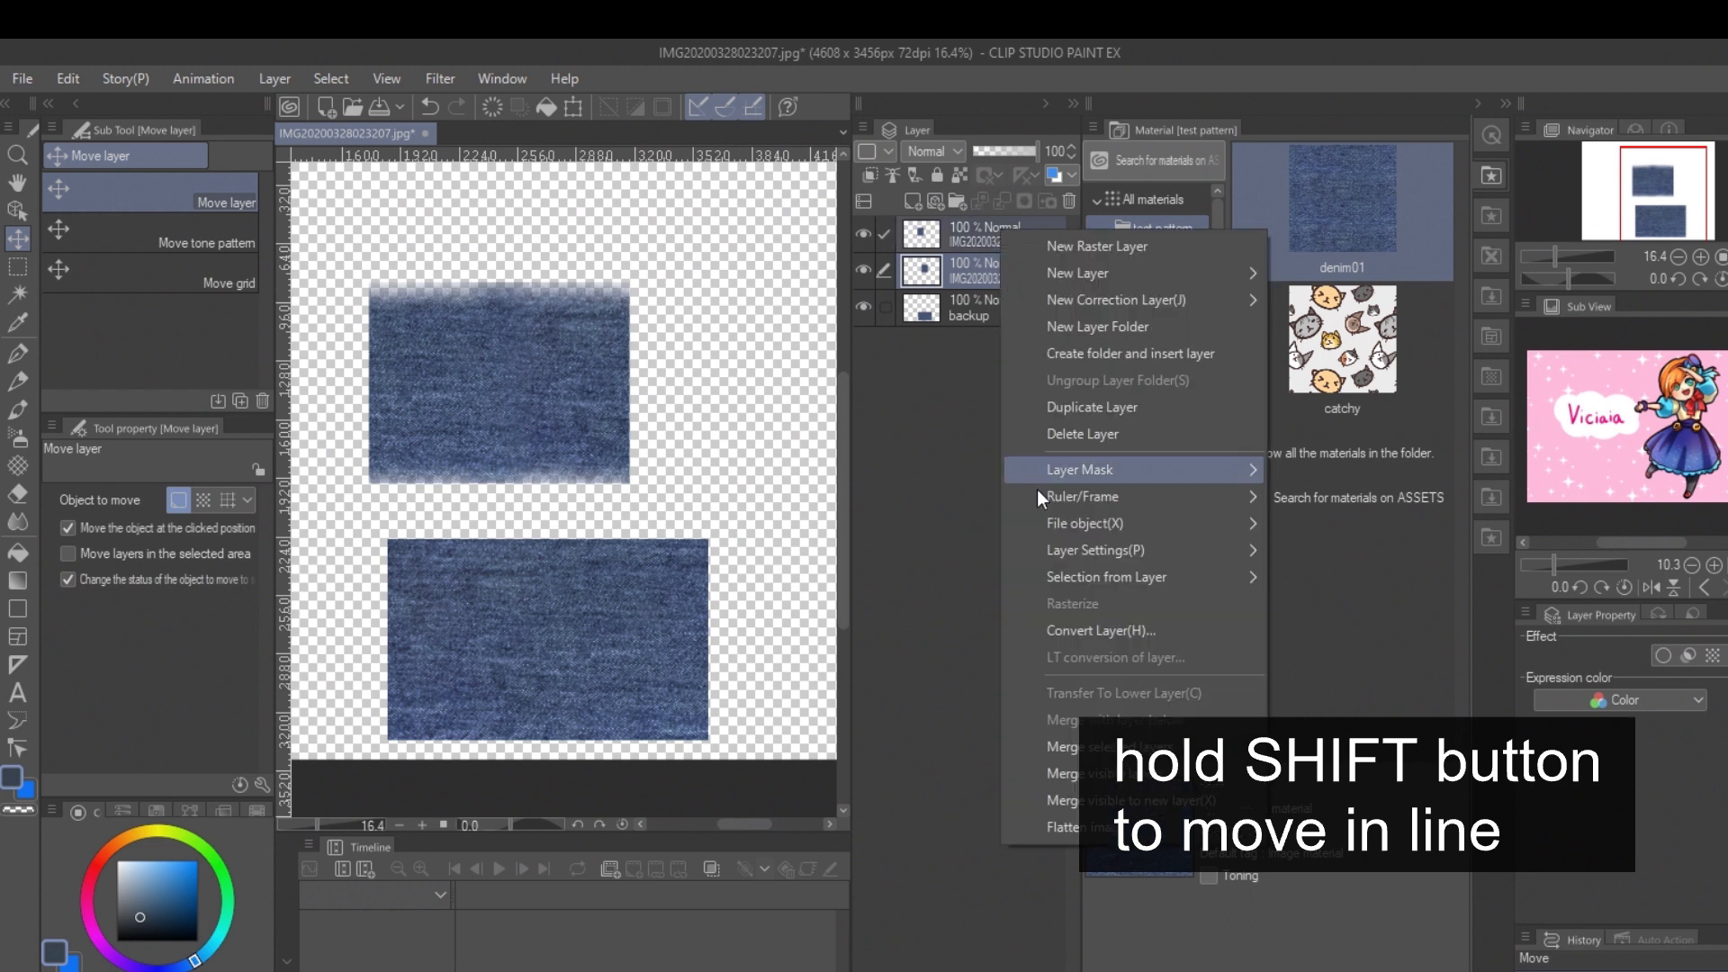
{"action": "left_click", "coordinate": [1068, 746]}
{"action": "left_click_drag", "start_coordinate": [489, 396], "coordinate": [587, 360]}
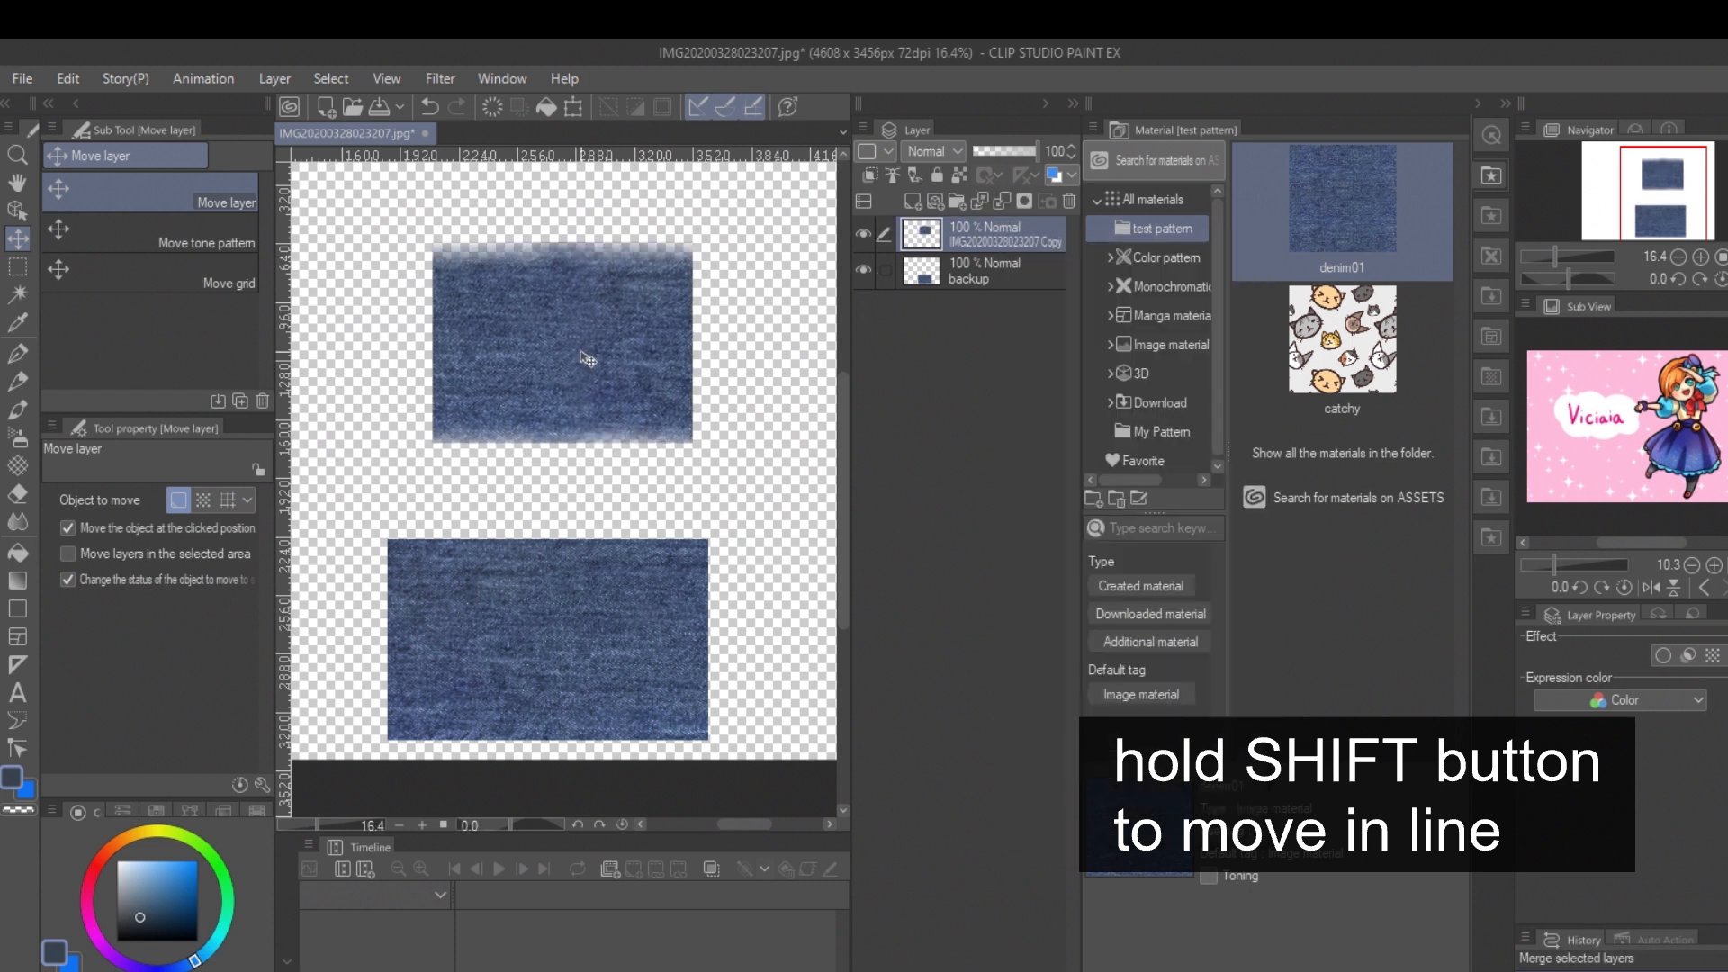
Step: Select the lower half of the merged denim piece with a rectangle and cut and paste it in place onto a new layer
{"action": "left_click", "coordinate": [17, 267]}
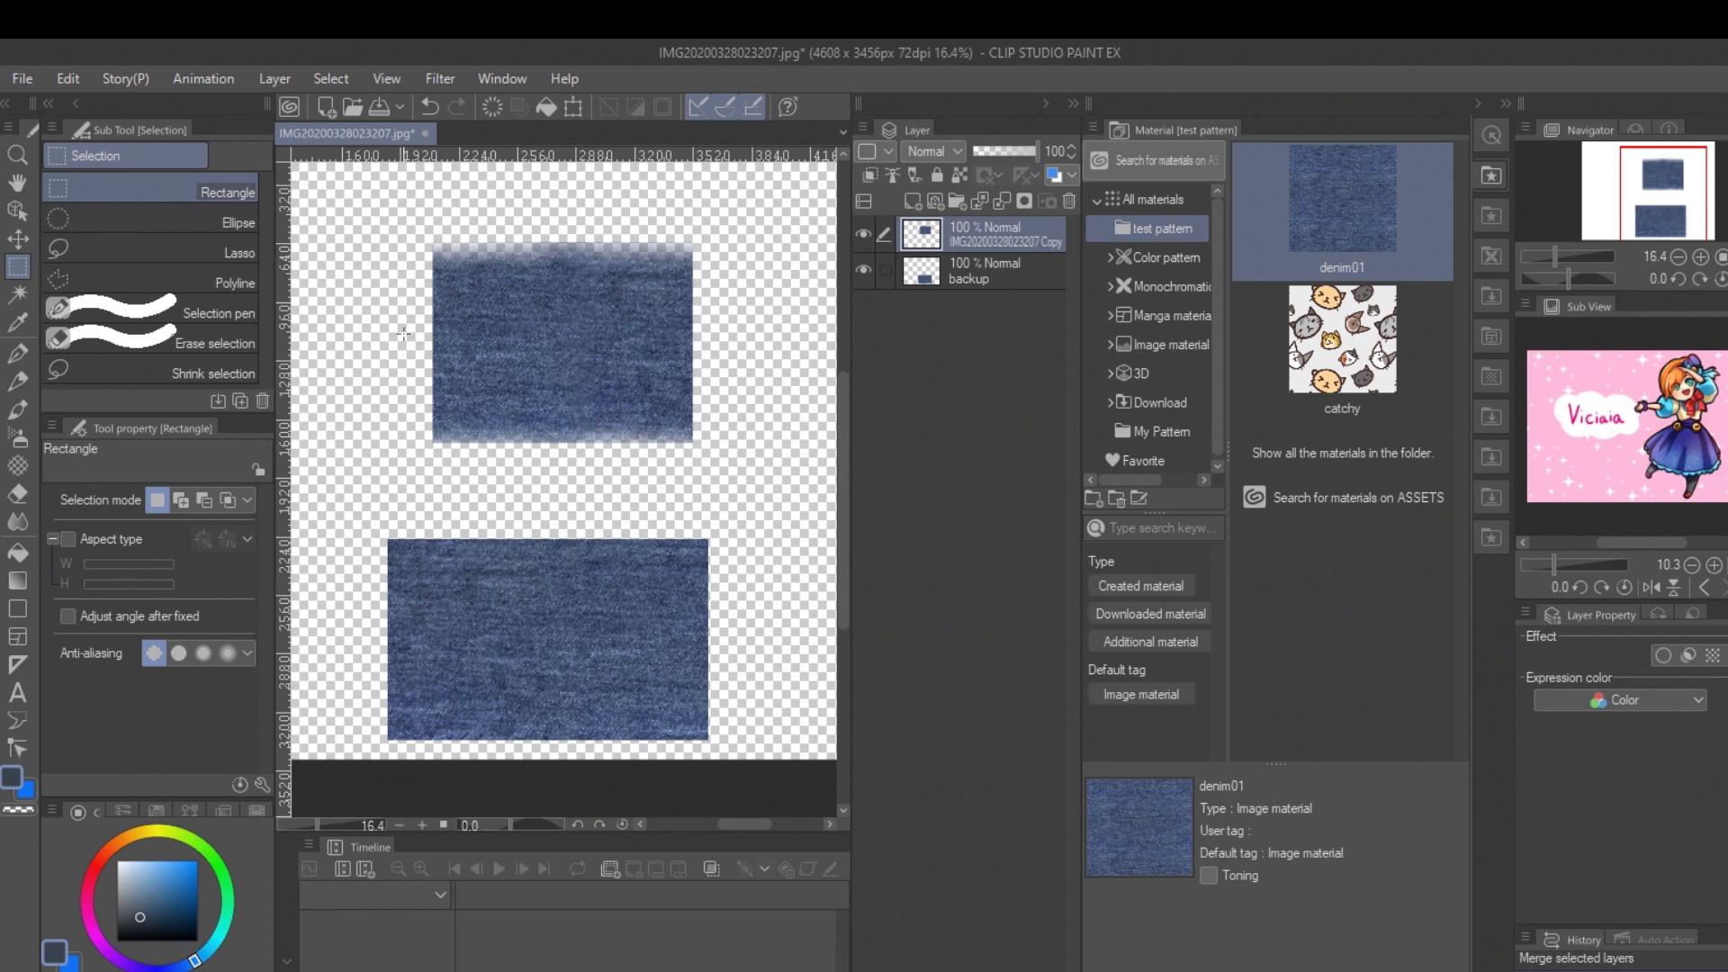
{"action": "left_click_drag", "start_coordinate": [658, 467], "coordinate": [726, 485]}
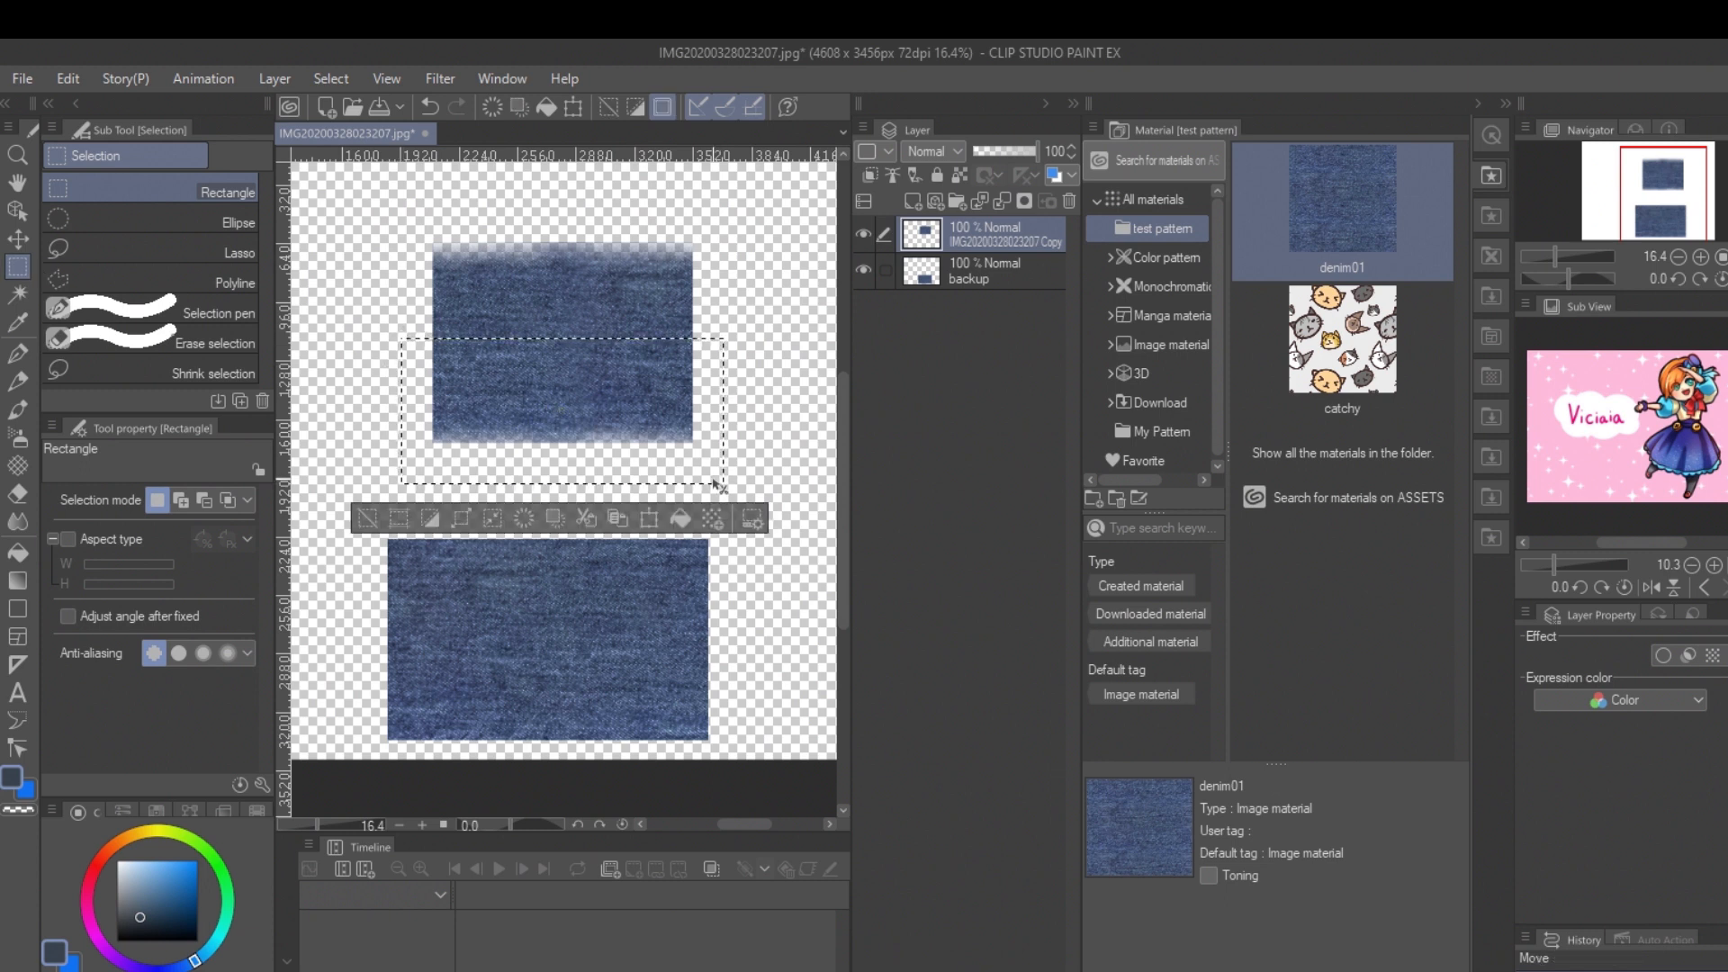
{"action": "key", "text": "Delete"}
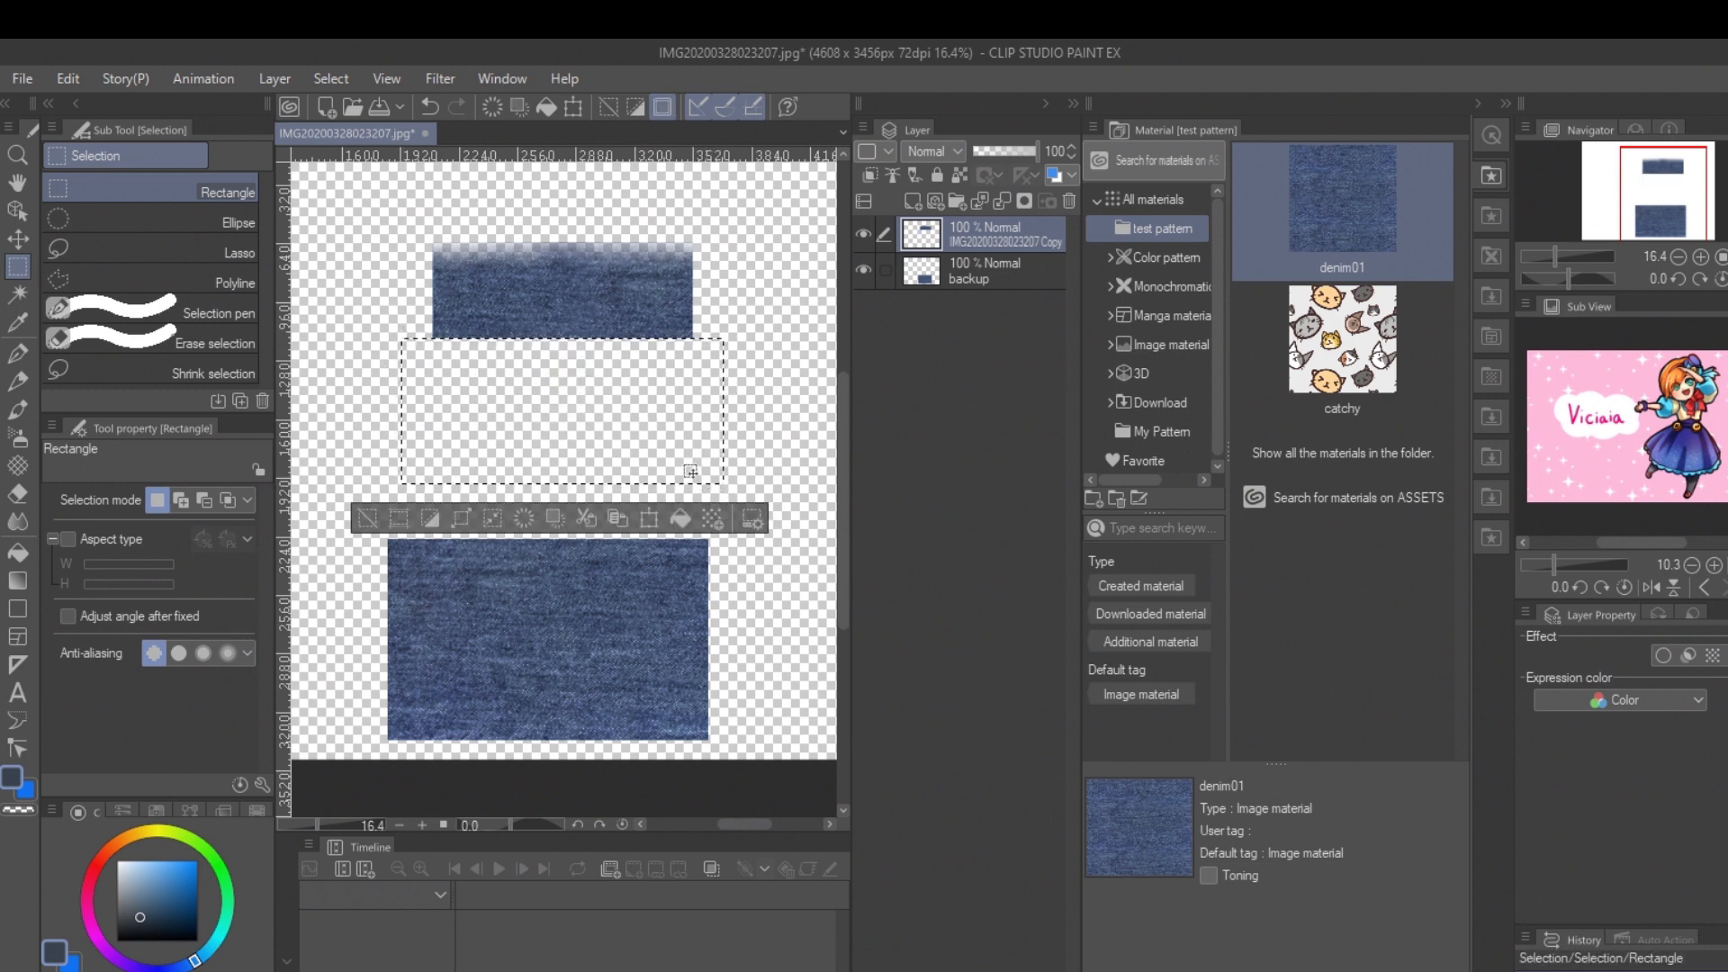
{"action": "key", "text": "ctrl+v"}
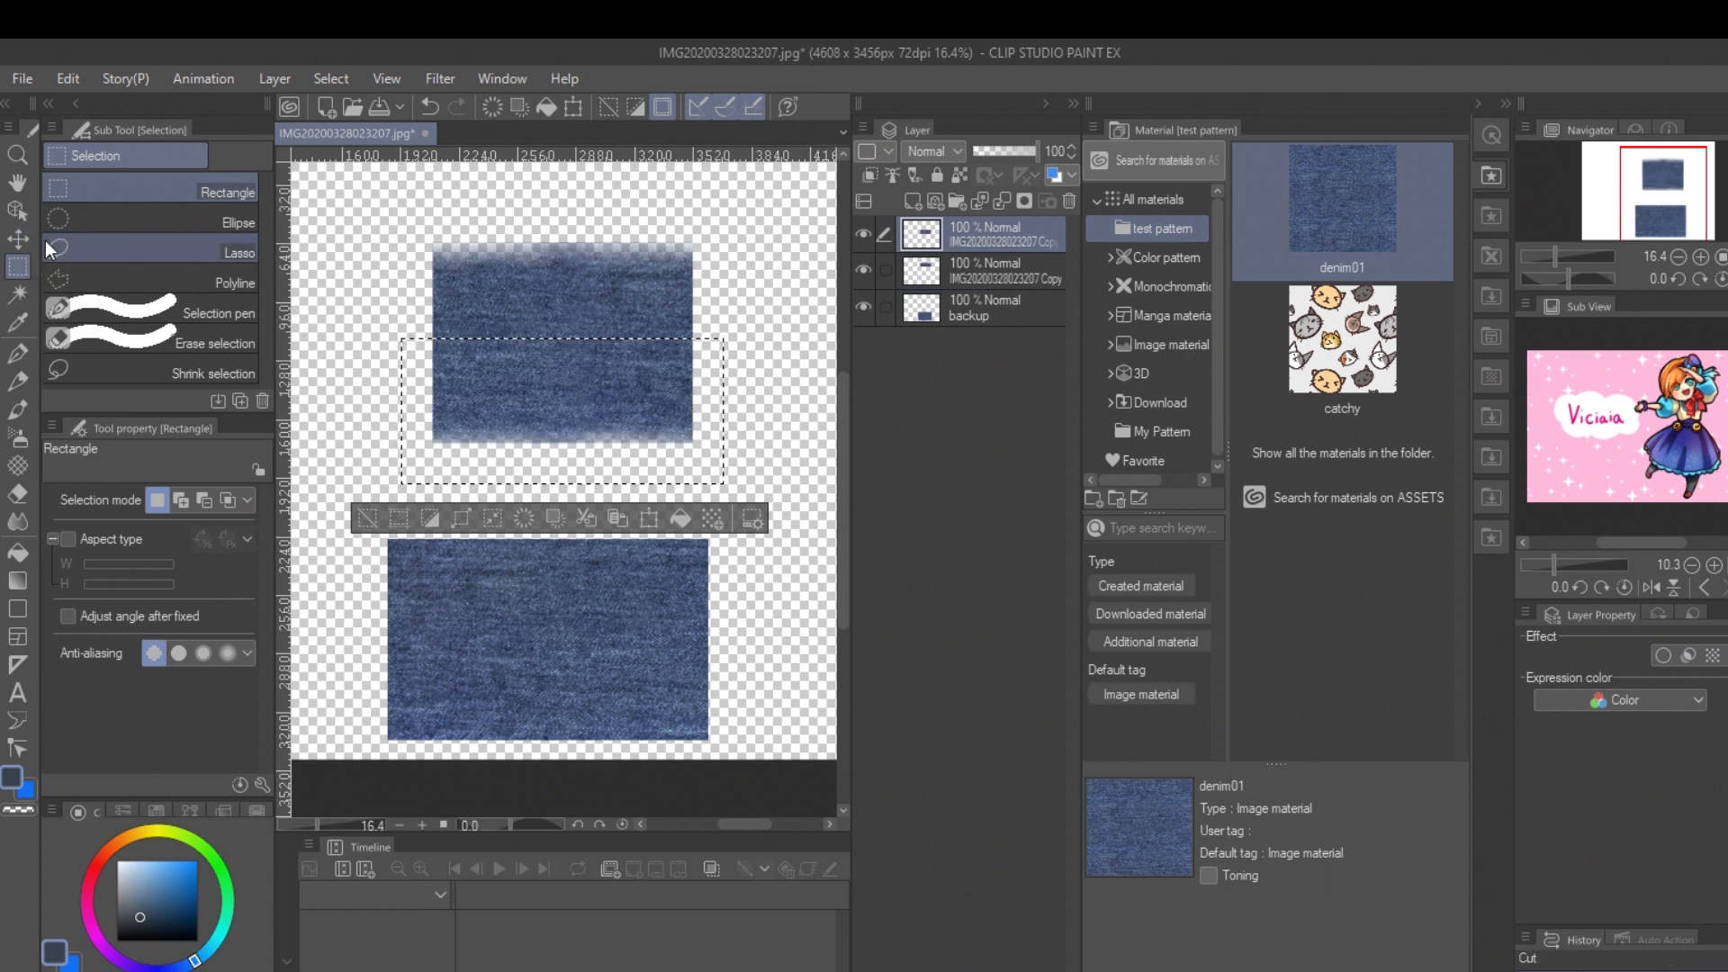
Step: Deselect, move the lower denim half above the other so their faded edges overlap, and merge the two layers
{"action": "key", "text": "ctrl+d"}
{"action": "left_click", "coordinate": [18, 239]}
{"action": "left_click_drag", "start_coordinate": [610, 402], "coordinate": [637, 347]}
{"action": "left_click", "coordinate": [635, 332]}
{"action": "left_click", "coordinate": [972, 236]}
{"action": "right_click", "coordinate": [979, 236]}
{"action": "left_click", "coordinate": [1071, 745]}
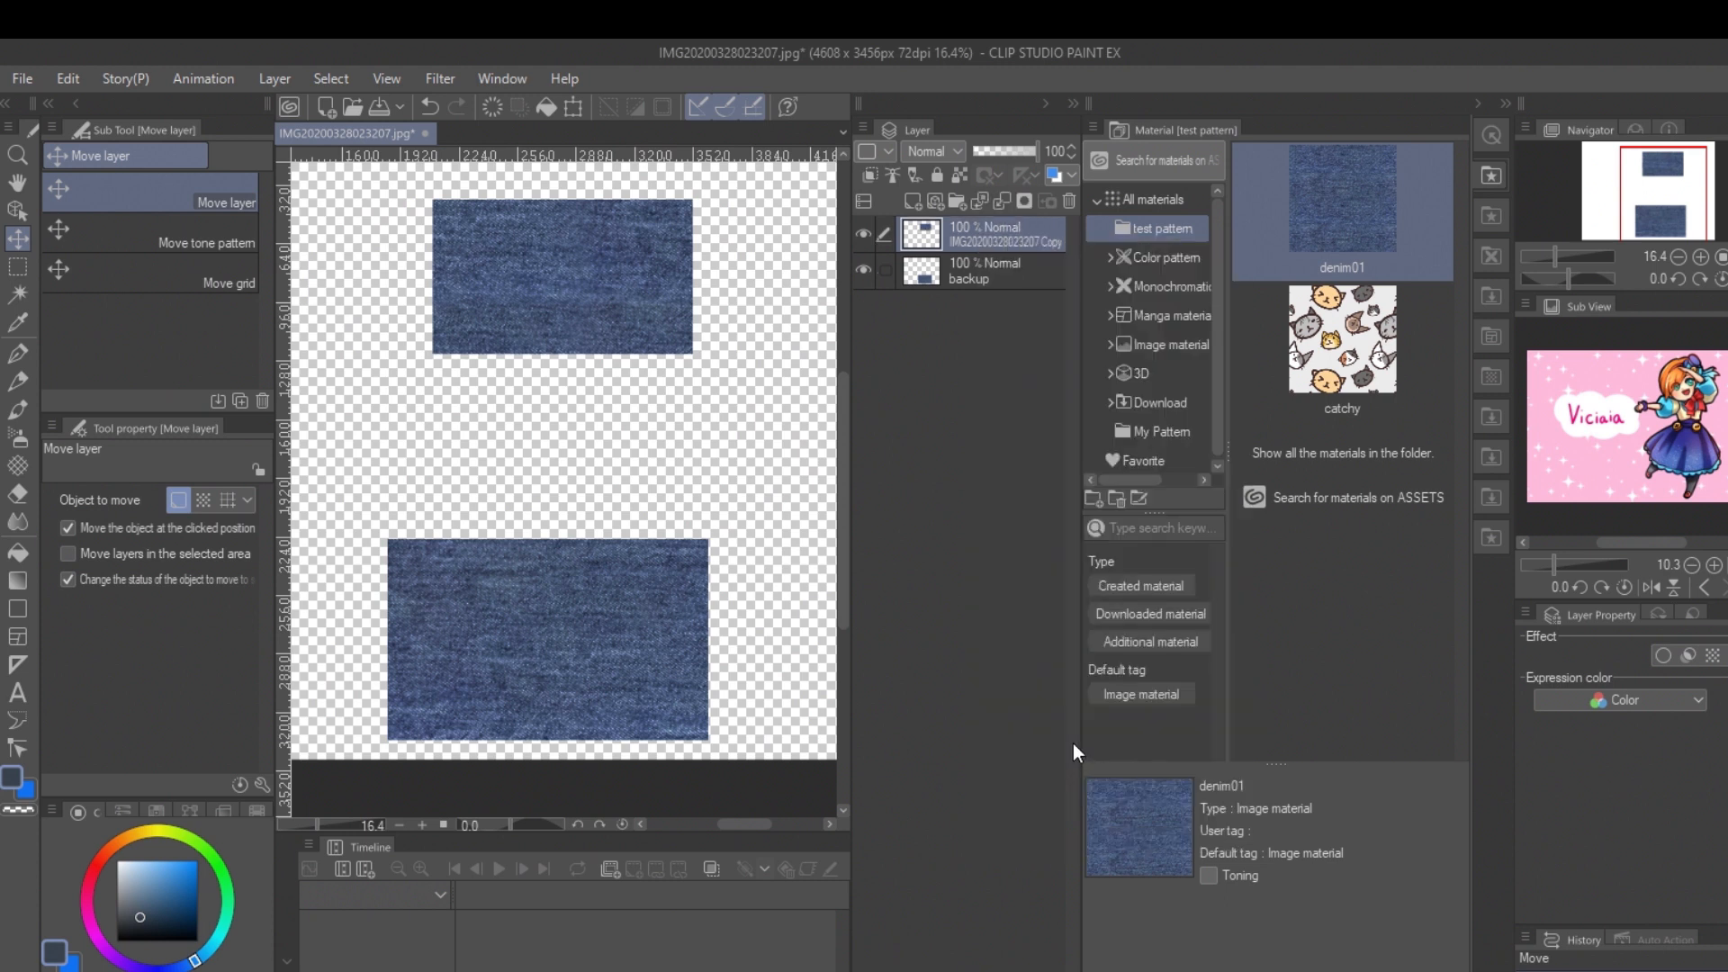
Step: Move the merged denim piece down closer to the backup piece and collapse the material palette to widen the canvas area
{"action": "left_click", "coordinate": [17, 210]}
{"action": "left_click_drag", "start_coordinate": [585, 299], "coordinate": [571, 394]}
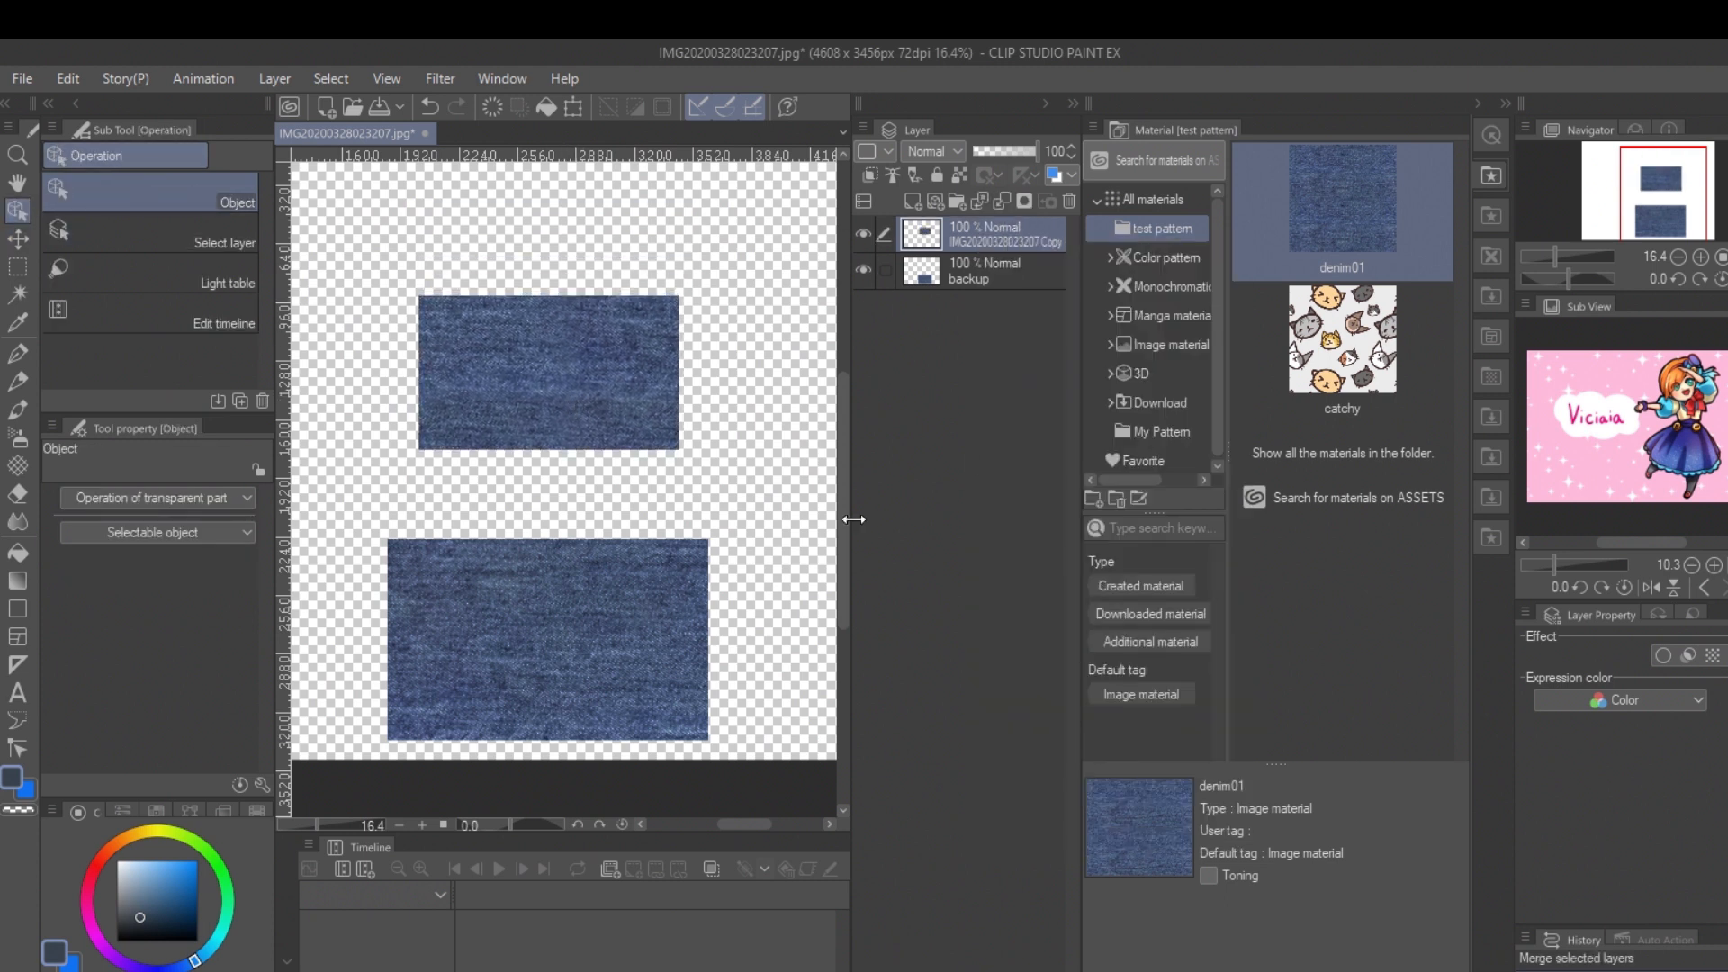
{"action": "scroll", "coordinate": [604, 398], "scroll_direction": "up", "scroll_amount": 3}
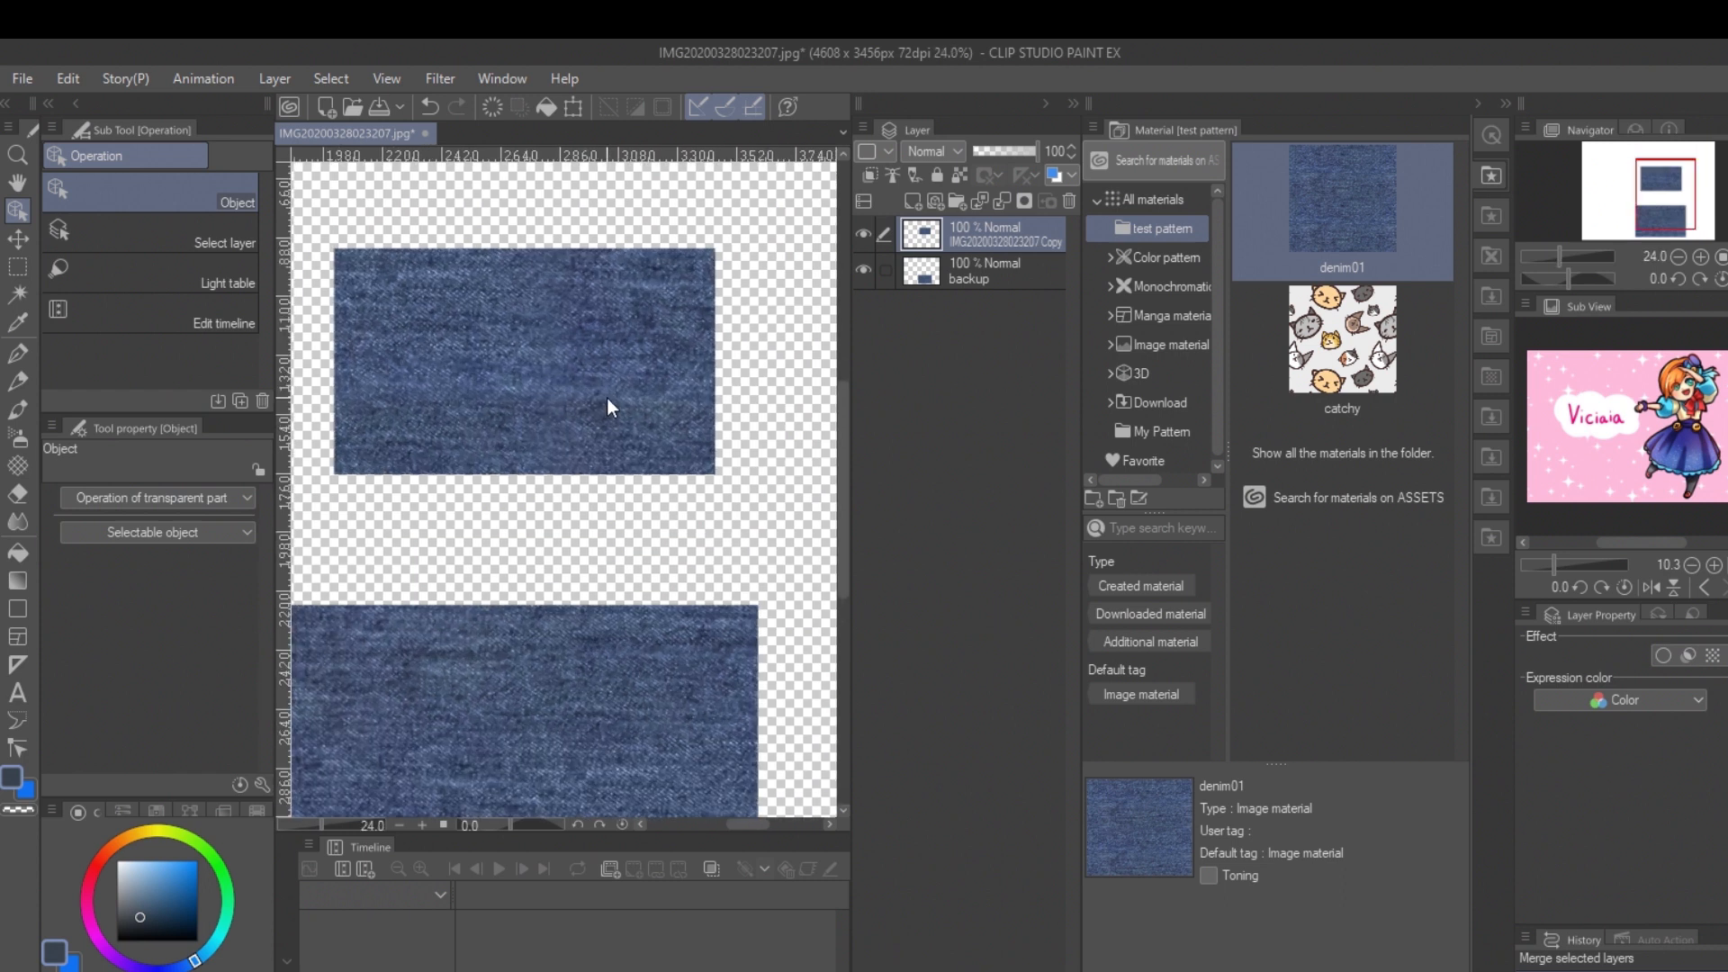
{"action": "mouse_move", "coordinate": [1662, 195]}
{"action": "left_mouse_down"}
{"action": "mouse_move", "coordinate": [1656, 217]}
{"action": "mouse_move", "coordinate": [1655, 199]}
{"action": "left_mouse_up"}
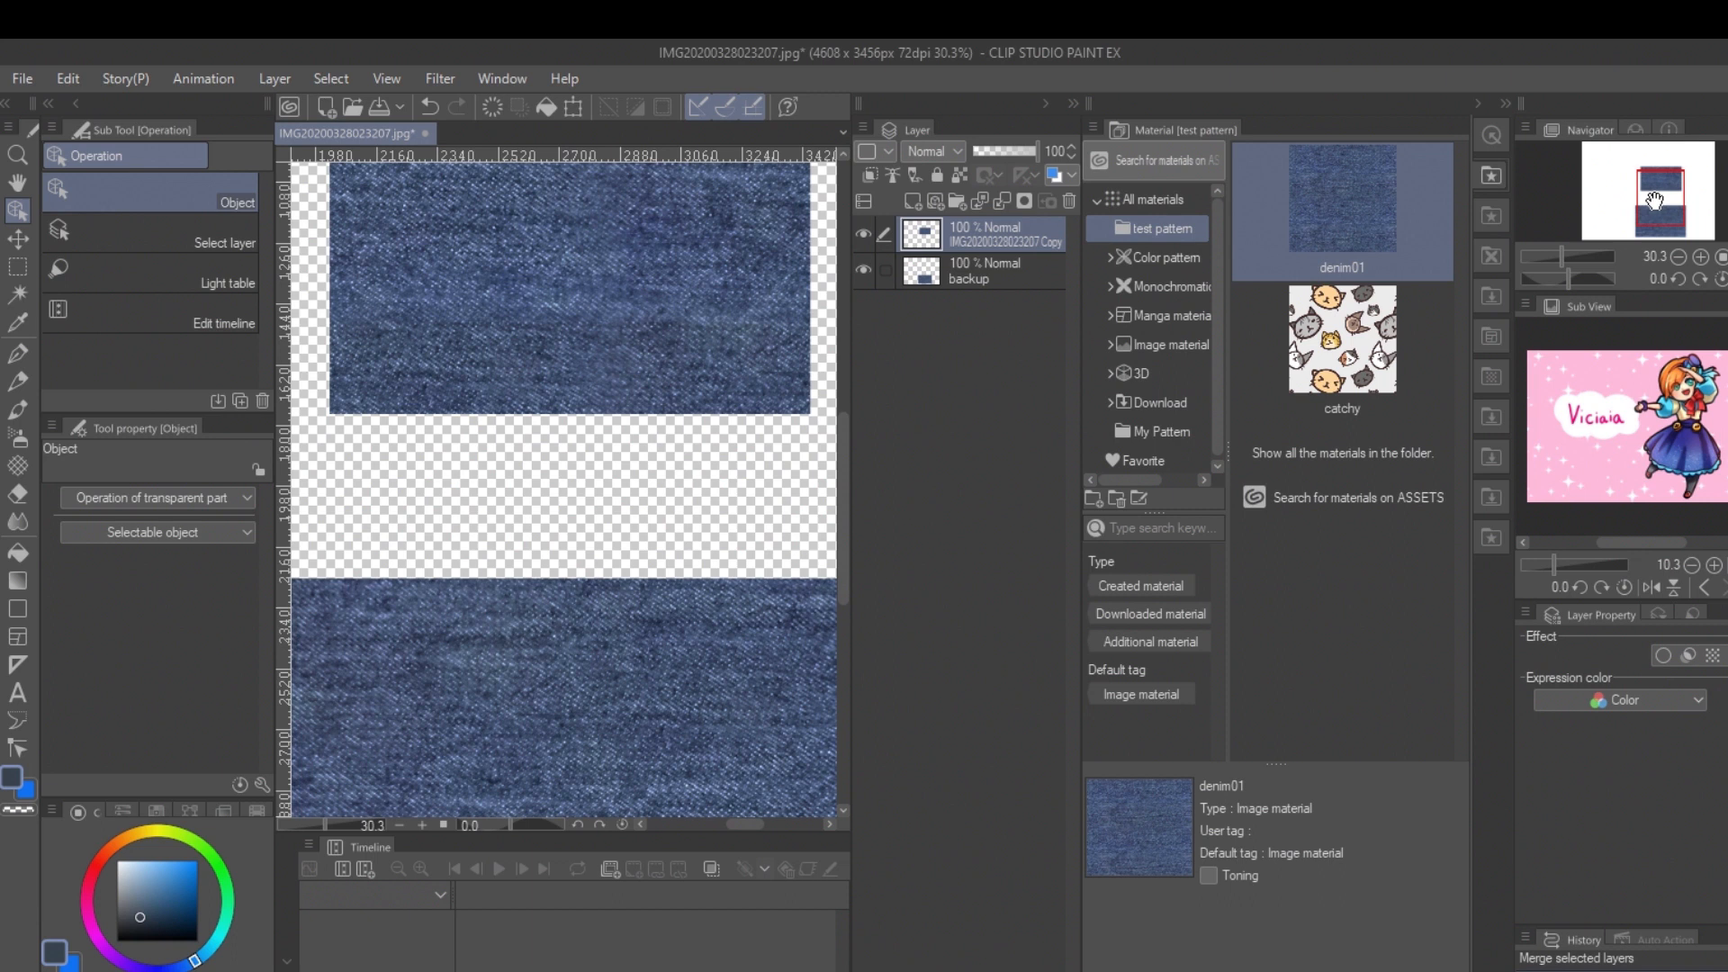
{"action": "left_click", "coordinate": [1678, 253]}
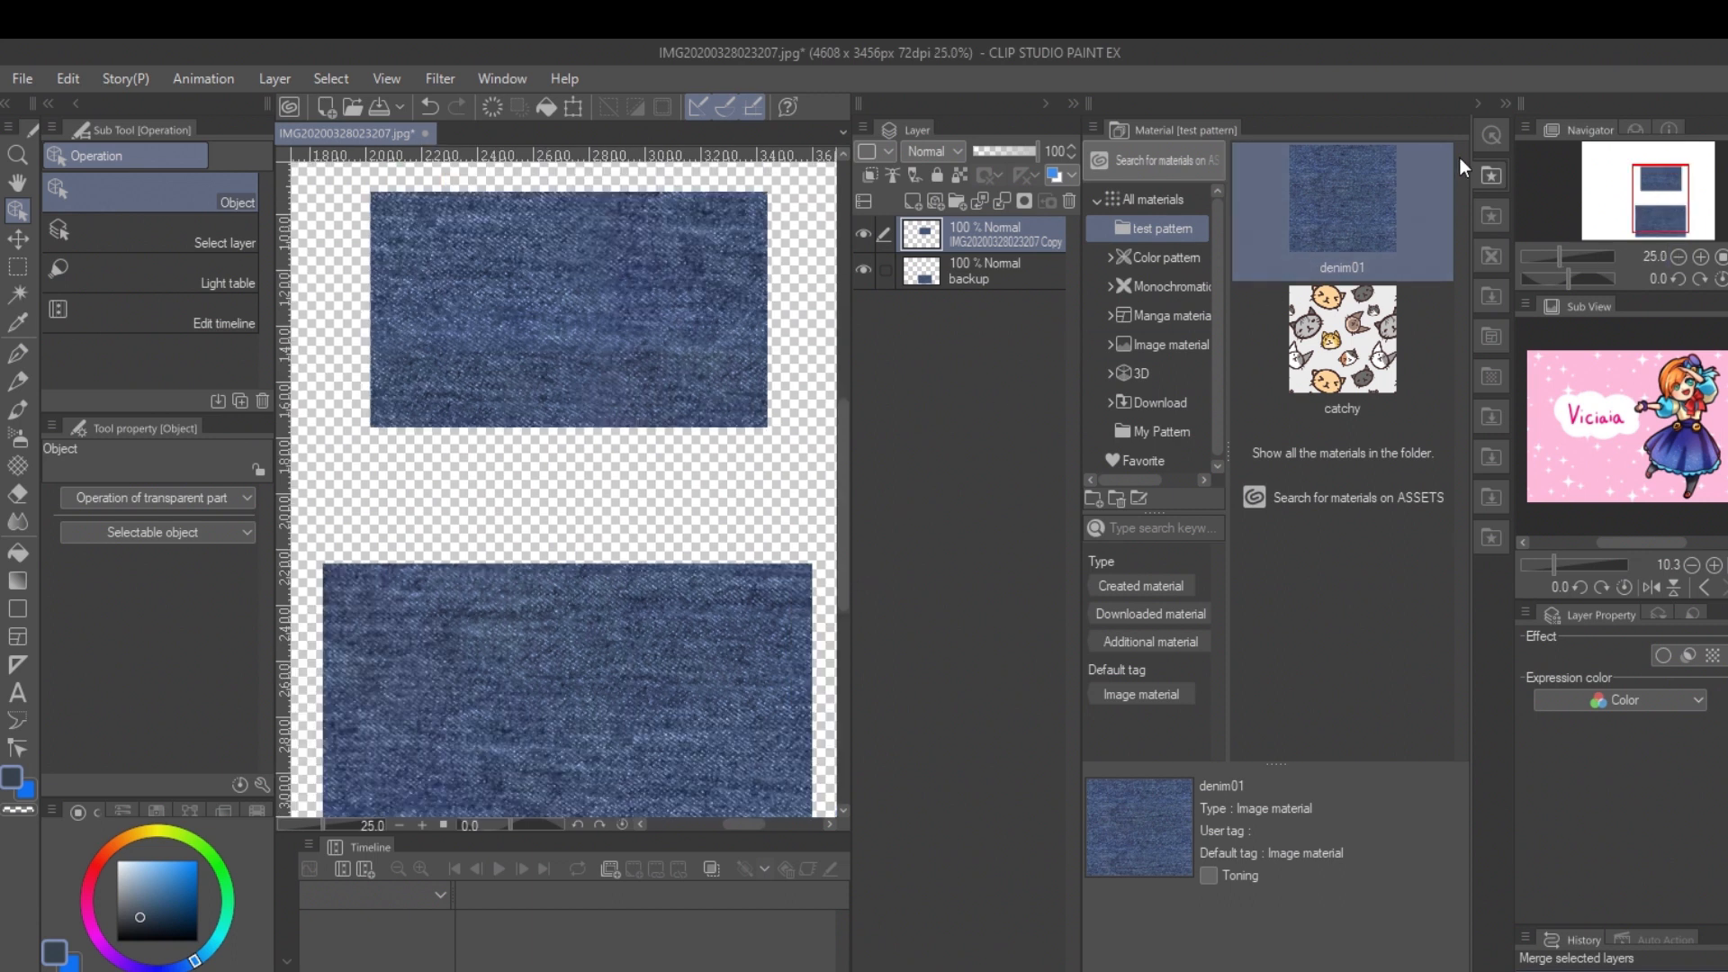
{"action": "left_click", "coordinate": [1477, 105]}
{"action": "left_click_drag", "start_coordinate": [1234, 412], "coordinate": [1227, 423]}
Step: Sample clean denim from the backup layer with the Copy stamp and stamp it over the blended seams of the upper piece
{"action": "left_click", "coordinate": [1350, 279]}
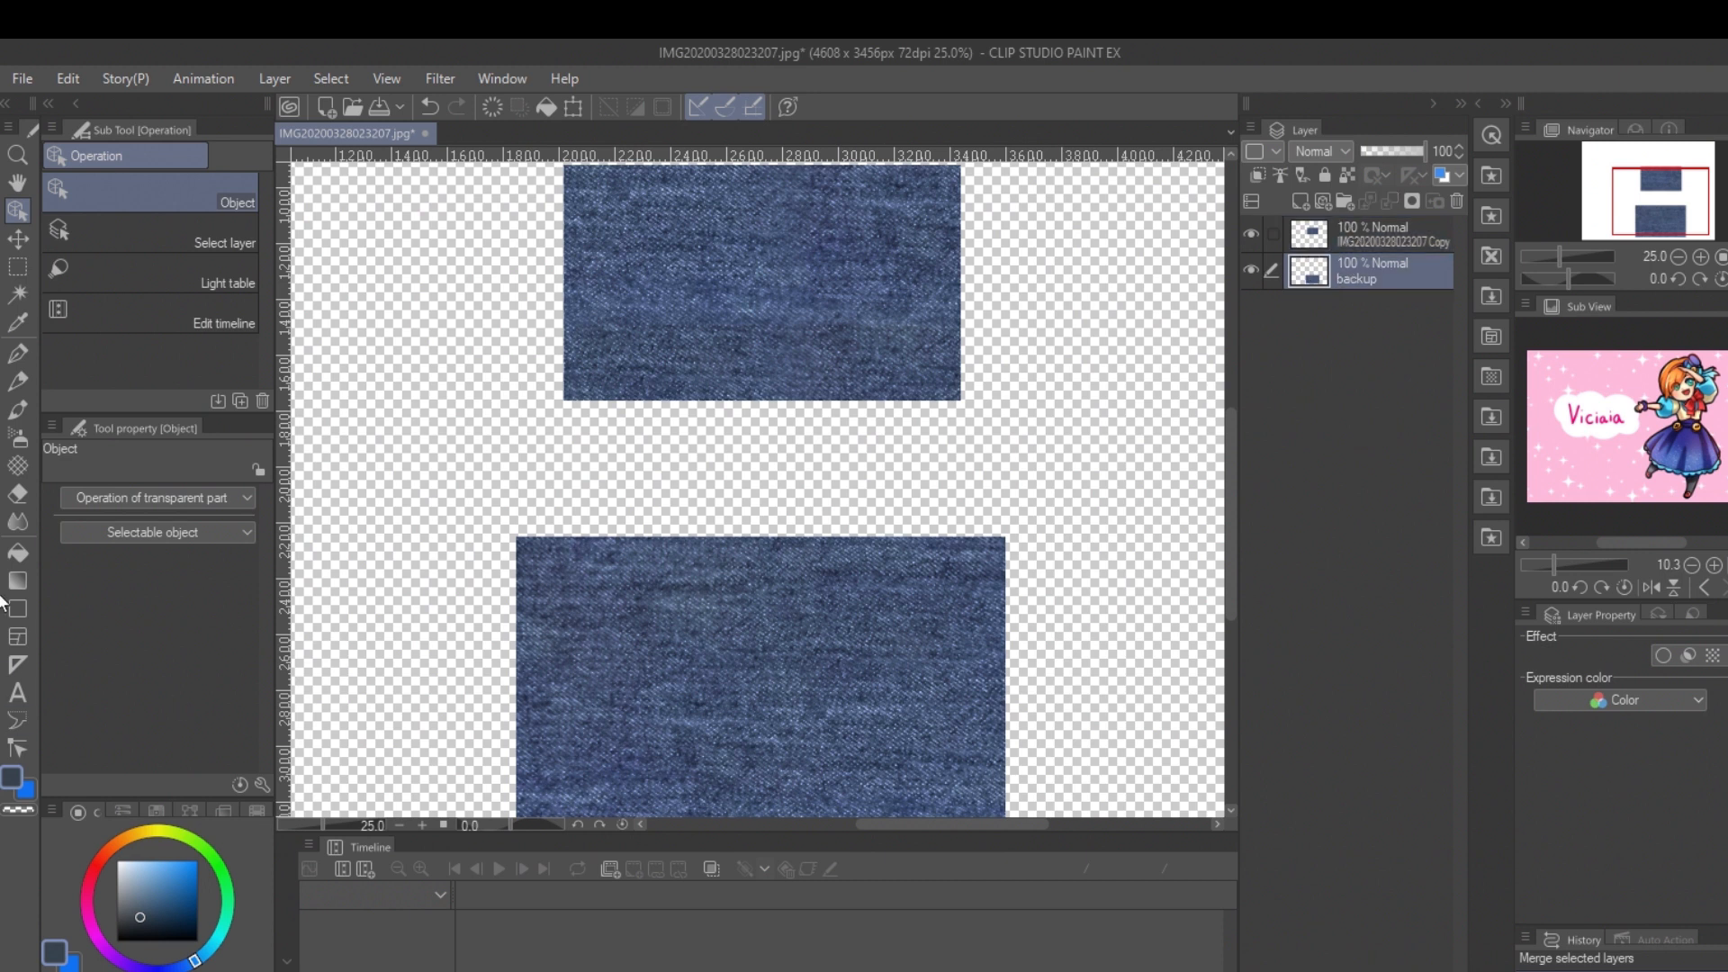
{"action": "left_click", "coordinate": [18, 520]}
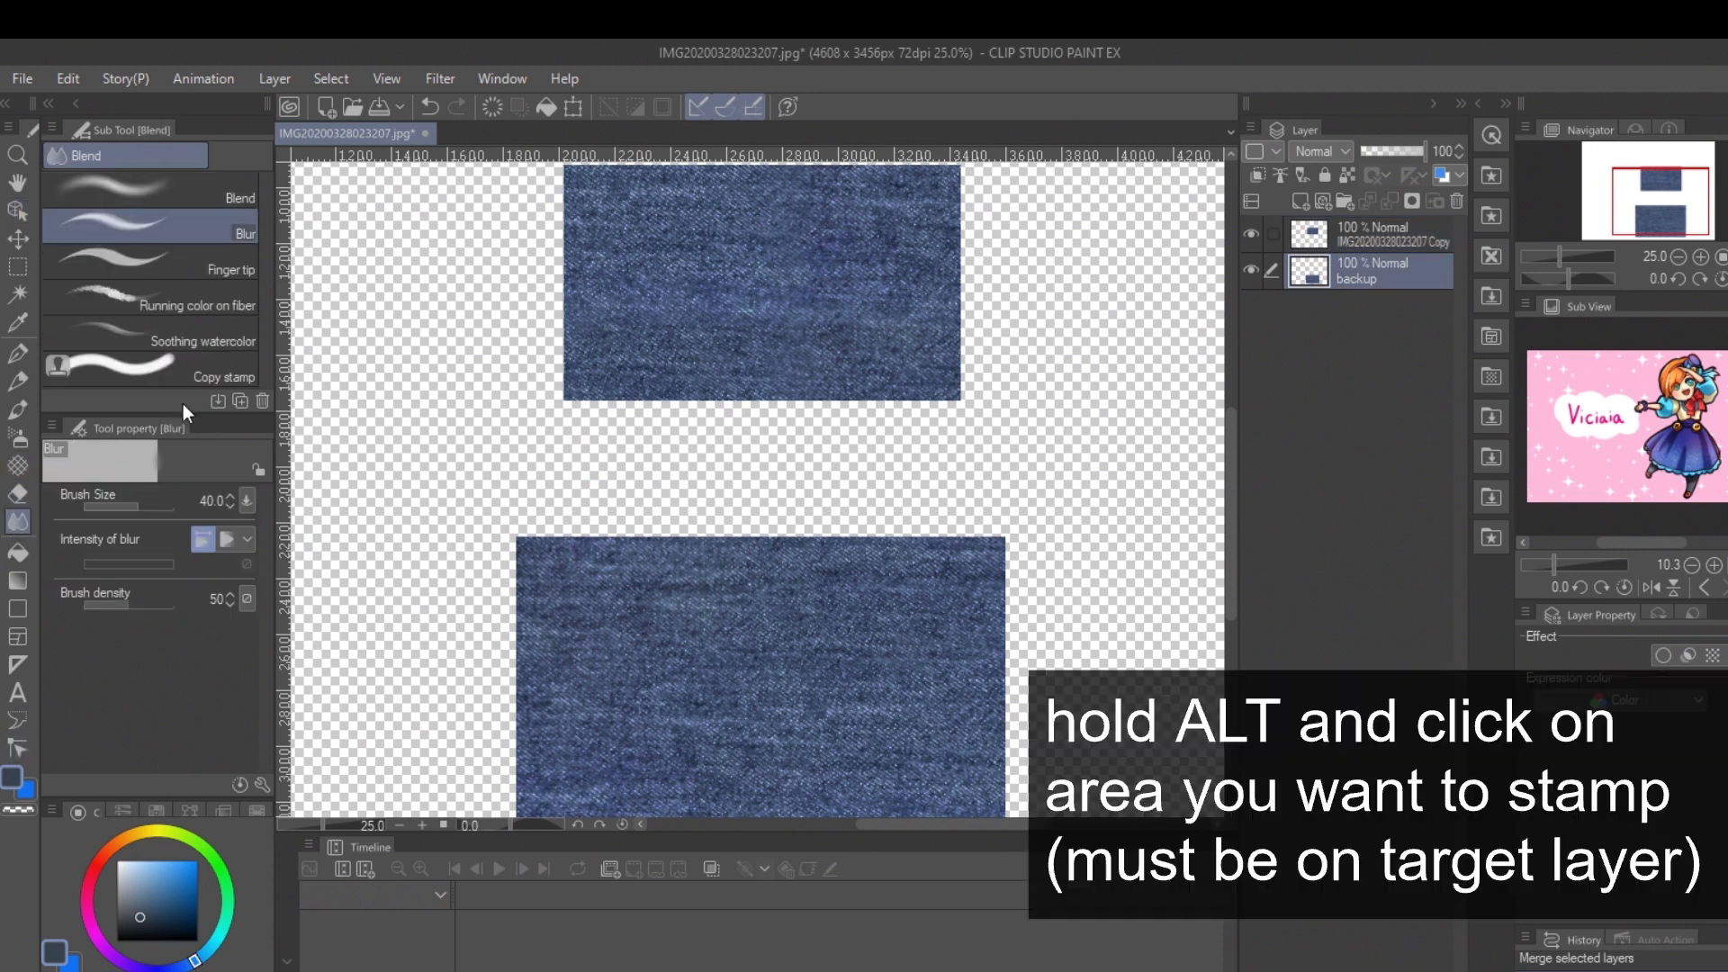
{"action": "left_click", "coordinate": [200, 374]}
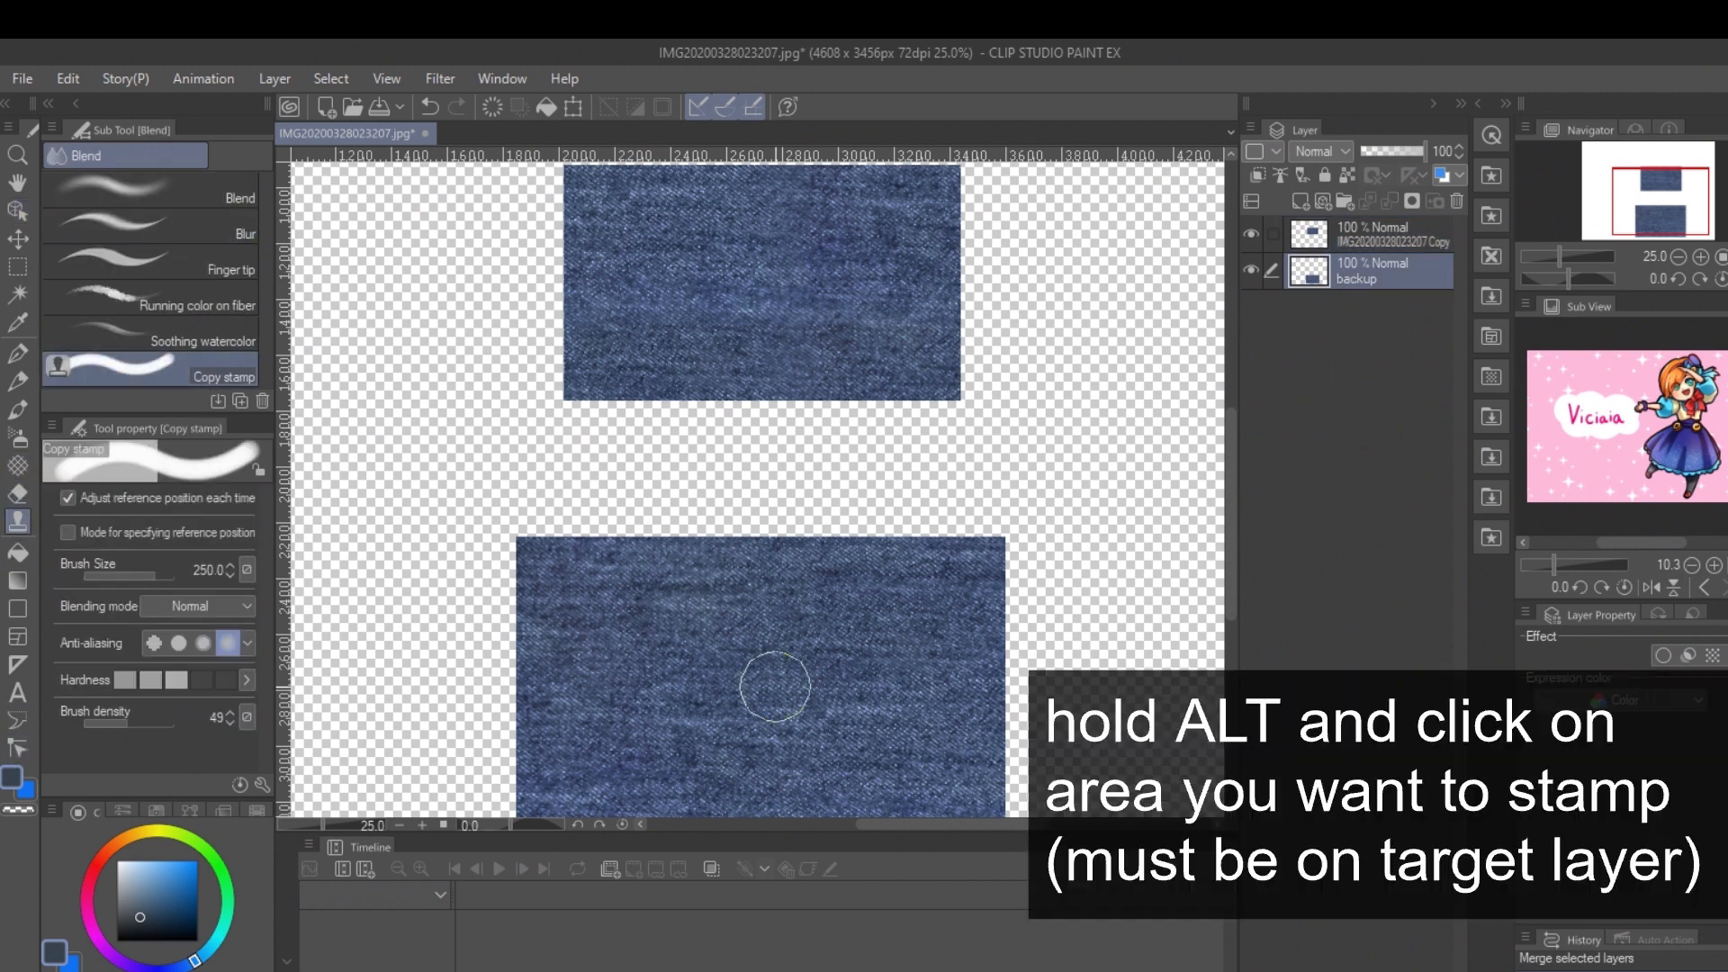
{"action": "left_click", "coordinate": [1323, 241]}
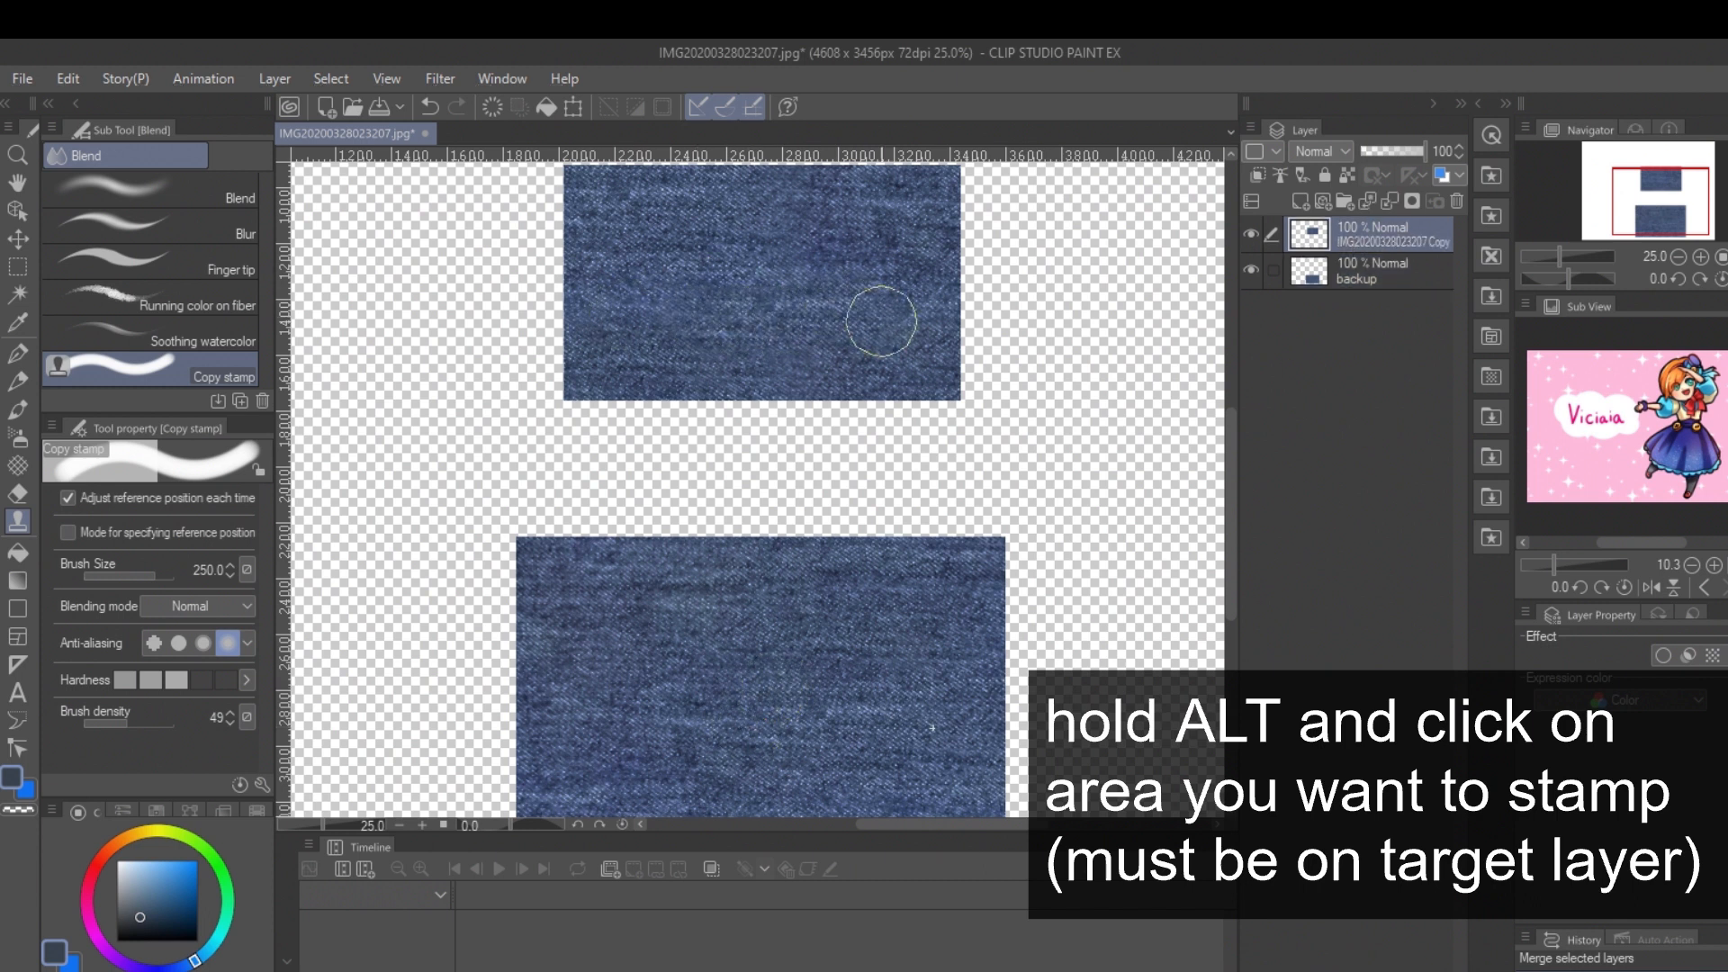
{"action": "mouse_move", "coordinate": [768, 332]}
{"action": "left_mouse_down"}
{"action": "mouse_move", "coordinate": [670, 285]}
{"action": "mouse_move", "coordinate": [819, 246]}
{"action": "mouse_move", "coordinate": [788, 281]}
{"action": "mouse_move", "coordinate": [829, 355]}
{"action": "left_mouse_up"}
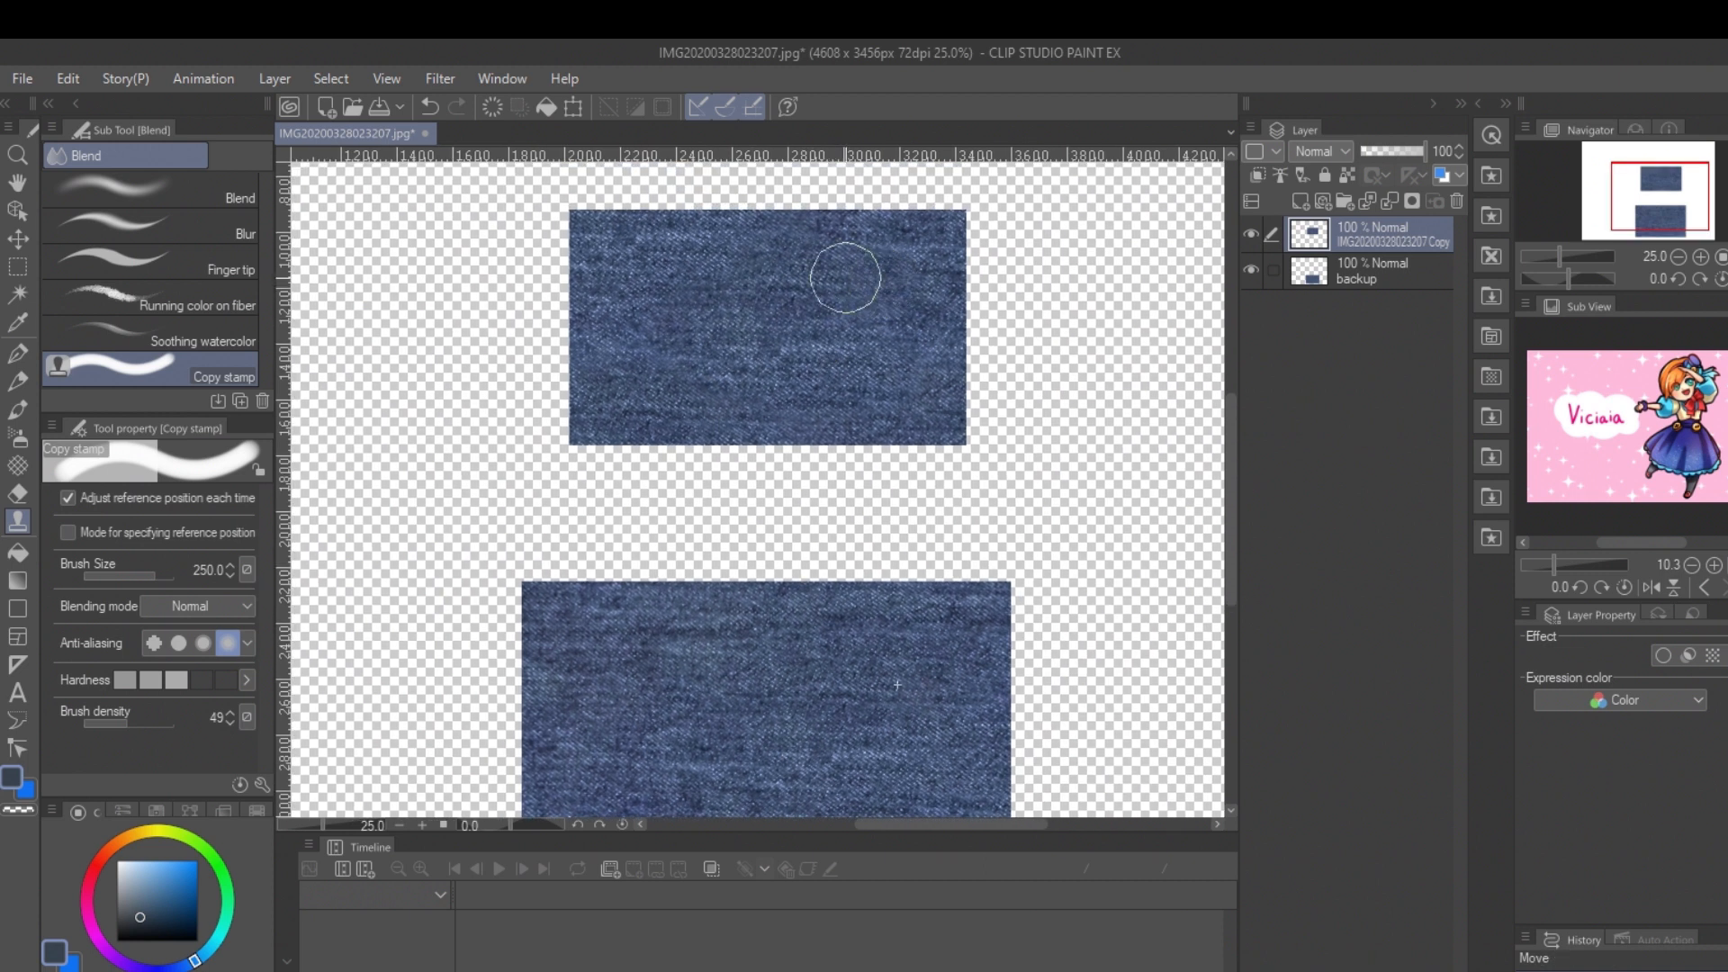
{"action": "left_click_drag", "start_coordinate": [776, 260], "coordinate": [718, 288]}
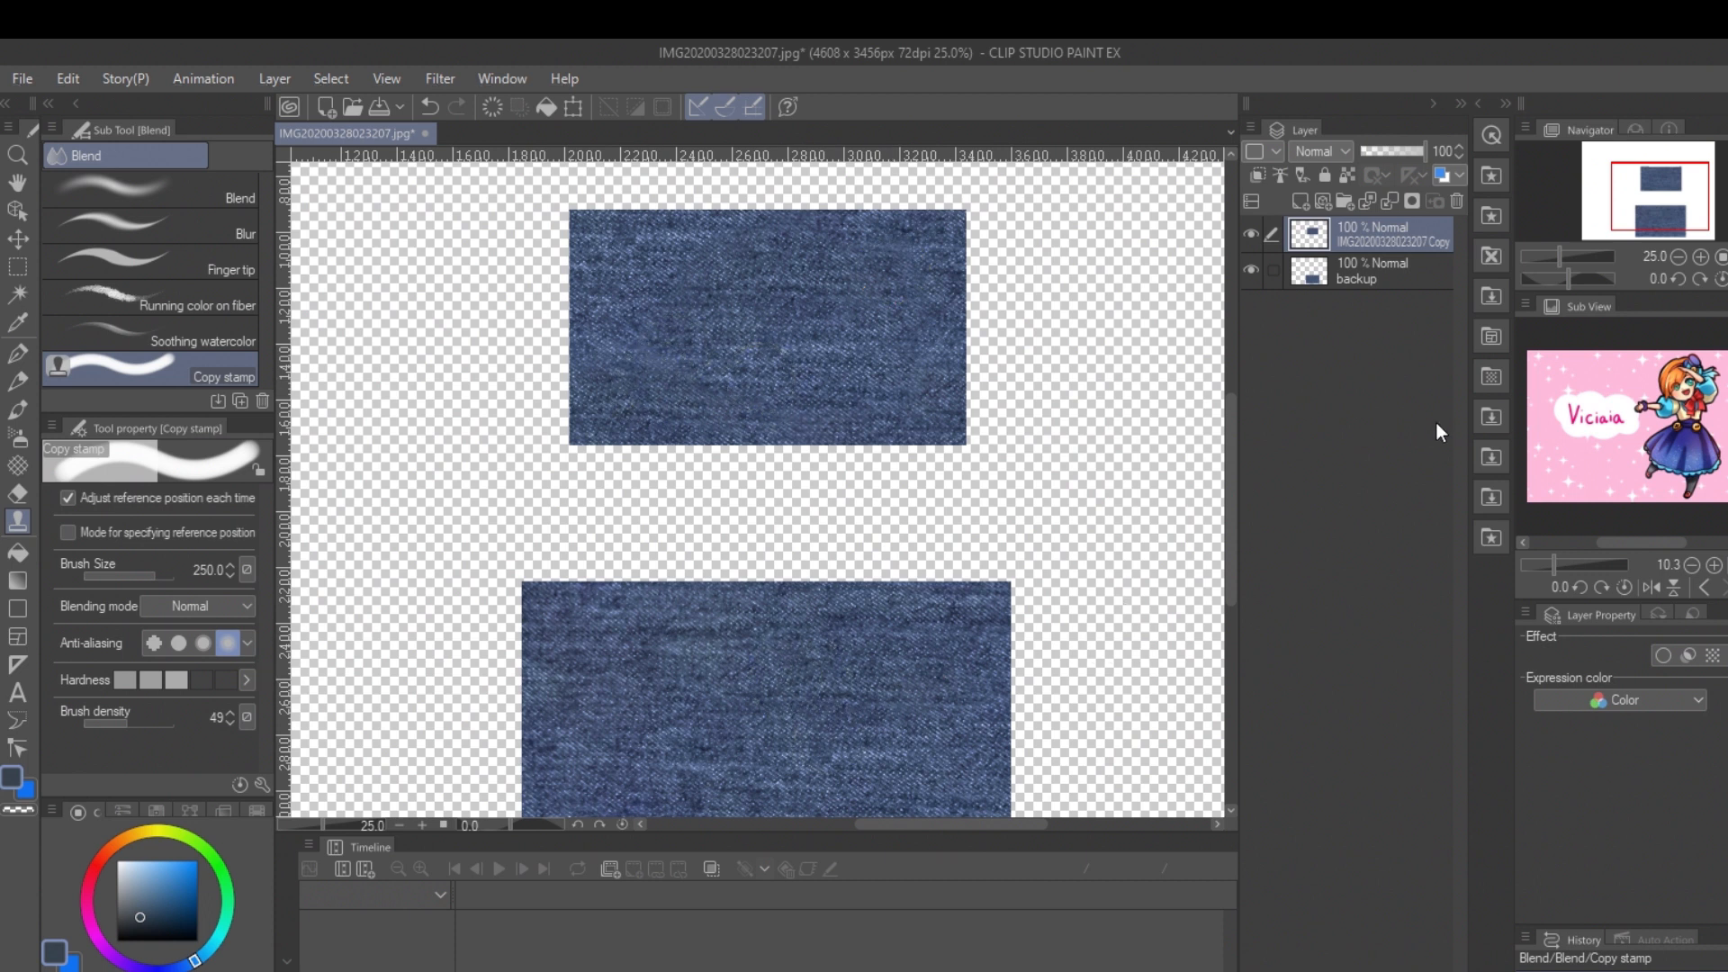
Step: Select the exact area of the upper denim piece and register it as an image material named denim 2 in the test pattern folder
{"action": "left_click", "coordinate": [1390, 256]}
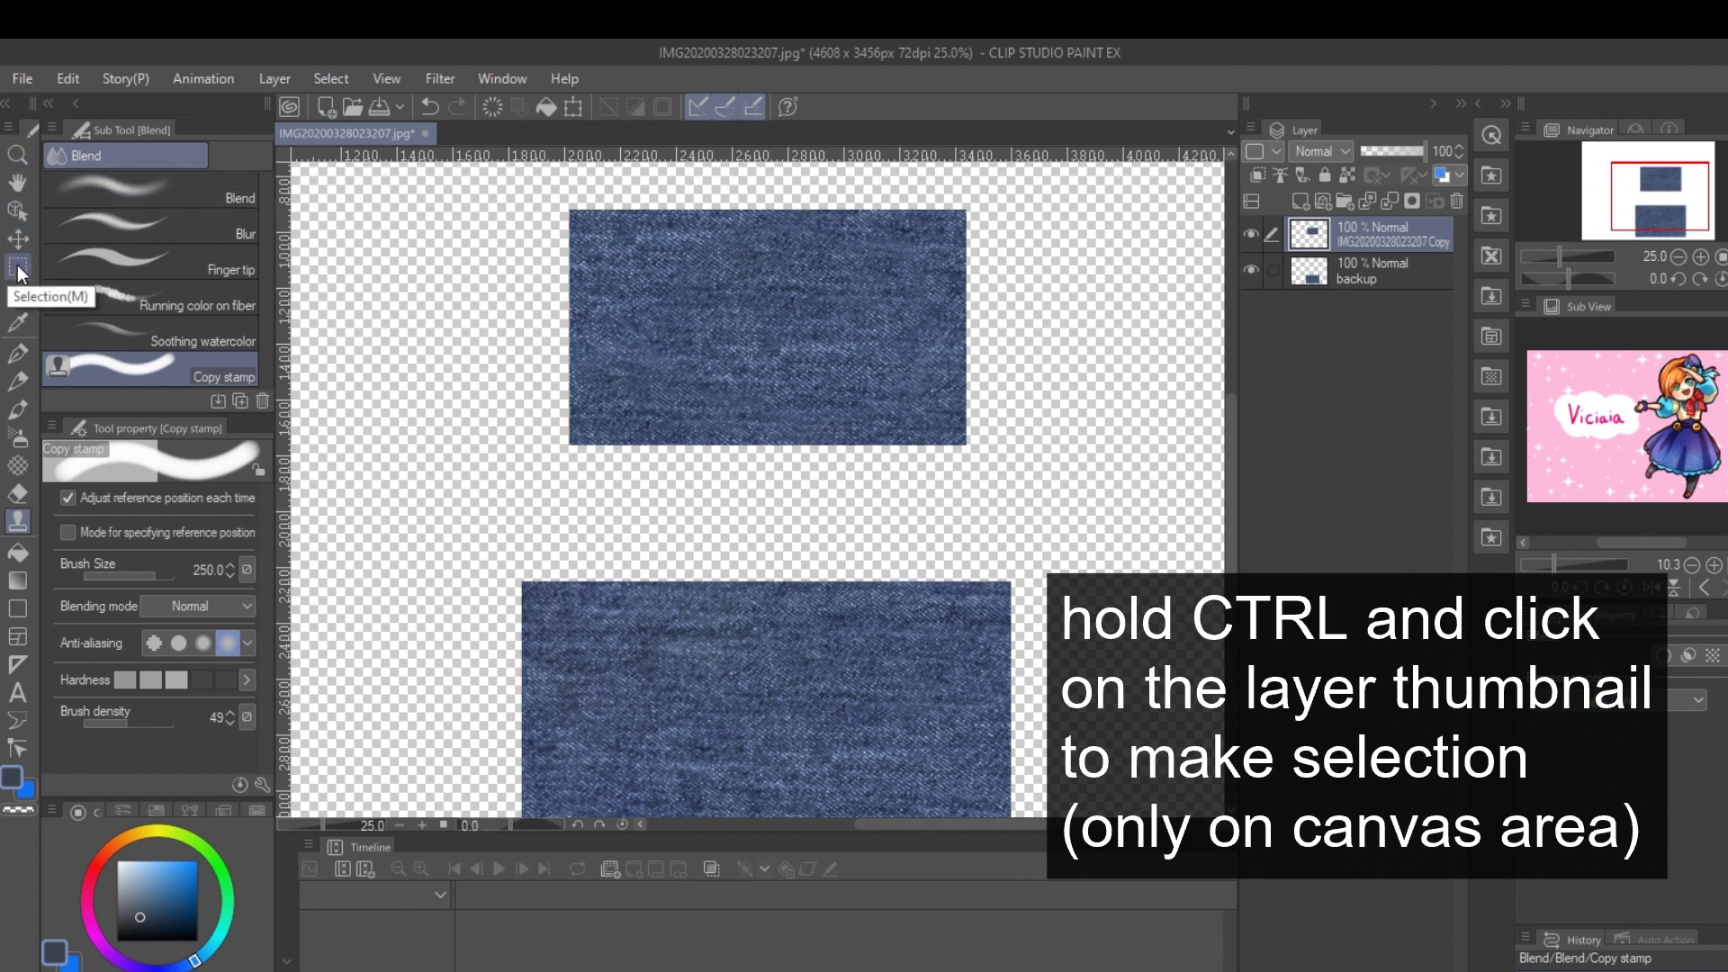
{"action": "left_click", "coordinate": [1310, 236], "text": "ctrl"}
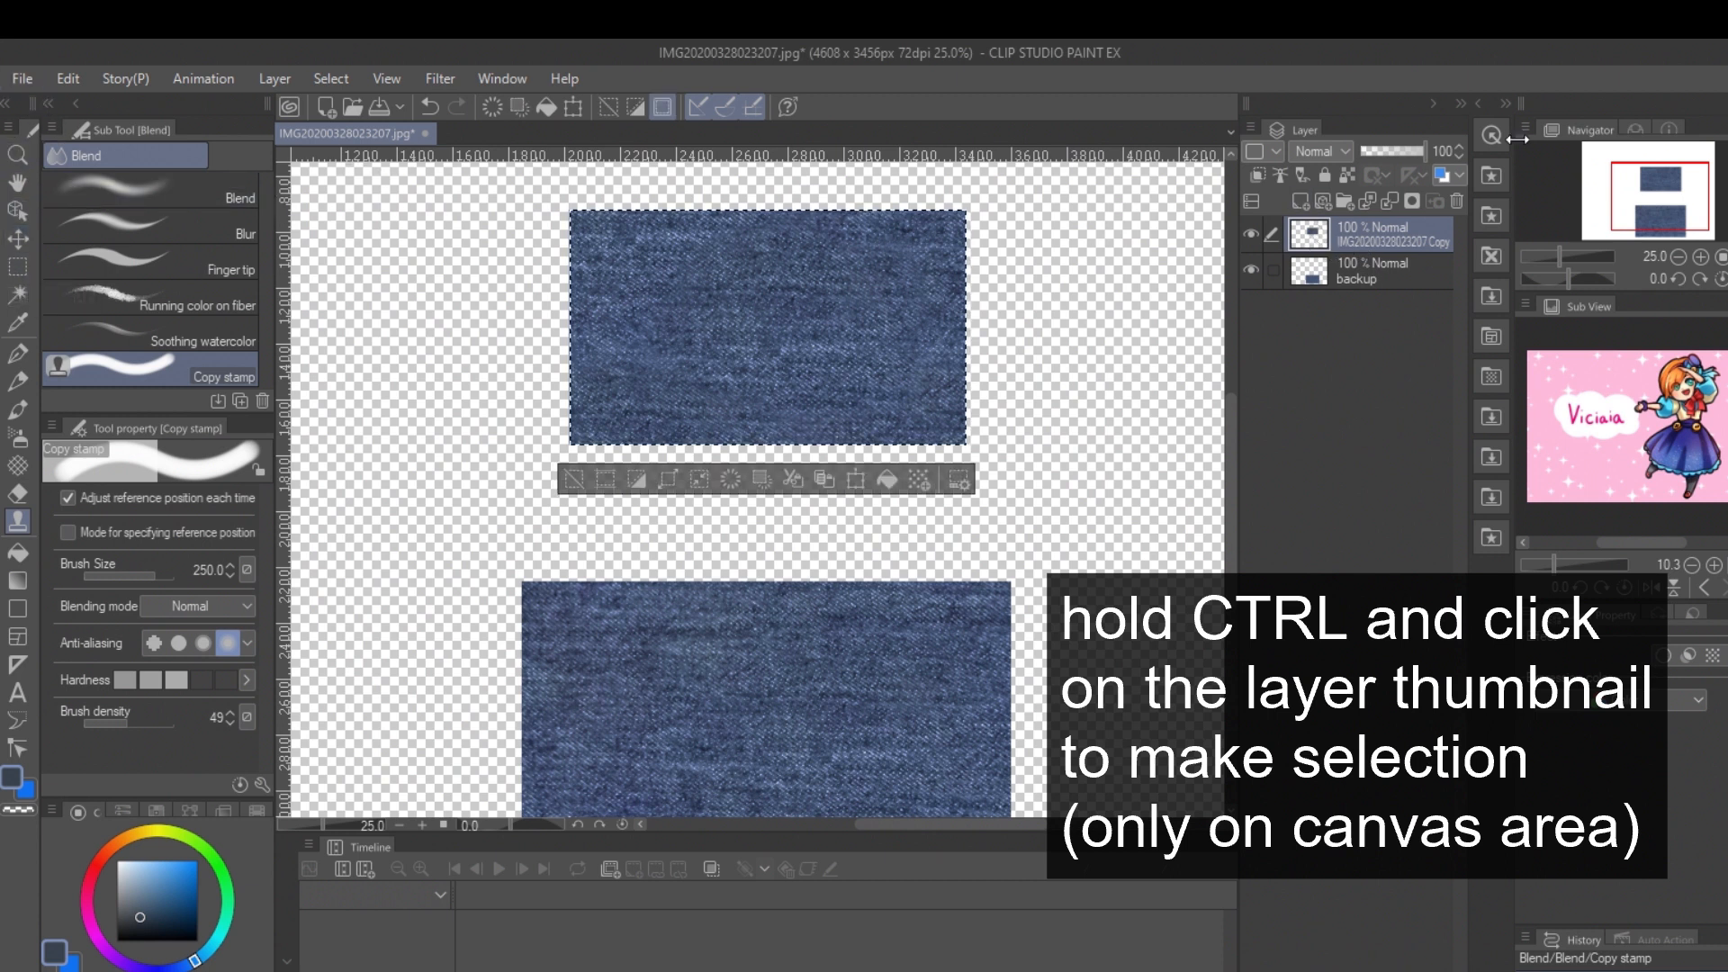
{"action": "left_click", "coordinate": [1478, 104]}
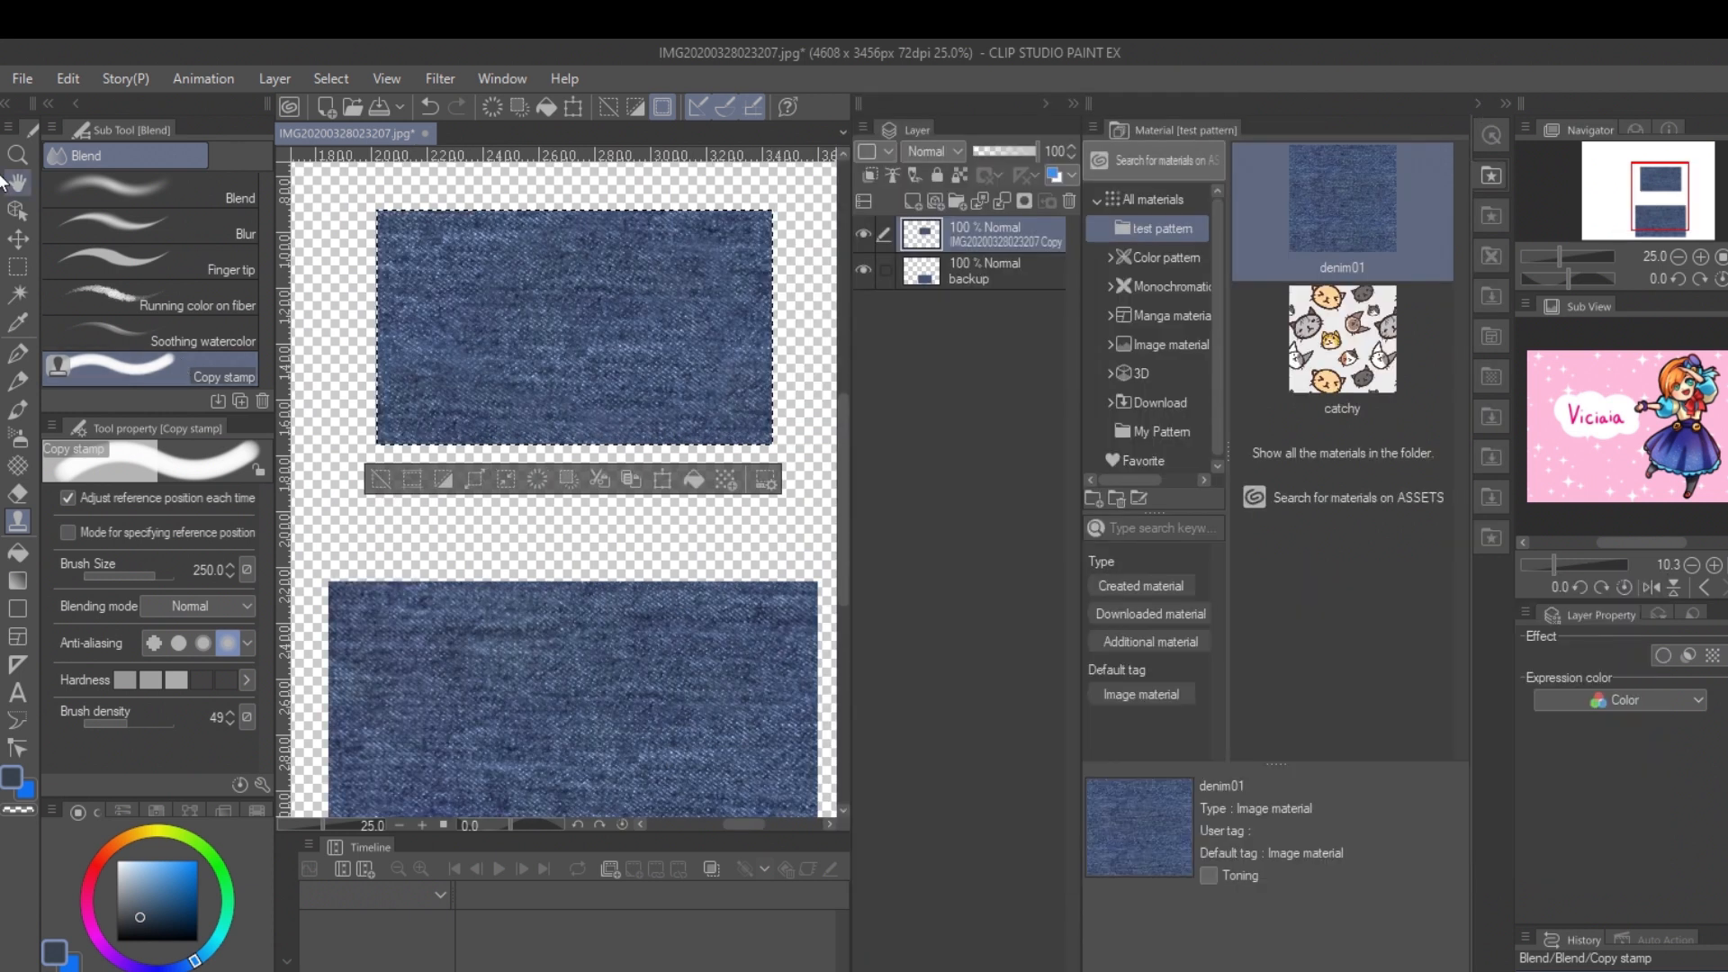
{"action": "left_click", "coordinate": [57, 78]}
{"action": "mouse_move", "coordinate": [117, 536]}
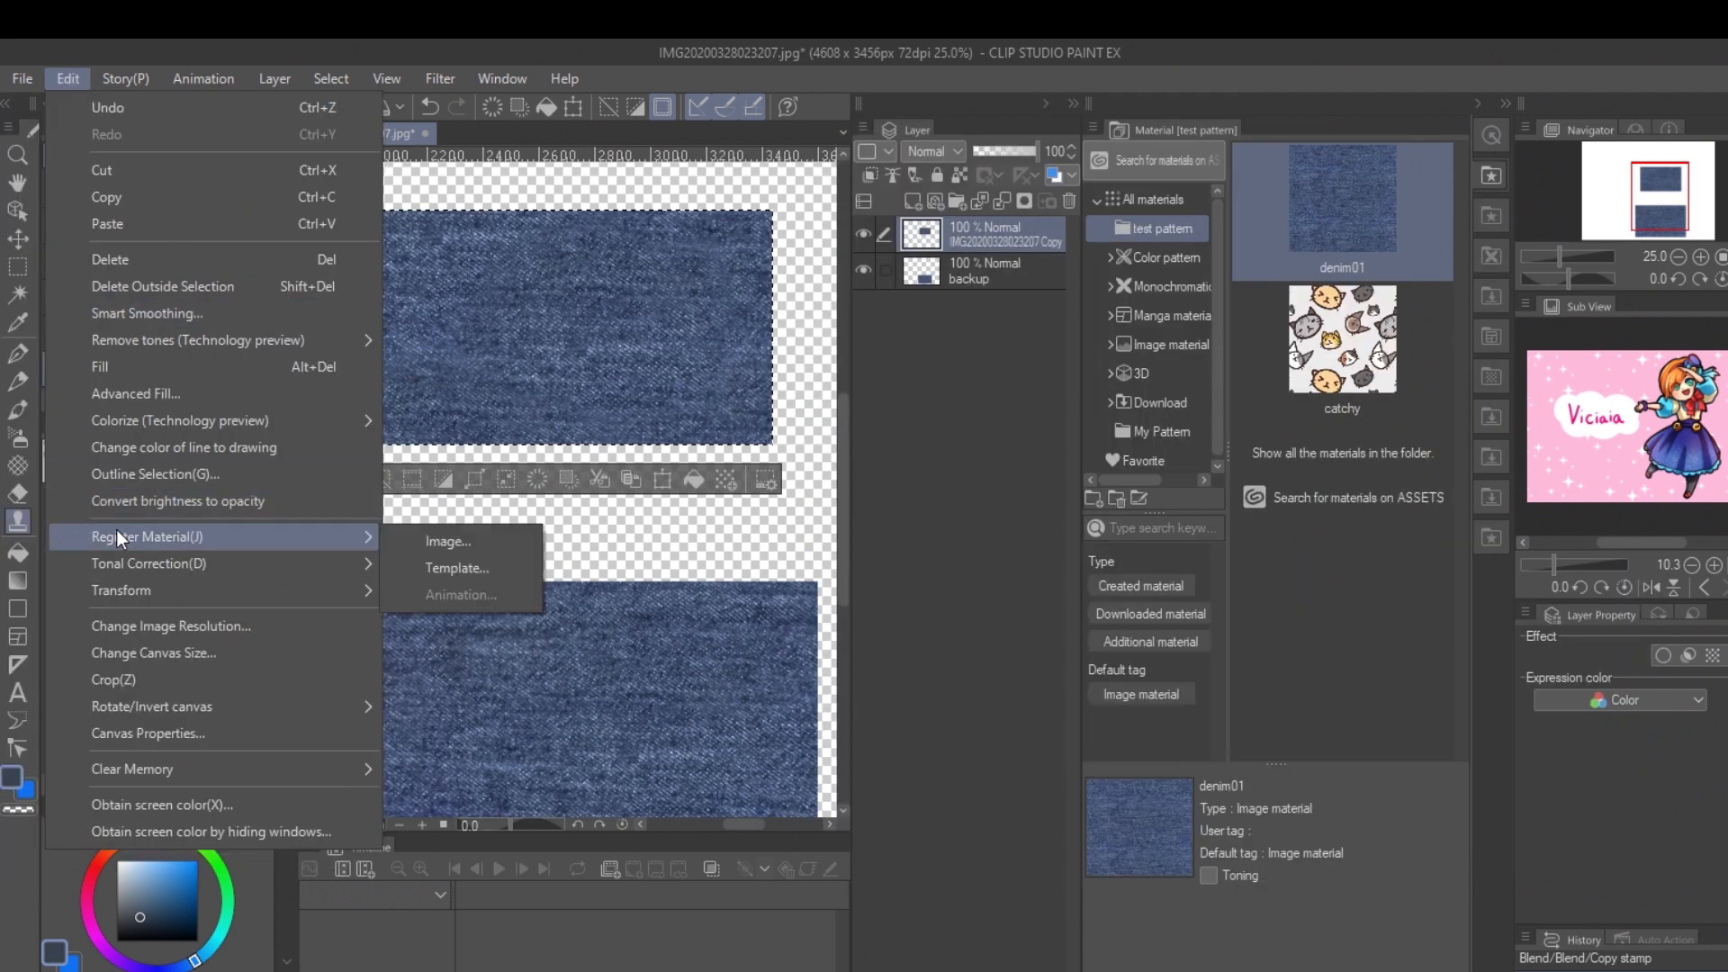
{"action": "left_click", "coordinate": [447, 536]}
{"action": "type", "text": "denim"}
{"action": "left_click", "coordinate": [997, 351]}
{"action": "left_click", "coordinate": [1013, 380]}
{"action": "left_click", "coordinate": [1325, 326]}
Step: Create a new 2000 x 2000 px illustration and place the denim 2 material on it to check how it tiles
{"action": "left_click", "coordinate": [22, 78]}
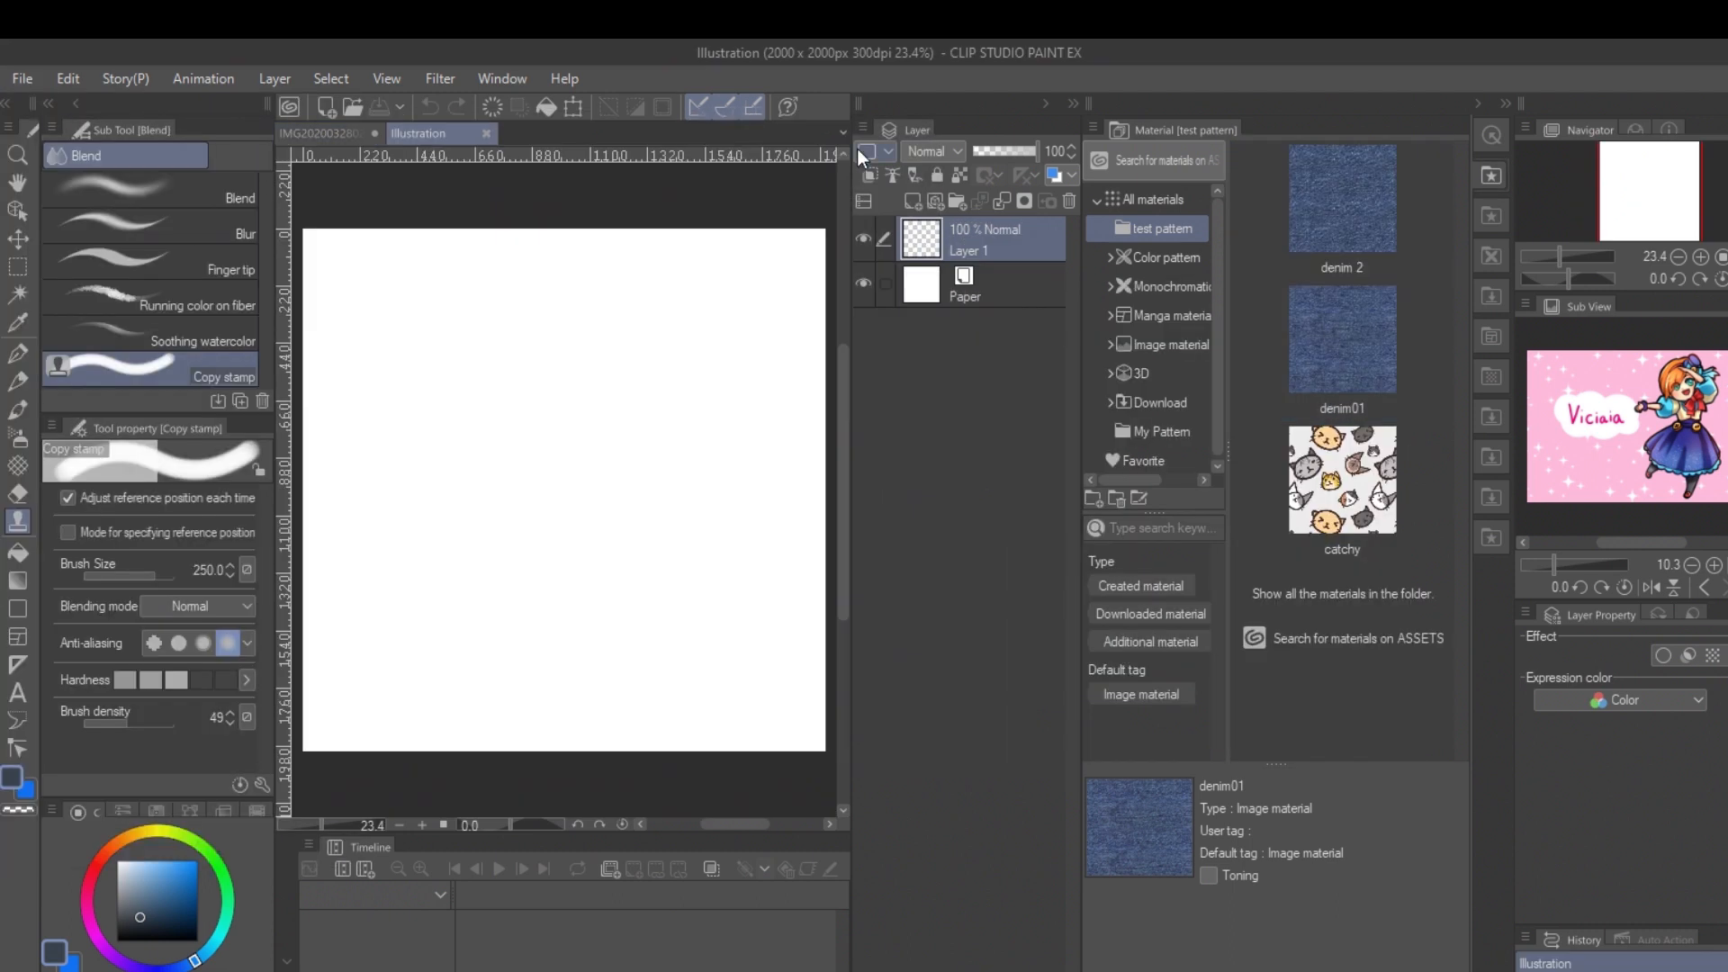
{"action": "left_click_drag", "start_coordinate": [1342, 198], "coordinate": [433, 414]}
{"action": "left_click", "coordinate": [981, 288]}
{"action": "scroll", "coordinate": [628, 574], "scroll_direction": "up", "scroll_amount": 4}
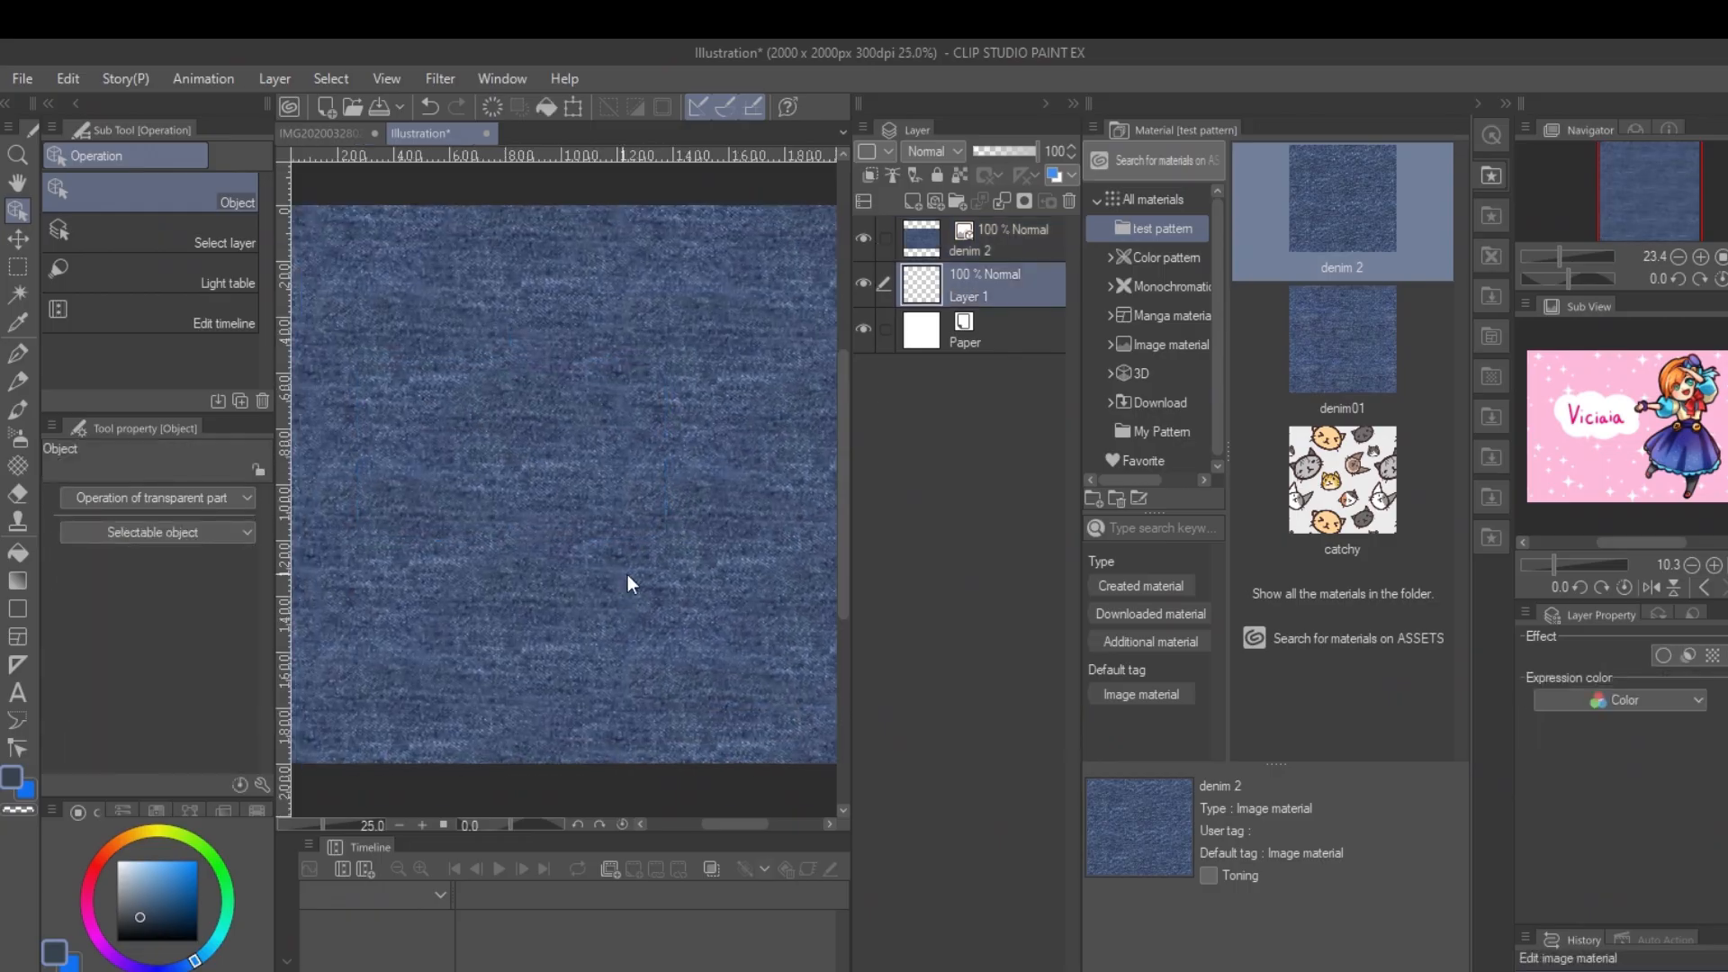
{"action": "left_click_drag", "start_coordinate": [1654, 193], "coordinate": [1635, 213]}
{"action": "left_click_drag", "start_coordinate": [1342, 339], "coordinate": [1621, 954]}
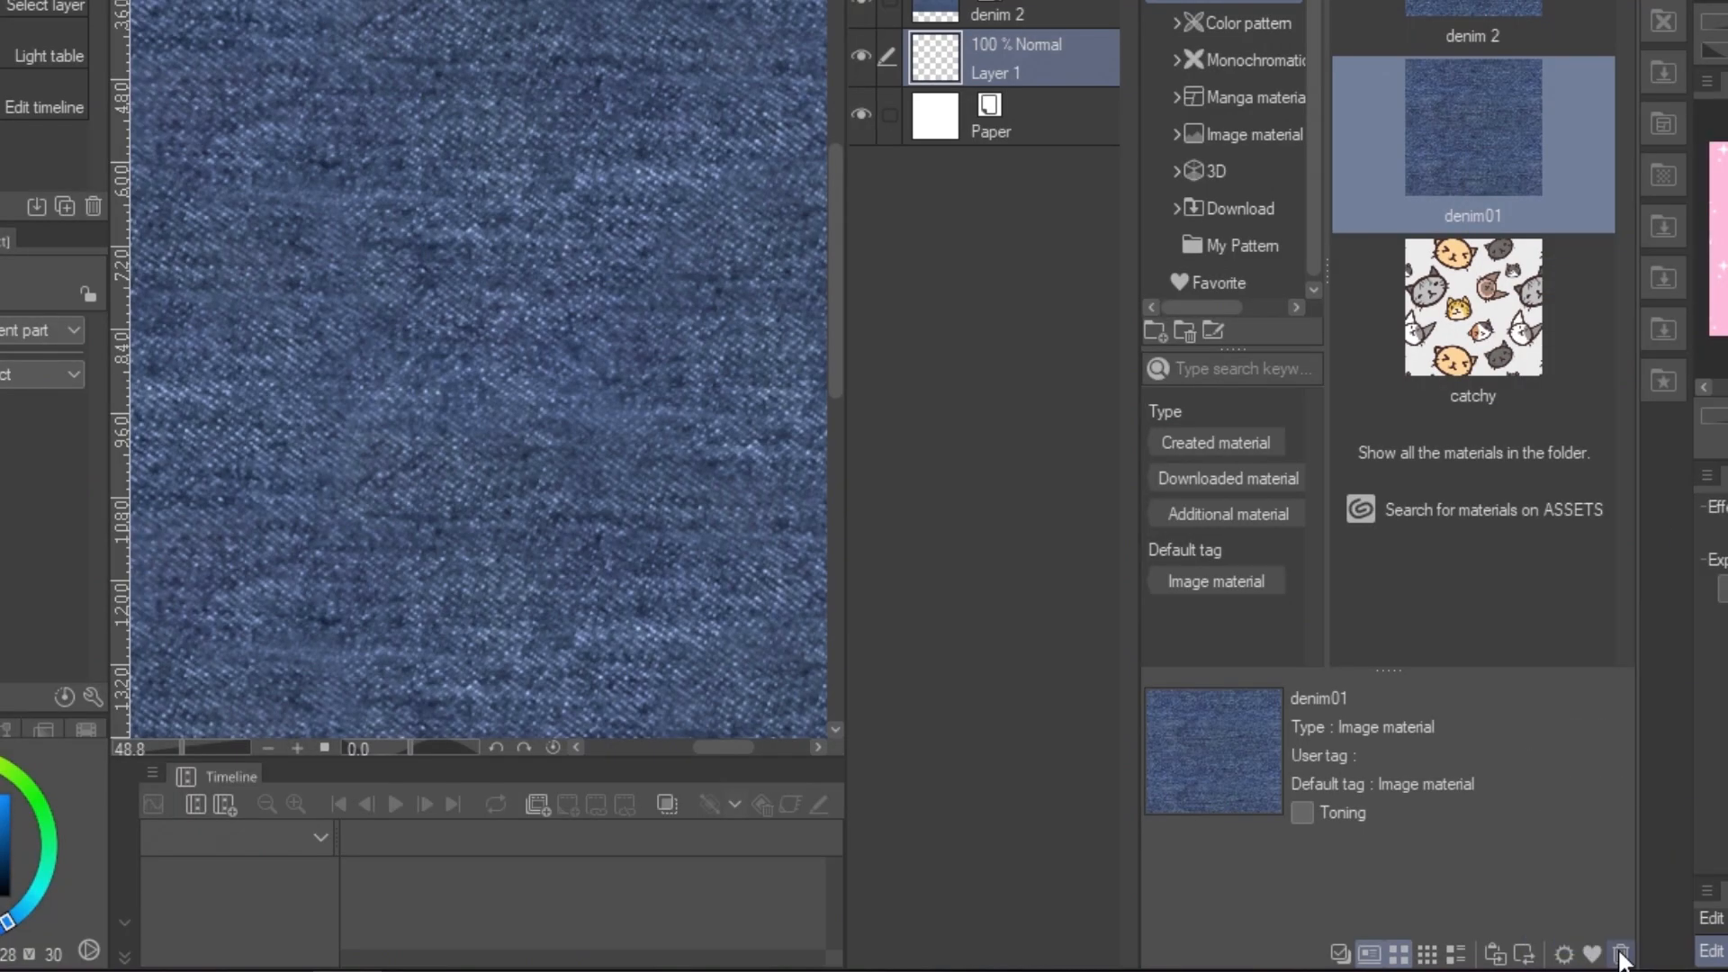
{"action": "left_click", "coordinate": [828, 243]}
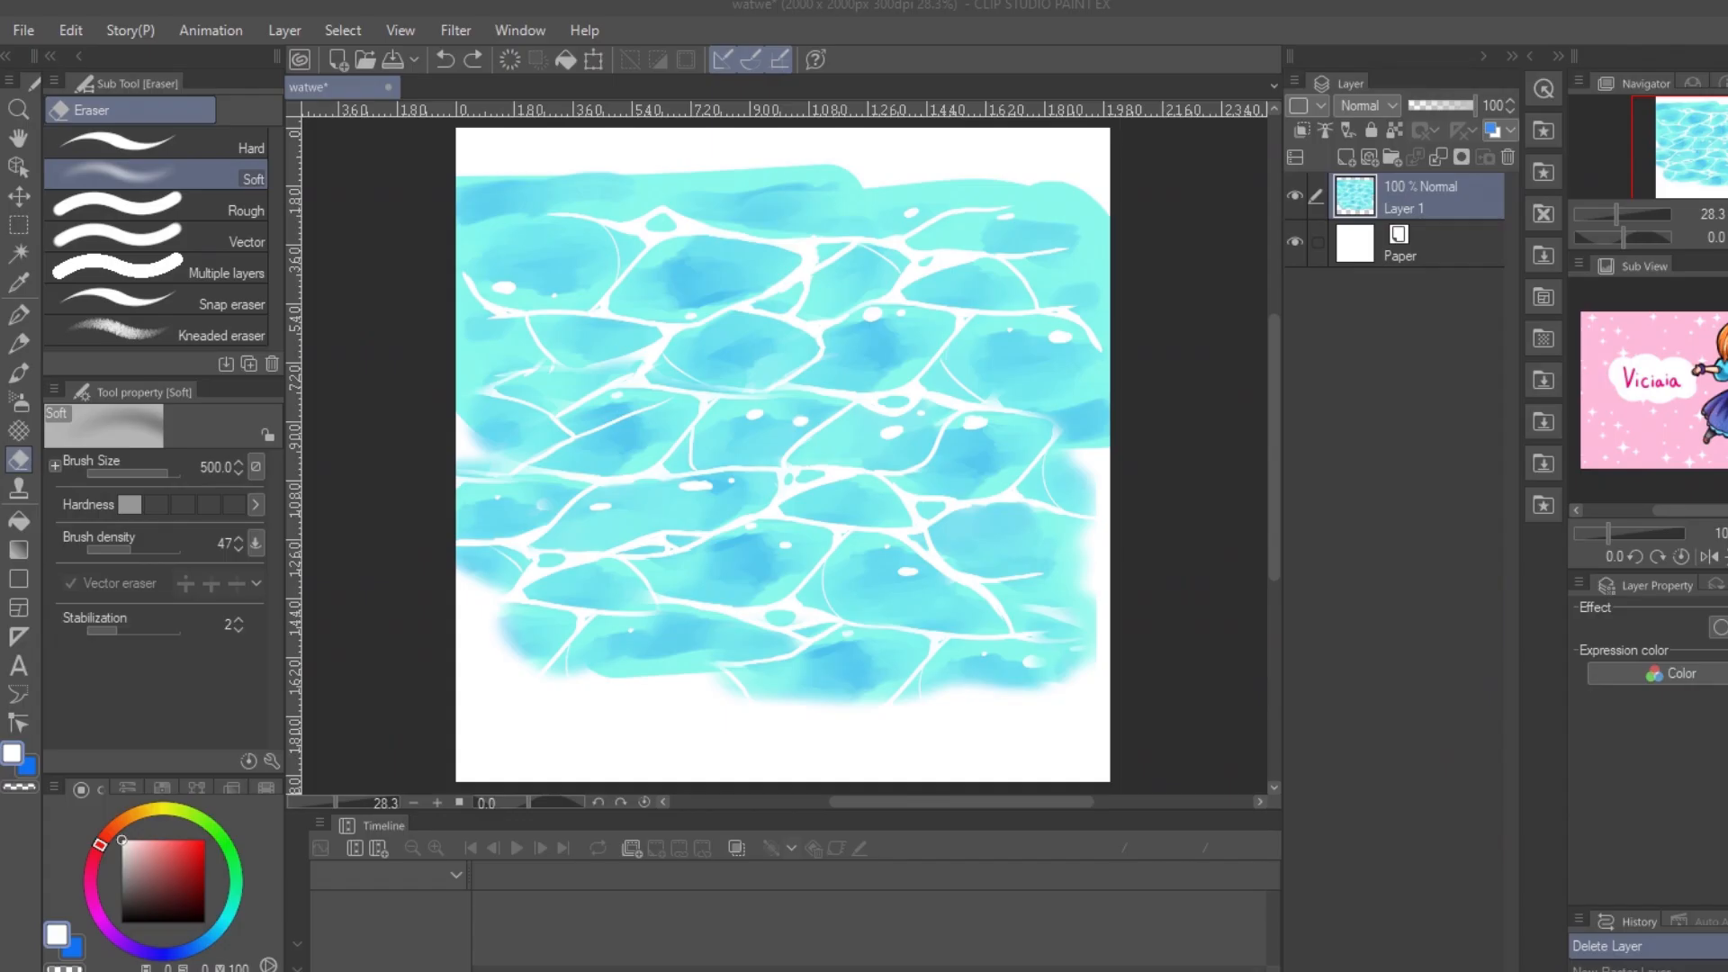
Step: Select the right half of the water painting with a rectangle and cut and paste it in place onto a new layer
{"action": "left_click", "coordinate": [18, 227]}
{"action": "left_click_drag", "start_coordinate": [766, 130], "coordinate": [1240, 754]}
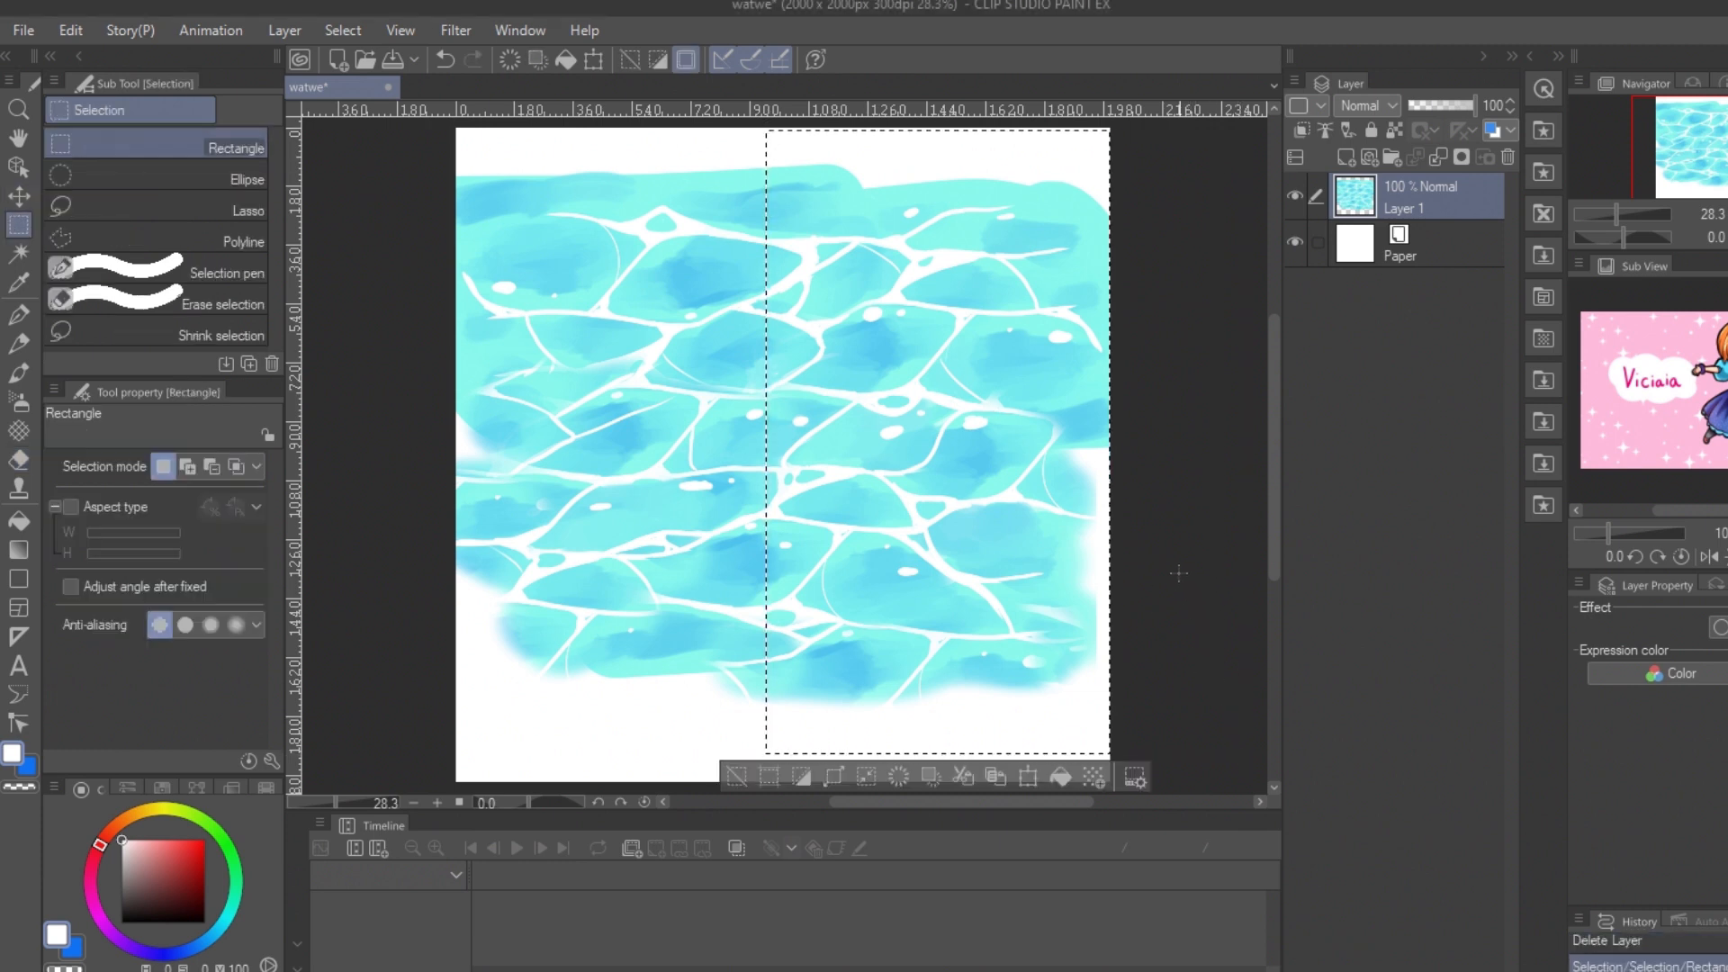
{"action": "key", "text": "ctrl+x"}
{"action": "key", "text": "ctrl+v"}
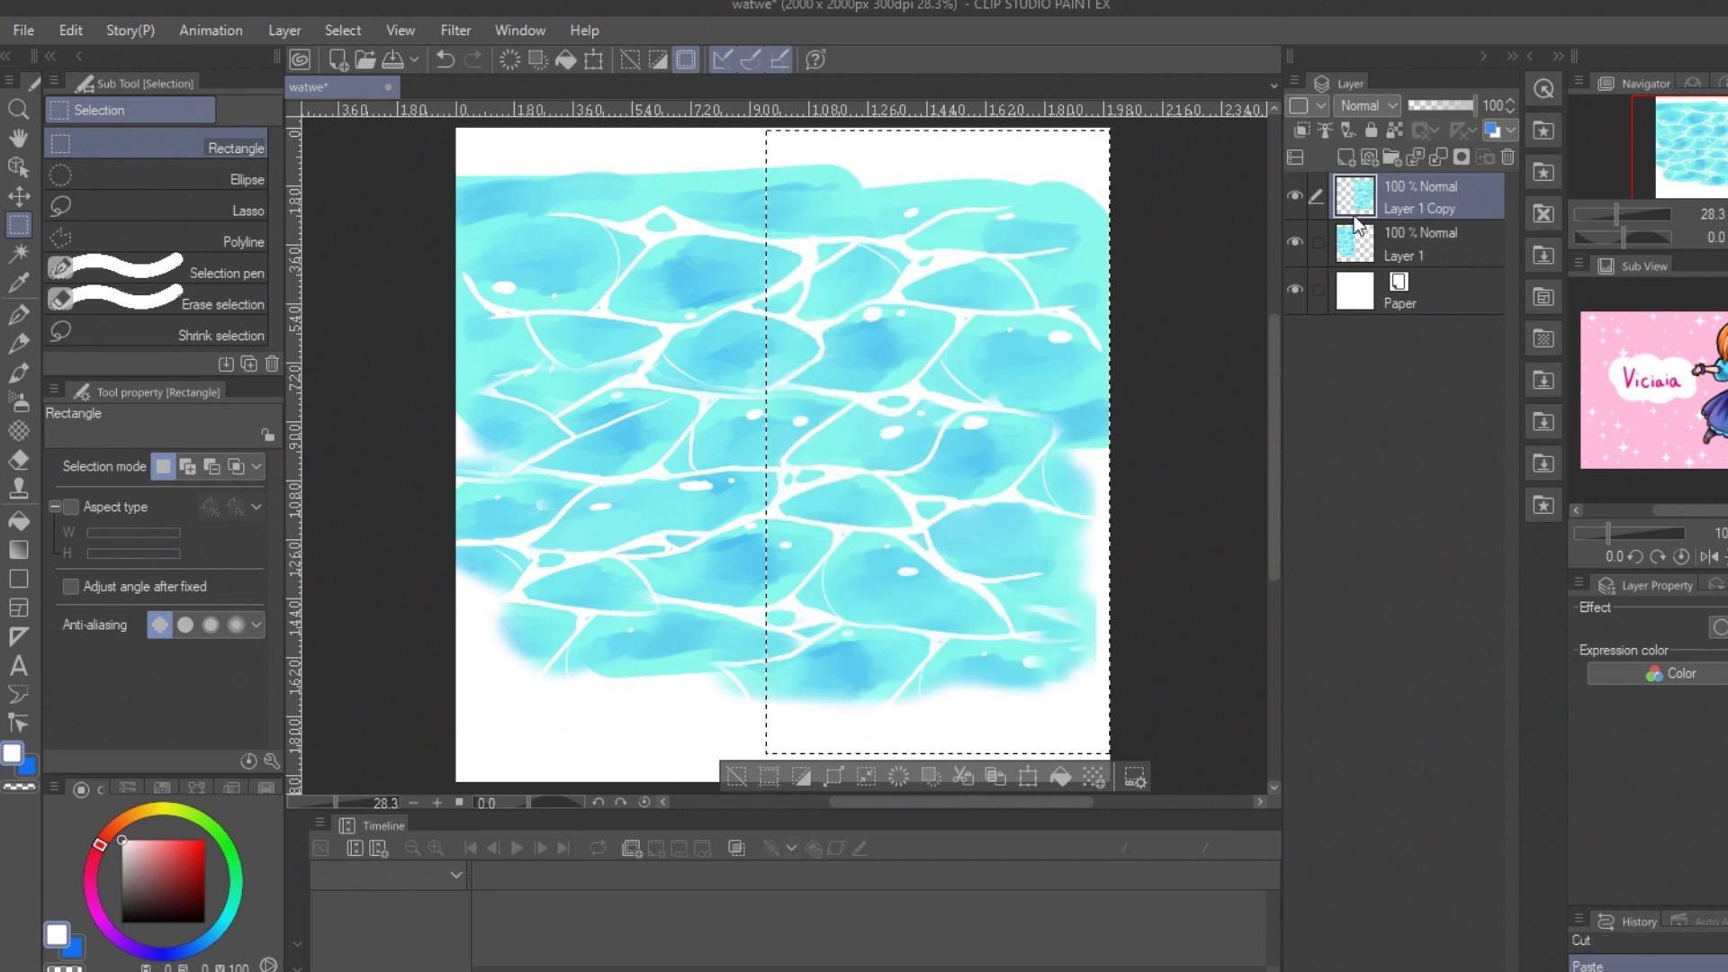
Step: Swap the two water halves sideways so their painted outer edges overlap in the middle, and remove the selection
{"action": "left_click", "coordinate": [18, 196]}
{"action": "left_click_drag", "start_coordinate": [903, 340], "coordinate": [635, 339]}
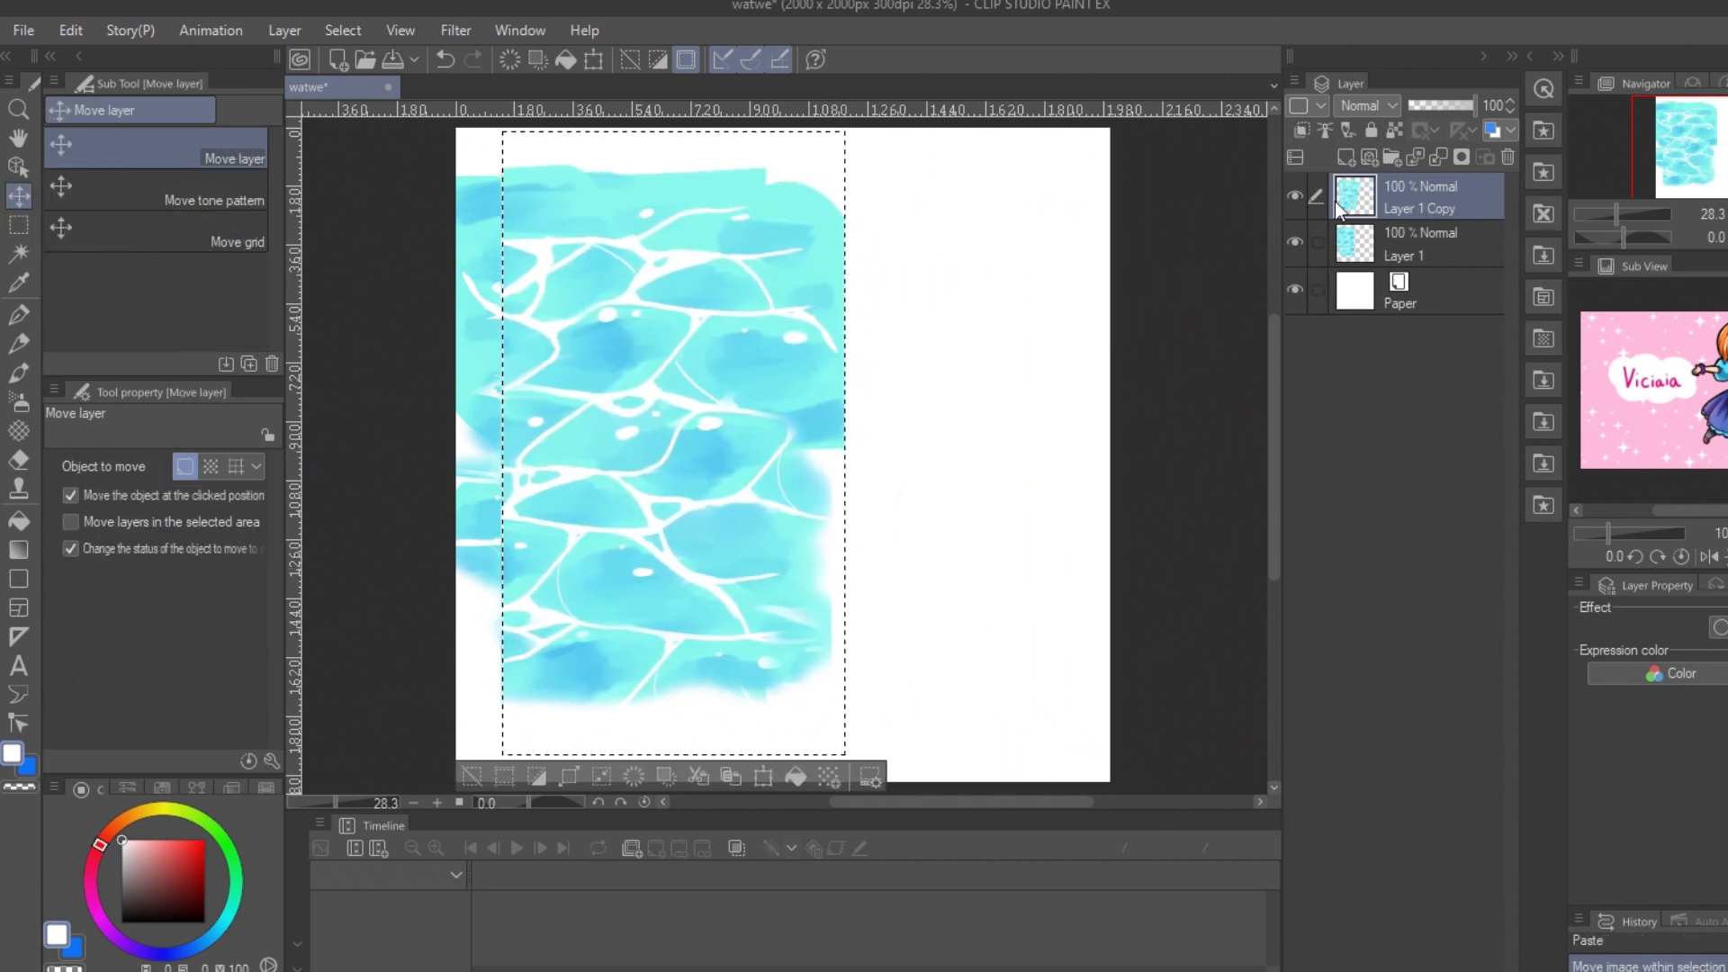
{"action": "left_click", "coordinate": [1413, 240]}
{"action": "left_click", "coordinate": [84, 496]}
{"action": "left_click", "coordinate": [472, 370]}
{"action": "key", "text": "ctrl+d"}
{"action": "left_click_drag", "start_coordinate": [477, 376], "coordinate": [769, 387]}
Step: Blend the vertical seam between the water halves by erasing the overlapping edge of Layer 1 Copy with the Soft eraser
{"action": "left_click", "coordinate": [1417, 200]}
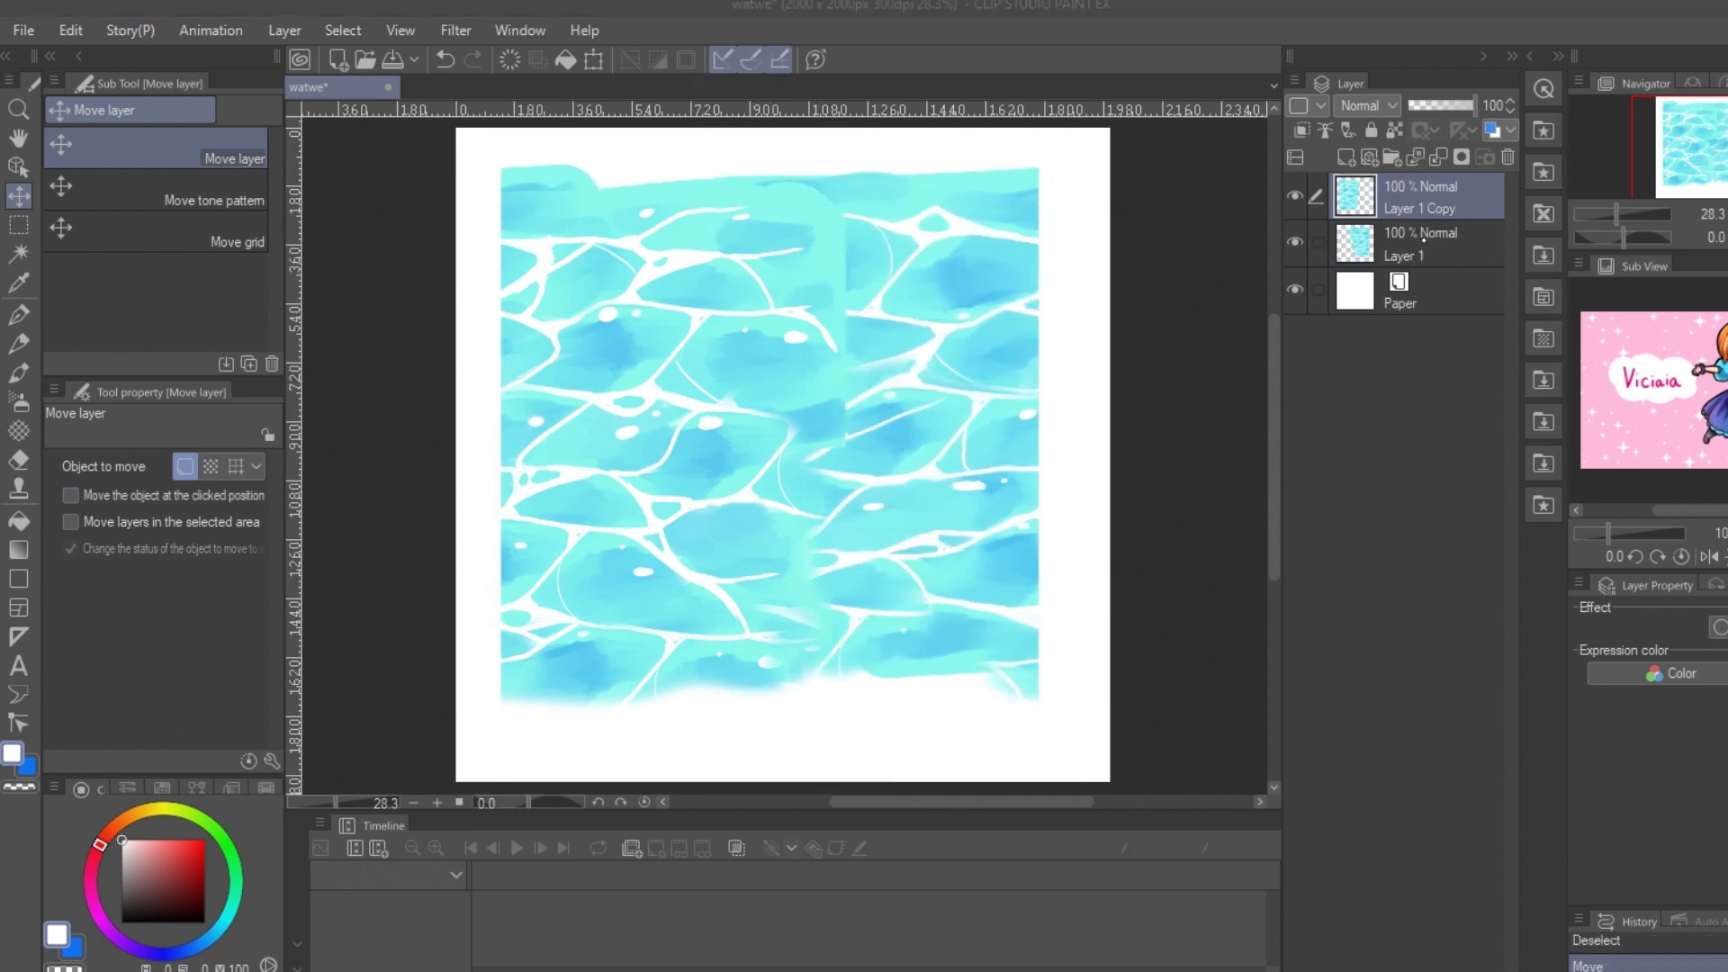
{"action": "left_click", "coordinate": [1420, 238]}
{"action": "left_click", "coordinate": [1420, 196]}
{"action": "mouse_move", "coordinate": [837, 279]}
{"action": "left_mouse_down"}
{"action": "mouse_move", "coordinate": [863, 585]}
{"action": "mouse_move", "coordinate": [879, 590]}
{"action": "left_mouse_up"}
{"action": "left_click_drag", "start_coordinate": [760, 495], "coordinate": [792, 506]}
{"action": "key", "text": "ctrl+z"}
{"action": "left_click_drag", "start_coordinate": [850, 387], "coordinate": [840, 312]}
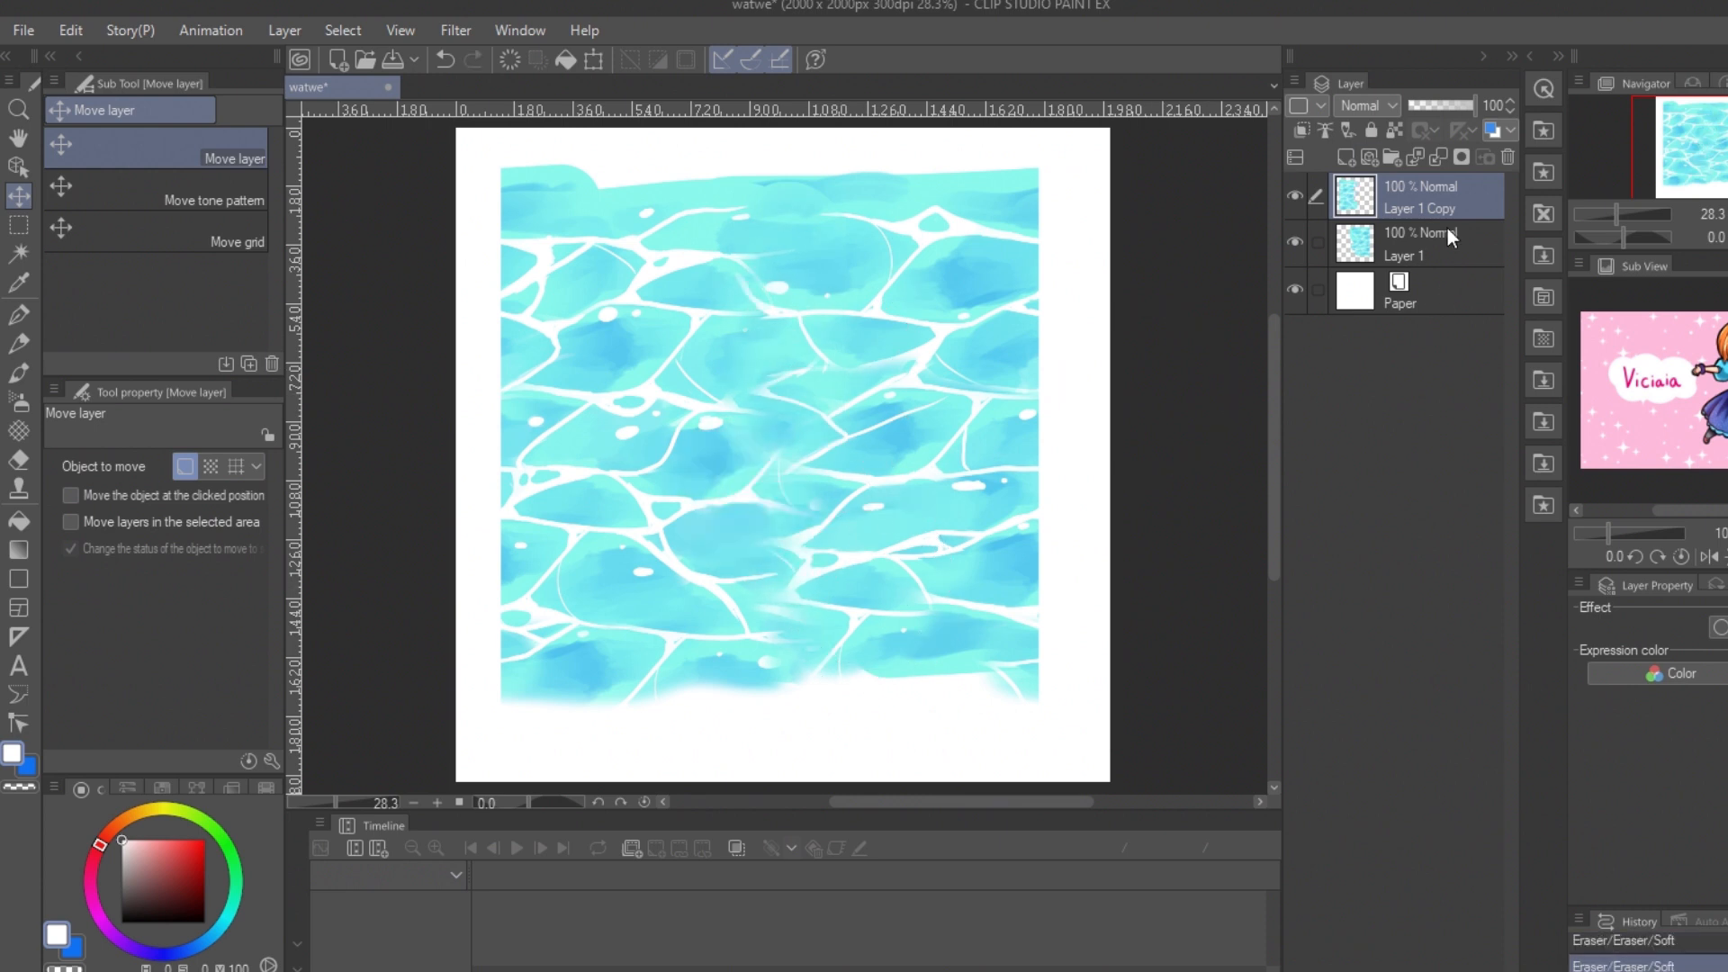
Step: Merge the two water half layers into one
{"action": "left_click", "coordinate": [1450, 238]}
{"action": "left_click", "coordinate": [1444, 198], "text": "shift"}
{"action": "right_click", "coordinate": [1441, 192]}
{"action": "left_click", "coordinate": [1554, 727]}
Step: Select the upper half of the merged water painting and cut and paste it in place onto a new layer
{"action": "key", "text": "m"}
{"action": "left_click_drag", "start_coordinate": [456, 132], "coordinate": [1086, 443]}
{"action": "key", "text": "ctrl+x"}
{"action": "key", "text": "ctrl+v"}
Step: Deselect and swap the upper and lower water halves vertically so their uneven edges overlap in the middle
{"action": "key", "text": "k"}
{"action": "key", "text": "ctrl+d"}
{"action": "left_click_drag", "start_coordinate": [752, 272], "coordinate": [752, 551]}
{"action": "left_click", "coordinate": [1425, 252]}
{"action": "left_click_drag", "start_coordinate": [936, 450], "coordinate": [935, 268]}
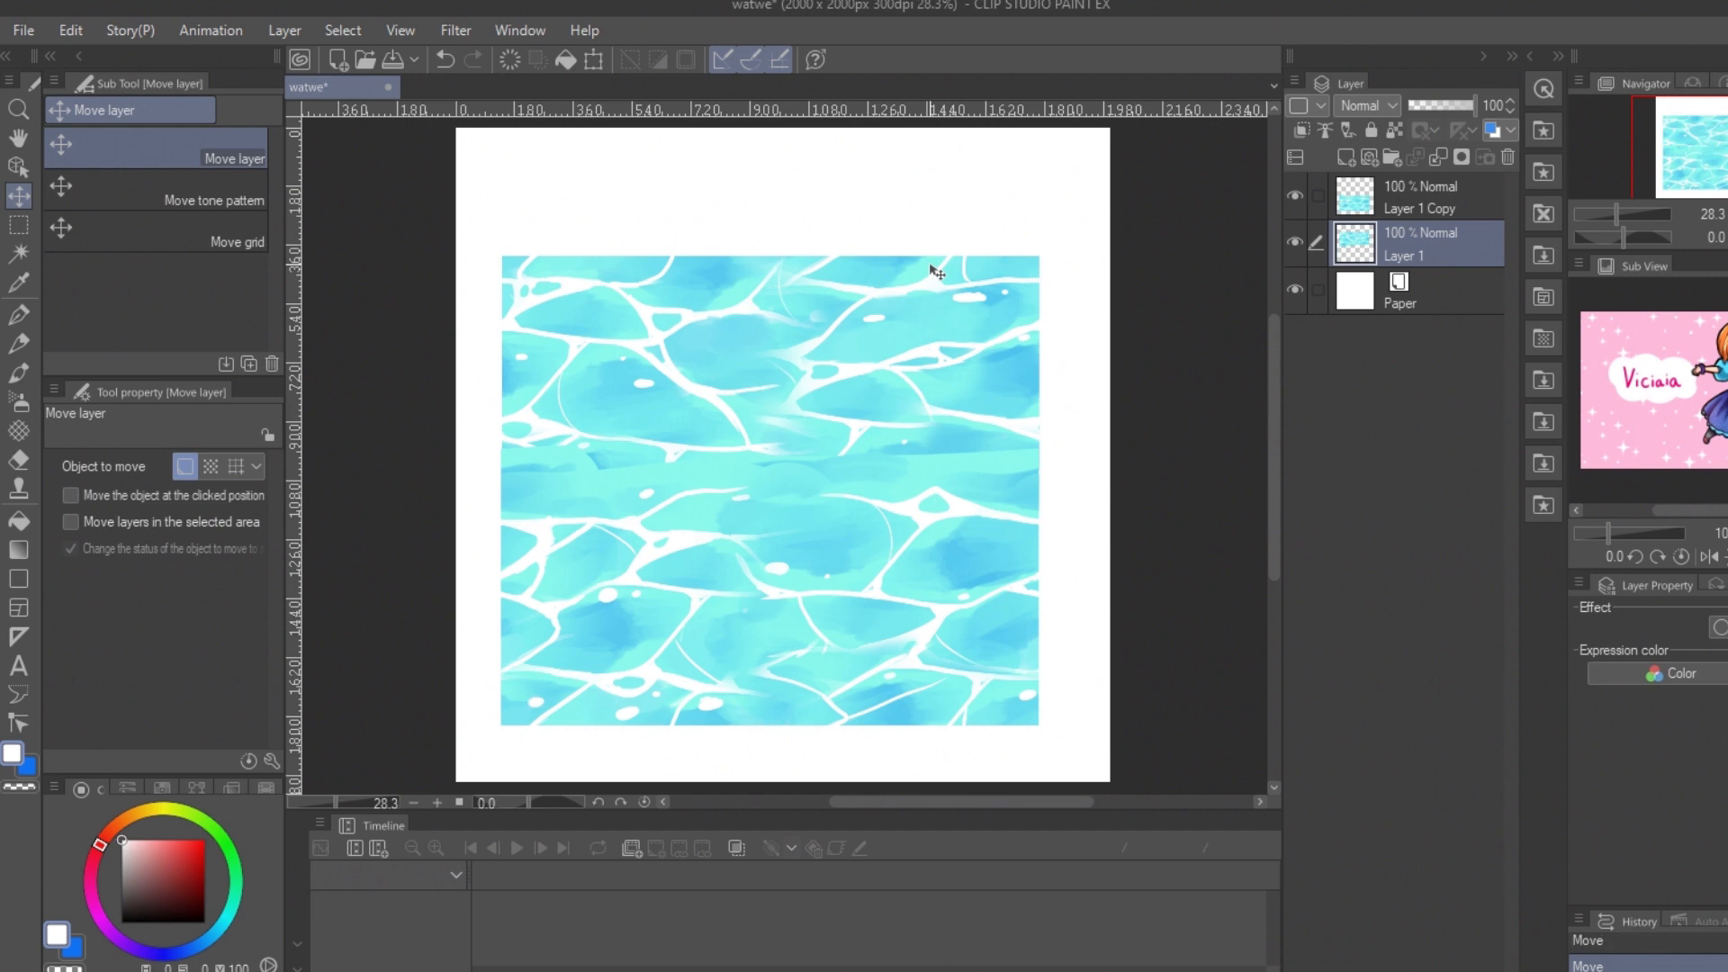
Step: Soften the horizontal seam between the water halves by erasing along the edge of Layer 1 Copy
{"action": "left_click", "coordinate": [1357, 216]}
{"action": "left_click_drag", "start_coordinate": [536, 413], "coordinate": [602, 365]}
{"action": "mouse_move", "coordinate": [977, 457]}
{"action": "left_mouse_down"}
{"action": "mouse_move", "coordinate": [1024, 452]}
{"action": "mouse_move", "coordinate": [914, 457]}
{"action": "left_mouse_up"}
{"action": "key", "text": "ctrl+z"}
Step: Merge the upper and lower water layers and lock the transparent pixels of the merged layer
{"action": "right_click", "coordinate": [985, 396]}
{"action": "left_click", "coordinate": [19, 374]}
{"action": "left_click", "coordinate": [1427, 254], "text": "ctrl"}
{"action": "key", "text": "shift+alt+e"}
{"action": "left_click", "coordinate": [1394, 132]}
Step: Paint over the remaining middle seam in light blue with the Watercolor brush at brush size 120
{"action": "left_click", "coordinate": [19, 315]}
{"action": "left_click_drag", "start_coordinate": [544, 441], "coordinate": [698, 491]}
{"action": "left_click", "coordinate": [16, 375]}
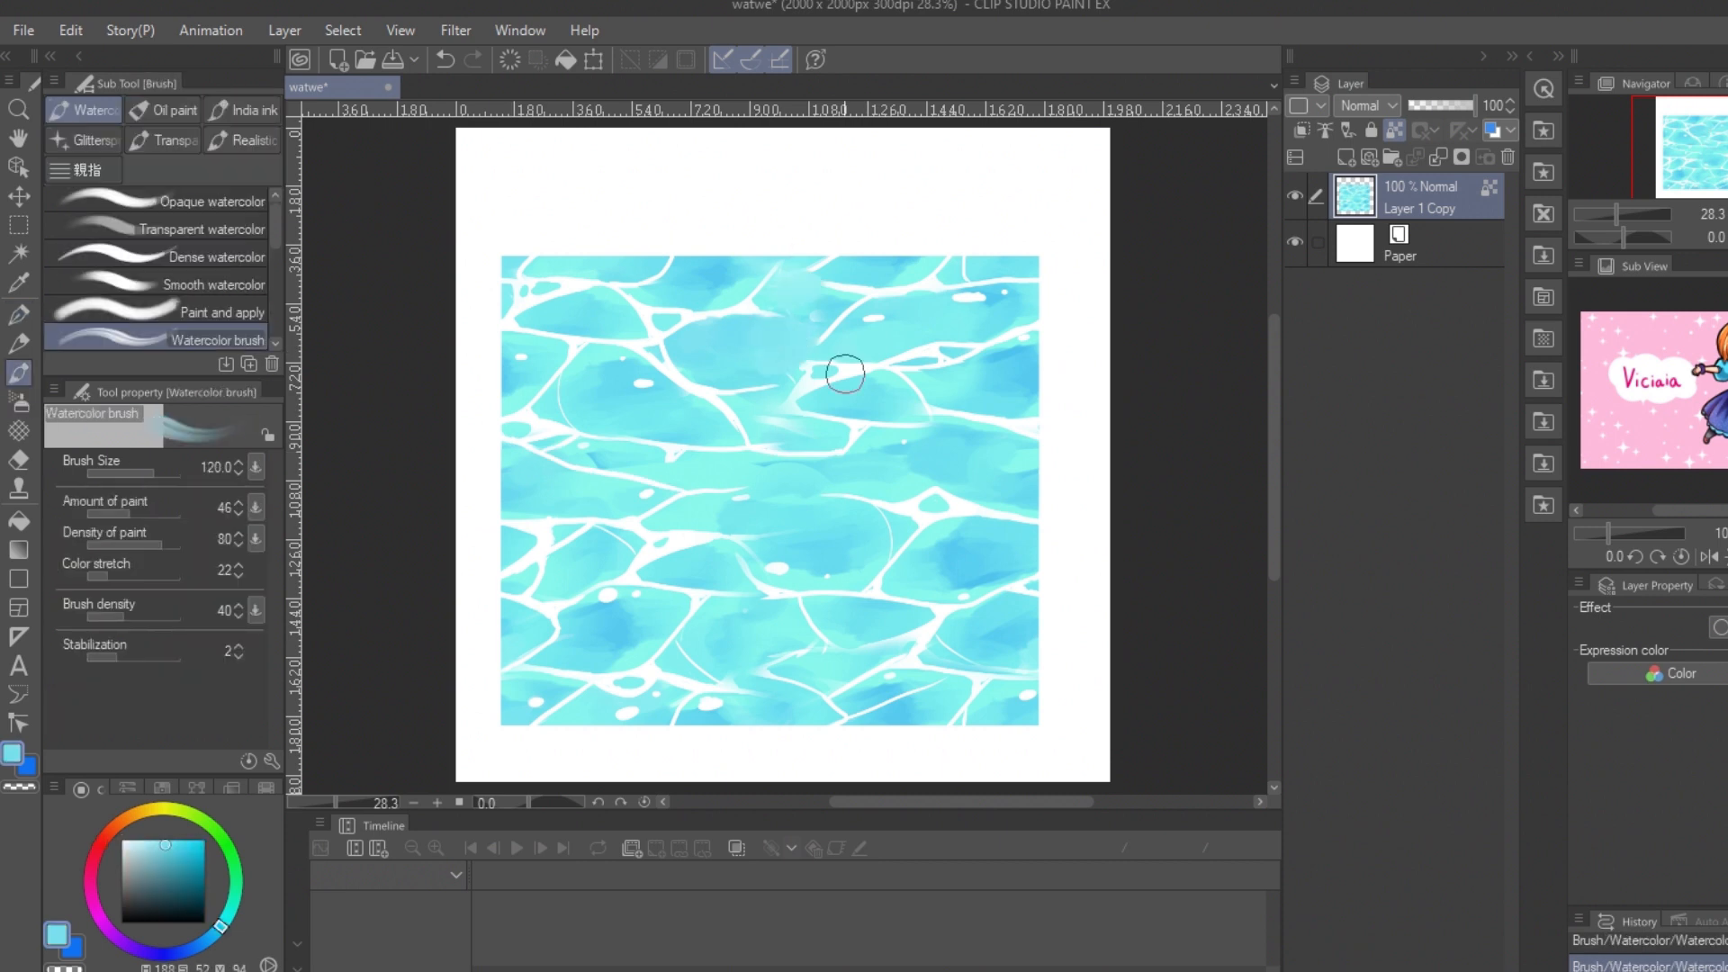
Step: Draw white ripple lines and highlights over the seams in the upper and middle water with the G-pen at brush size 25
{"action": "key", "text": "p"}
{"action": "left_click", "coordinate": [817, 316]}
{"action": "mouse_move", "coordinate": [769, 314]}
{"action": "left_mouse_down"}
{"action": "mouse_move", "coordinate": [762, 391]}
{"action": "mouse_move", "coordinate": [844, 362]}
{"action": "left_mouse_up"}
{"action": "left_click", "coordinate": [803, 452], "text": "alt"}
{"action": "left_click_drag", "start_coordinate": [798, 458], "coordinate": [749, 488]}
{"action": "left_click_drag", "start_coordinate": [851, 451], "coordinate": [940, 488]}
{"action": "left_click_drag", "start_coordinate": [761, 486], "coordinate": [848, 495]}
{"action": "left_click_drag", "start_coordinate": [921, 410], "coordinate": [975, 433]}
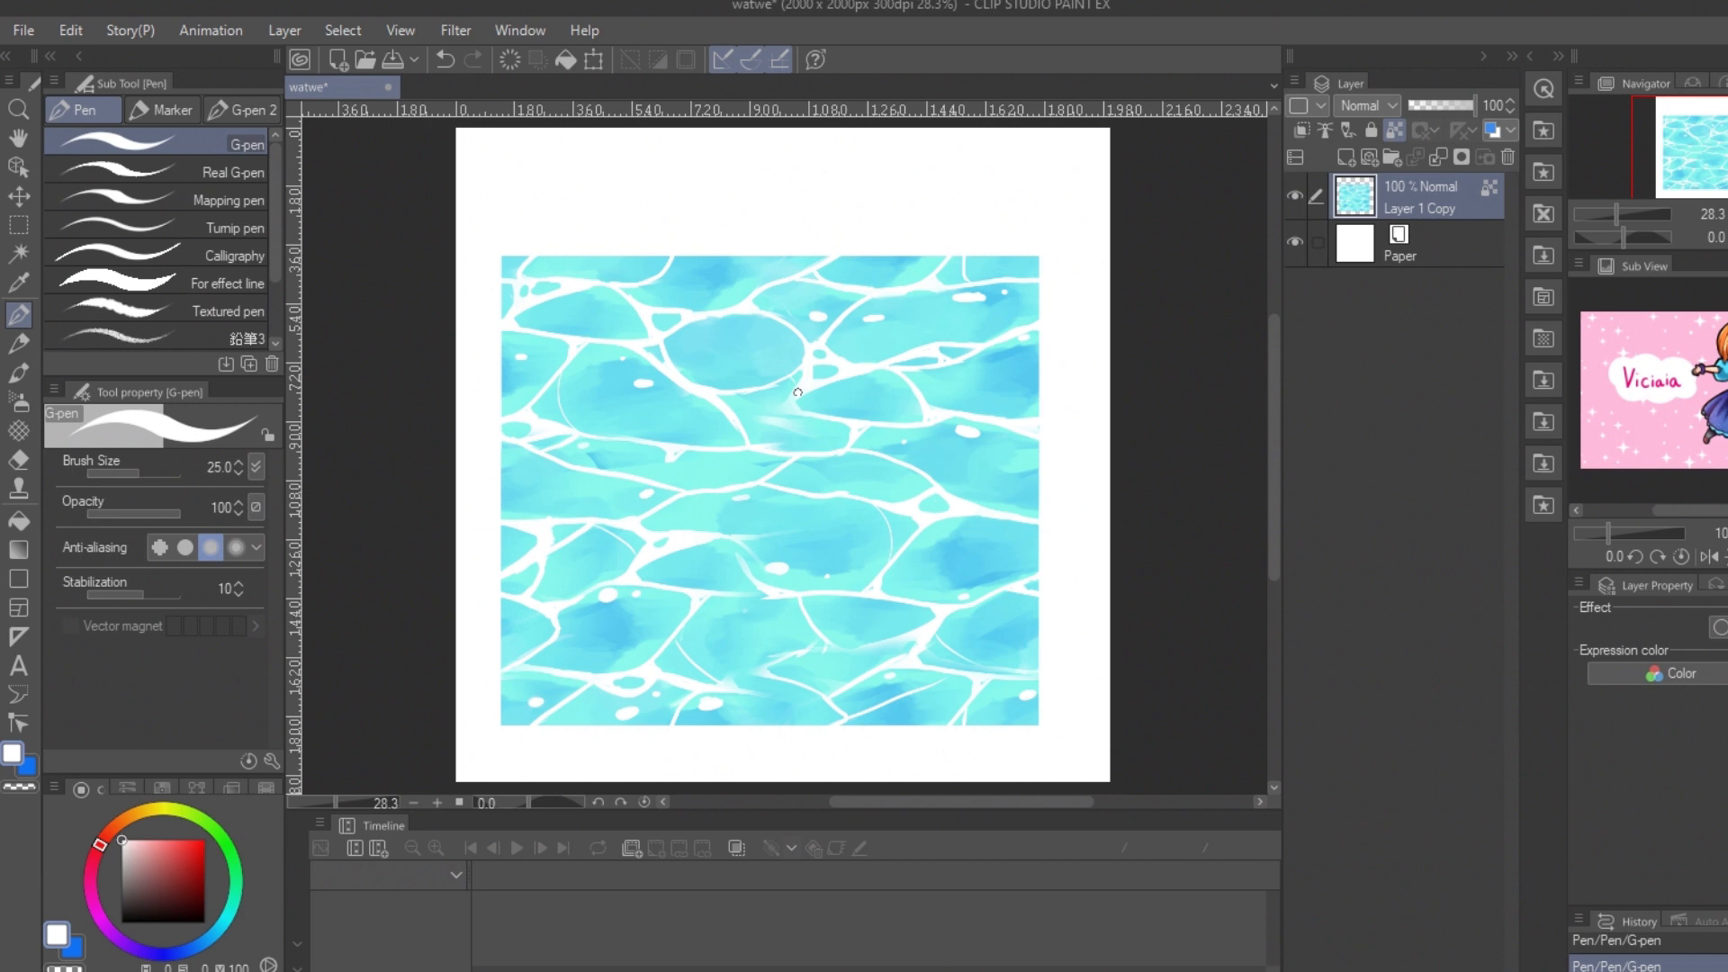
{"action": "left_click", "coordinate": [810, 423], "text": "alt"}
{"action": "left_click", "coordinate": [18, 401]}
{"action": "left_click_drag", "start_coordinate": [807, 421], "coordinate": [775, 420]}
{"action": "left_click", "coordinate": [792, 416], "text": "alt"}
{"action": "left_click_drag", "start_coordinate": [819, 412], "coordinate": [799, 397]}
Step: Complete the white ripple lines and small highlights in the lower and central water with the G-pen
{"action": "left_click", "coordinate": [18, 373]}
{"action": "left_click", "coordinate": [18, 315]}
{"action": "left_click", "coordinate": [18, 723]}
{"action": "left_click", "coordinate": [18, 315]}
{"action": "left_click", "coordinate": [812, 631], "text": "alt"}
{"action": "left_click_drag", "start_coordinate": [826, 647], "coordinate": [738, 684]}
{"action": "key", "text": "ctrl+z"}
{"action": "left_click_drag", "start_coordinate": [725, 533], "coordinate": [770, 593]}
{"action": "mouse_move", "coordinate": [828, 499]}
{"action": "left_mouse_down"}
{"action": "mouse_move", "coordinate": [724, 535]}
{"action": "mouse_move", "coordinate": [877, 504]}
{"action": "left_mouse_up"}
{"action": "left_click_drag", "start_coordinate": [807, 376], "coordinate": [846, 420]}
{"action": "left_click_drag", "start_coordinate": [723, 325], "coordinate": [738, 327]}
{"action": "left_click", "coordinate": [767, 329]}
{"action": "left_click_drag", "start_coordinate": [767, 410], "coordinate": [788, 412]}
{"action": "left_click_drag", "start_coordinate": [843, 445], "coordinate": [795, 450]}
{"action": "left_click_drag", "start_coordinate": [538, 471], "coordinate": [548, 472]}
{"action": "left_click_drag", "start_coordinate": [769, 595], "coordinate": [710, 594]}
Step: Move the water layer fully inside the canvas, select its painted area and crop the canvas to that selection
{"action": "key", "text": "k"}
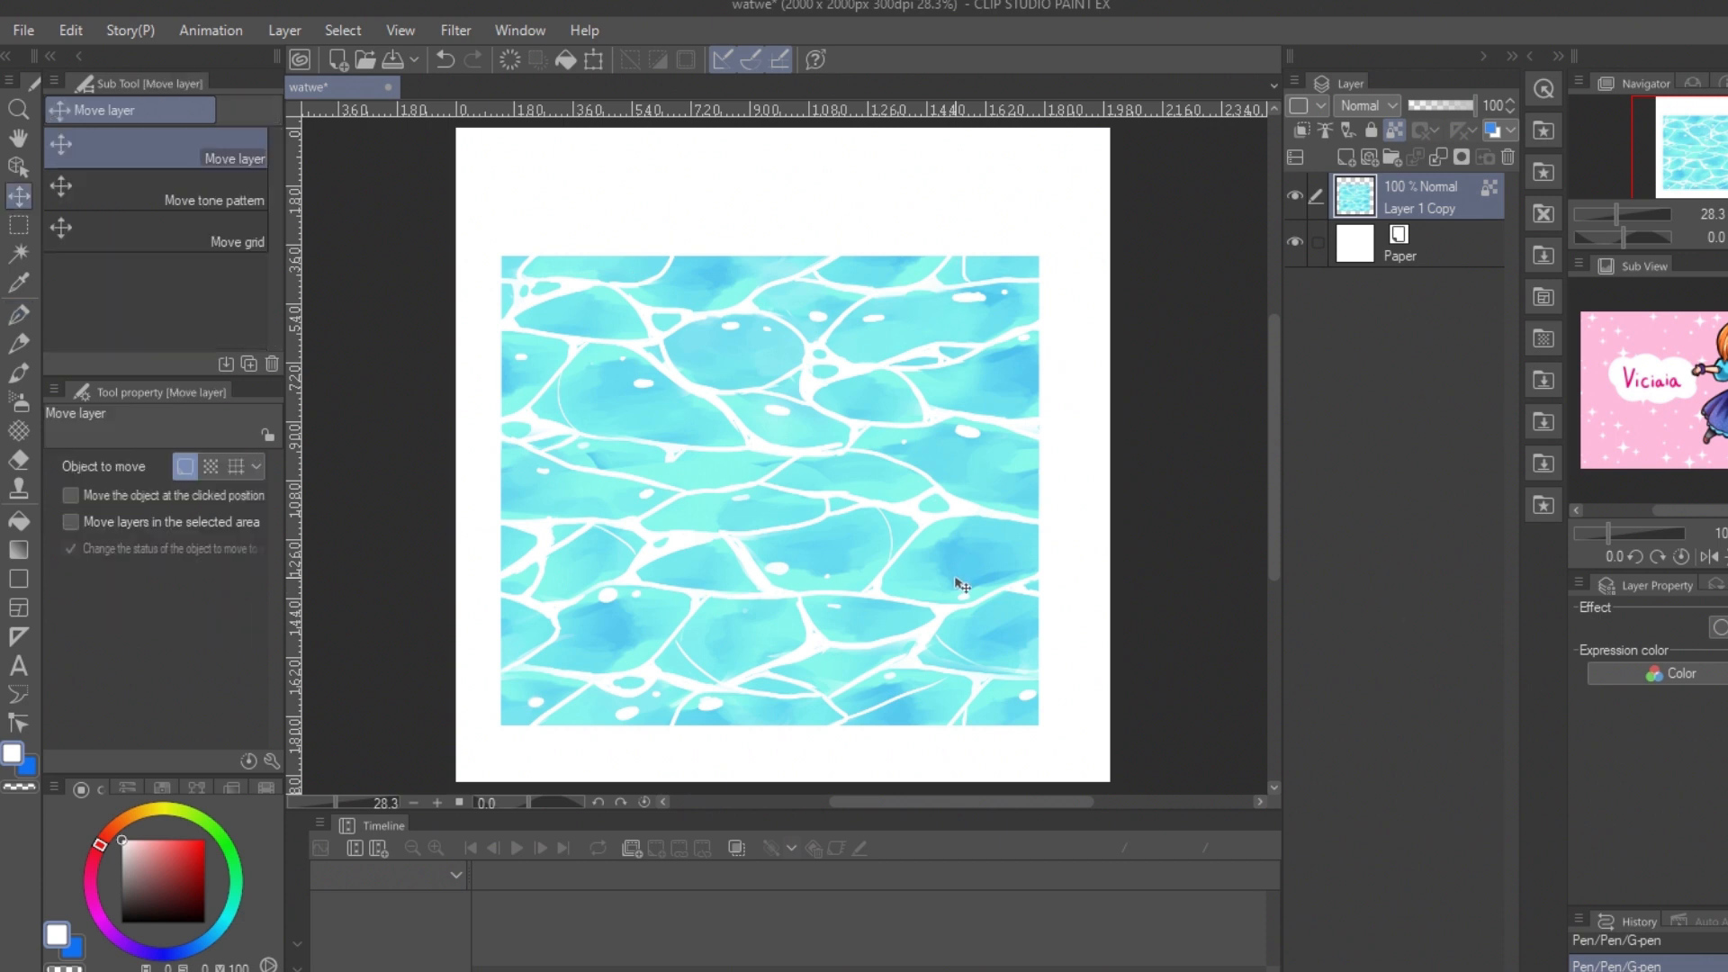
{"action": "left_click_drag", "start_coordinate": [961, 594], "coordinate": [982, 534]}
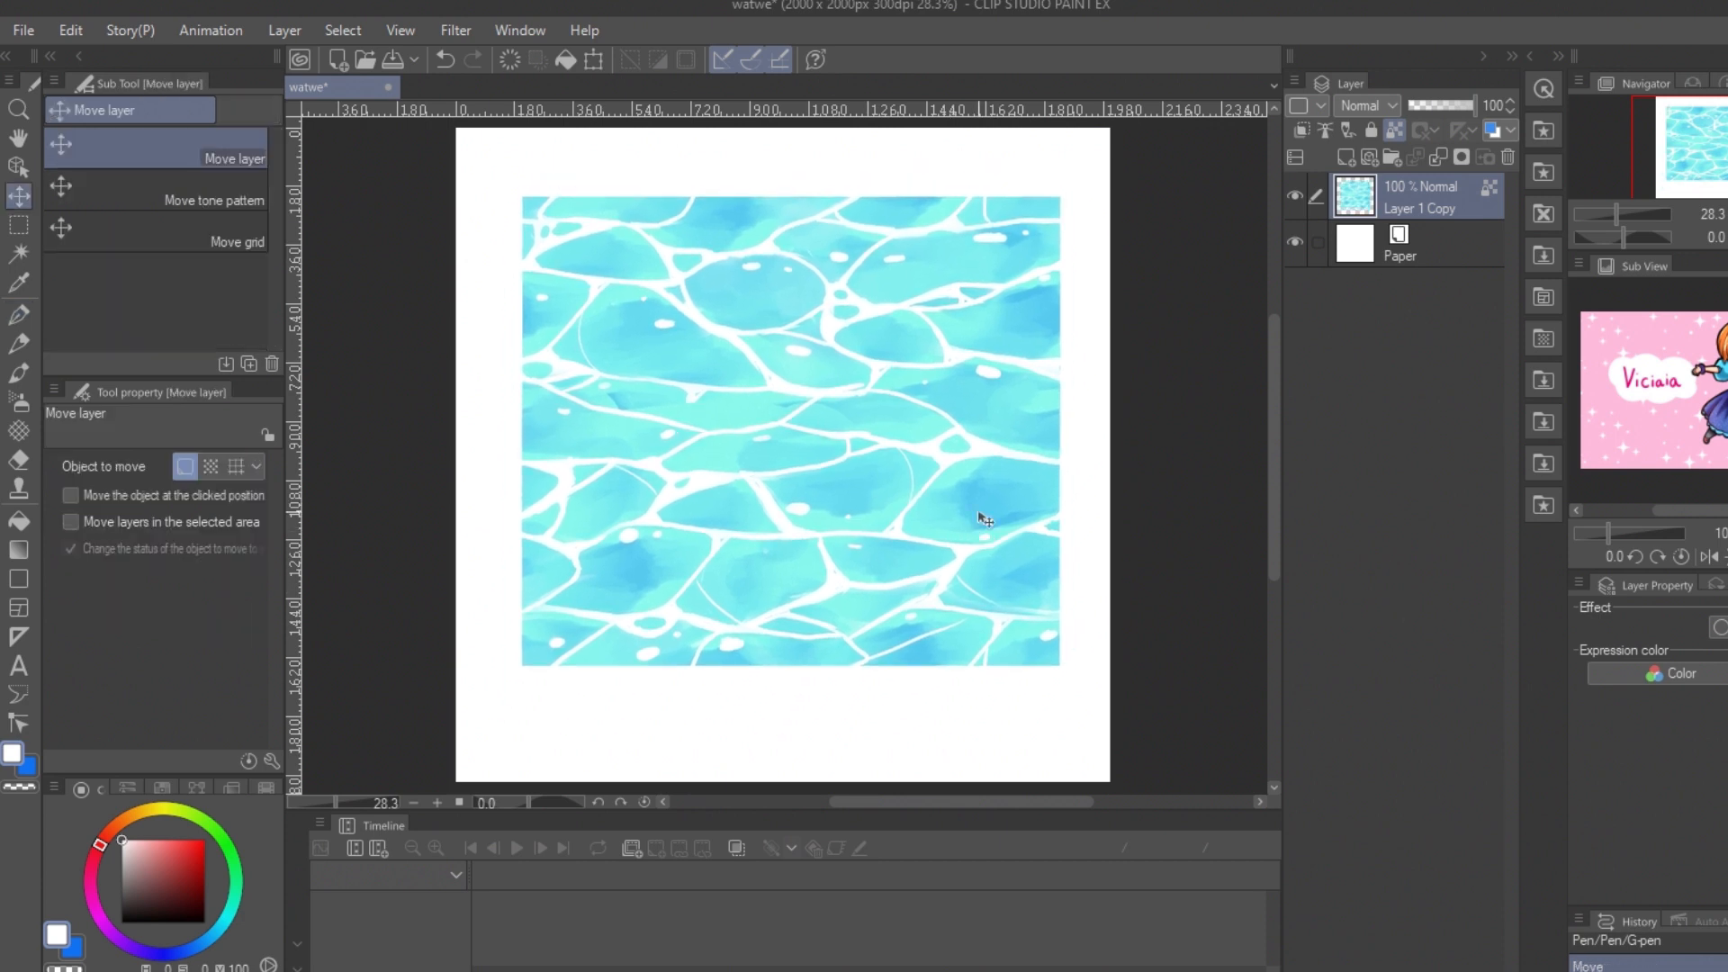
{"action": "left_click", "coordinate": [1359, 182], "text": "ctrl"}
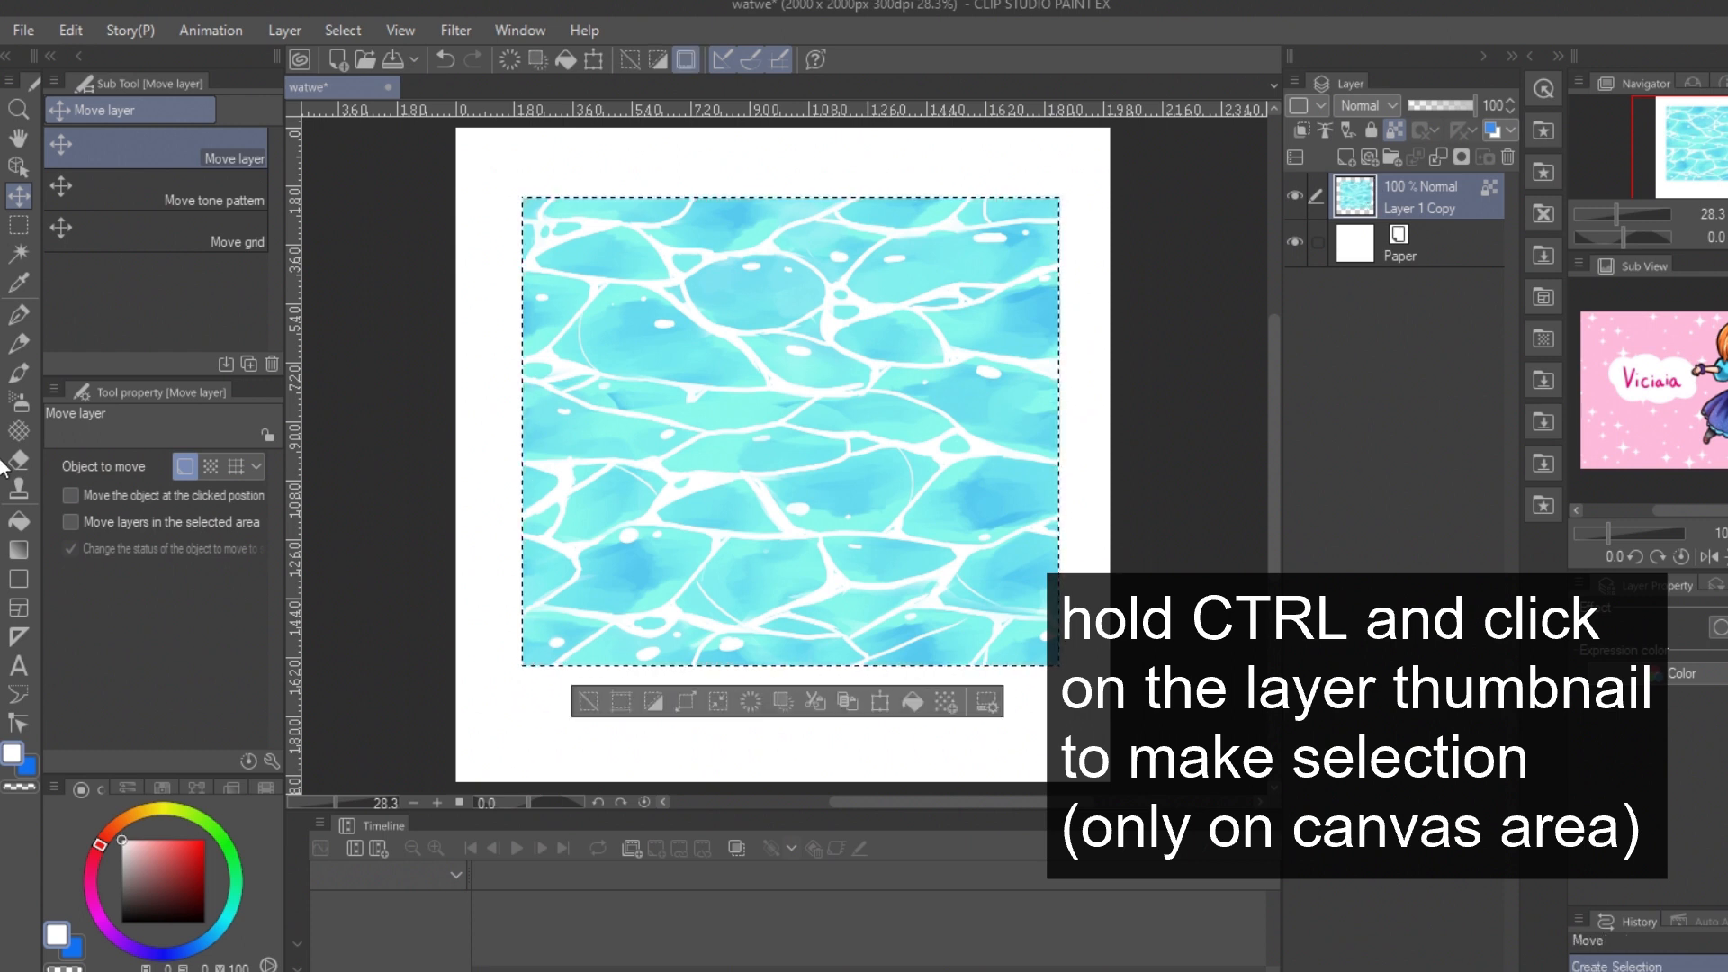
{"action": "left_click", "coordinate": [71, 30]}
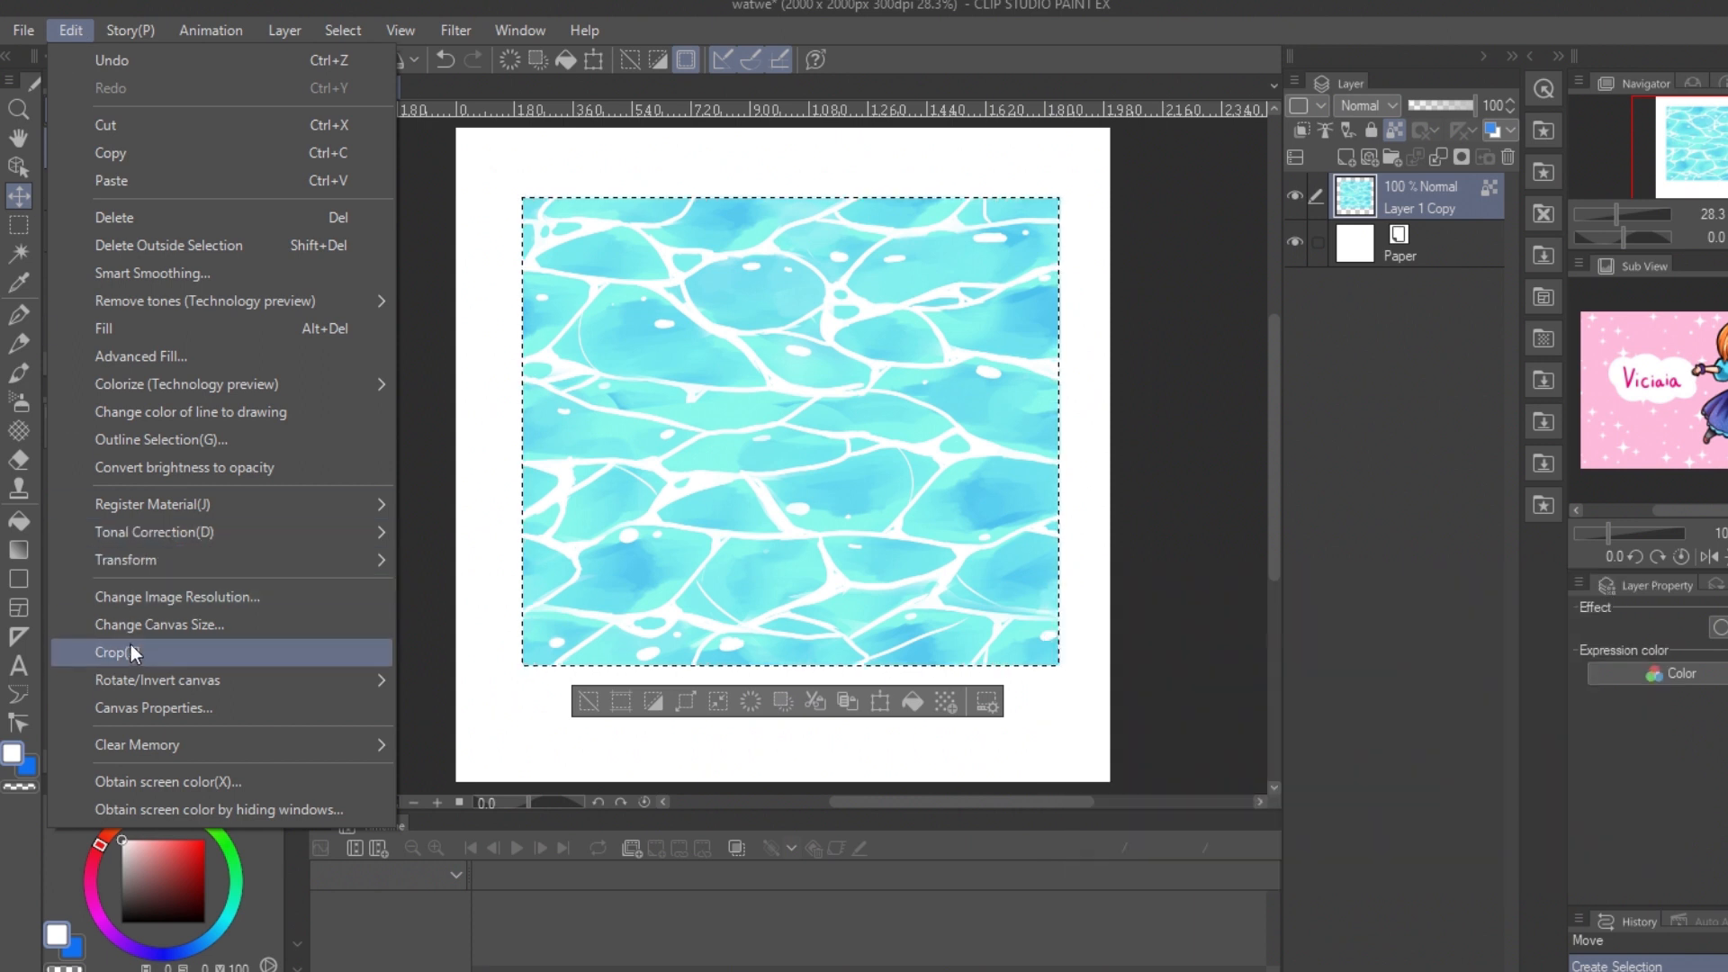
{"action": "left_click", "coordinate": [131, 644]}
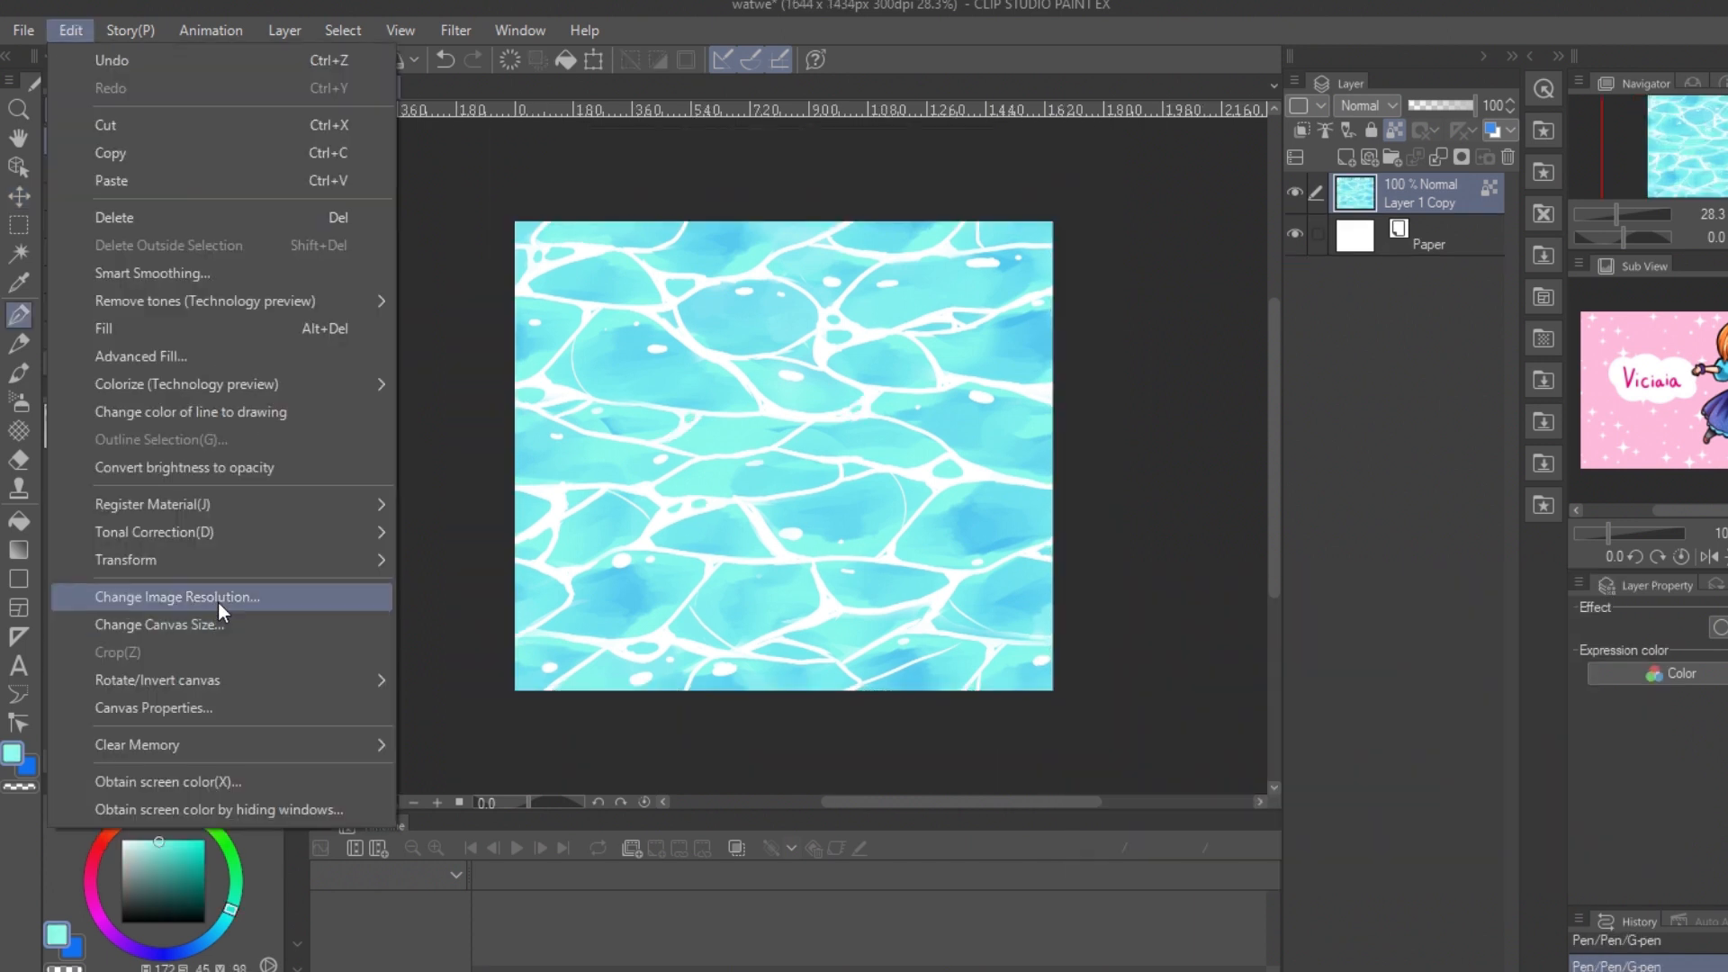
Step: Set the canvas height to 1644 px, stretch the water layer symmetrically to 115% height to fill the canvas, and deselect
{"action": "left_click", "coordinate": [215, 706]}
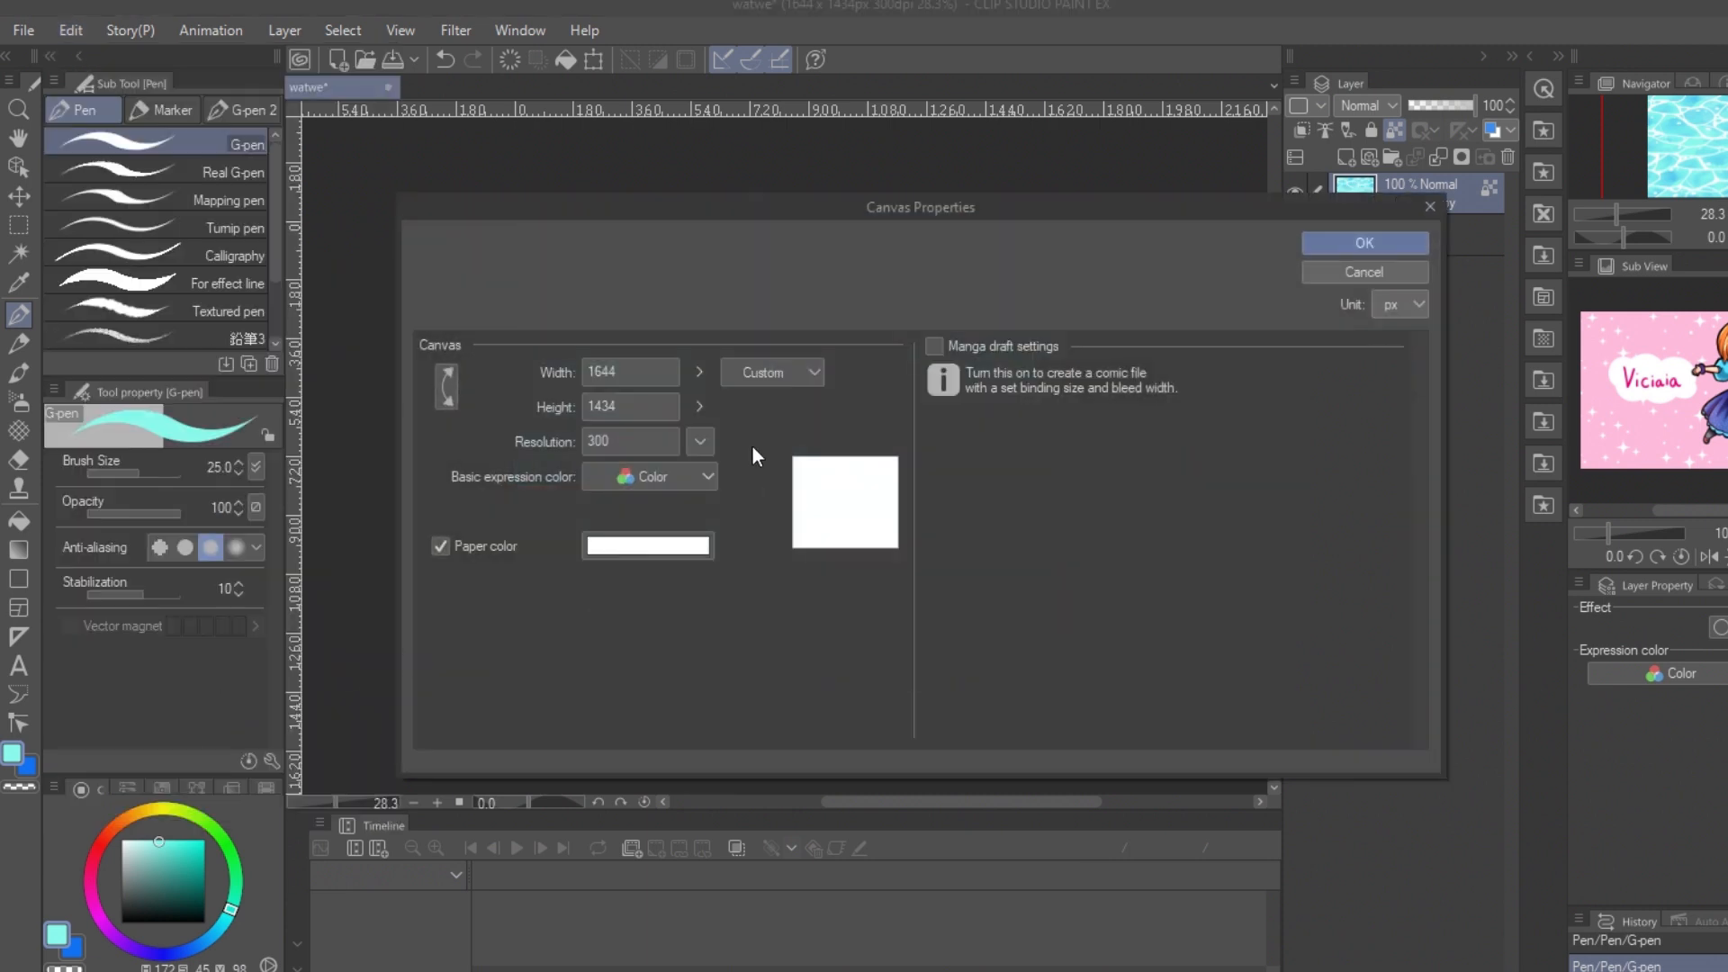
{"action": "left_click", "coordinate": [645, 412]}
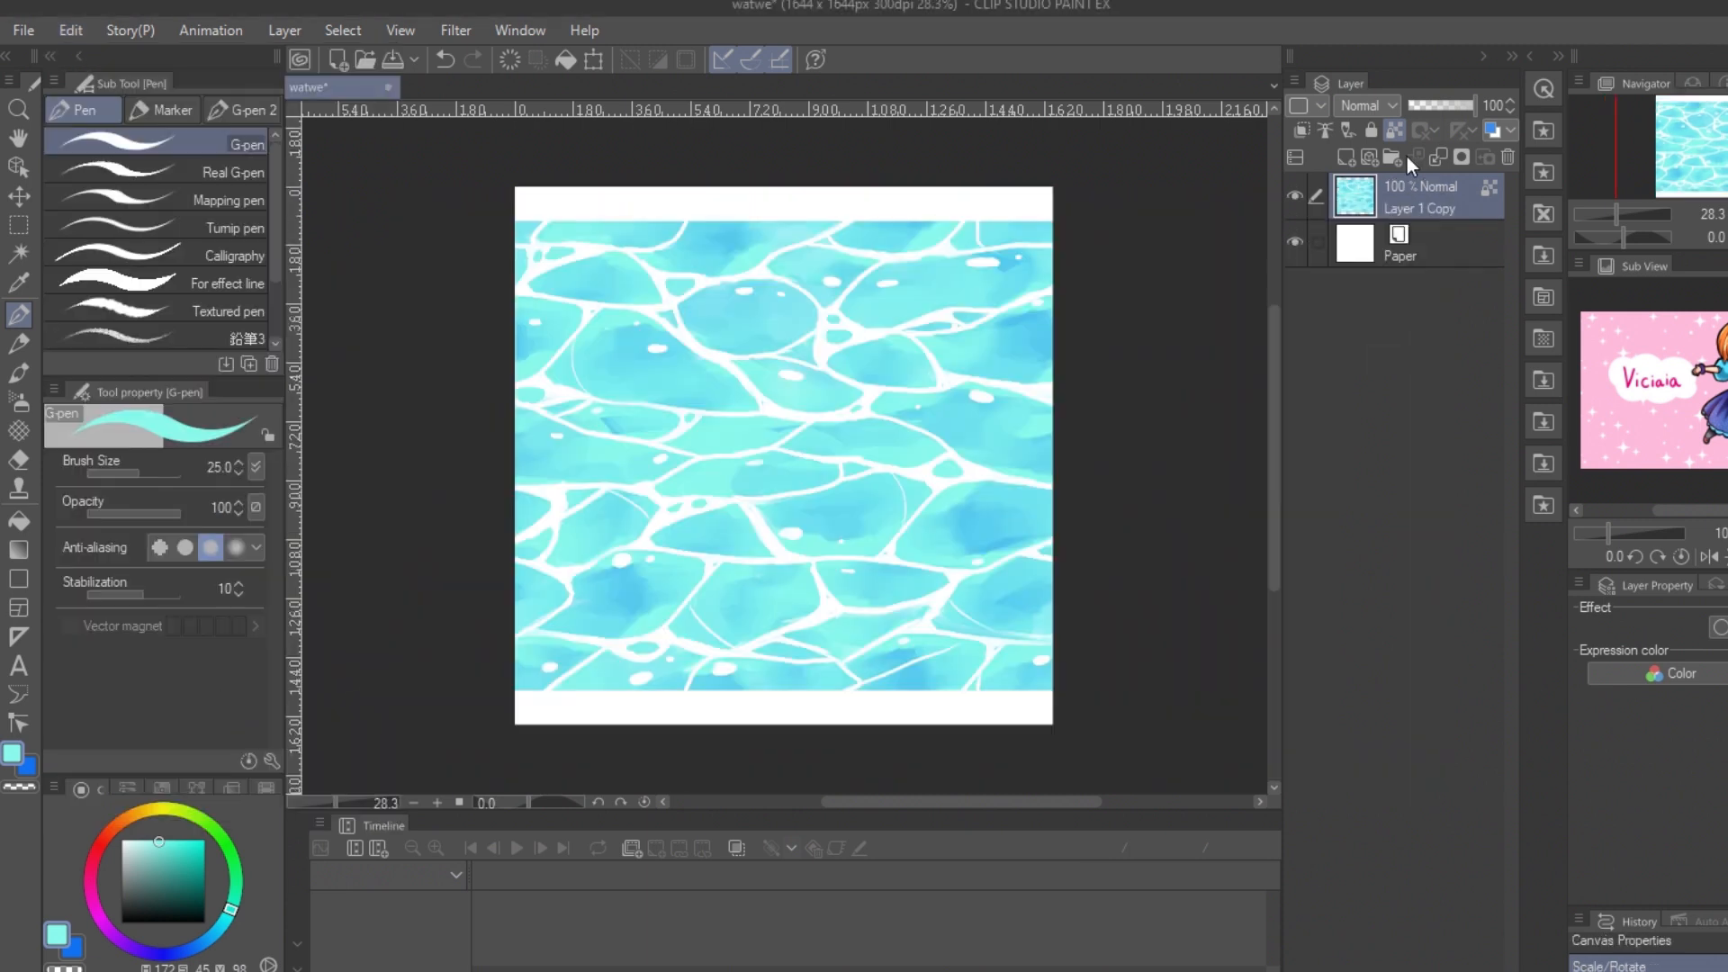
{"action": "key", "text": "ctrl+t"}
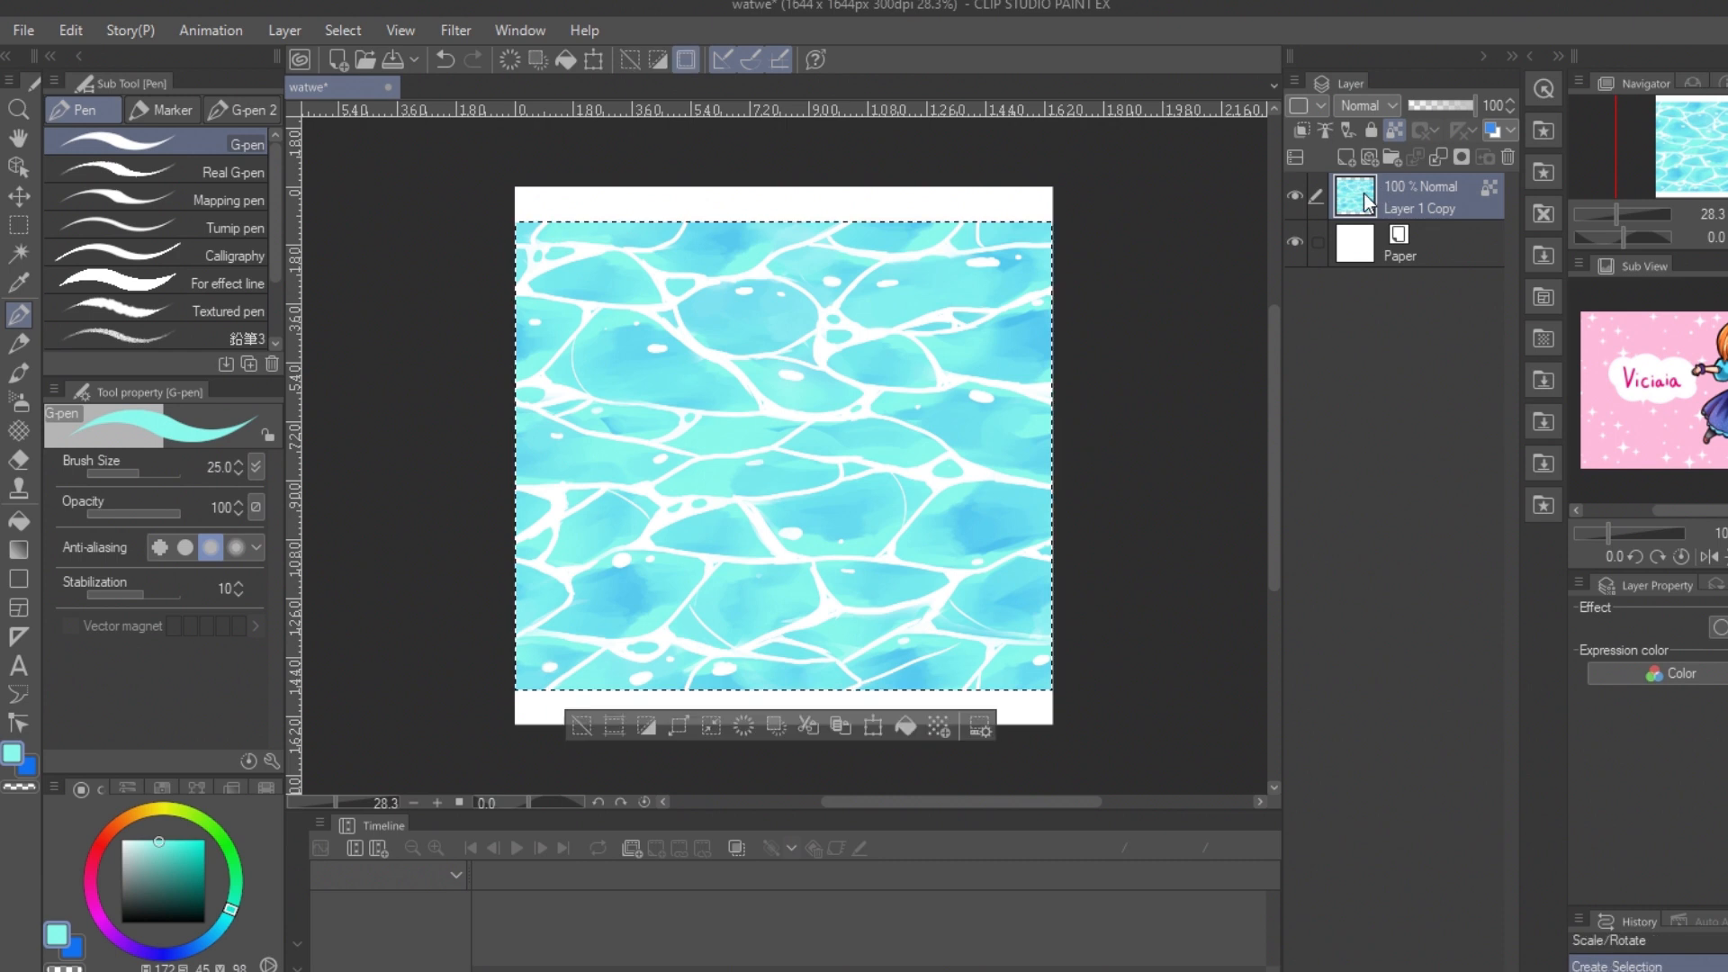
{"action": "left_click_drag", "start_coordinate": [783, 220], "coordinate": [783, 185]}
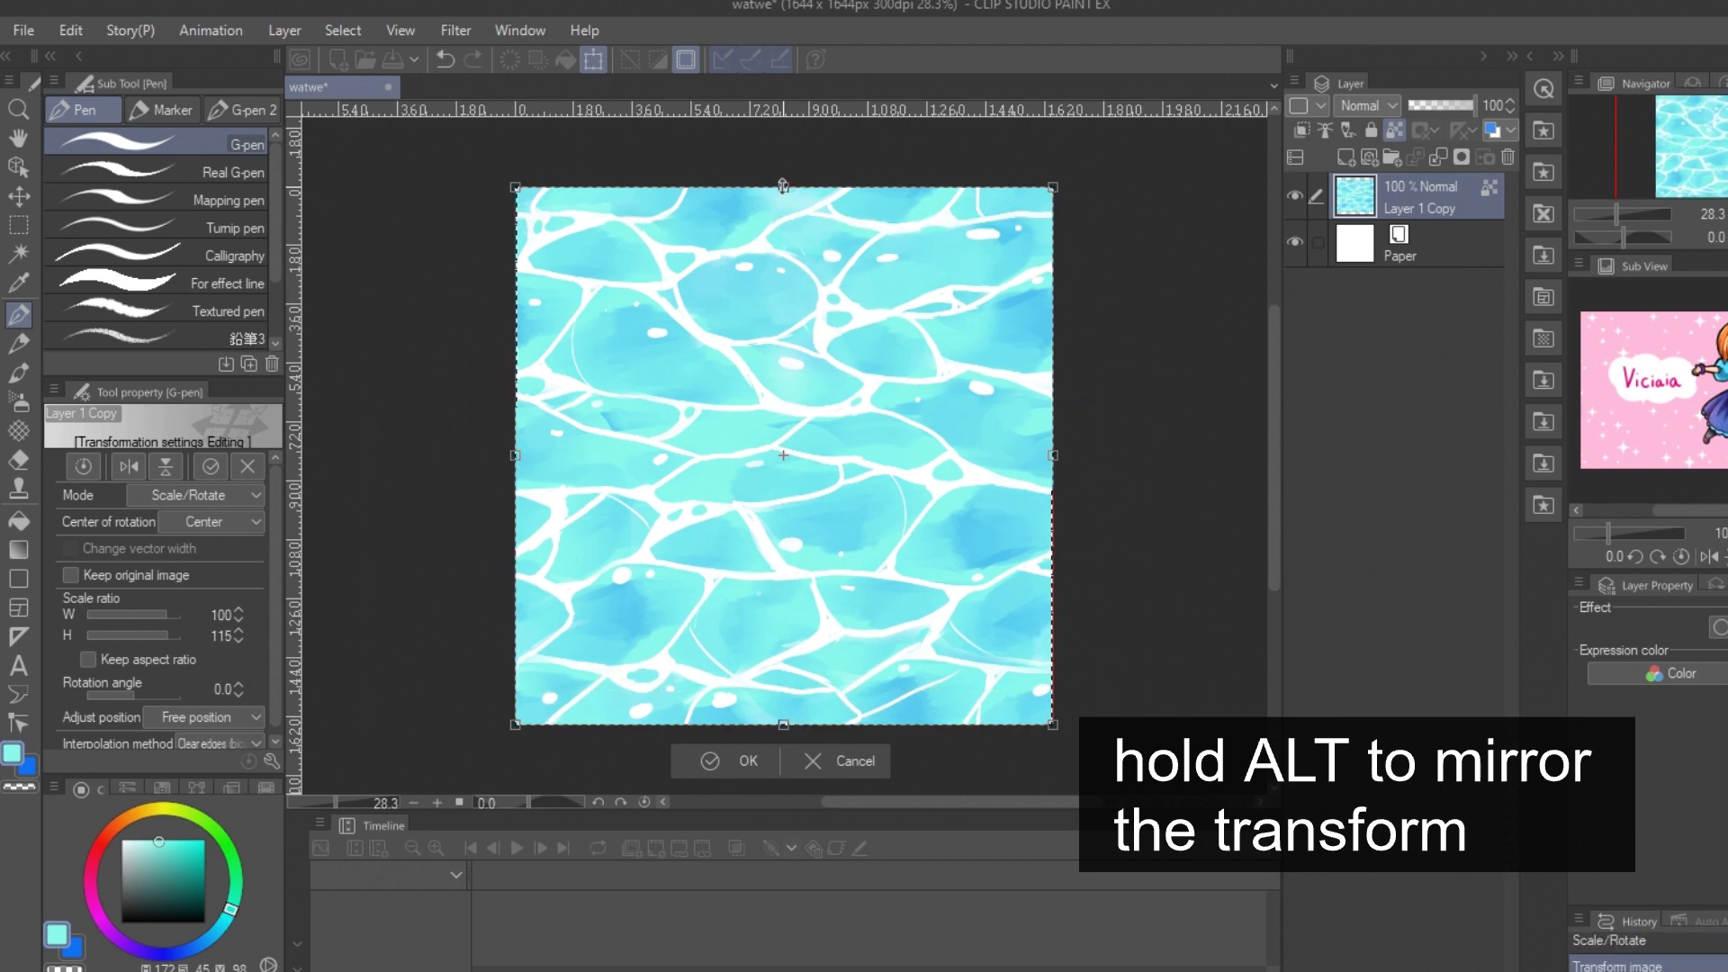
{"action": "key", "text": "Return"}
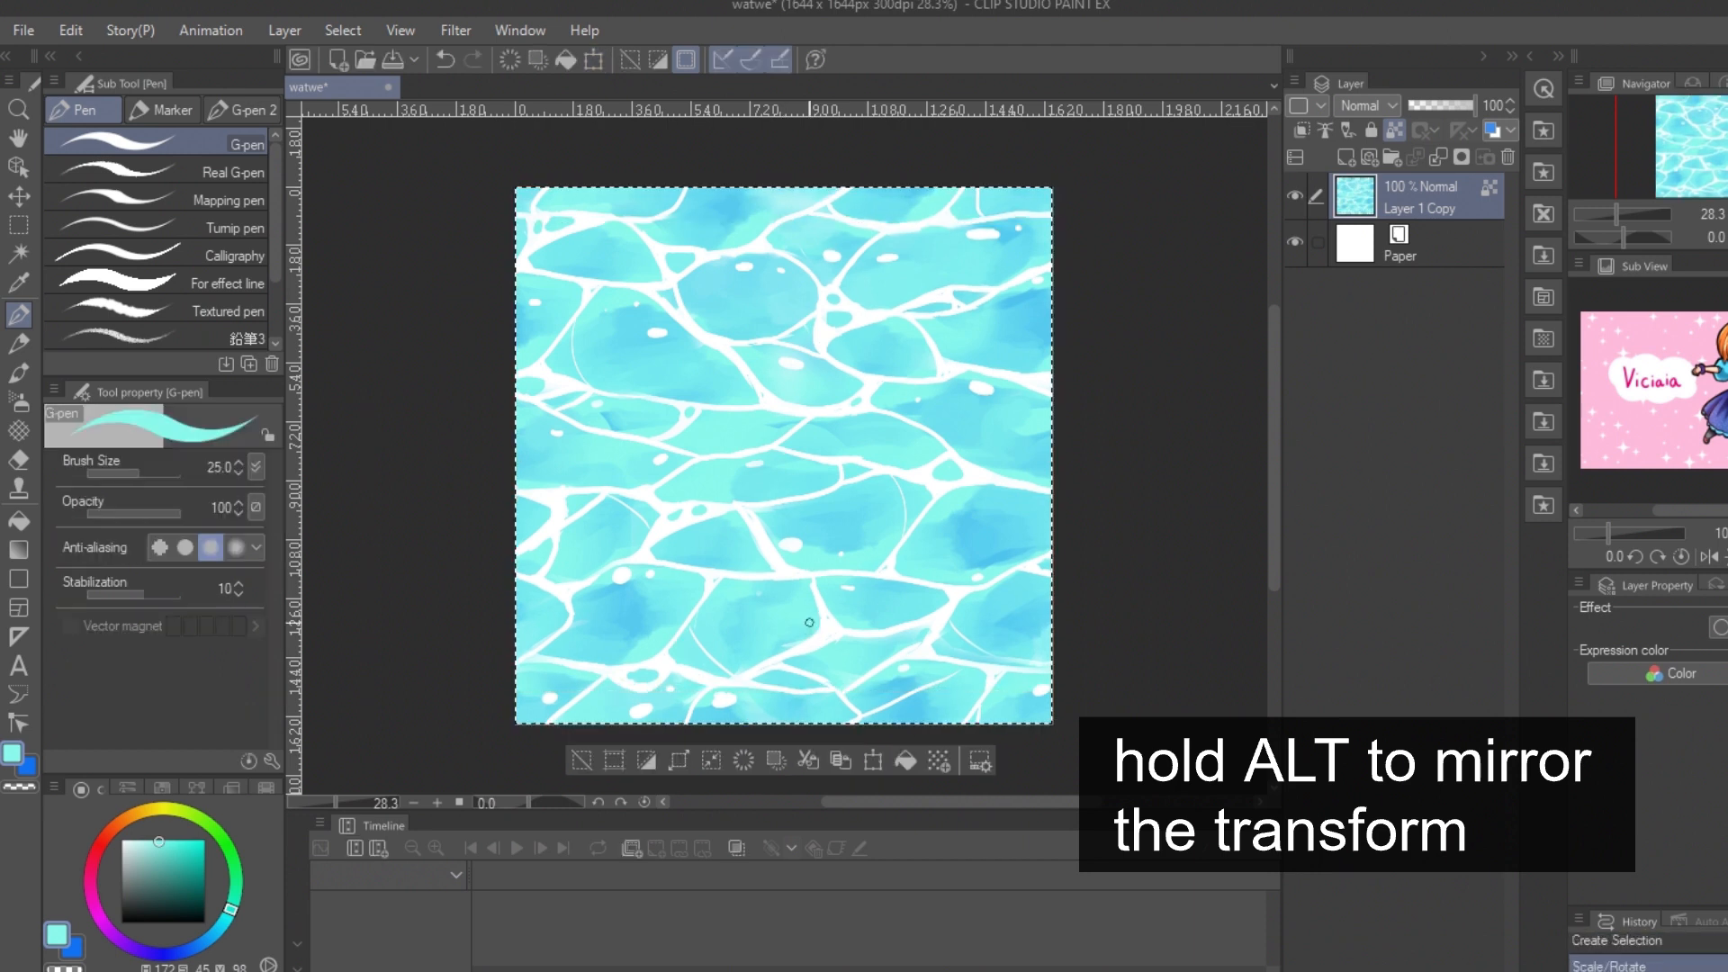
{"action": "key", "text": "ctrl+d"}
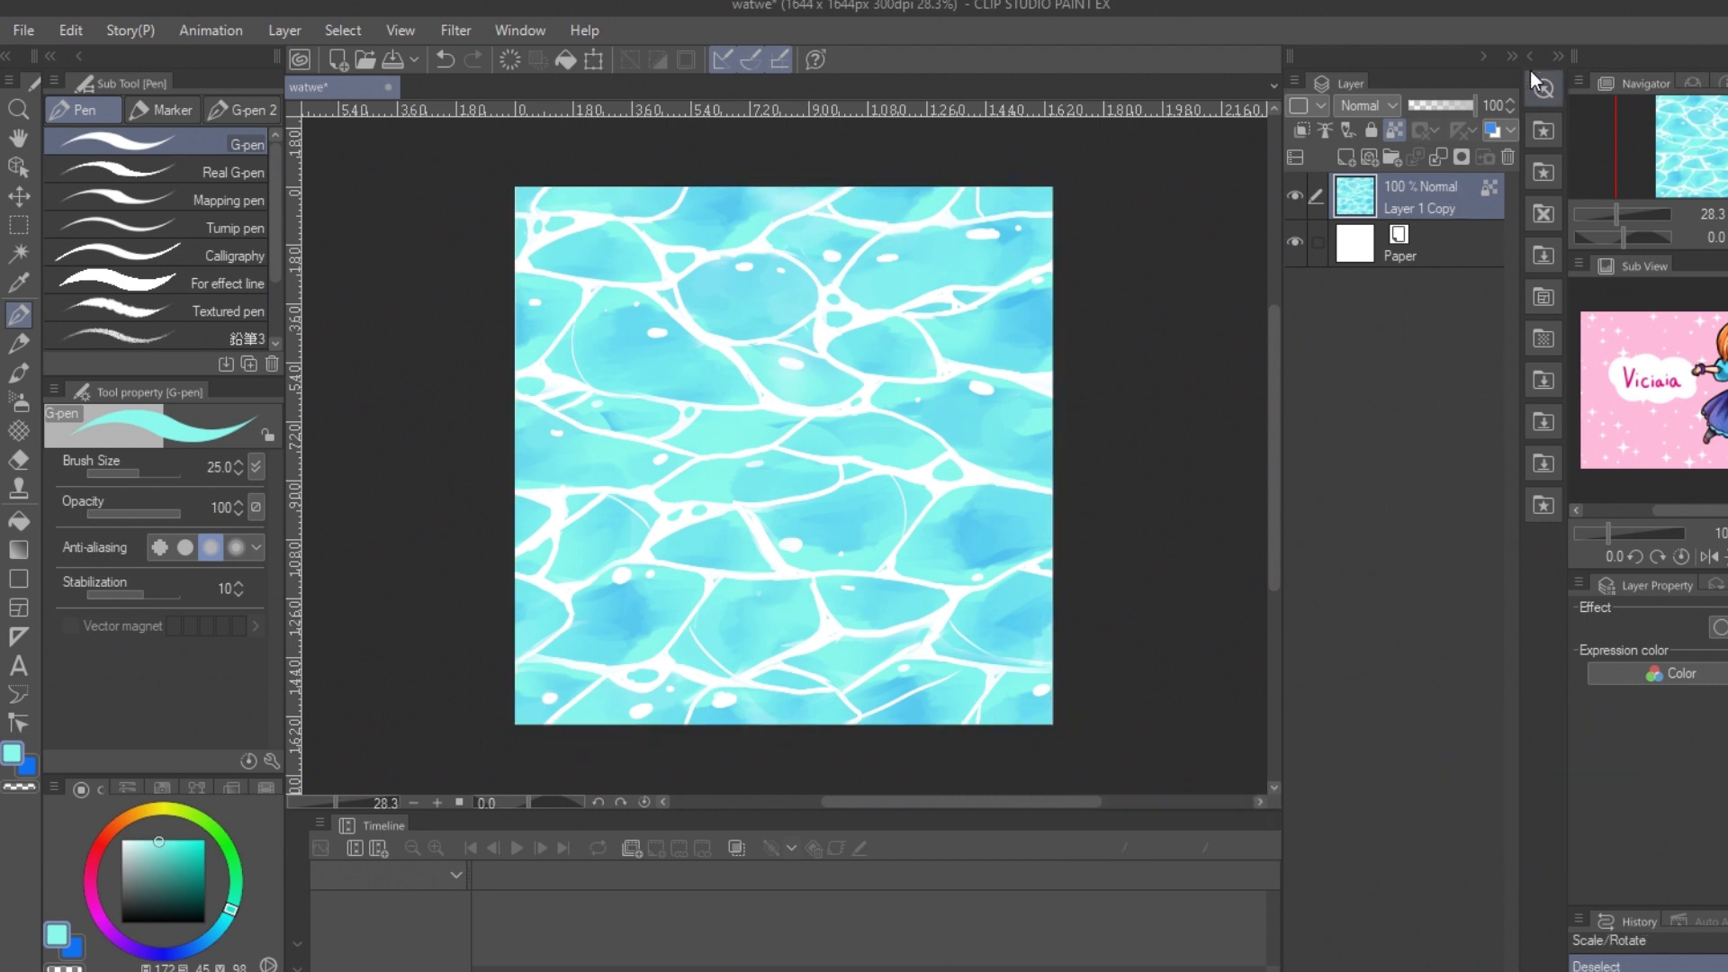
Step: Select the water layer's painted area and show the registered materials of the test pattern folder beside the canvas
{"action": "left_click", "coordinate": [1367, 195], "text": "ctrl"}
{"action": "left_click", "coordinate": [1558, 57]}
{"action": "left_click", "coordinate": [1558, 57]}
{"action": "left_click", "coordinate": [21, 30]}
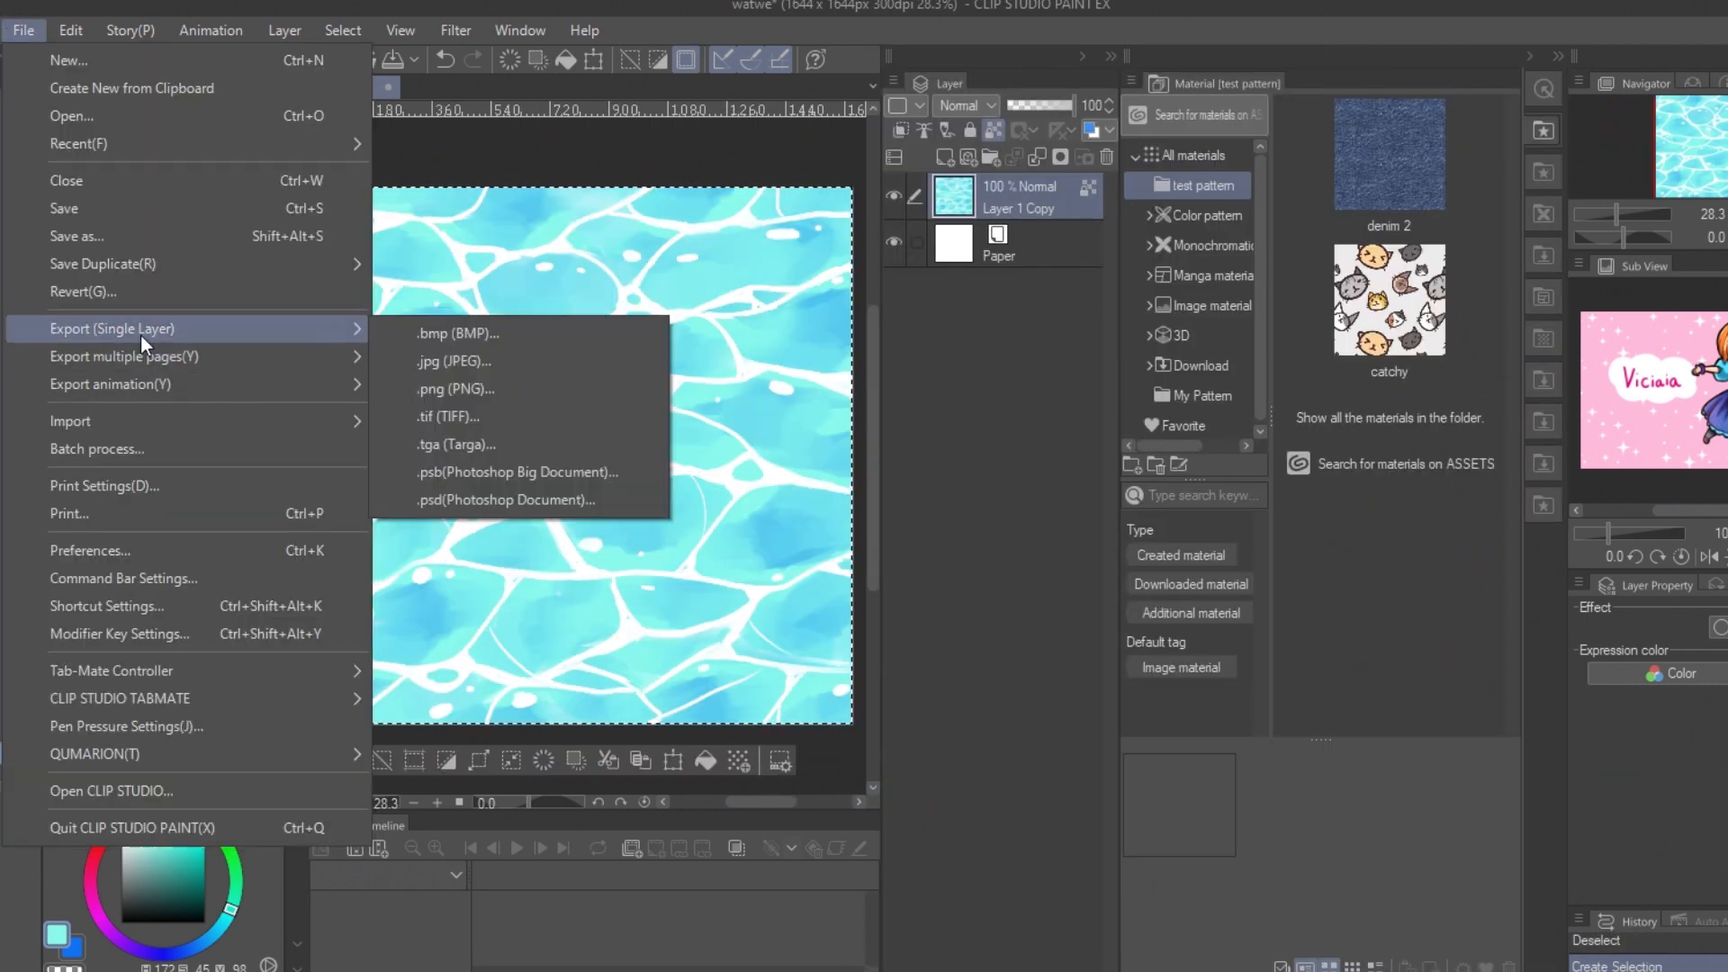
{"action": "left_click", "coordinate": [72, 31]}
{"action": "left_click", "coordinate": [72, 31]}
{"action": "mouse_move", "coordinate": [176, 515]}
{"action": "left_click", "coordinate": [484, 515]}
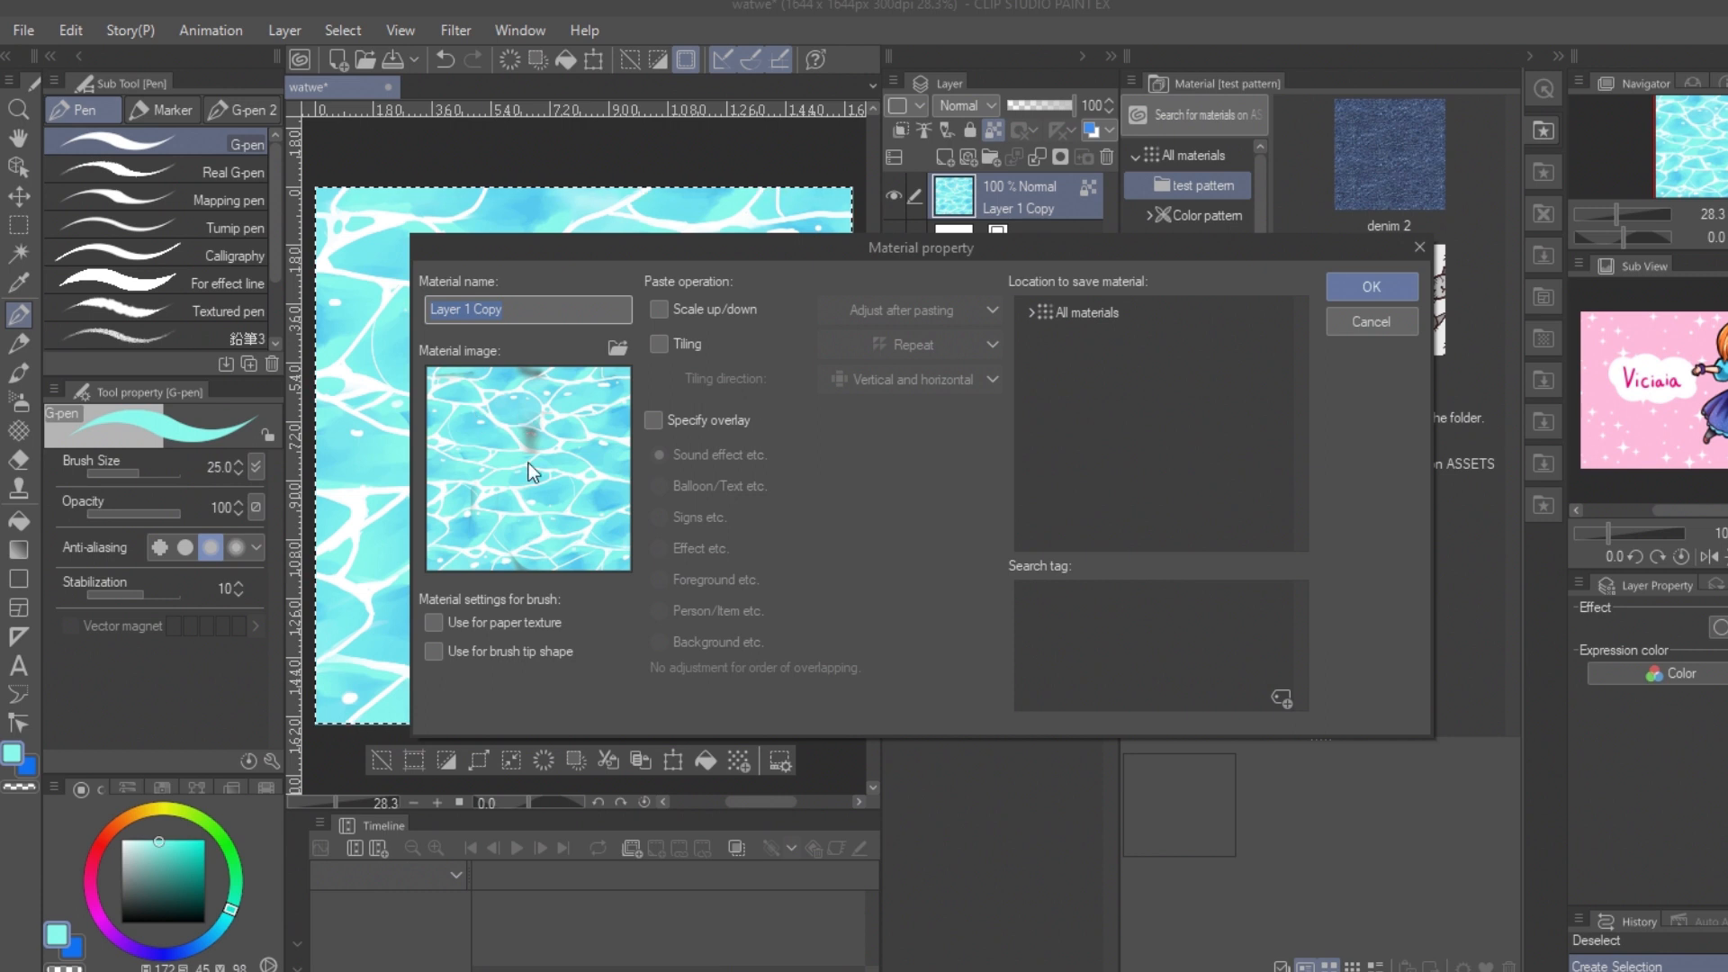
{"action": "left_click", "coordinate": [1371, 286]}
Step: Deselect, add a raster layer directly above the paper and fill it with light cyan
{"action": "left_click", "coordinate": [1004, 251]}
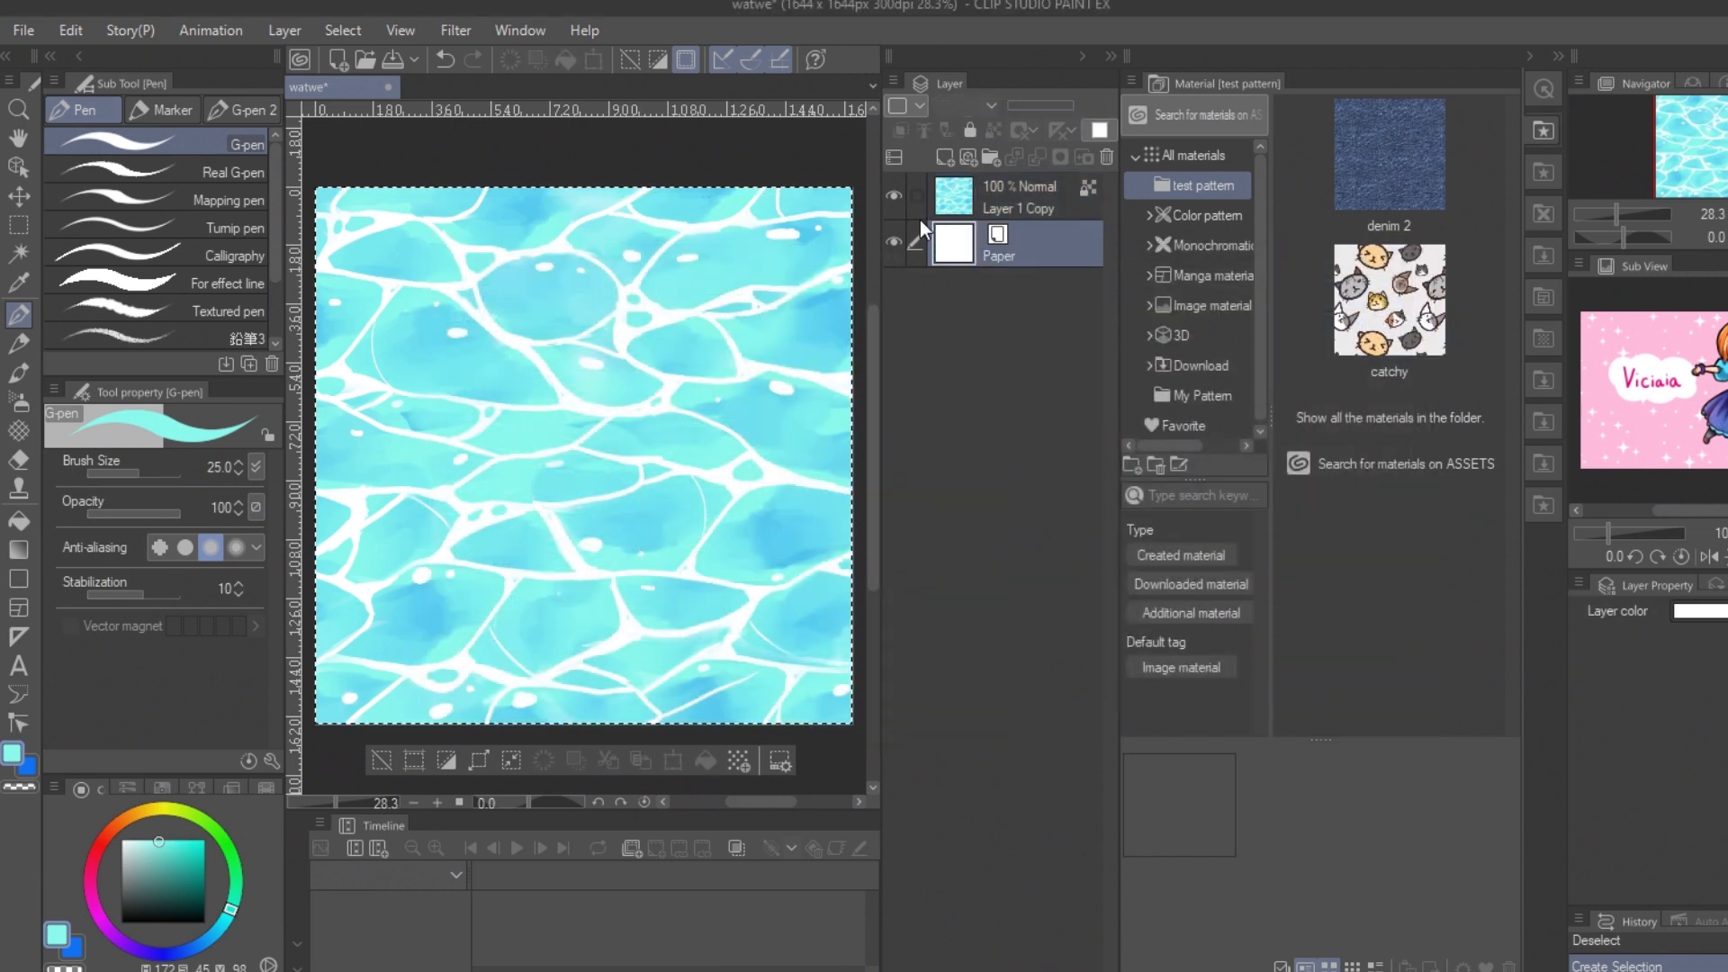
{"action": "key", "text": "ctrl+d"}
{"action": "left_click", "coordinate": [945, 158]}
{"action": "key", "text": "alt+BackSpace"}
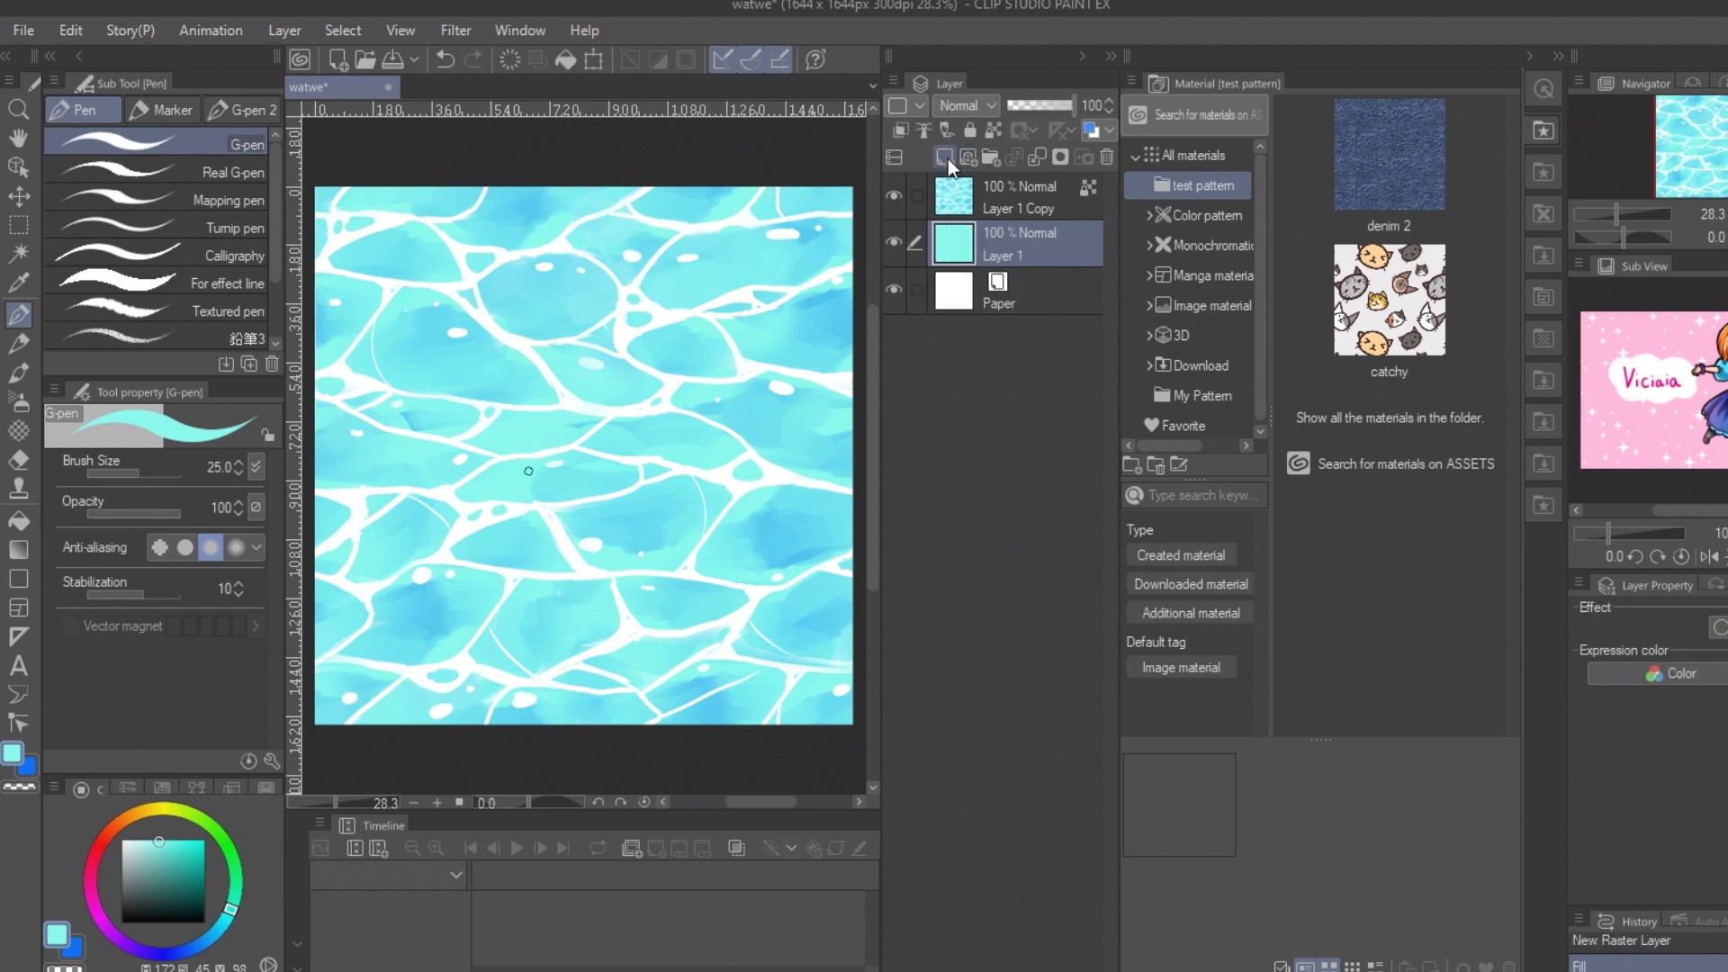
Step: Unlock the water layer's transparent pixels and retouch a small upper-left area with the Watercolor brush at size 120
{"action": "left_click", "coordinate": [1029, 199]}
{"action": "left_click", "coordinate": [993, 130]}
{"action": "left_click", "coordinate": [19, 401]}
{"action": "left_click", "coordinate": [19, 315]}
{"action": "left_click", "coordinate": [19, 373]}
{"action": "left_click_drag", "start_coordinate": [404, 418], "coordinate": [434, 416]}
{"action": "left_click", "coordinate": [435, 416], "text": "alt"}
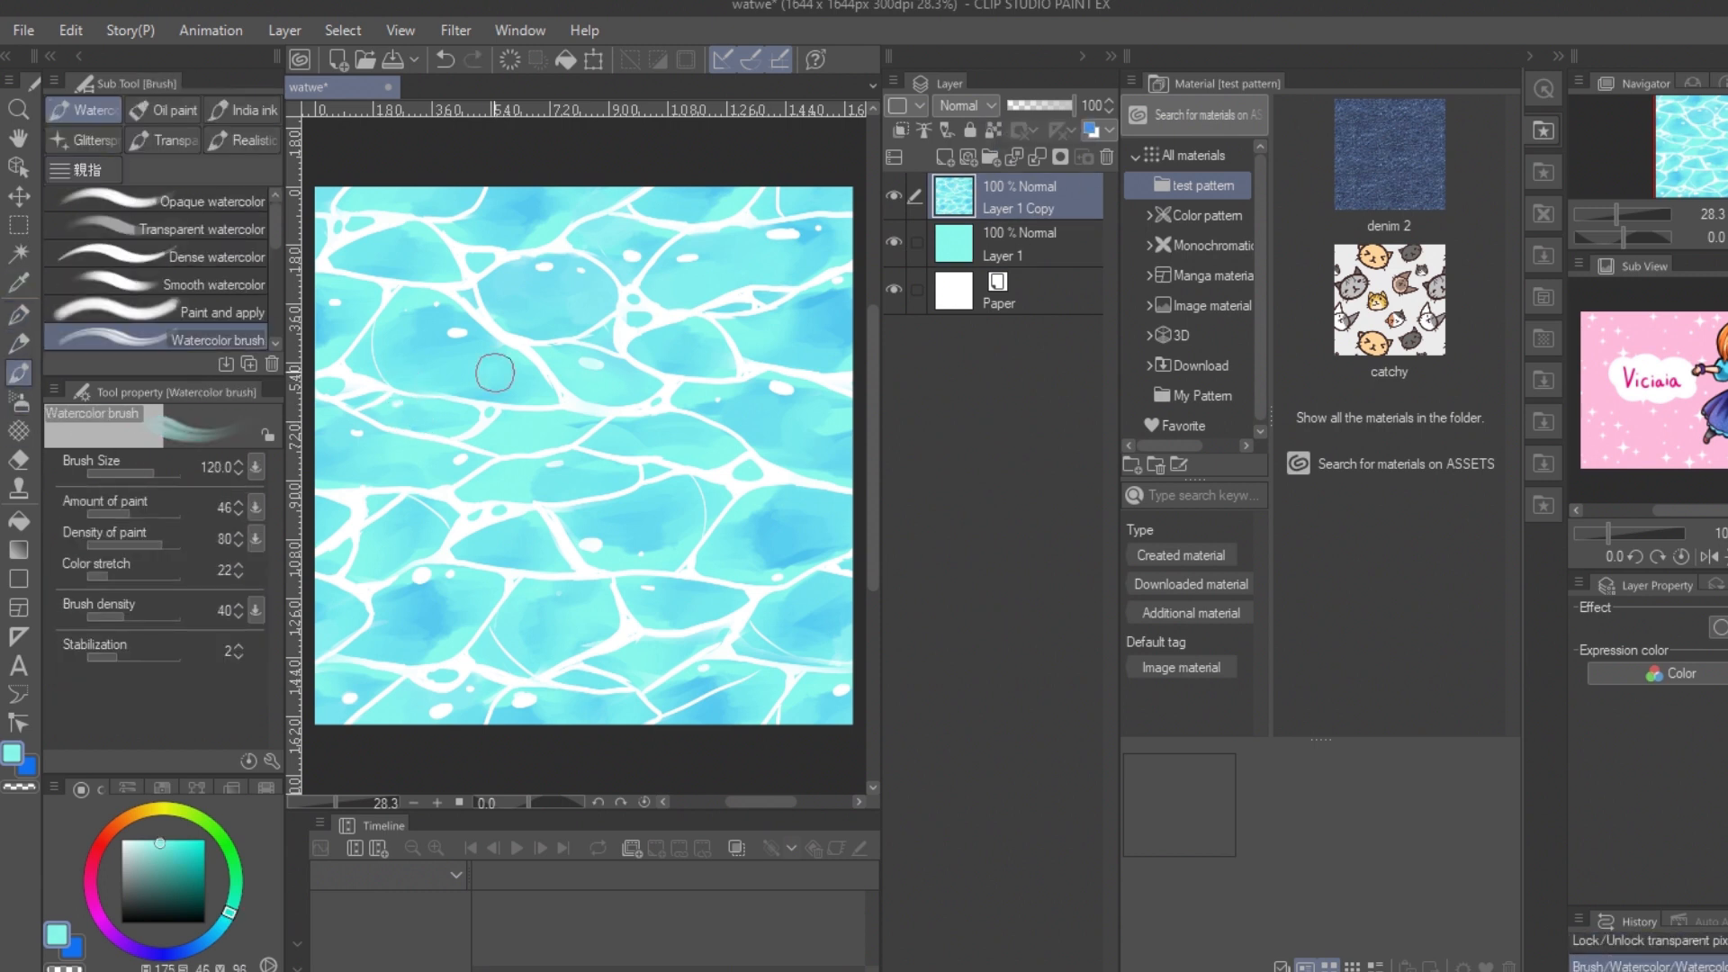
Step: Merge the water layer with the light cyan layer beneath it
{"action": "left_click", "coordinate": [1015, 243], "text": "ctrl"}
{"action": "right_click", "coordinate": [1023, 237]}
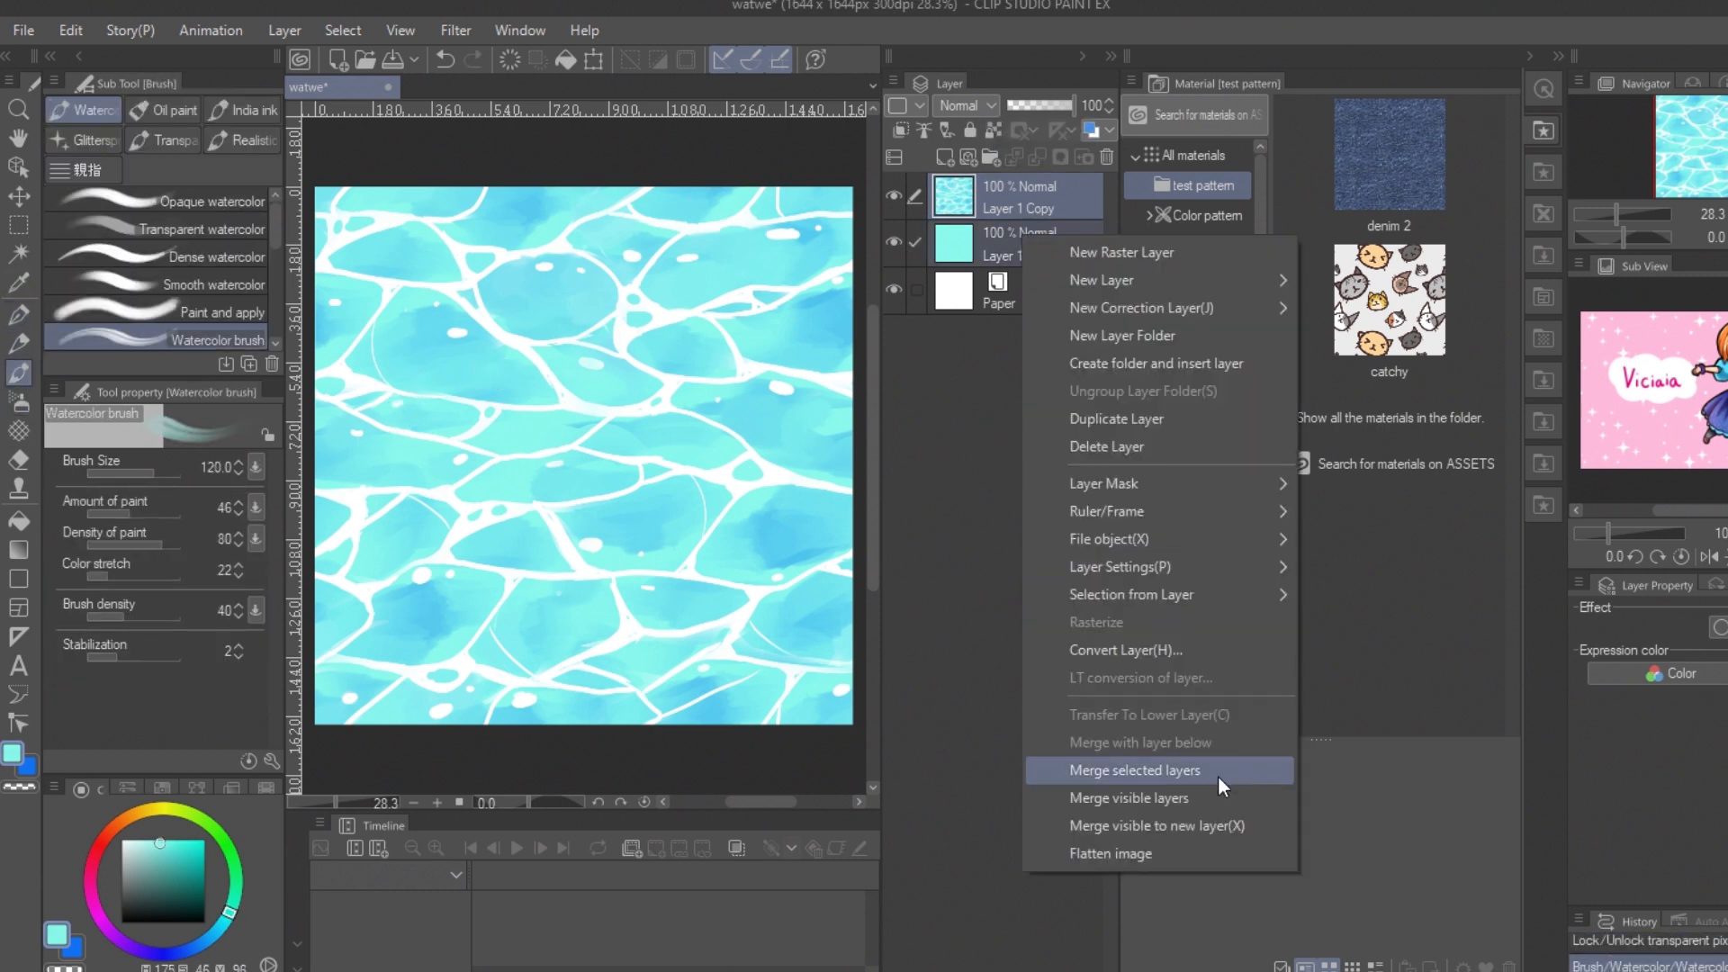
{"action": "left_click", "coordinate": [1220, 780]}
{"action": "left_click", "coordinate": [71, 30]}
{"action": "left_click", "coordinate": [518, 519]}
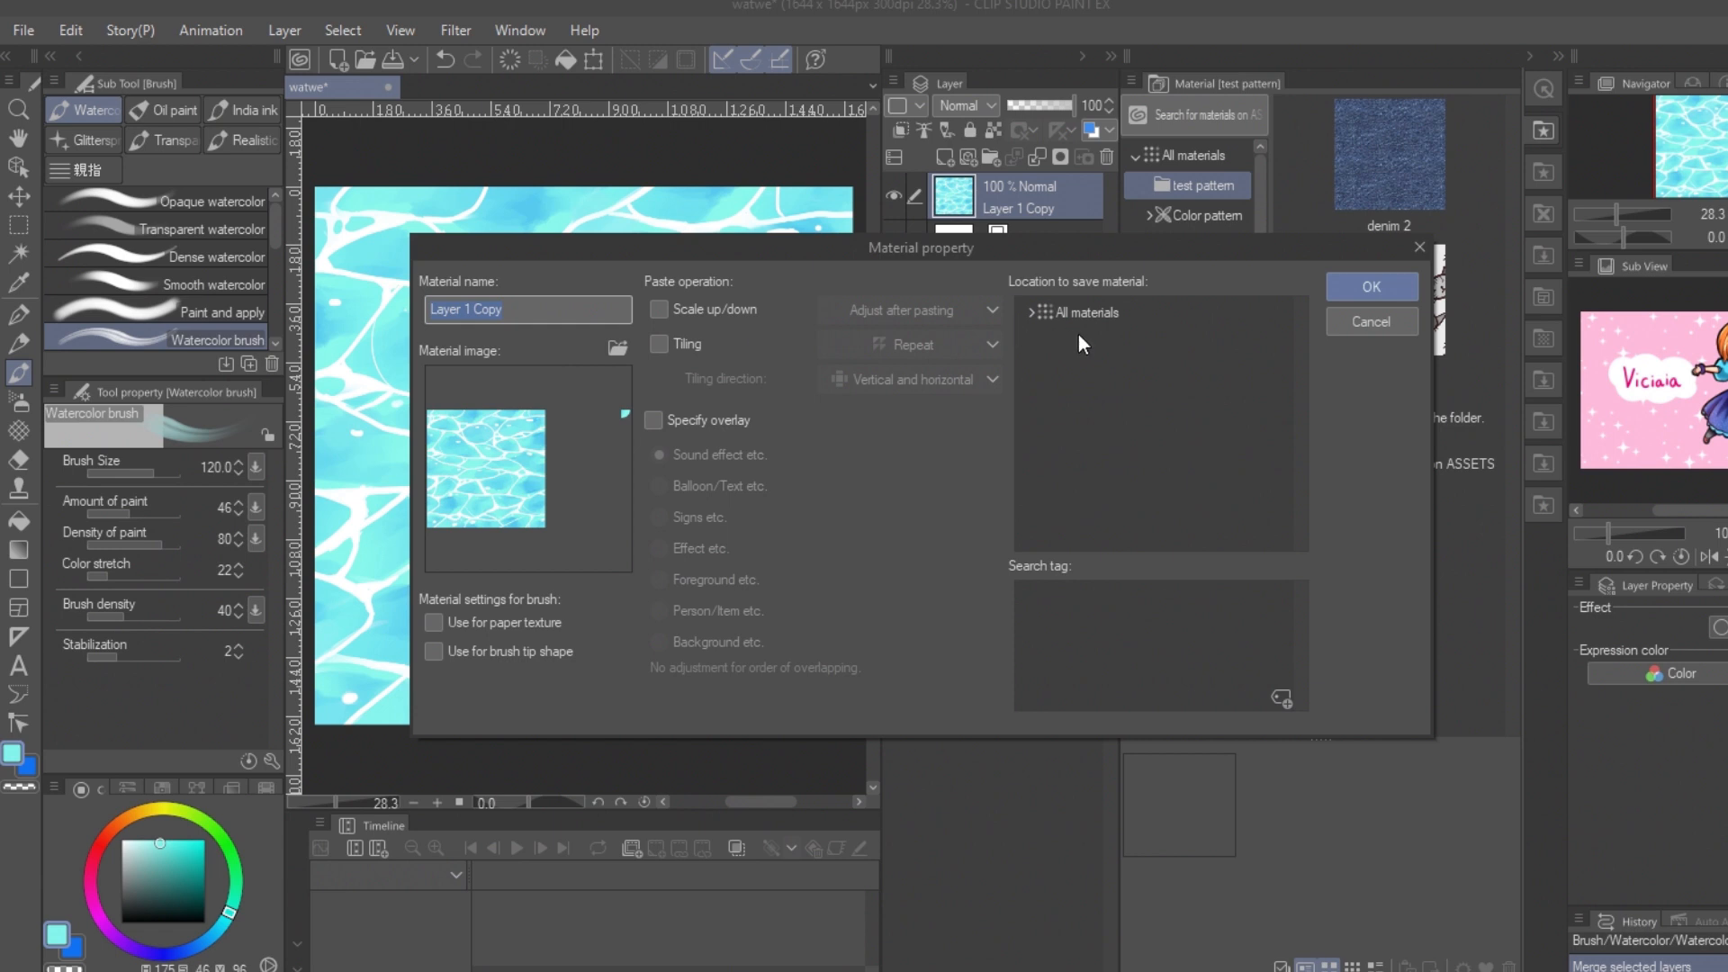
{"action": "left_click", "coordinate": [1371, 321]}
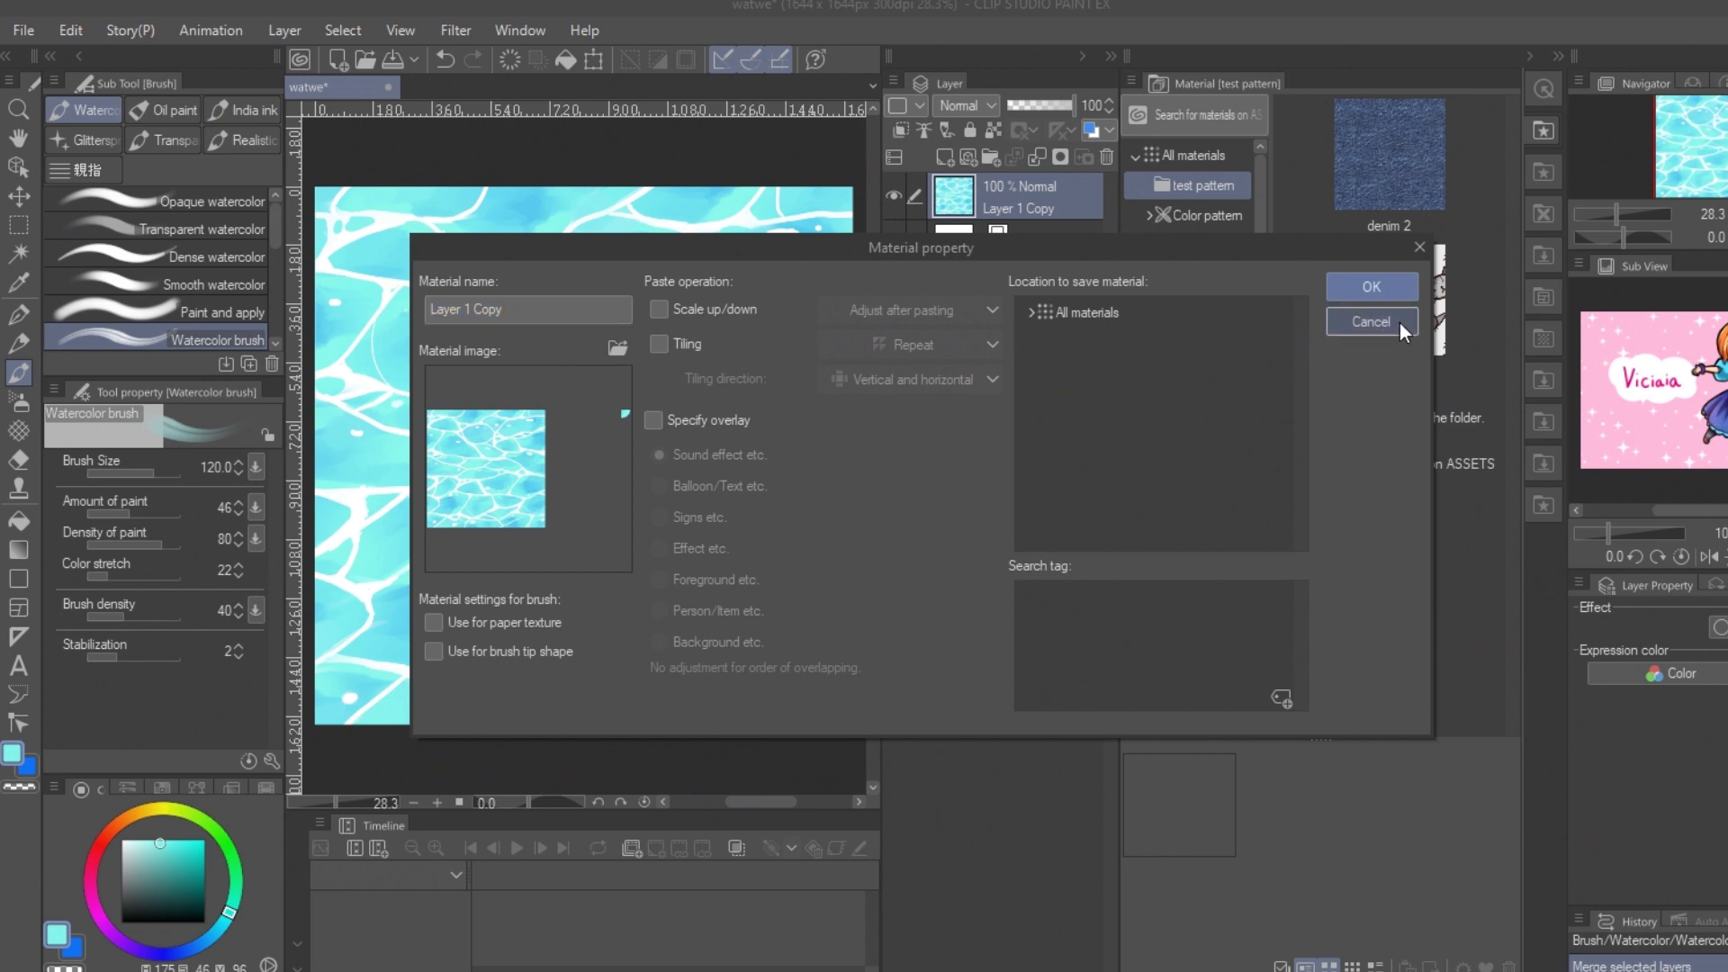
Step: Select the water layer's area and register it as a tiling image material named "water" in the test pattern folder
{"action": "left_click", "coordinate": [940, 207], "text": "ctrl"}
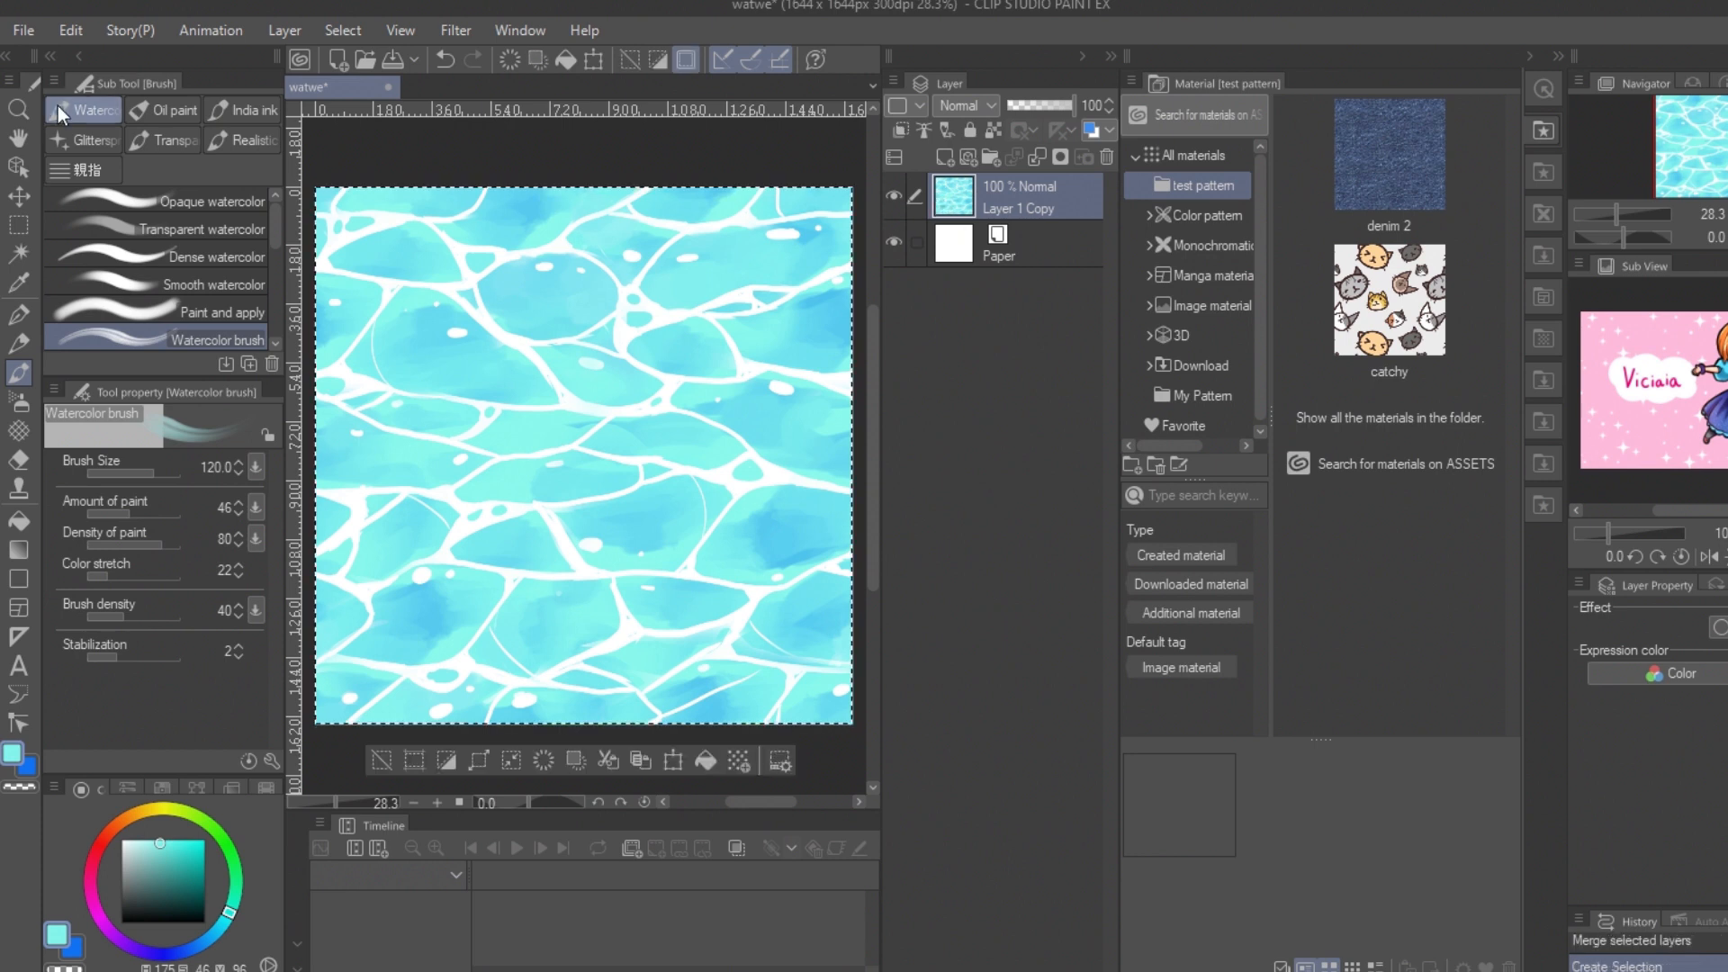
{"action": "left_click", "coordinate": [71, 30]}
{"action": "mouse_move", "coordinate": [257, 508]}
{"action": "left_click", "coordinate": [506, 514]}
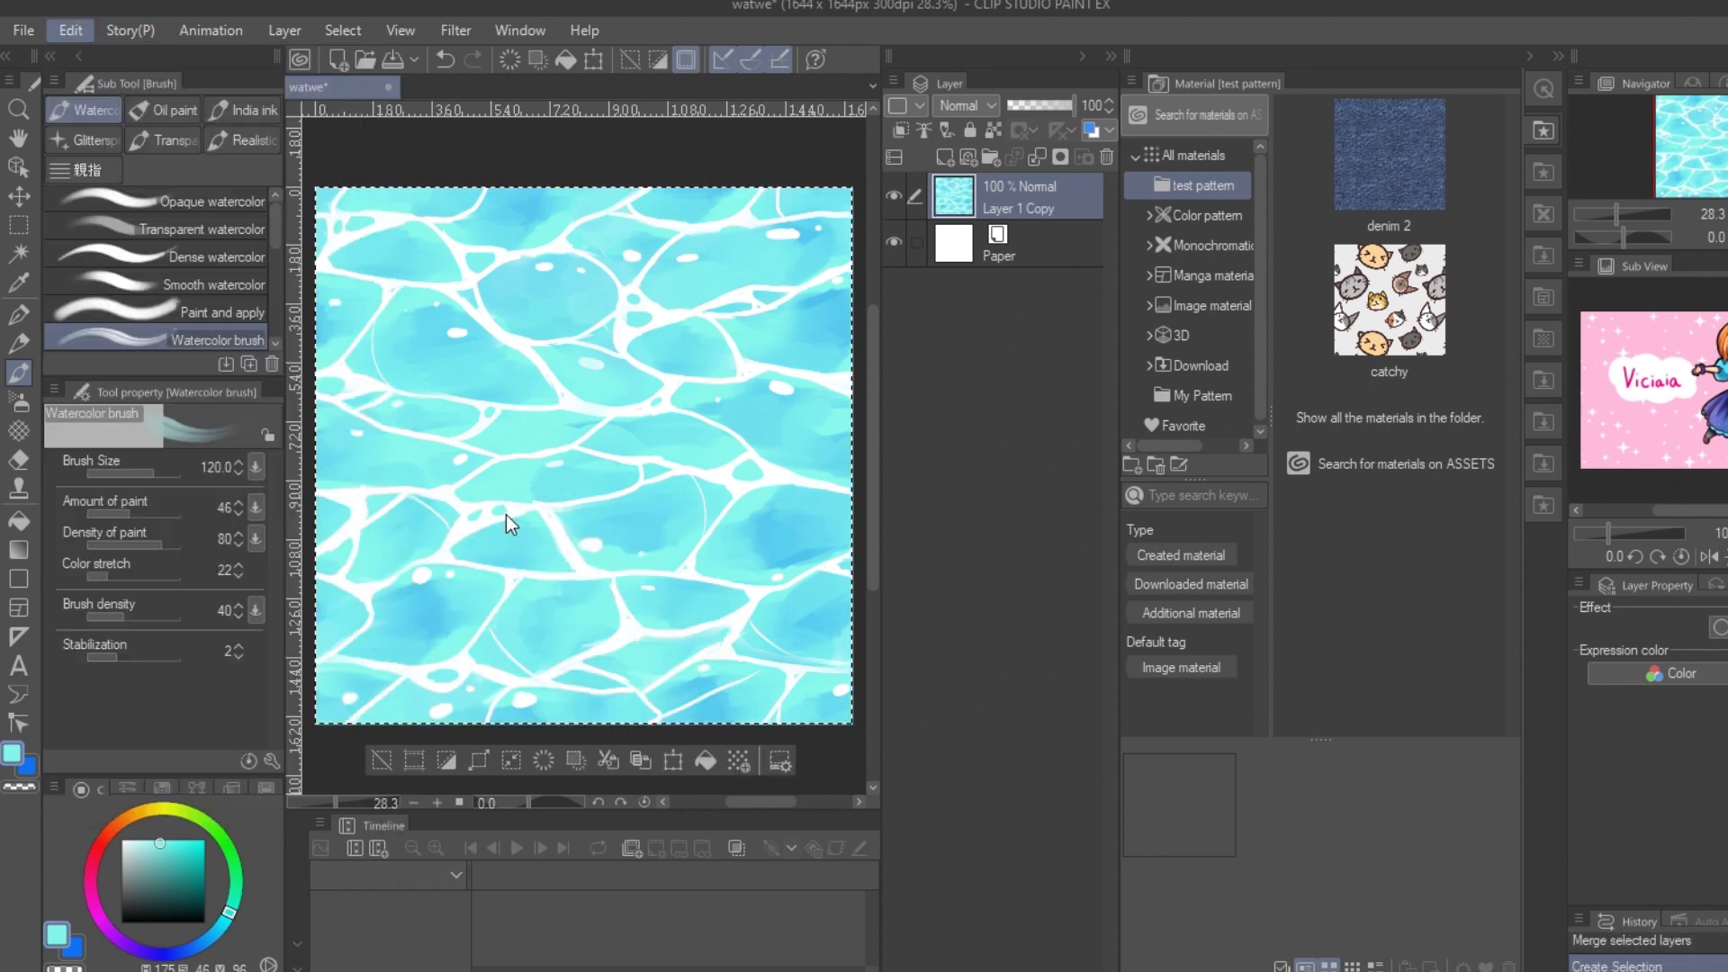
{"action": "left_click", "coordinate": [659, 343]}
{"action": "triple_click", "coordinate": [540, 309]}
{"action": "type", "text": "water"}
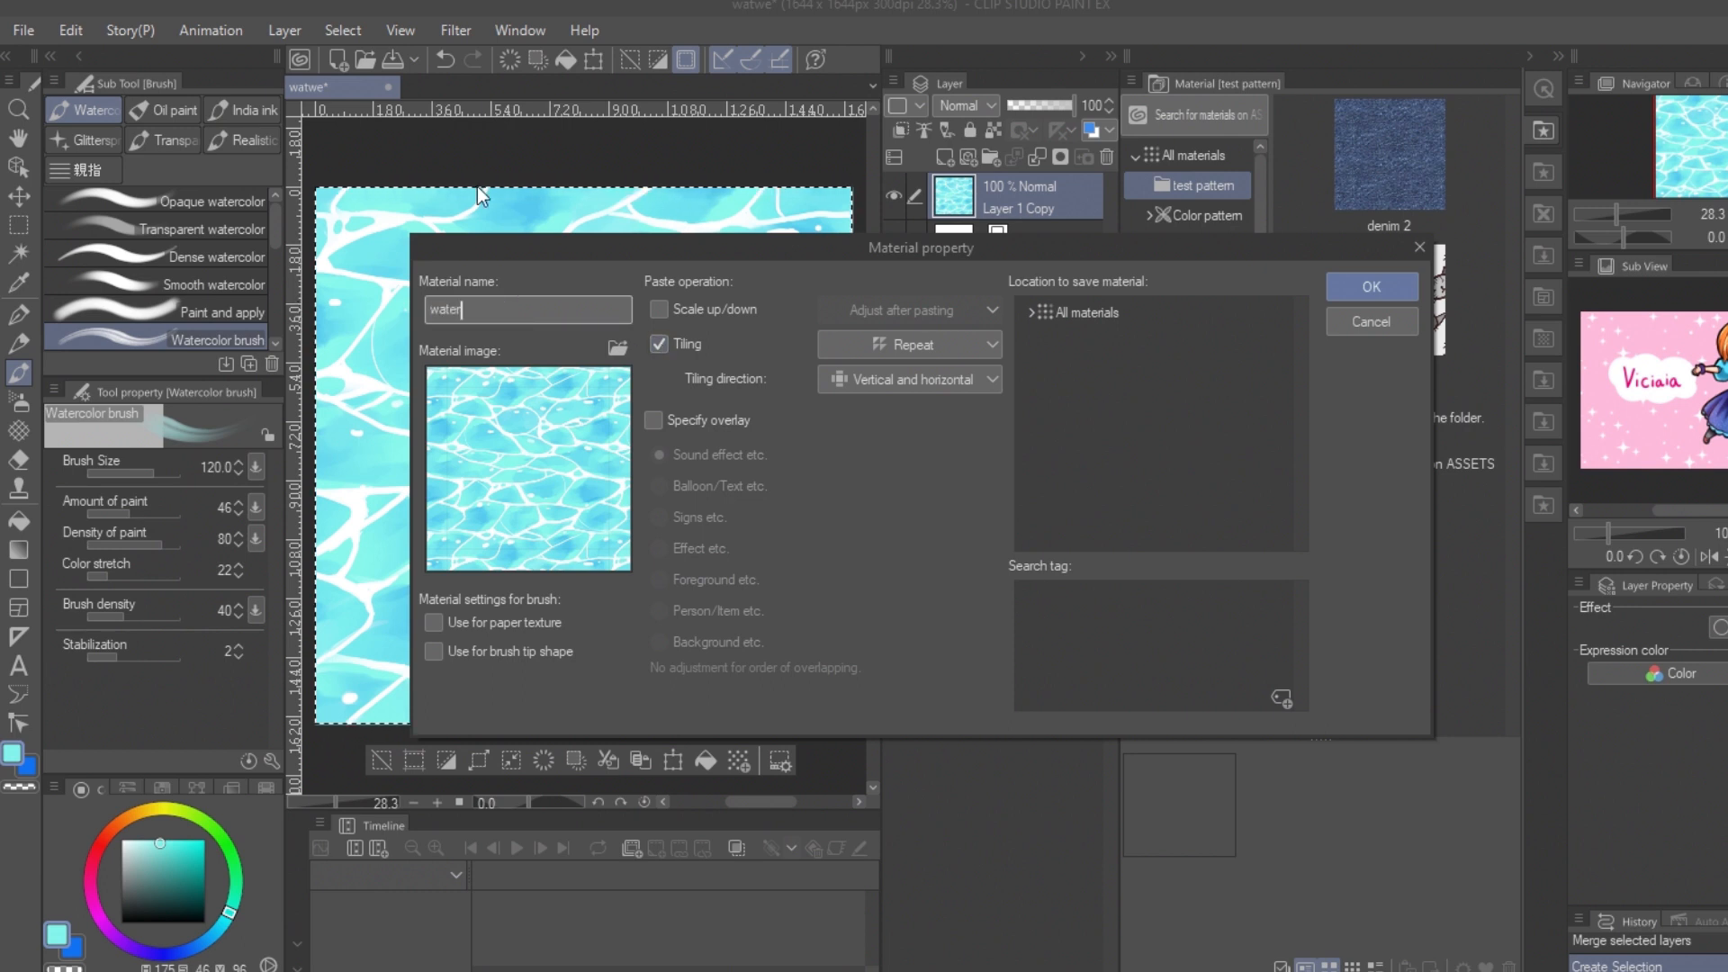
{"action": "double_click", "coordinate": [1084, 312]}
{"action": "left_click", "coordinate": [1096, 342]}
{"action": "left_click", "coordinate": [1370, 287]}
Step: Create a new illustration, place the water material on it, and scale and shift its tiles to test the repeat
{"action": "key", "text": "ctrl+n"}
{"action": "key", "text": "Return"}
{"action": "left_click_drag", "start_coordinate": [1442, 168], "coordinate": [729, 451]}
{"action": "left_click_drag", "start_coordinate": [509, 226], "coordinate": [698, 413]}
{"action": "left_click_drag", "start_coordinate": [760, 470], "coordinate": [464, 420]}
{"action": "left_click", "coordinate": [1022, 237]}
{"action": "left_click_drag", "start_coordinate": [727, 603], "coordinate": [688, 497]}
Step: Return to the watwe canvas, clear the selection and export the image as a single-layer JPEG
{"action": "left_click", "coordinate": [317, 86]}
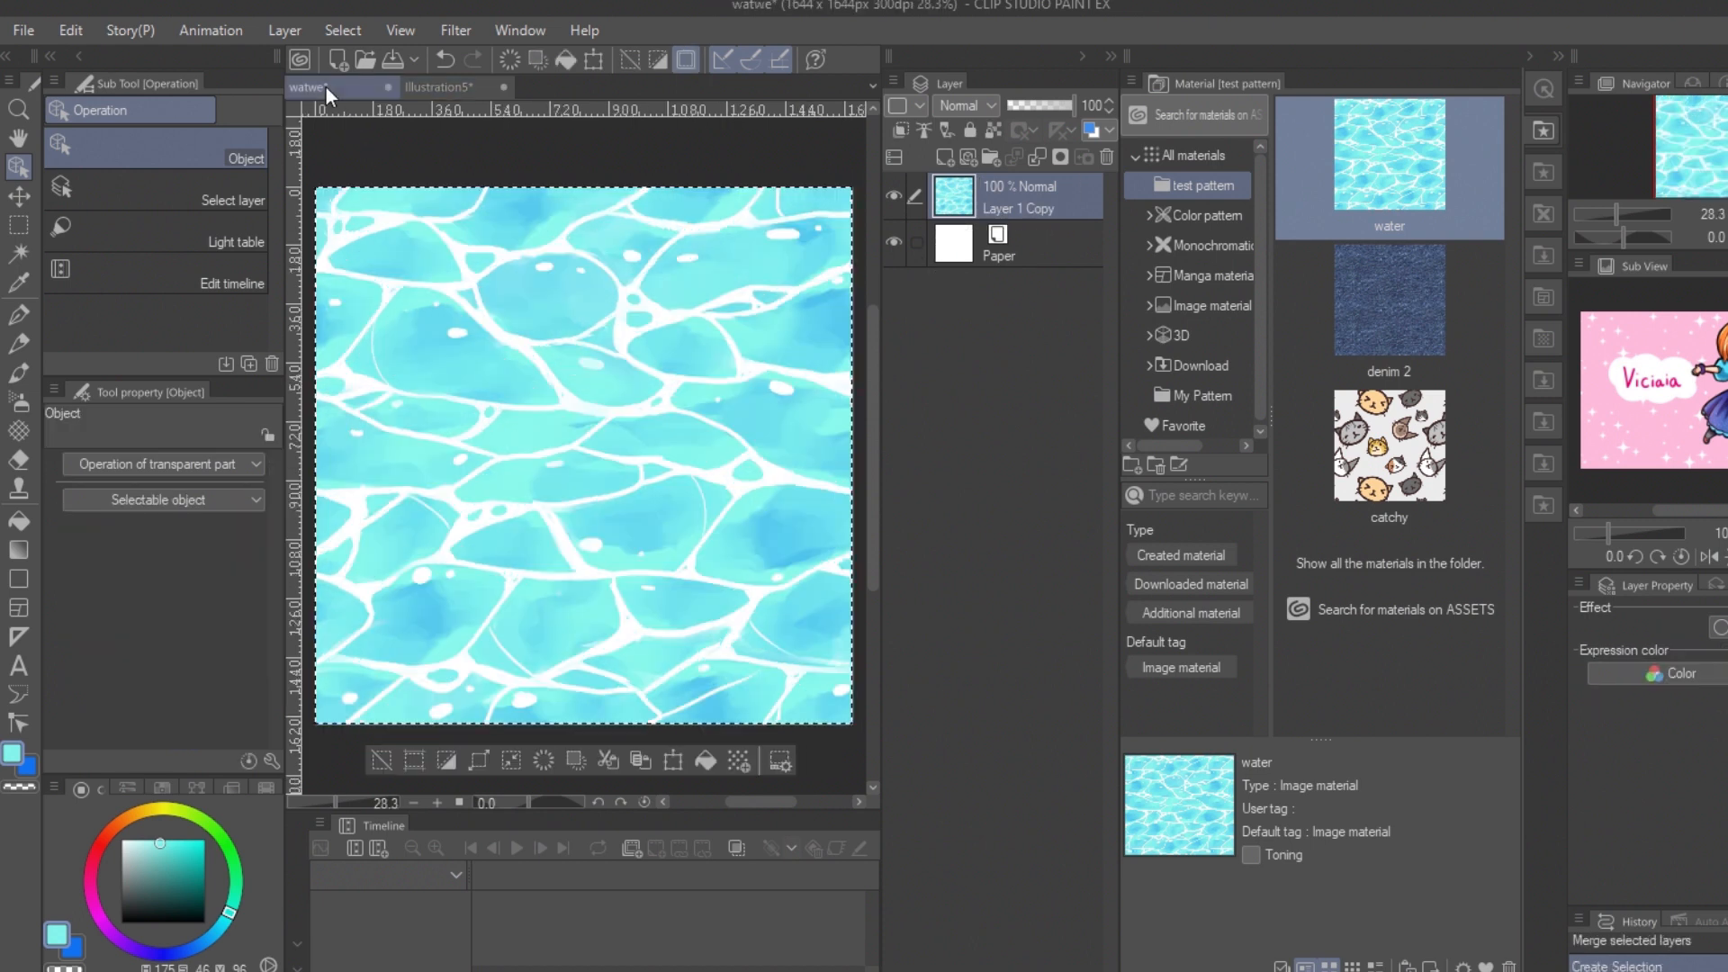
{"action": "left_click", "coordinate": [22, 32]}
{"action": "mouse_move", "coordinate": [182, 332]}
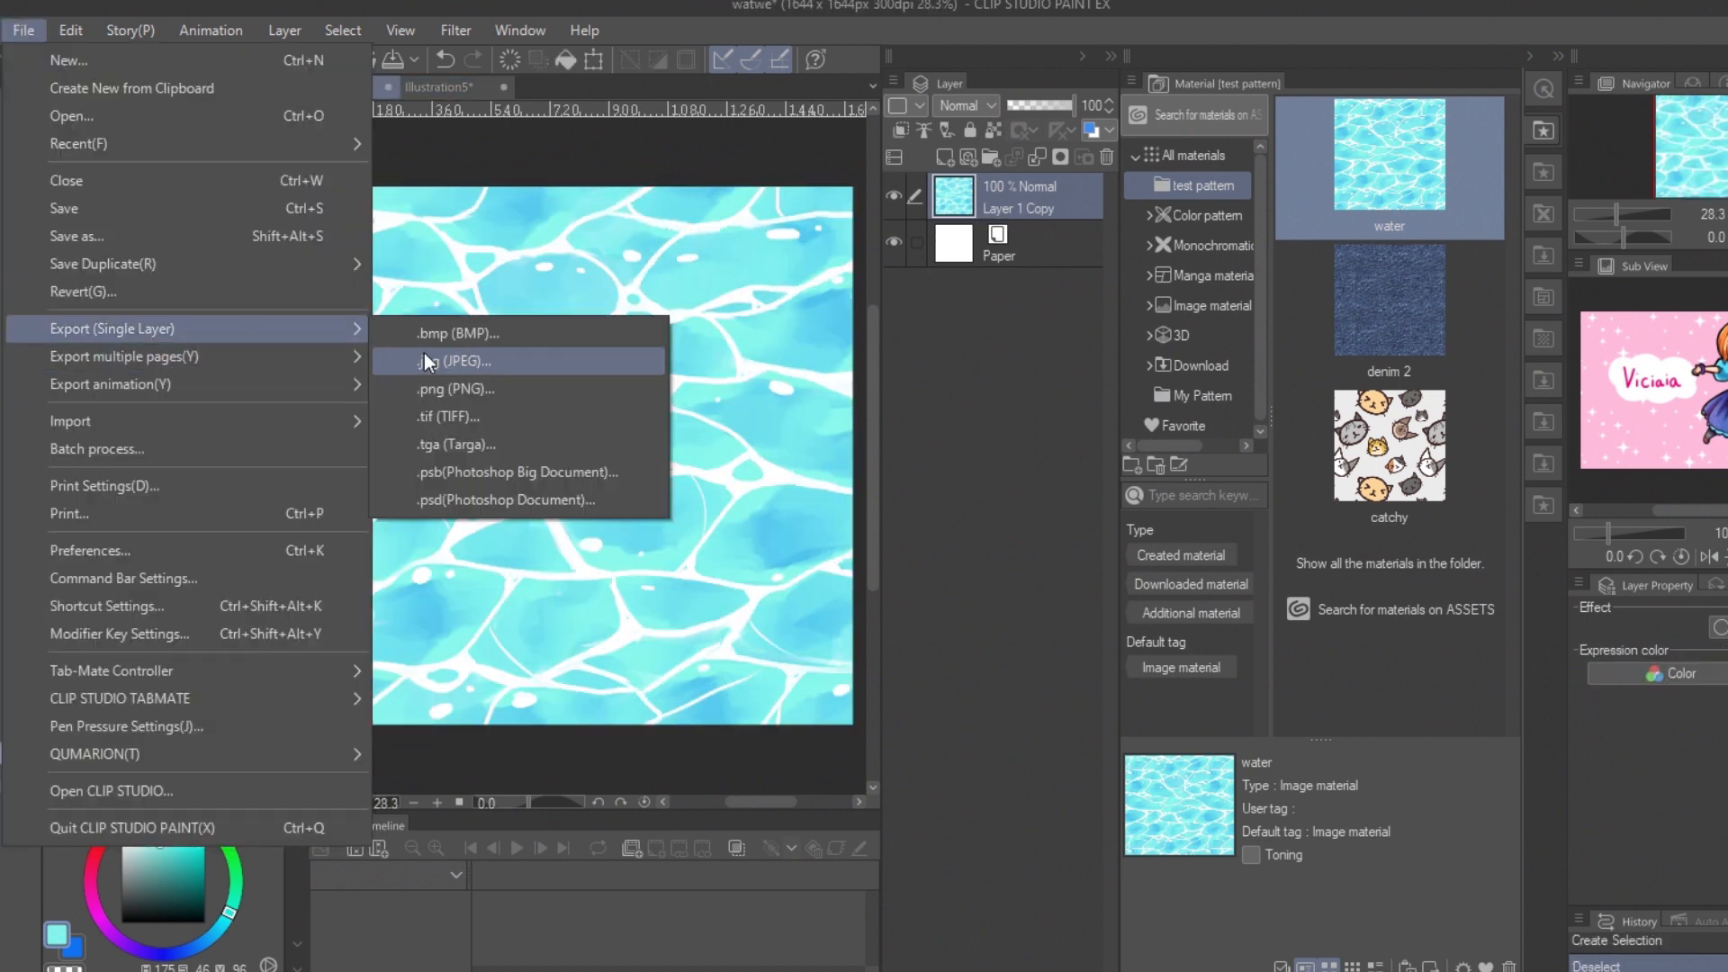
{"action": "left_click", "coordinate": [424, 352]}
{"action": "left_click", "coordinate": [725, 506]}
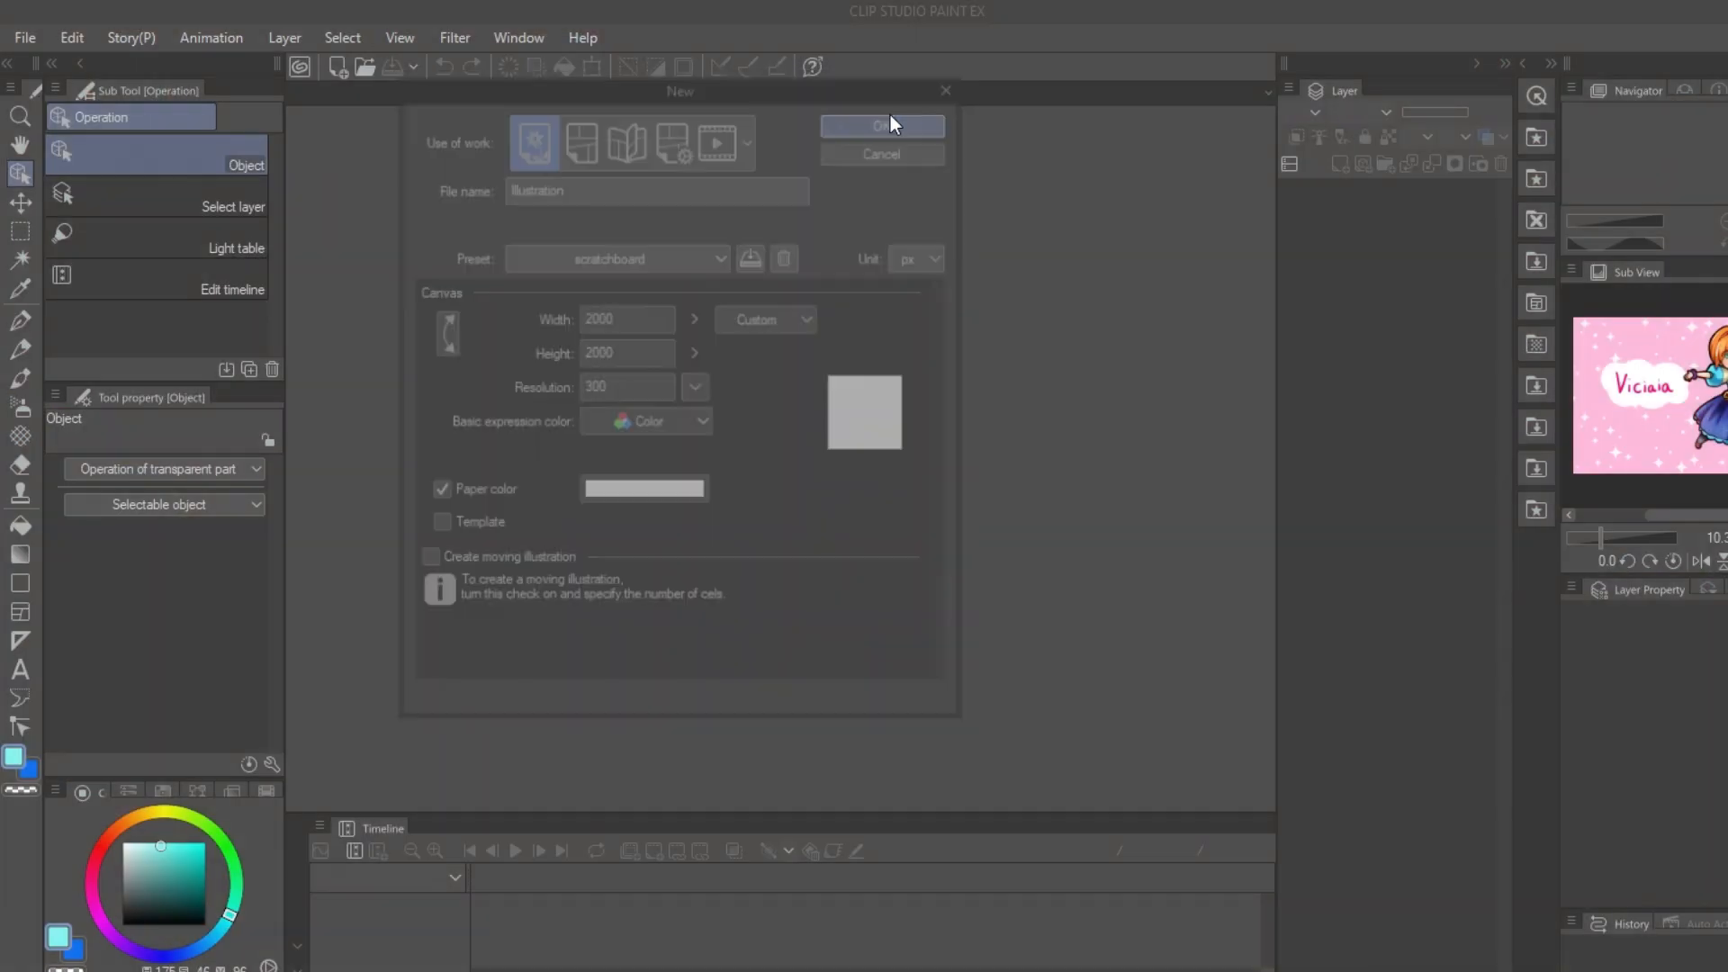
Step: Create a new 2000 x 2000 px illustration at 300 dpi and display the grid on it
{"action": "left_click", "coordinate": [889, 116]}
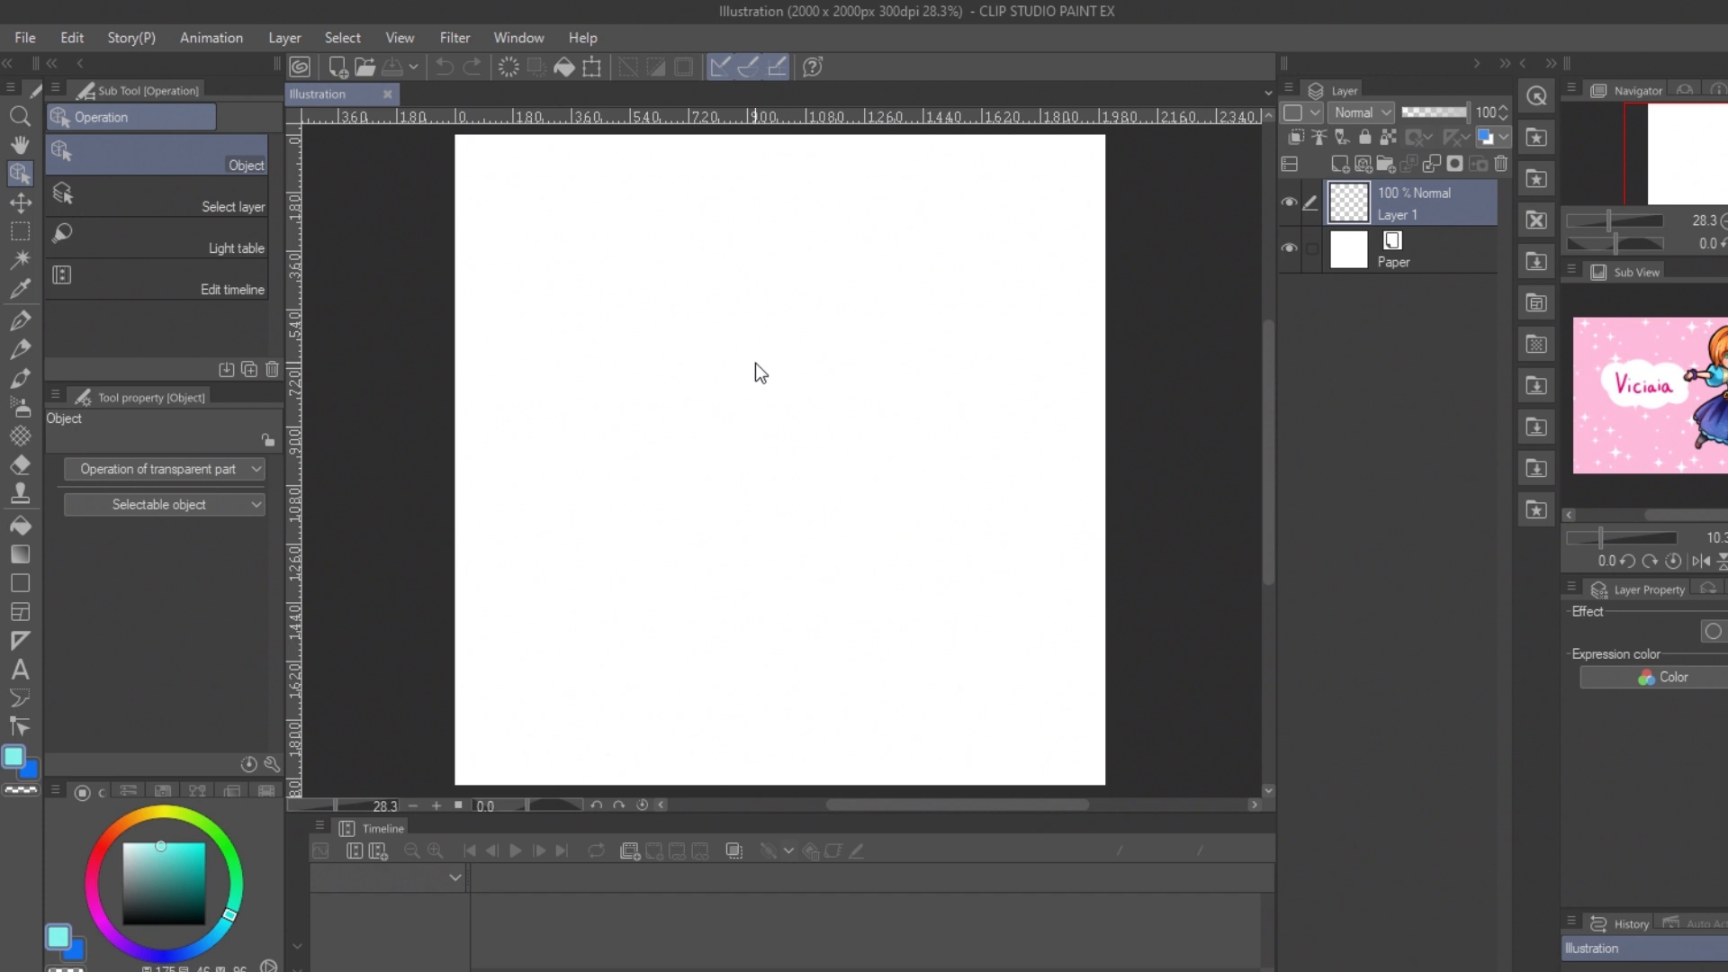
{"action": "left_click", "coordinate": [399, 37]}
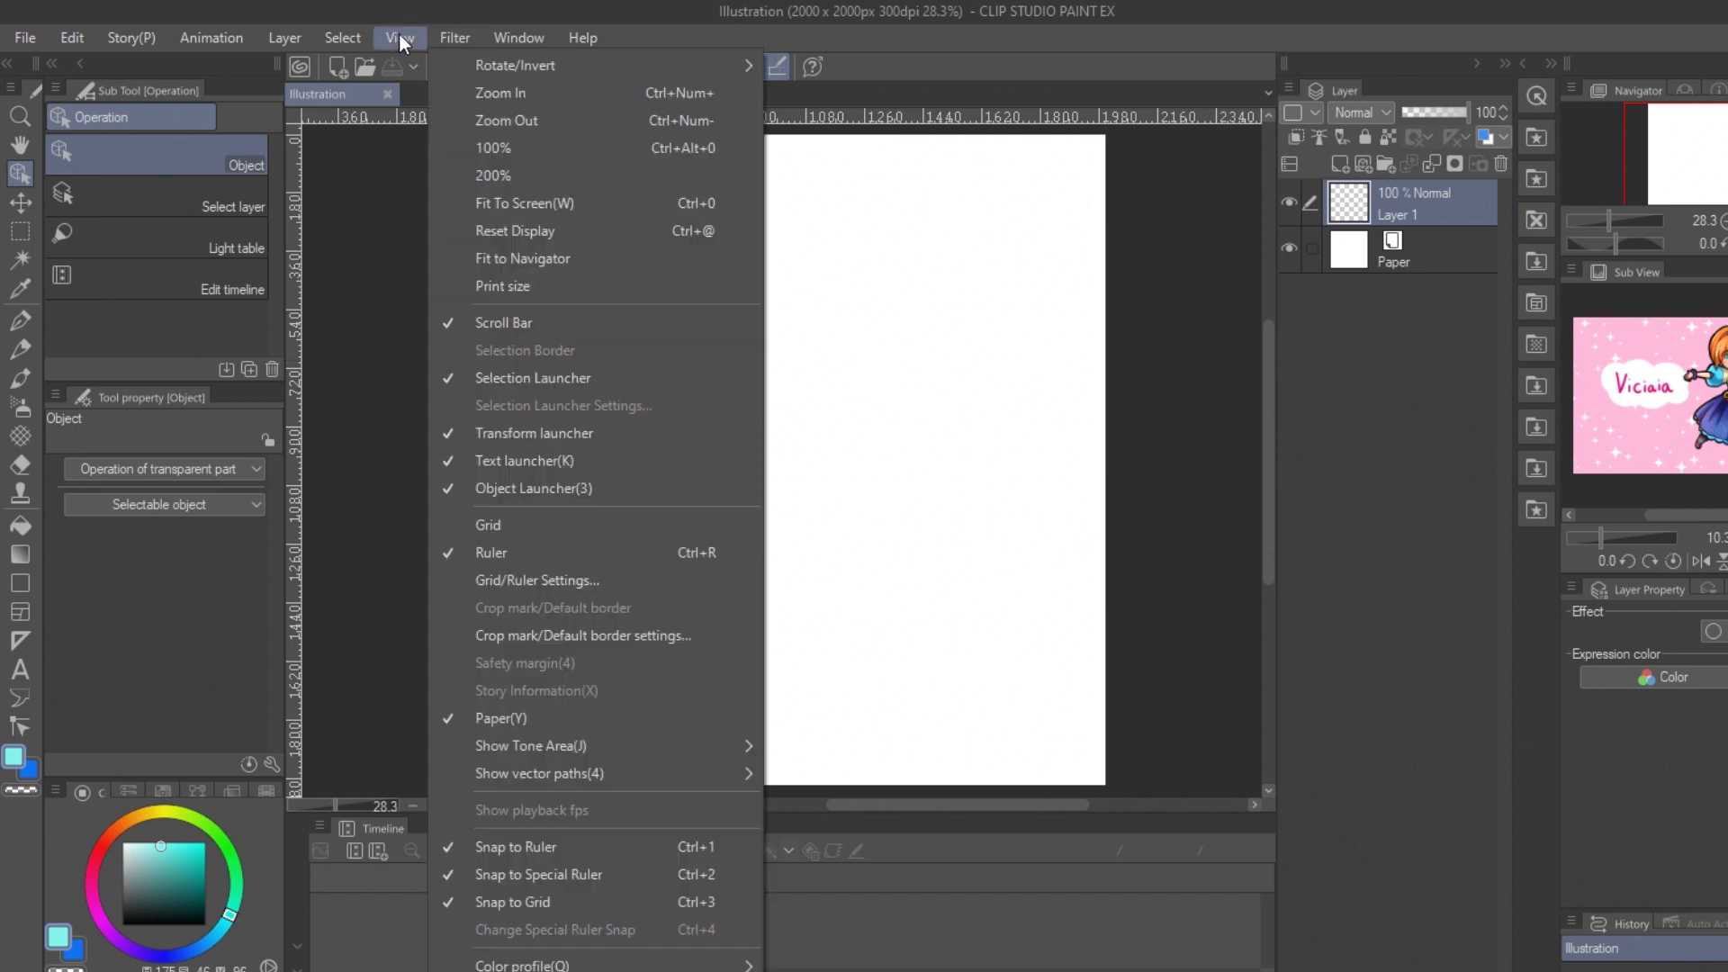
{"action": "left_click", "coordinate": [538, 527]}
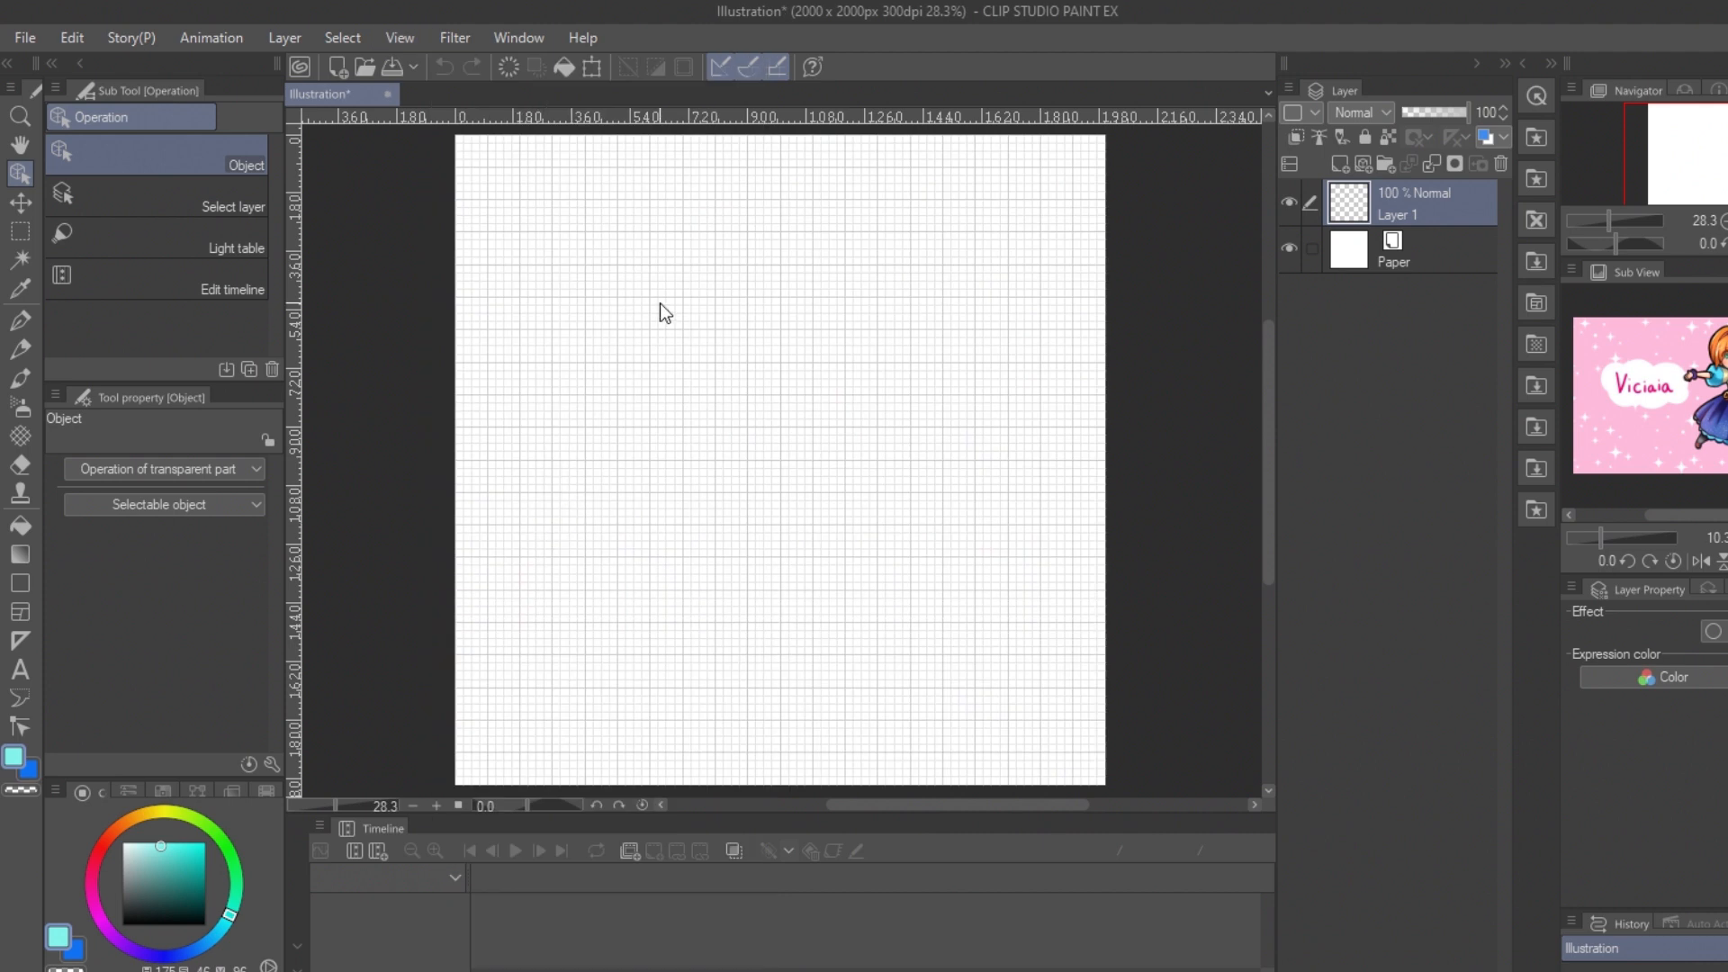
Step: Set the grid gap to 500 px with 4 divisions and the origin at the canvas's top left
{"action": "left_click", "coordinate": [459, 36]}
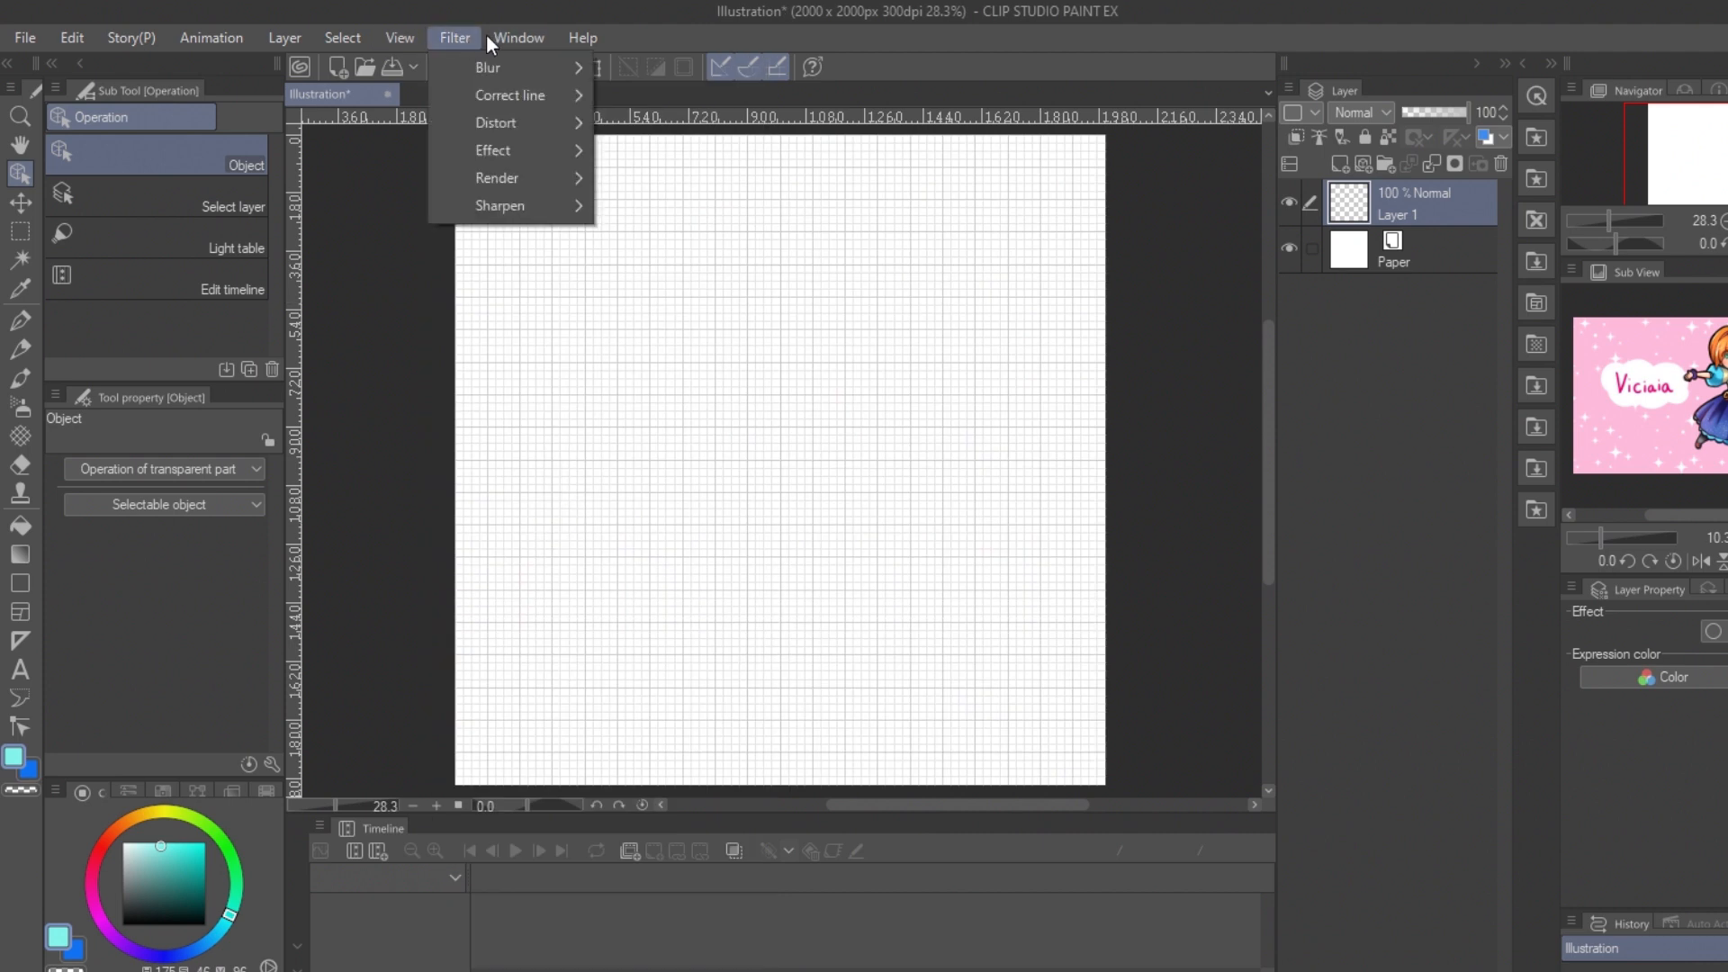
{"action": "mouse_move", "coordinate": [500, 36]}
{"action": "mouse_move", "coordinate": [393, 35]}
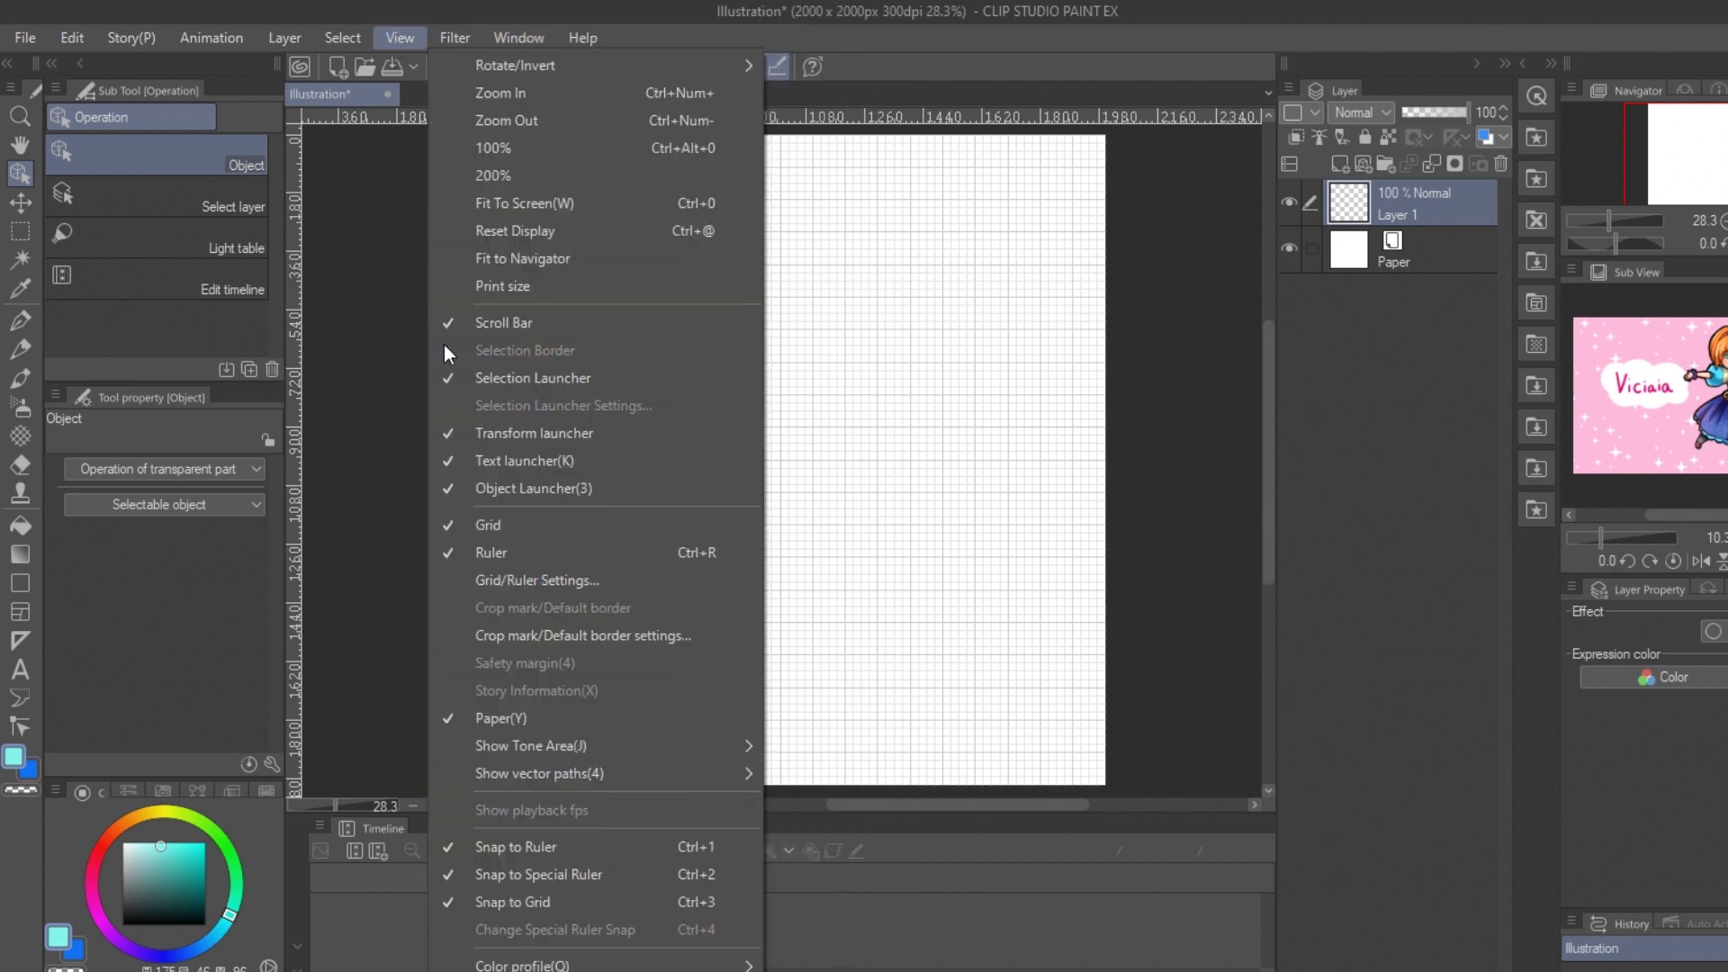
{"action": "left_click", "coordinate": [564, 581]}
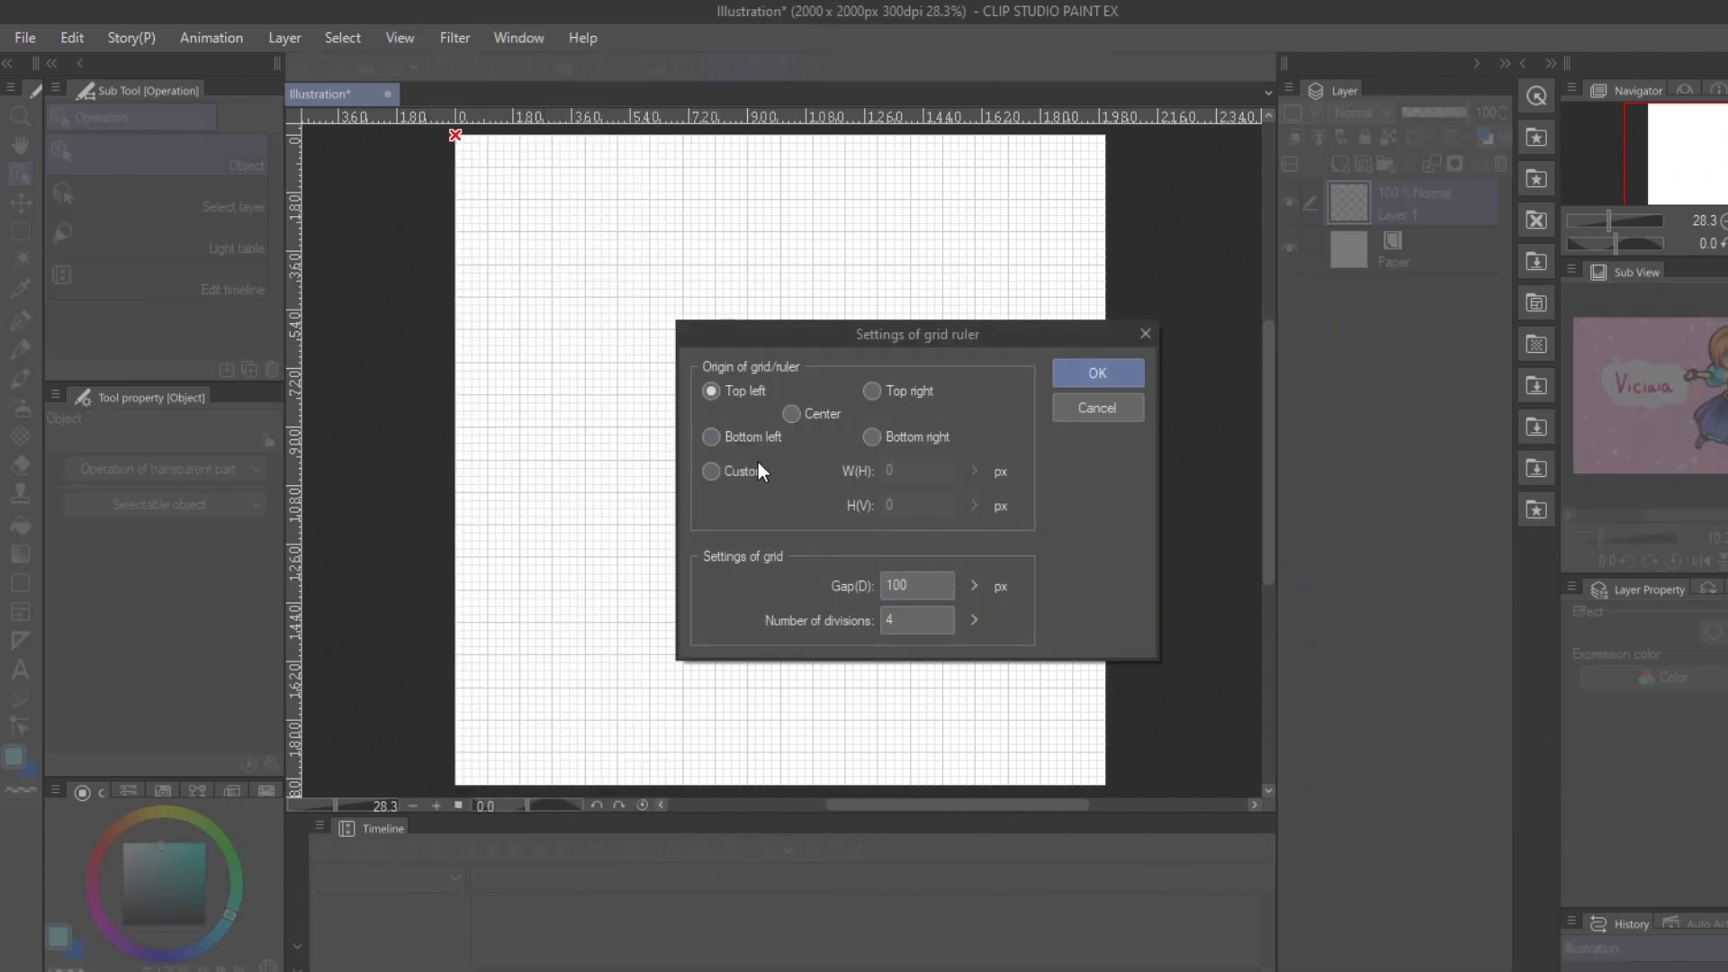
{"action": "double_click", "coordinate": [932, 584]}
{"action": "type", "text": "500"}
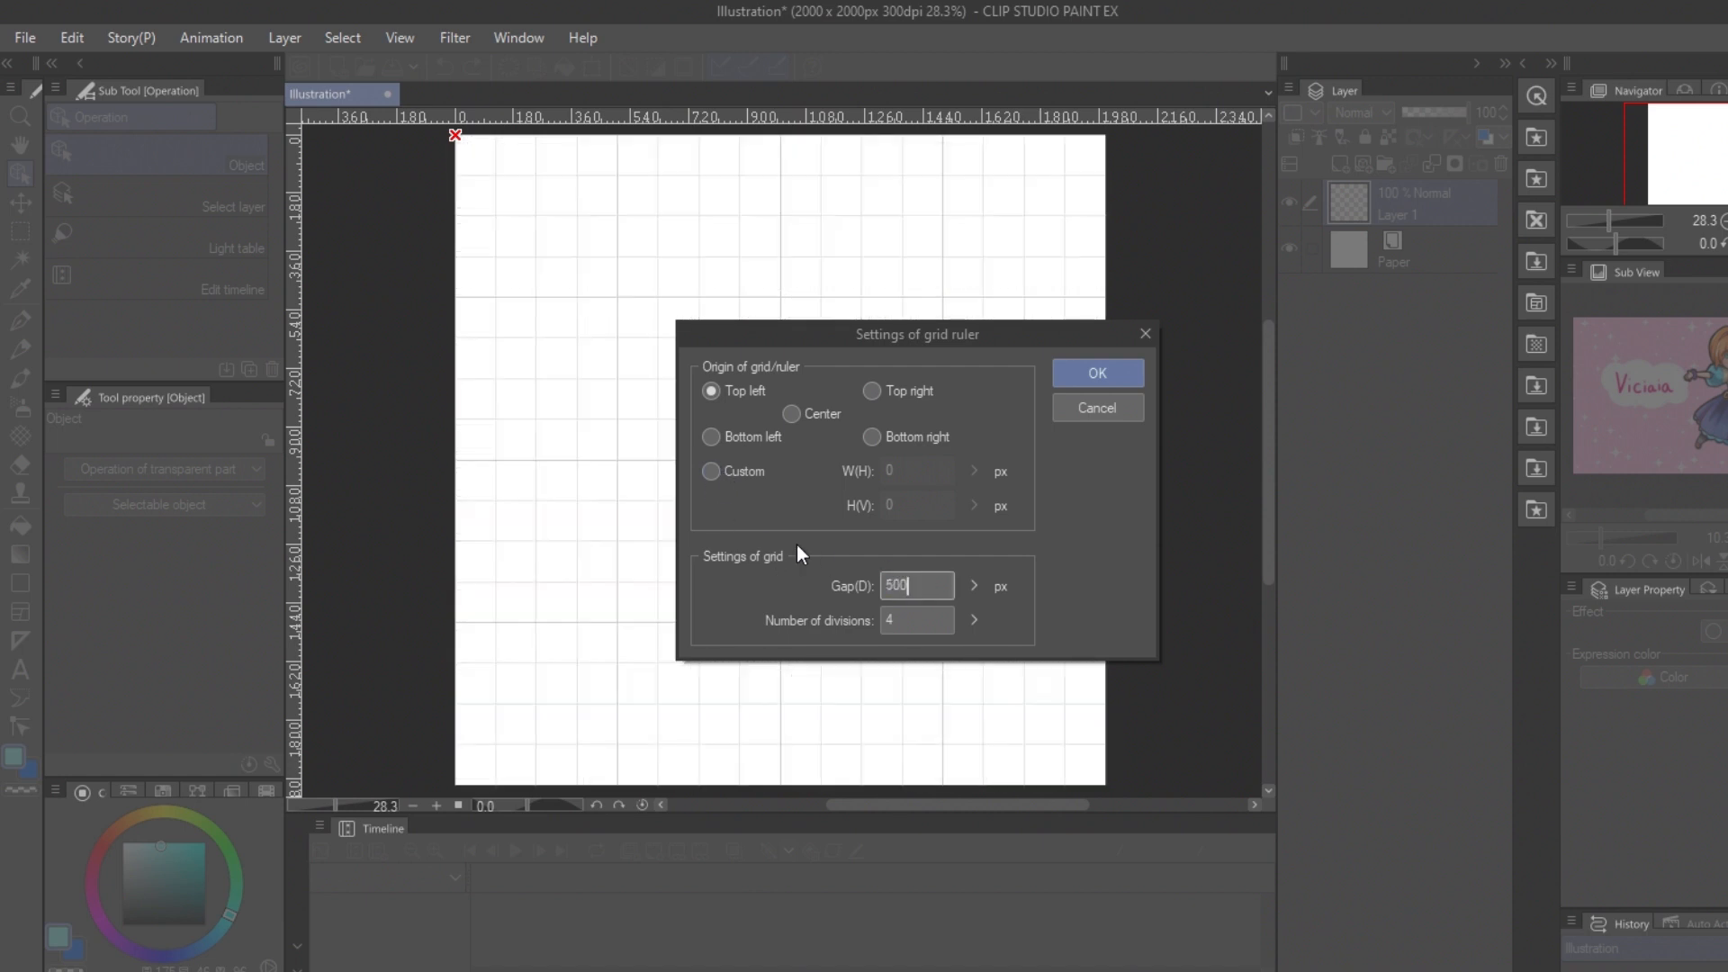
{"action": "key", "text": "Return"}
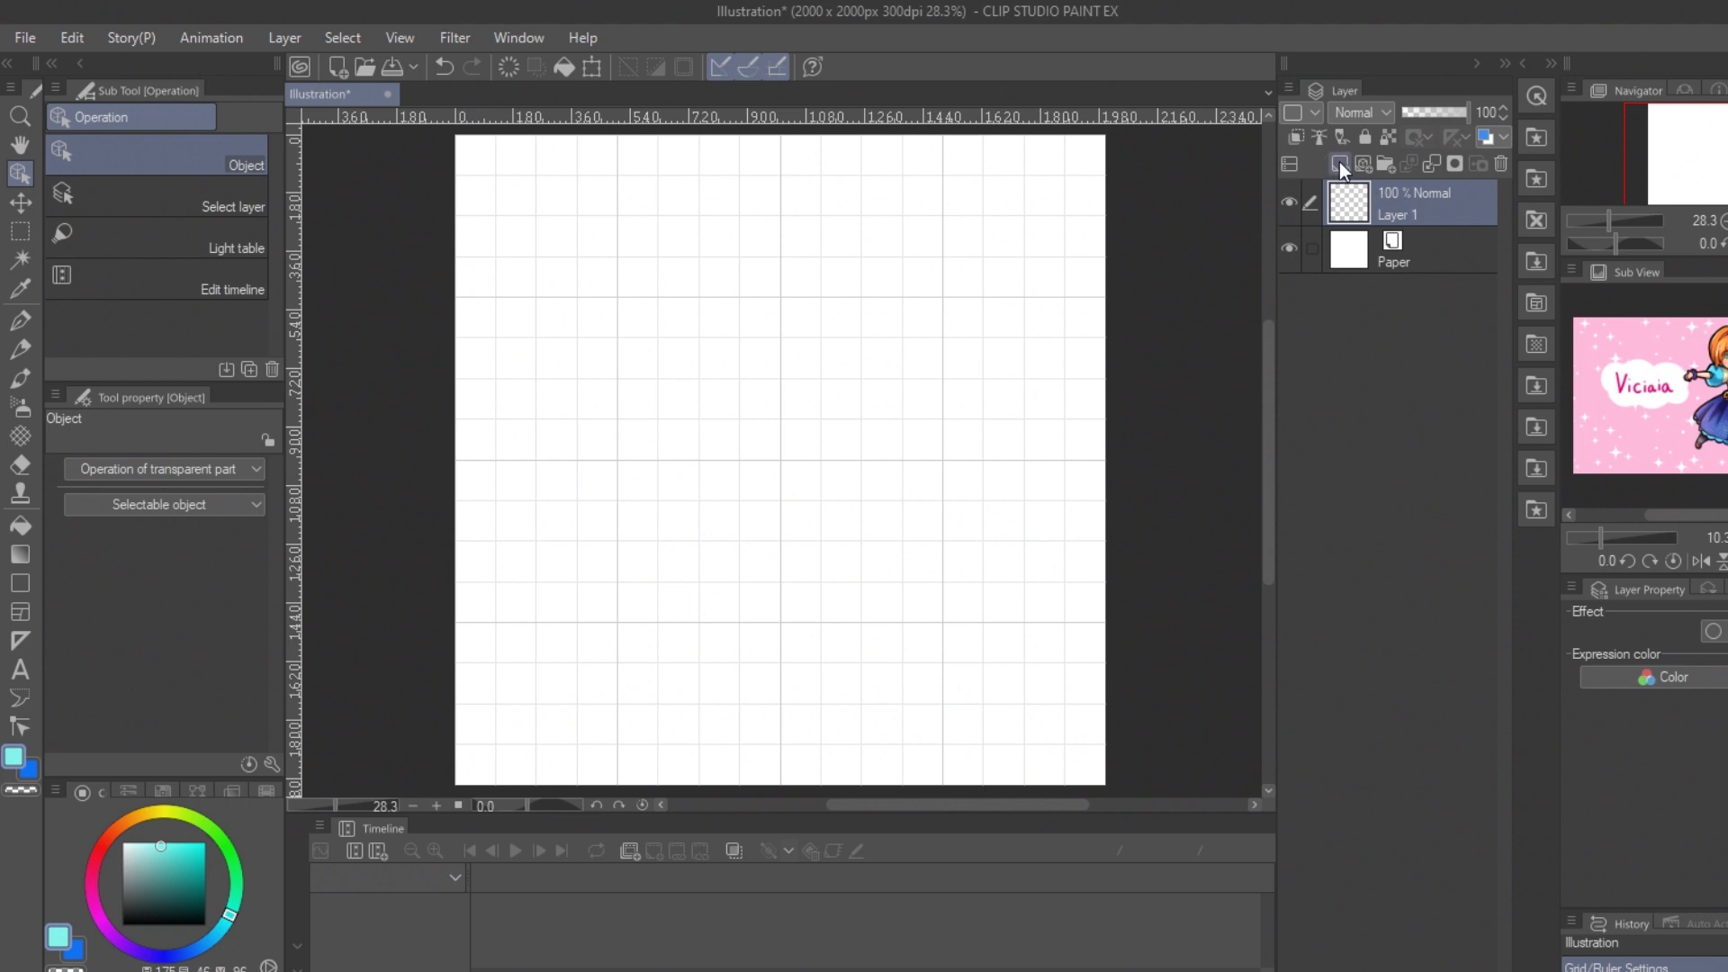
Step: Choose the G-pen for sketching and turn off snapping to the grid
{"action": "key", "text": "p"}
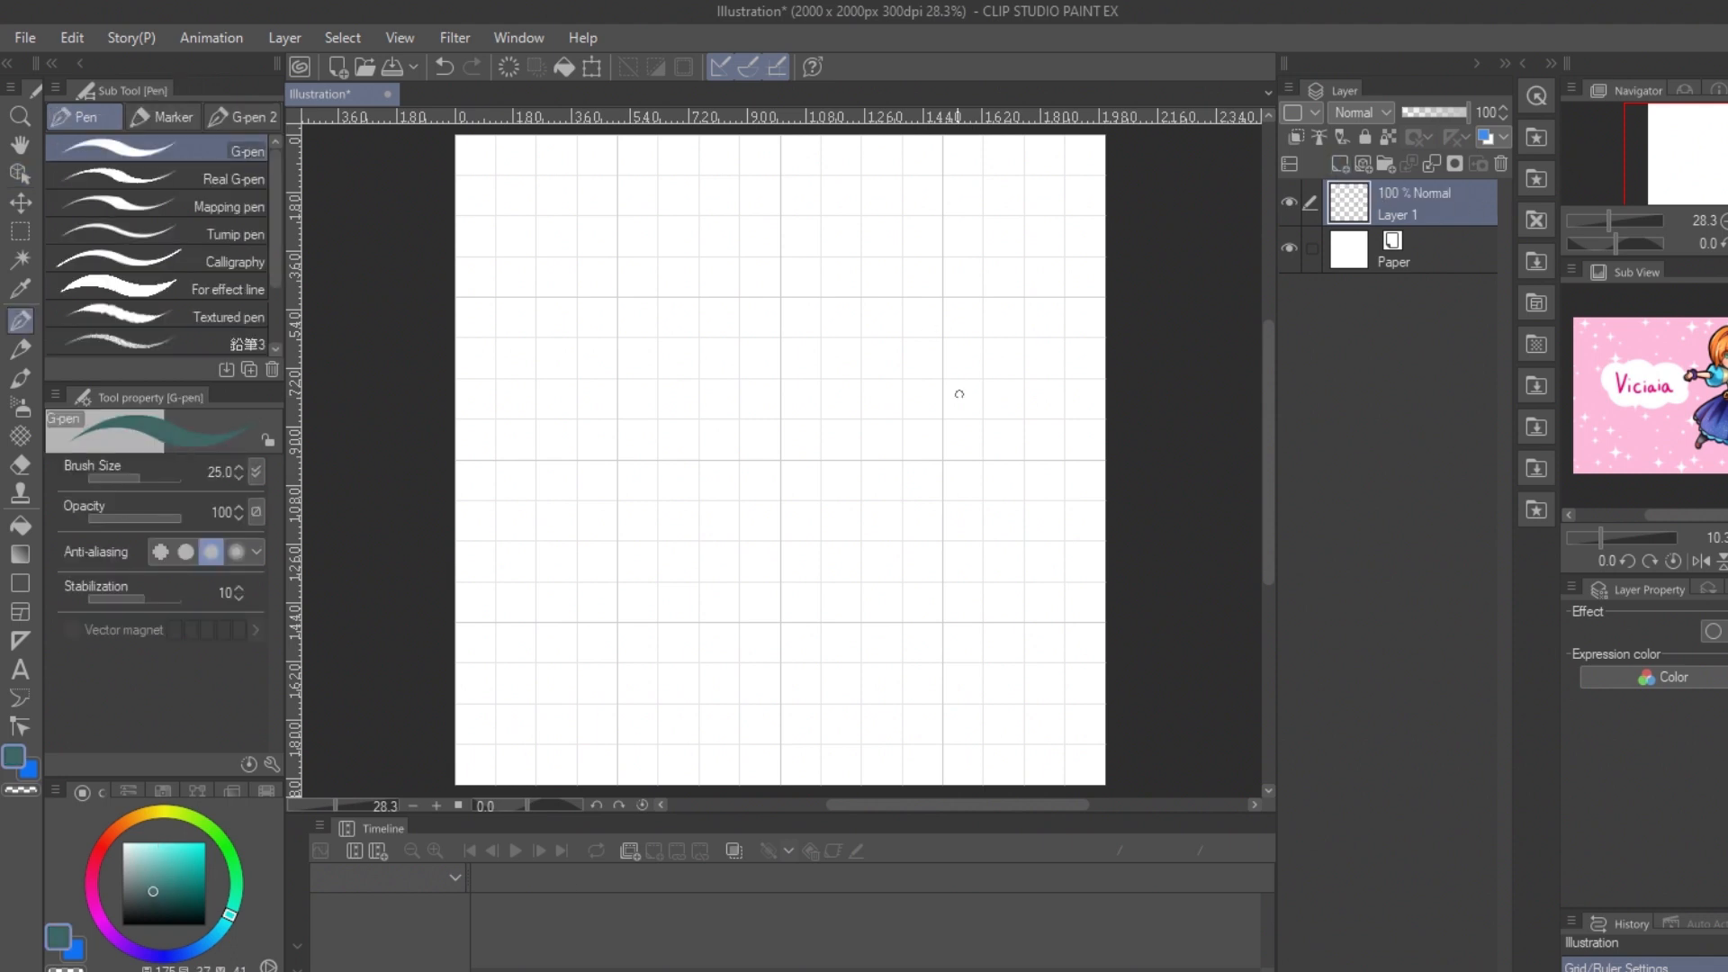
{"action": "left_click_drag", "start_coordinate": [1059, 288], "coordinate": [1018, 267]}
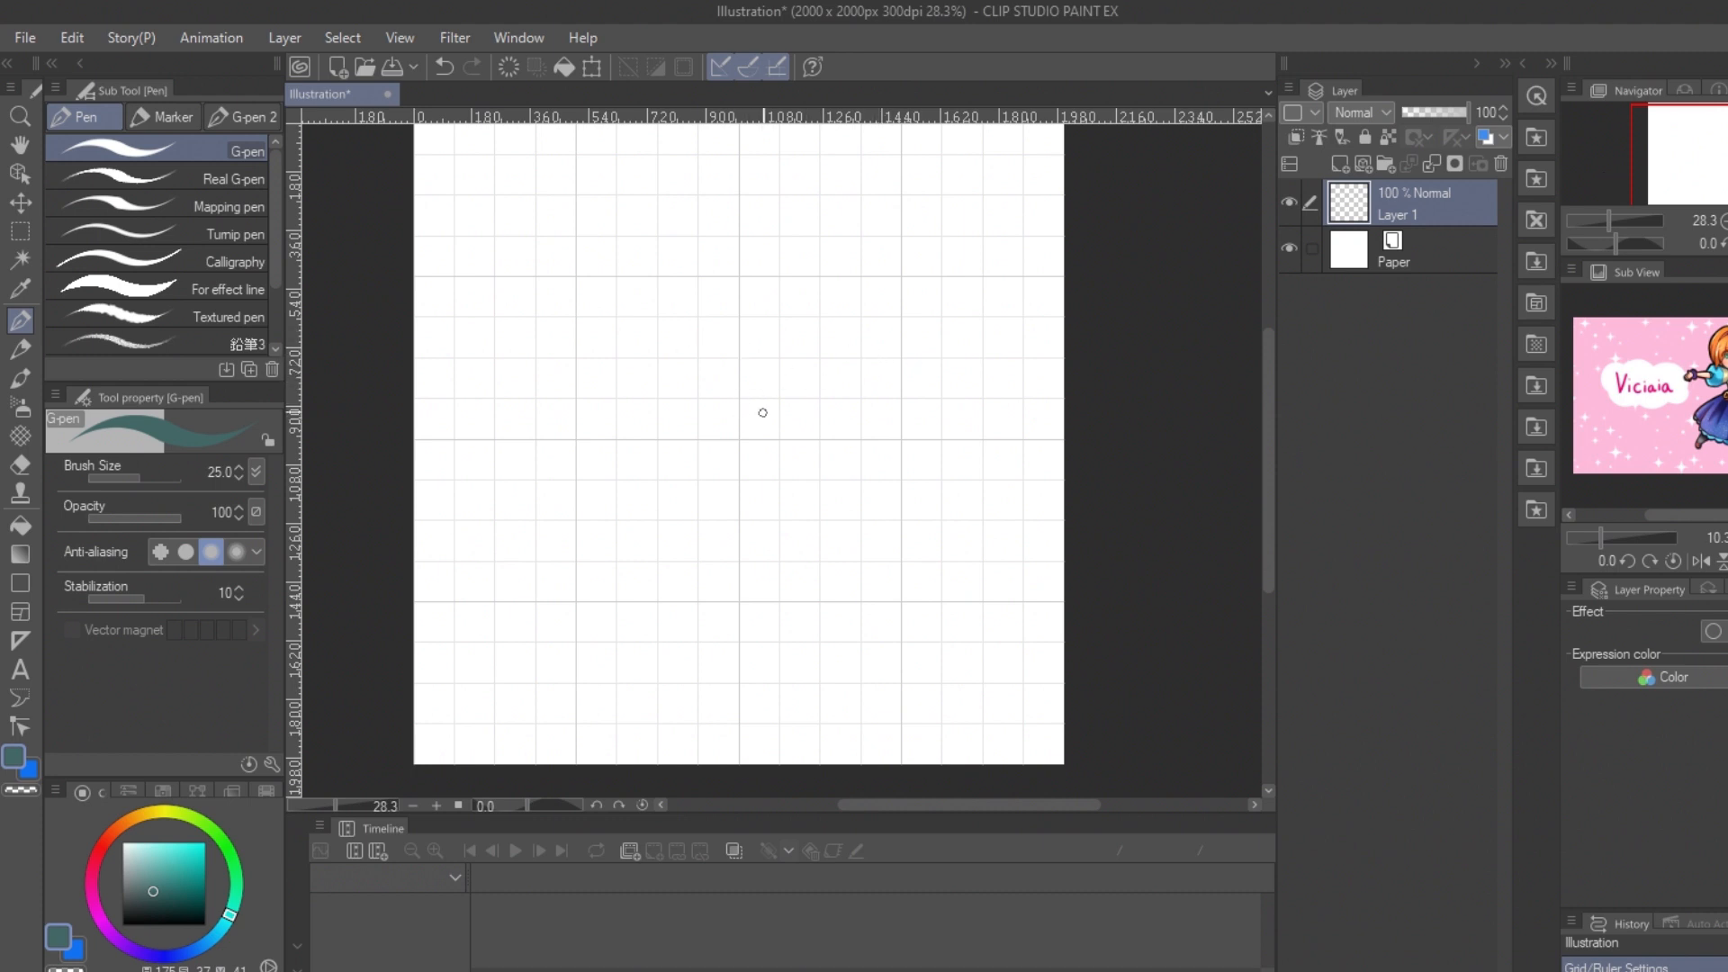
{"action": "left_click_drag", "start_coordinate": [741, 432], "coordinate": [795, 398]}
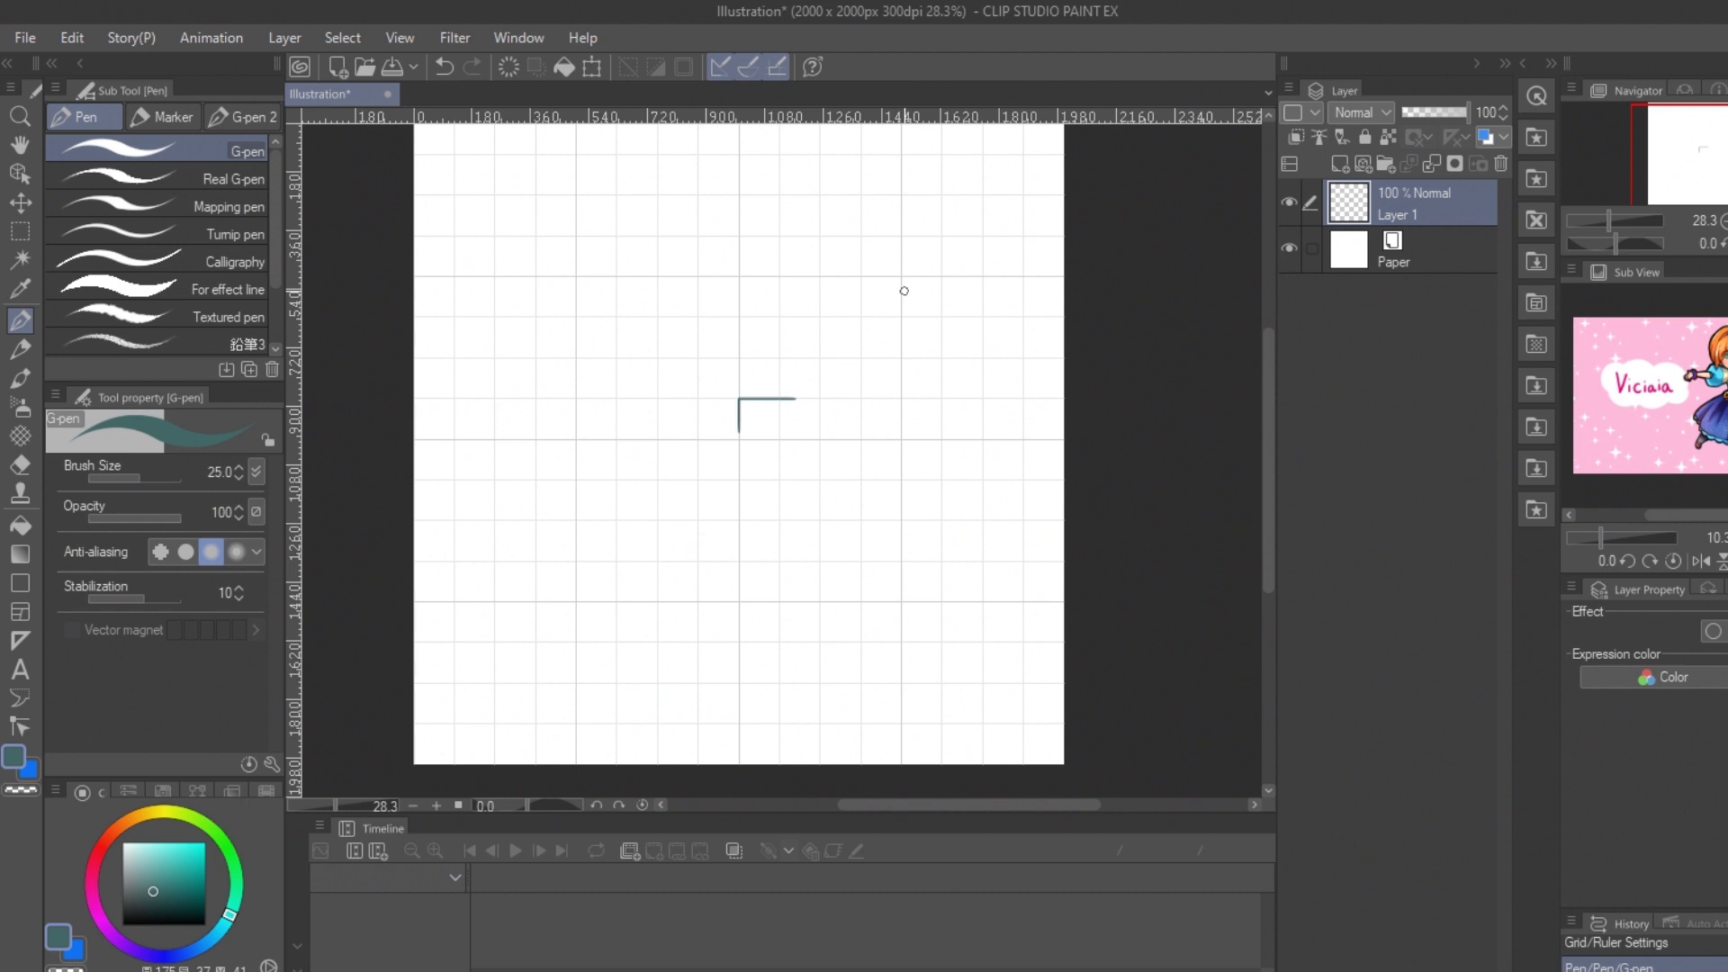
{"action": "key", "text": "ctrl+z"}
{"action": "left_click", "coordinate": [438, 43]}
{"action": "mouse_move", "coordinate": [407, 36]}
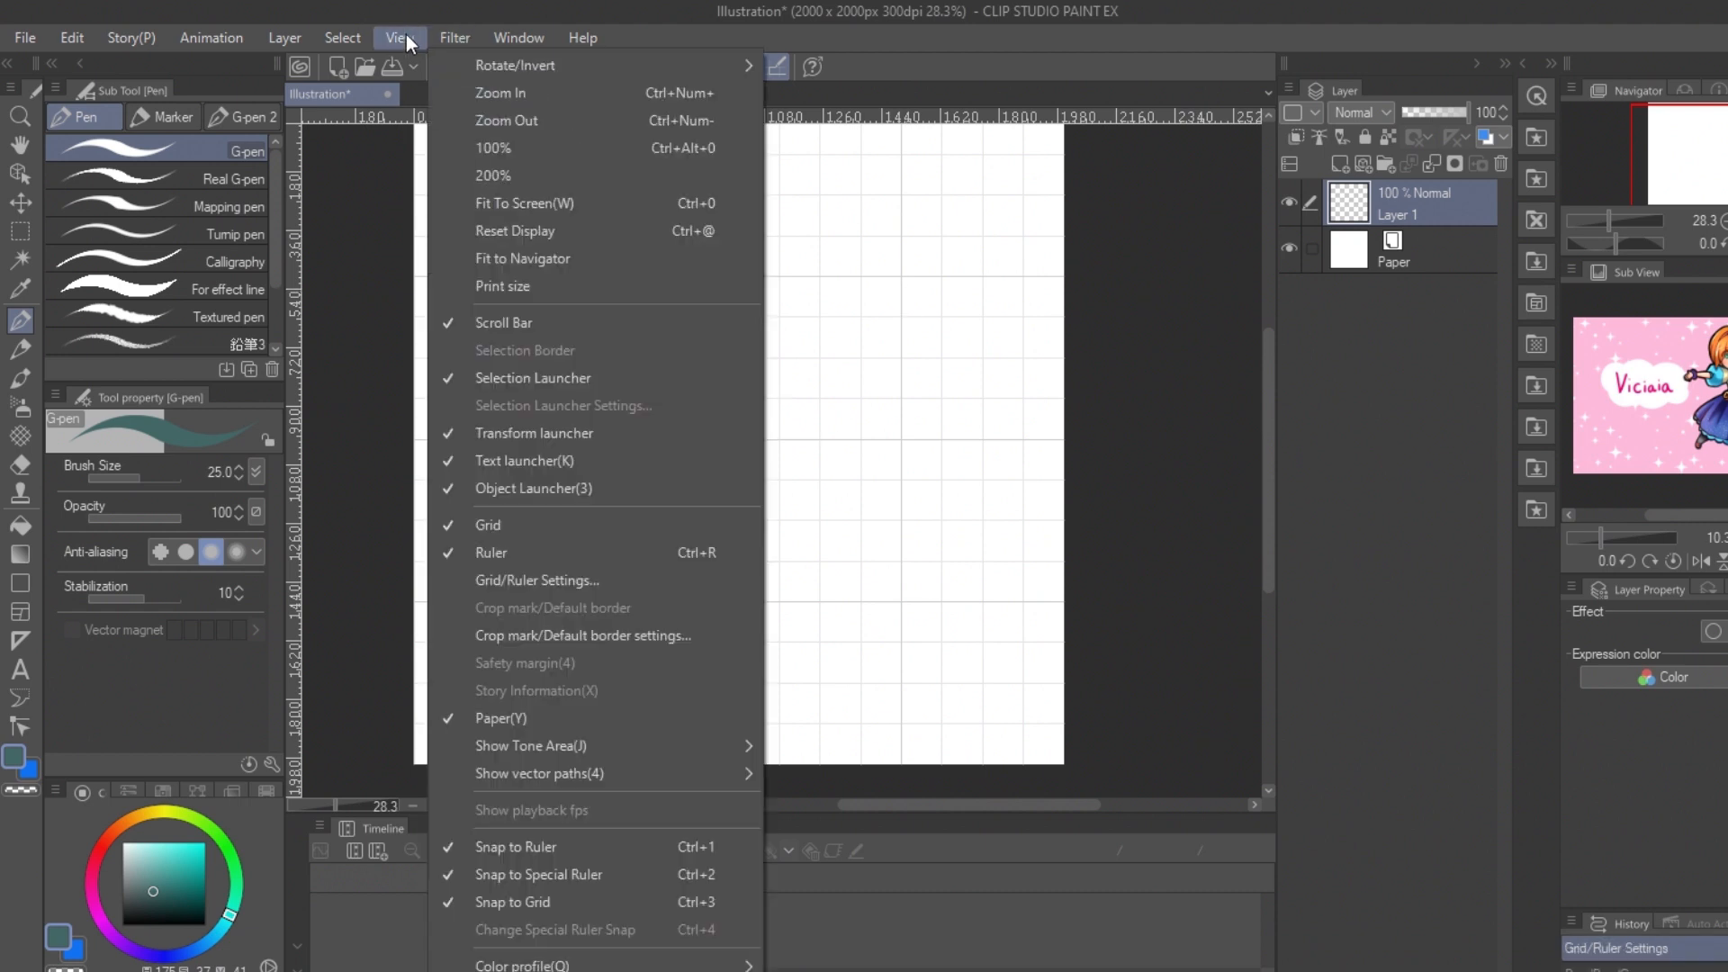
{"action": "left_click", "coordinate": [613, 900]}
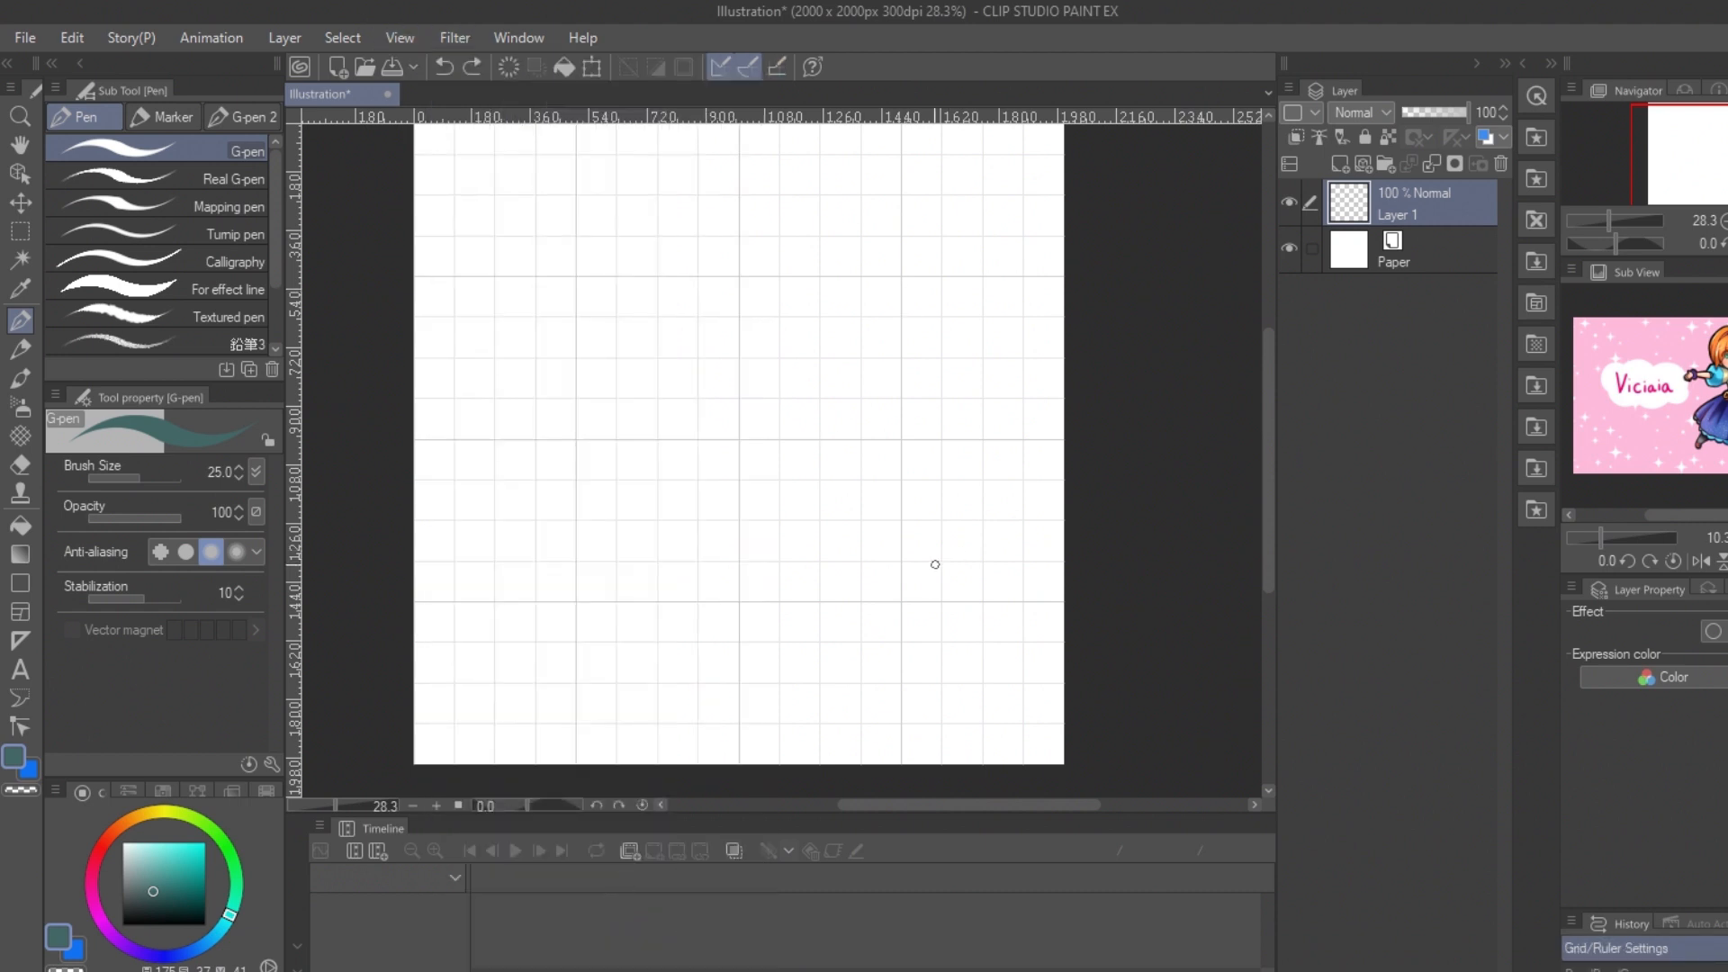
{"action": "left_click_drag", "start_coordinate": [740, 484], "coordinate": [812, 545]}
{"action": "left_click_drag", "start_coordinate": [740, 483], "coordinate": [814, 417]}
{"action": "key", "text": "ctrl+z"}
{"action": "key", "text": "ctrl+z"}
Step: Sketch a hexagonal cube about 500 px wide along the grid points near the canvas centre
{"action": "left_click_drag", "start_coordinate": [740, 481], "coordinate": [823, 438]}
{"action": "left_click_drag", "start_coordinate": [740, 481], "coordinate": [822, 521]}
{"action": "left_click_drag", "start_coordinate": [823, 438], "coordinate": [900, 481]}
{"action": "left_click_drag", "start_coordinate": [819, 523], "coordinate": [898, 483]}
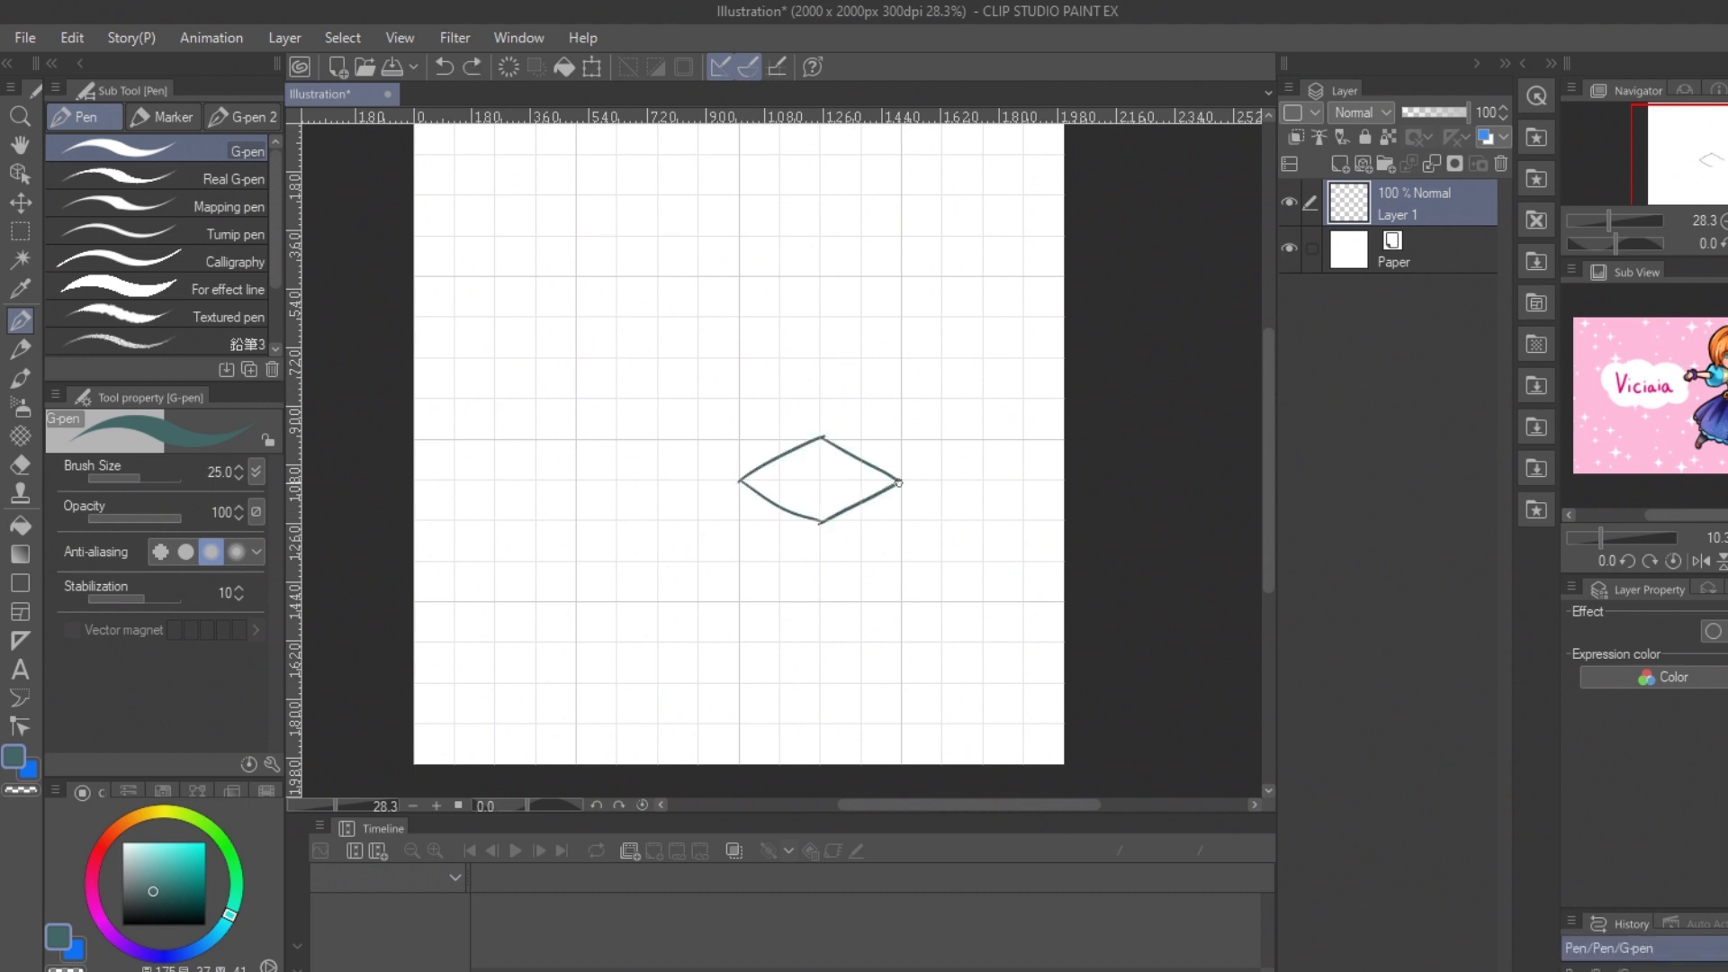
{"action": "left_click_drag", "start_coordinate": [821, 439], "coordinate": [820, 360]}
{"action": "mouse_move", "coordinate": [820, 360]}
{"action": "left_mouse_down"}
{"action": "mouse_move", "coordinate": [740, 396]}
{"action": "mouse_move", "coordinate": [738, 491]}
{"action": "mouse_move", "coordinate": [902, 394]}
{"action": "left_mouse_up"}
{"action": "left_click_drag", "start_coordinate": [902, 395], "coordinate": [900, 482]}
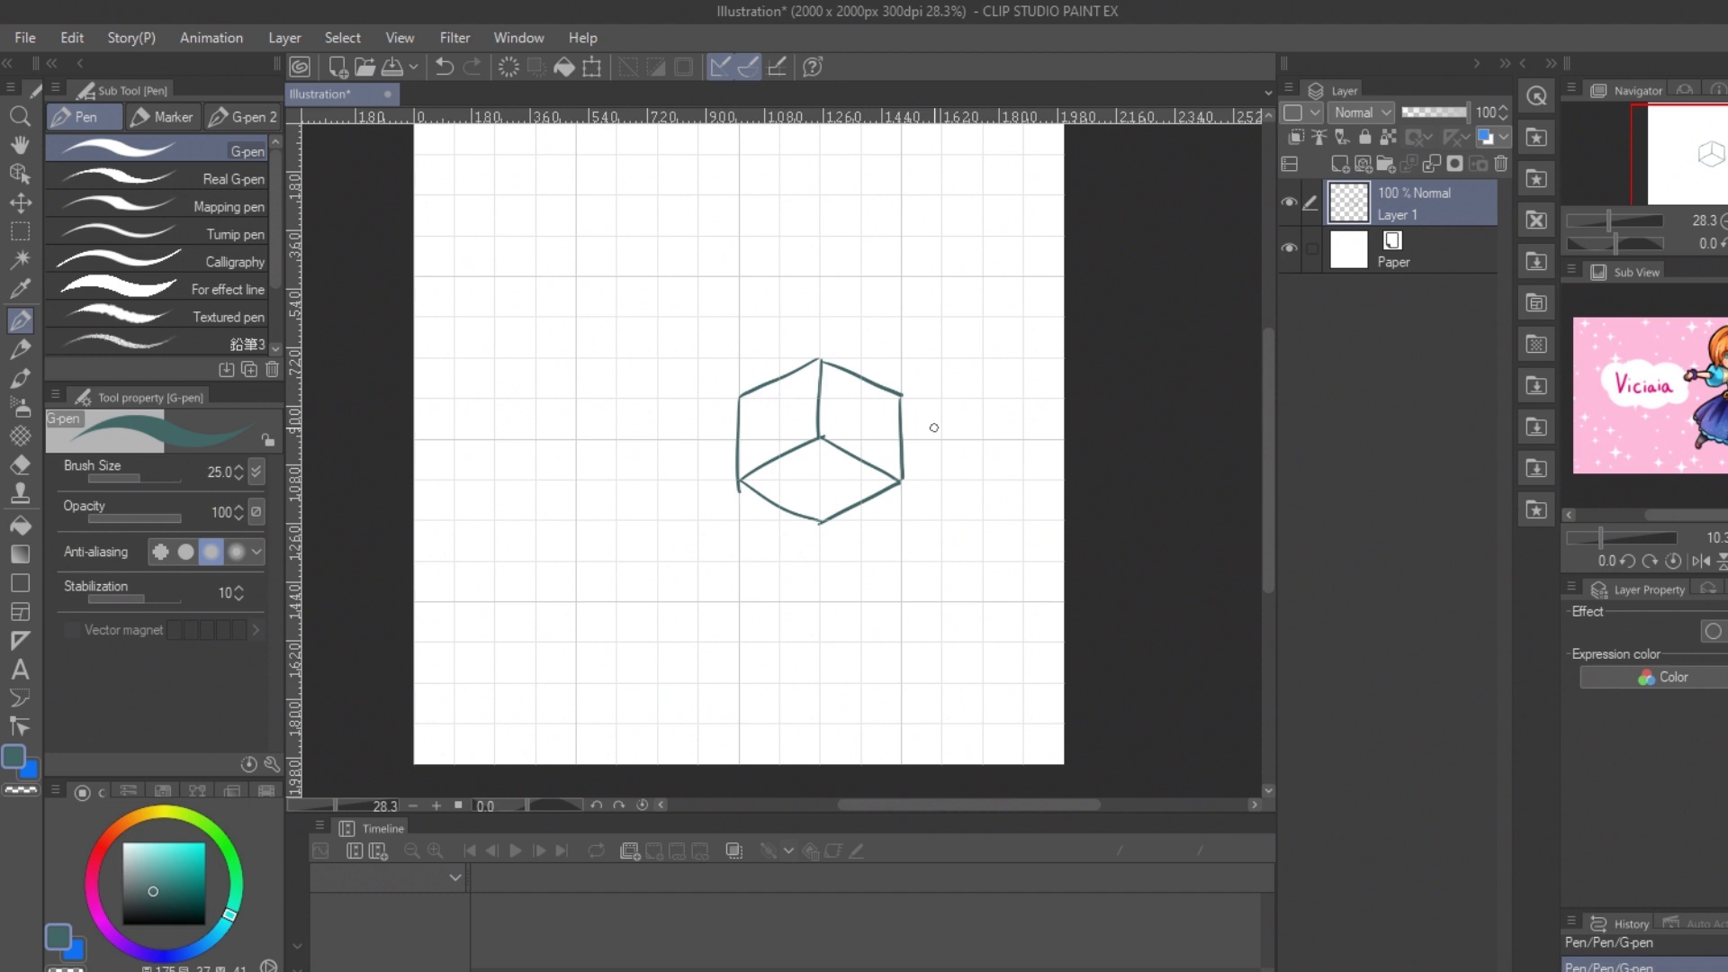
{"action": "left_click_drag", "start_coordinate": [772, 439], "coordinate": [821, 480]}
{"action": "key", "text": "ctrl+z"}
Step: Sketch a smaller cube inside the first, its corners on the finer grid lines
{"action": "mouse_move", "coordinate": [823, 482]}
{"action": "left_mouse_down"}
{"action": "mouse_move", "coordinate": [863, 460]}
{"action": "mouse_move", "coordinate": [824, 439]}
{"action": "left_mouse_up"}
{"action": "left_click_drag", "start_coordinate": [823, 438], "coordinate": [862, 454]}
{"action": "mouse_move", "coordinate": [863, 460]}
{"action": "left_mouse_down"}
{"action": "mouse_move", "coordinate": [820, 436]}
{"action": "mouse_move", "coordinate": [824, 401]}
{"action": "left_mouse_up"}
{"action": "left_click_drag", "start_coordinate": [824, 400], "coordinate": [780, 420]}
{"action": "mouse_move", "coordinate": [779, 420]}
{"action": "left_mouse_down"}
{"action": "mouse_move", "coordinate": [781, 458]}
{"action": "mouse_move", "coordinate": [821, 439]}
{"action": "left_mouse_up"}
{"action": "mouse_move", "coordinate": [863, 420]}
{"action": "left_mouse_down"}
{"action": "mouse_move", "coordinate": [824, 438]}
{"action": "mouse_move", "coordinate": [964, 327]}
{"action": "mouse_move", "coordinate": [802, 328]}
{"action": "left_mouse_up"}
Step: Copy the cube sketch around the original to form a honeycomb of seven touching cubes
{"action": "key", "text": "k"}
{"action": "left_click_drag", "start_coordinate": [812, 355], "coordinate": [810, 610]}
{"action": "left_click_drag", "start_coordinate": [781, 598], "coordinate": [692, 470]}
Step: Merge the cube sketch layers into one and set the merged layer's opacity to 52%
{"action": "left_click", "coordinate": [1415, 486], "text": "shift"}
{"action": "right_click", "coordinate": [1414, 486]}
{"action": "left_click", "coordinate": [1542, 885]}
{"action": "left_click_drag", "start_coordinate": [1444, 113], "coordinate": [1436, 114]}
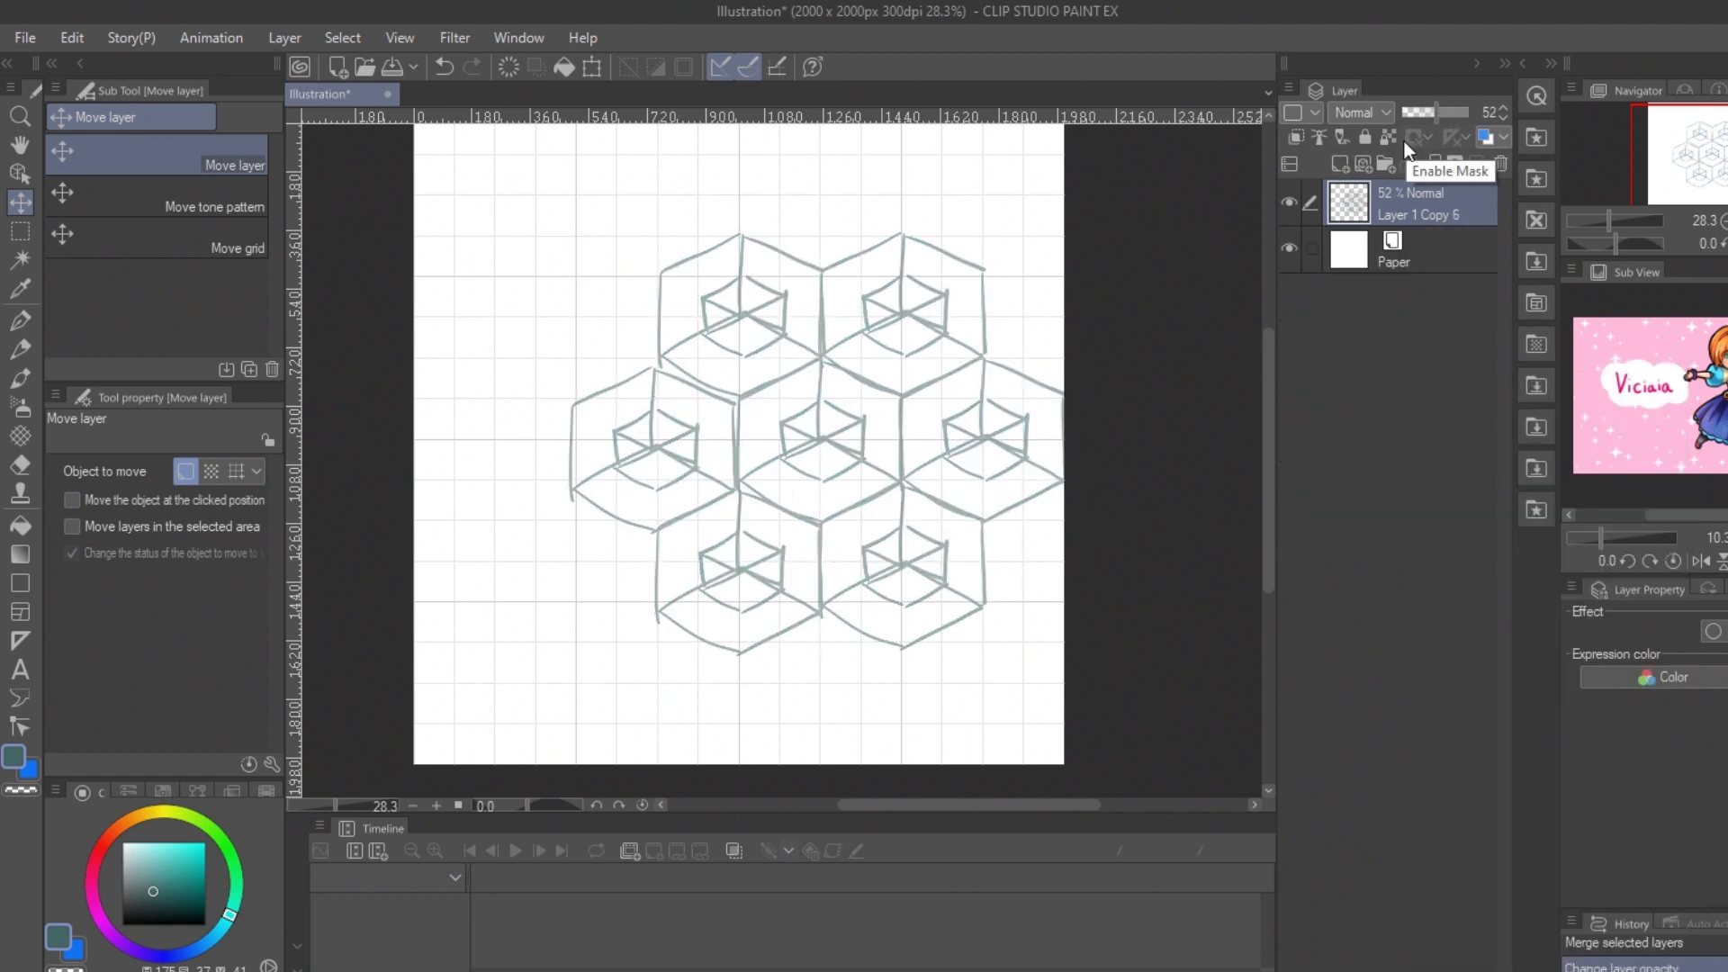
Step: On a new layer, outline the repeating tile in turquoise as a tall rectangle one cube wide, starting at the upper cubes' peaks
{"action": "left_click", "coordinate": [1341, 162]}
{"action": "key", "text": "p"}
{"action": "left_click_drag", "start_coordinate": [901, 397], "coordinate": [900, 479]}
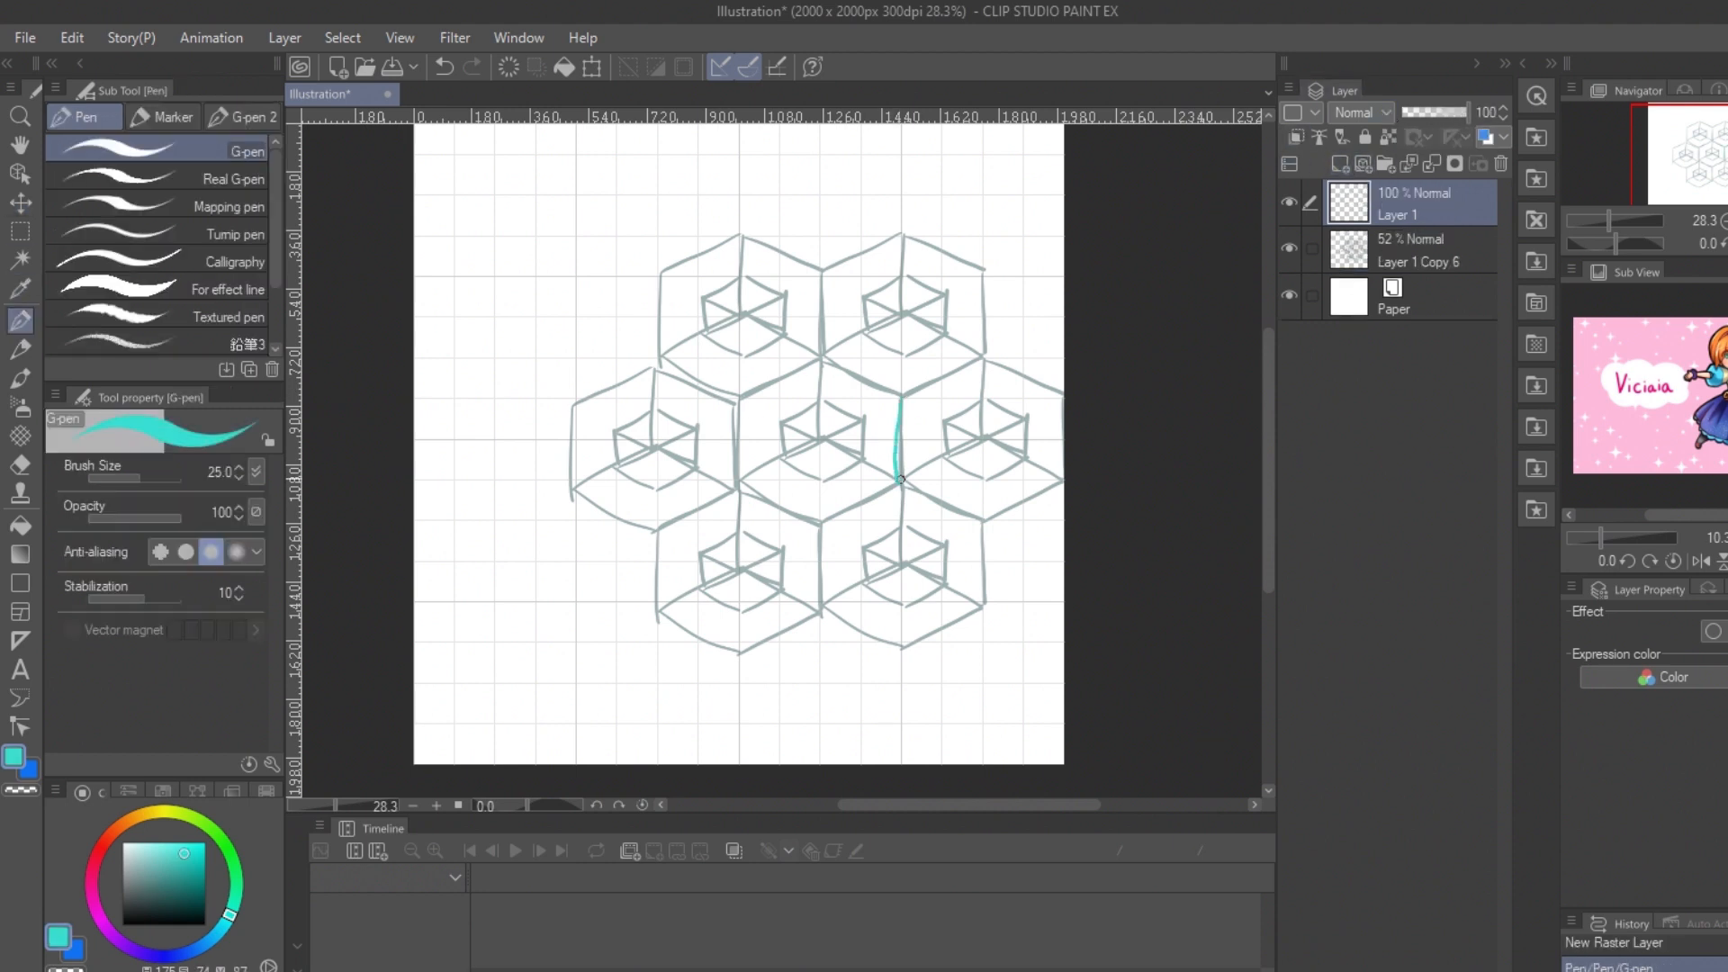
{"action": "left_click_drag", "start_coordinate": [817, 397], "coordinate": [833, 397]}
{"action": "left_click_drag", "start_coordinate": [900, 276], "coordinate": [902, 410]}
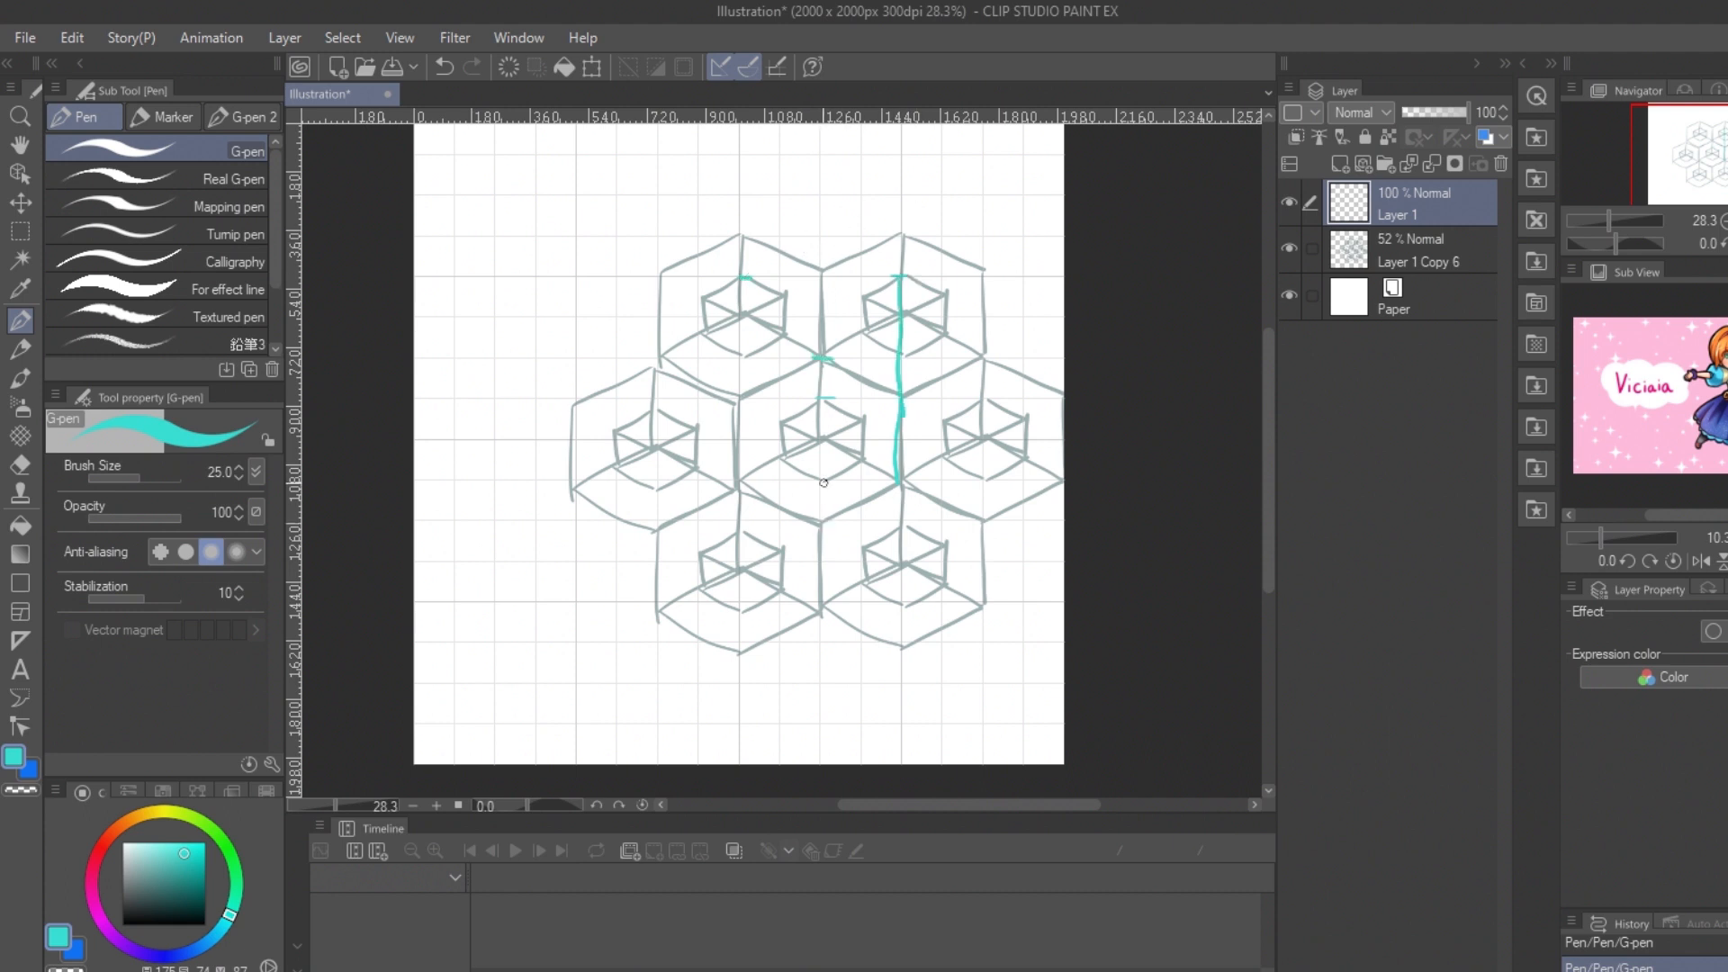
{"action": "left_click_drag", "start_coordinate": [740, 275], "coordinate": [737, 490]}
{"action": "left_click_drag", "start_coordinate": [900, 409], "coordinate": [898, 481]}
{"action": "left_click_drag", "start_coordinate": [738, 232], "coordinate": [900, 273]}
{"action": "left_click_drag", "start_coordinate": [740, 486], "coordinate": [900, 486]}
{"action": "key", "text": "ctrl+z"}
{"action": "left_click_drag", "start_coordinate": [739, 484], "coordinate": [899, 483]}
Step: Hatch the matching areas along the top and bottom edges of the turquoise tile outline
{"action": "left_click_drag", "start_coordinate": [772, 236], "coordinate": [810, 258]}
{"action": "left_click_drag", "start_coordinate": [793, 235], "coordinate": [828, 258]}
{"action": "left_click_drag", "start_coordinate": [814, 231], "coordinate": [848, 256]}
{"action": "left_click_drag", "start_coordinate": [837, 232], "coordinate": [858, 249]}
{"action": "left_click_drag", "start_coordinate": [761, 486], "coordinate": [796, 507]}
{"action": "left_click_drag", "start_coordinate": [778, 486], "coordinate": [815, 515]}
{"action": "left_click_drag", "start_coordinate": [801, 486], "coordinate": [833, 504]}
Step: Set the tile outline layer to 38% opacity and the cube sketch layer to 24%, and turn on snapping to the grid
{"action": "left_click_drag", "start_coordinate": [1465, 109], "coordinate": [1415, 107]}
{"action": "left_click", "coordinate": [1422, 250]}
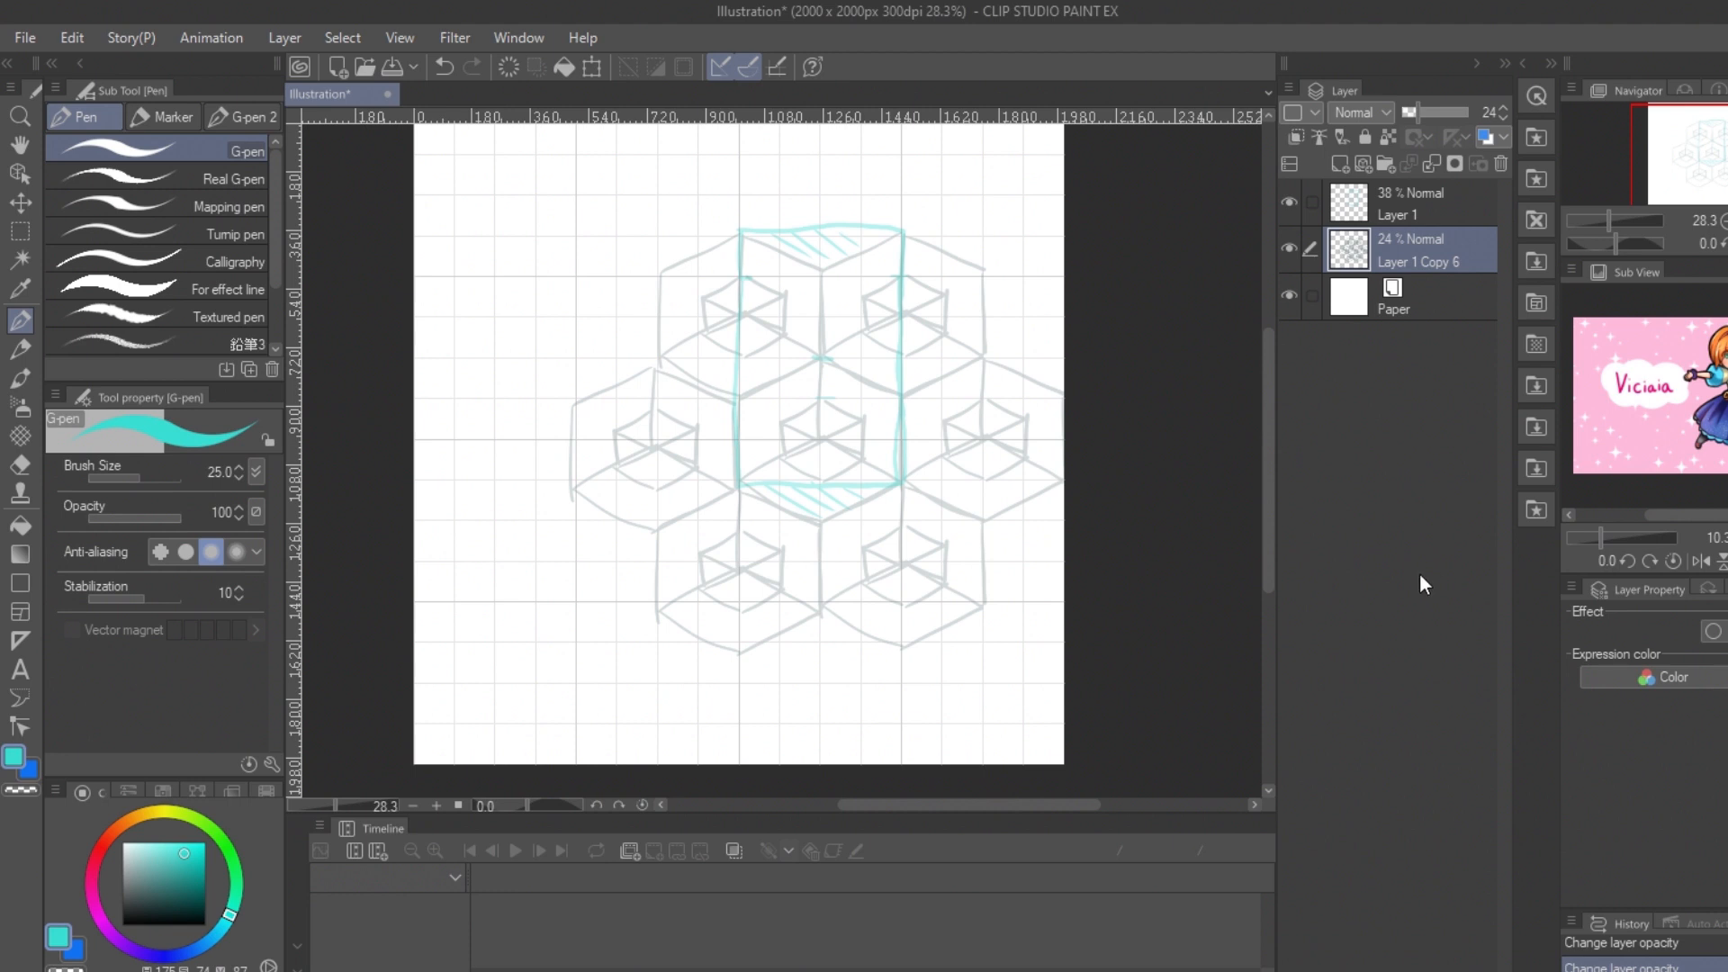
{"action": "left_click", "coordinate": [510, 40]}
{"action": "left_click", "coordinate": [441, 41]}
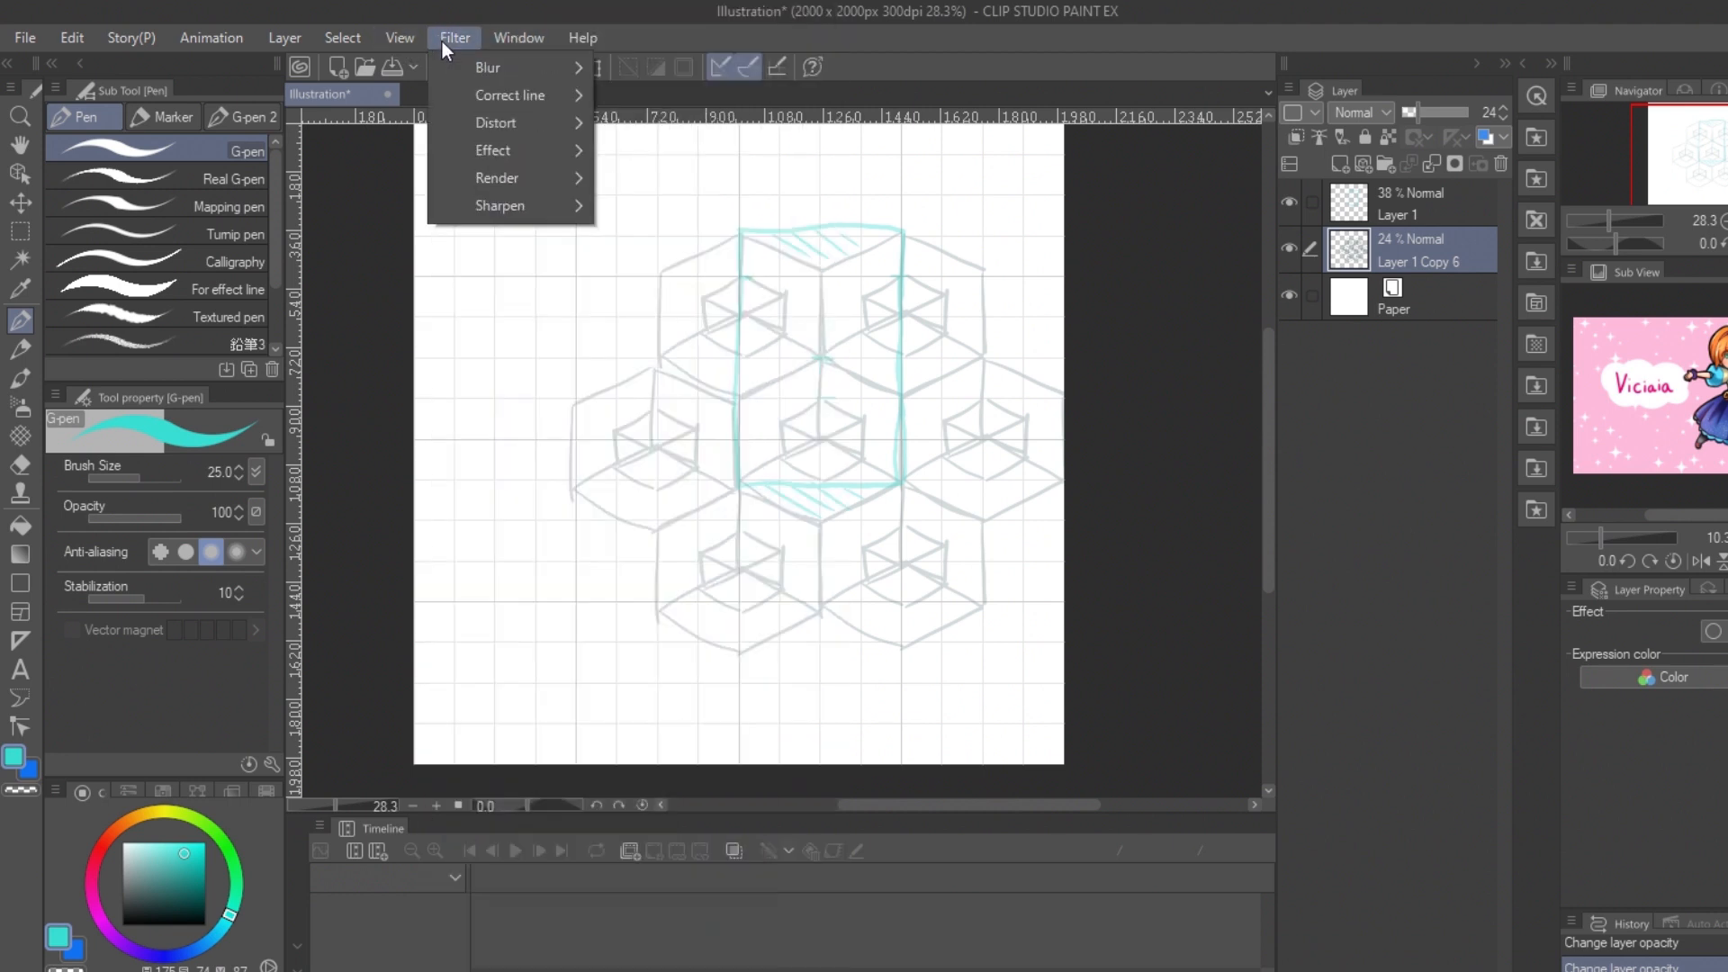
{"action": "mouse_move", "coordinate": [396, 41]}
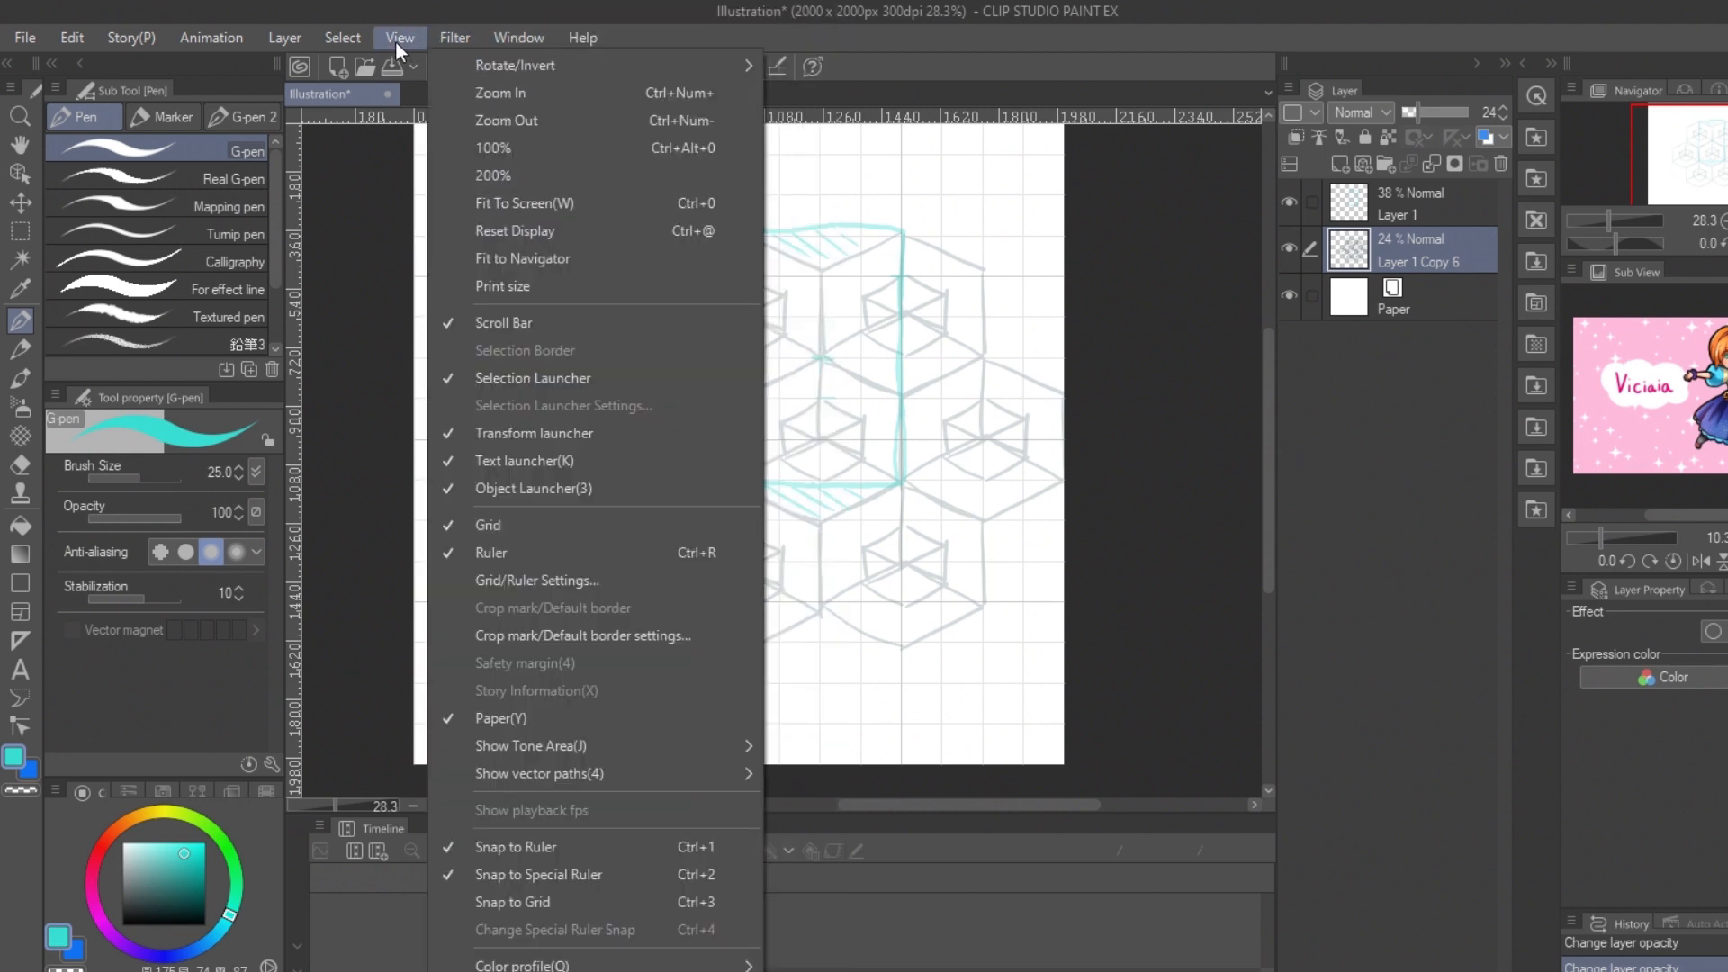
{"action": "left_click", "coordinate": [607, 900]}
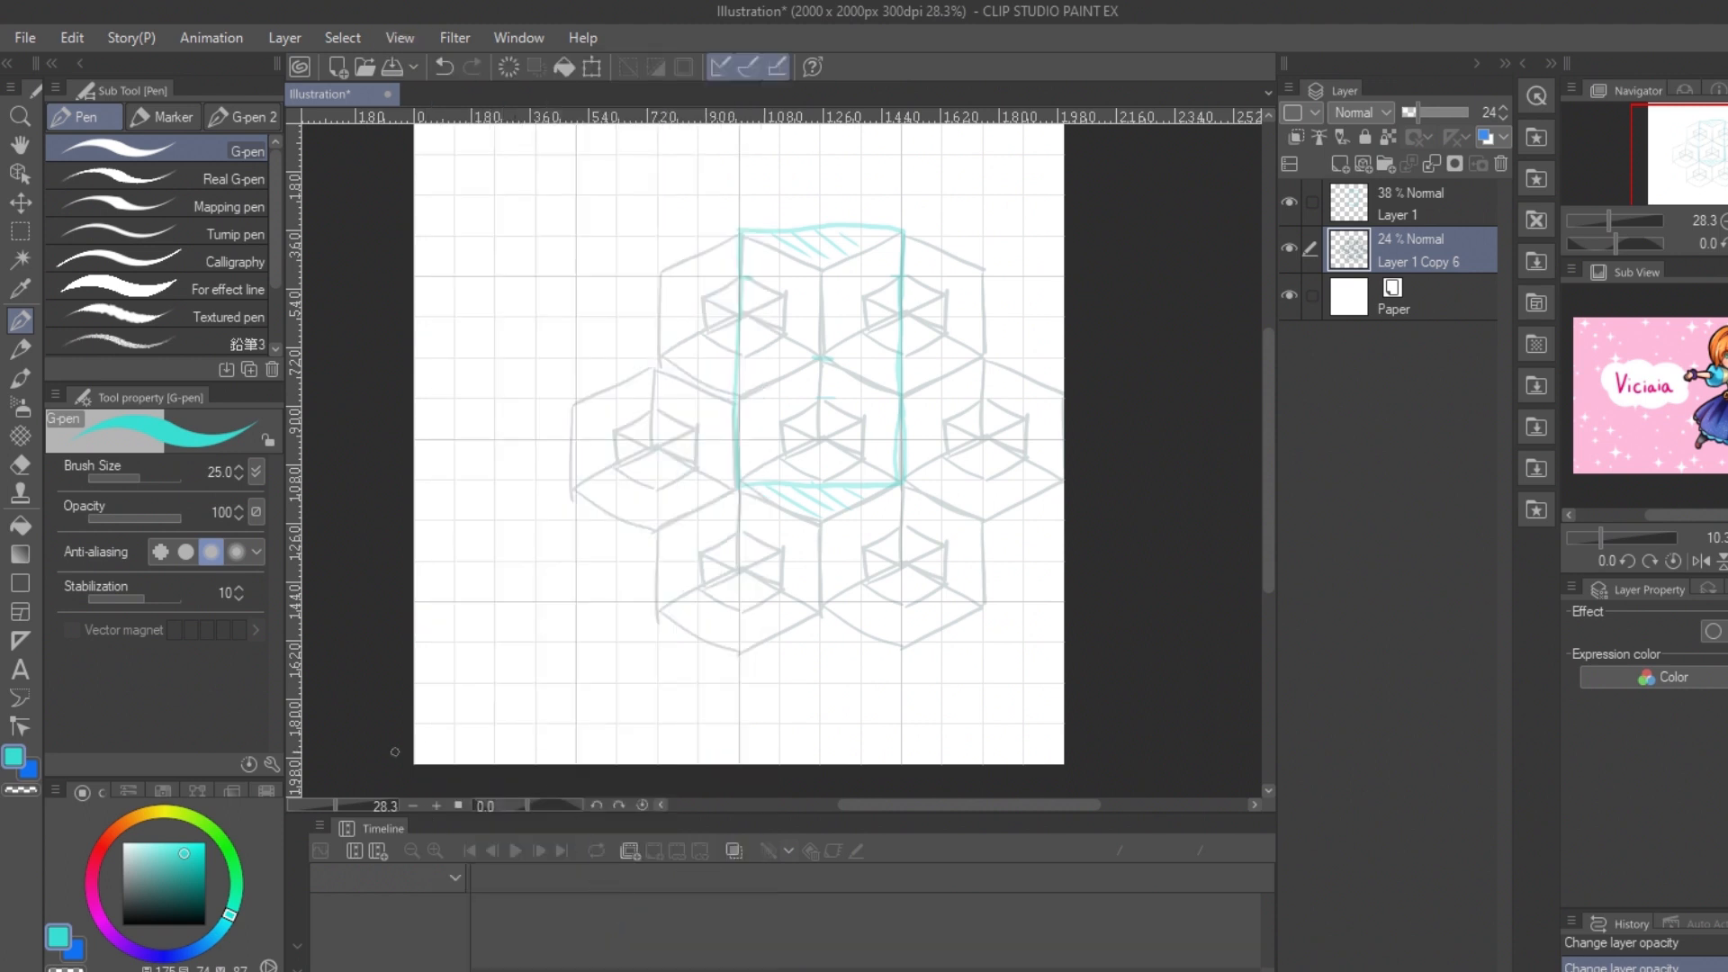
Step: Choose the filled rectangle figure with a strong blue and add a new layer above the cube sketch
{"action": "left_click", "coordinate": [19, 581]}
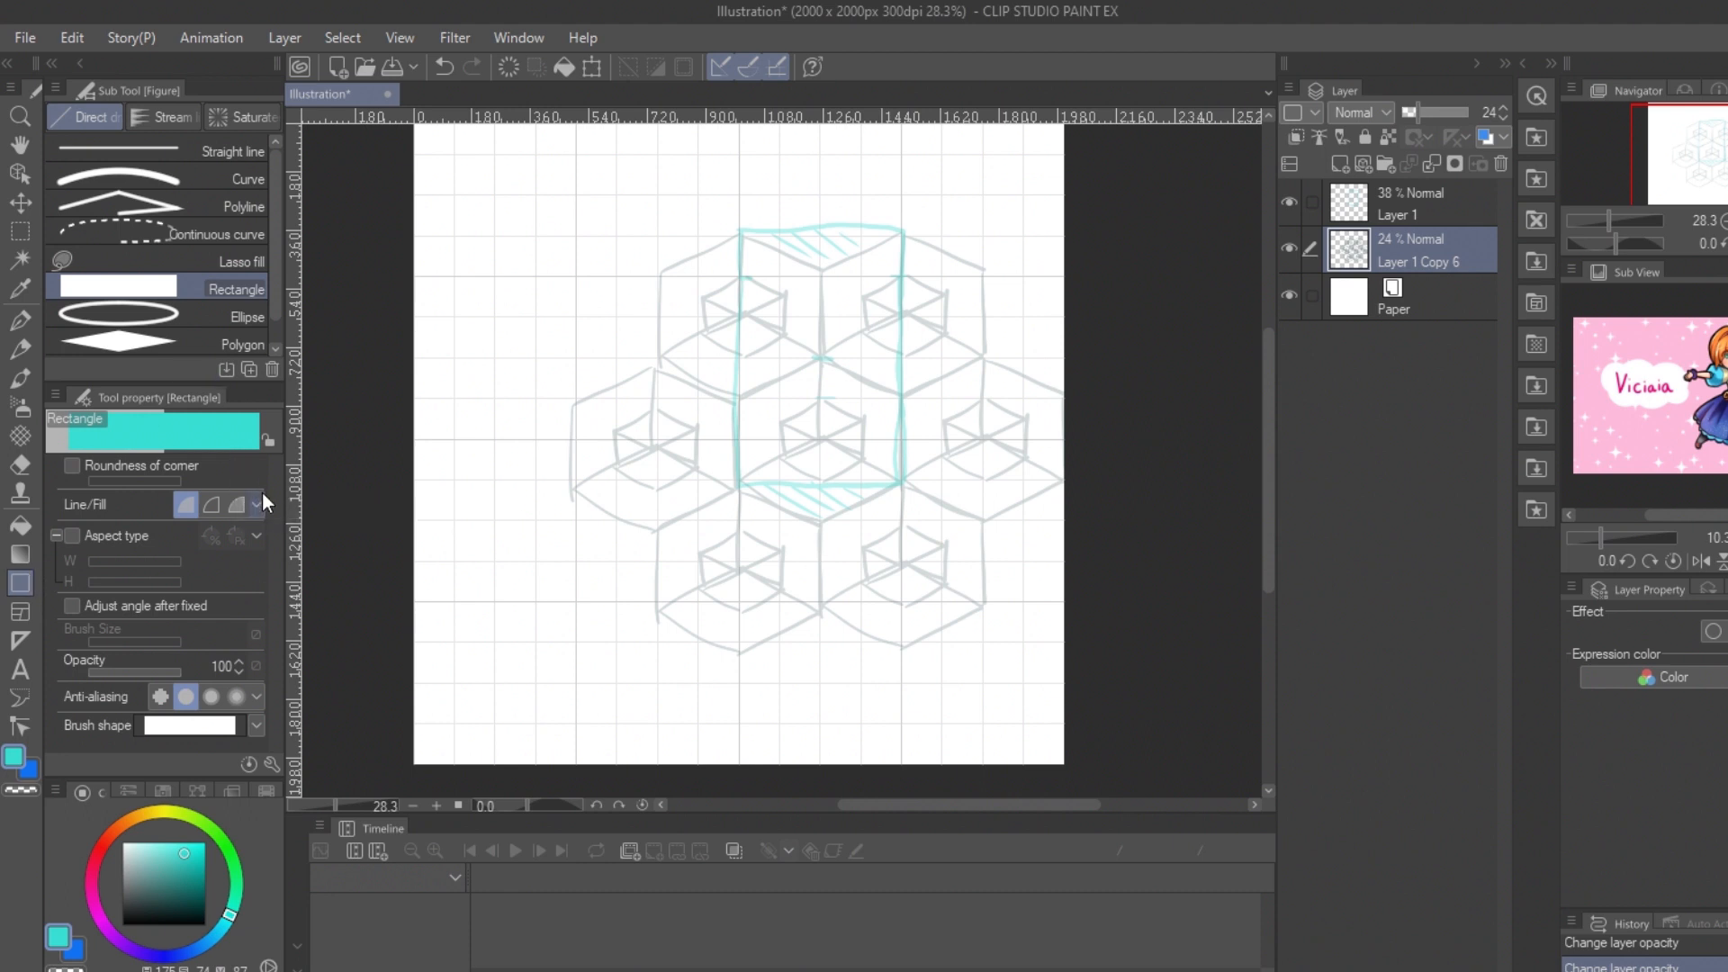
{"action": "mouse_move", "coordinate": [142, 894]}
{"action": "left_mouse_down"}
{"action": "mouse_move", "coordinate": [128, 899]}
{"action": "mouse_move", "coordinate": [147, 887]}
{"action": "left_mouse_up"}
{"action": "left_click", "coordinate": [206, 943]}
{"action": "left_click", "coordinate": [158, 879]}
{"action": "left_click_drag", "start_coordinate": [537, 482], "coordinate": [575, 525]}
{"action": "key", "text": "ctrl+z"}
{"action": "left_click_drag", "start_coordinate": [201, 869], "coordinate": [207, 854]}
{"action": "left_click", "coordinate": [1341, 163]}
{"action": "left_click_drag", "start_coordinate": [537, 520], "coordinate": [739, 723]}
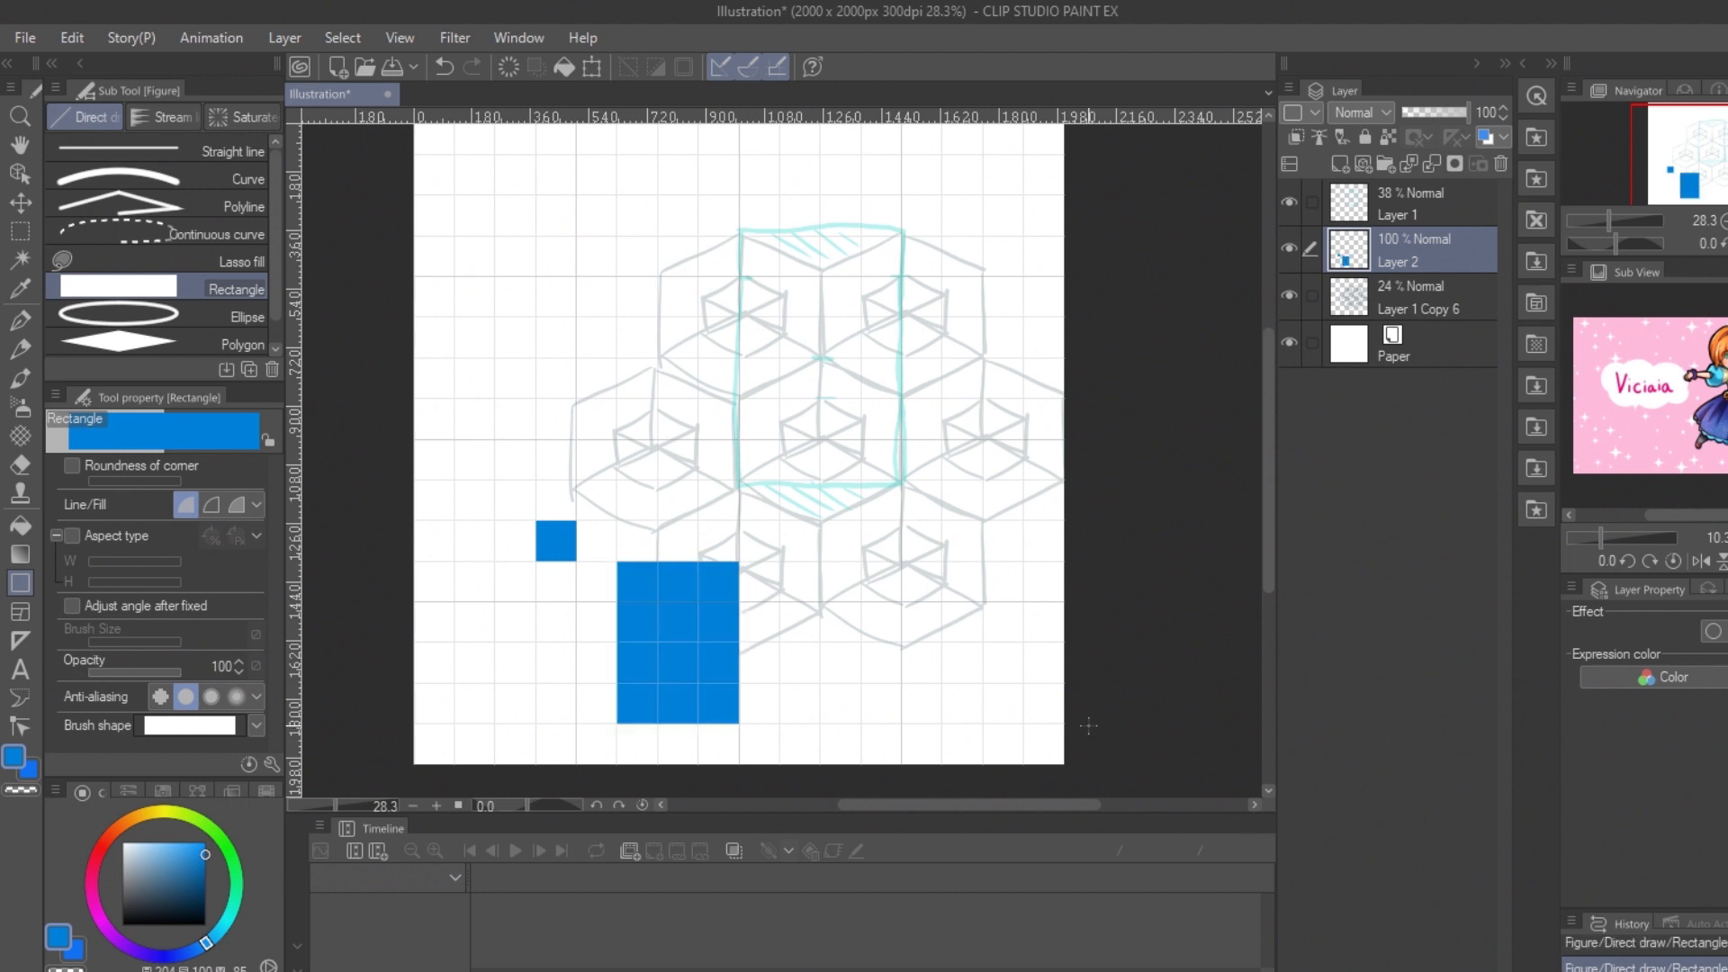
{"action": "key", "text": "ctrl+z"}
{"action": "key", "text": "ctrl+z"}
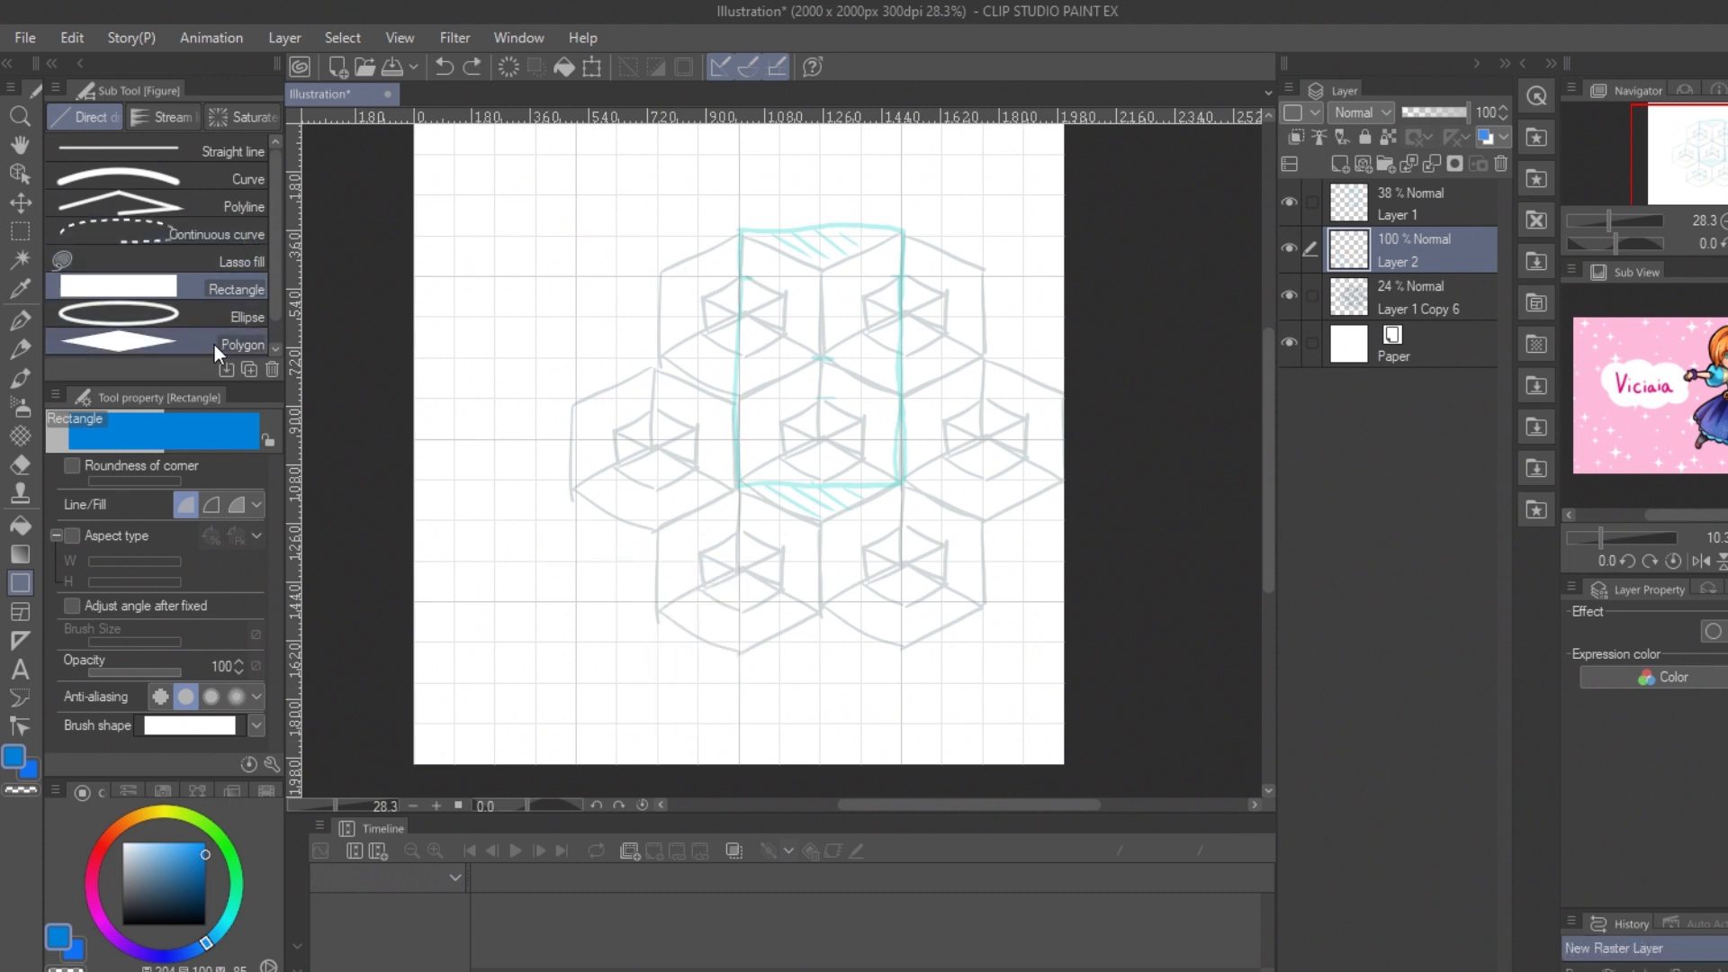
Step: Choose the polygon figure and set it to six corners, trying out shapes on the canvas
{"action": "left_click", "coordinate": [214, 343]}
{"action": "left_click_drag", "start_coordinate": [625, 621], "coordinate": [729, 647]}
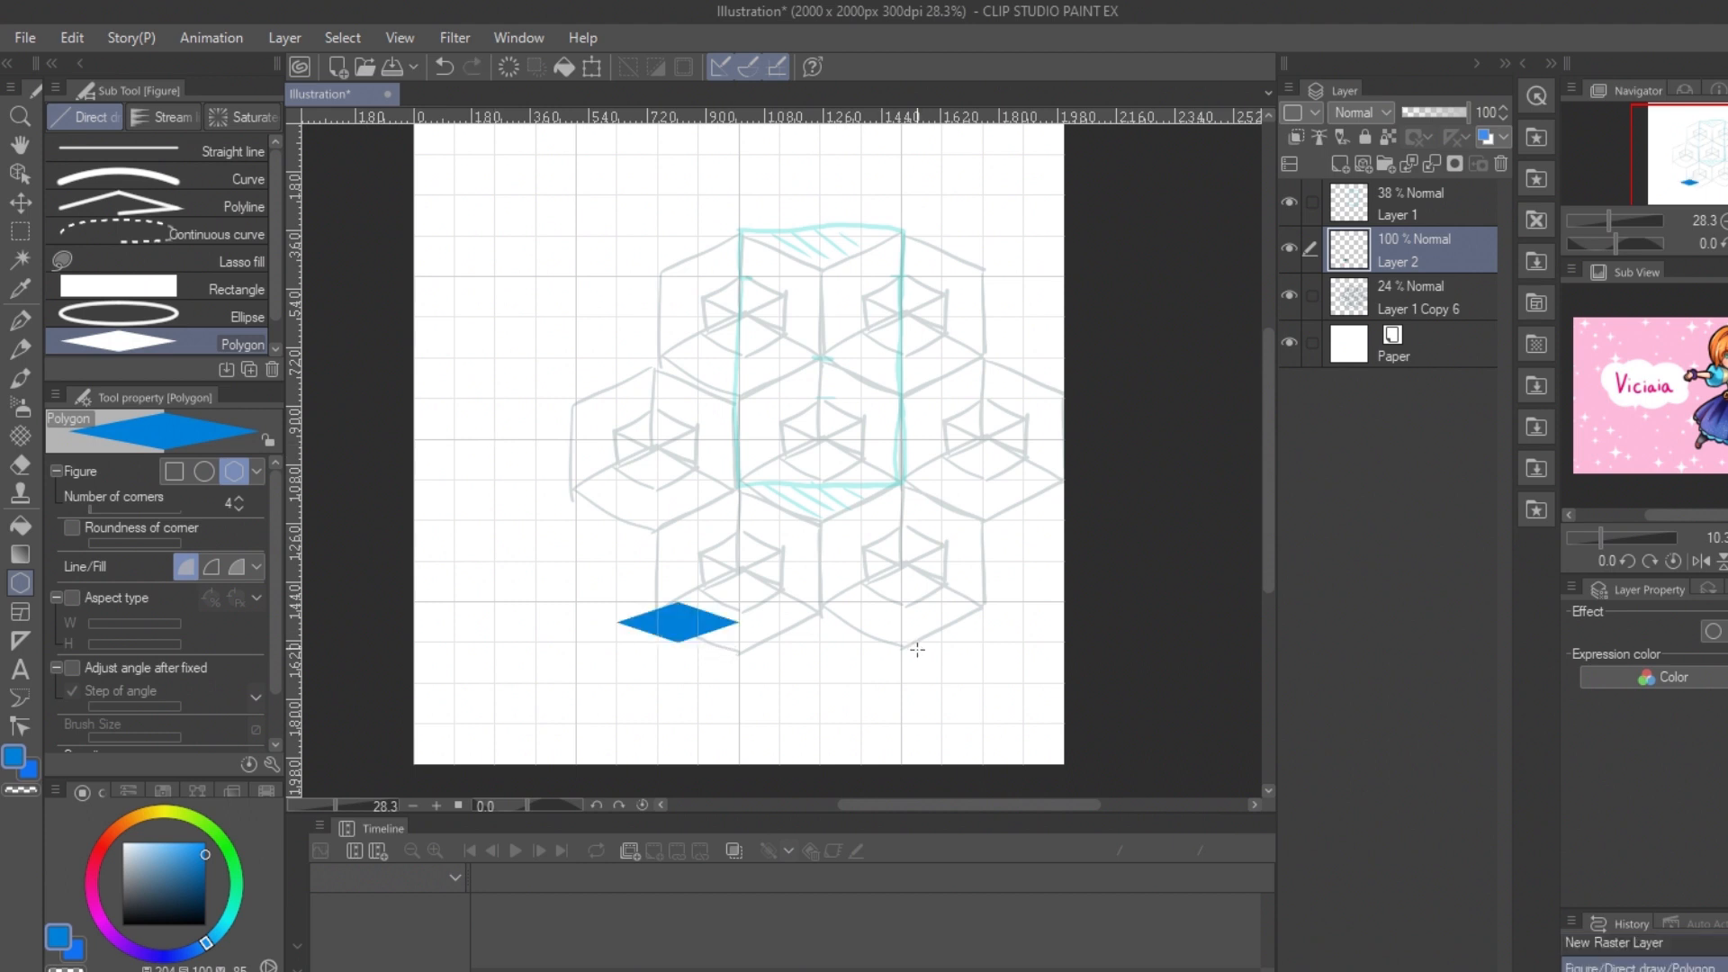
{"action": "key", "text": "ctrl+z"}
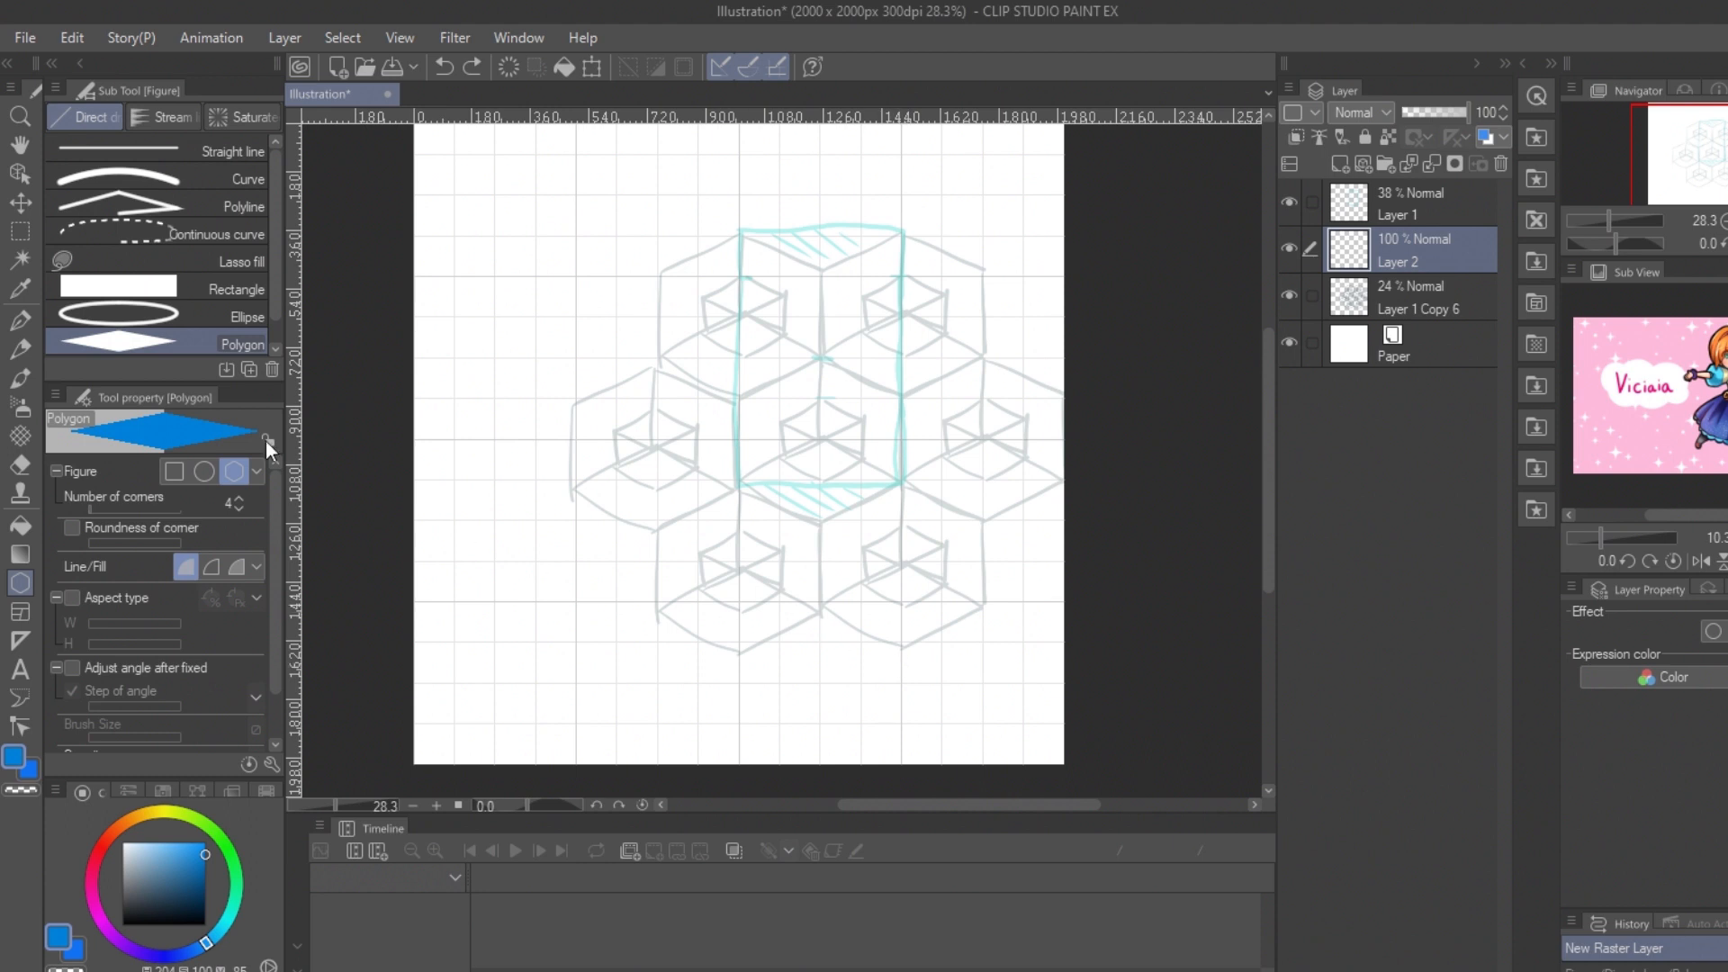
{"action": "left_click", "coordinate": [239, 499]}
{"action": "left_click", "coordinate": [239, 499]}
{"action": "left_click", "coordinate": [239, 498]}
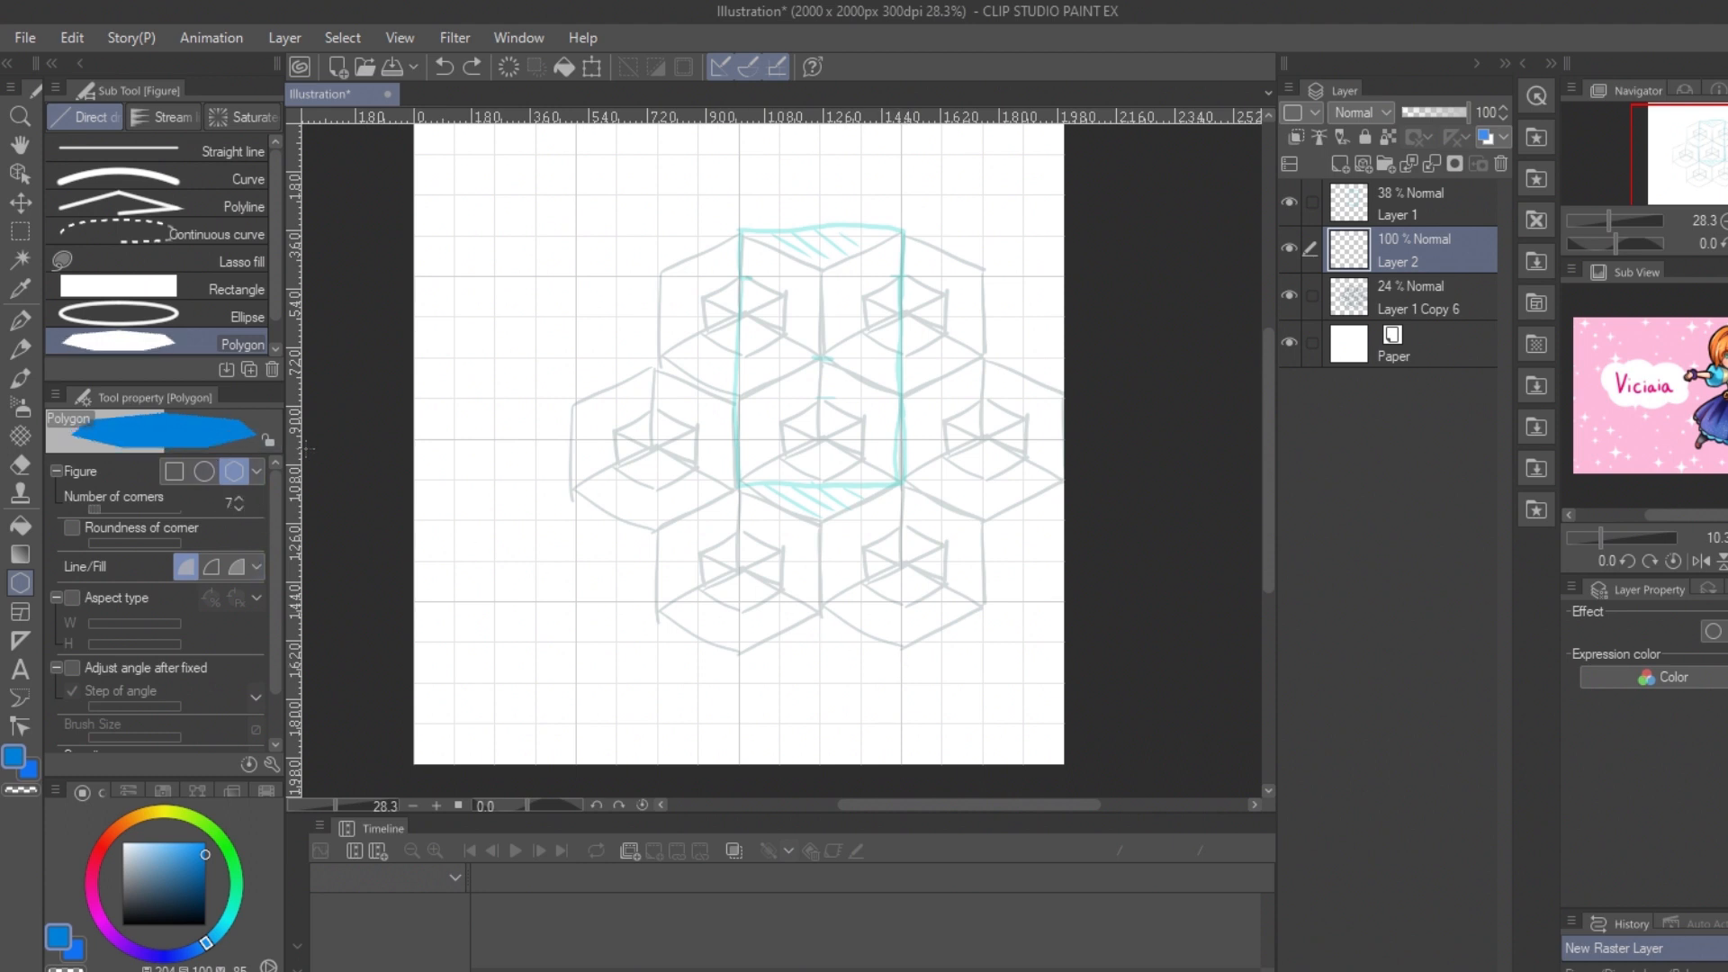
{"action": "left_click_drag", "start_coordinate": [536, 521], "coordinate": [740, 685]}
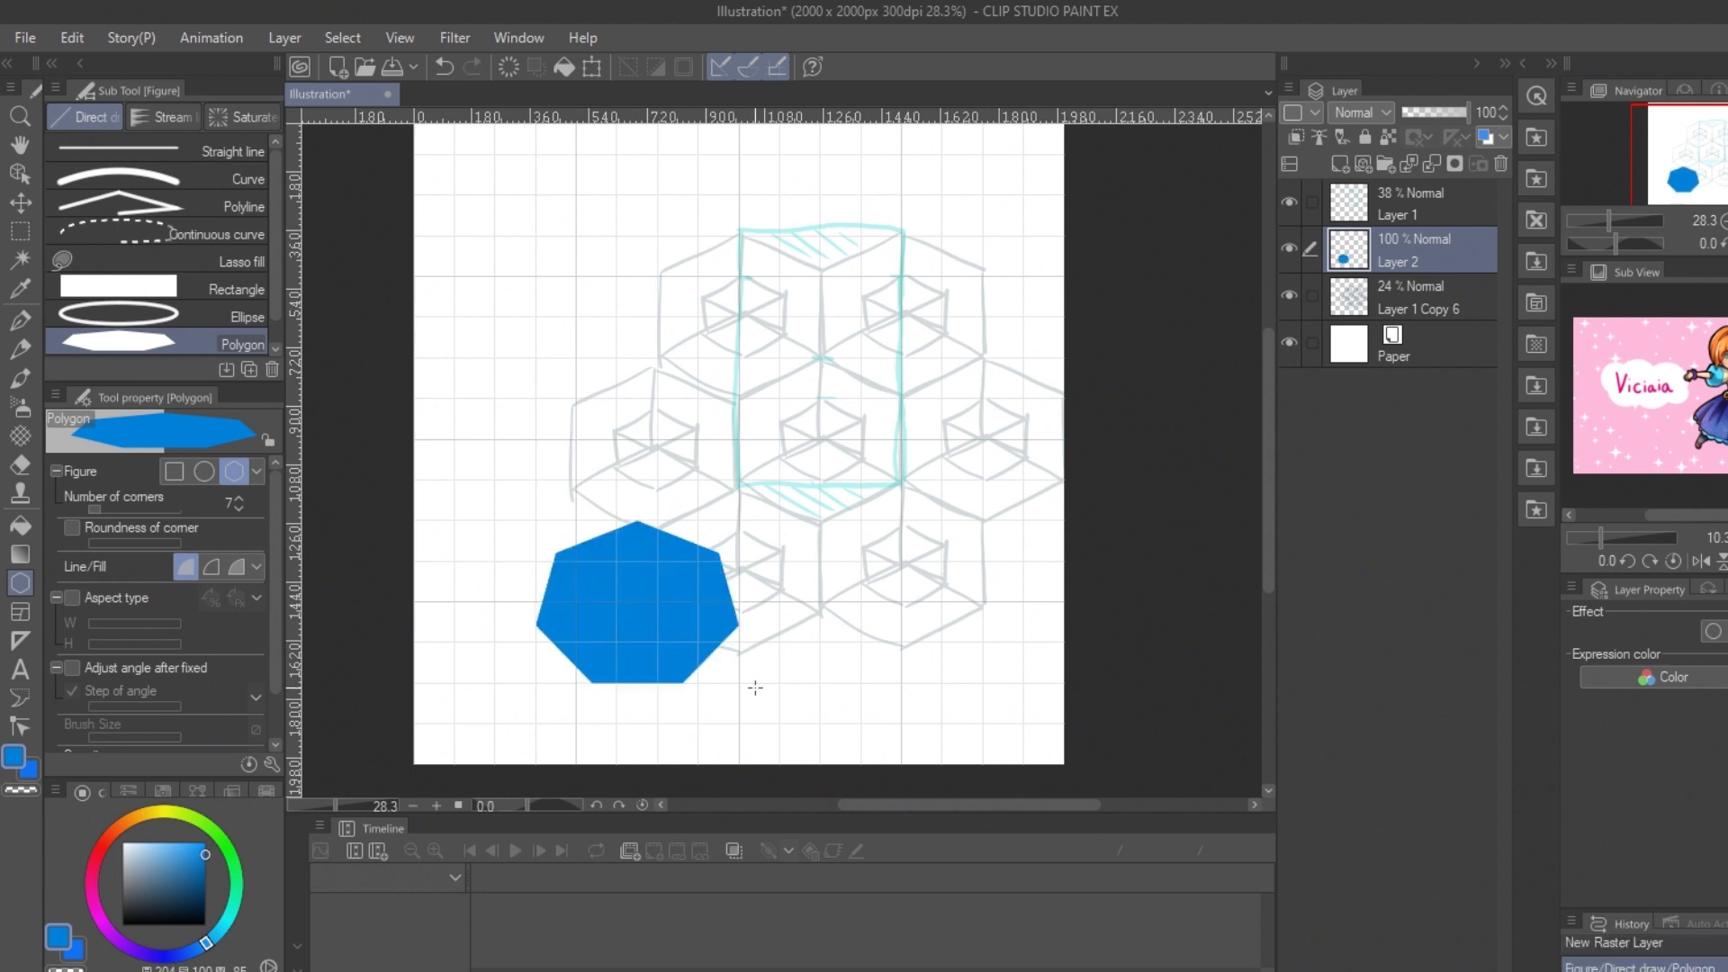
{"action": "key", "text": "ctrl+z"}
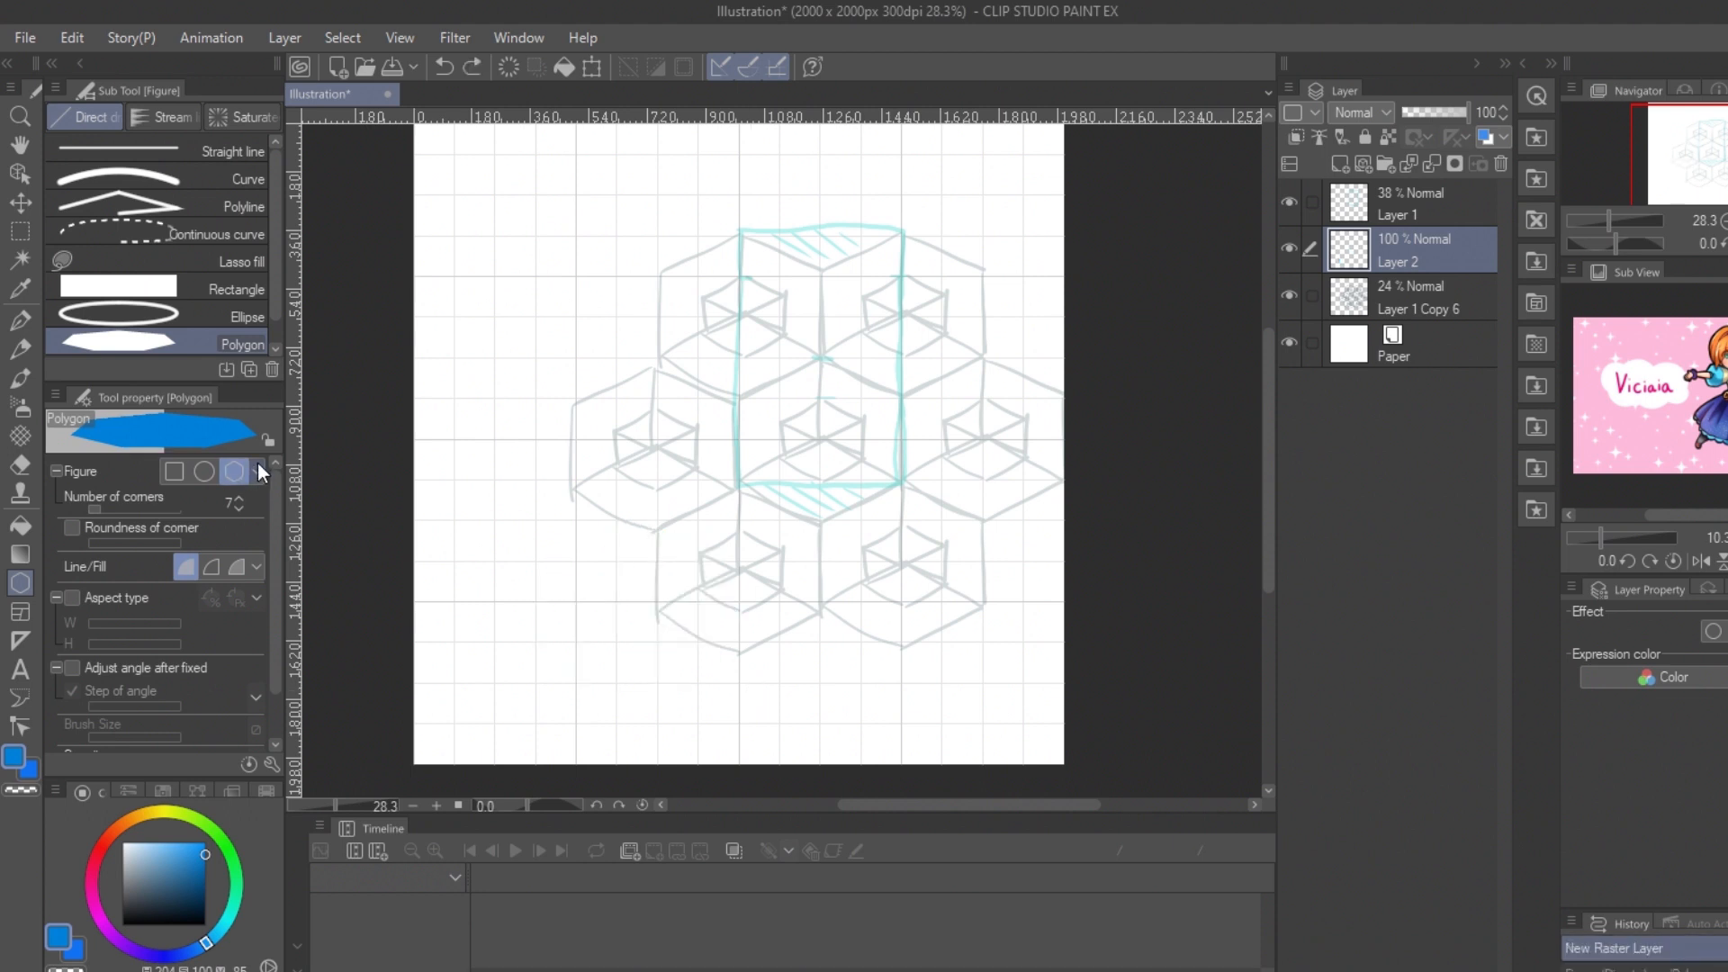
{"action": "left_click", "coordinate": [238, 506]}
{"action": "left_click_drag", "start_coordinate": [537, 520], "coordinate": [778, 713]}
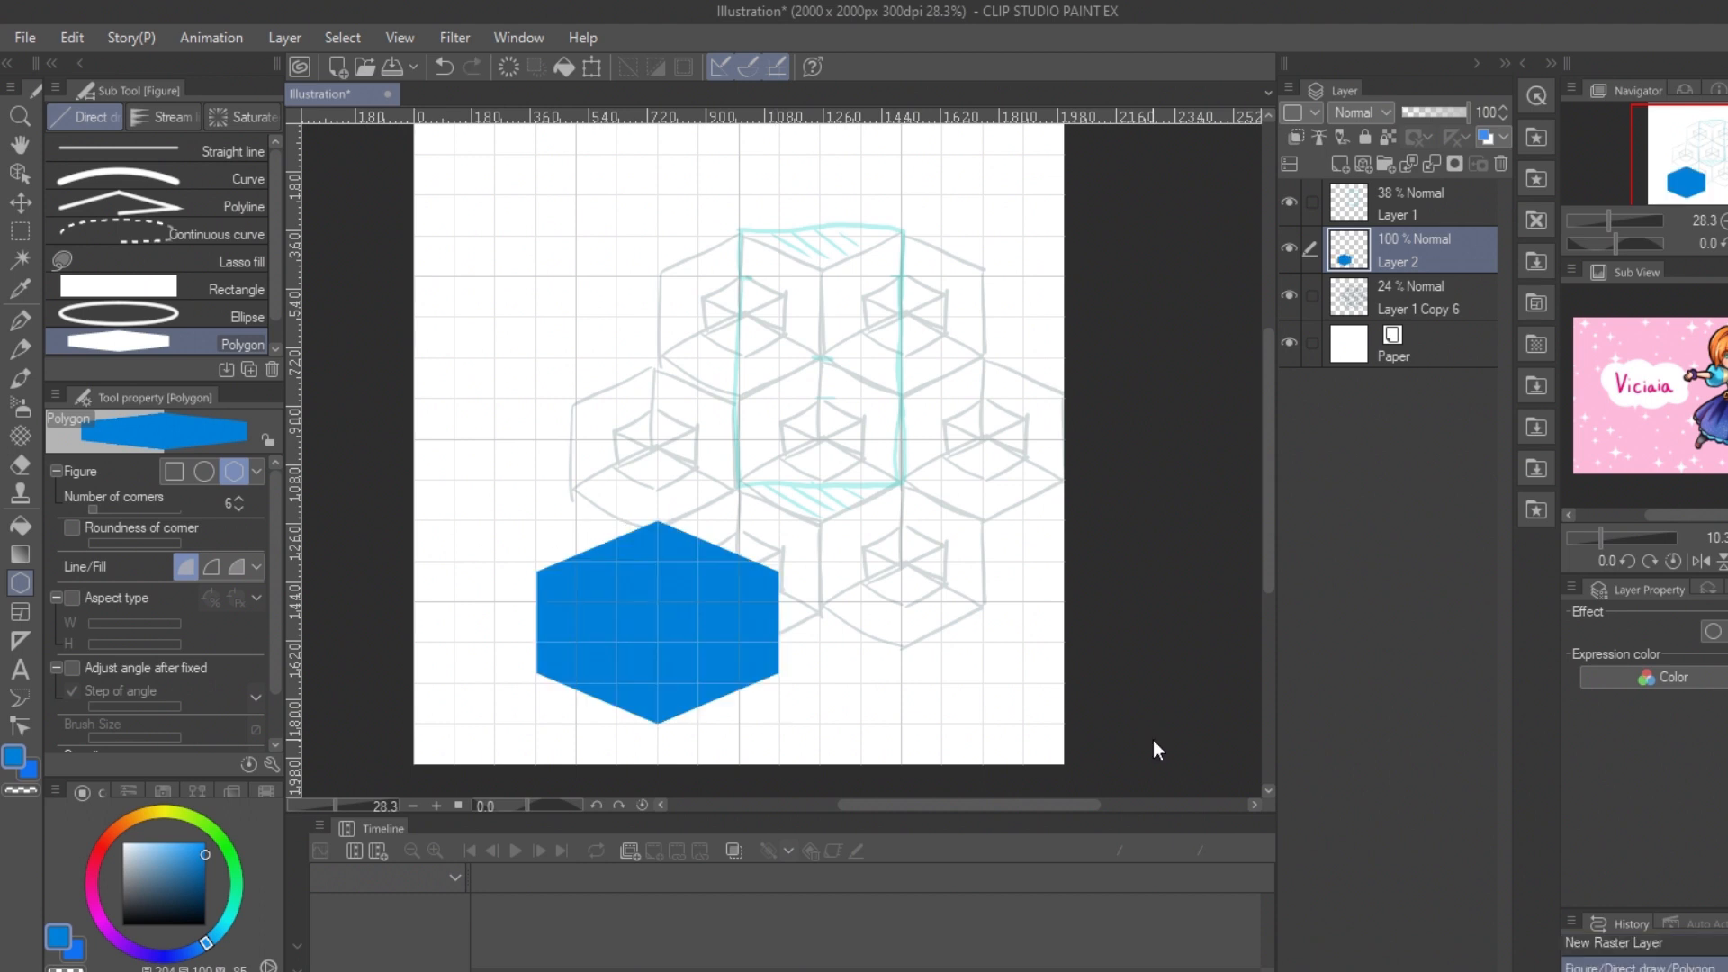
{"action": "key", "text": "ctrl+z"}
Step: Draw three blue hexagons about 500 px wide over the two upper cubes and the central cube, each on its own layer
{"action": "mouse_move", "coordinate": [821, 236]}
{"action": "left_mouse_down"}
{"action": "mouse_move", "coordinate": [900, 275]}
{"action": "mouse_move", "coordinate": [983, 397]}
{"action": "left_mouse_up"}
{"action": "key", "text": "ctrl+shift+n"}
{"action": "left_click_drag", "start_coordinate": [659, 235], "coordinate": [820, 398]}
{"action": "key", "text": "ctrl+shift+n"}
{"action": "left_click_drag", "start_coordinate": [740, 357], "coordinate": [903, 523]}
Step: Prepare a light-blue, four-cornered polygon on a new layer placed above the three hexagon layers
{"action": "left_click", "coordinate": [1435, 394]}
{"action": "left_click", "coordinate": [1435, 350]}
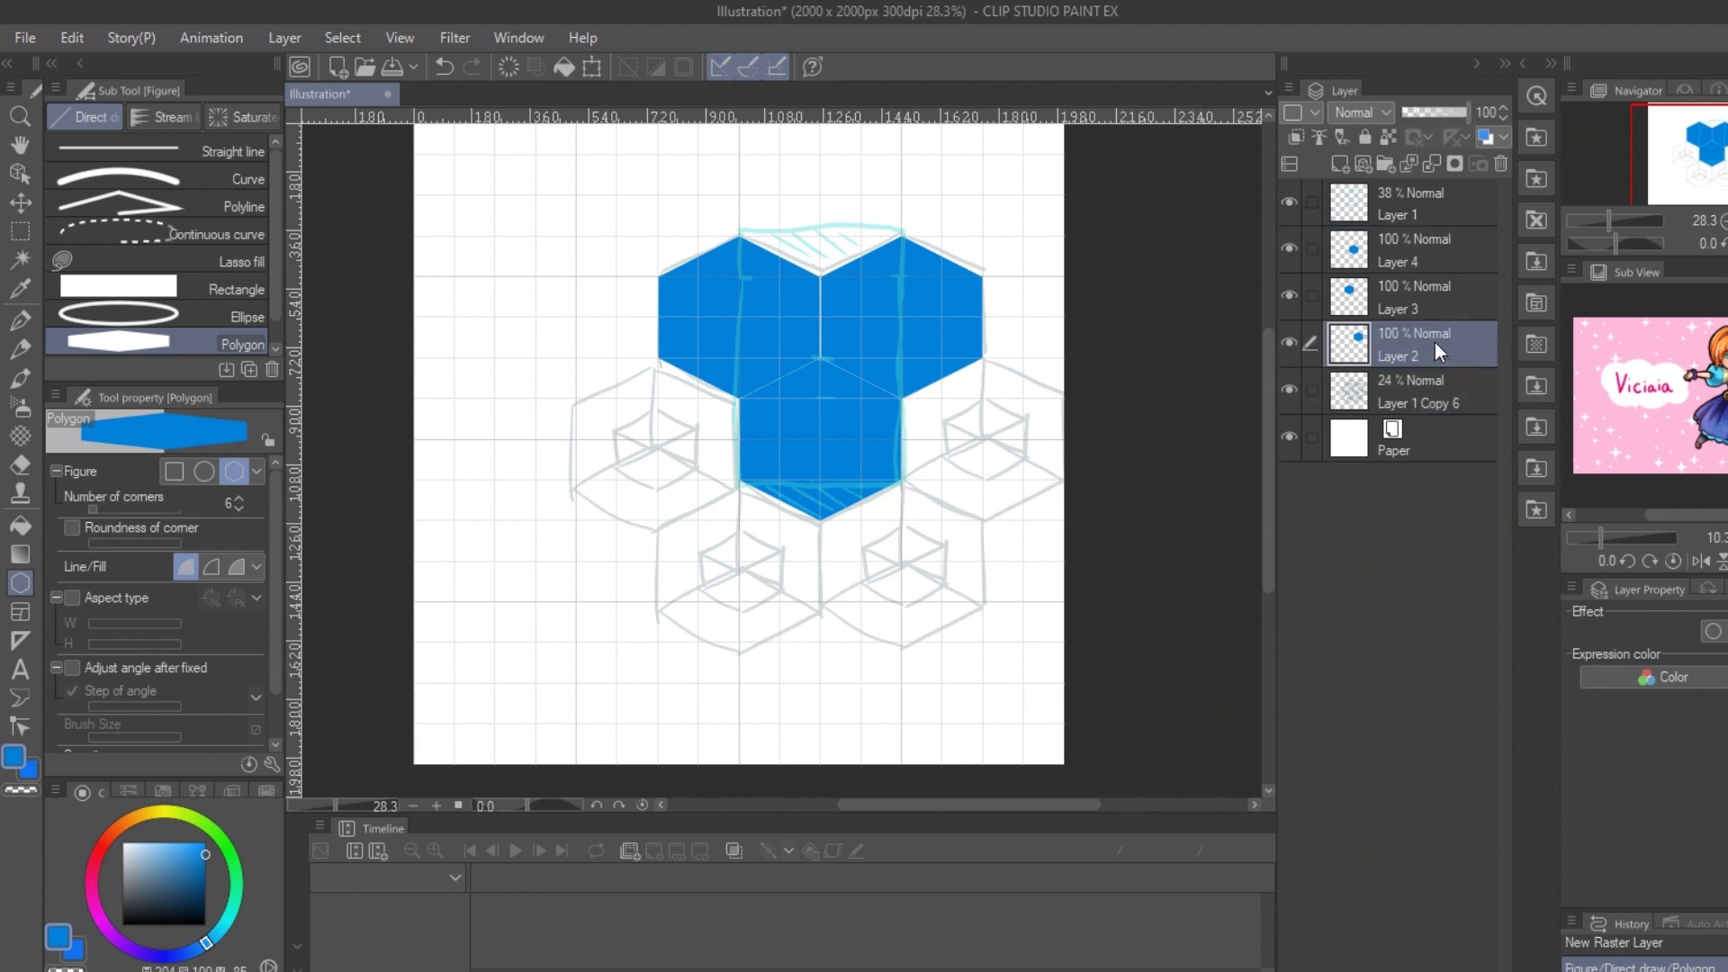
{"action": "left_click", "coordinate": [157, 843]}
{"action": "left_click", "coordinate": [1341, 164]}
{"action": "left_click_drag", "start_coordinate": [1413, 344], "coordinate": [1407, 222]}
{"action": "left_click_drag", "start_coordinate": [414, 520], "coordinate": [424, 558]}
{"action": "key", "text": "ctrl+z"}
{"action": "left_click", "coordinate": [239, 506]}
{"action": "left_click", "coordinate": [239, 506]}
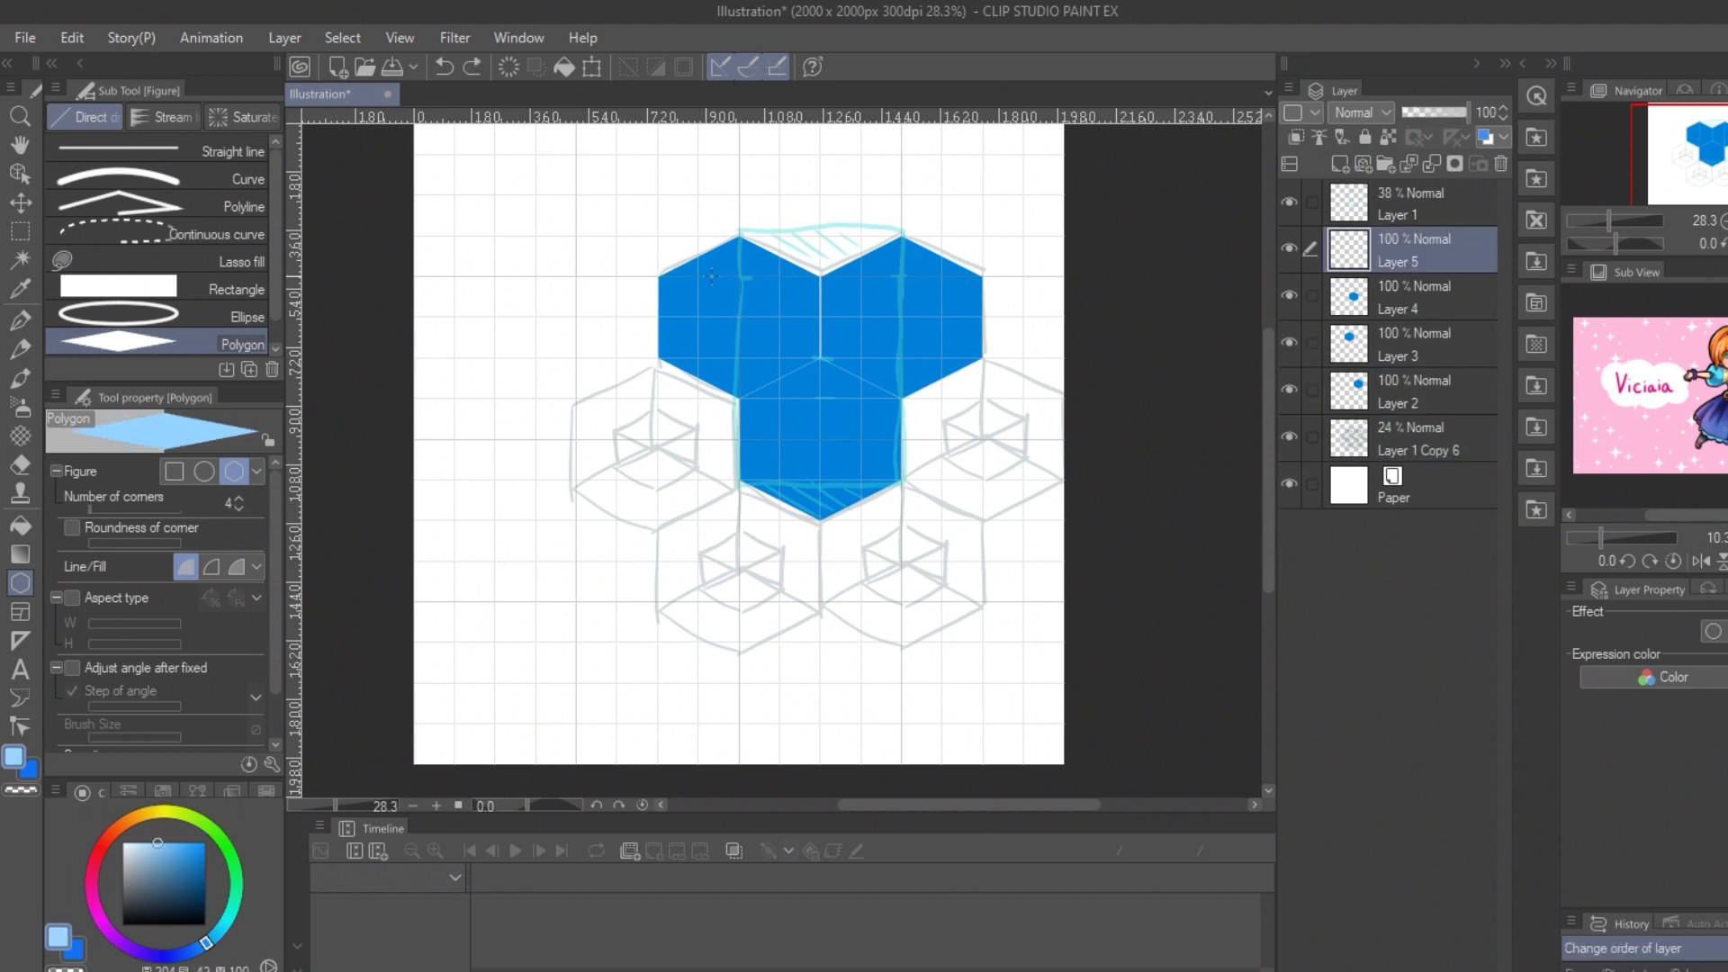
Step: Draw light-blue diamonds for the upper small cube tops, the base of each large cube, and the gap between the upper cubes
{"action": "left_click_drag", "start_coordinate": [700, 276], "coordinate": [780, 318]}
{"action": "left_click_drag", "start_coordinate": [862, 275], "coordinate": [943, 319]}
{"action": "left_click_drag", "start_coordinate": [740, 195], "coordinate": [902, 277]}
{"action": "left_click_drag", "start_coordinate": [659, 357], "coordinate": [821, 398]}
{"action": "key", "text": "ctrl+z"}
{"action": "left_click_drag", "start_coordinate": [659, 317], "coordinate": [820, 399]}
{"action": "left_click_drag", "start_coordinate": [821, 317], "coordinate": [983, 399]}
{"action": "left_click_drag", "start_coordinate": [740, 440], "coordinate": [902, 521]}
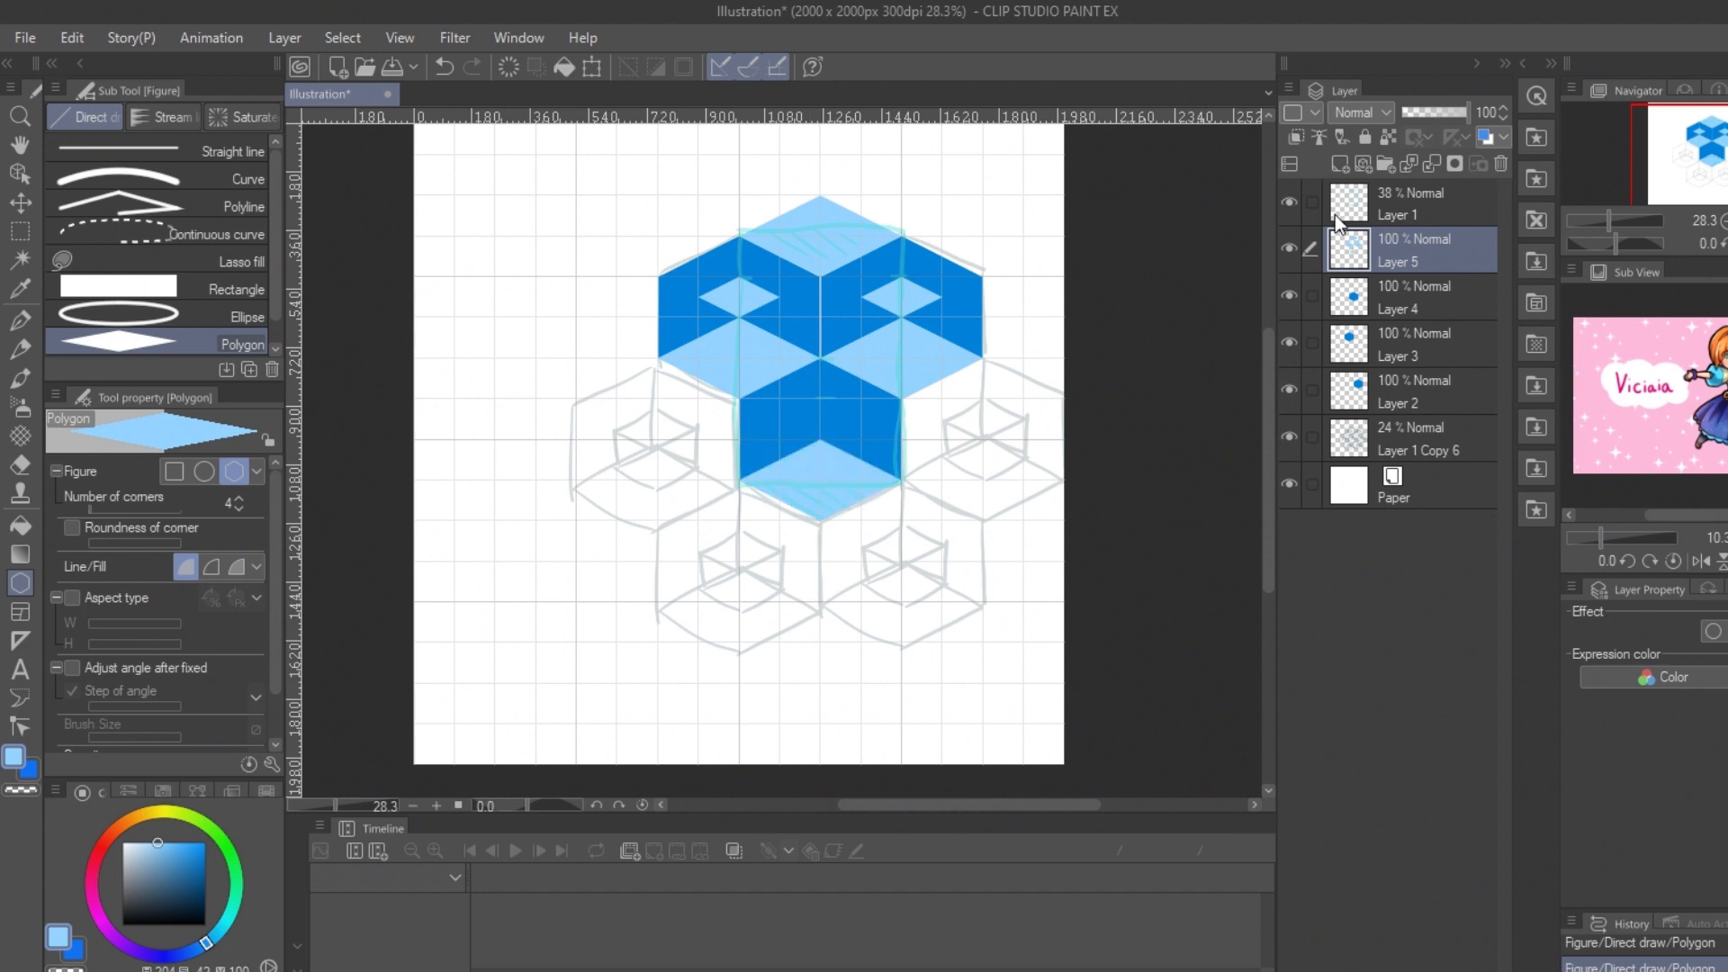
Step: Draw the light-blue tops of the small cubes on a separate new layer and check them against the layer below
{"action": "left_click", "coordinate": [1341, 163]}
{"action": "left_click_drag", "start_coordinate": [861, 276], "coordinate": [942, 319]}
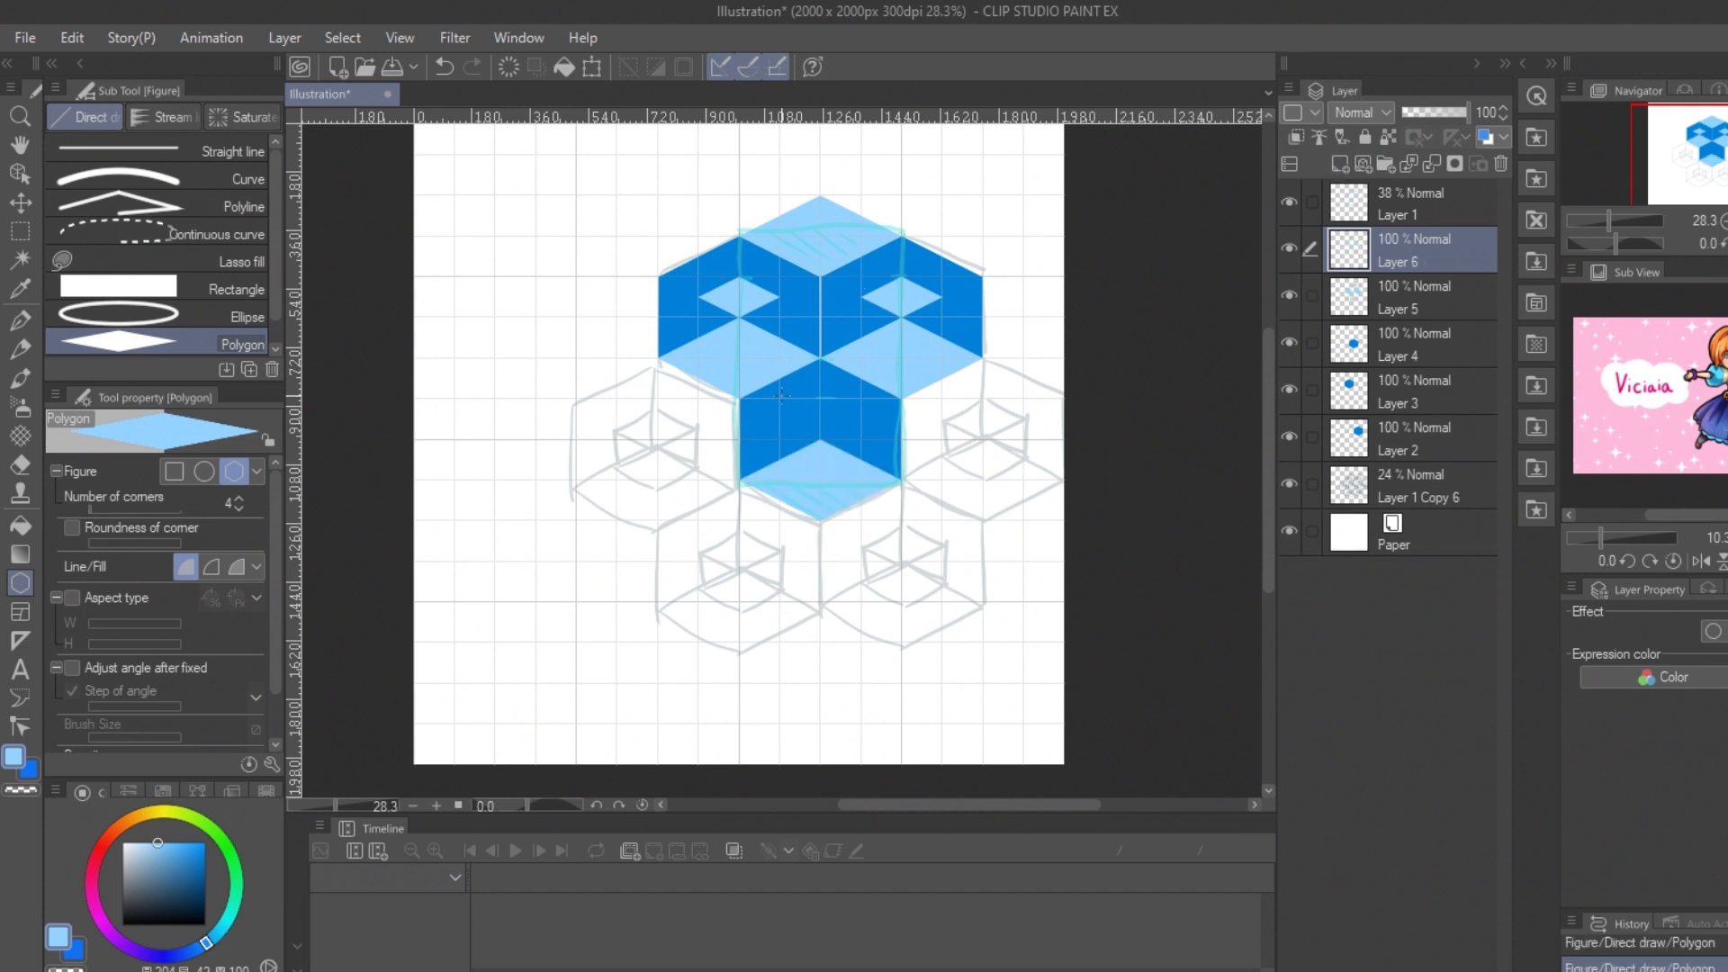
{"action": "left_click_drag", "start_coordinate": [780, 397], "coordinate": [862, 440]}
{"action": "left_click", "coordinate": [1289, 295]}
{"action": "left_click", "coordinate": [1289, 295]}
Step: On a new layer beneath the small cube tops, draw a dark-blue six-cornered polygon for each of the three small cubes
{"action": "left_click", "coordinate": [1398, 297]}
{"action": "left_click", "coordinate": [1341, 163]}
{"action": "left_click_drag", "start_coordinate": [220, 935], "coordinate": [201, 946]}
{"action": "left_click", "coordinate": [201, 883]}
{"action": "left_click", "coordinate": [239, 498]}
{"action": "left_click", "coordinate": [239, 498]}
{"action": "left_click_drag", "start_coordinate": [698, 278], "coordinate": [779, 358]}
{"action": "left_click_drag", "start_coordinate": [861, 277], "coordinate": [942, 358]}
{"action": "left_click_drag", "start_coordinate": [780, 398], "coordinate": [861, 481]}
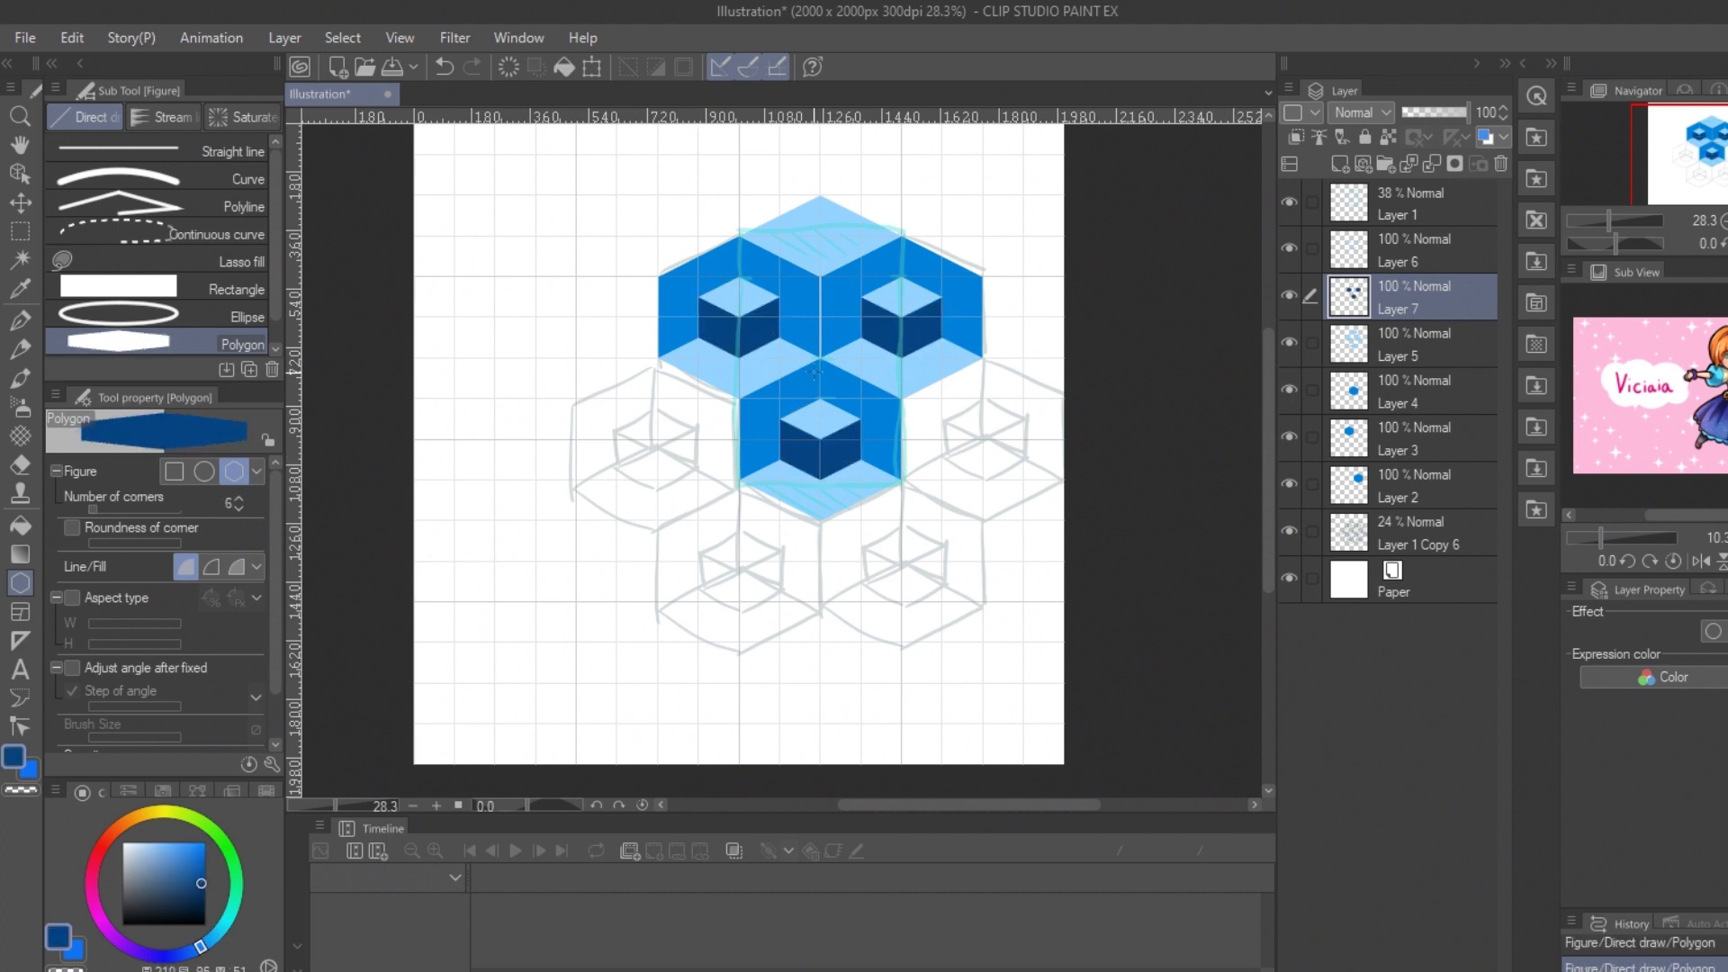
Step: On a new layer clipped to the small dark hexagons, cover the right face of each small cube with bright-blue rectangles
{"action": "left_click", "coordinate": [180, 289]}
{"action": "left_click", "coordinate": [198, 840]}
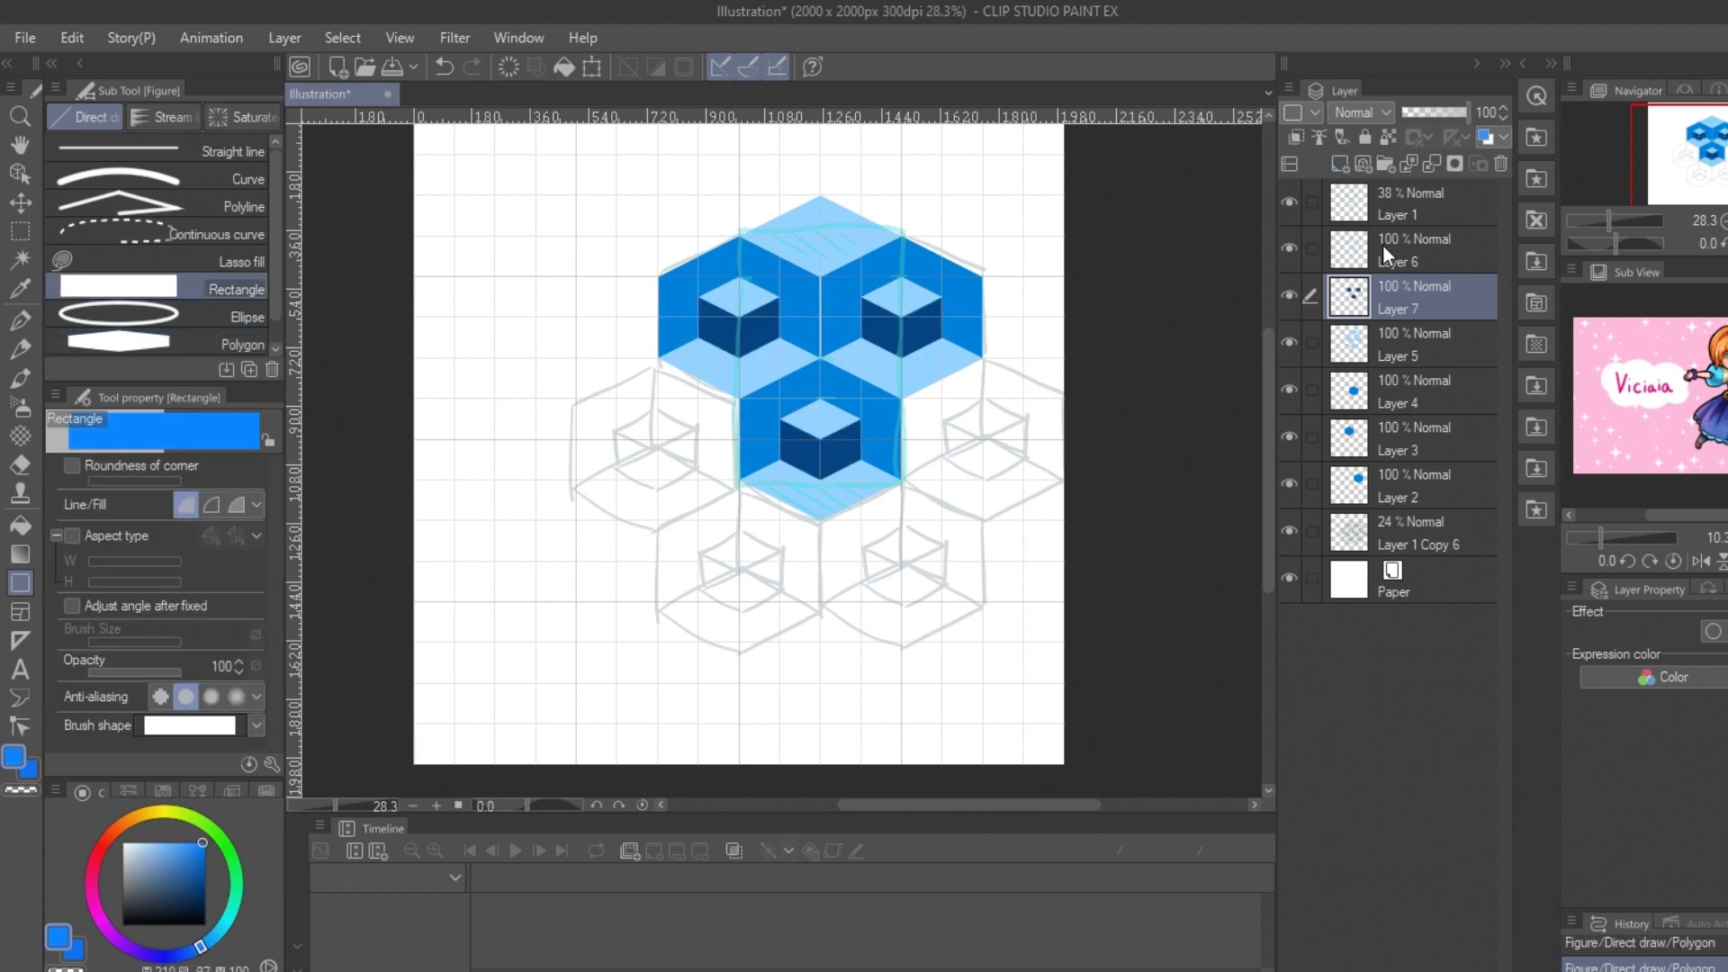
{"action": "left_click", "coordinate": [1340, 165]}
{"action": "left_click", "coordinate": [1297, 136]}
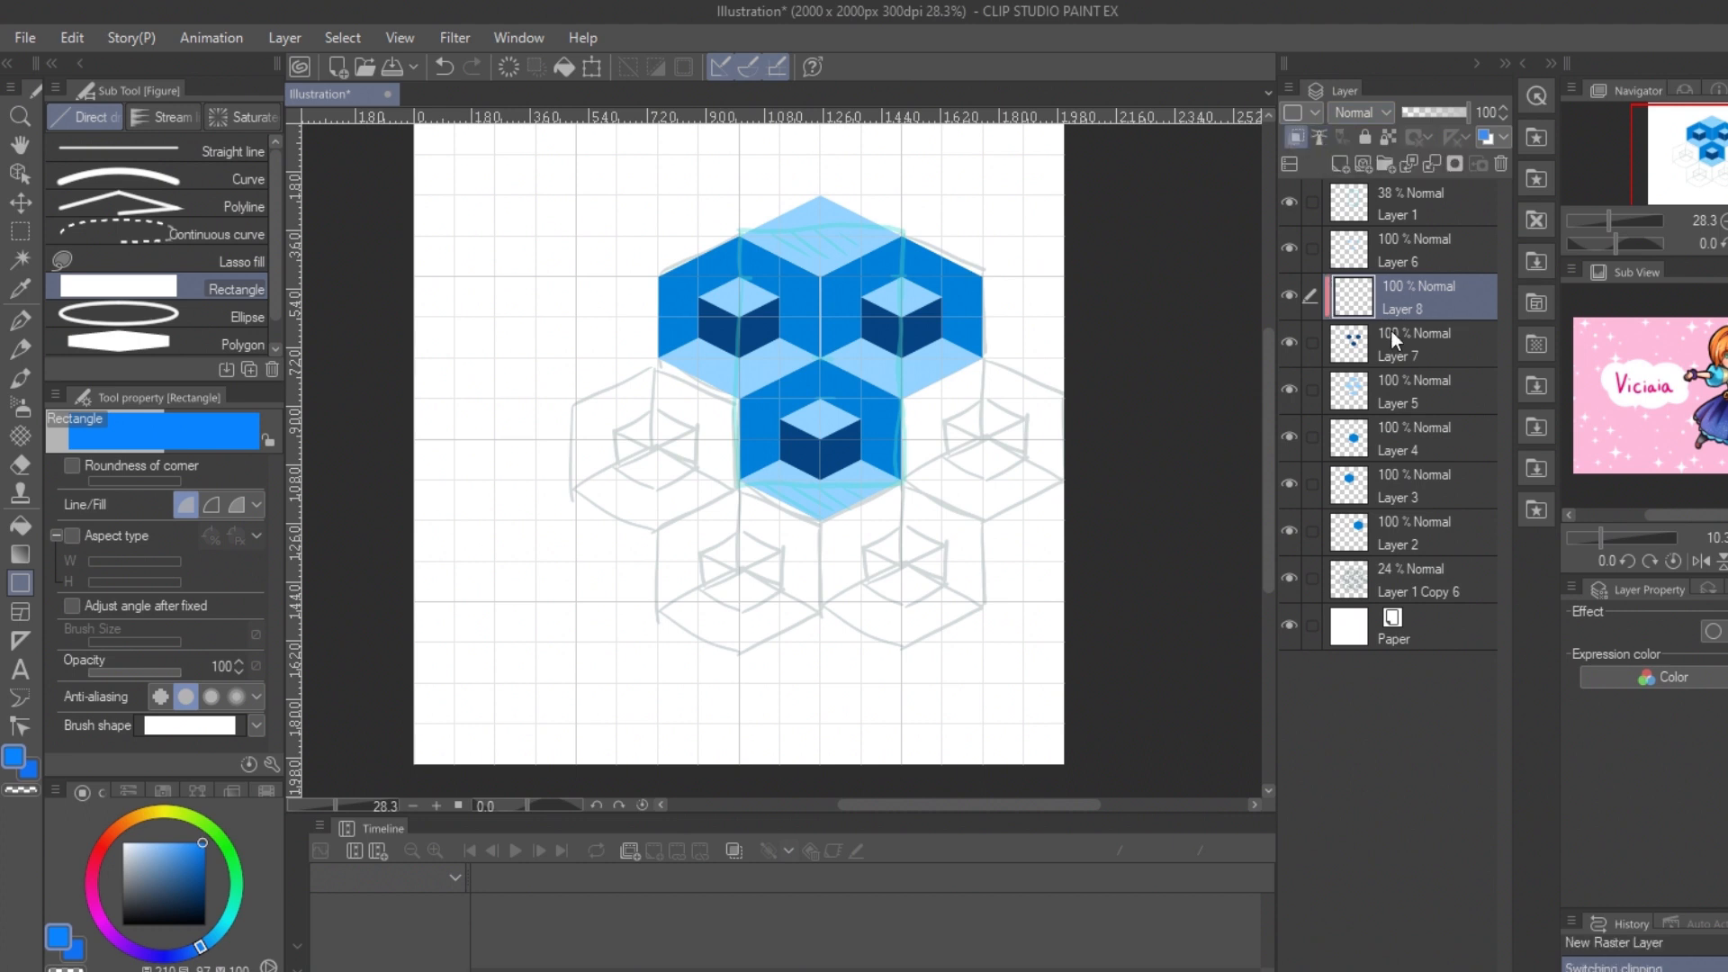
{"action": "mouse_move", "coordinate": [745, 269]}
{"action": "left_mouse_down"}
{"action": "mouse_move", "coordinate": [810, 346]}
{"action": "mouse_move", "coordinate": [826, 339]}
{"action": "left_mouse_up"}
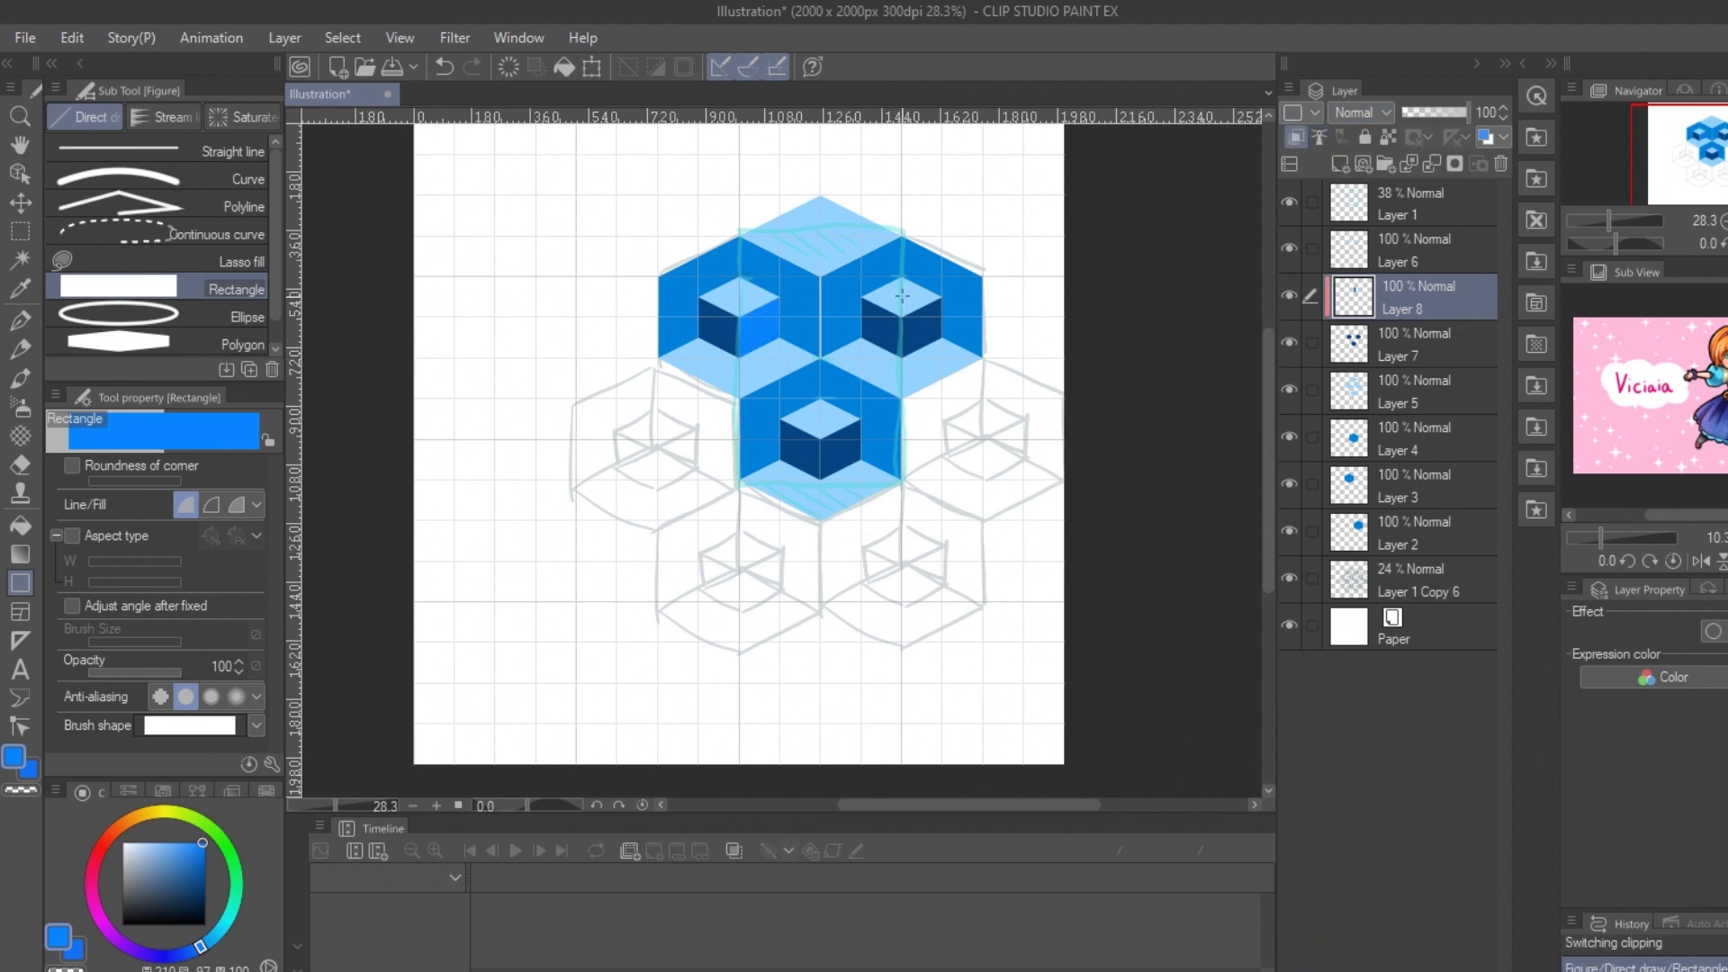
{"action": "left_click_drag", "start_coordinate": [921, 297], "coordinate": [947, 364]}
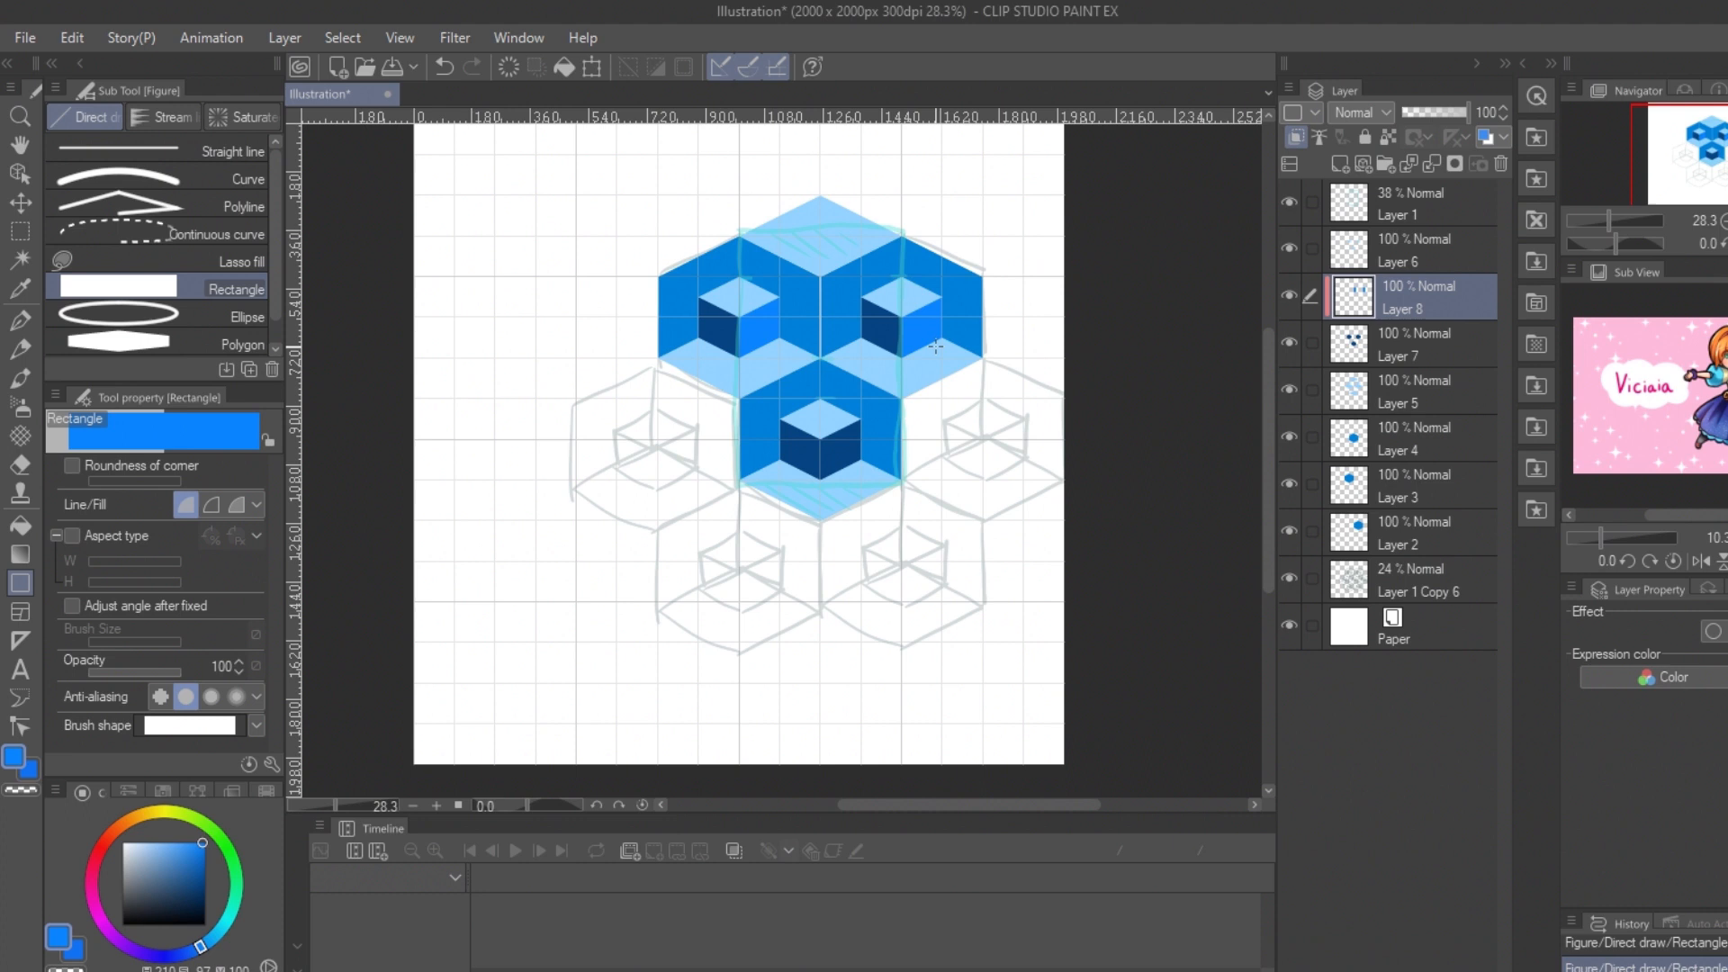
{"action": "left_click_drag", "start_coordinate": [821, 396], "coordinate": [864, 490]}
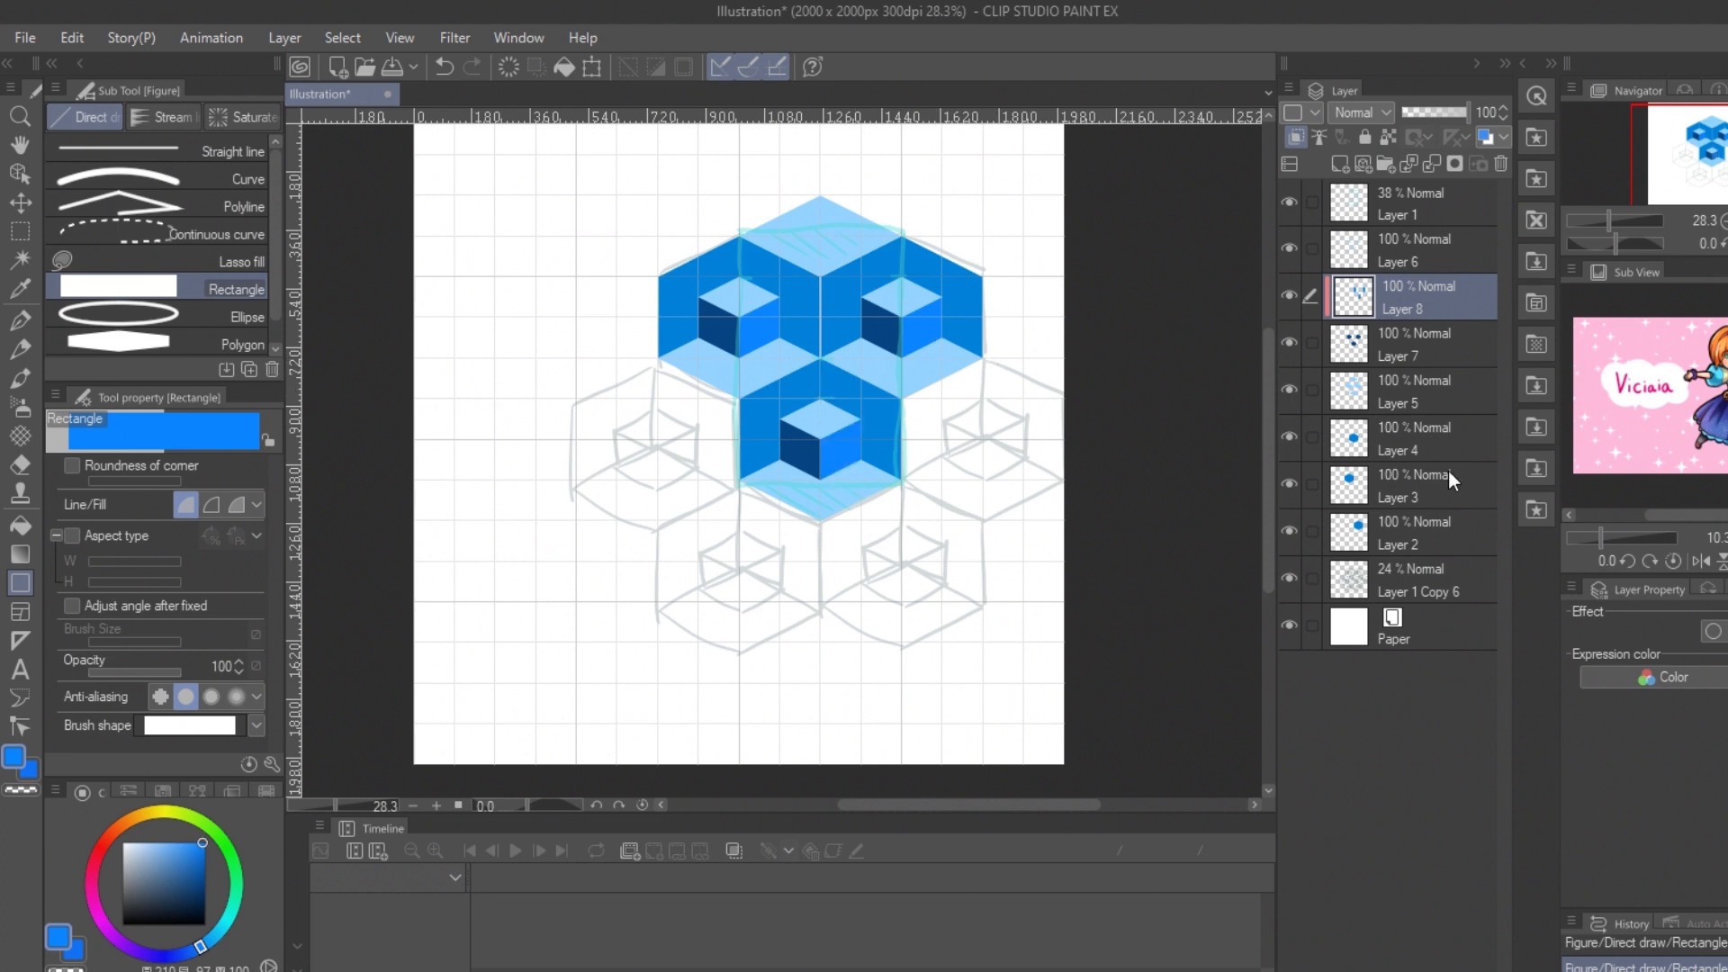
Step: Draw the central cube's left face in bright blue on a new clipped layer and place it directly above its hexagon
{"action": "left_click", "coordinate": [1437, 531]}
{"action": "left_click", "coordinate": [1340, 164]}
{"action": "left_click", "coordinate": [1296, 137]}
{"action": "left_click_drag", "start_coordinate": [739, 358], "coordinate": [821, 480]}
{"action": "left_click_drag", "start_coordinate": [1379, 547], "coordinate": [1395, 459]}
{"action": "left_click_drag", "start_coordinate": [1396, 486], "coordinate": [1408, 408]}
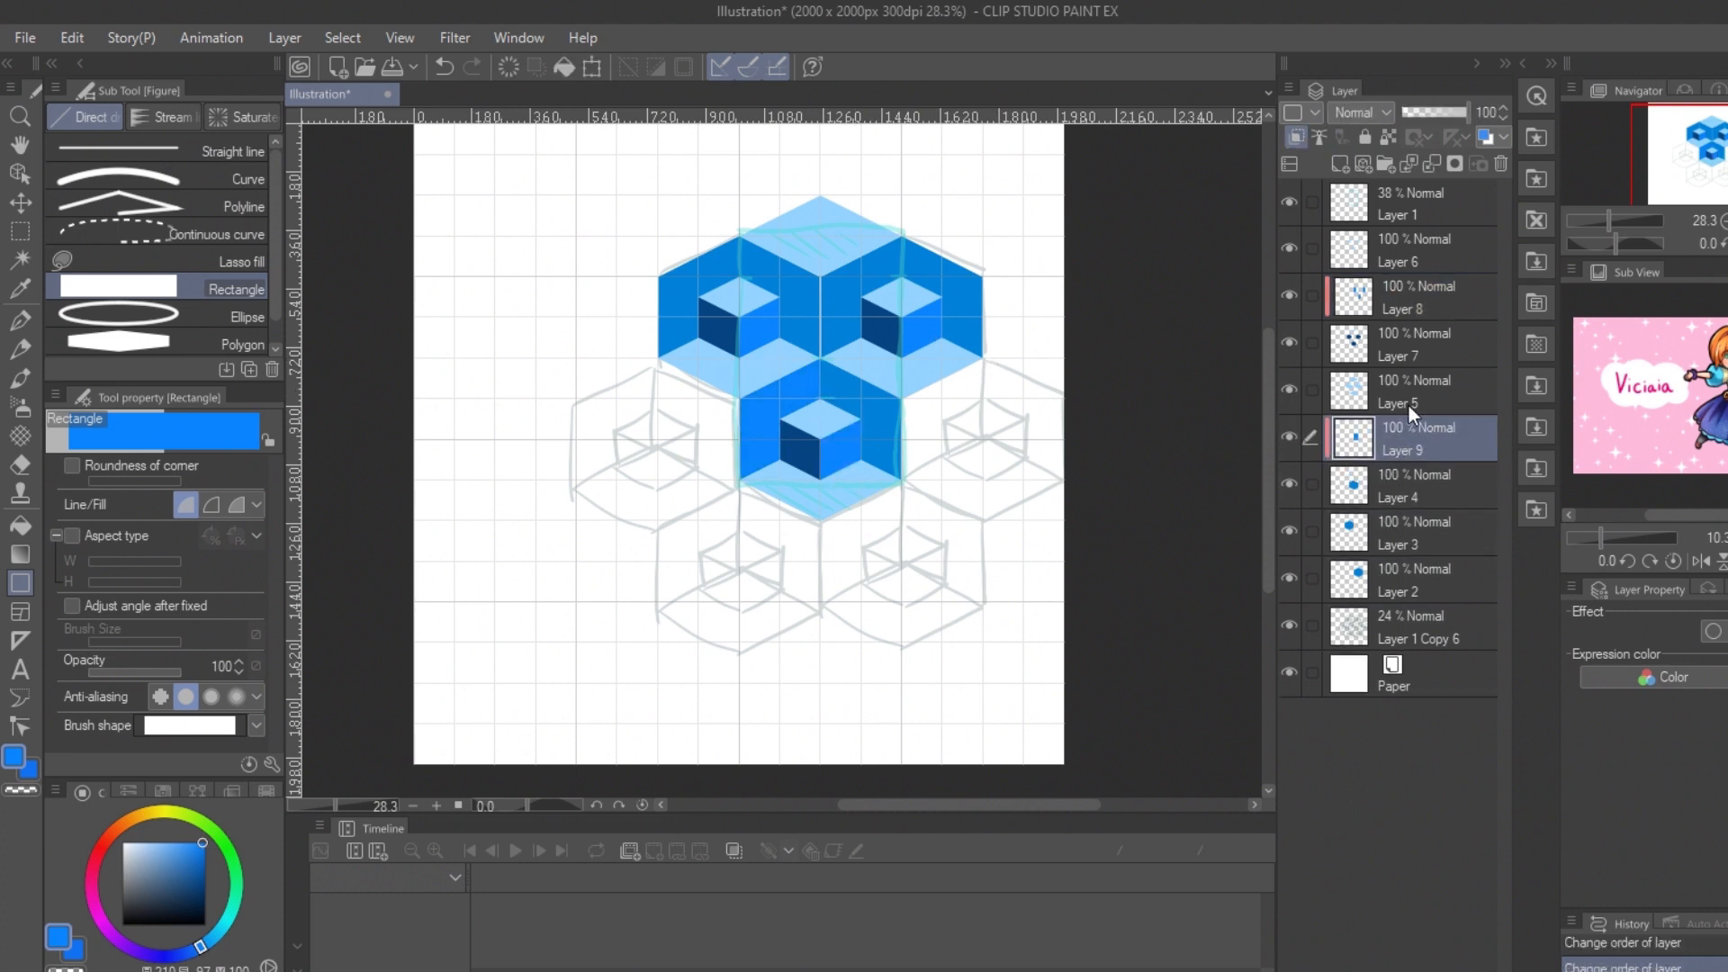
Step: On a new layer, draw a bright-blue rectangle over the left face of the upper-right cube
{"action": "left_click", "coordinate": [1424, 535]}
{"action": "left_click", "coordinate": [1340, 164]}
{"action": "left_click_drag", "start_coordinate": [820, 236], "coordinate": [903, 358]}
Step: Add another face layer, place each one above its own hexagon, and clip the upper-right cube's face to its hexagon
{"action": "left_click", "coordinate": [1418, 614]}
{"action": "left_click", "coordinate": [1340, 164]}
{"action": "left_click_drag", "start_coordinate": [658, 235], "coordinate": [739, 358]}
{"action": "key", "text": "ctrl+z"}
{"action": "left_click_drag", "start_coordinate": [1413, 533], "coordinate": [1414, 646]}
{"action": "left_click_drag", "start_coordinate": [1412, 585], "coordinate": [1417, 513]}
{"action": "left_click", "coordinate": [1415, 637]}
{"action": "left_click", "coordinate": [1296, 137]}
Step: Draw a bright-blue rectangle over the upper-left cube's left face, and fill the central cube's hexagon with dark blue
{"action": "left_click", "coordinate": [1417, 534]}
{"action": "left_click_drag", "start_coordinate": [657, 235], "coordinate": [739, 358]}
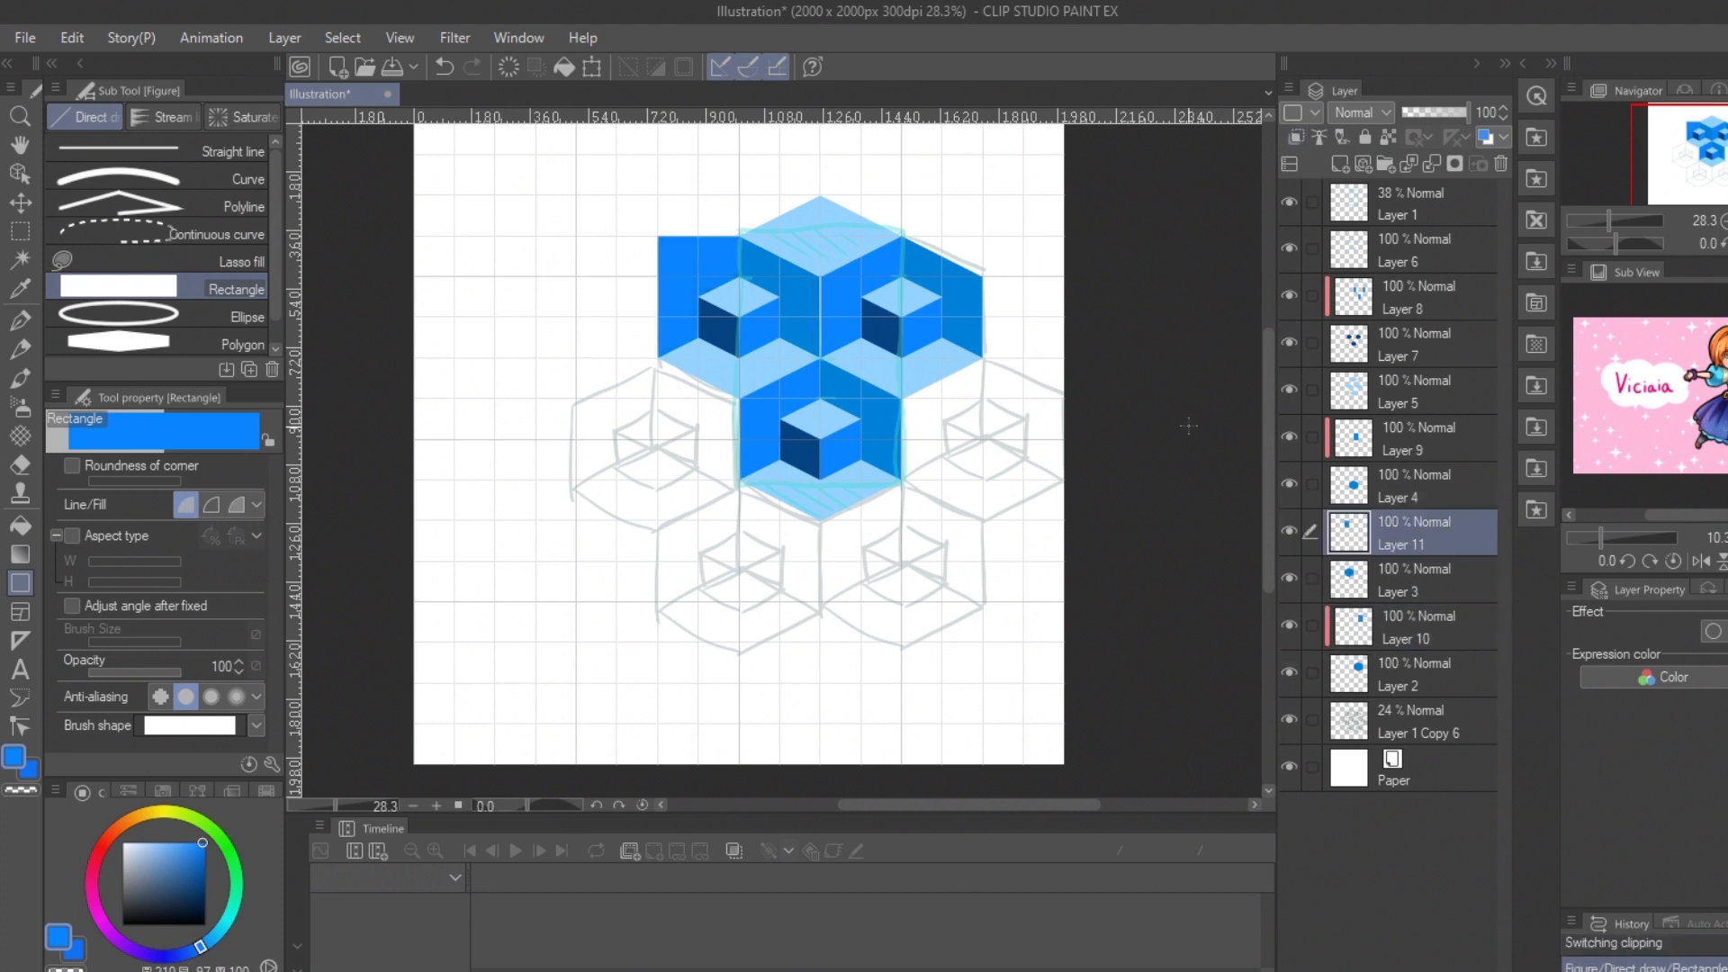
{"action": "left_click", "coordinate": [1413, 486]}
{"action": "left_click", "coordinate": [205, 882]}
{"action": "left_click", "coordinate": [1387, 136]}
{"action": "key", "text": "alt+BackSpace"}
{"action": "left_click", "coordinate": [800, 457], "text": "alt"}
{"action": "key", "text": "alt+BackSpace"}
Step: Lock transparent pixels on the two upper hexagon layers and fill the upper-left one with the same dark blue
{"action": "left_click", "coordinate": [1393, 579]}
{"action": "left_click", "coordinate": [1387, 137]}
{"action": "key", "text": "alt+BackSpace"}
{"action": "left_click", "coordinate": [1393, 673]}
{"action": "left_click", "coordinate": [1388, 137]}
{"action": "key", "text": "alt"}
Step: Merge the cube layers and register the selected repeat as a tiling image material named BOXTILE in the test pattern folder
{"action": "left_click", "coordinate": [1413, 204]}
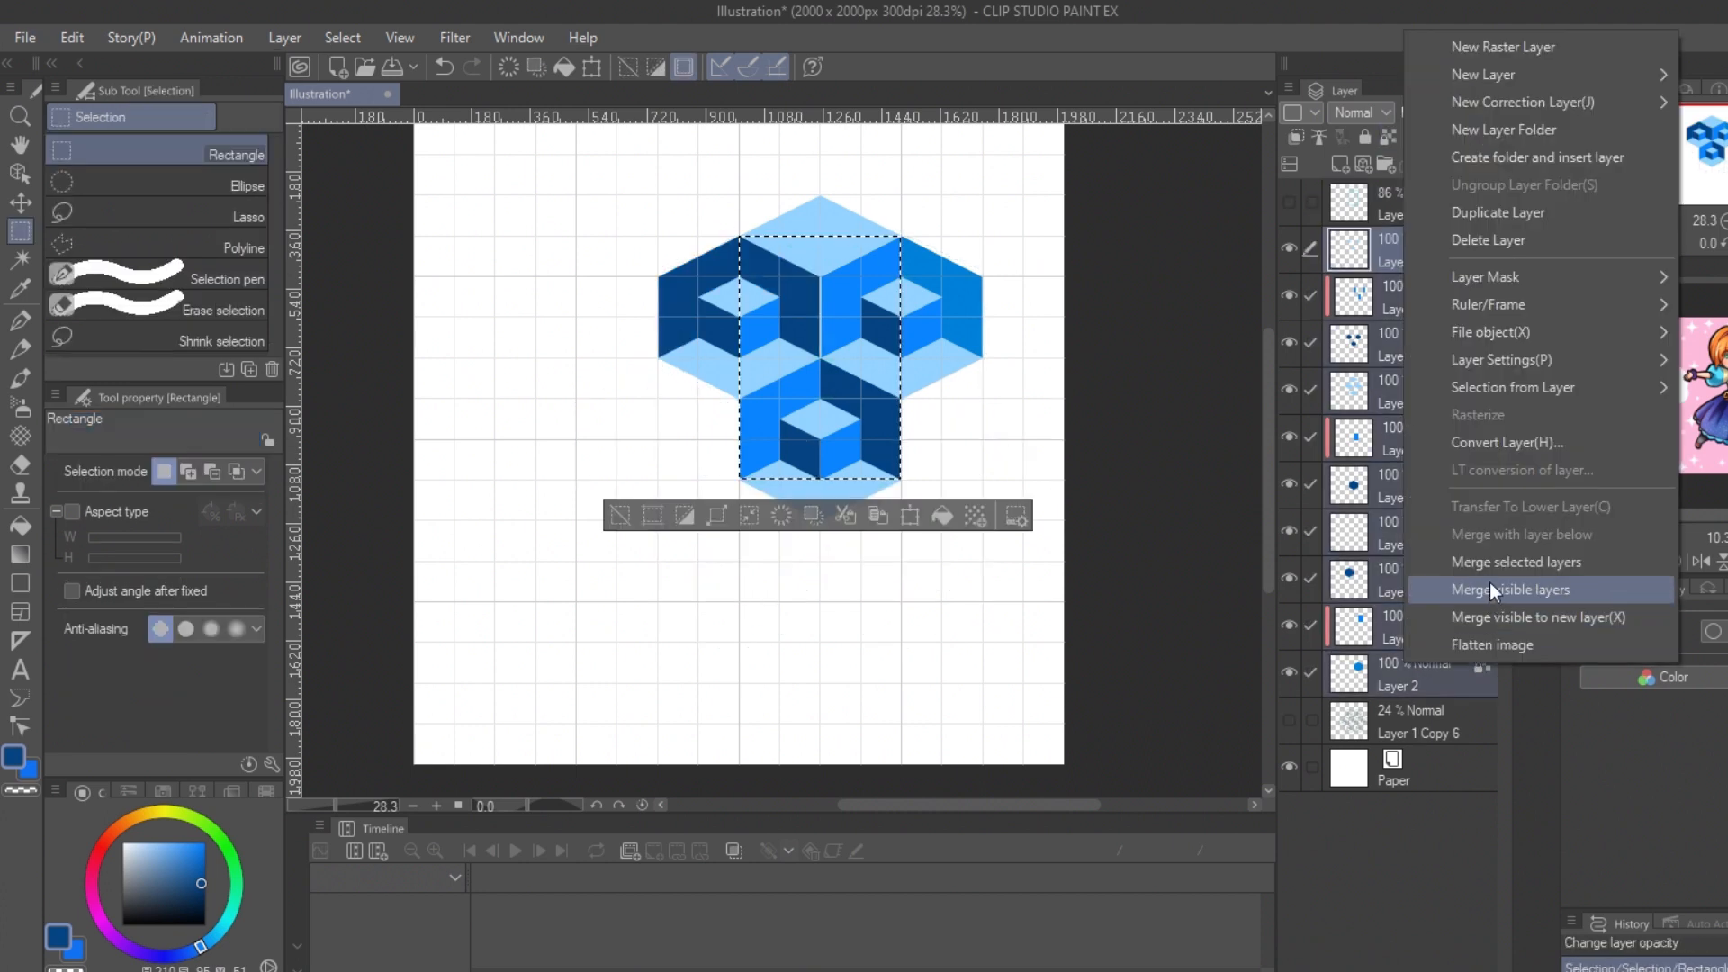
{"action": "left_click", "coordinate": [1489, 621]}
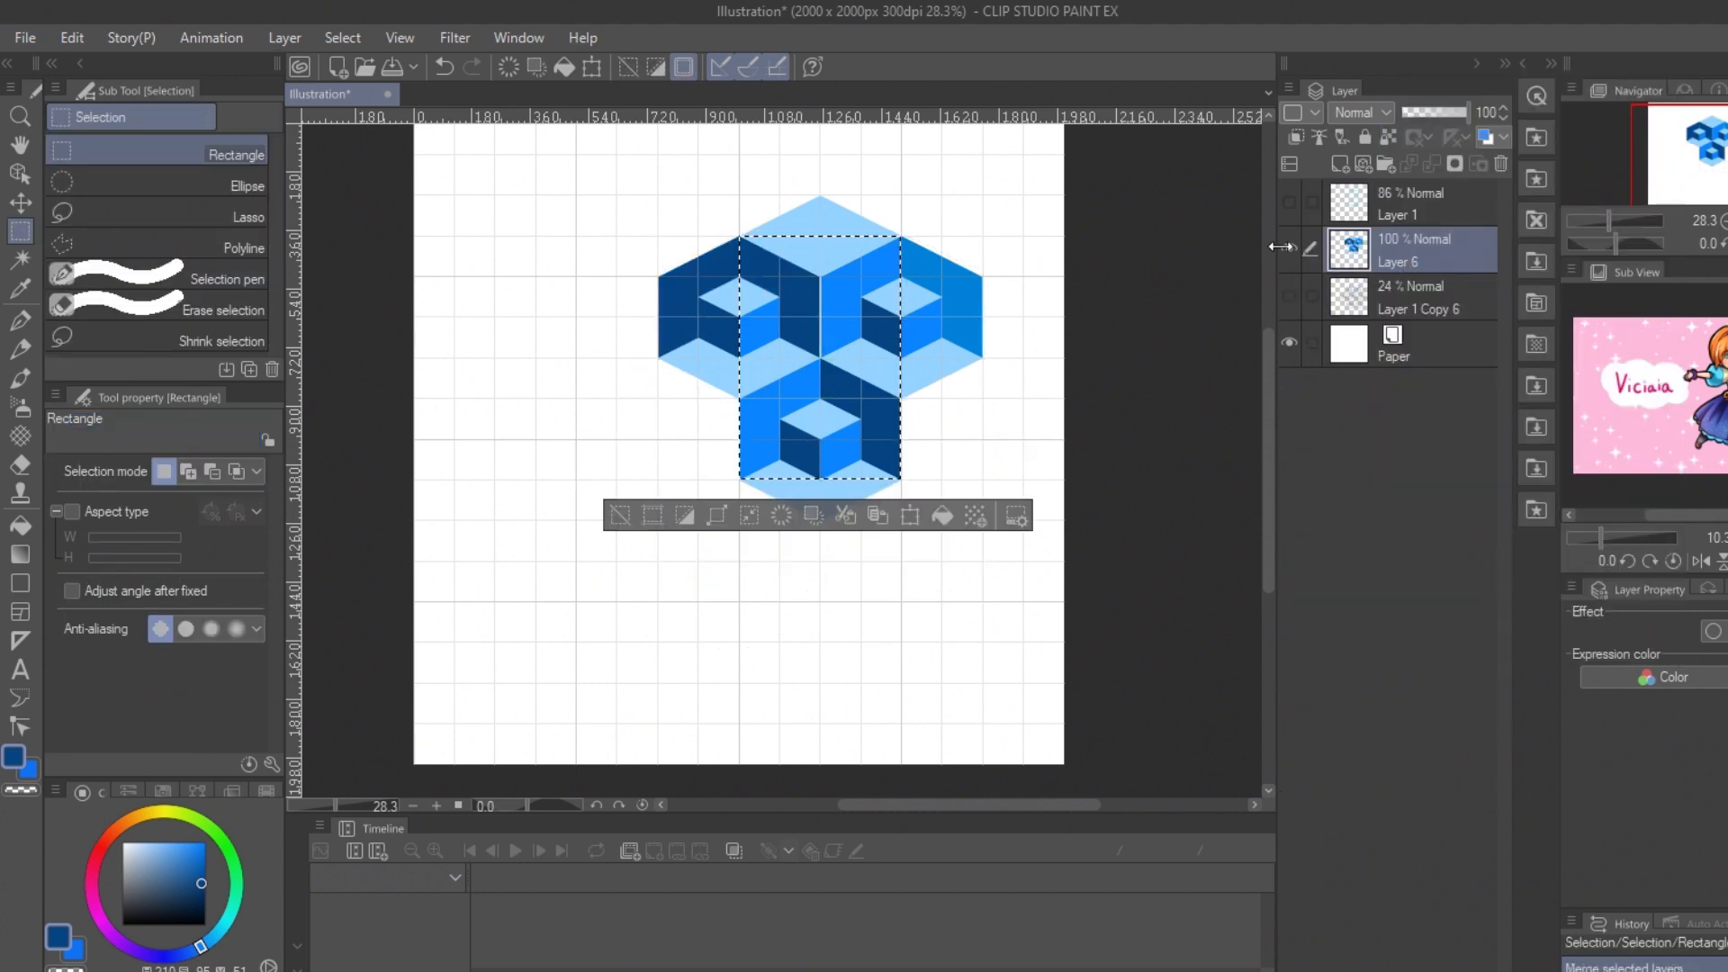
{"action": "left_click", "coordinate": [78, 38]}
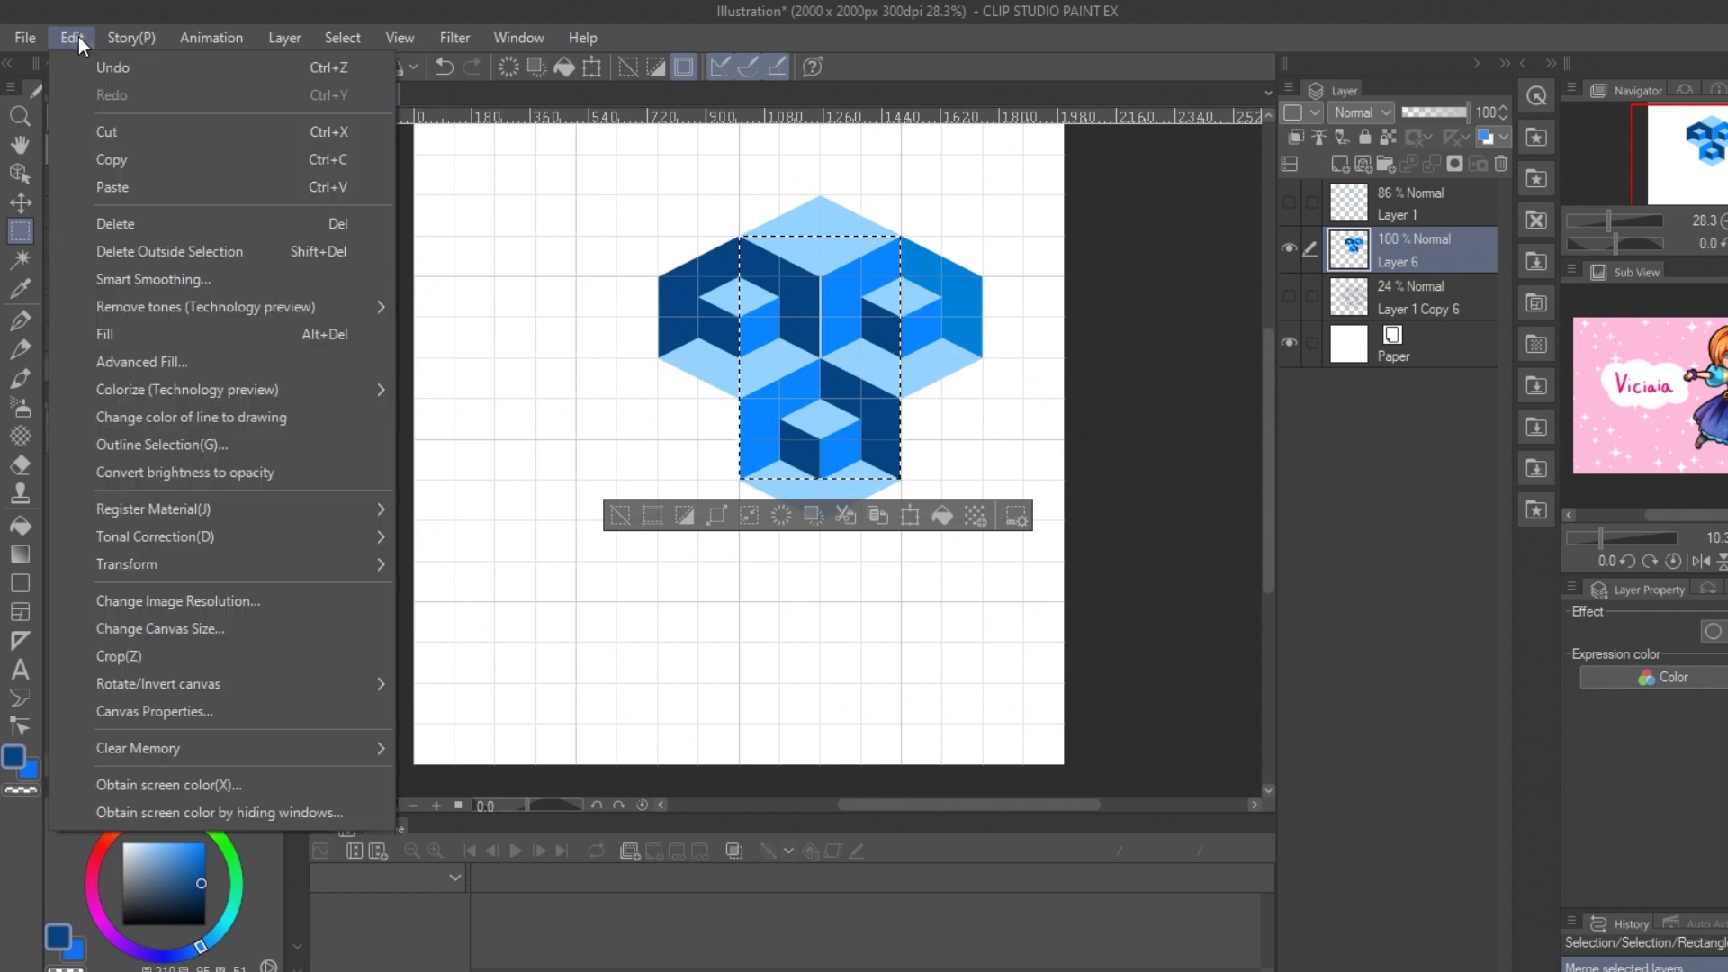
{"action": "mouse_move", "coordinate": [199, 505]}
{"action": "left_click", "coordinate": [505, 535]}
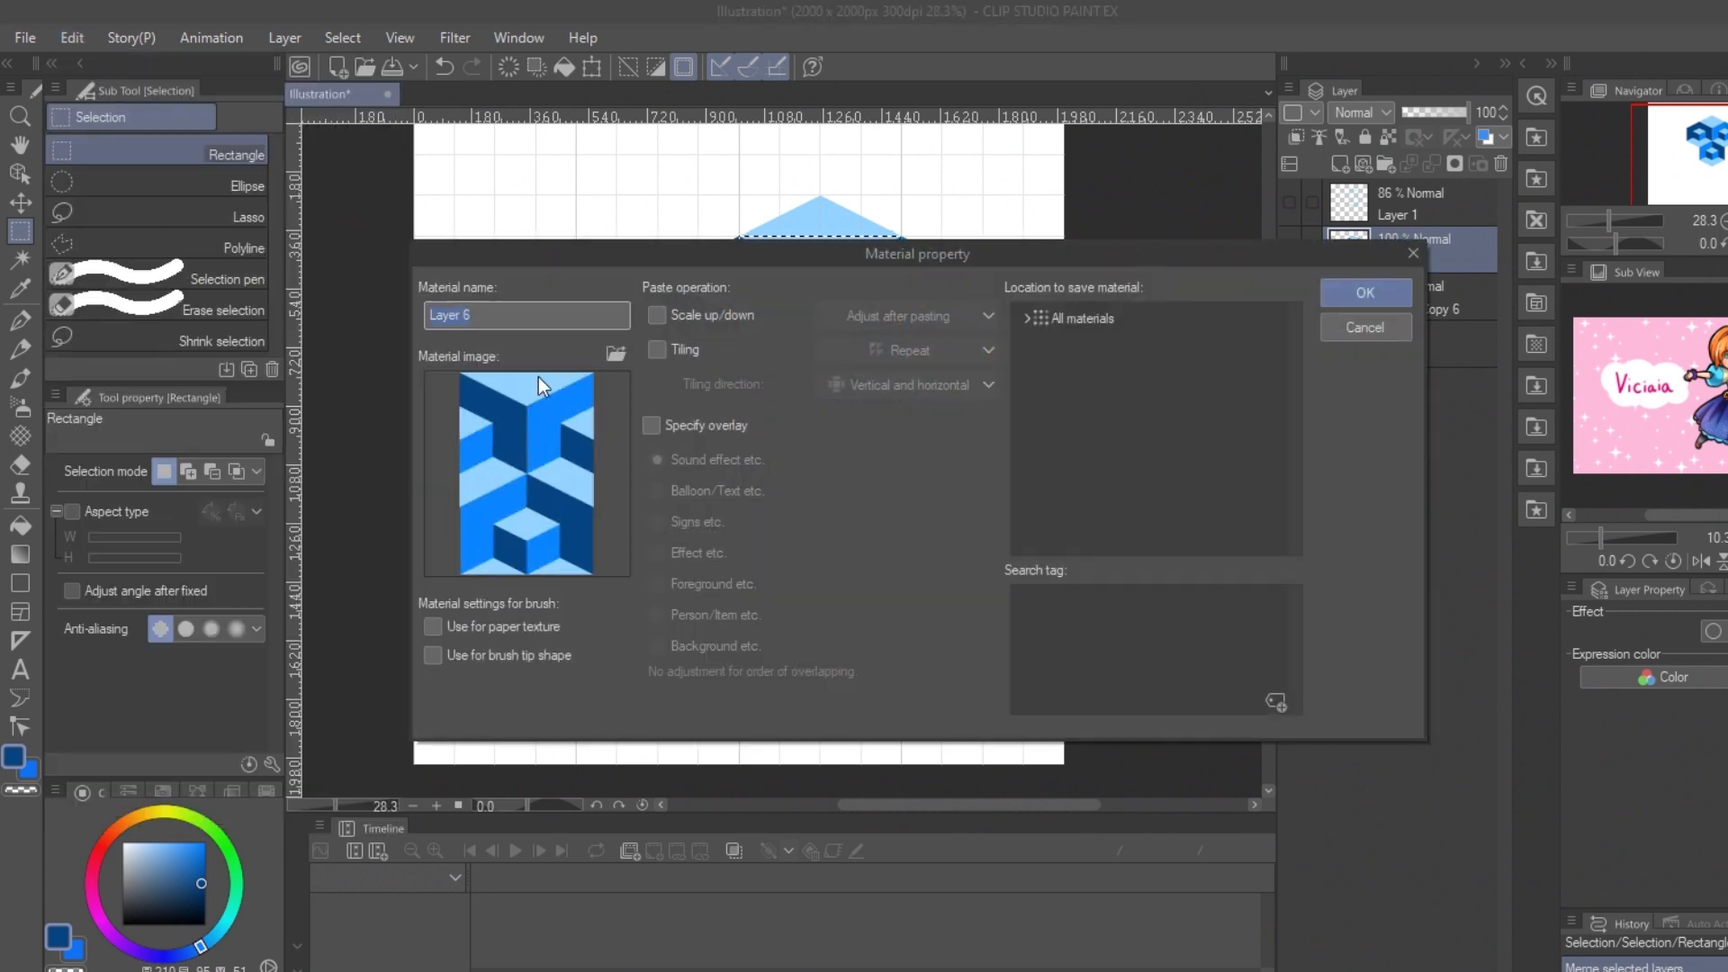
{"action": "type", "text": "BOXTILE"}
{"action": "left_click", "coordinate": [657, 349]}
{"action": "left_click", "coordinate": [1080, 318]}
{"action": "left_click", "coordinate": [1092, 347]}
{"action": "left_click", "coordinate": [1395, 296]}
Step: Create a new canvas, place the BOXTILE material on it and scale the pattern down
{"action": "left_click", "coordinate": [26, 38]}
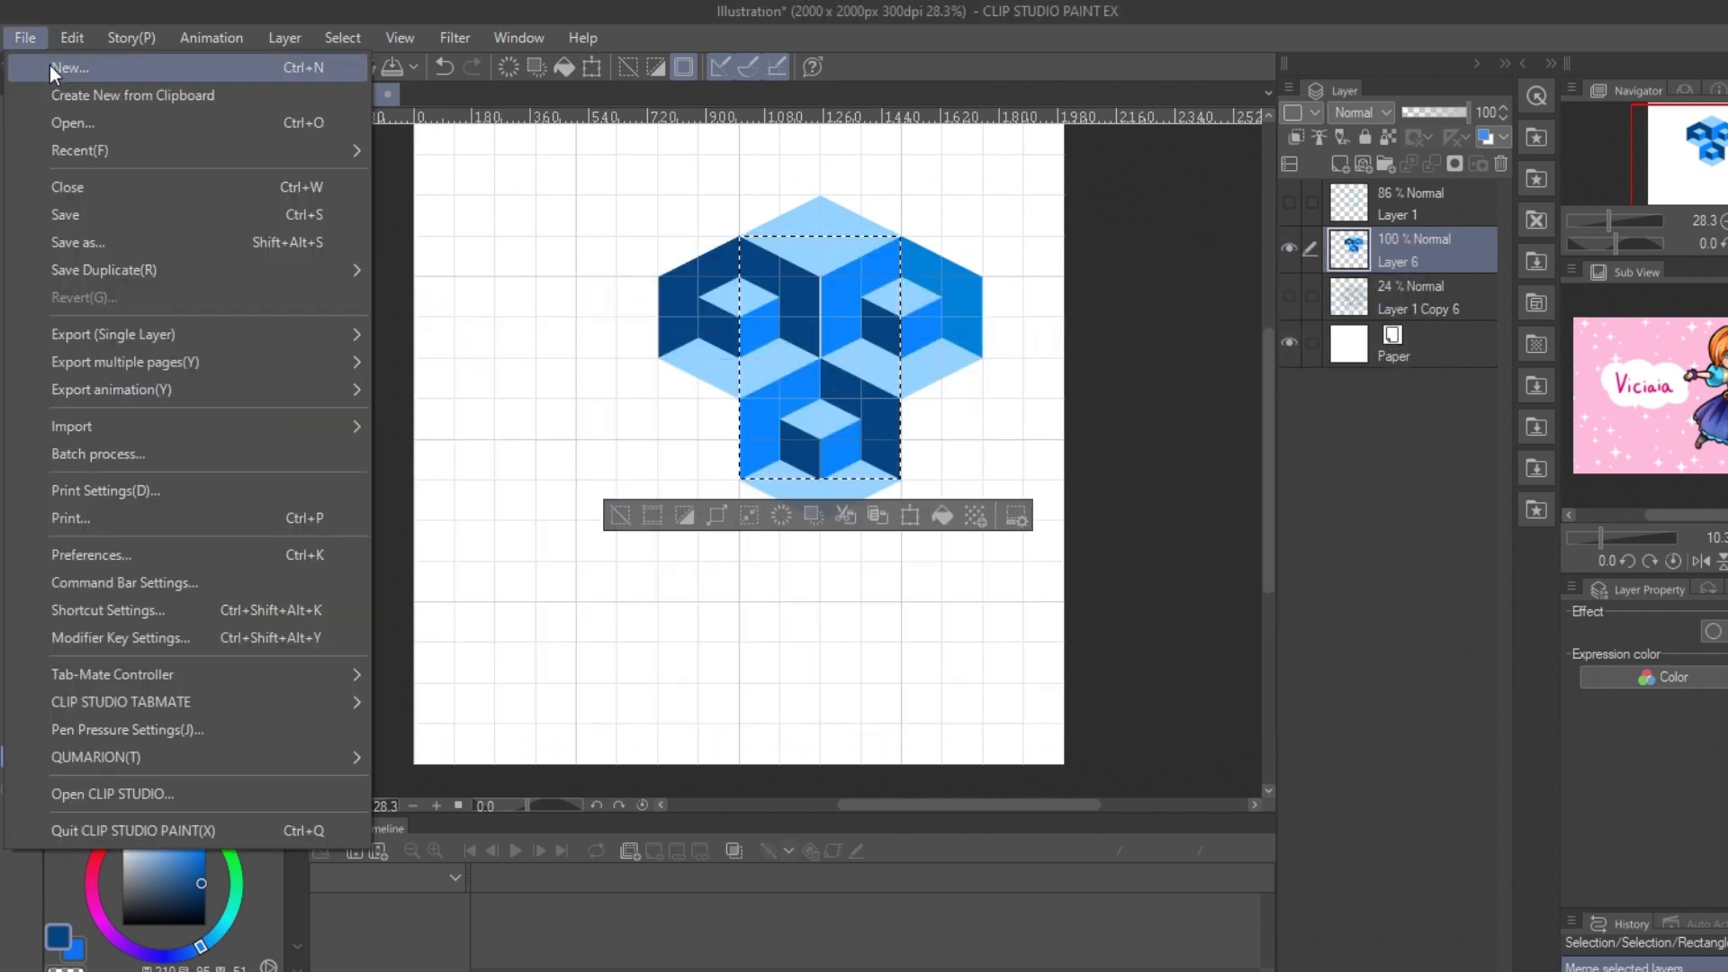
{"action": "left_click", "coordinate": [52, 67]}
{"action": "left_click", "coordinate": [912, 122]}
{"action": "left_click", "coordinate": [1536, 137]}
{"action": "left_click_drag", "start_coordinate": [1383, 167], "coordinate": [658, 419]}
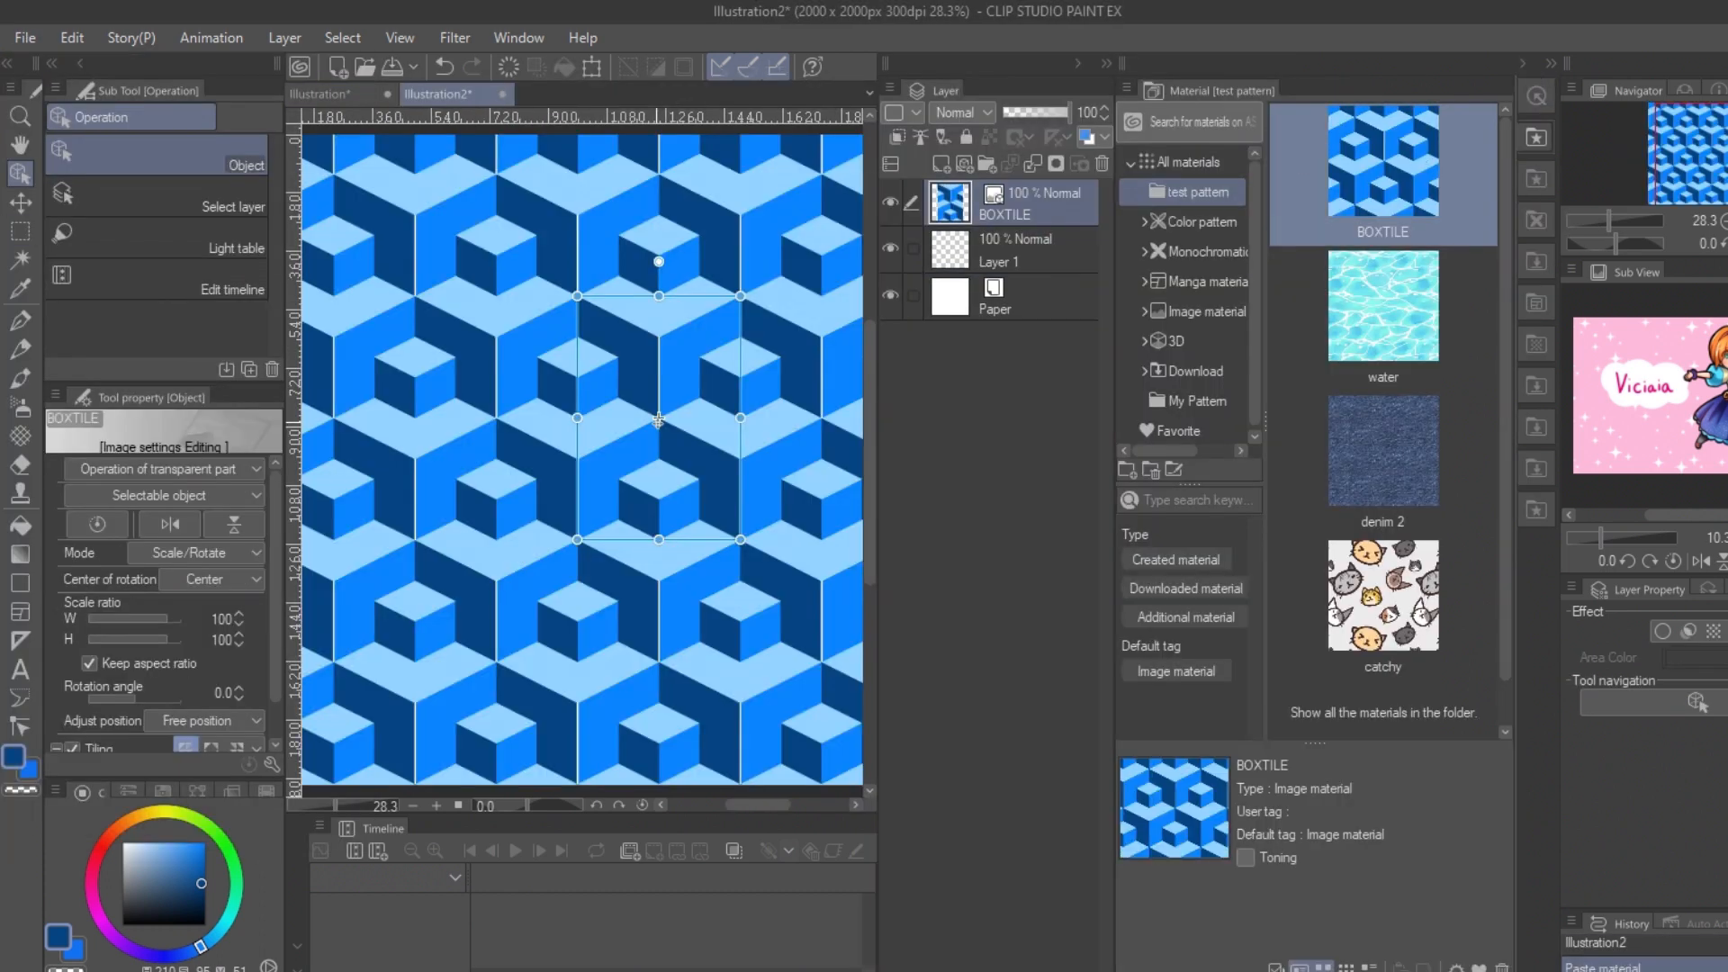
{"action": "left_click_drag", "start_coordinate": [744, 295], "coordinate": [678, 370]}
Step: Fill Layer 1 beneath the pattern with bright blue to hide the white seams between tiles
{"action": "left_click", "coordinate": [1003, 257]}
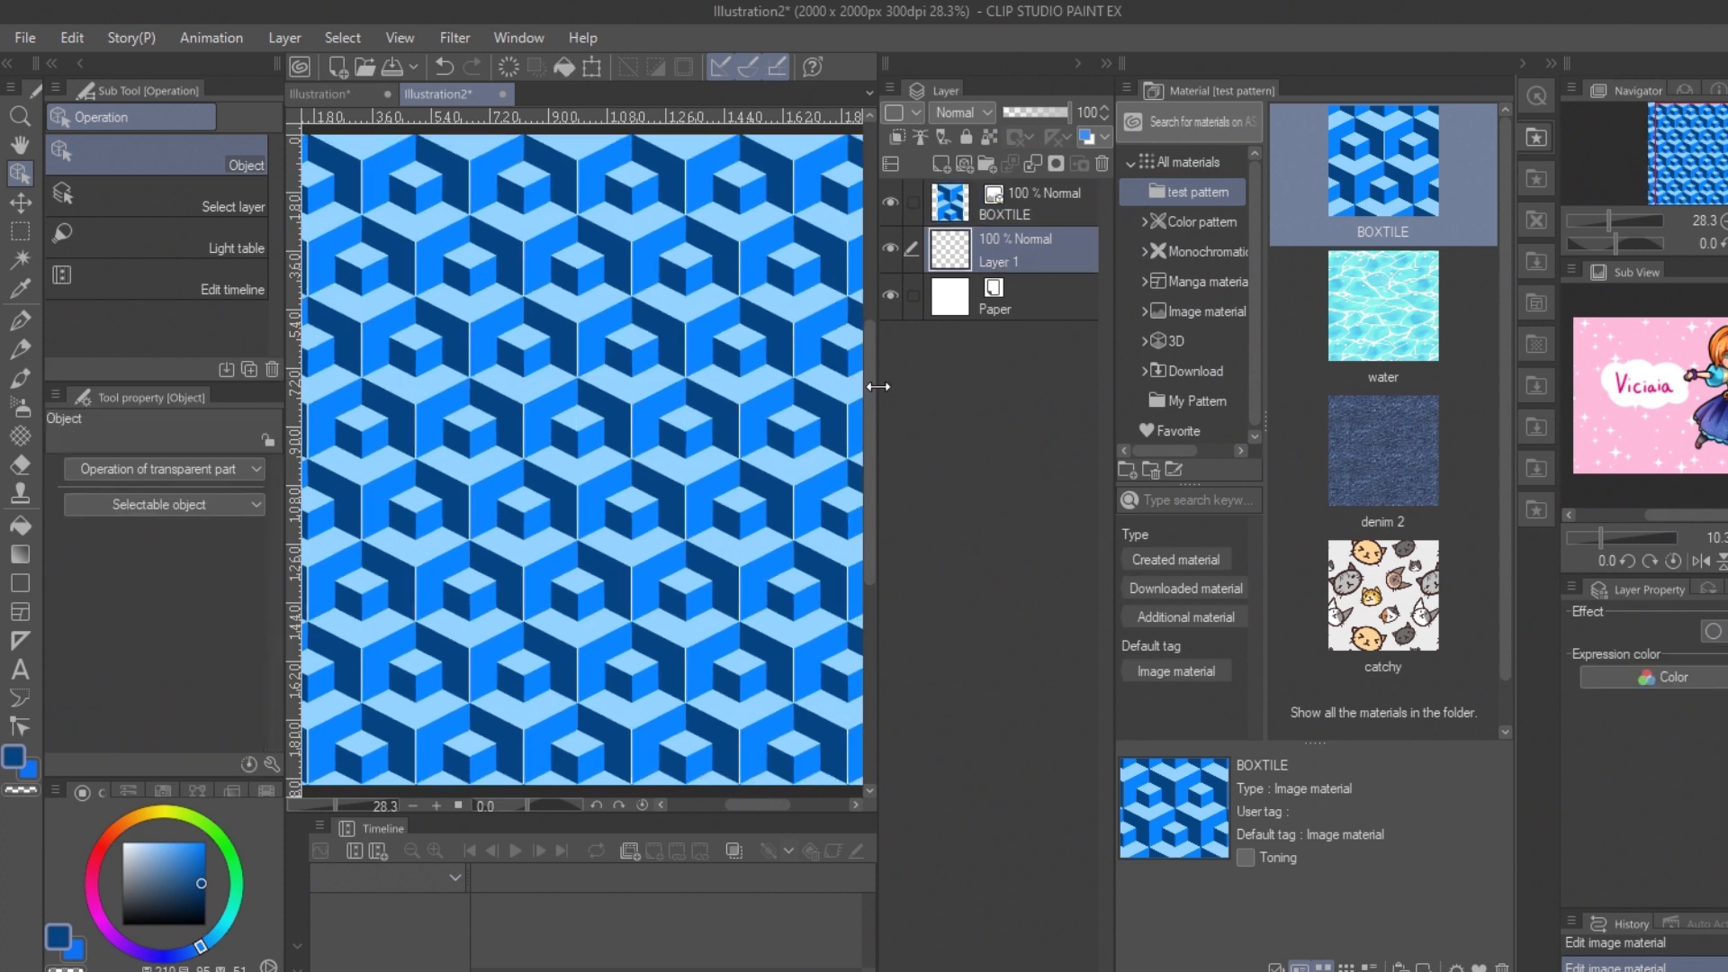
{"action": "left_click", "coordinate": [206, 844]}
{"action": "key", "text": "alt+BackSpace"}
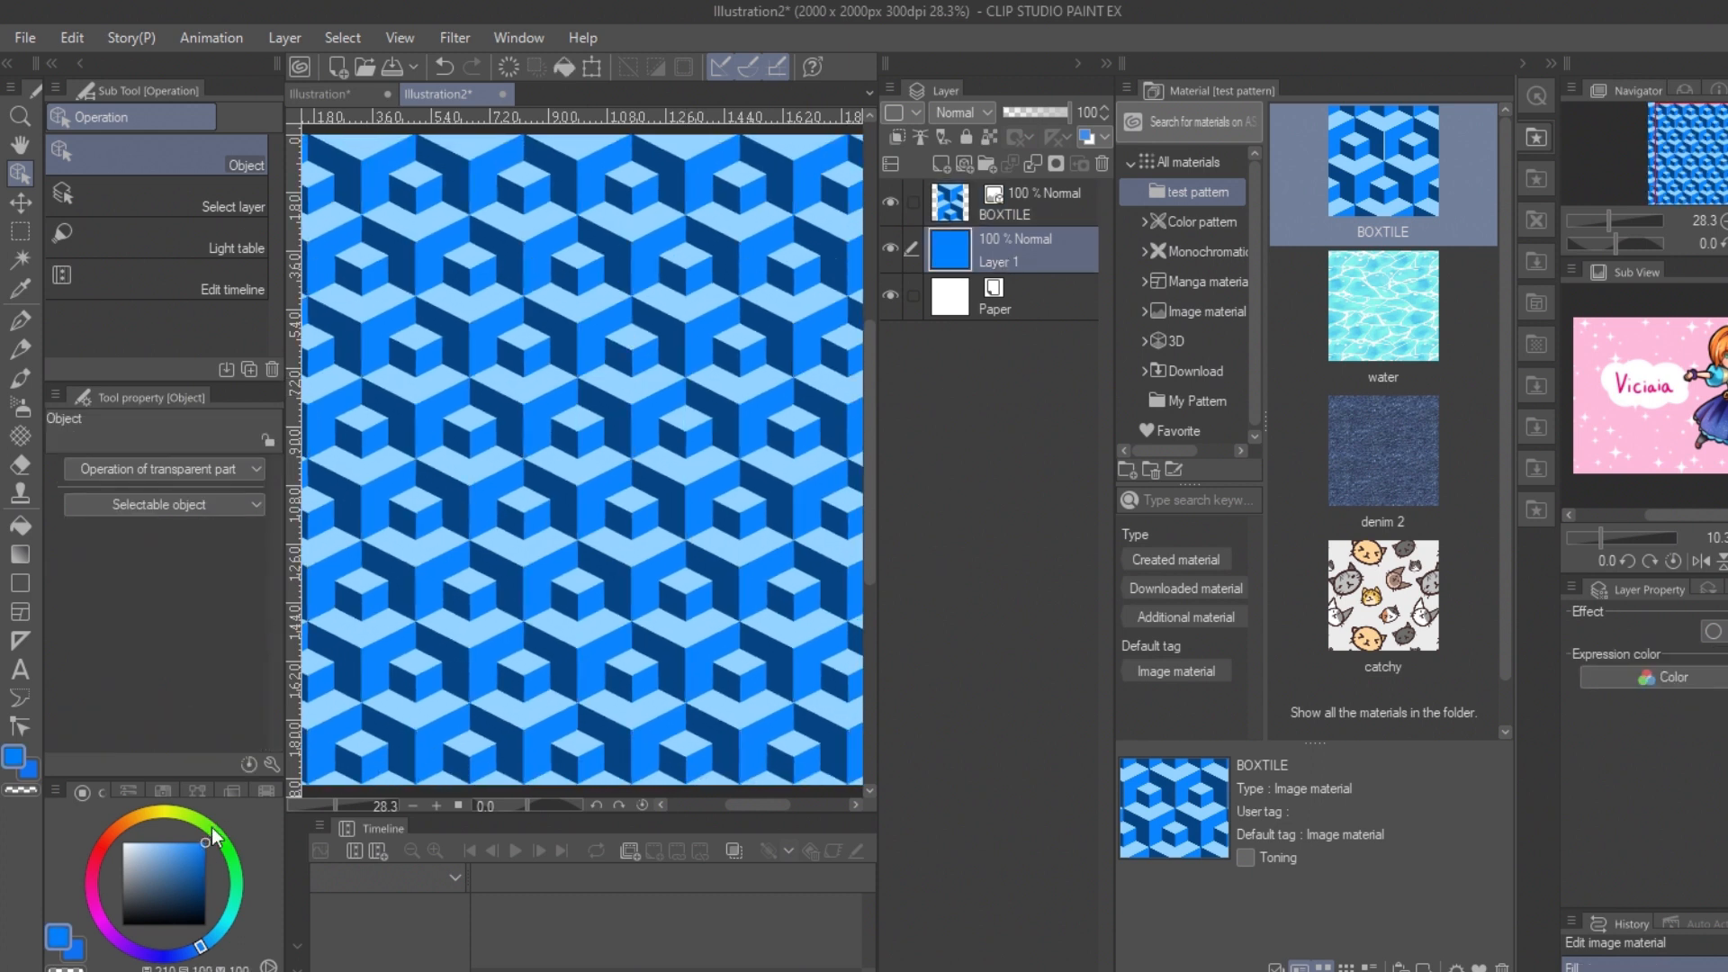
Step: Back the original tile with a bright-blue layer, merge them, and register it as tiling material Boxtile in the test pattern folder
{"action": "left_click", "coordinate": [348, 94]}
{"action": "left_click", "coordinate": [943, 164]}
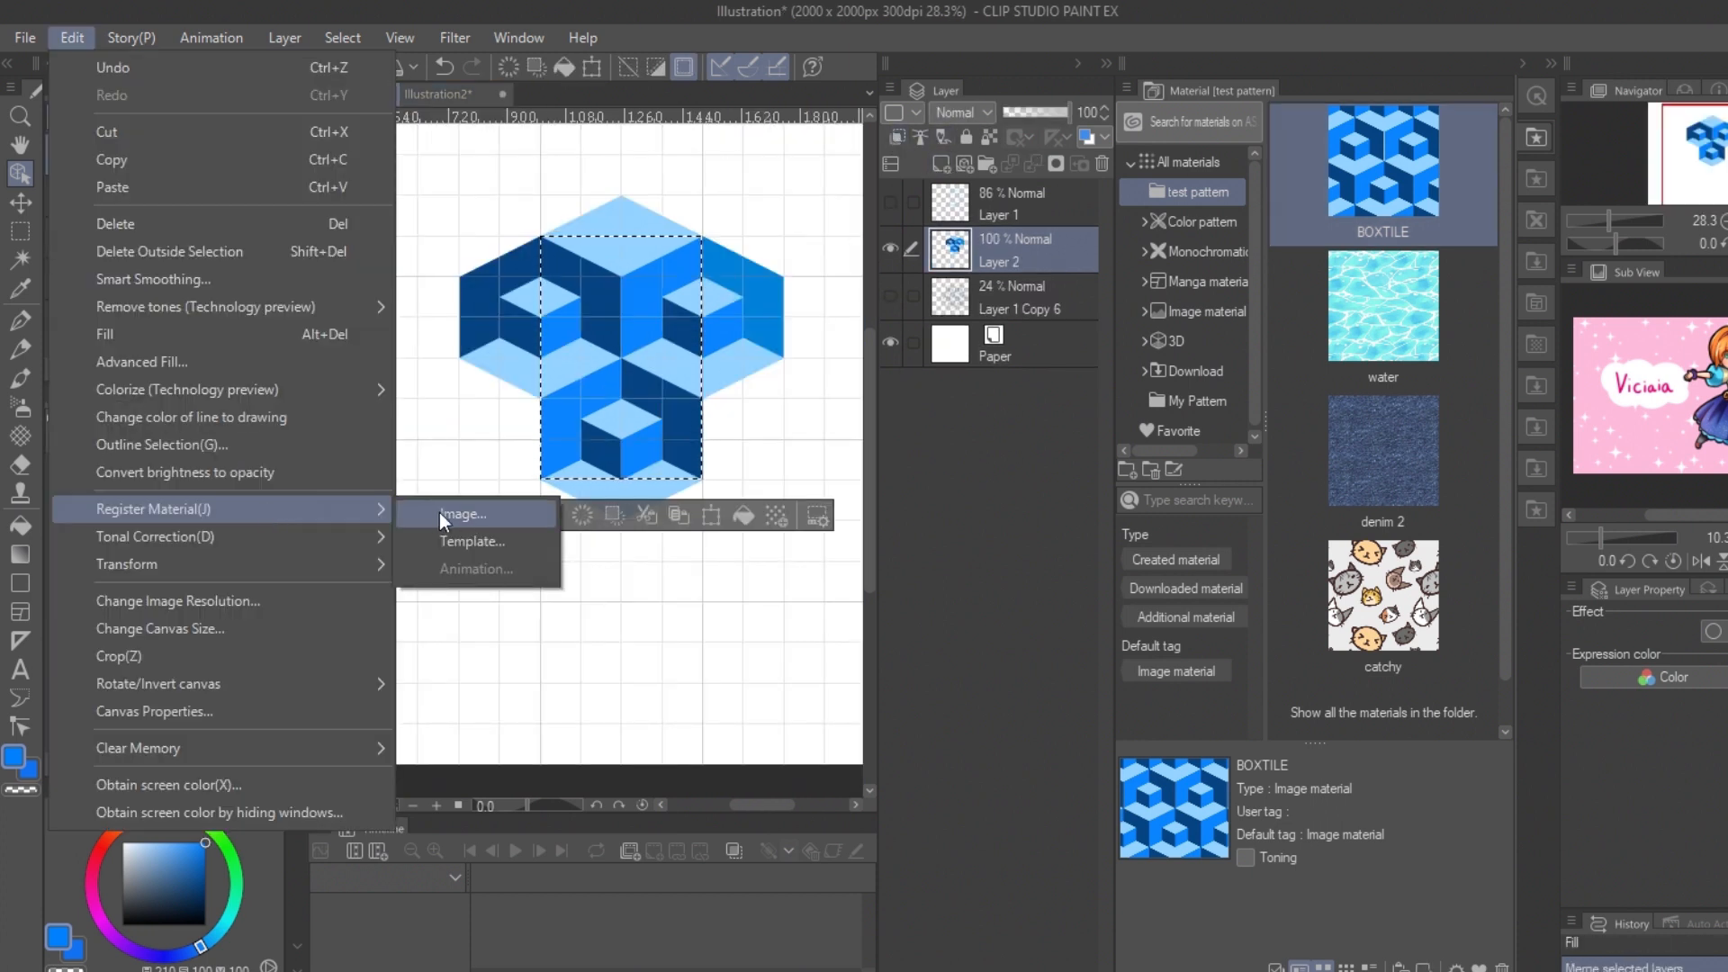
{"action": "left_click", "coordinate": [441, 511]}
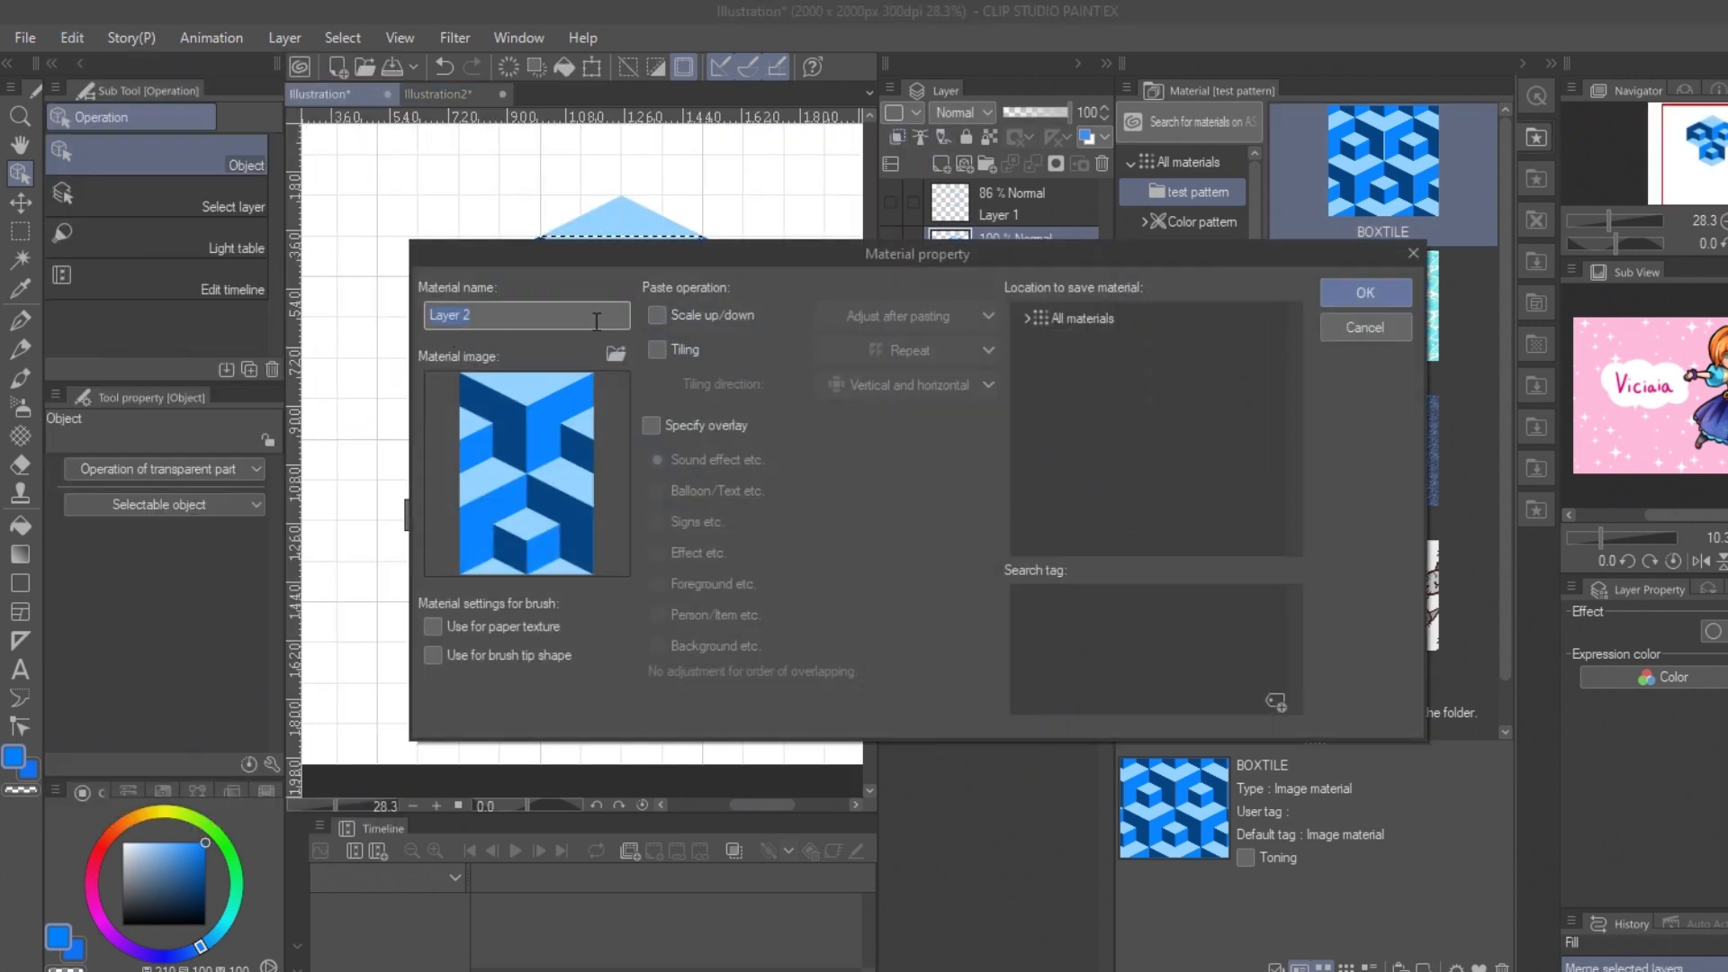
{"action": "left_click", "coordinate": [1027, 317]}
{"action": "left_click", "coordinate": [1060, 346]}
{"action": "type", "text": "Boxtile"}
{"action": "left_click", "coordinate": [656, 350]}
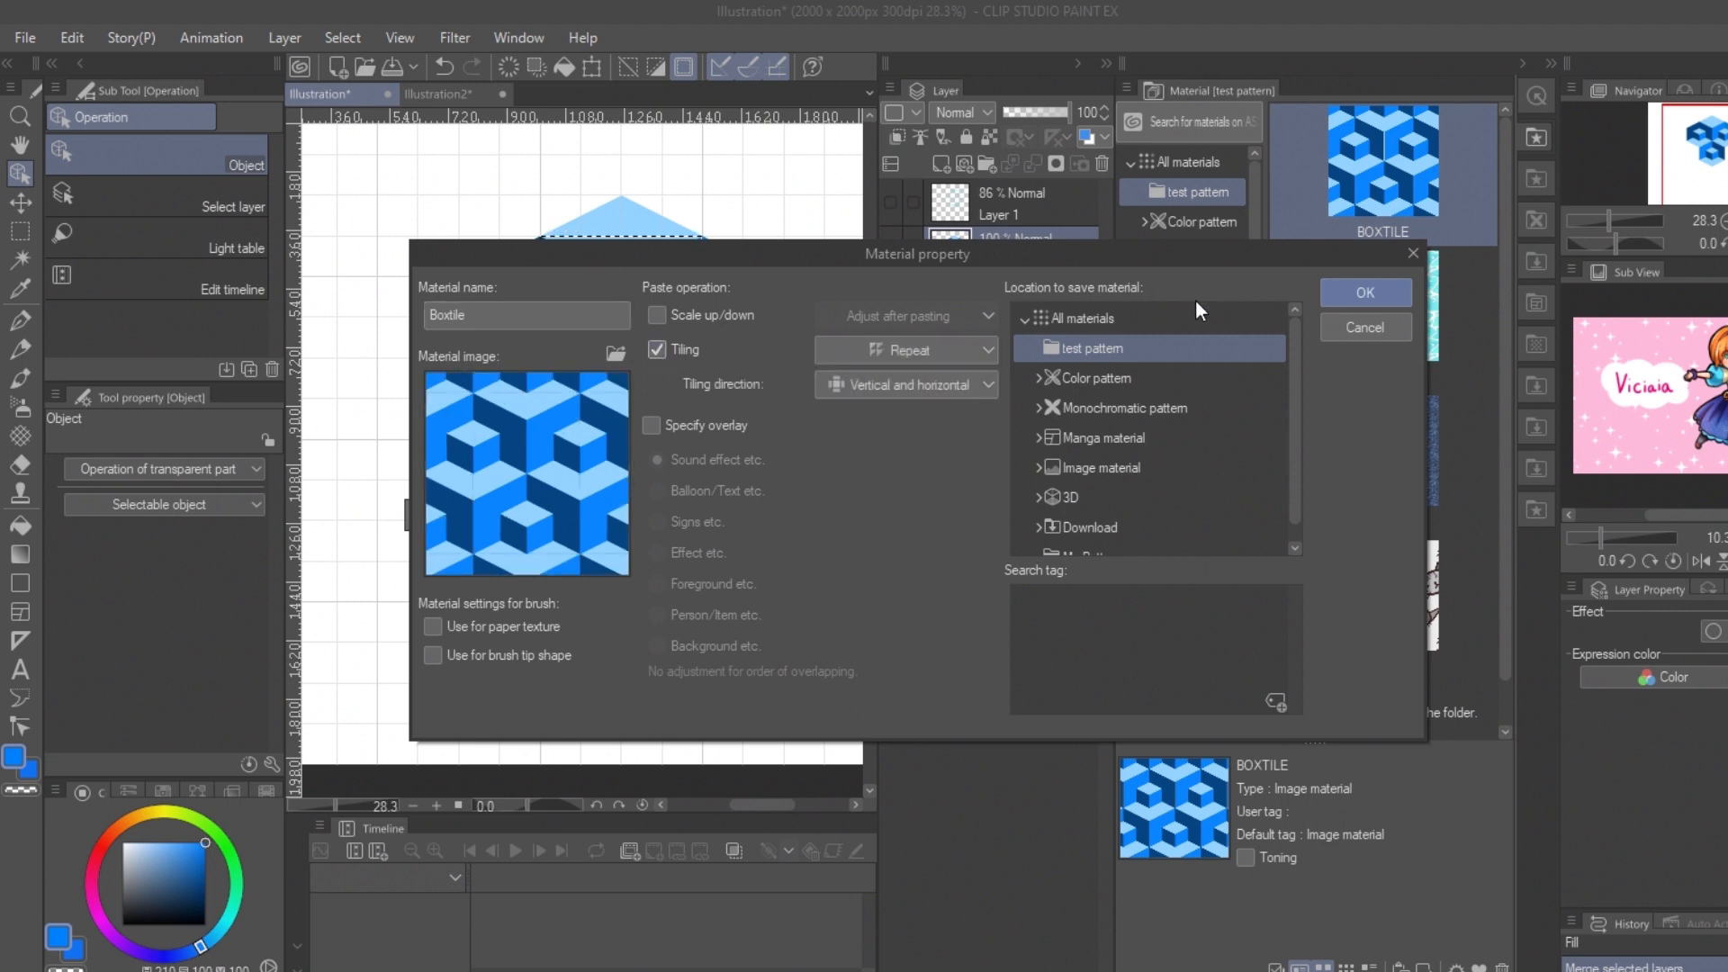
{"action": "left_click", "coordinate": [1366, 293]}
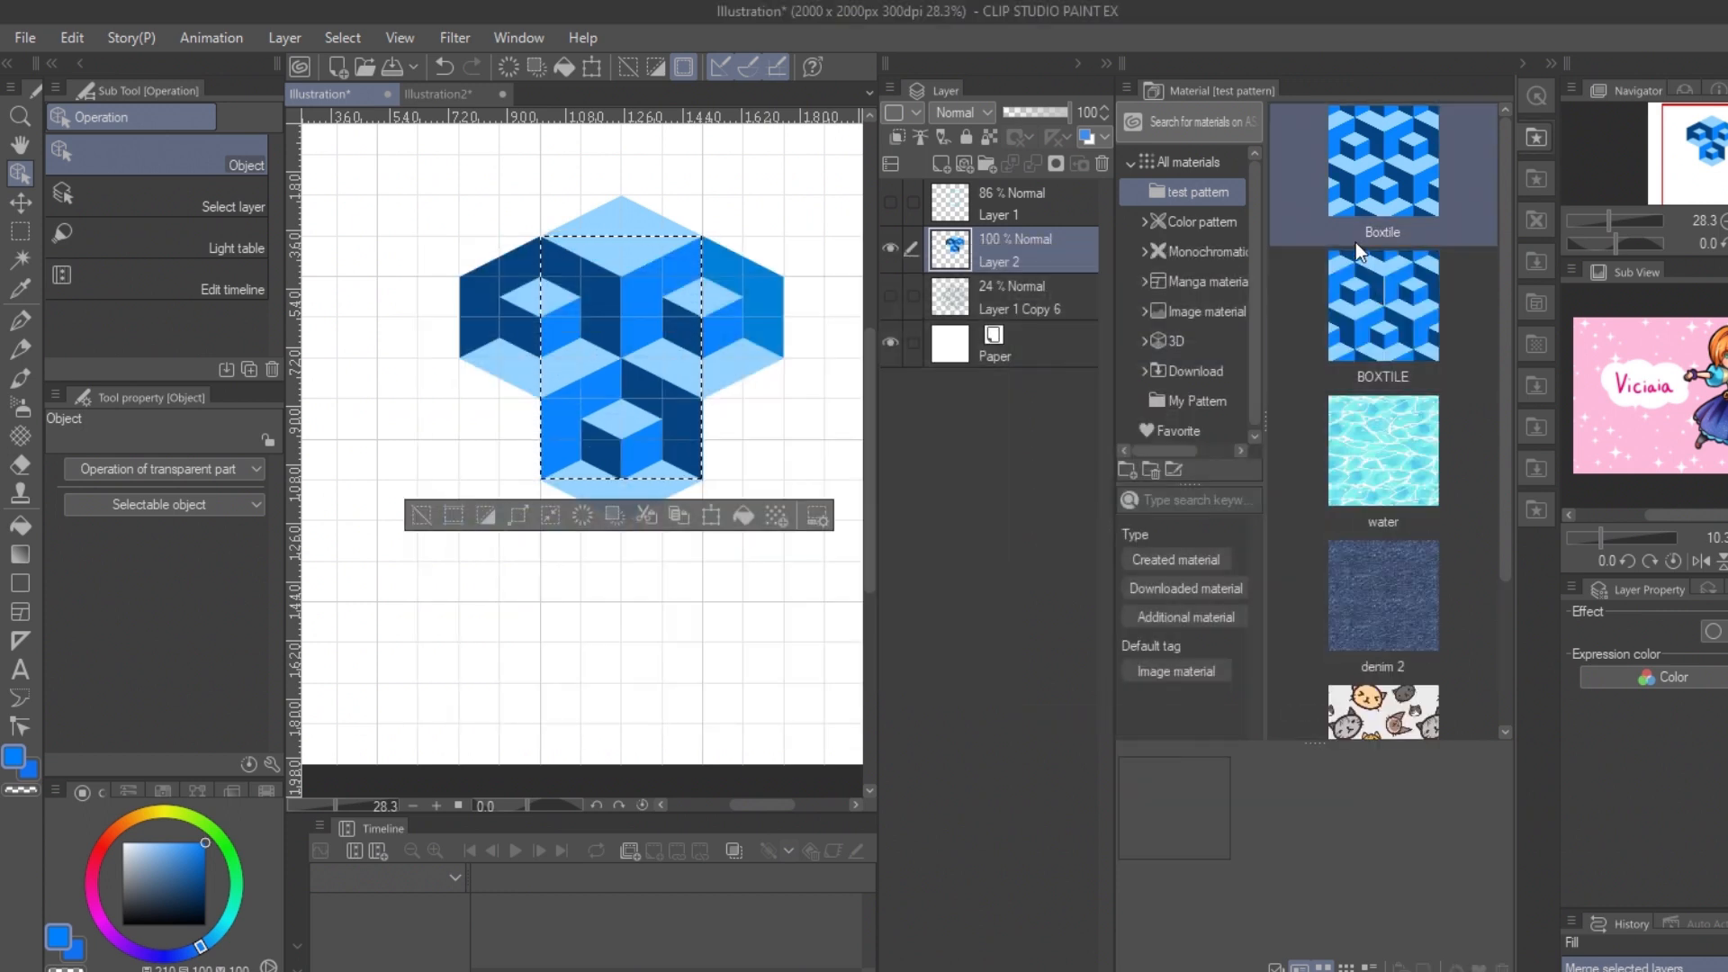
Step: In Illustration2, delete the old BOXTILE pattern and the blue fill layer, and place the new Boxtile material to check its seams
{"action": "left_click", "coordinate": [440, 88]}
{"action": "left_click", "coordinate": [1026, 212], "text": "shift"}
{"action": "left_click", "coordinate": [1104, 163]}
{"action": "left_click_drag", "start_coordinate": [1383, 166], "coordinate": [650, 383]}
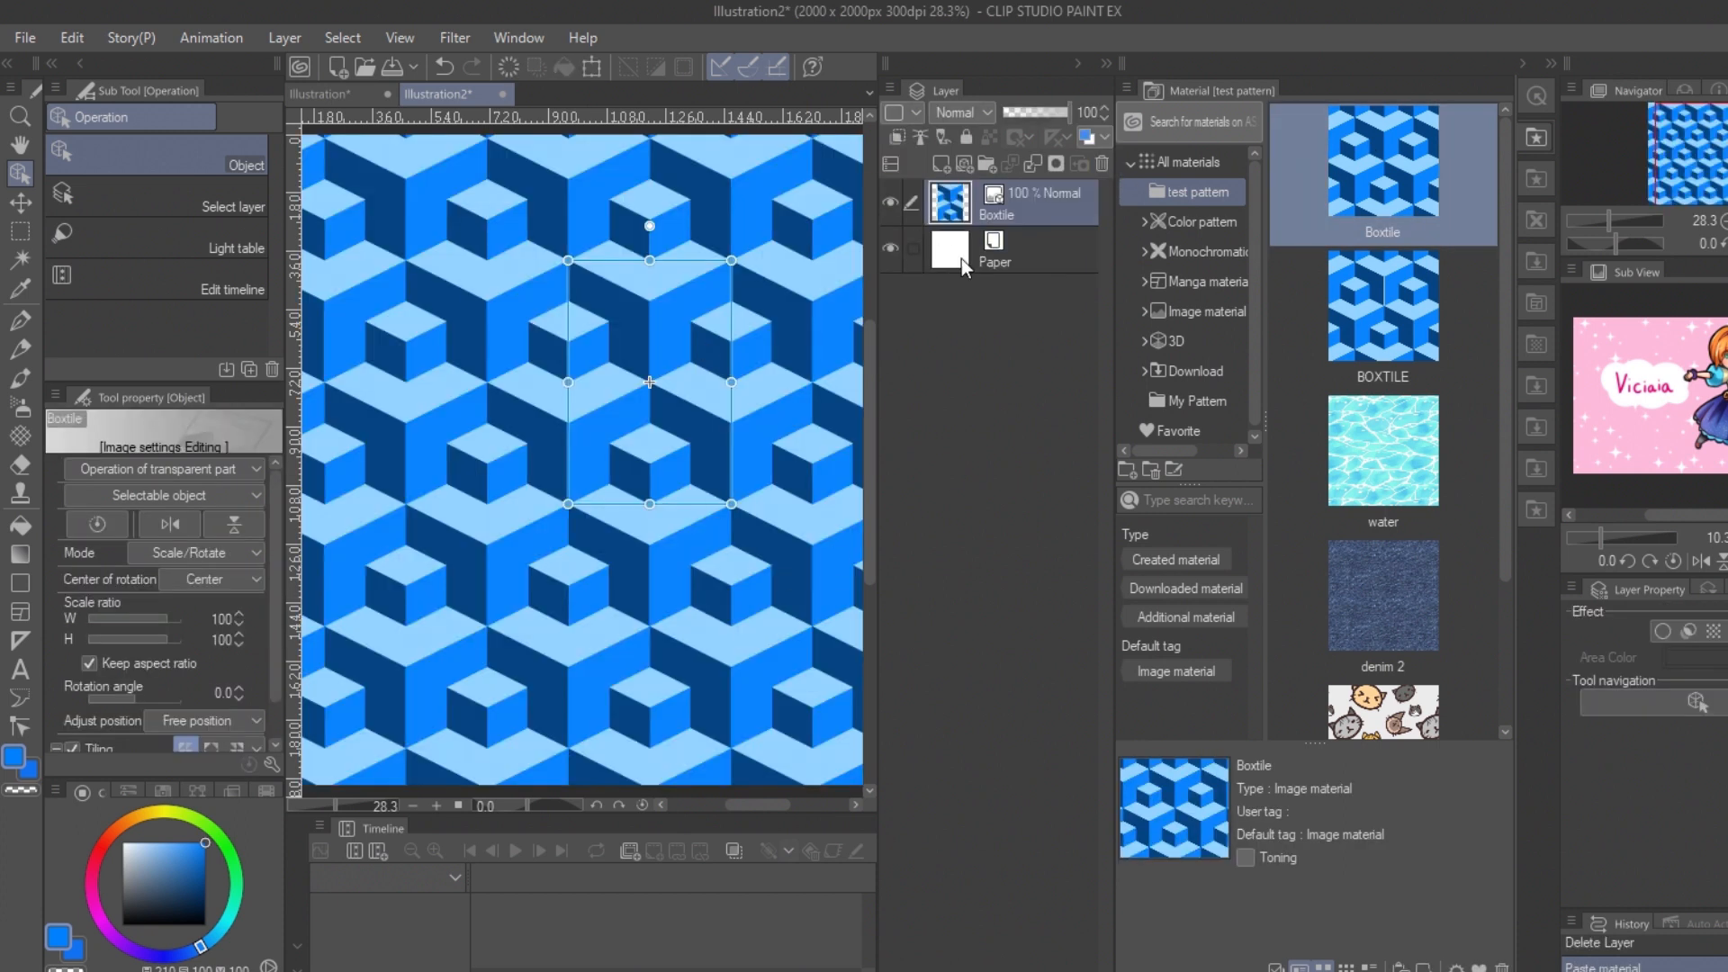
{"action": "left_click", "coordinate": [959, 255]}
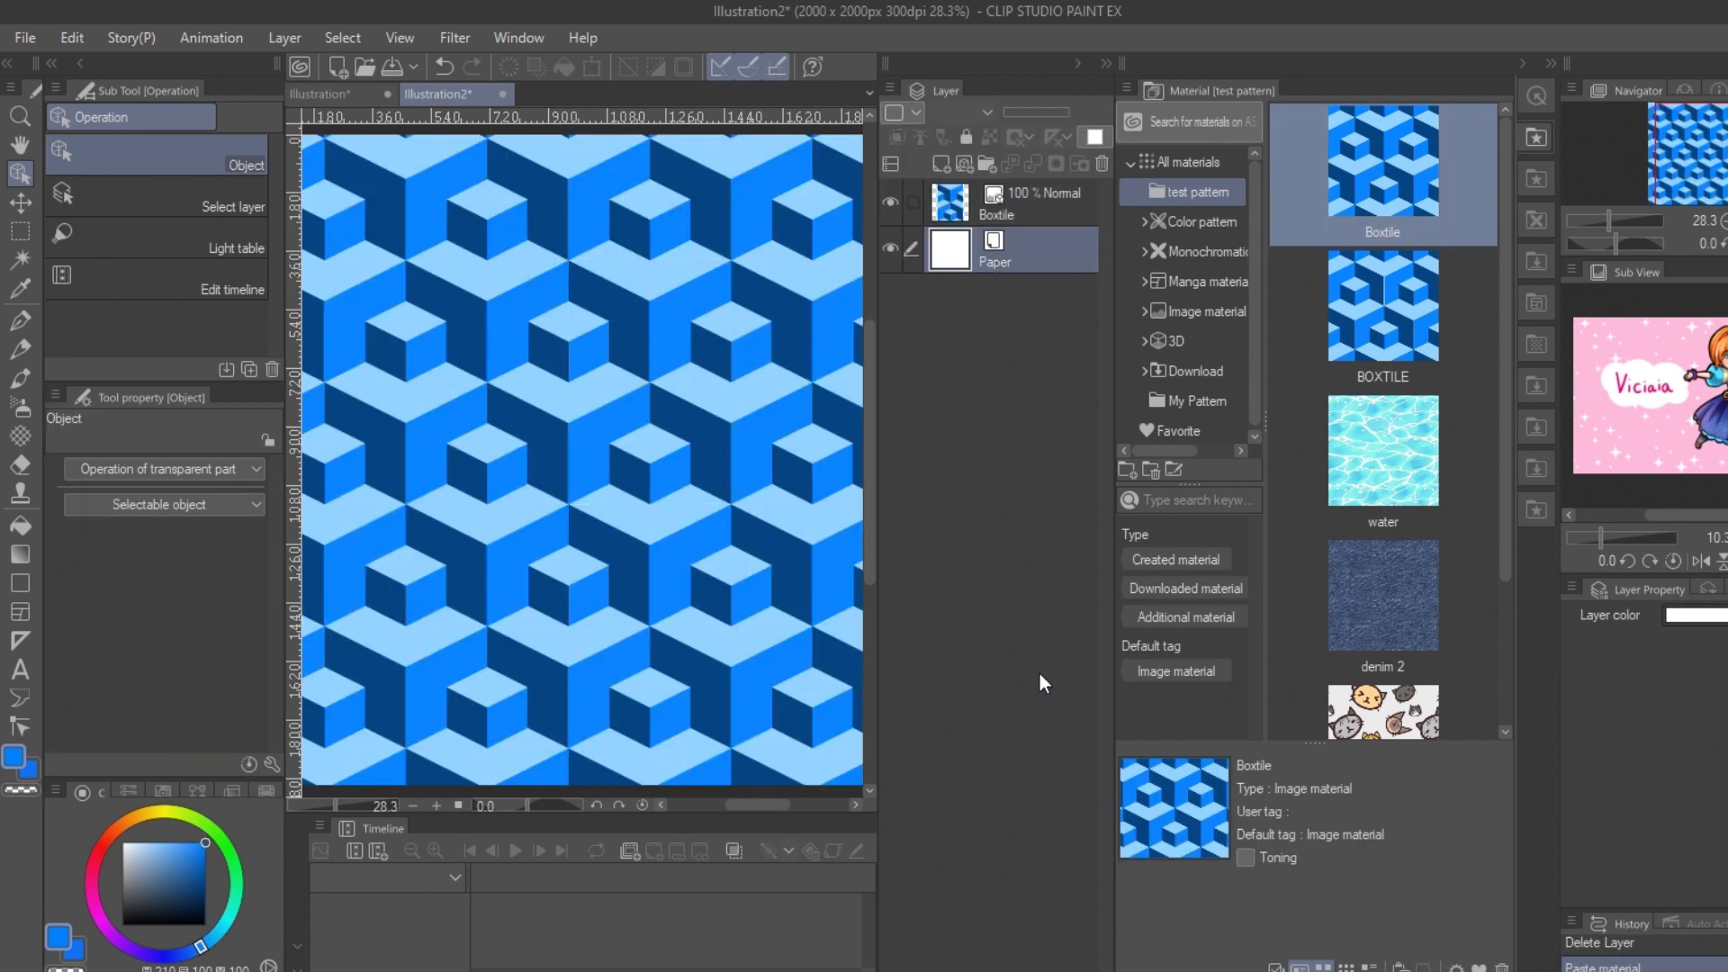
{"action": "left_click", "coordinate": [316, 89]}
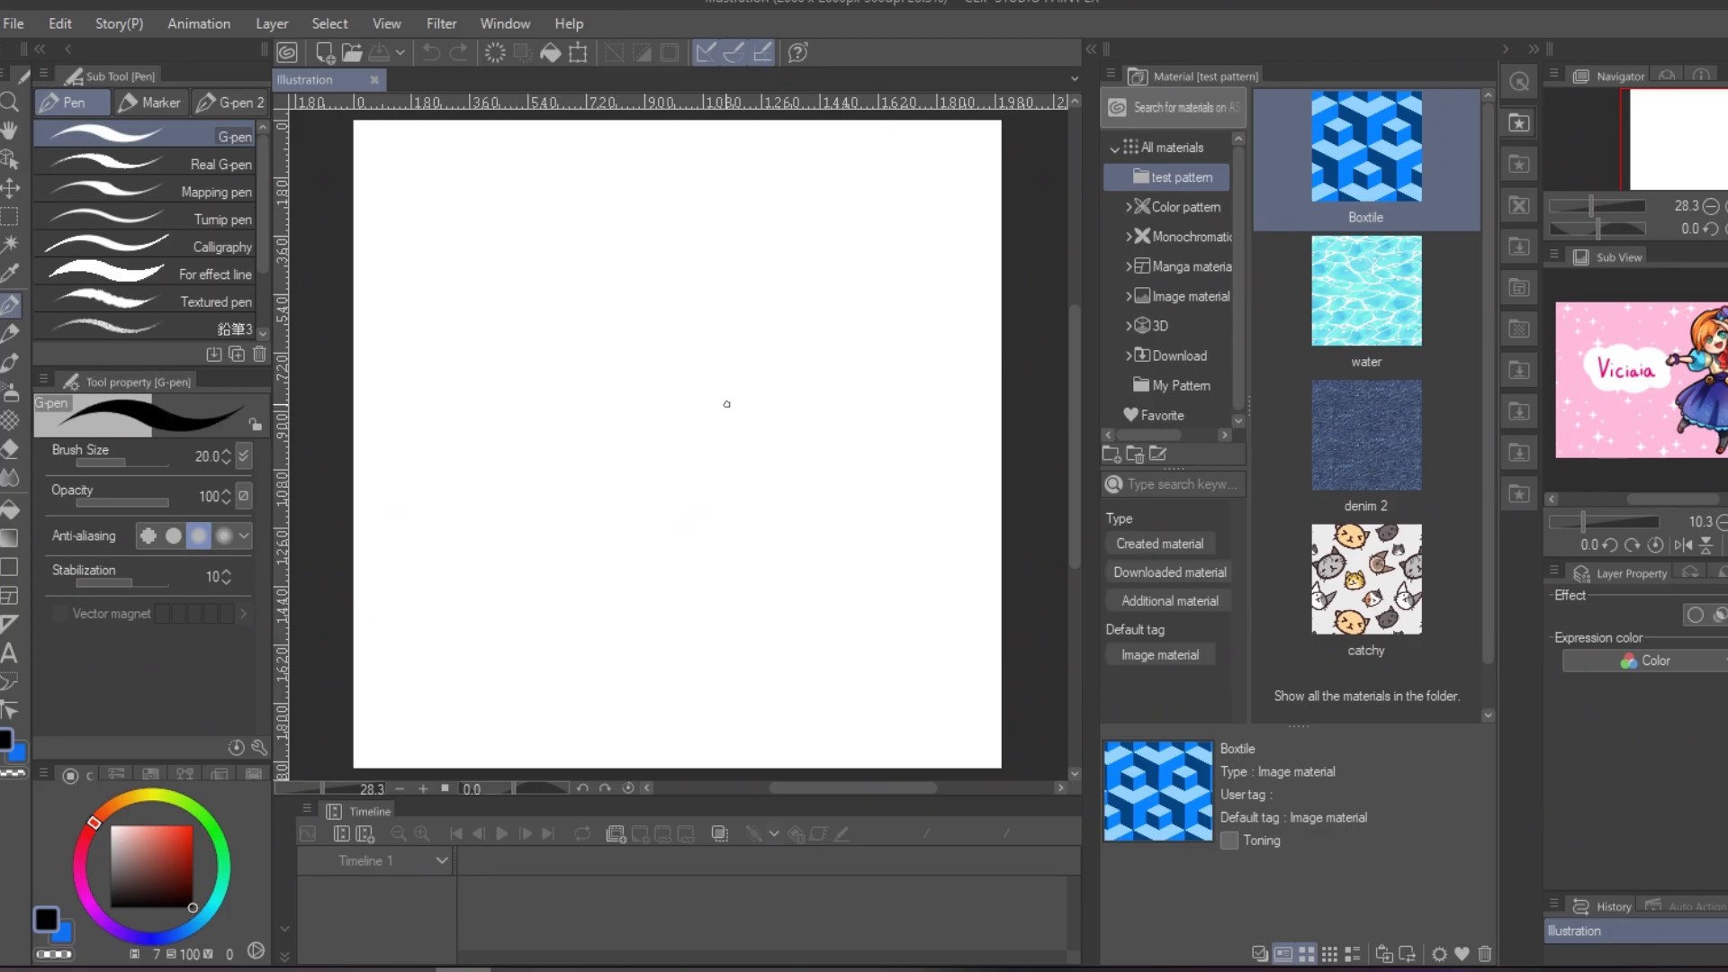
Step: Draw a black curled flourish with a small heart and two dots using the G-pen
{"action": "mouse_move", "coordinate": [693, 450]}
{"action": "left_mouse_down"}
{"action": "mouse_move", "coordinate": [610, 436]}
{"action": "mouse_move", "coordinate": [645, 394]}
{"action": "mouse_move", "coordinate": [696, 451]}
{"action": "mouse_move", "coordinate": [685, 412]}
{"action": "mouse_move", "coordinate": [722, 426]}
{"action": "left_mouse_up"}
{"action": "key", "text": "ctrl+z"}
{"action": "left_click", "coordinate": [9, 448]}
{"action": "left_click", "coordinate": [150, 138]}
{"action": "left_click_drag", "start_coordinate": [585, 450], "coordinate": [732, 453]}
{"action": "left_click", "coordinate": [8, 304]}
{"action": "left_click_drag", "start_coordinate": [693, 396], "coordinate": [673, 427]}
{"action": "mouse_move", "coordinate": [641, 317]}
{"action": "left_mouse_down"}
{"action": "mouse_move", "coordinate": [605, 298]}
{"action": "mouse_move", "coordinate": [630, 286]}
{"action": "mouse_move", "coordinate": [636, 311]}
{"action": "left_mouse_up"}
{"action": "left_click", "coordinate": [667, 311]}
{"action": "left_click", "coordinate": [562, 330]}
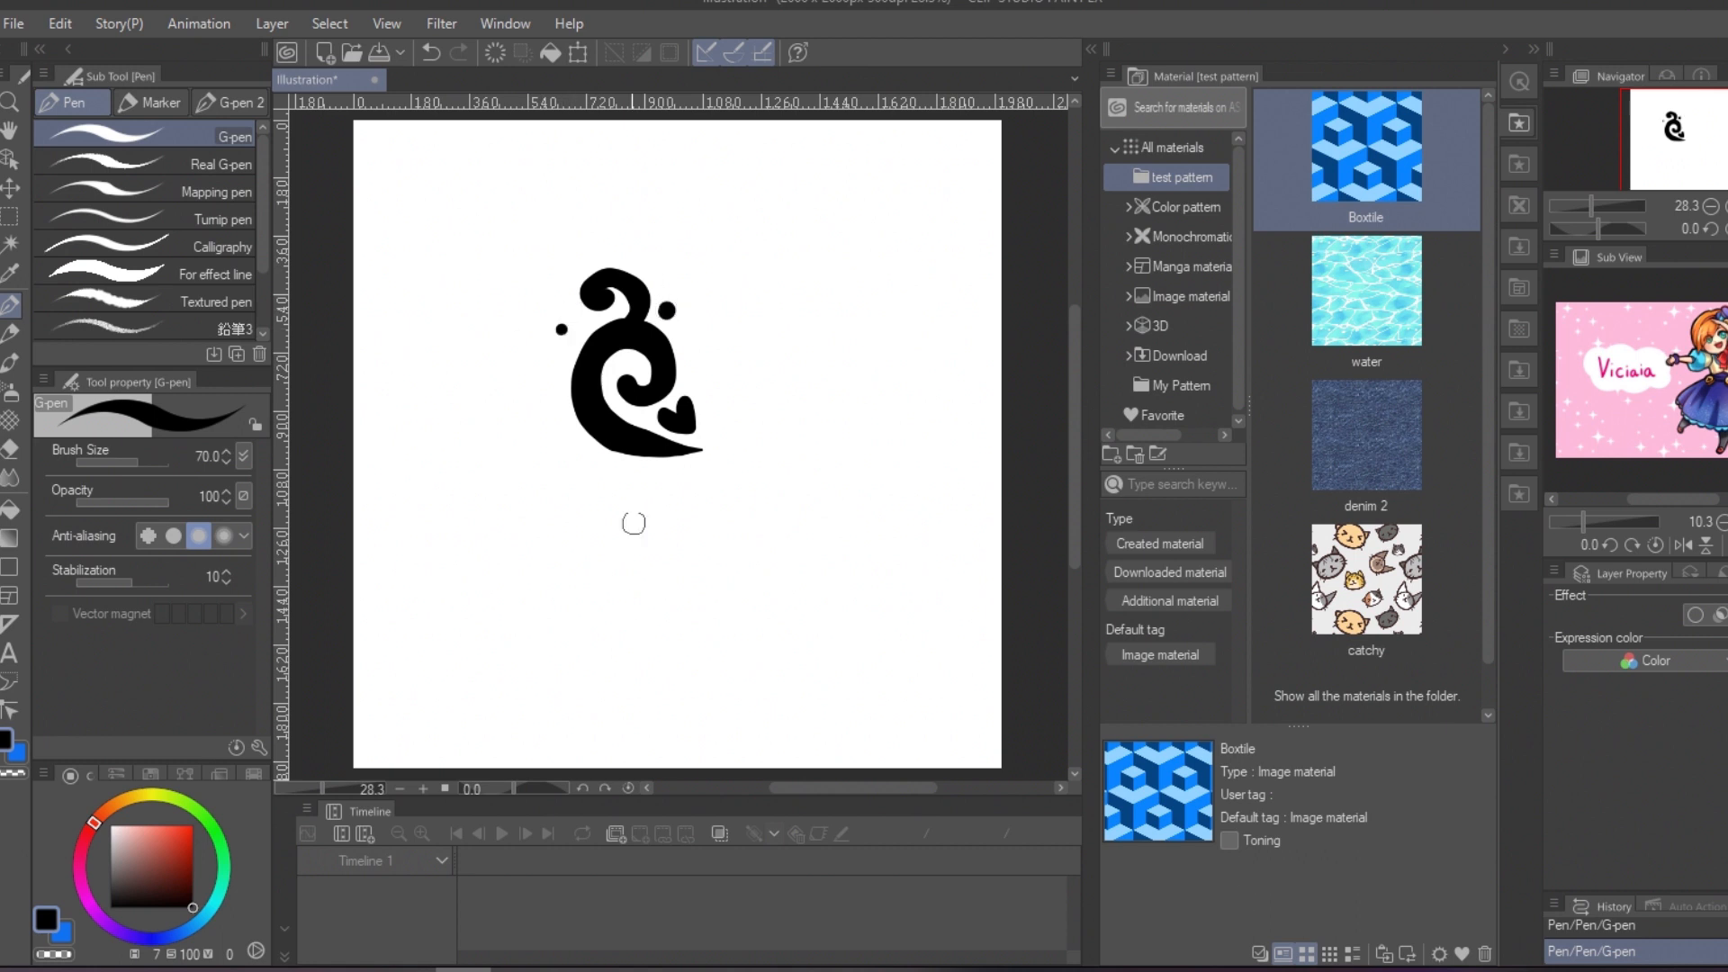
Step: Select the flourish and register it as a tiling image material named graphic in the test pattern folder
{"action": "left_click", "coordinate": [1509, 50]}
{"action": "left_click", "coordinate": [1488, 46]}
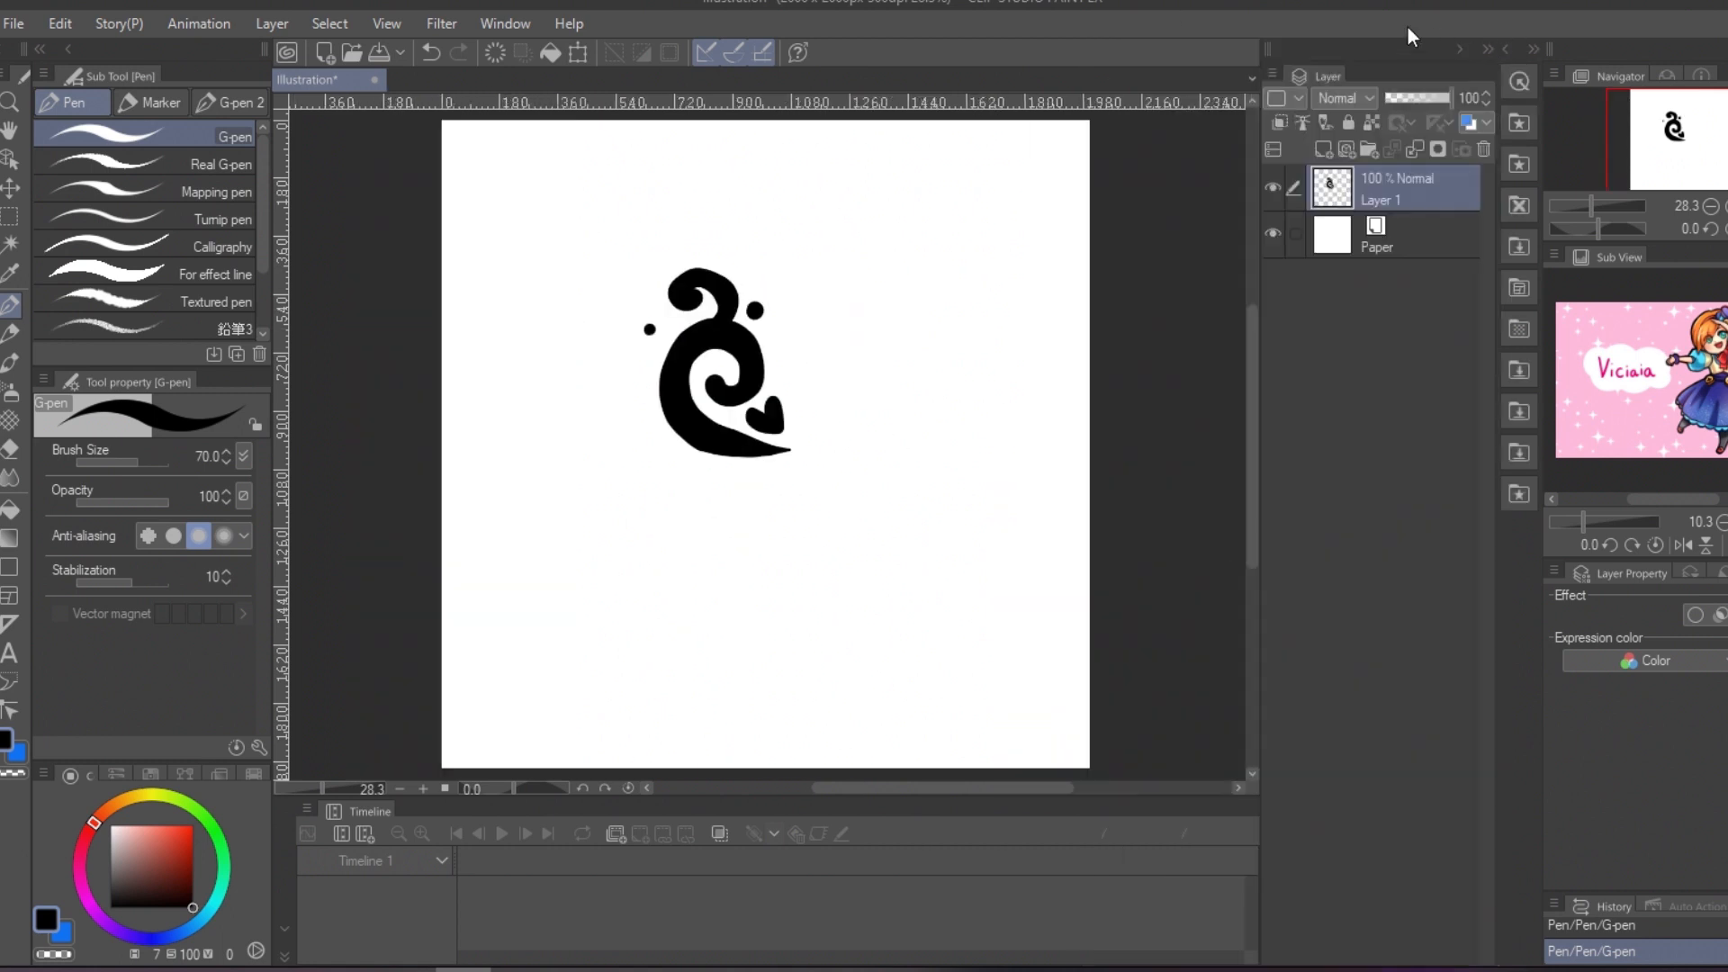
{"action": "left_click", "coordinate": [1333, 183], "text": "ctrl"}
{"action": "left_click", "coordinate": [60, 23]}
{"action": "mouse_move", "coordinate": [286, 489]}
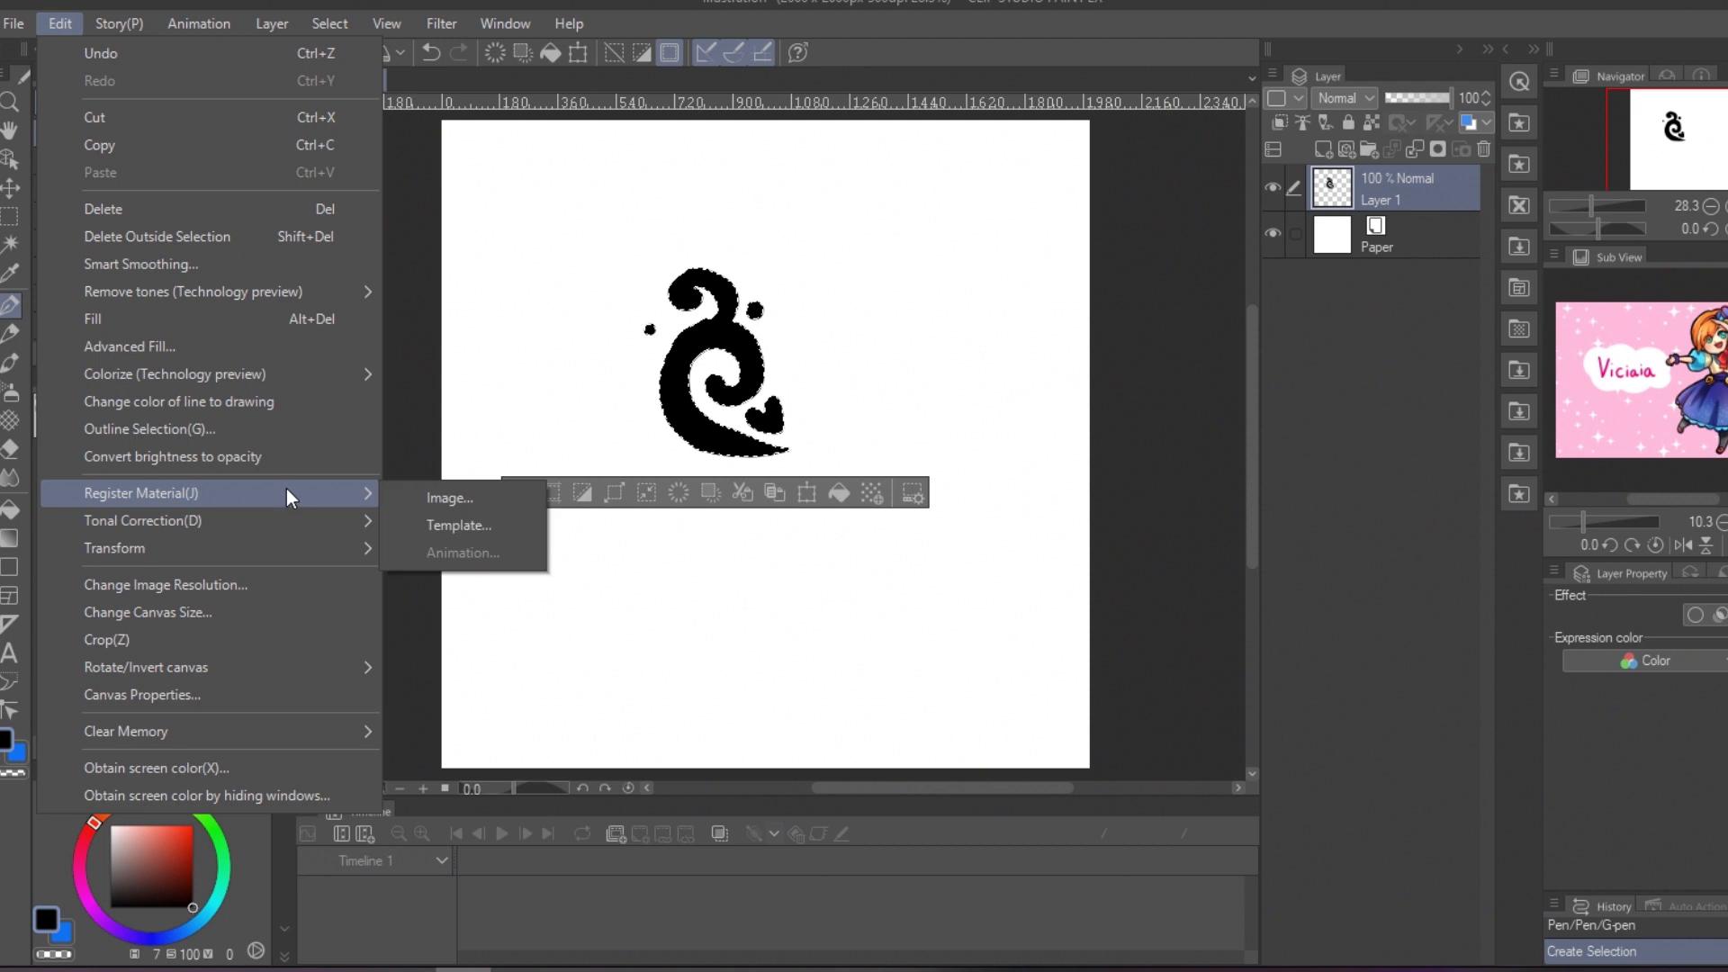
{"action": "left_click", "coordinate": [477, 501]}
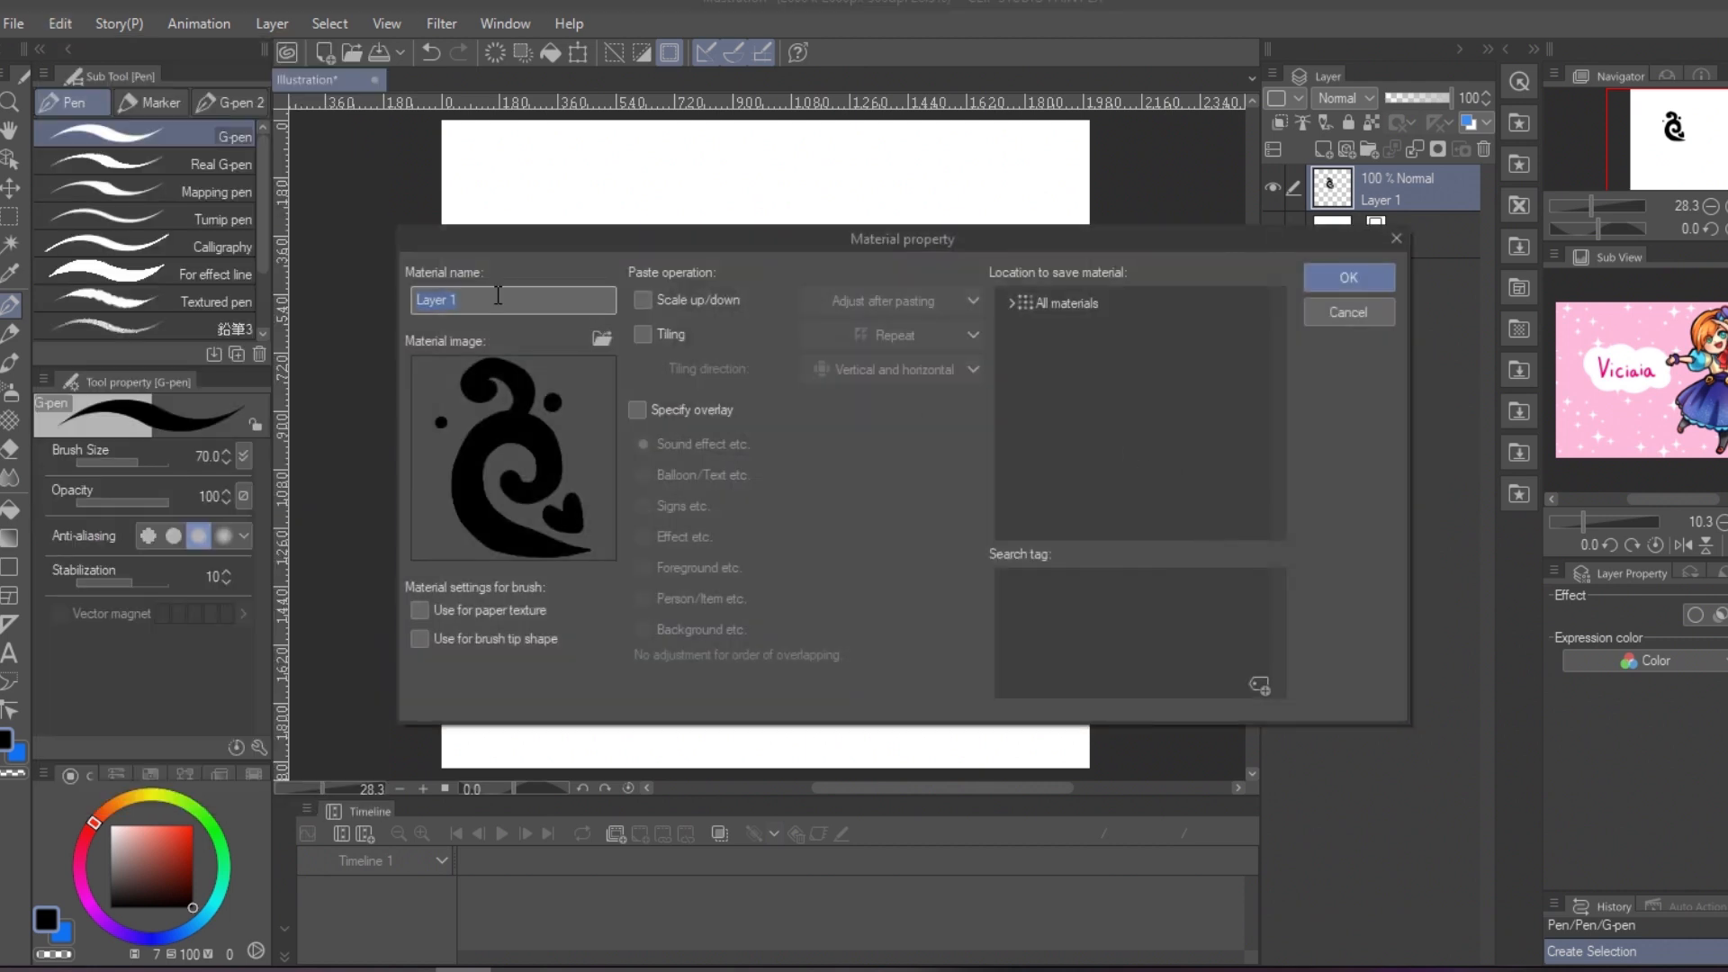
{"action": "type", "text": "graphic"}
{"action": "left_click", "coordinate": [642, 334]}
{"action": "left_click", "coordinate": [891, 334]}
{"action": "left_click", "coordinate": [873, 417]}
{"action": "left_click", "coordinate": [875, 338]}
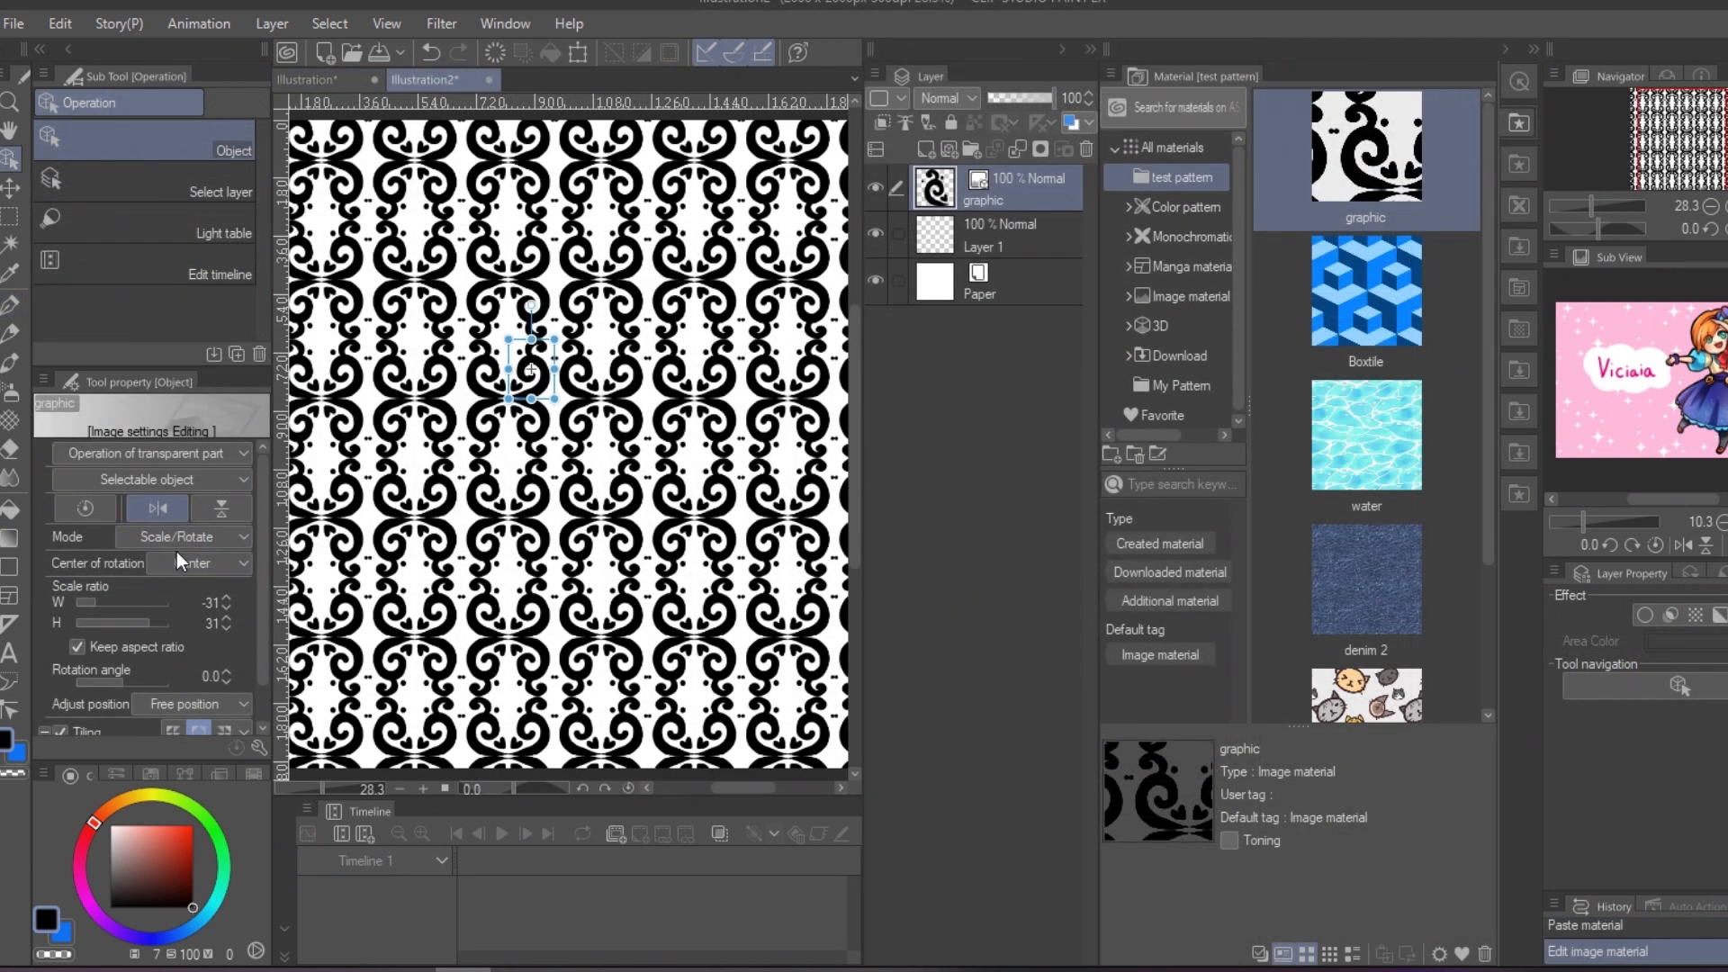
Step: Limit the graphic pattern to one tiling direction and form borders along the canvas's top and bottom edges, using a duplicate rotated 90°
{"action": "scroll", "coordinate": [261, 543], "scroll_direction": "down", "scroll_amount": 2}
{"action": "left_click", "coordinate": [199, 721]}
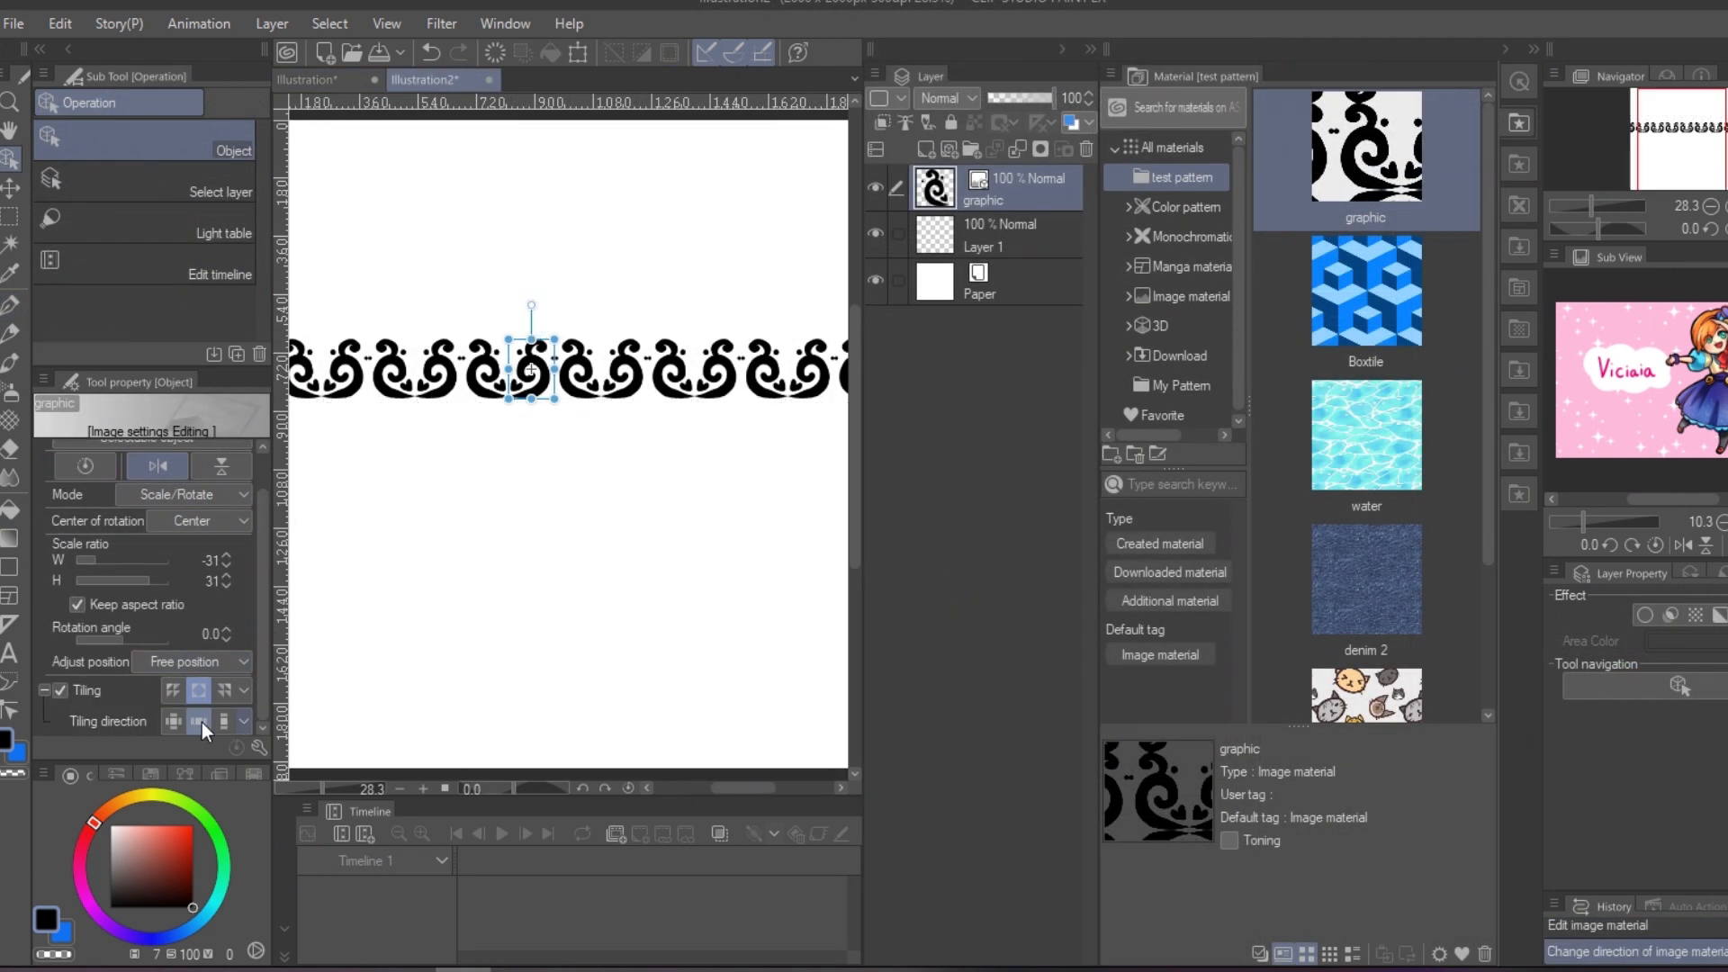
{"action": "left_click", "coordinate": [224, 721]}
{"action": "left_click_drag", "start_coordinate": [573, 335], "coordinate": [477, 340]}
{"action": "left_click_drag", "start_coordinate": [658, 380], "coordinate": [594, 756]}
{"action": "key", "text": "ctrl+j"}
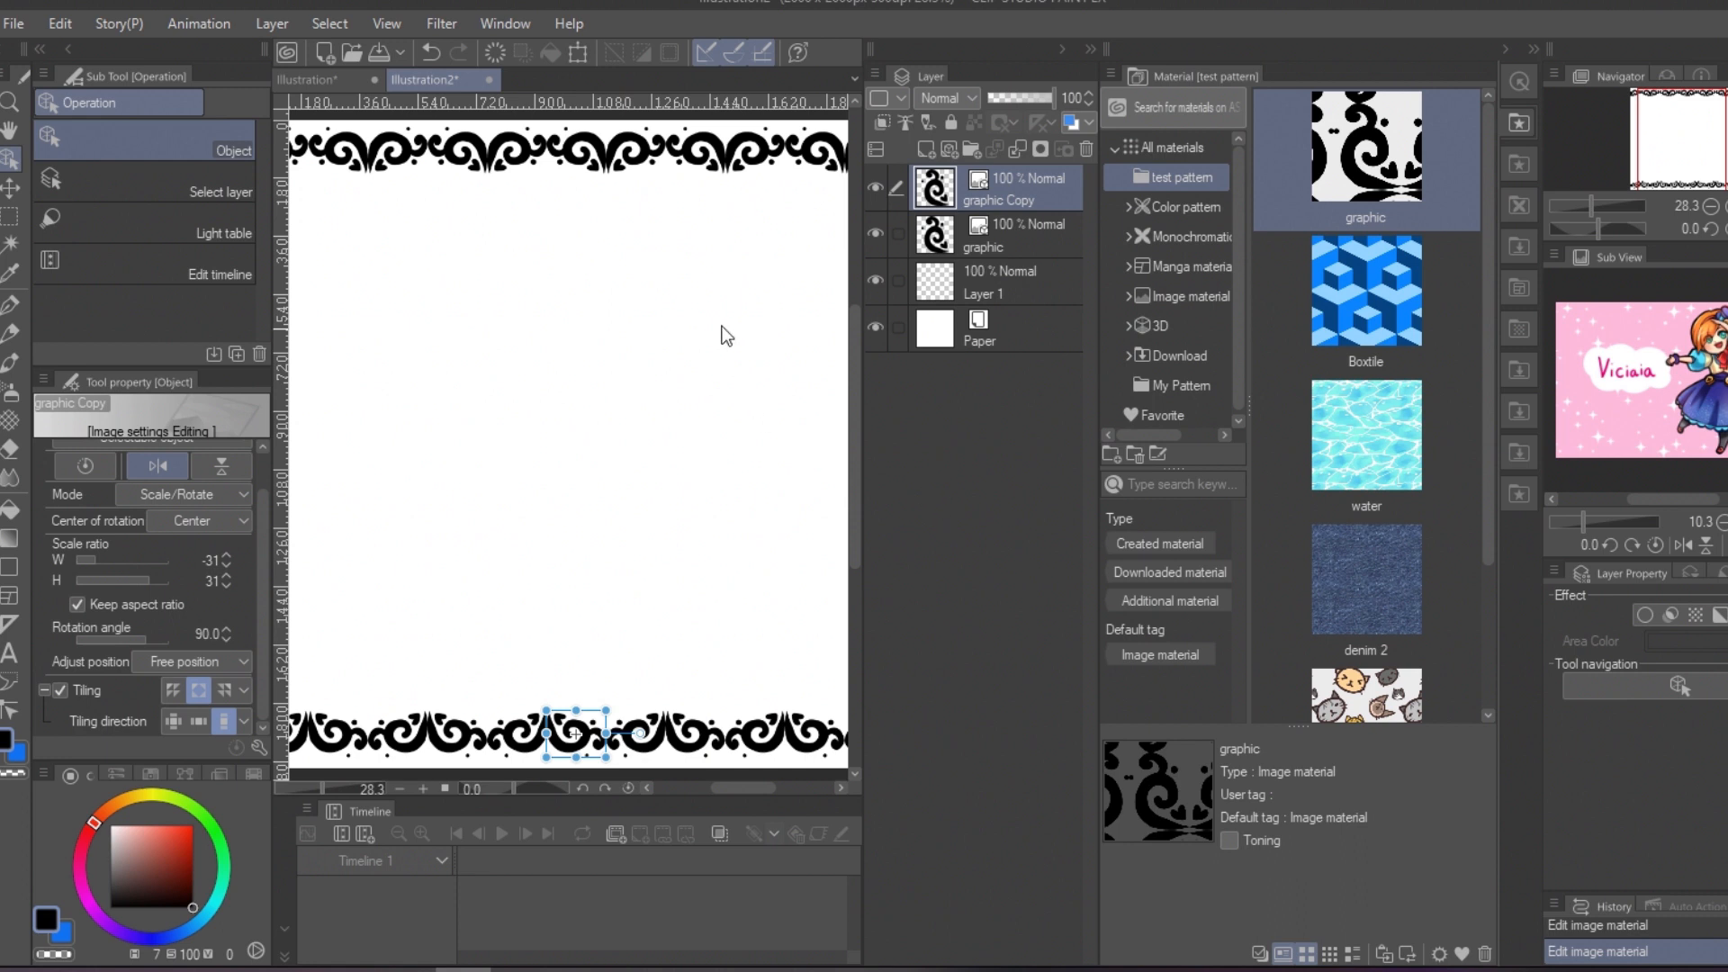
Step: Duplicate the top border as a background pattern tiled in both directions, scaled to 48 with 0° rotation, at 7% opacity
{"action": "left_click", "coordinate": [1024, 236]}
{"action": "key", "text": "ctrl+j"}
{"action": "left_click", "coordinate": [173, 721]}
{"action": "left_click", "coordinate": [198, 691]}
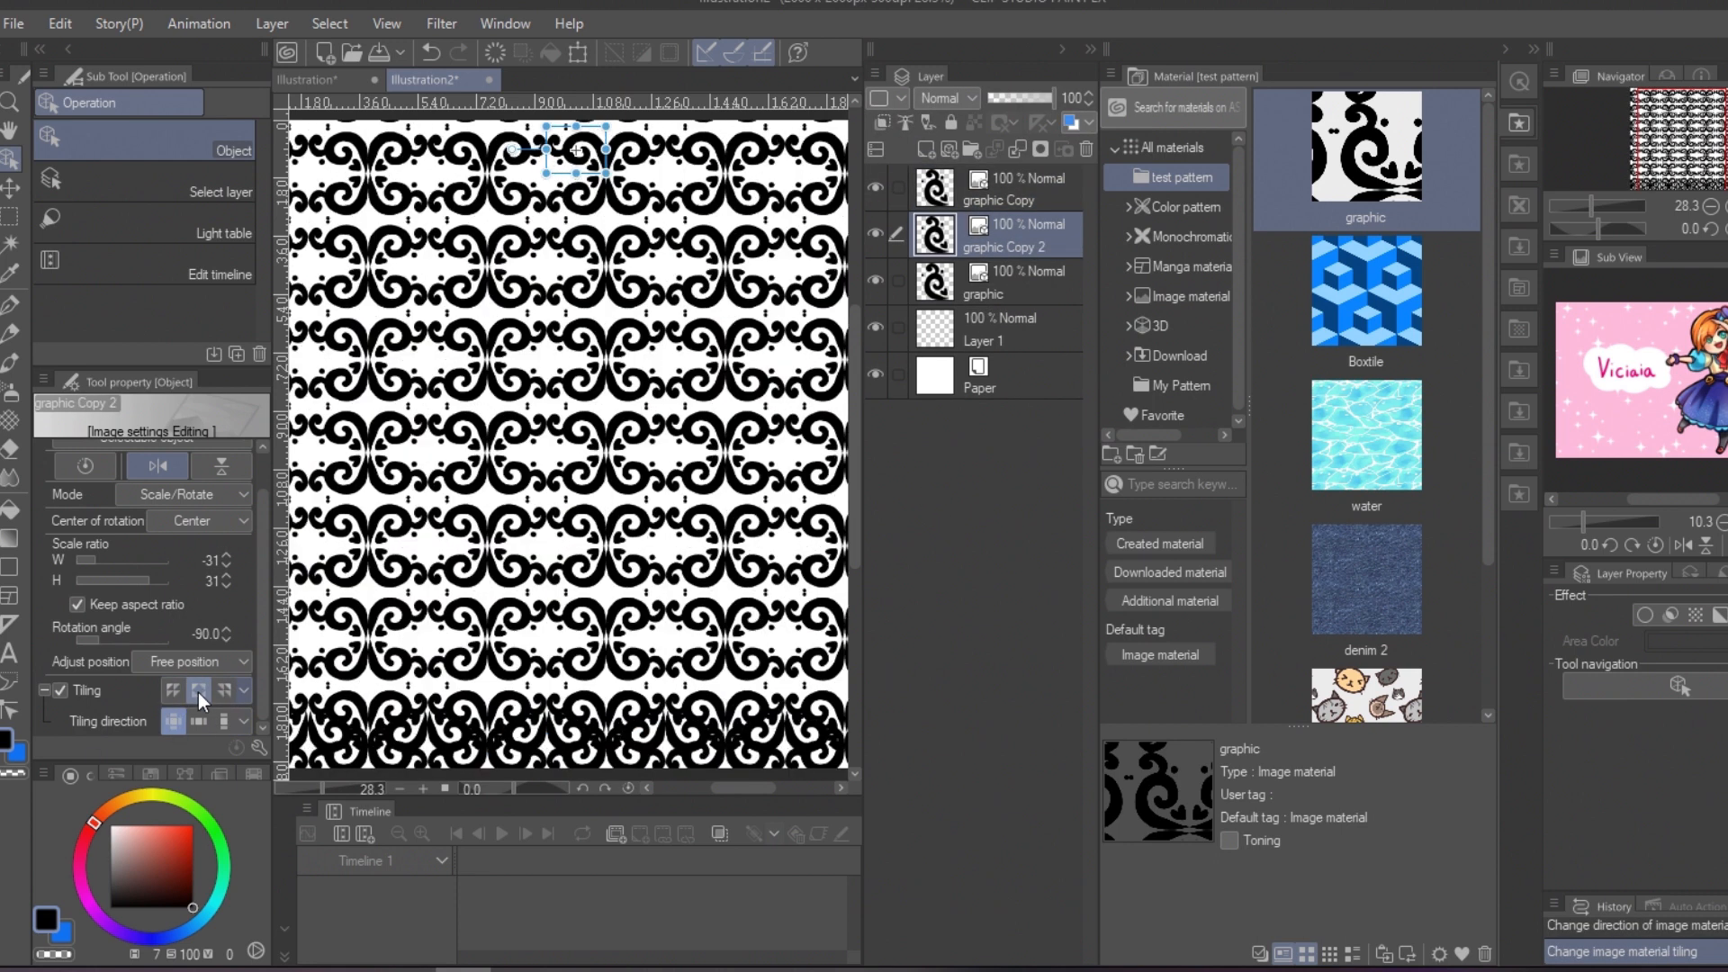
{"action": "left_click_drag", "start_coordinate": [621, 173], "coordinate": [623, 210]}
{"action": "left_click_drag", "start_coordinate": [1046, 99], "coordinate": [993, 99]}
Step: Turn on layer color for the bottom border and set it to red
{"action": "left_click", "coordinate": [989, 276]}
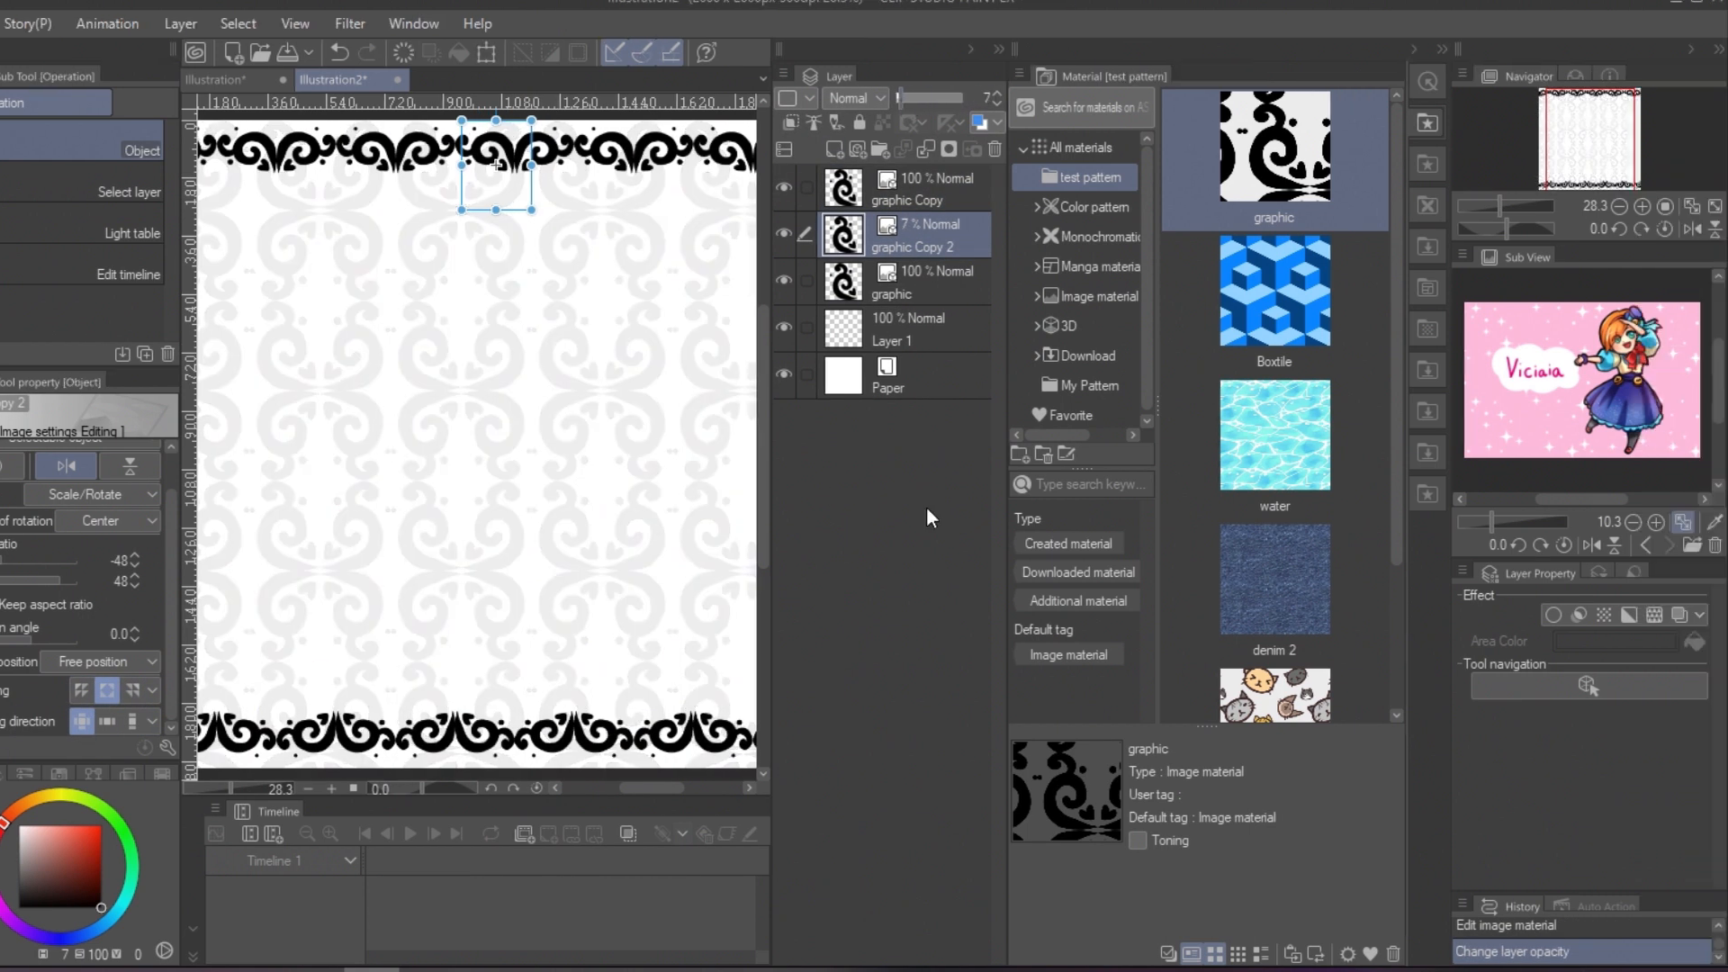
{"action": "left_click", "coordinate": [938, 178]}
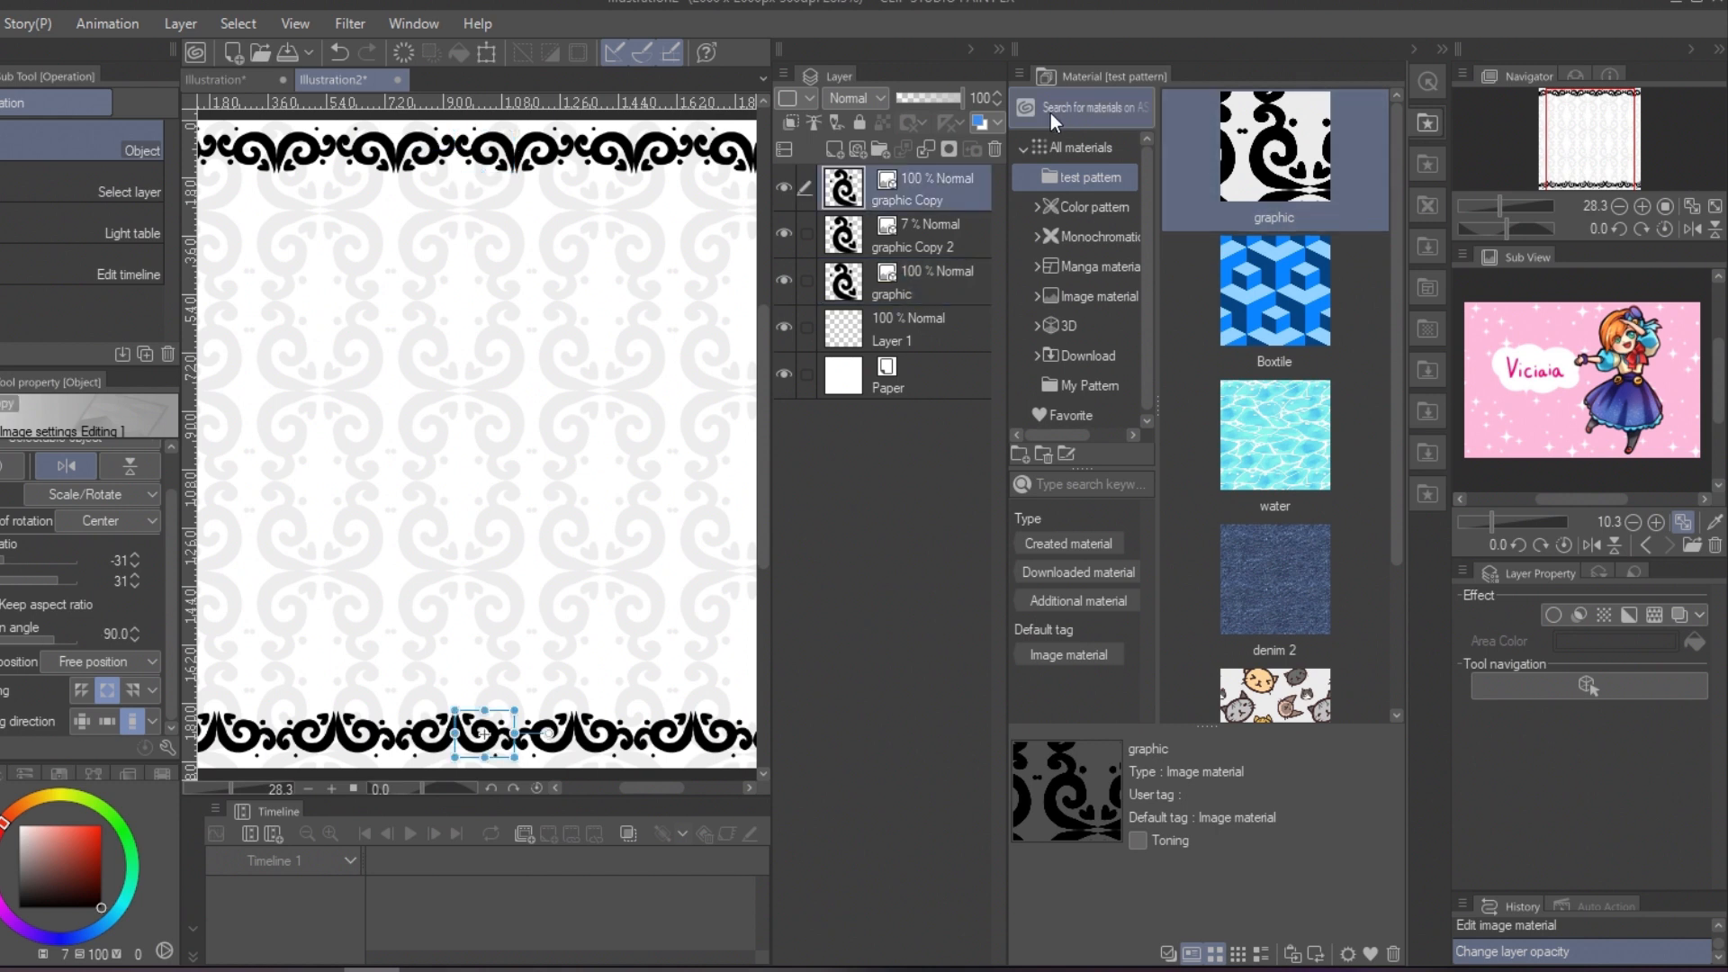
{"action": "left_click", "coordinate": [980, 121]}
{"action": "left_click_drag", "start_coordinate": [47, 851], "coordinate": [91, 792]}
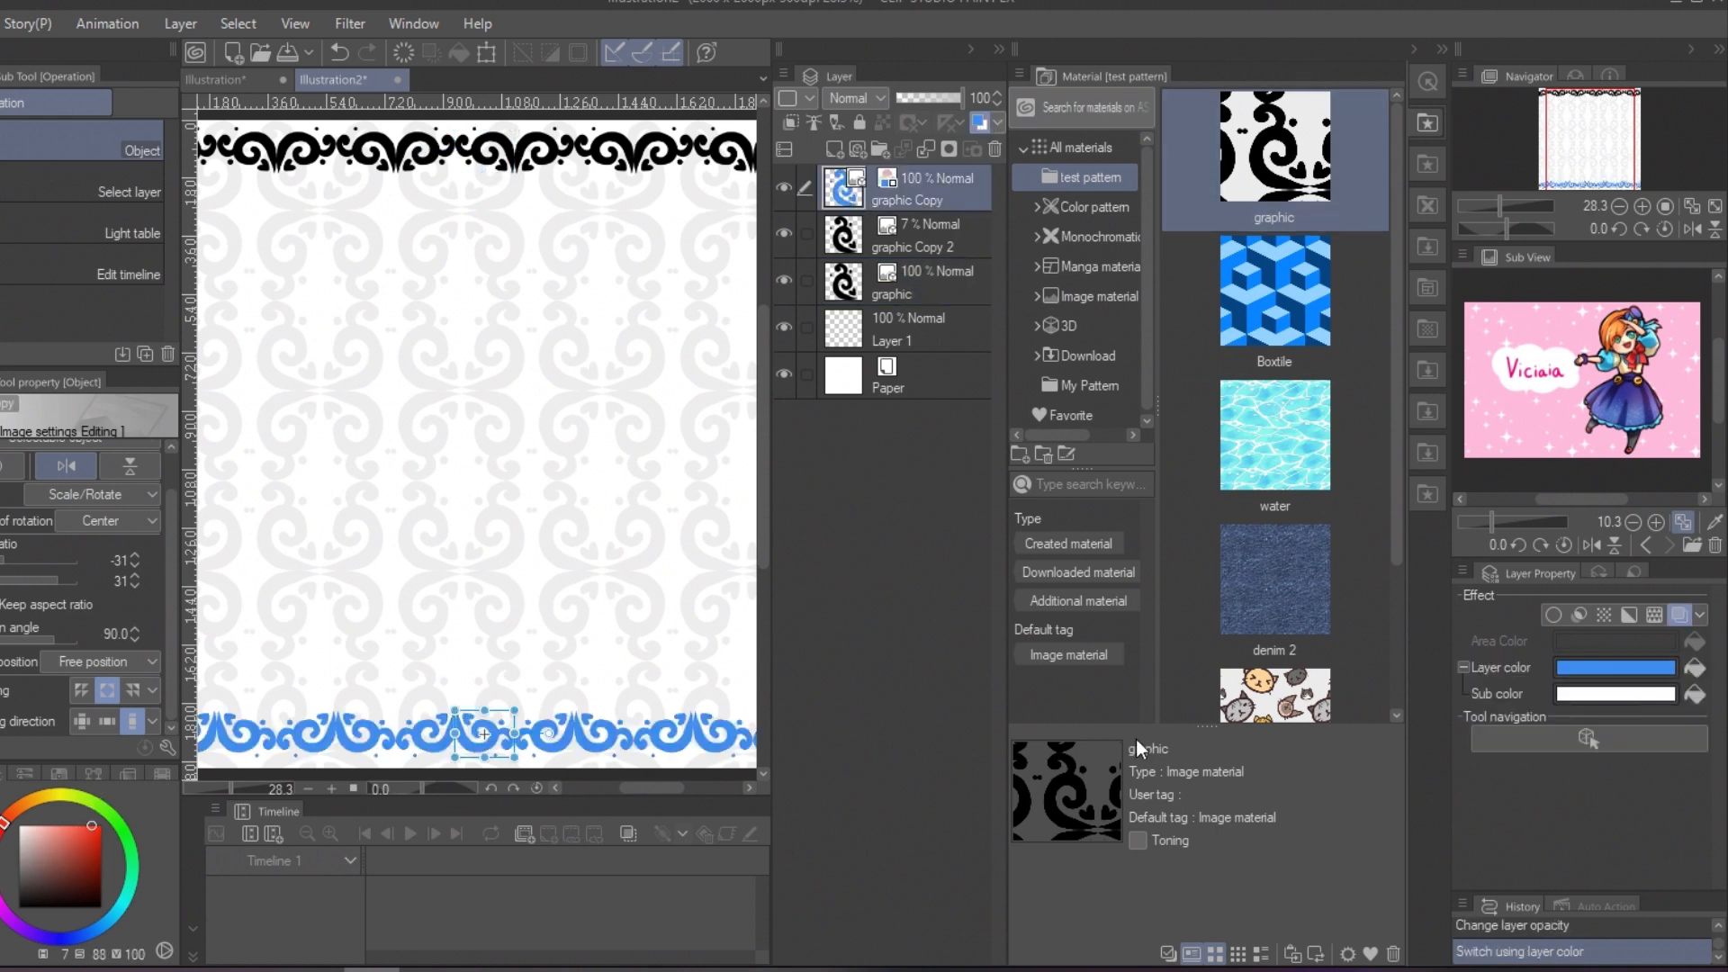
{"action": "left_click", "coordinate": [1696, 670]}
Step: Apply the same red layer color to the faint background pattern and the top border
{"action": "left_click", "coordinate": [915, 246]}
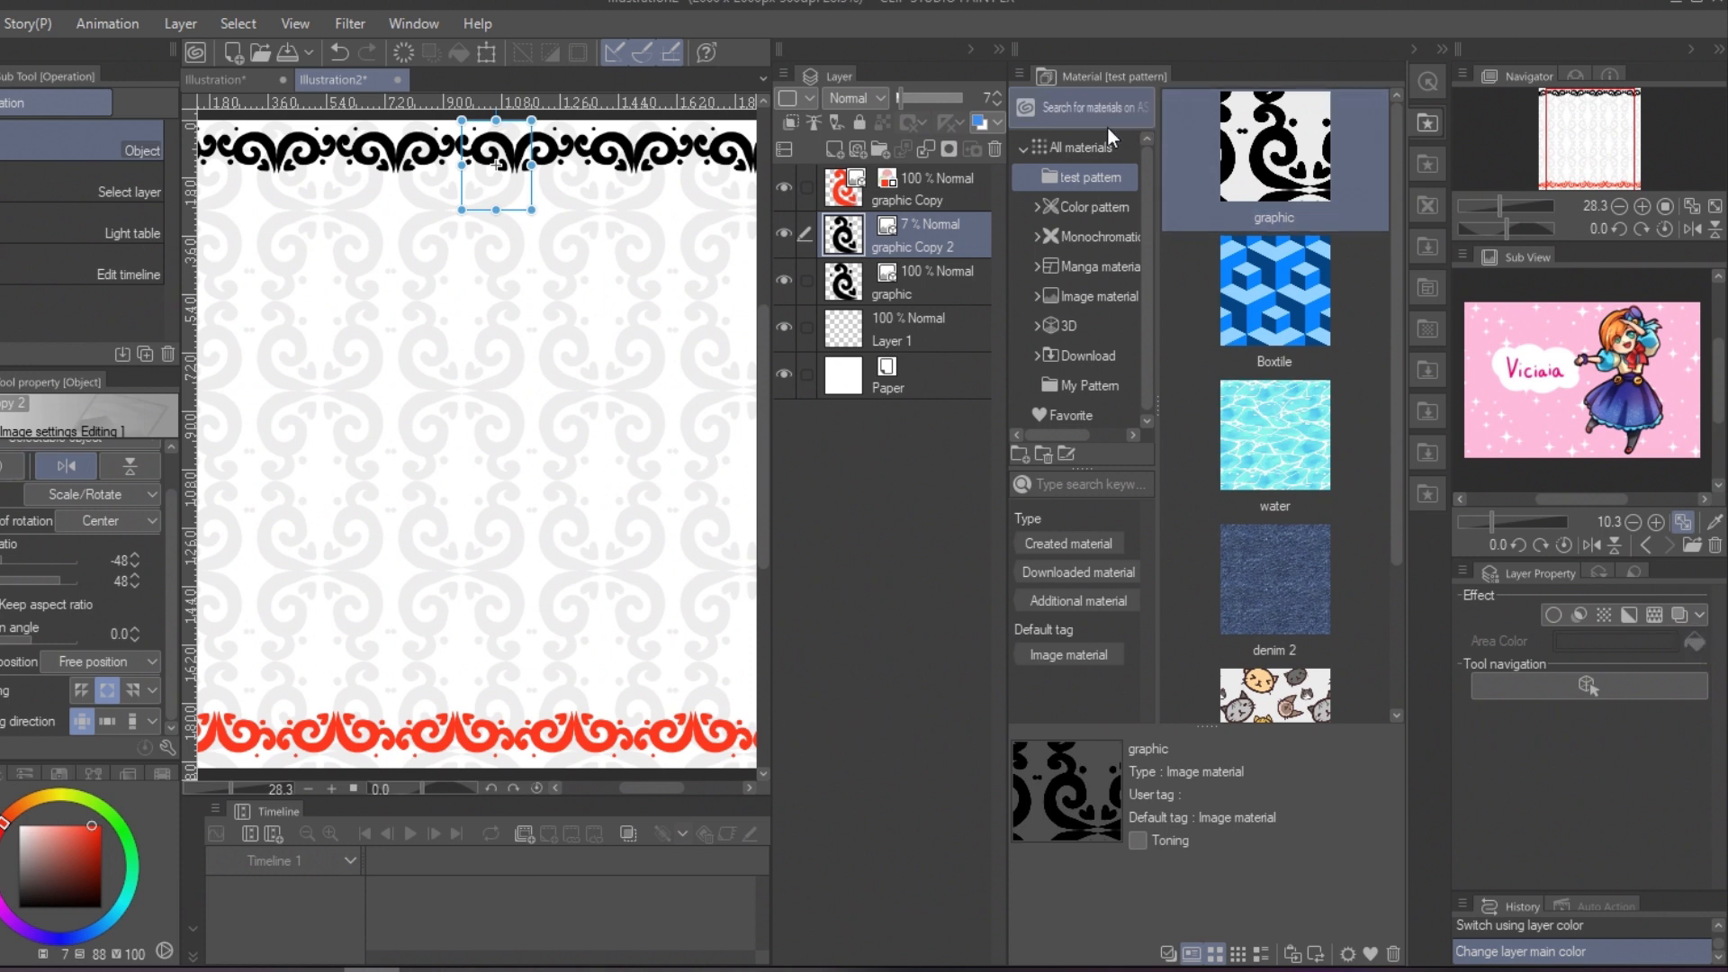
{"action": "left_click", "coordinate": [979, 125]}
{"action": "left_click", "coordinate": [1696, 670]}
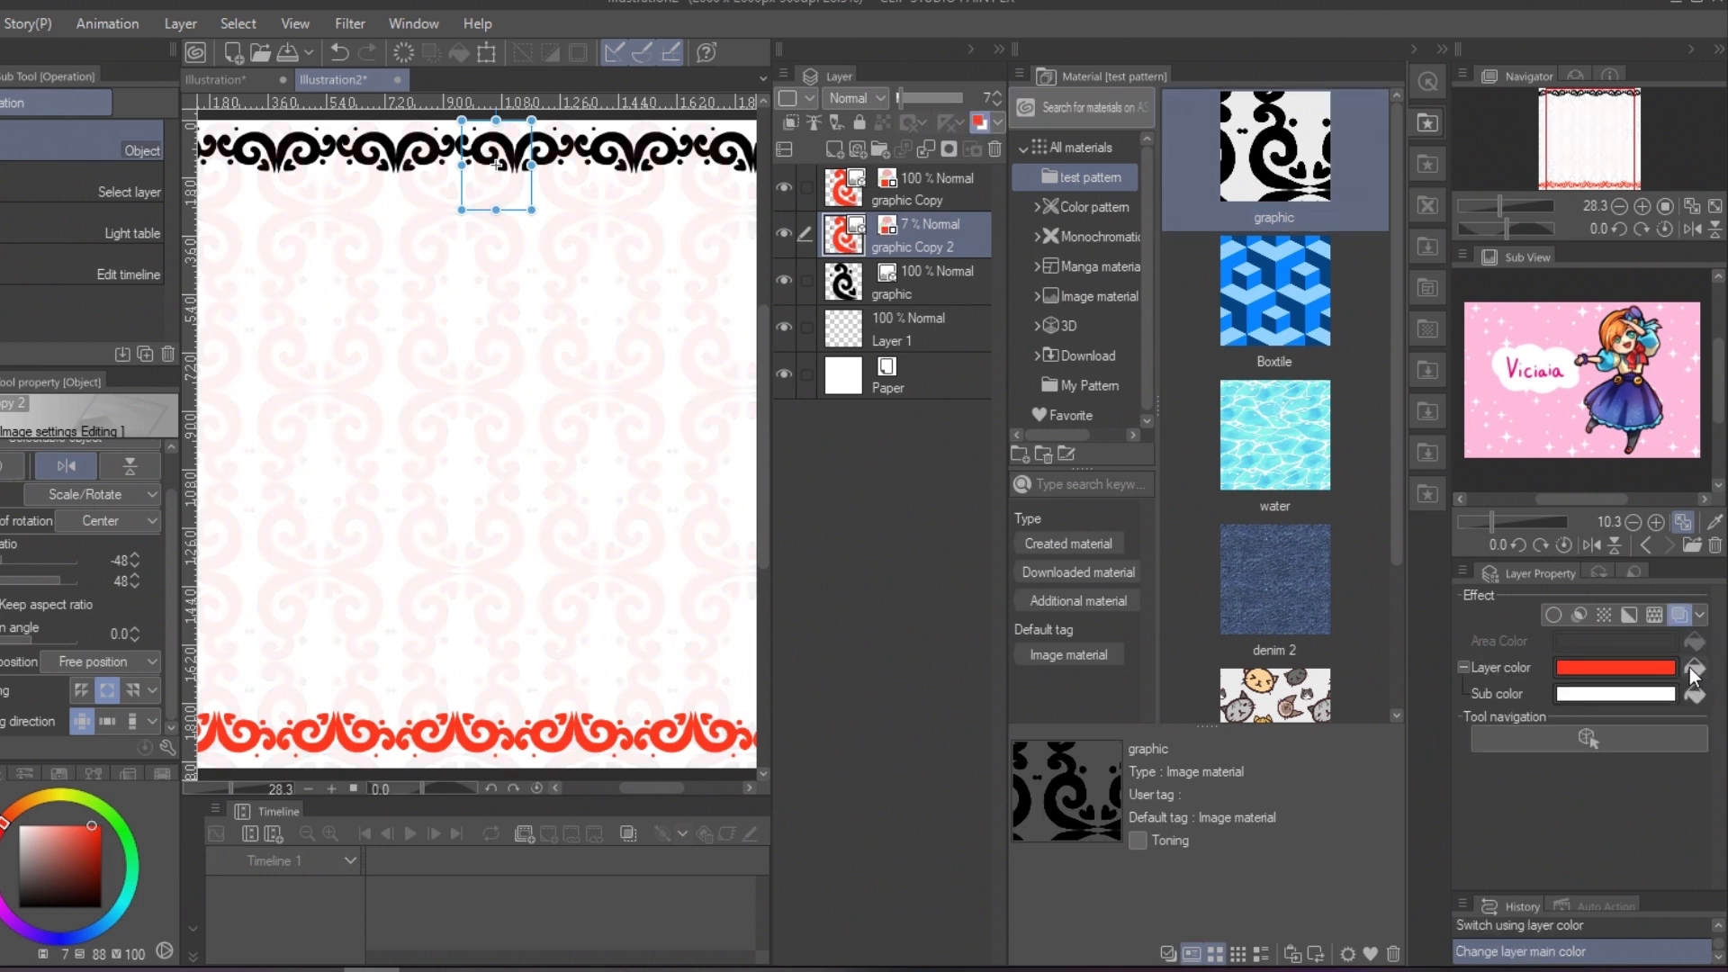
{"action": "left_click", "coordinate": [916, 281]}
{"action": "left_click", "coordinate": [981, 122]}
{"action": "left_click", "coordinate": [1696, 669]}
Step: Choose a different hue and apply it as the layer color of the faint background pattern
{"action": "left_click", "coordinate": [909, 235]}
{"action": "left_click", "coordinate": [61, 856]}
{"action": "left_click", "coordinate": [0, 893]}
{"action": "left_click_drag", "start_coordinate": [79, 834], "coordinate": [87, 816]}
{"action": "left_click", "coordinate": [1696, 672]}
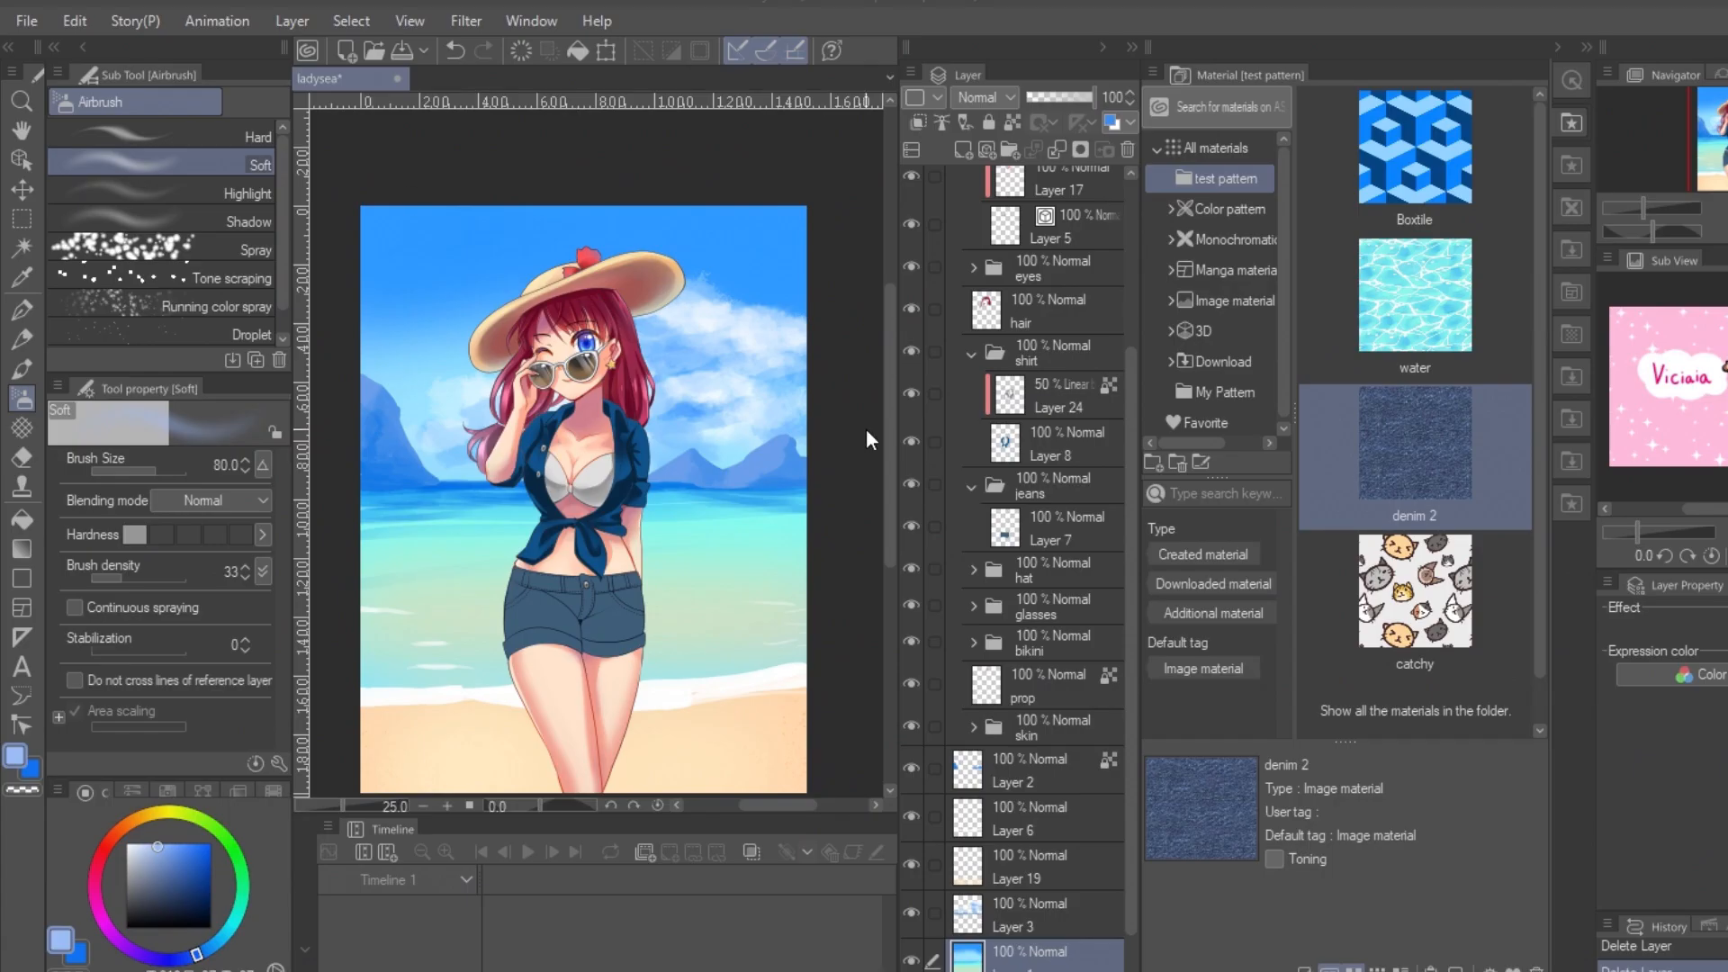
Step: Place the water material above the beach illustration's background and reshape it with Free Transform into a perspective trapezoid narrowing towards the horizon
{"action": "left_click", "coordinate": [1420, 324]}
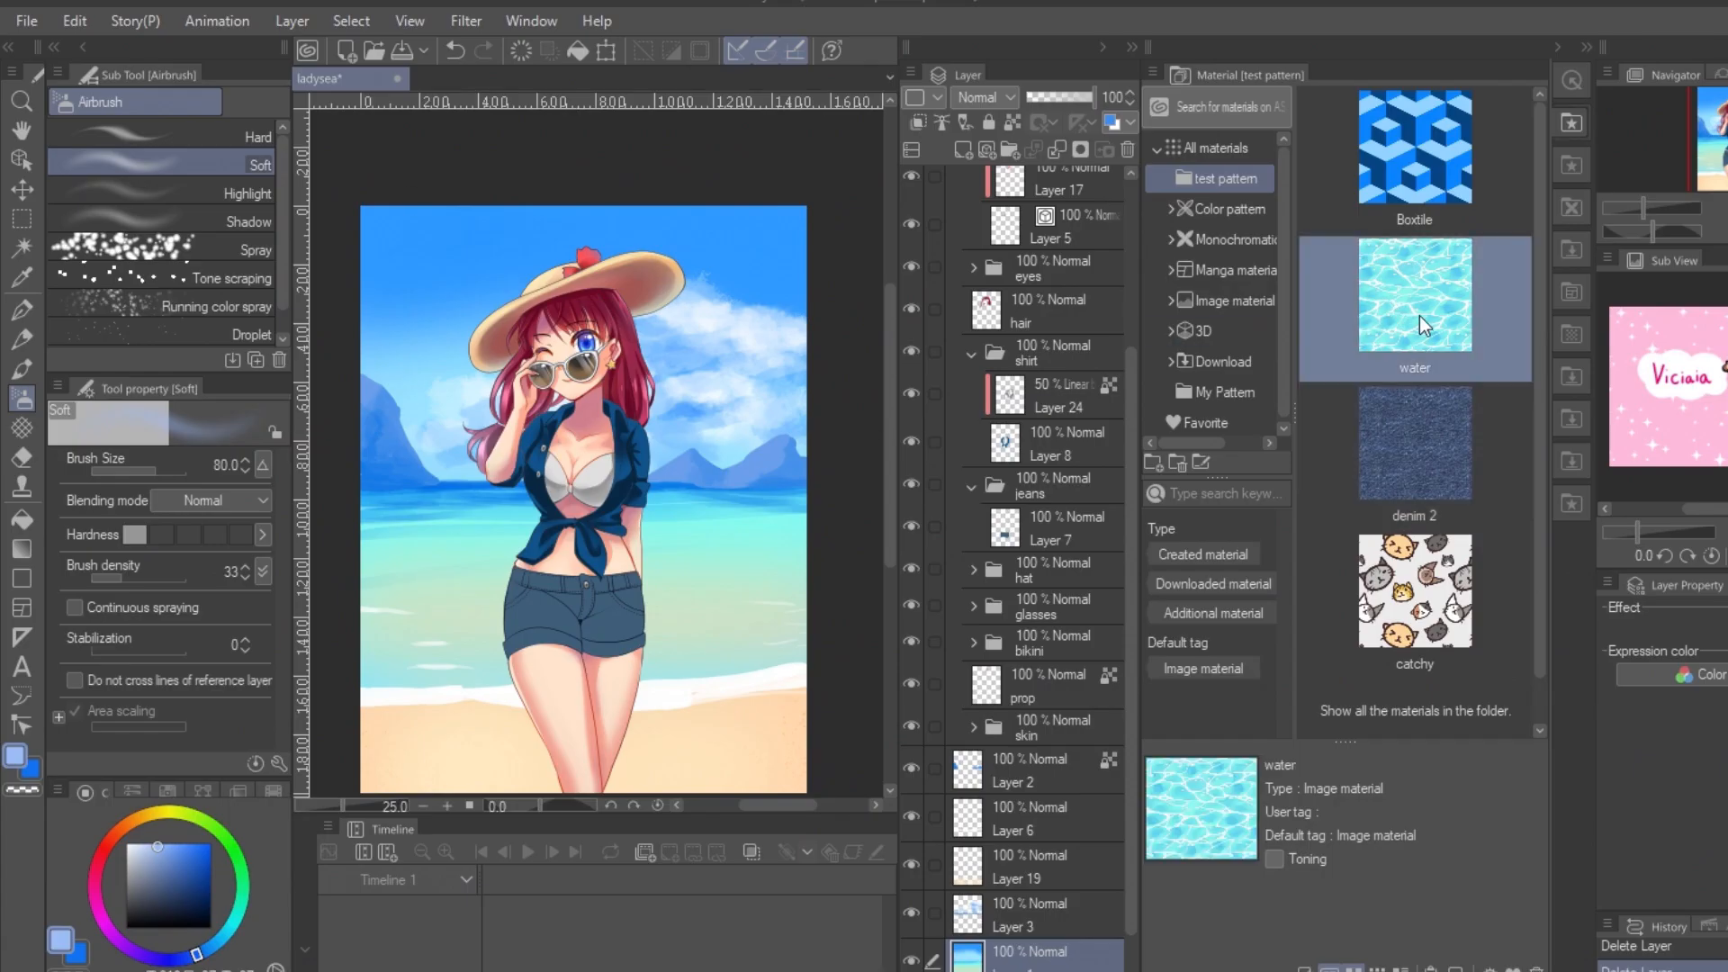
{"action": "left_click_drag", "start_coordinate": [1404, 310], "coordinate": [661, 571]}
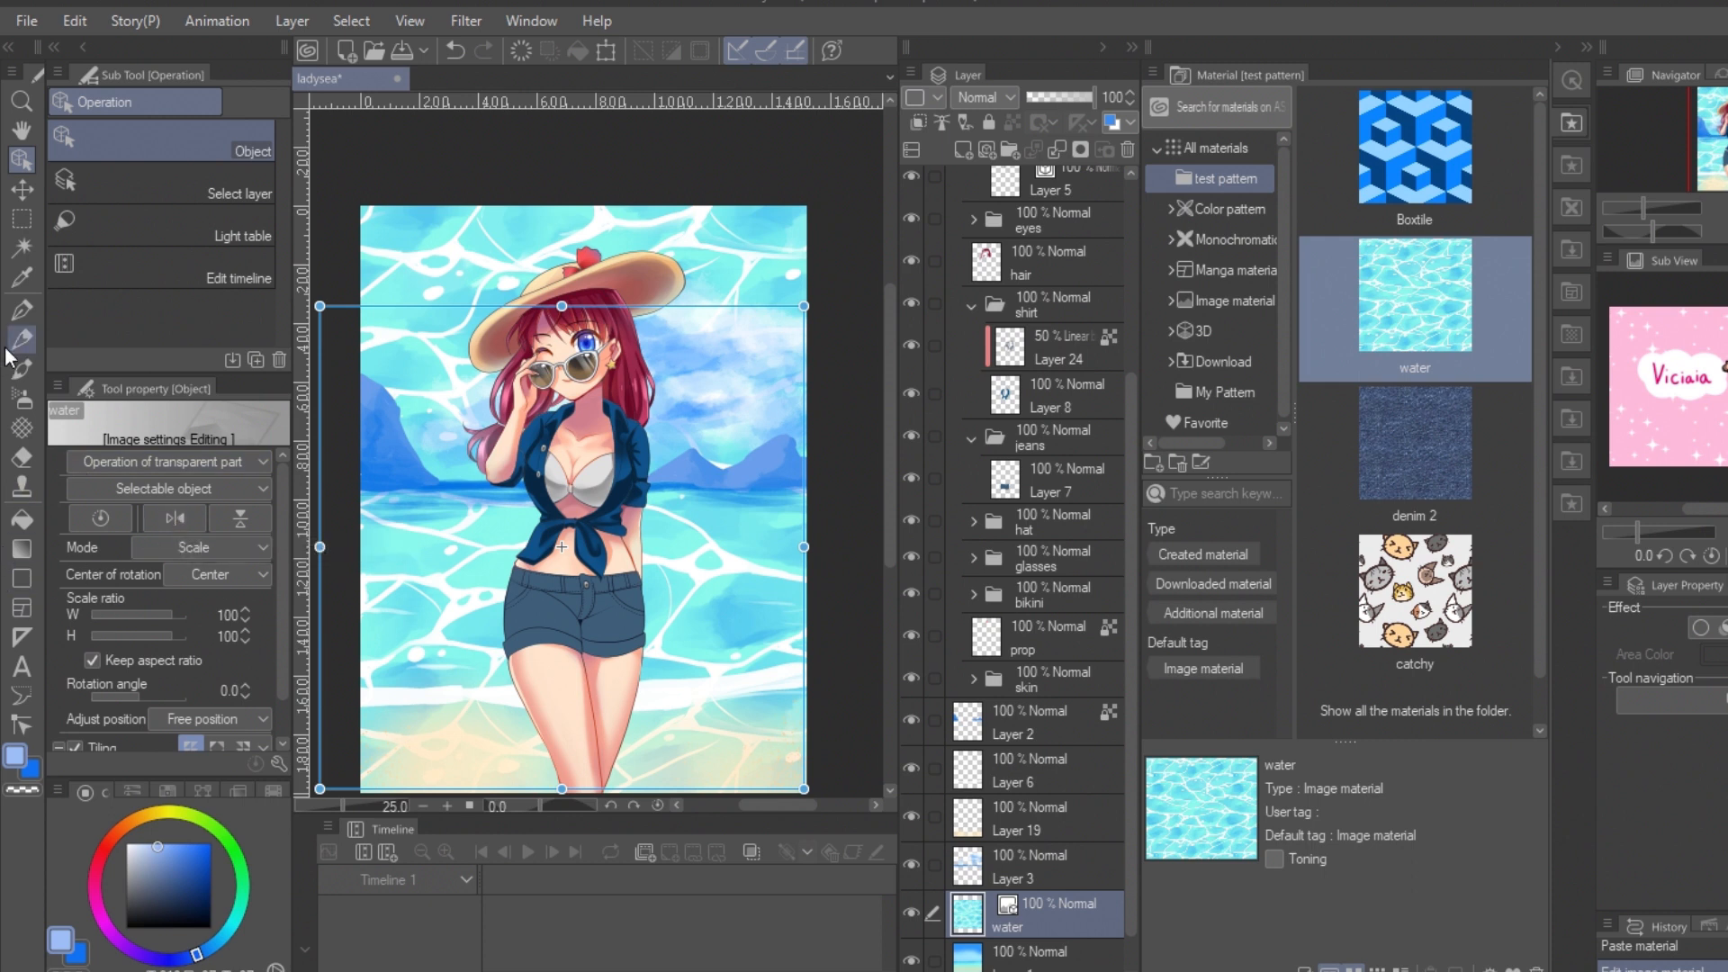
{"action": "left_click", "coordinate": [245, 545]}
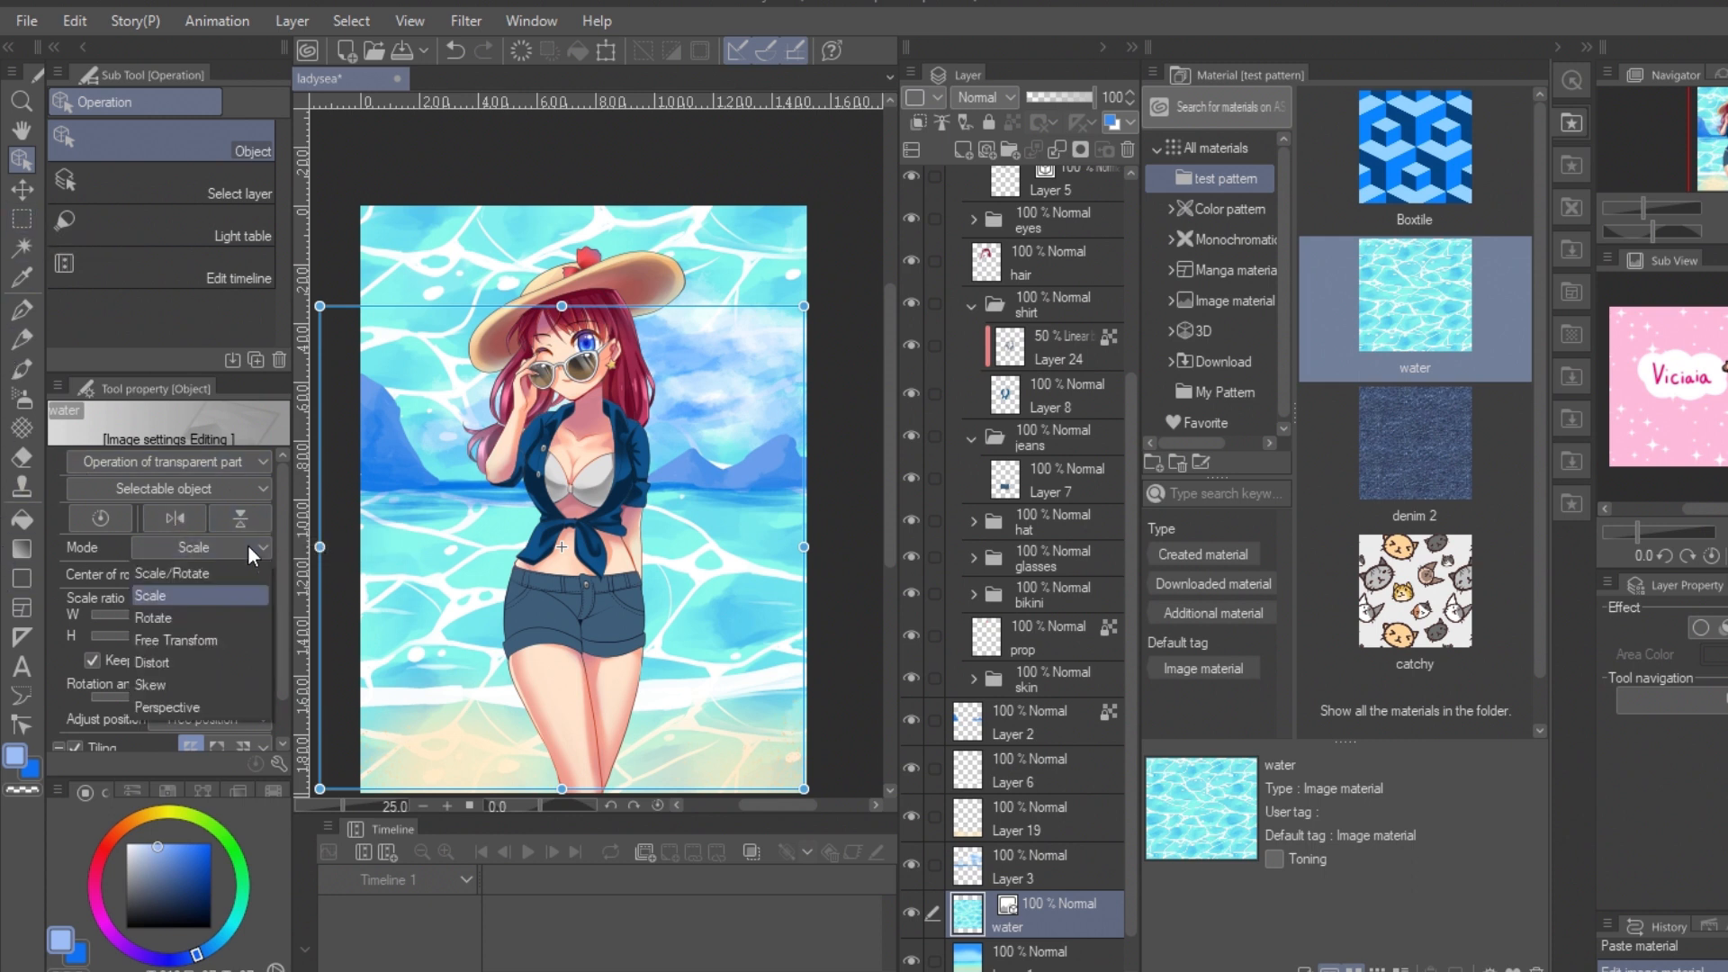
{"action": "left_click", "coordinate": [177, 644]}
{"action": "left_click_drag", "start_coordinate": [319, 306], "coordinate": [369, 503]}
{"action": "left_click_drag", "start_coordinate": [803, 307], "coordinate": [689, 498]}
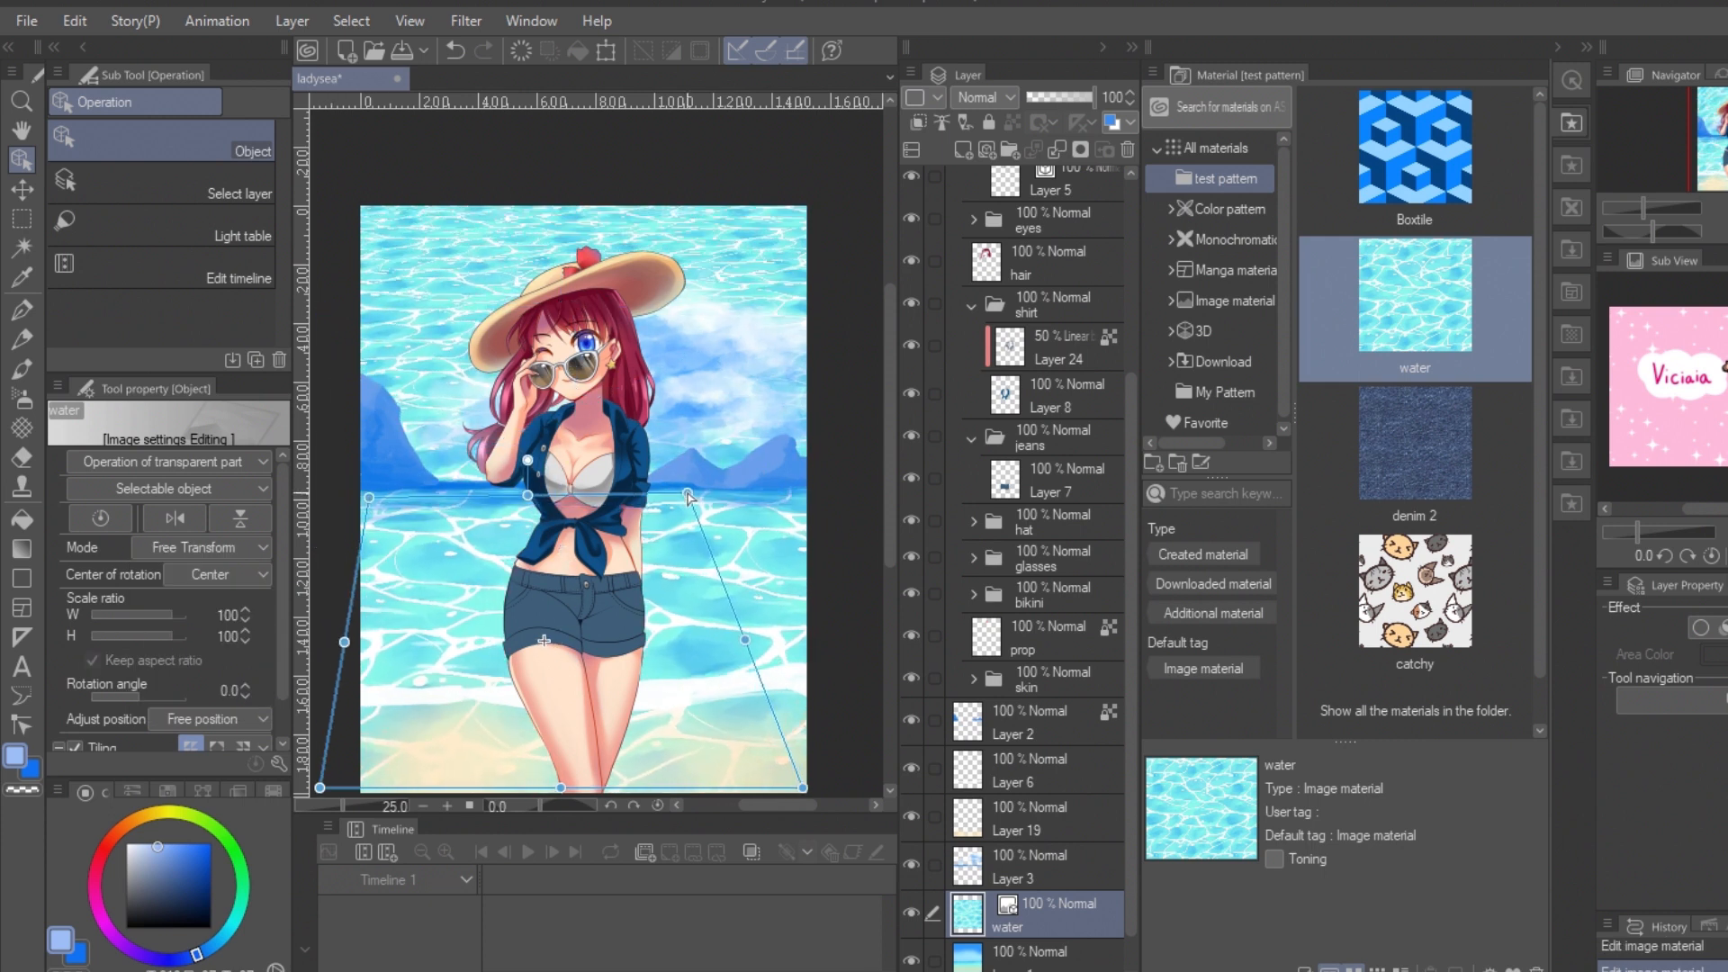
{"action": "left_click_drag", "start_coordinate": [370, 505], "coordinate": [478, 498]}
{"action": "left_click_drag", "start_coordinate": [320, 788], "coordinate": [342, 703]}
{"action": "left_click_drag", "start_coordinate": [833, 789], "coordinate": [856, 700]}
Step: Rasterize the water layer, delete everything above the horizon, and move the layer directly below Layer 6
{"action": "right_click", "coordinate": [1021, 910]}
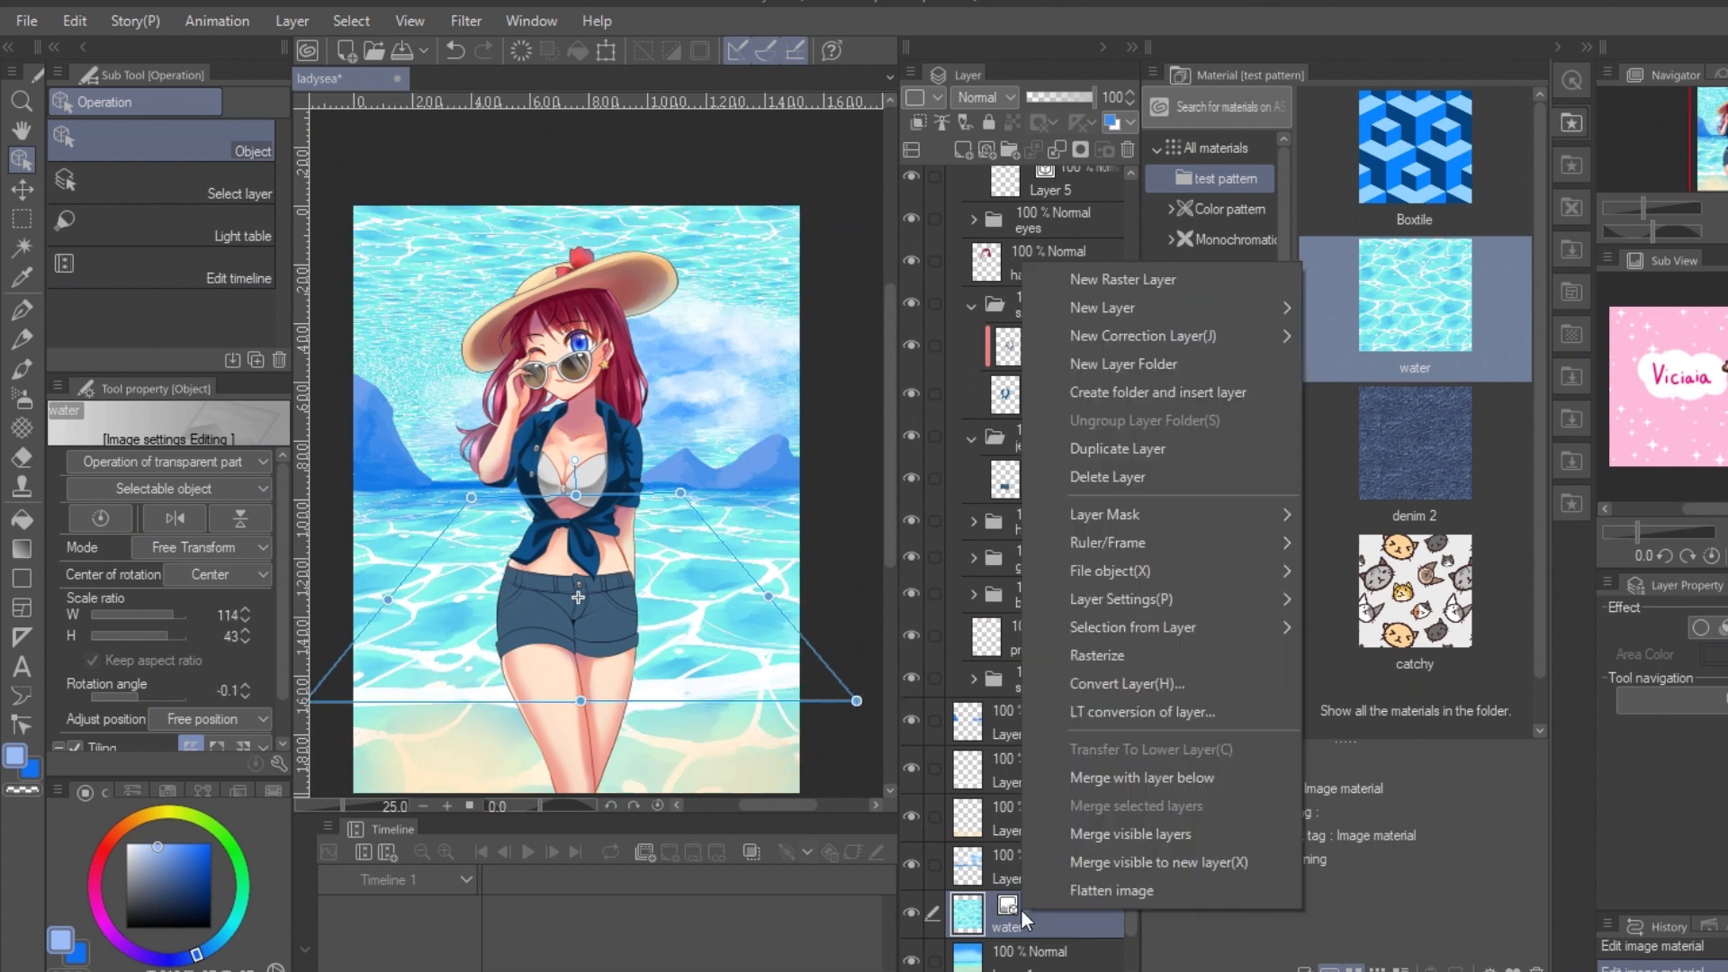
{"action": "left_click", "coordinate": [1109, 653]}
{"action": "key", "text": "m"}
{"action": "left_click_drag", "start_coordinate": [347, 198], "coordinate": [816, 480]}
{"action": "key", "text": "Delete"}
{"action": "key", "text": "ctrl+d"}
{"action": "left_click_drag", "start_coordinate": [1054, 911], "coordinate": [1035, 804]}
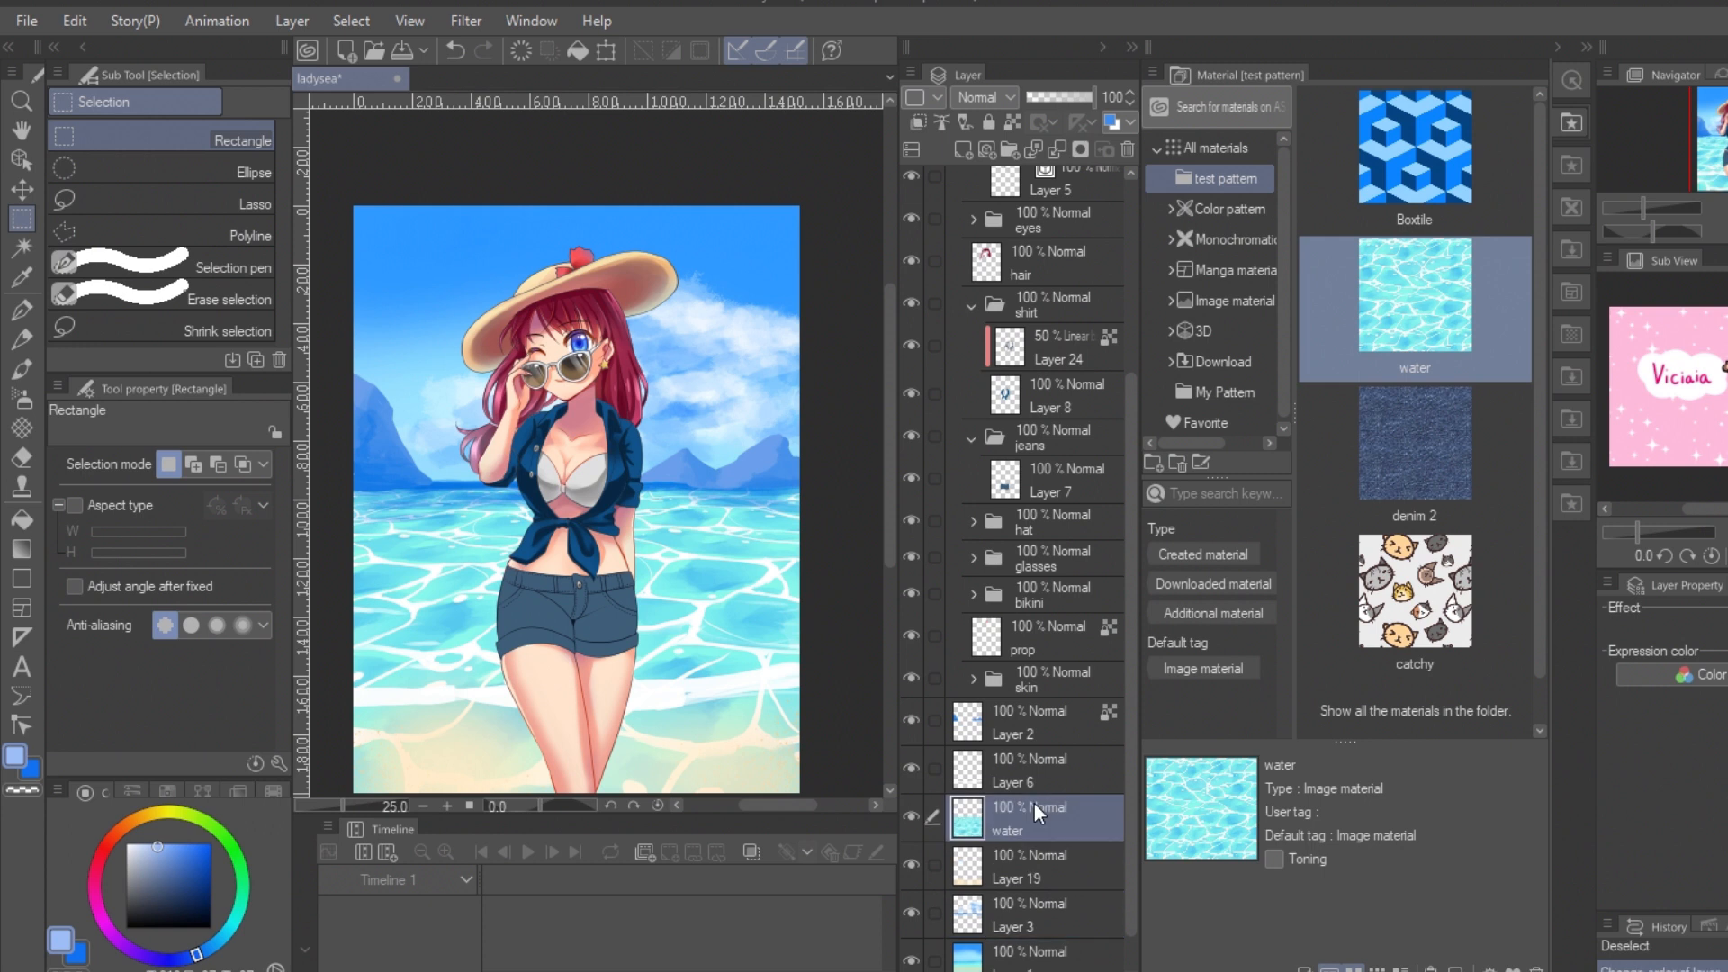
Step: Try another blending mode on the water layer, restore Normal and lower the layer's opacity
{"action": "left_click", "coordinate": [986, 98]}
{"action": "left_click", "coordinate": [991, 170]}
{"action": "left_click", "coordinate": [986, 98]}
{"action": "left_click", "coordinate": [994, 123]}
{"action": "left_click_drag", "start_coordinate": [1090, 98], "coordinate": [1075, 98]}
{"action": "mouse_move", "coordinate": [1071, 828]}
{"action": "left_mouse_down"}
{"action": "mouse_move", "coordinate": [1017, 866]}
{"action": "mouse_move", "coordinate": [1035, 799]}
{"action": "left_mouse_up"}
Step: Erase the water pattern over the sandy beach using the Soft eraser
{"action": "left_click", "coordinate": [21, 458]}
{"action": "left_click_drag", "start_coordinate": [362, 733], "coordinate": [767, 707]}
{"action": "left_click", "coordinate": [180, 169]}
{"action": "mouse_move", "coordinate": [505, 724]}
{"action": "left_mouse_down"}
{"action": "mouse_move", "coordinate": [855, 710]}
{"action": "mouse_move", "coordinate": [673, 789]}
{"action": "left_mouse_up"}
Step: Set the water layer's opacity to 76% and fade the pattern along the horizon with the Soft eraser
{"action": "left_click", "coordinate": [1079, 98]}
{"action": "left_click_drag", "start_coordinate": [351, 494], "coordinate": [799, 491]}
{"action": "left_click_drag", "start_coordinate": [353, 504], "coordinate": [828, 484]}
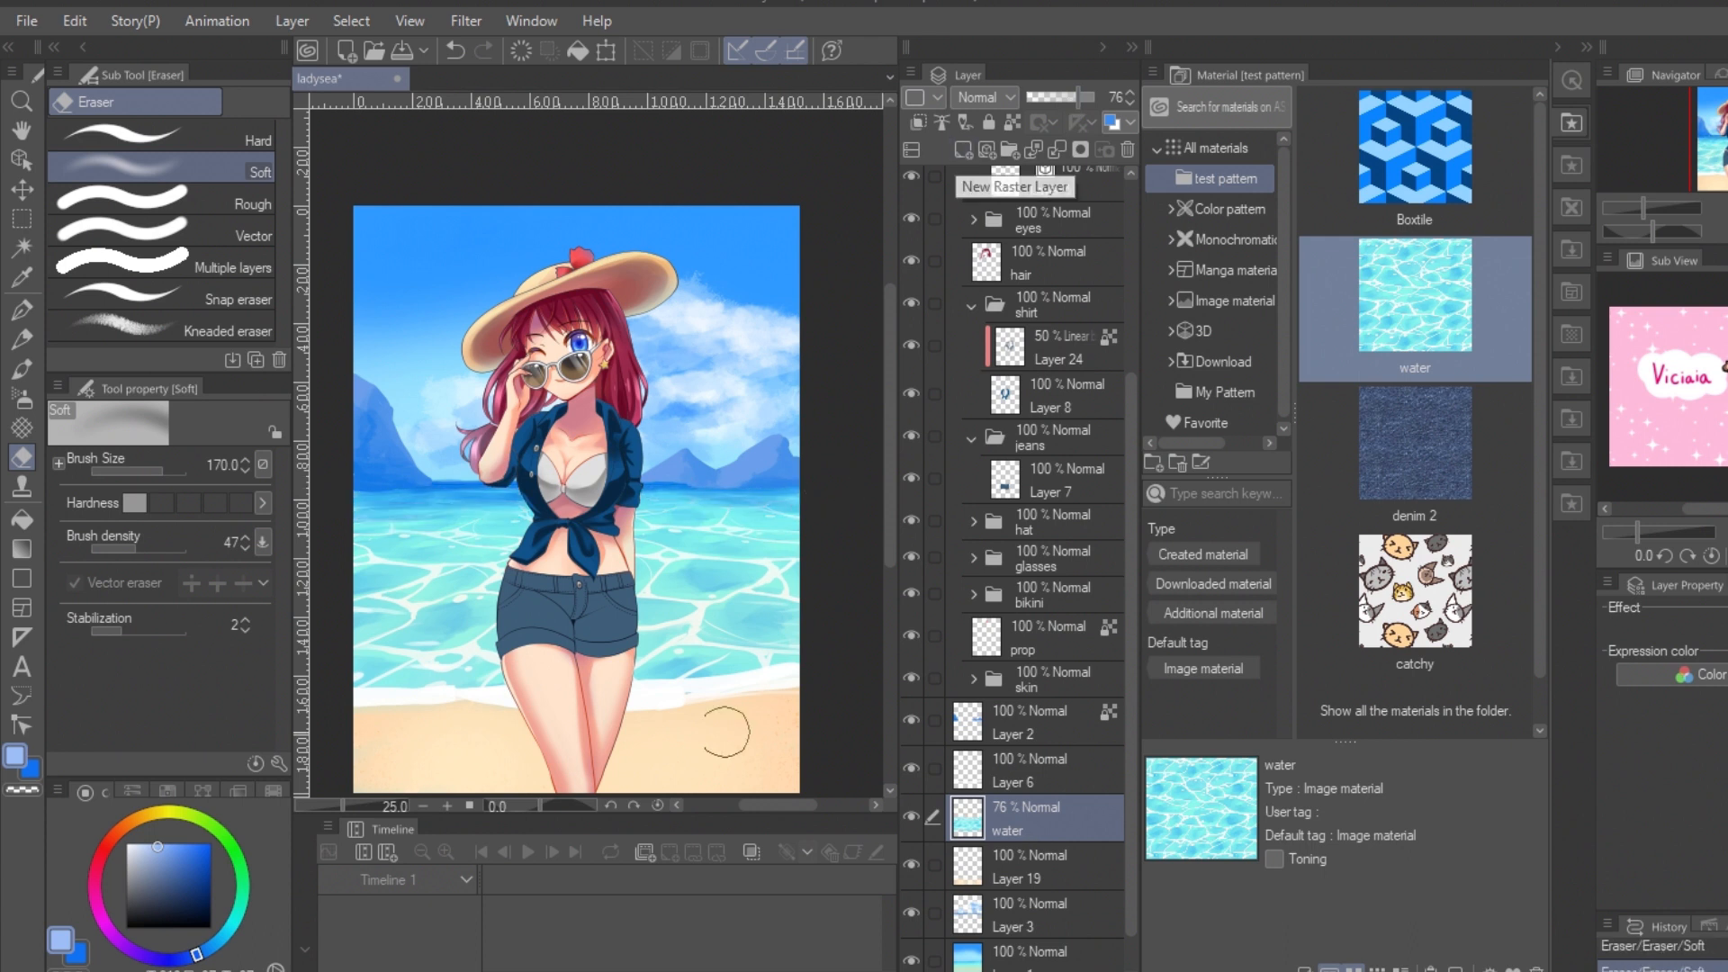
Step: Paint white sea foam along the shoreline on the water layer with the Spray airbrush and touch it up with Transparent watercolor
{"action": "left_click", "coordinate": [725, 733], "text": "alt"}
{"action": "left_click", "coordinate": [22, 398]}
{"action": "left_click_drag", "start_coordinate": [360, 630], "coordinate": [834, 627]}
{"action": "mouse_move", "coordinate": [360, 653]}
{"action": "left_mouse_down"}
{"action": "mouse_move", "coordinate": [843, 702]}
{"action": "mouse_move", "coordinate": [837, 670]}
{"action": "left_mouse_up"}
{"action": "key", "text": "ctrl+z"}
{"action": "left_click", "coordinate": [127, 844]}
{"action": "left_click", "coordinate": [180, 249]}
{"action": "left_click", "coordinate": [180, 307]}
{"action": "key", "text": "ctrl+z"}
{"action": "left_click", "coordinate": [180, 249]}
{"action": "left_click_drag", "start_coordinate": [360, 693], "coordinate": [798, 666]}
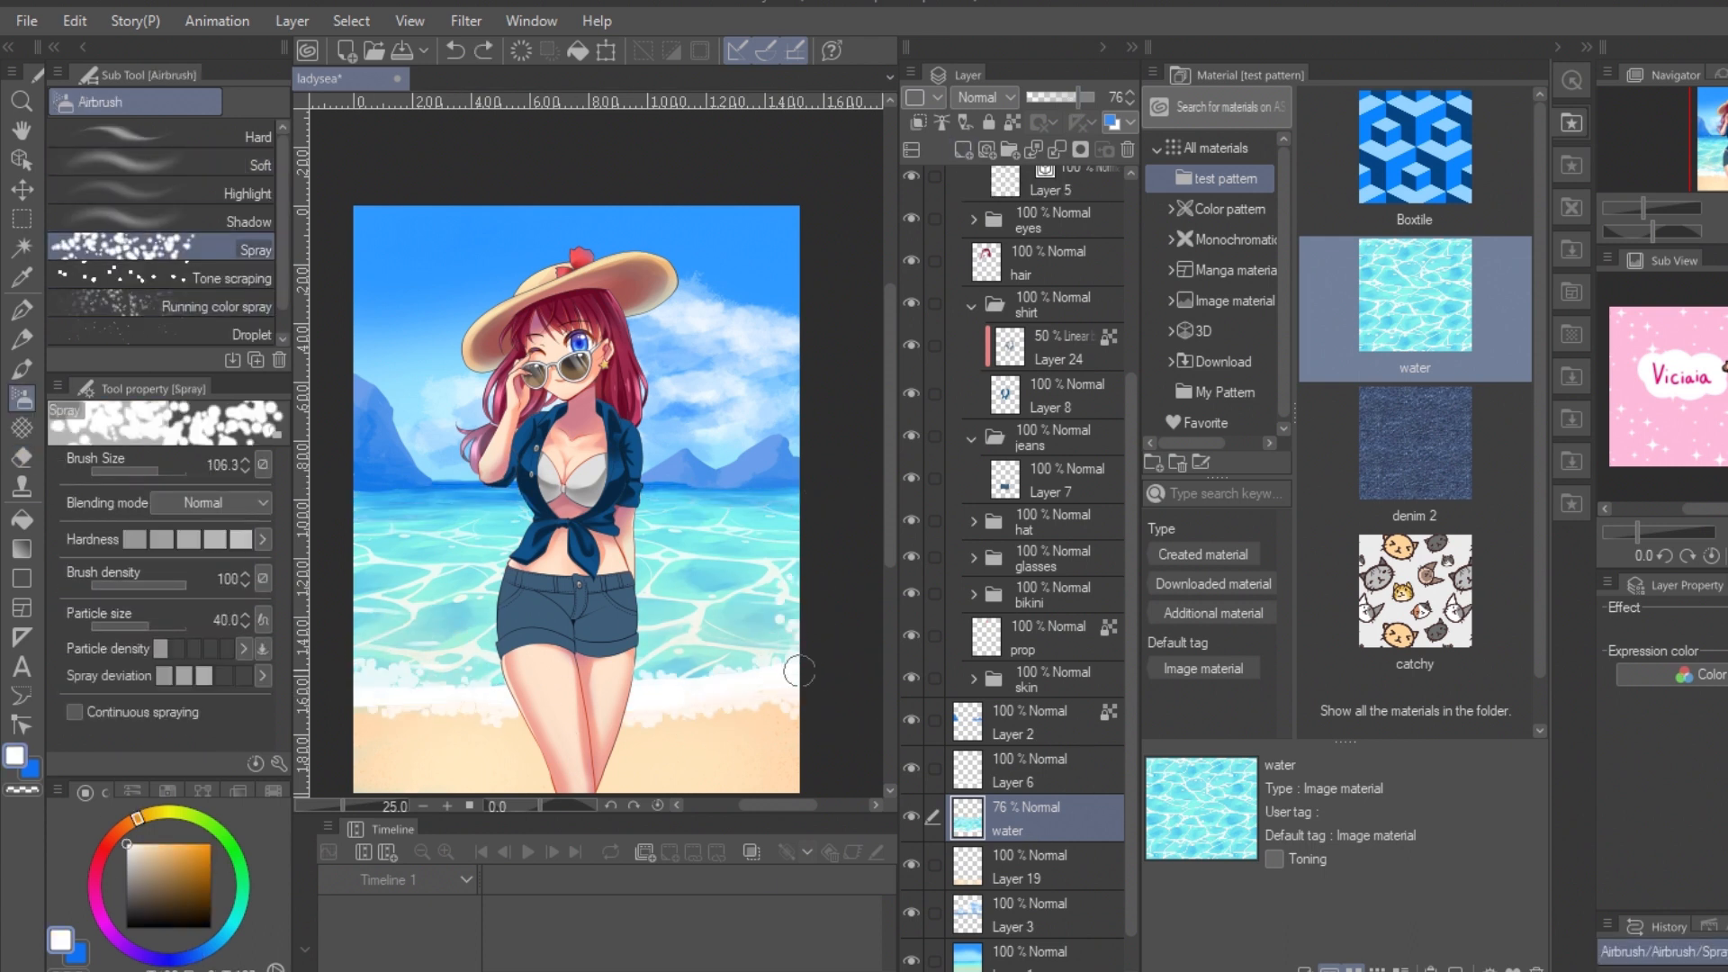
{"action": "left_click", "coordinate": [21, 338]}
{"action": "key", "text": "b"}
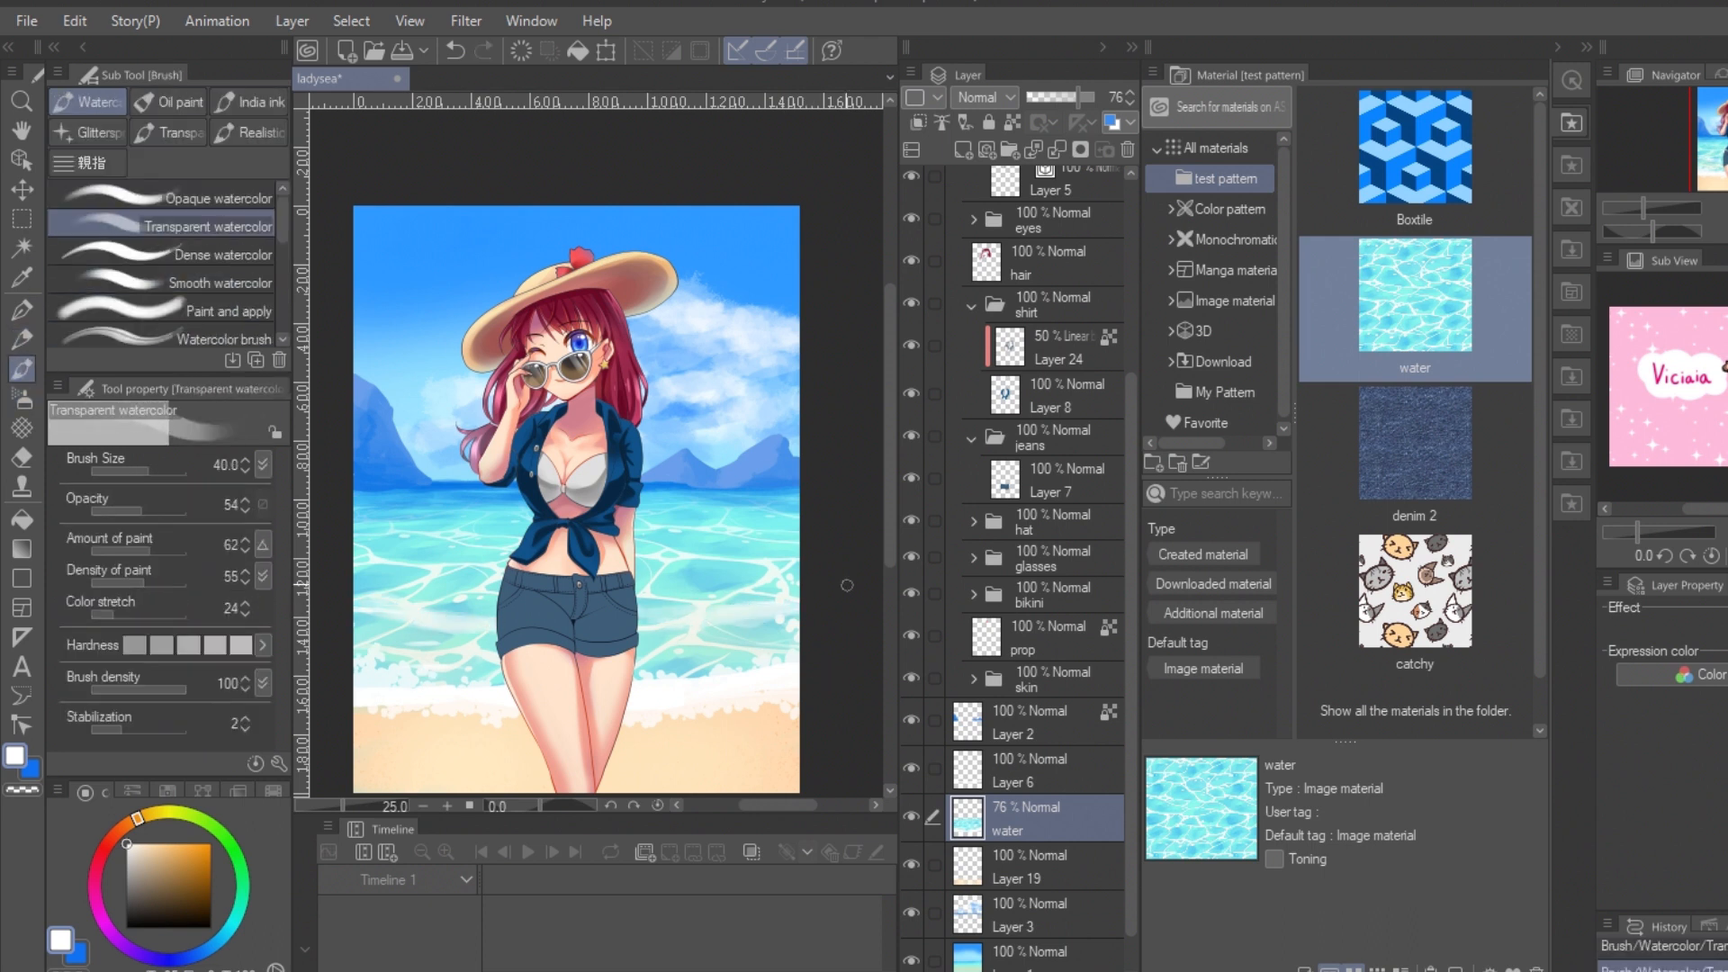
Step: Place the denim 2 pattern above Layer 7 in the jeans folder and clip it to the shorts
{"action": "key", "text": "ctrl+plus"}
{"action": "key", "text": "ctrl+plus"}
{"action": "key", "text": "ctrl+plus"}
{"action": "left_click_drag", "start_coordinate": [677, 662], "coordinate": [582, 692]}
{"action": "key", "text": "ctrl+minus"}
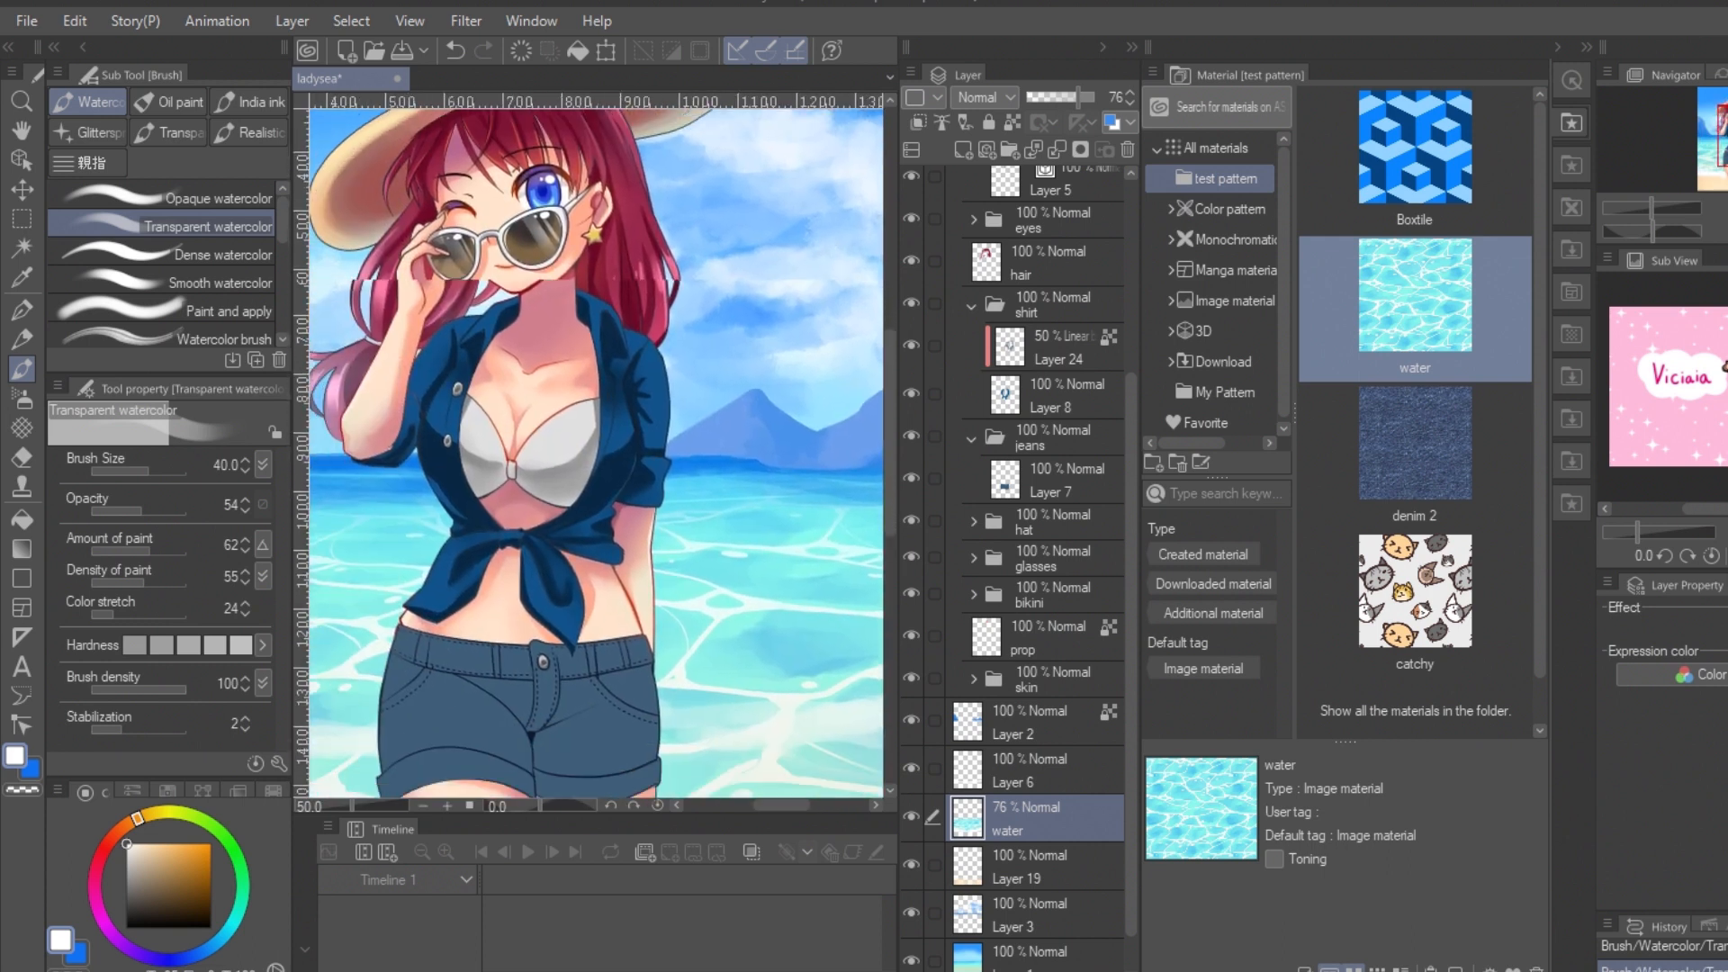
{"action": "left_click", "coordinate": [1078, 482]}
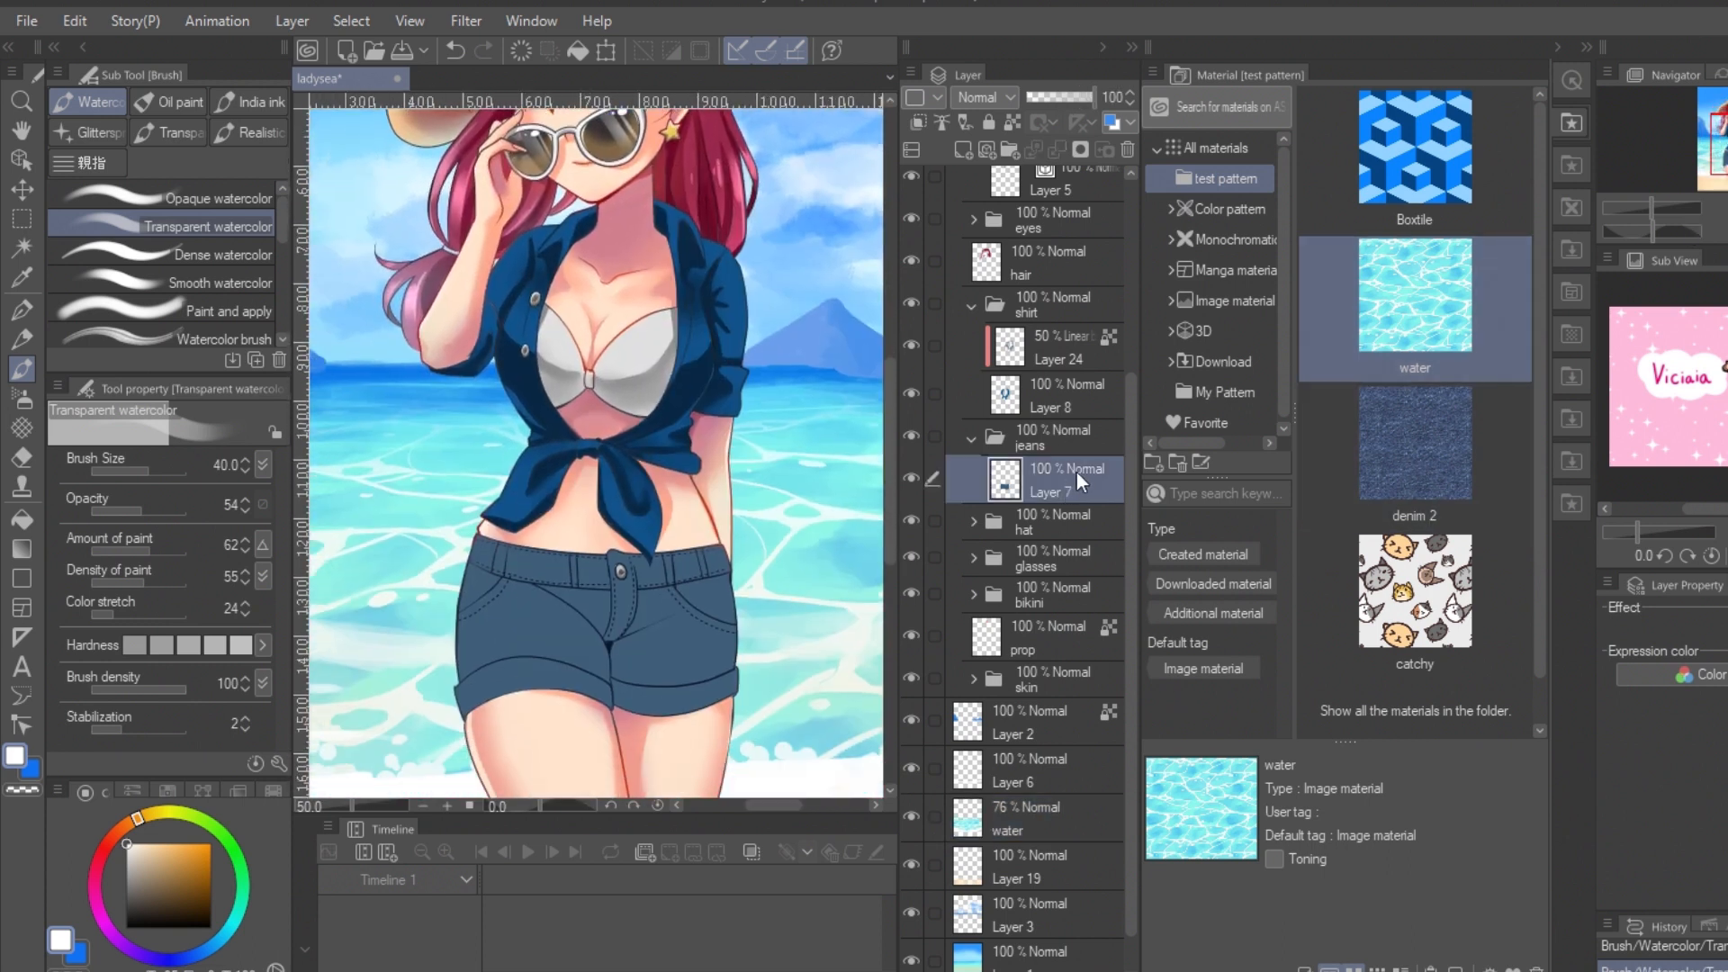
{"action": "left_click_drag", "start_coordinate": [1415, 443], "coordinate": [666, 635]}
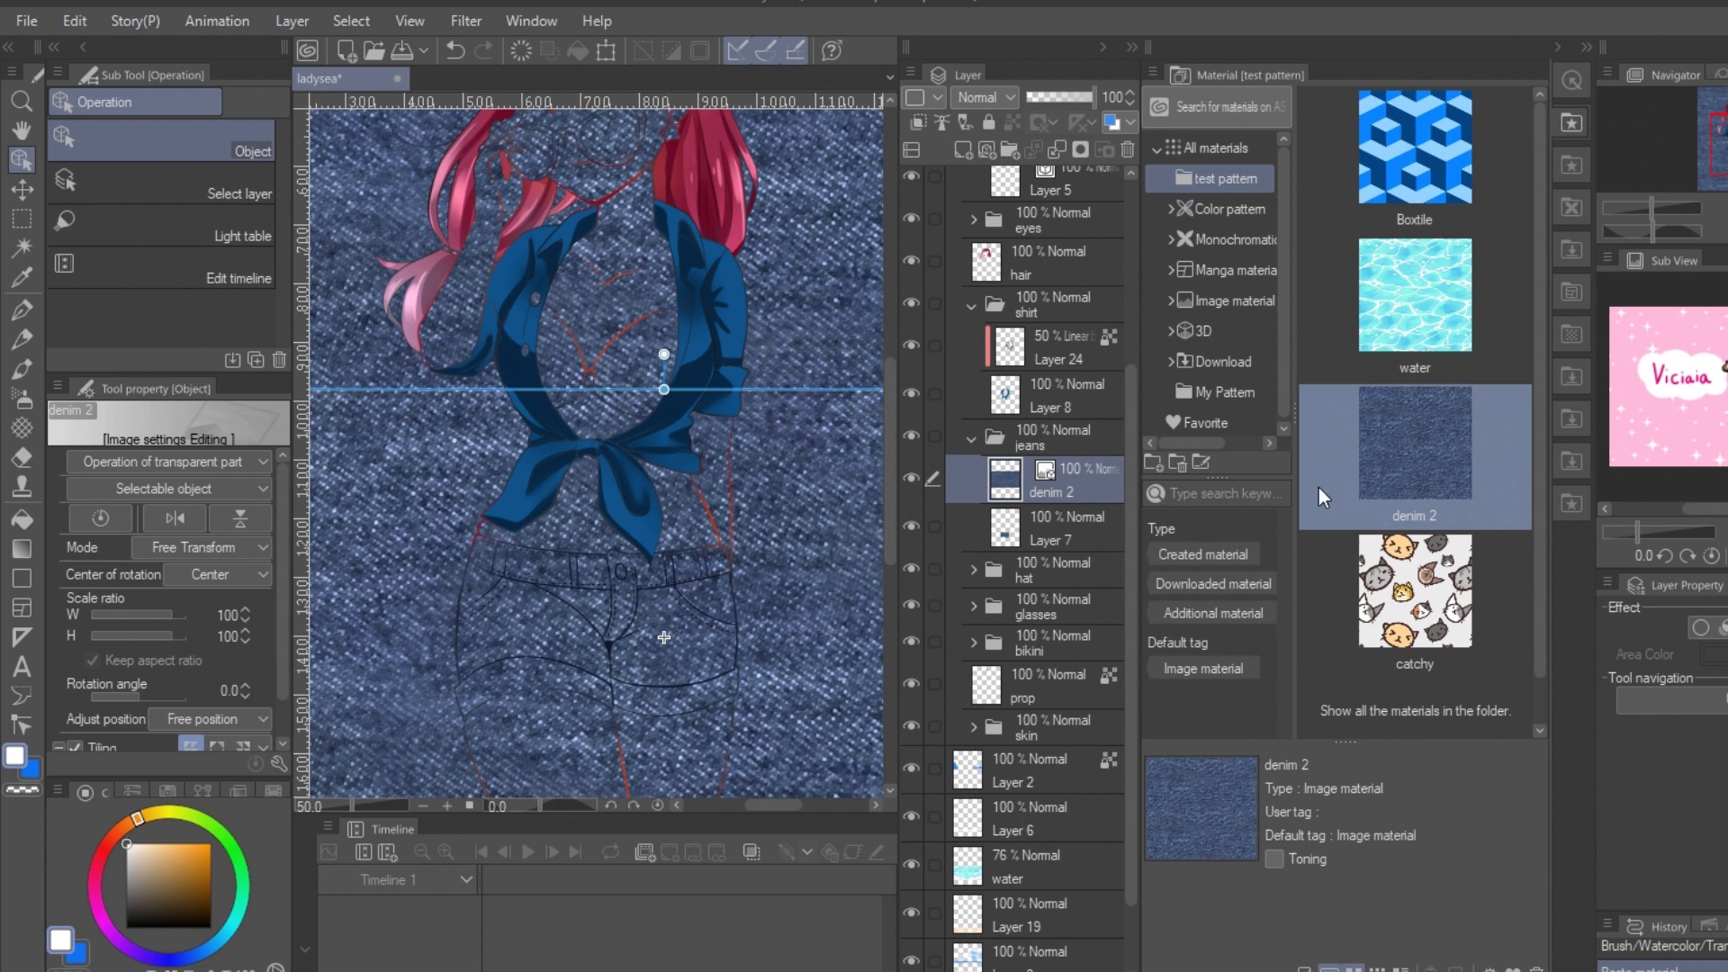
{"action": "left_click", "coordinate": [916, 124]}
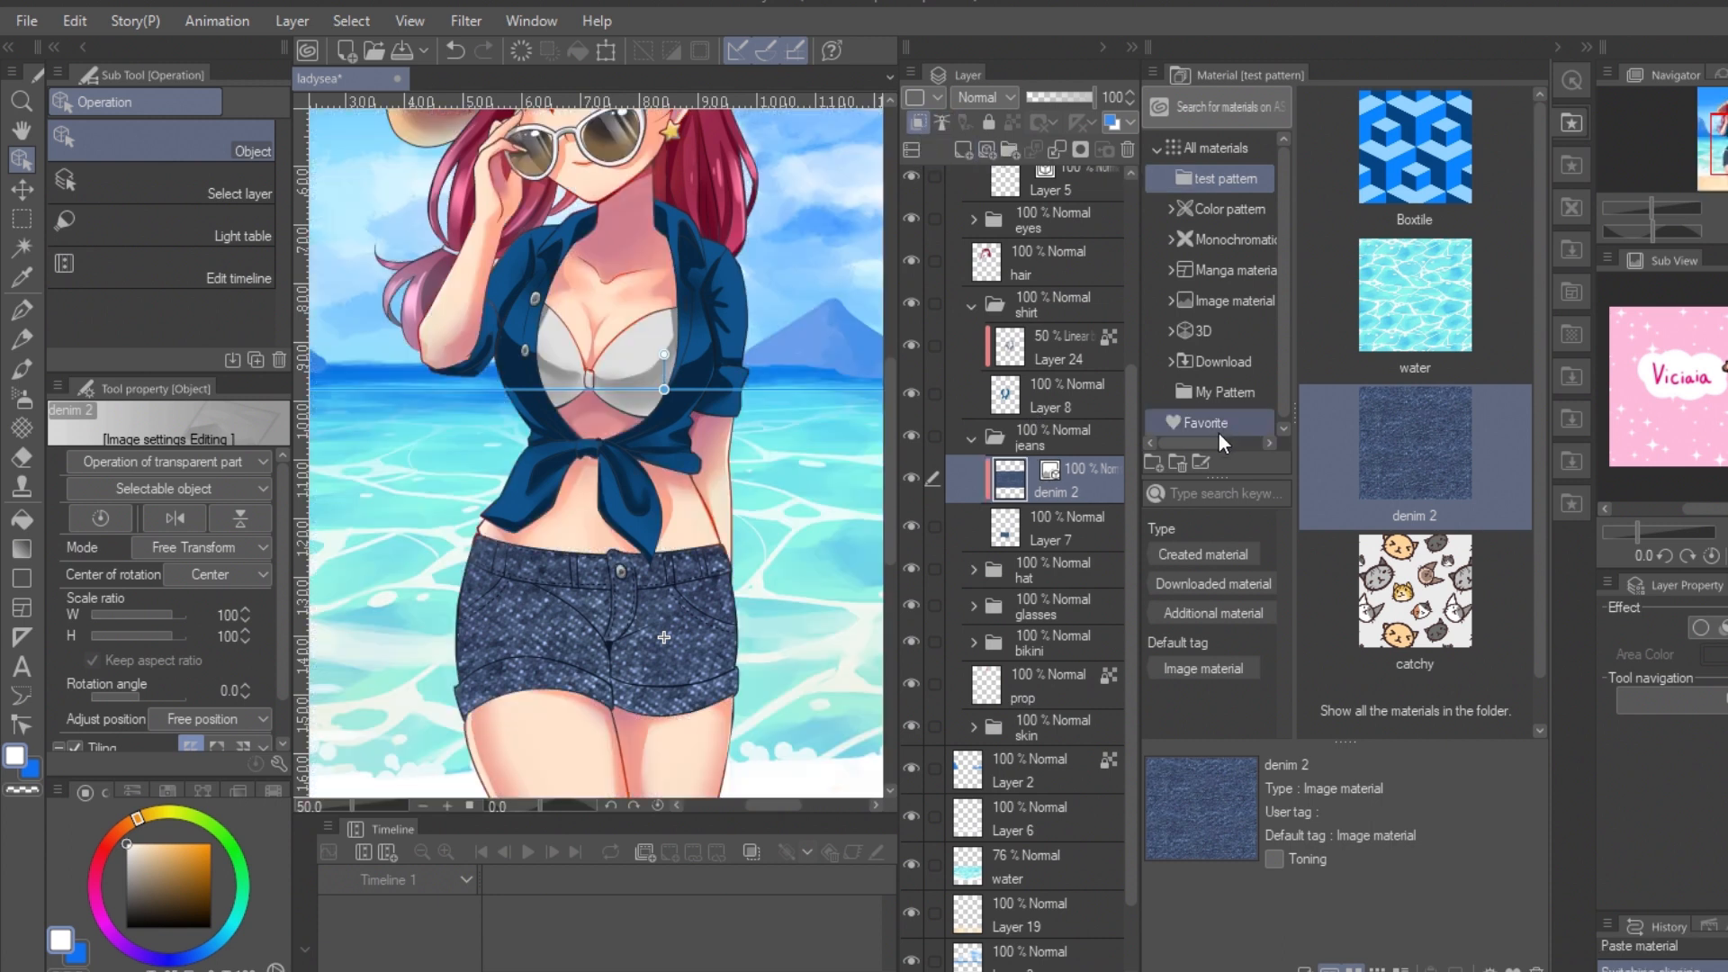
Step: Scale down the denim 2 pattern tiles and reposition them to give the shorts a finer texture
{"action": "left_click_drag", "start_coordinate": [592, 536], "coordinate": [745, 524]}
{"action": "left_click", "coordinate": [232, 576]}
{"action": "left_click", "coordinate": [228, 549]}
{"action": "left_click", "coordinate": [196, 578]}
{"action": "left_click_drag", "start_coordinate": [400, 377], "coordinate": [855, 691]}
{"action": "left_click_drag", "start_coordinate": [709, 640], "coordinate": [595, 689]}
Step: Add a raster layer above denim 2, clip it to the shorts and set its blending mode to Color burn
{"action": "key", "text": "ctrl+shift+n"}
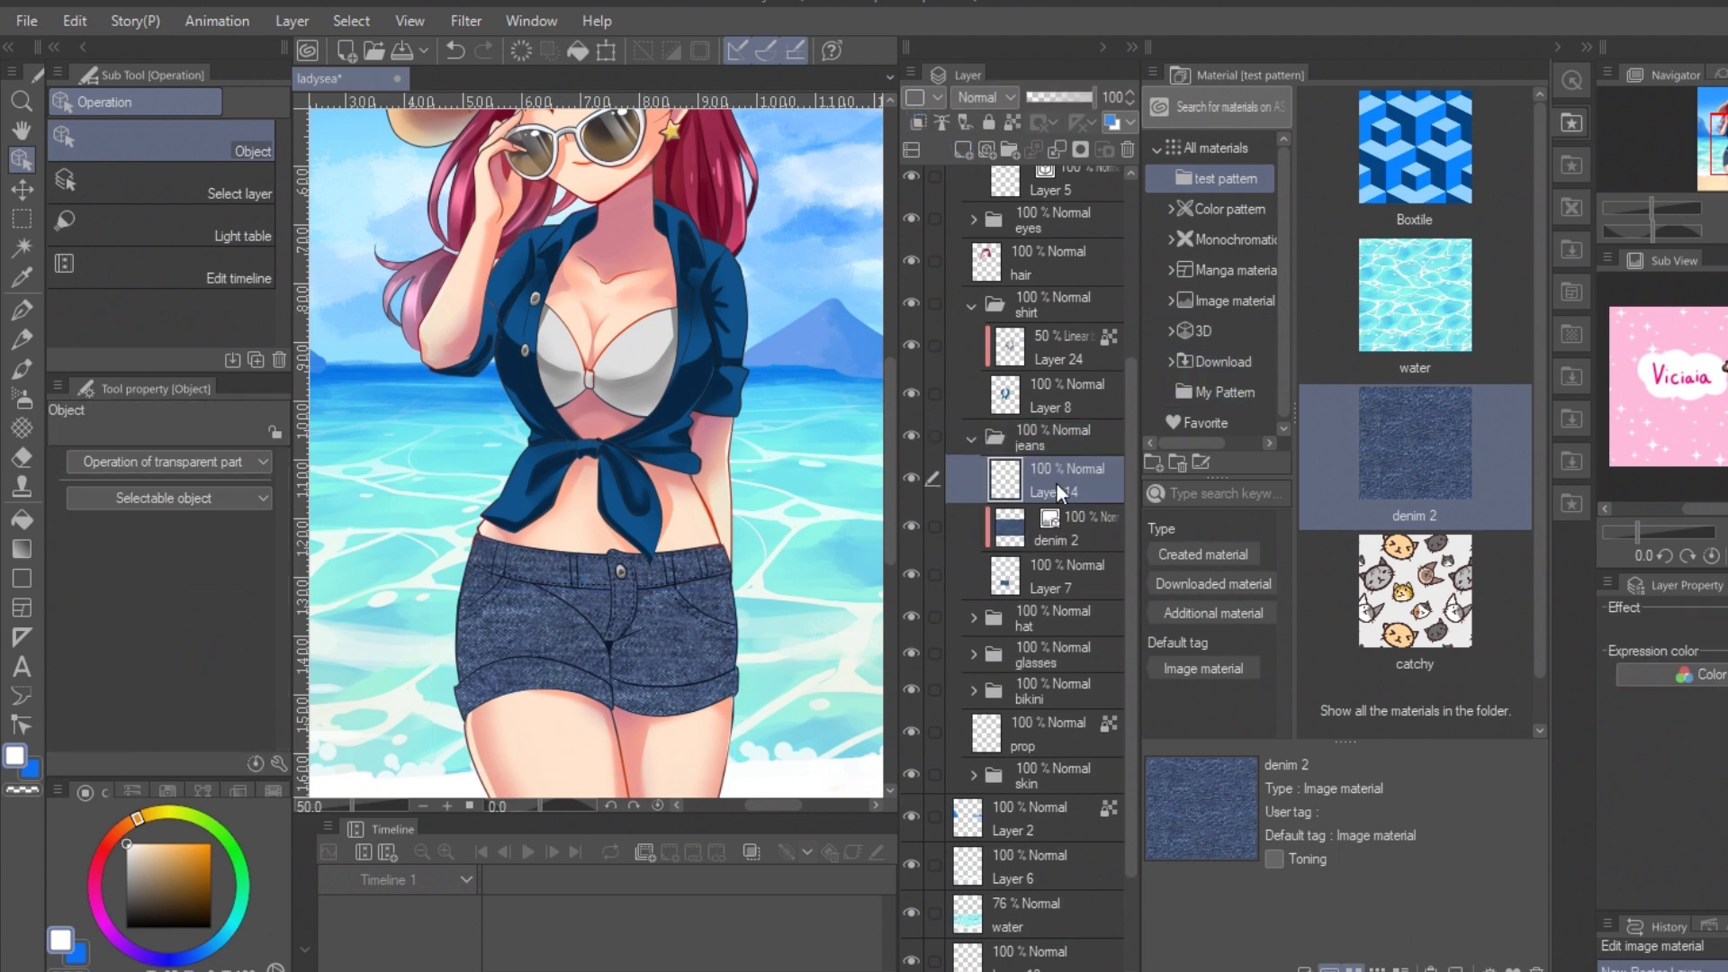
{"action": "left_click", "coordinate": [917, 122]}
{"action": "left_click", "coordinate": [981, 96]}
{"action": "left_click", "coordinate": [990, 186]}
Step: Shade the sides and middle of the shorts in blue with the Soft airbrush and set the layer's opacity to 72%
{"action": "left_click", "coordinate": [22, 397]}
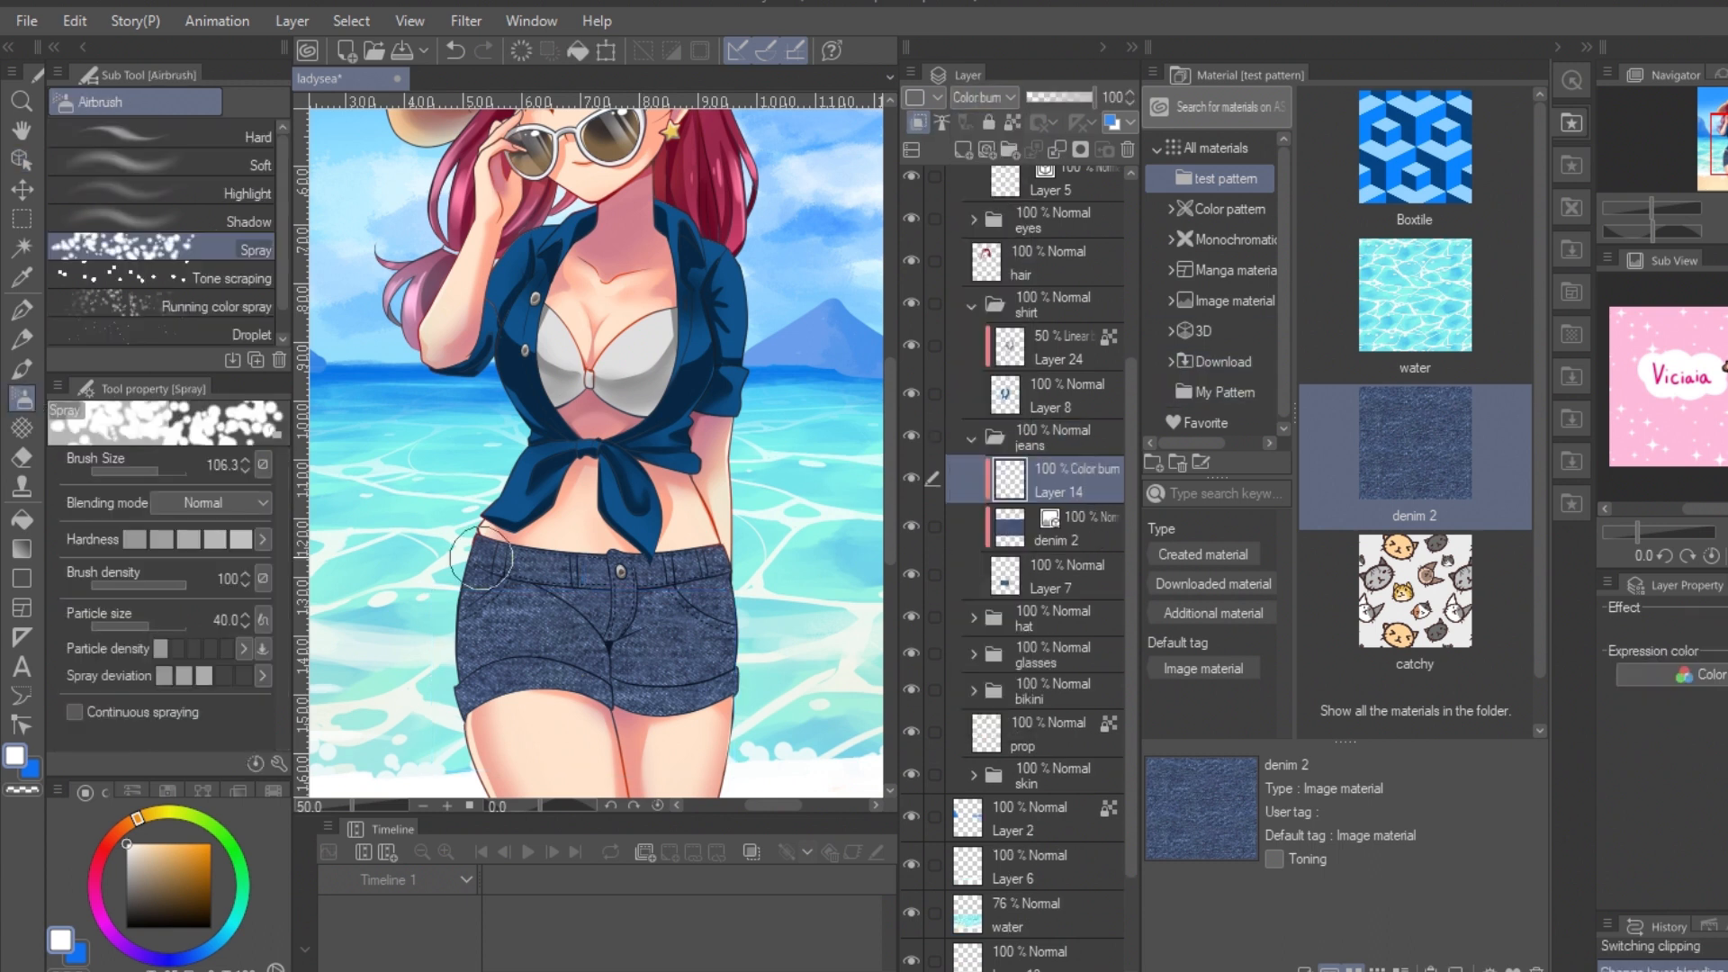
{"action": "left_click", "coordinate": [140, 887]}
{"action": "key", "text": "["}
{"action": "left_click_drag", "start_coordinate": [484, 551], "coordinate": [468, 704]}
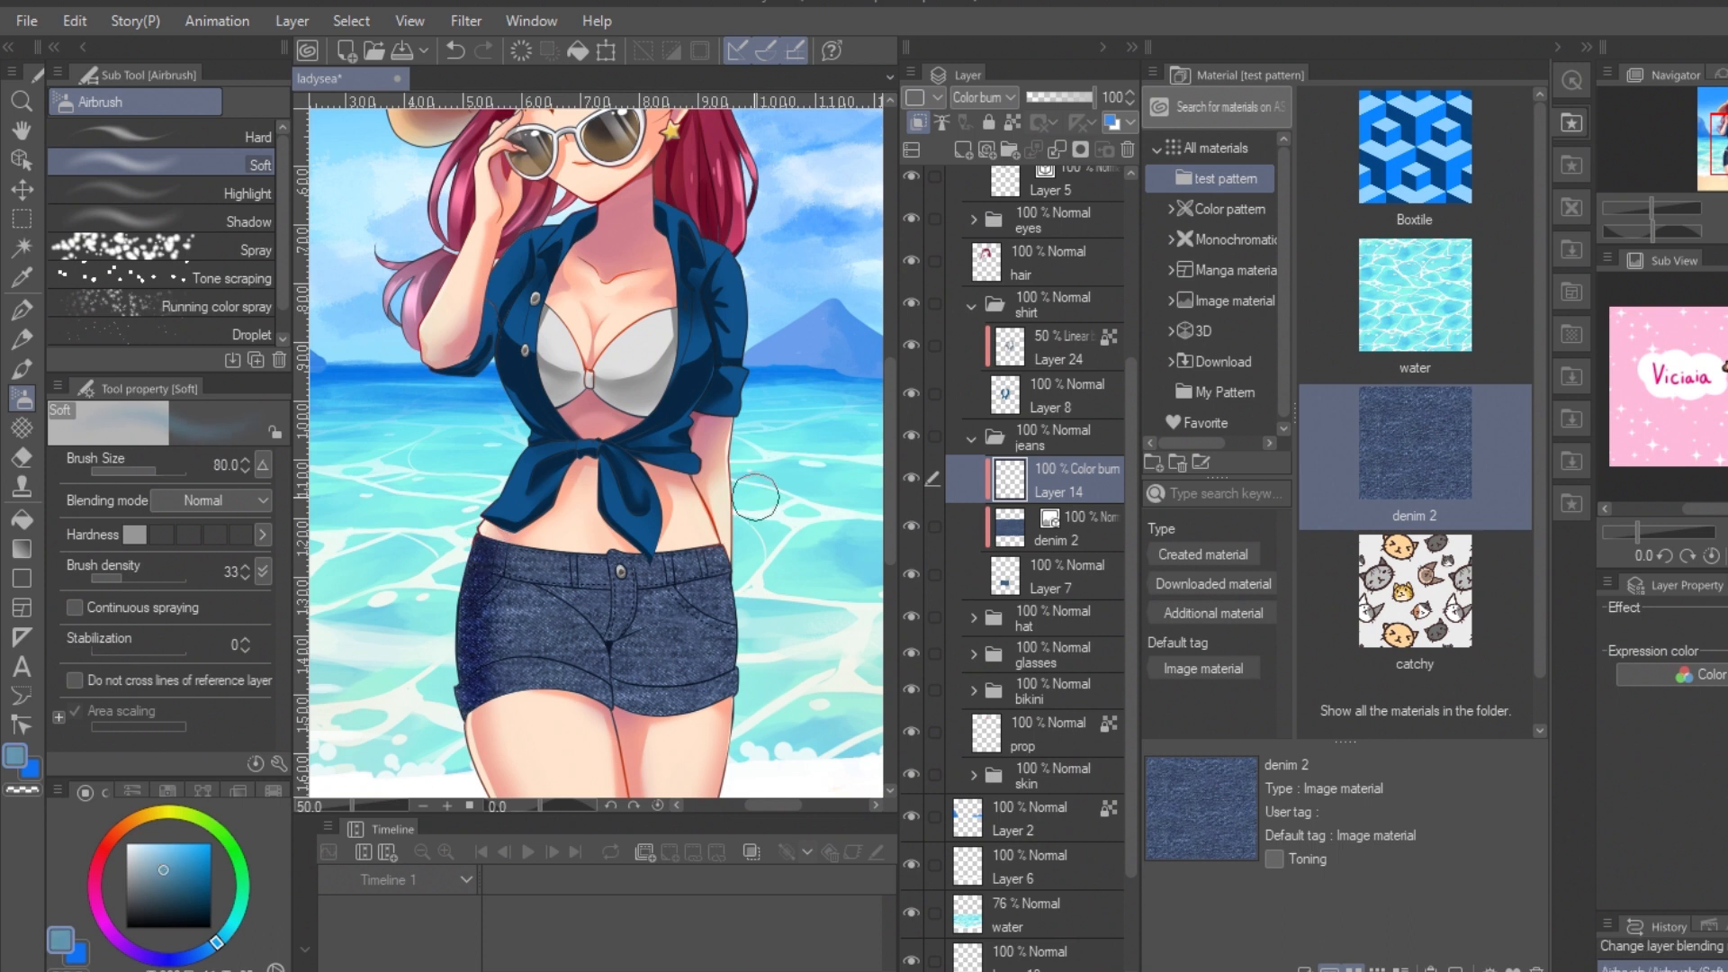
{"action": "key", "text": "ctrl+z"}
{"action": "left_click_drag", "start_coordinate": [494, 554], "coordinate": [470, 697]}
{"action": "left_click_drag", "start_coordinate": [711, 531], "coordinate": [693, 747]}
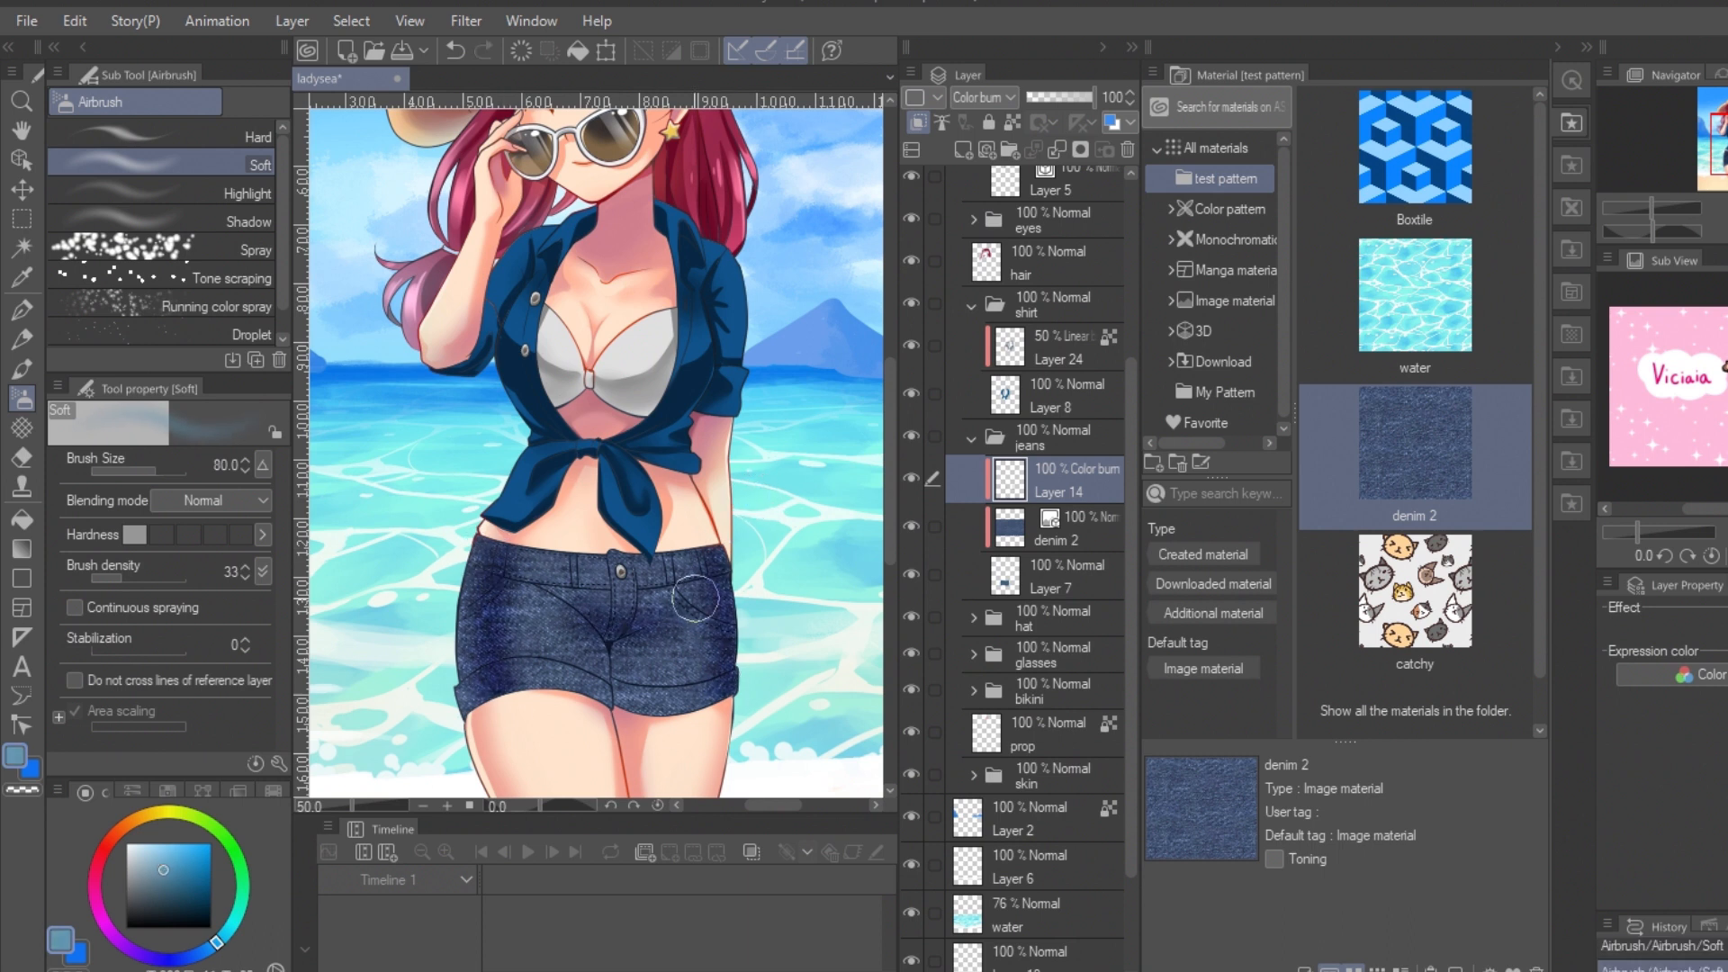
{"action": "left_click_drag", "start_coordinate": [576, 612], "coordinate": [621, 675]}
{"action": "left_click", "coordinate": [1076, 98]}
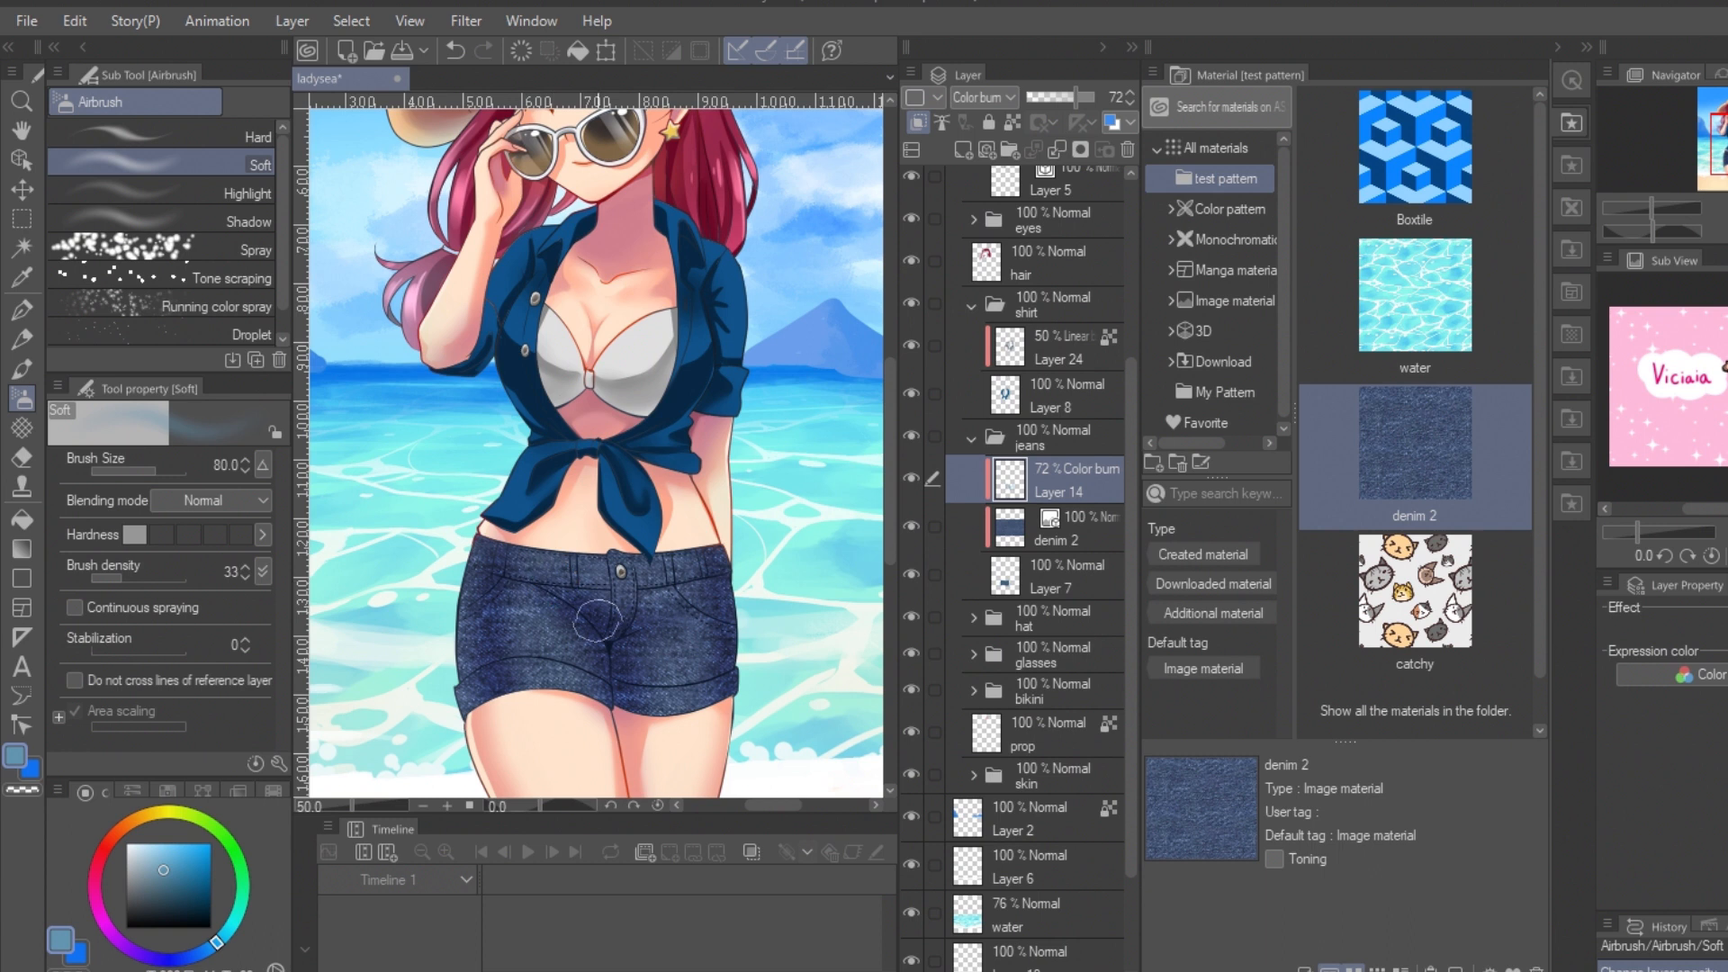
Step: Add a clipped raster layer above the Color burn layer and set its blending mode to Add (Glow)
{"action": "left_click", "coordinate": [963, 149]}
{"action": "left_click", "coordinate": [963, 150]}
{"action": "left_click", "coordinate": [1010, 97]}
{"action": "left_click", "coordinate": [982, 370]}
{"action": "left_click_drag", "start_coordinate": [1060, 484], "coordinate": [1060, 536]}
{"action": "left_click", "coordinate": [1062, 484]}
{"action": "left_click", "coordinate": [1126, 149]}
{"action": "left_click", "coordinate": [918, 122]}
Step: Paint a highlight along the upper edge of the shorts' waistband with the Transparent watercolor brush
{"action": "left_click", "coordinate": [22, 369]}
{"action": "key", "text": "ctrl+plus"}
{"action": "key", "text": "ctrl+plus"}
{"action": "key", "text": "ctrl+plus"}
{"action": "key", "text": "ctrl+minus"}
{"action": "mouse_move", "coordinate": [386, 649]}
{"action": "left_mouse_down"}
{"action": "mouse_move", "coordinate": [473, 382]}
{"action": "mouse_move", "coordinate": [416, 506]}
{"action": "mouse_move", "coordinate": [414, 645]}
{"action": "left_mouse_up"}
{"action": "key", "text": "bracketleft"}
{"action": "key", "text": "bracketleft"}
{"action": "key", "text": "bracketleft"}
{"action": "key", "text": "bracketleft"}
{"action": "key", "text": "bracketleft"}
{"action": "key", "text": "ctrl+z"}
{"action": "mouse_move", "coordinate": [445, 361]}
{"action": "left_mouse_down"}
{"action": "mouse_move", "coordinate": [413, 716]}
{"action": "mouse_move", "coordinate": [396, 668]}
{"action": "mouse_move", "coordinate": [609, 533]}
{"action": "mouse_move", "coordinate": [451, 342]}
{"action": "mouse_move", "coordinate": [675, 388]}
{"action": "left_mouse_up"}
Step: Reduce the brush size to 8 and highlight the belt loops, fly and remaining seams of the shorts
{"action": "key", "text": "bracketleft"}
{"action": "key", "text": "bracketleft"}
{"action": "key", "text": "bracketleft"}
{"action": "left_click_drag", "start_coordinate": [423, 500], "coordinate": [497, 439]}
{"action": "left_click_drag", "start_coordinate": [488, 367], "coordinate": [489, 421]}
{"action": "left_click_drag", "start_coordinate": [639, 394], "coordinate": [640, 448]}
{"action": "left_click_drag", "start_coordinate": [724, 389], "coordinate": [743, 386]}
{"action": "left_click_drag", "start_coordinate": [810, 534], "coordinate": [633, 555]}
{"action": "left_click_drag", "start_coordinate": [572, 418], "coordinate": [701, 403]}
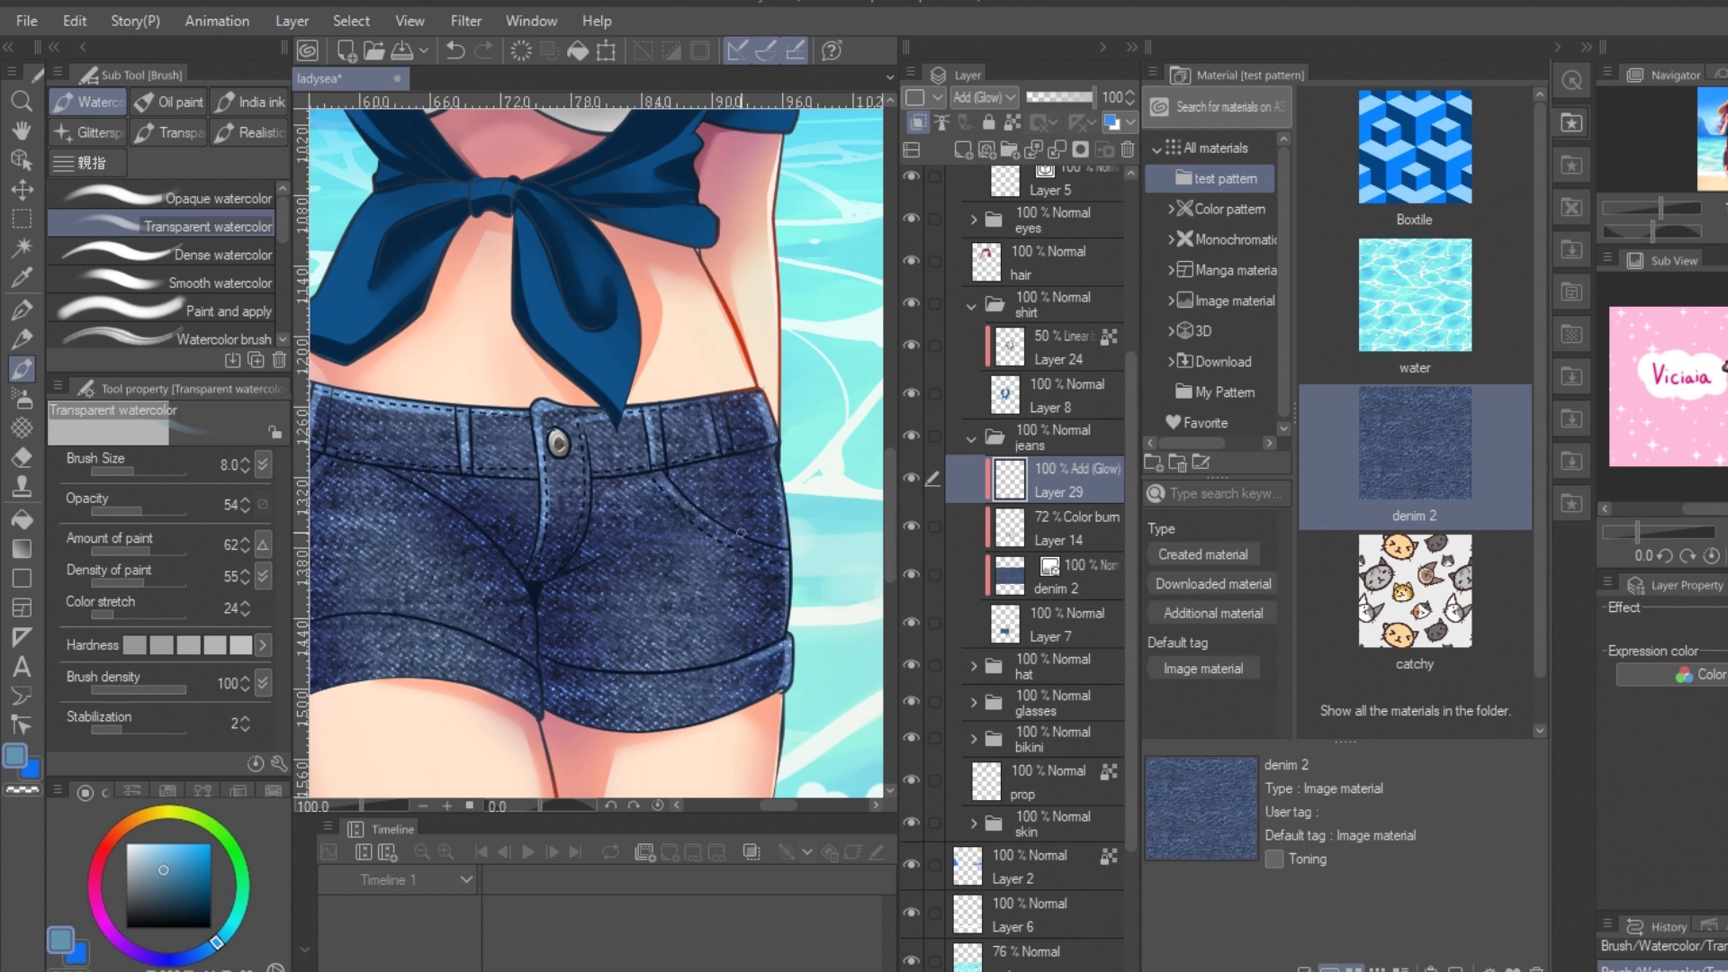
Step: Brighten the thighs of the shorts with the Soft airbrush and add darker Transparent watercolor strokes on the Color burn layer
{"action": "key", "text": "ctrl+minus"}
{"action": "key", "text": "ctrl+minus"}
{"action": "left_click", "coordinate": [22, 399]}
{"action": "key", "text": "ctrl+z"}
{"action": "left_click_drag", "start_coordinate": [497, 461], "coordinate": [493, 545]}
{"action": "left_click_drag", "start_coordinate": [639, 518], "coordinate": [637, 569]}
{"action": "left_click_drag", "start_coordinate": [1724, 154], "coordinate": [1721, 145]}
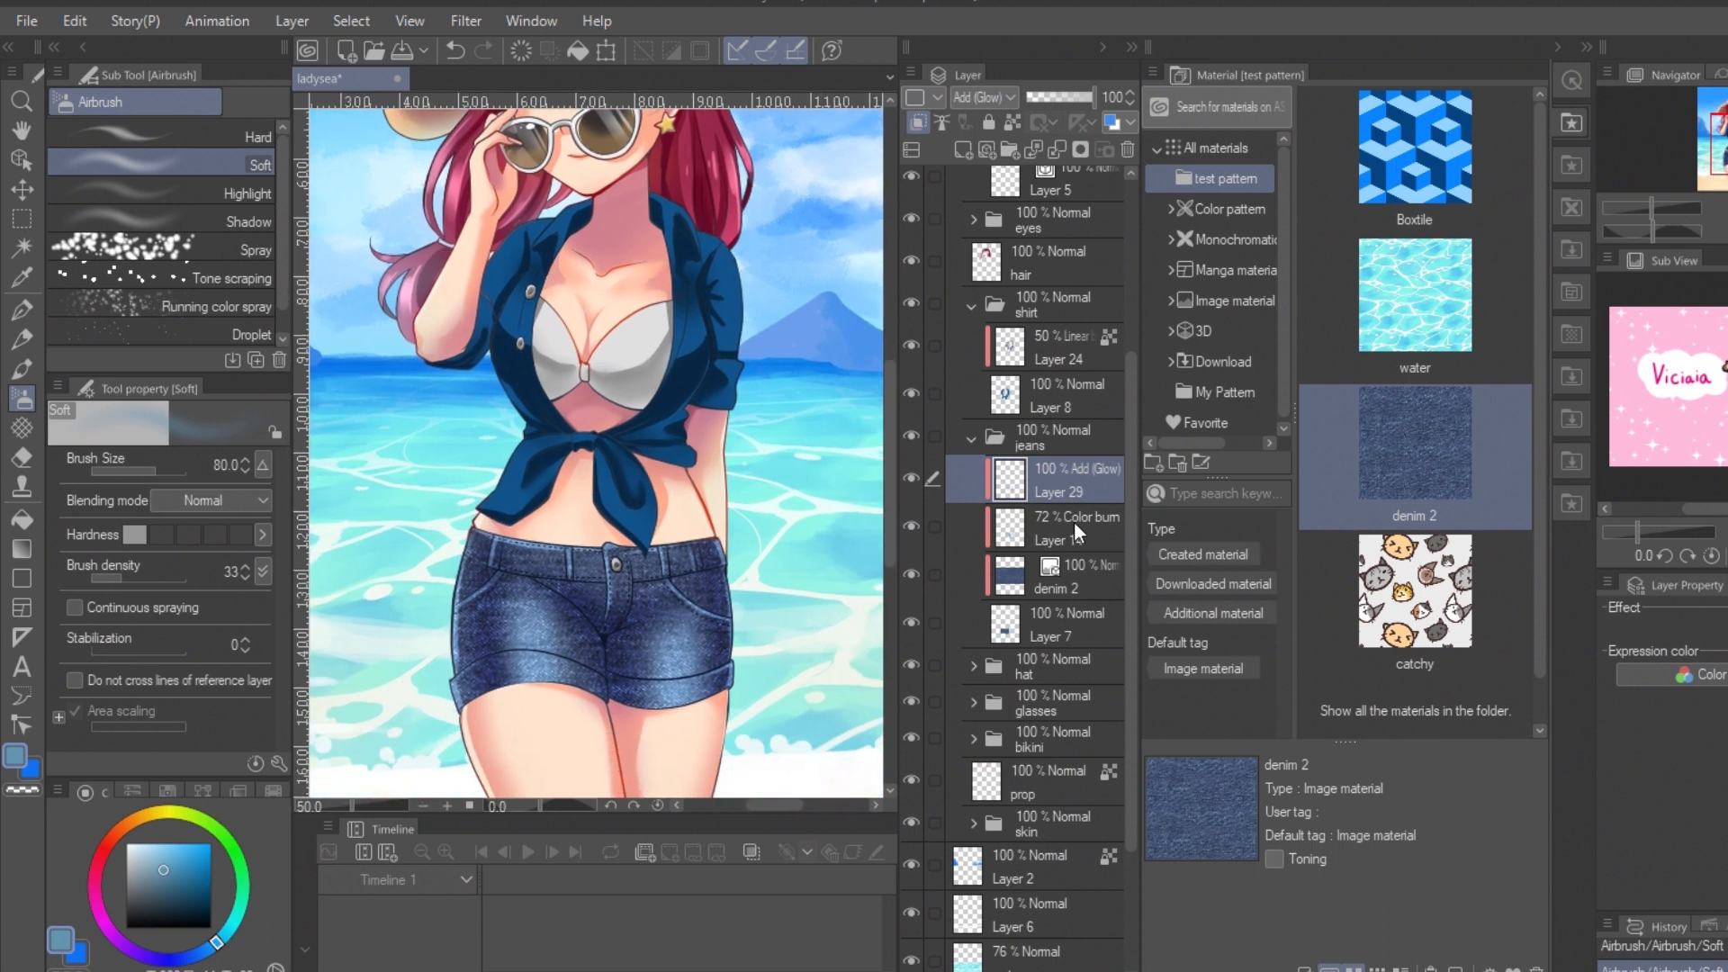
{"action": "left_click", "coordinate": [1076, 525]}
{"action": "left_click", "coordinate": [31, 364]}
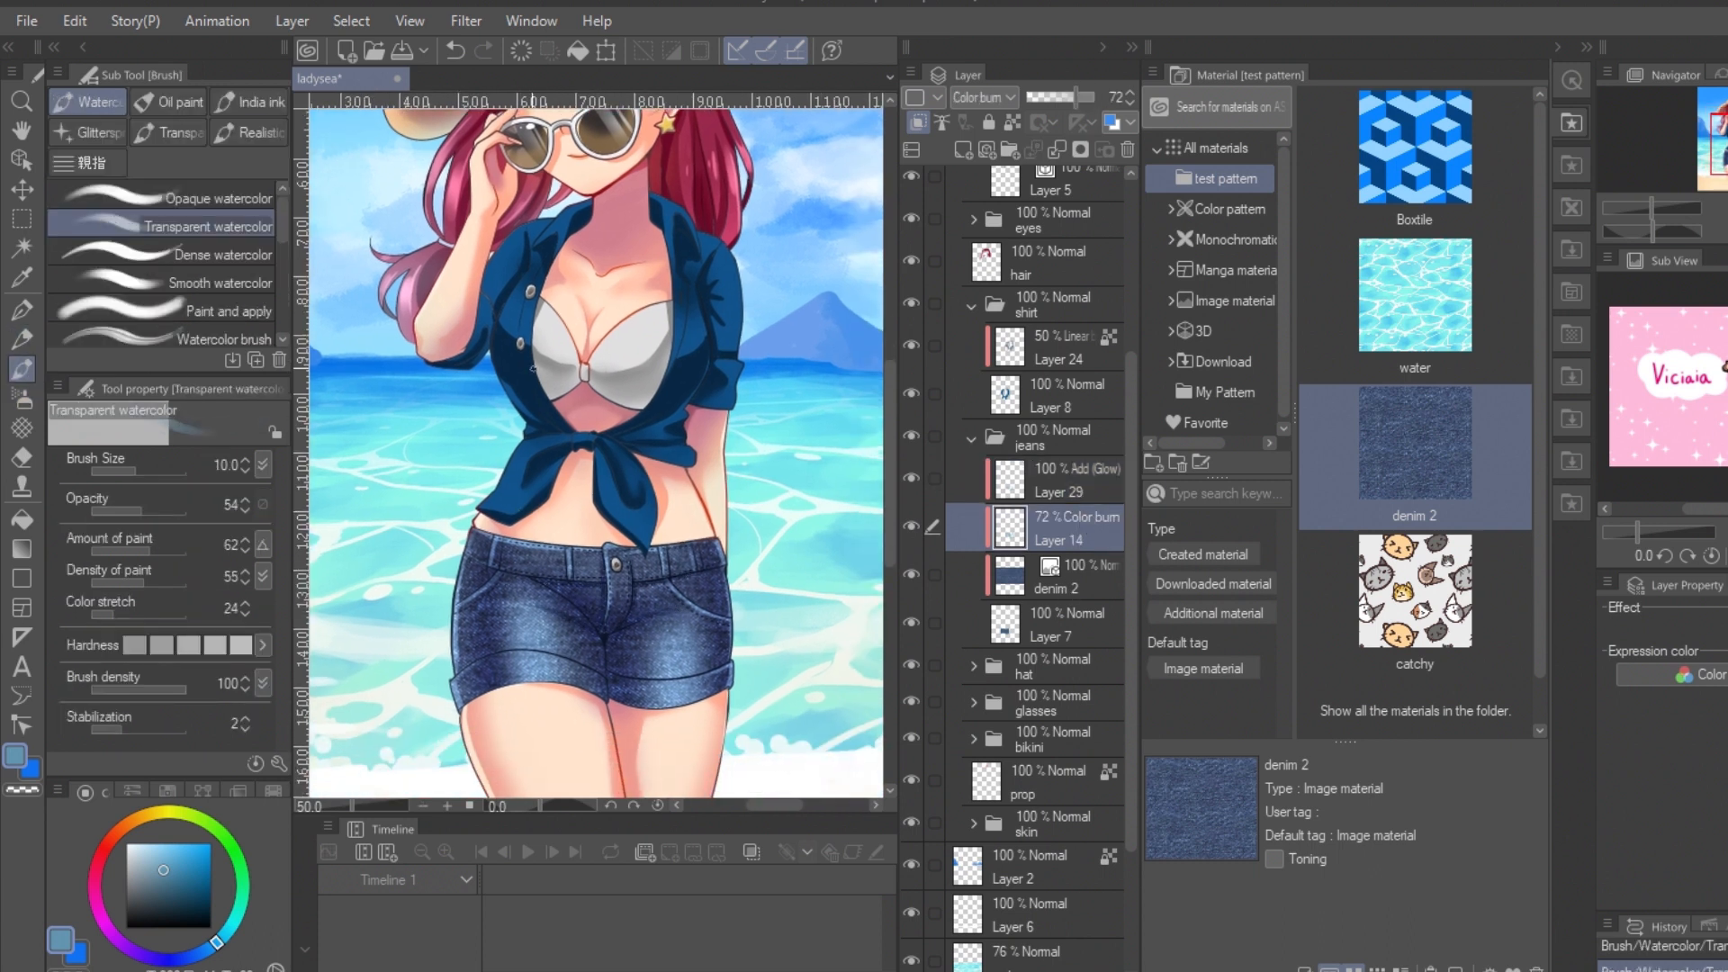
Step: Place the catchy pattern above Layer 8, clipped to the shirt, scaled to 15% and rotated -180°
{"action": "left_click_drag", "start_coordinate": [1725, 148], "coordinate": [1726, 141]}
{"action": "left_click", "coordinate": [1071, 394]}
{"action": "key", "text": "ctrl+plus"}
{"action": "left_click_drag", "start_coordinate": [1414, 589], "coordinate": [586, 433]}
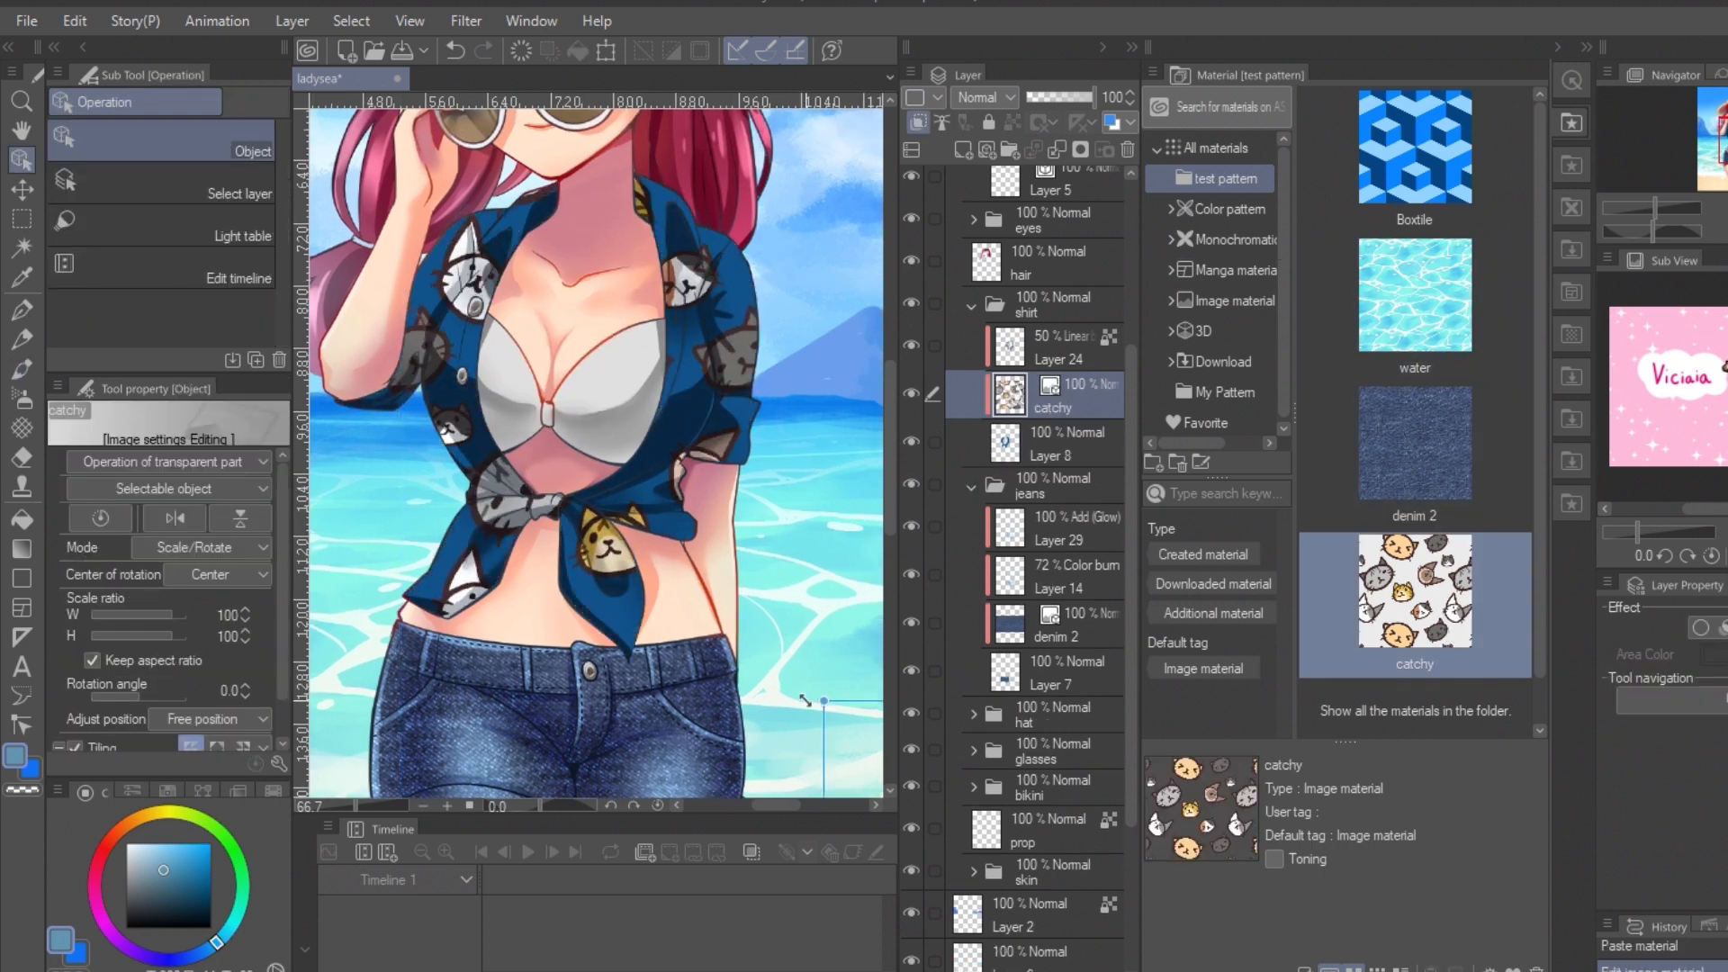
{"action": "left_click_drag", "start_coordinate": [651, 282], "coordinate": [651, 683]}
{"action": "left_click_drag", "start_coordinate": [486, 318], "coordinate": [718, 540]}
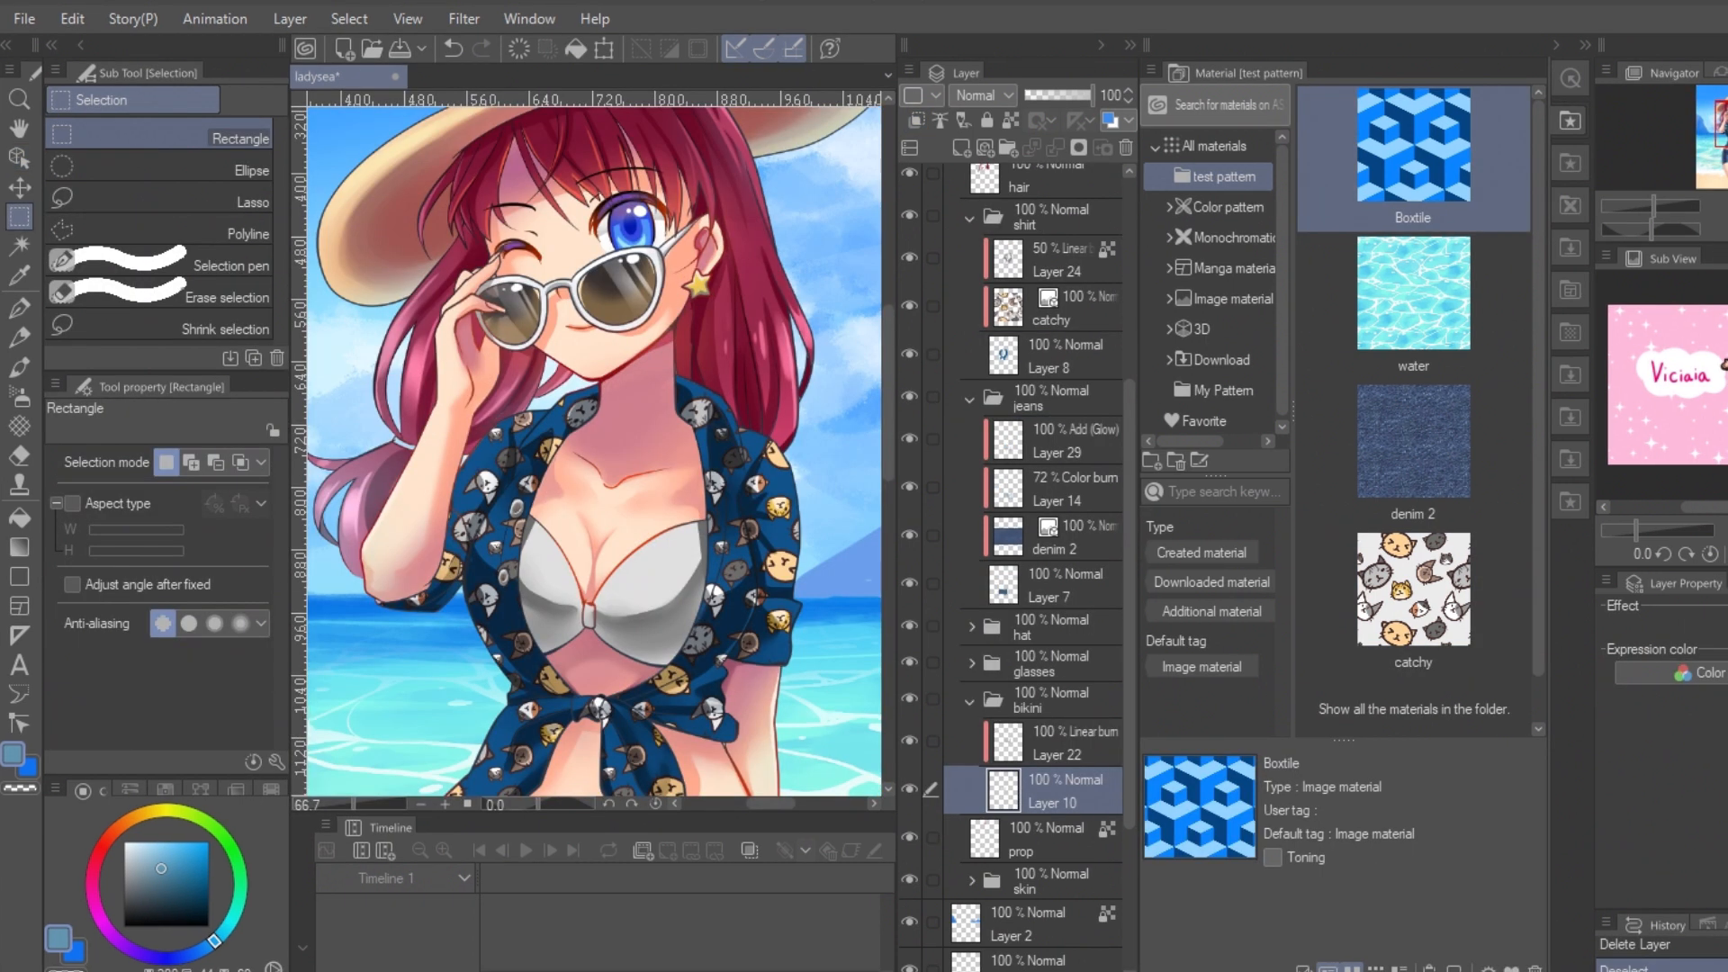
Step: Place the Boxtile pattern on the bikini, clipped above Layer 10, and scale it to 18%
{"action": "left_click_drag", "start_coordinate": [1413, 148], "coordinate": [774, 522]}
{"action": "left_click_drag", "start_coordinate": [722, 722], "coordinate": [757, 780]}
{"action": "left_click_drag", "start_coordinate": [757, 780], "coordinate": [671, 576]}
{"action": "left_click", "coordinate": [1072, 754]}
{"action": "left_click", "coordinate": [1069, 797]}
Step: Rasterize the Boxtile layer and make a rectangular selection around the bikini
{"action": "right_click", "coordinate": [1068, 791]}
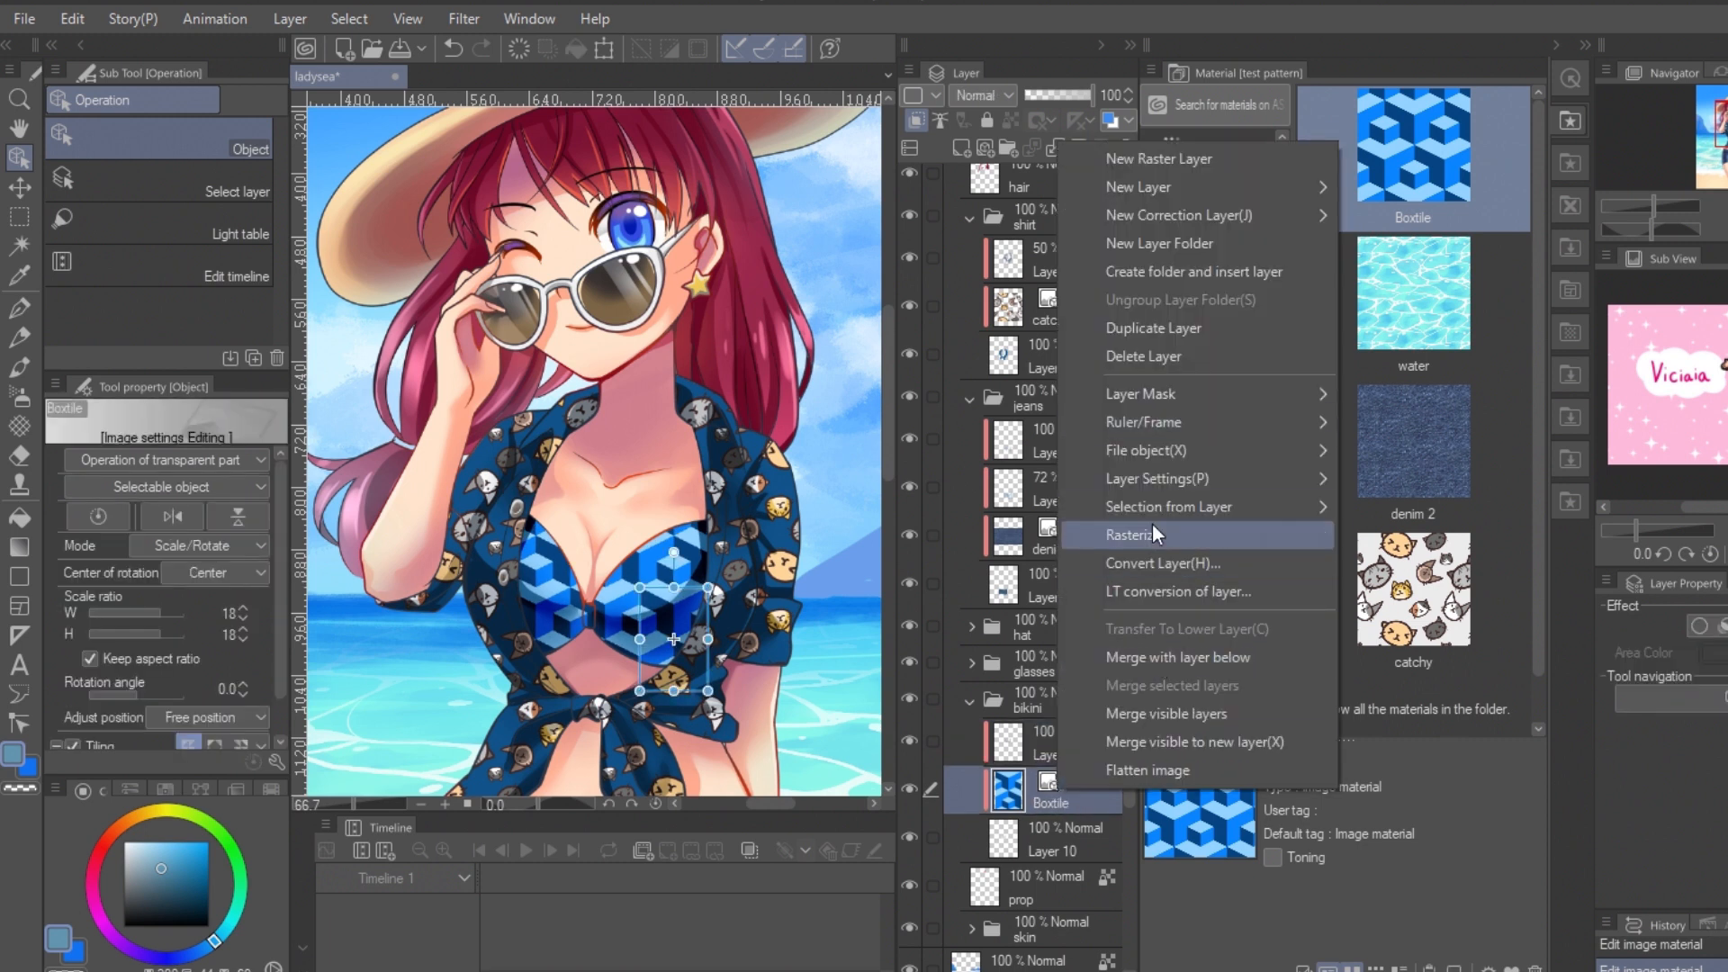
{"action": "left_click", "coordinate": [1152, 522]}
{"action": "key", "text": "m"}
{"action": "left_click_drag", "start_coordinate": [427, 437], "coordinate": [806, 736]}
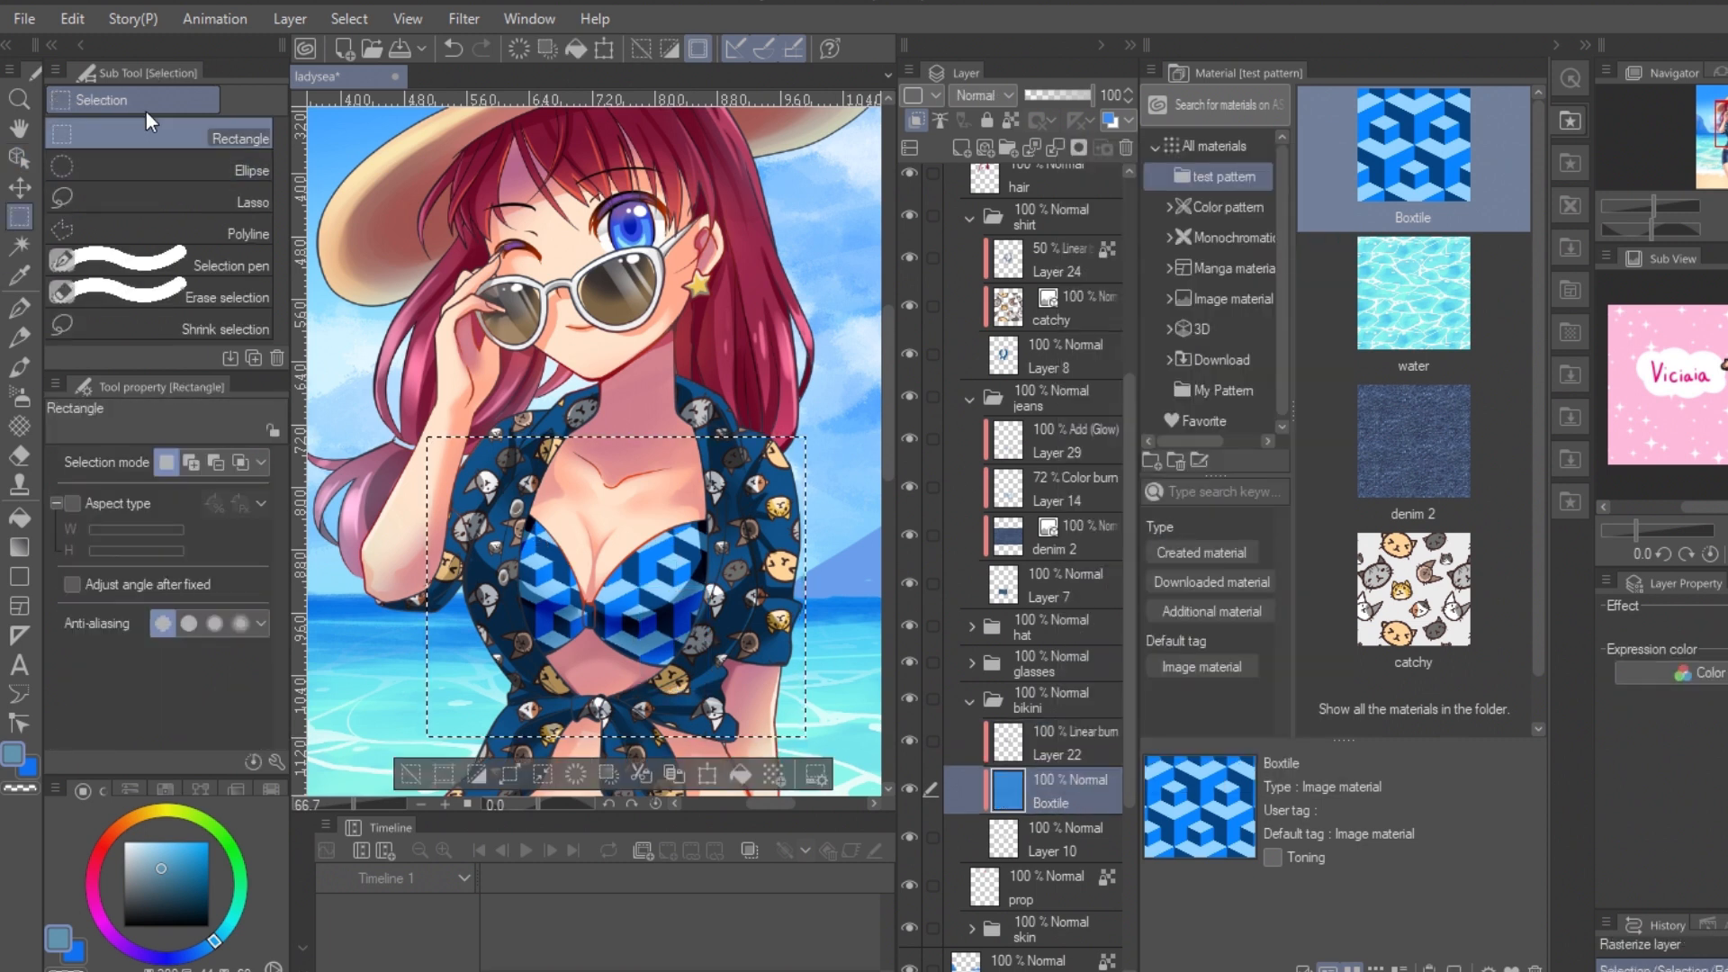
Step: Start a mesh transformation on the selected Boxtile pattern and warp the upper mesh rows to follow the bikini's curves
{"action": "left_click", "coordinate": [72, 20]}
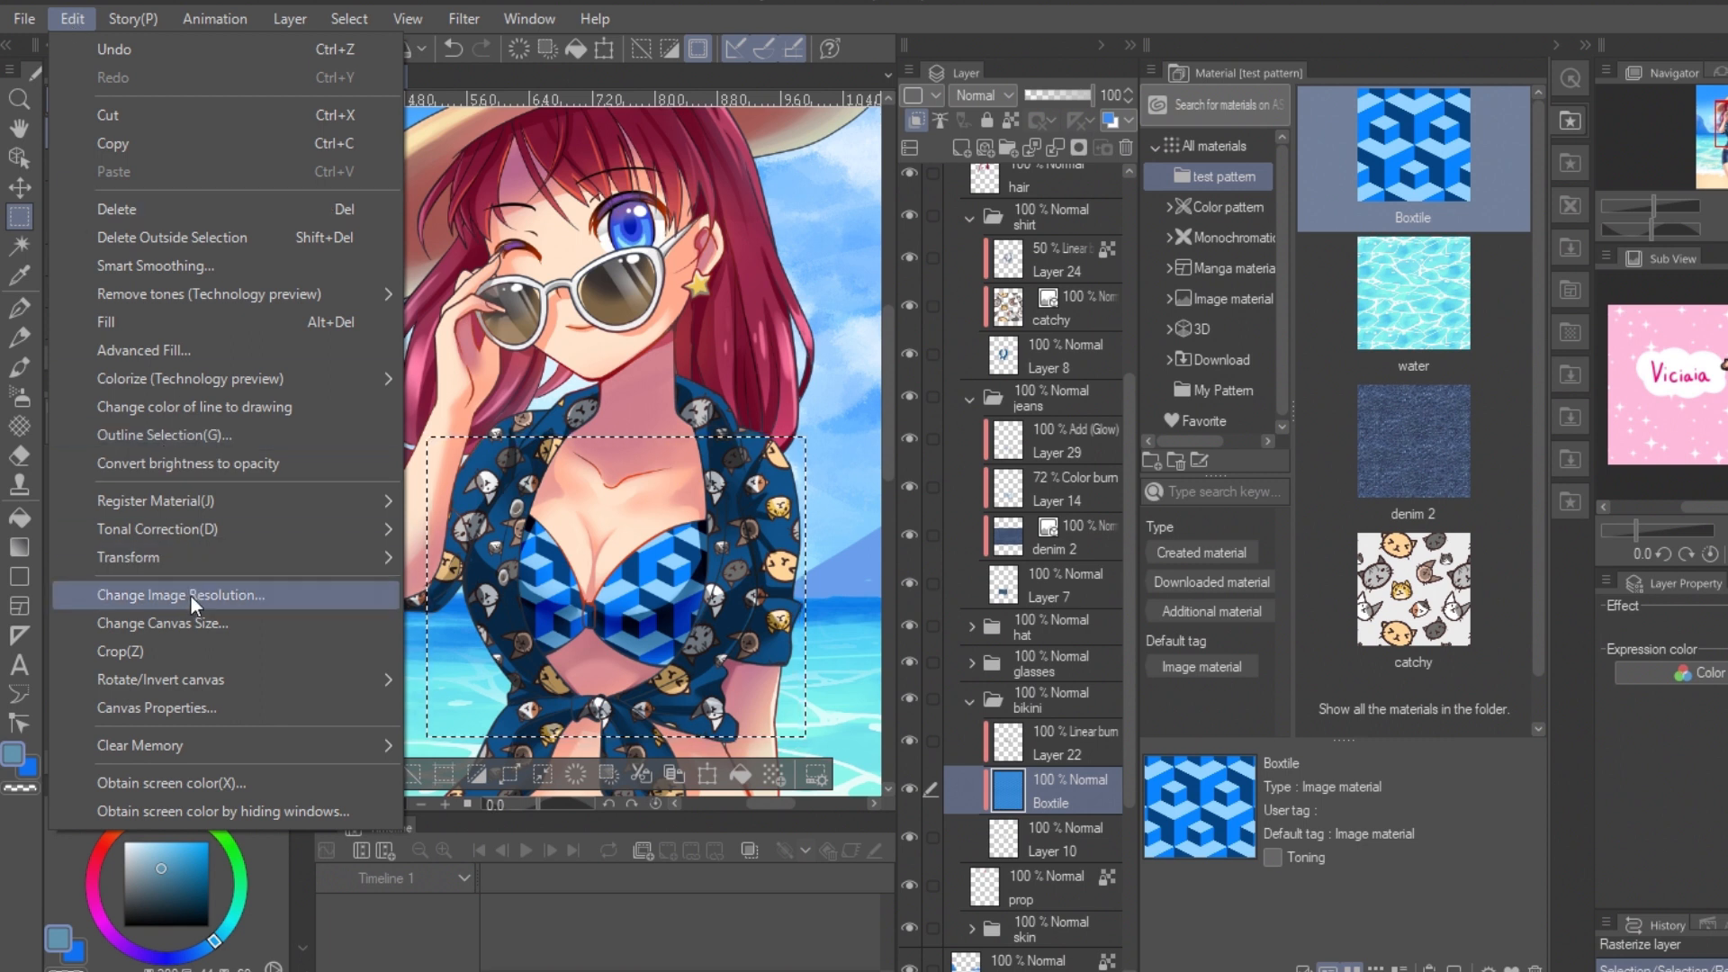
{"action": "mouse_move", "coordinate": [203, 553]}
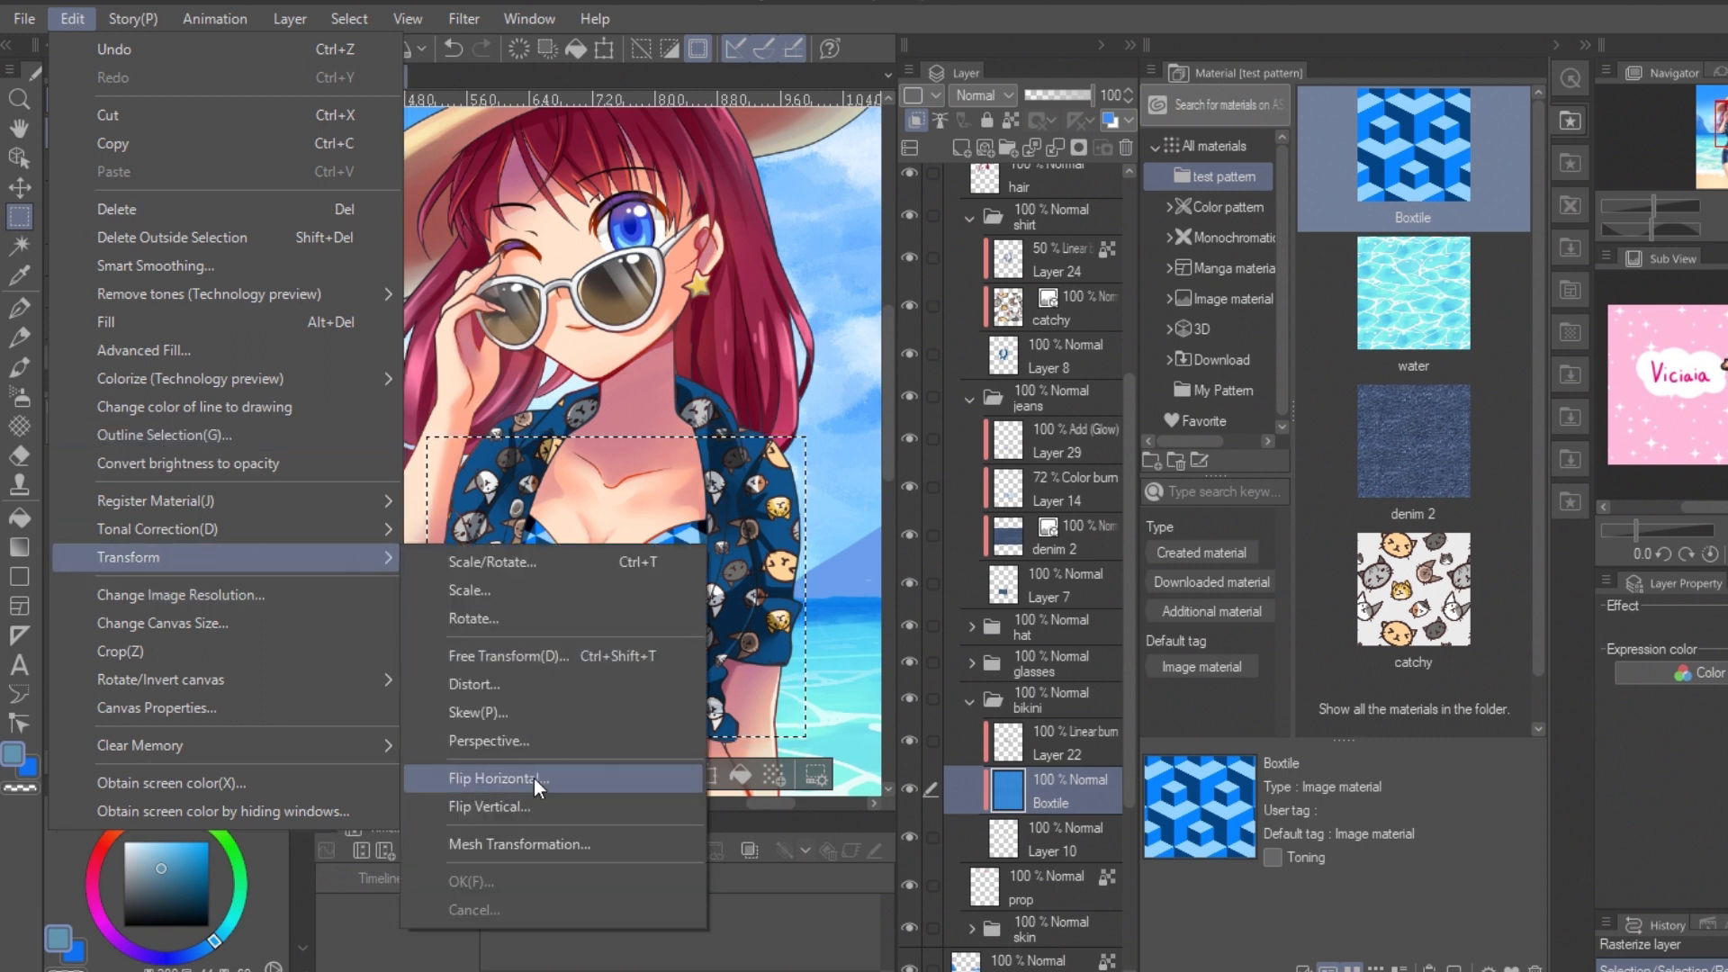
{"action": "left_click", "coordinate": [537, 843]}
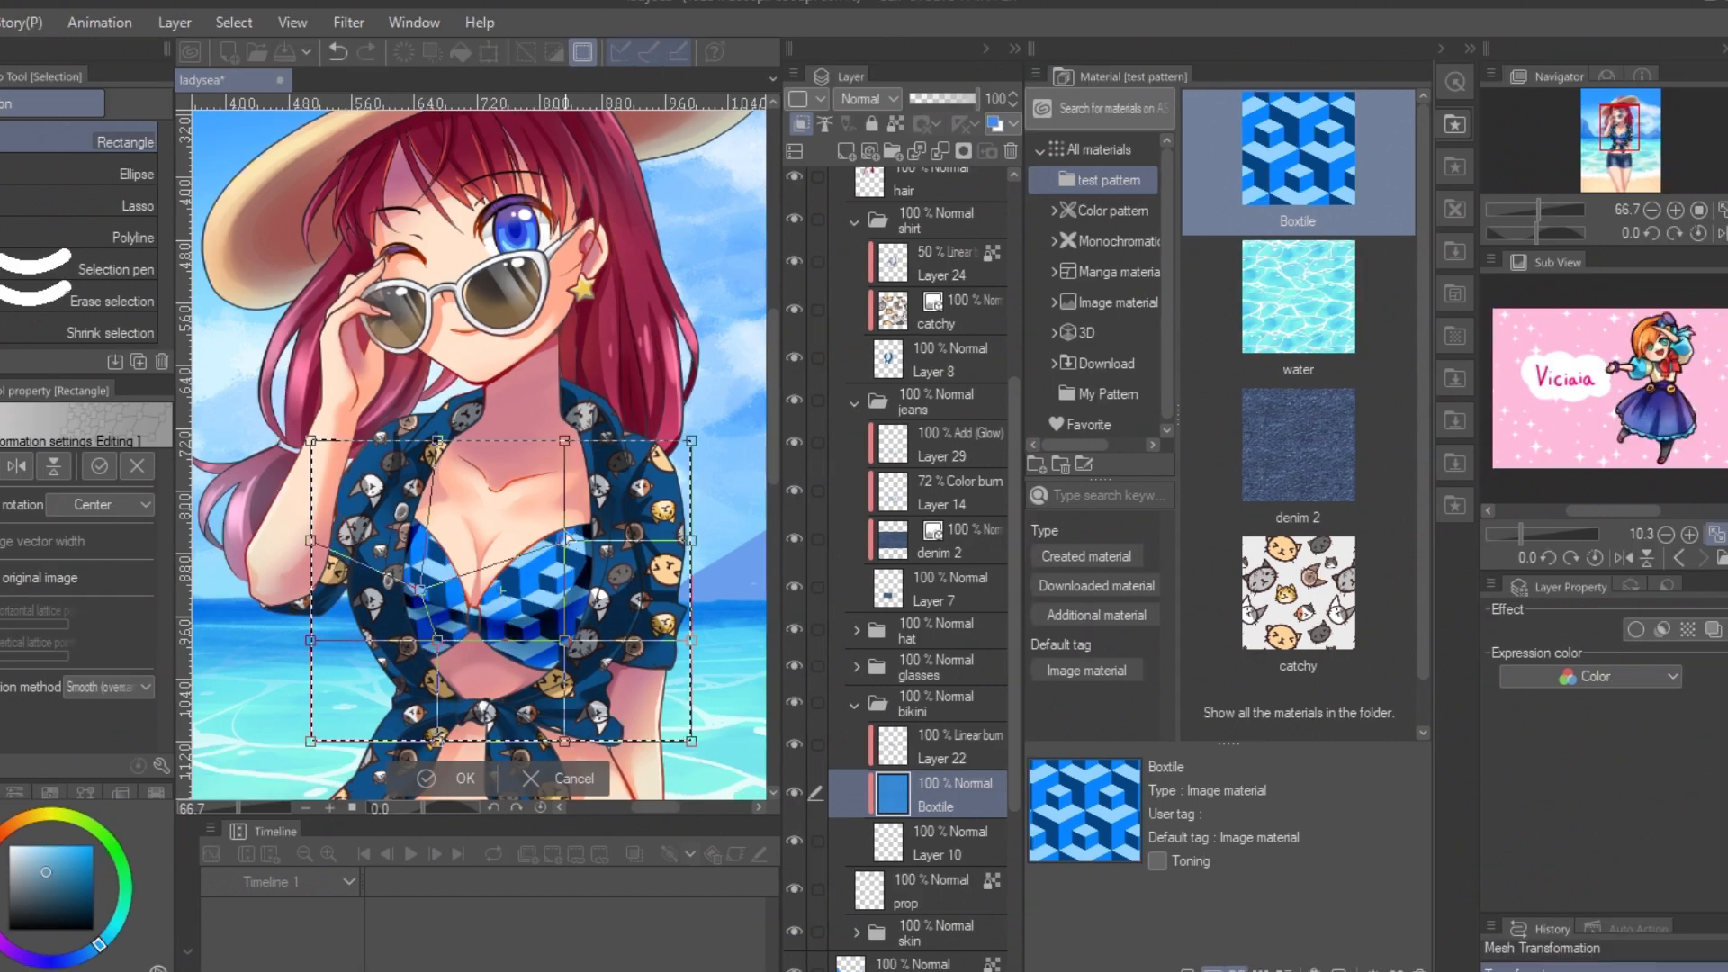
{"action": "left_click_drag", "start_coordinate": [566, 541], "coordinate": [573, 592]}
{"action": "left_click_drag", "start_coordinate": [564, 441], "coordinate": [549, 528]}
{"action": "left_click_drag", "start_coordinate": [437, 441], "coordinate": [448, 523]}
{"action": "left_click_drag", "start_coordinate": [312, 441], "coordinate": [386, 492]}
{"action": "left_click_drag", "start_coordinate": [691, 441], "coordinate": [604, 483]}
{"action": "left_click_drag", "start_coordinate": [549, 527], "coordinate": [522, 537]}
{"action": "left_click_drag", "start_coordinate": [574, 592], "coordinate": [547, 589]}
{"action": "left_click_drag", "start_coordinate": [419, 590], "coordinate": [434, 587]}
{"action": "left_click_drag", "start_coordinate": [311, 541], "coordinate": [339, 570]}
{"action": "left_click_drag", "start_coordinate": [547, 588], "coordinate": [541, 589]}
{"action": "left_click_drag", "start_coordinate": [691, 541], "coordinate": [668, 546]}
Step: Pull the lower mesh rows into a rounded shape, fine-tune the points, apply the transformation and deselect
{"action": "left_click_drag", "start_coordinate": [438, 641], "coordinate": [422, 622]}
{"action": "left_click_drag", "start_coordinate": [564, 641], "coordinate": [542, 637]}
{"action": "left_click_drag", "start_coordinate": [692, 640], "coordinate": [625, 653]}
{"action": "left_click_drag", "start_coordinate": [692, 741], "coordinate": [591, 685]}
{"action": "left_click_drag", "start_coordinate": [565, 742], "coordinate": [544, 691]}
{"action": "left_click_drag", "start_coordinate": [437, 742], "coordinate": [433, 698]}
{"action": "left_click_drag", "start_coordinate": [310, 742], "coordinate": [379, 686]}
{"action": "left_click_drag", "start_coordinate": [310, 640], "coordinate": [442, 635]}
{"action": "left_click_drag", "start_coordinate": [542, 637], "coordinate": [535, 584]}
{"action": "left_click_drag", "start_coordinate": [448, 523], "coordinate": [446, 541]}
{"action": "left_click_drag", "start_coordinate": [521, 532], "coordinate": [531, 543]}
{"action": "left_click_drag", "start_coordinate": [434, 587], "coordinate": [443, 581]}
{"action": "left_click_drag", "start_coordinate": [668, 546], "coordinate": [637, 559]}
{"action": "left_click_drag", "start_coordinate": [515, 637], "coordinate": [523, 630]}
{"action": "left_click_drag", "start_coordinate": [545, 691], "coordinate": [543, 678]}
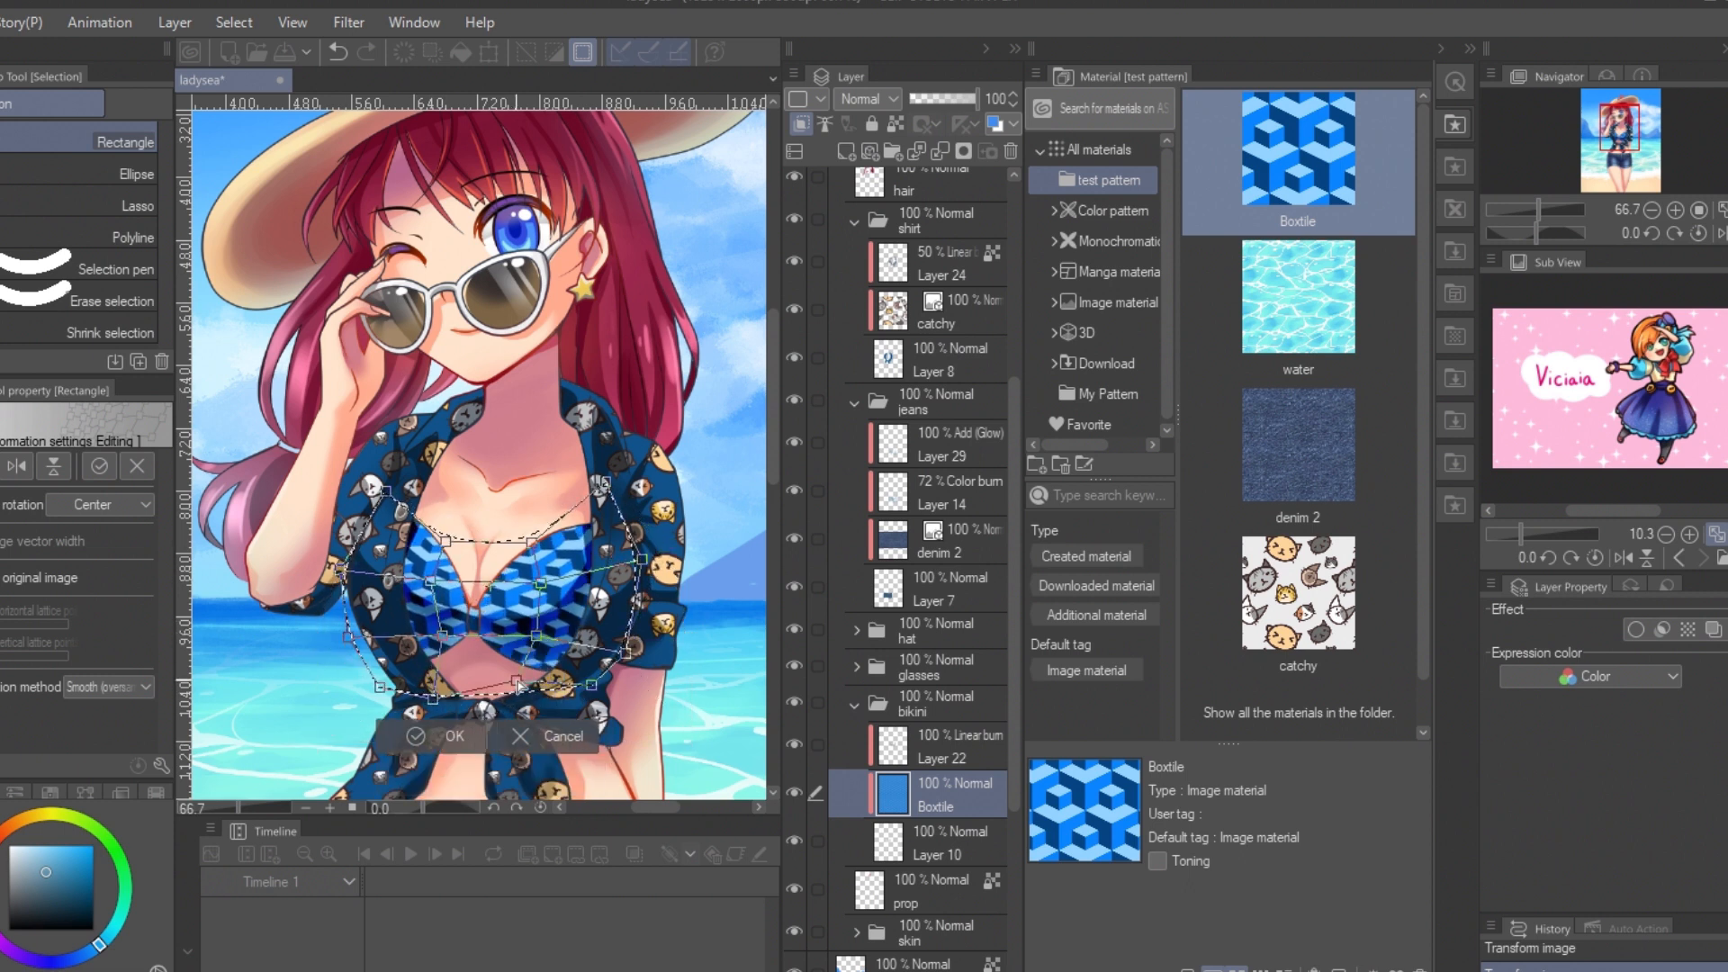
{"action": "left_click_drag", "start_coordinate": [433, 699], "coordinate": [436, 685]}
{"action": "left_click_drag", "start_coordinate": [340, 570], "coordinate": [346, 576]}
{"action": "left_click", "coordinate": [455, 725]}
{"action": "key", "text": "ctrl+d"}
Step: Recolor the Boxtile layer with the layer color effect, using pink as the main color and light peach as the sub color
{"action": "left_click", "coordinate": [995, 124]}
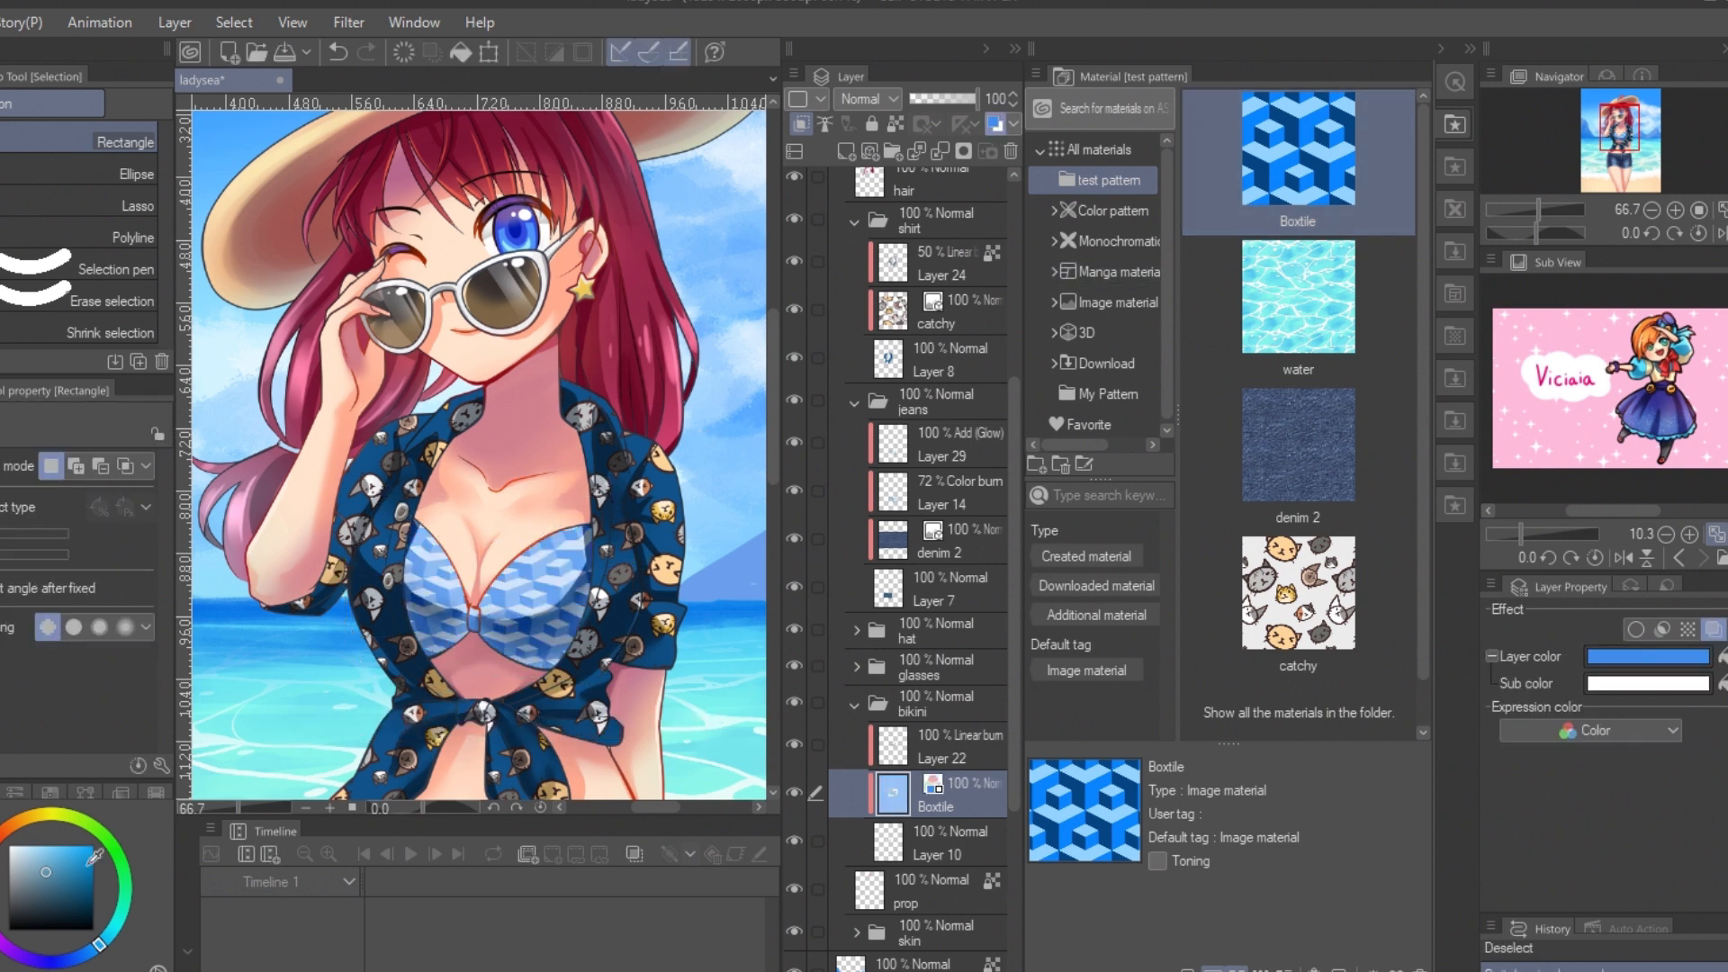
{"action": "left_click", "coordinate": [1, 891]}
{"action": "left_click", "coordinate": [80, 846]}
{"action": "left_click", "coordinate": [1723, 657]}
{"action": "left_click", "coordinate": [5, 831]}
{"action": "left_click", "coordinate": [1724, 684]}
{"action": "left_click", "coordinate": [39, 846]}
{"action": "left_click", "coordinate": [1724, 684]}
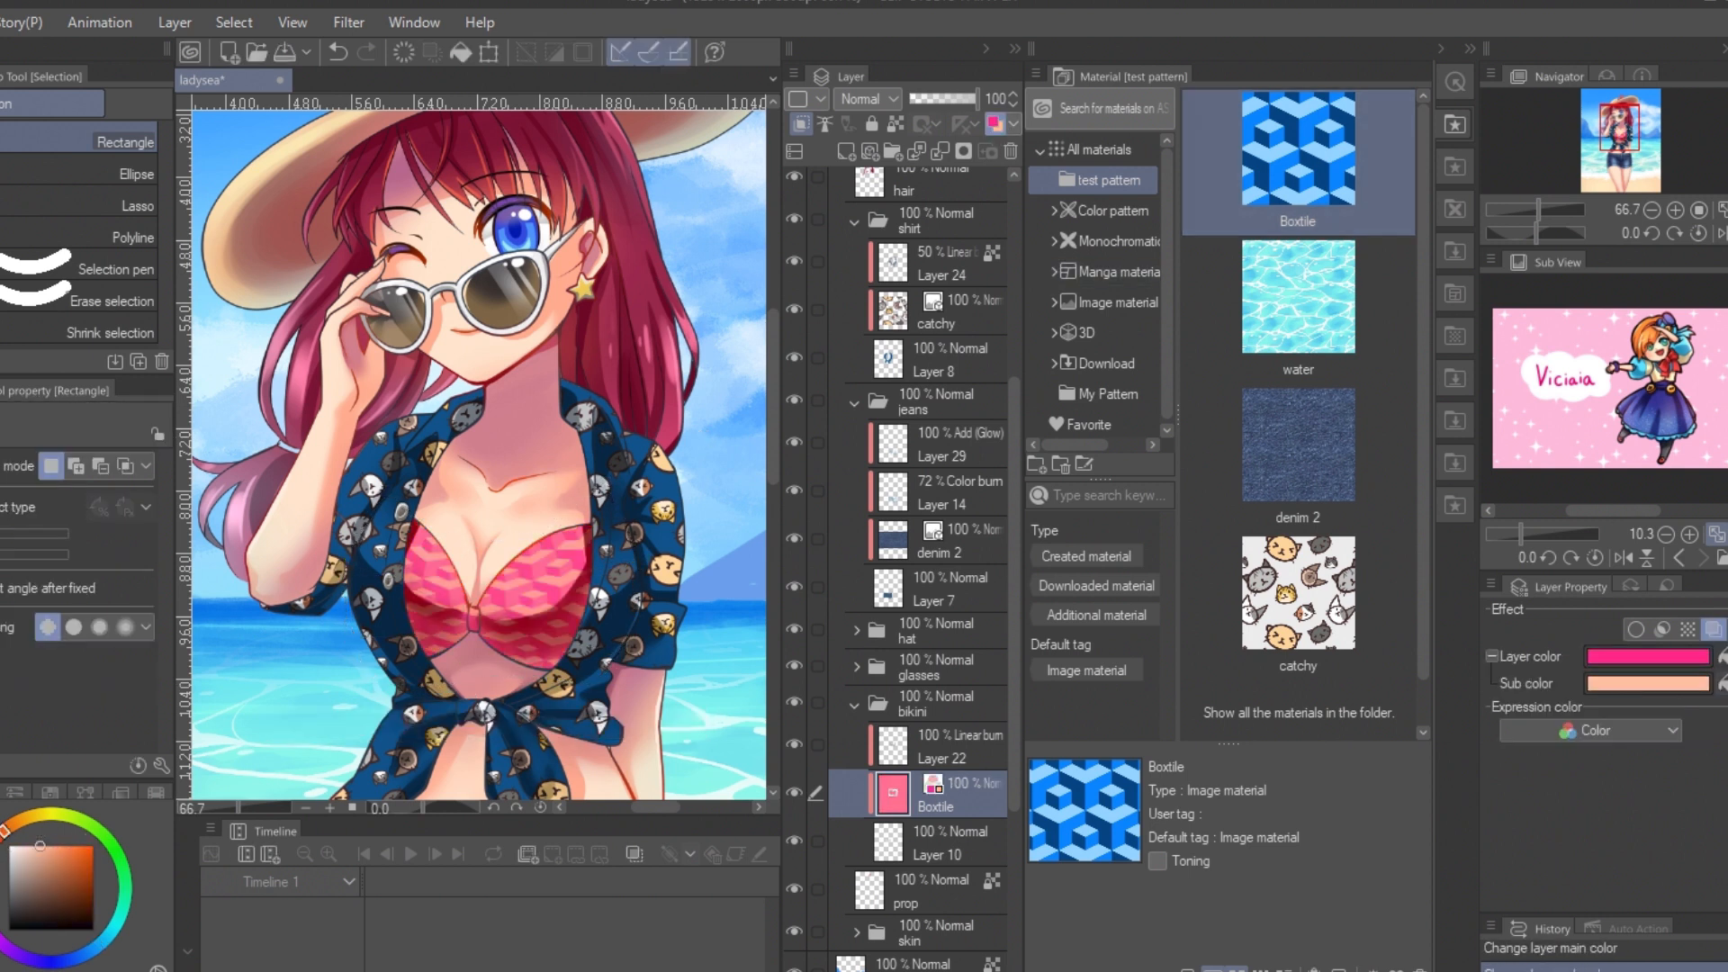
Step: Add a clipped raster layer above Layer 22 in the bikini folder and set its blending mode to Add (Glow)
{"action": "left_click", "coordinate": [934, 759]}
{"action": "key", "text": "ctrl+shift+n"}
{"action": "key", "text": "p"}
{"action": "left_click", "coordinate": [870, 99]}
{"action": "left_click", "coordinate": [878, 396]}
Step: Paint highlights on the bikini and lower the Add (Glow) layer's opacity to 38%
{"action": "key", "text": "j"}
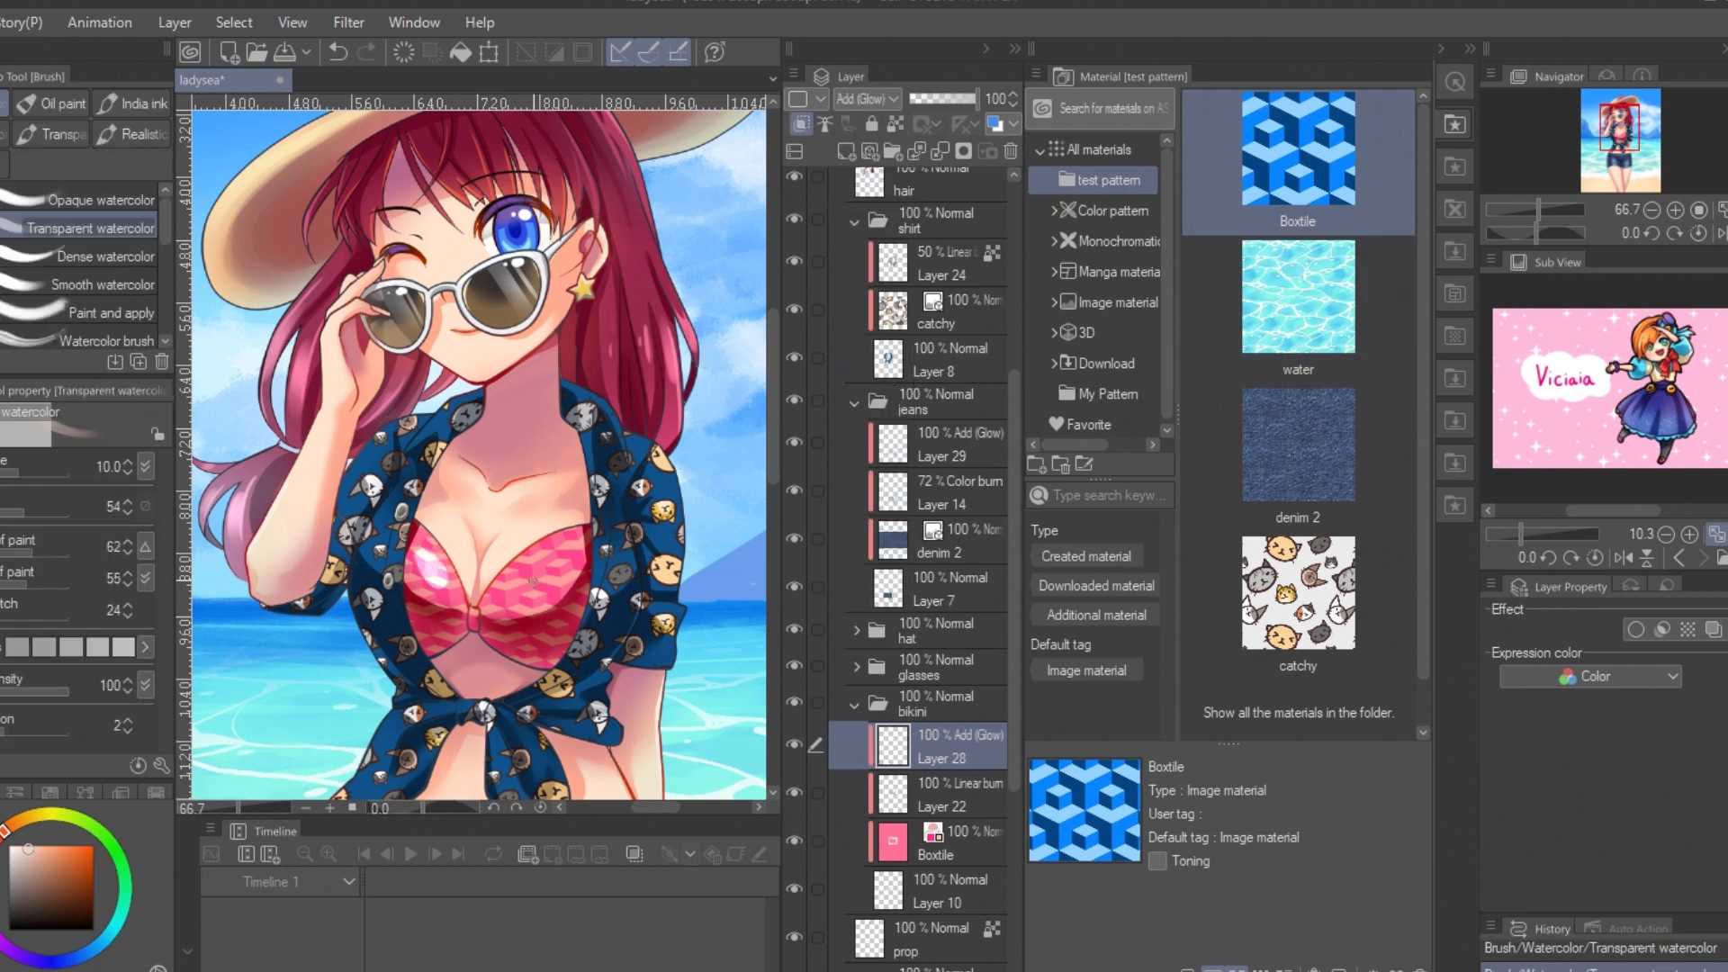
{"action": "left_click", "coordinate": [119, 184]}
{"action": "left_click_drag", "start_coordinate": [425, 553], "coordinate": [441, 645]}
{"action": "left_click", "coordinate": [954, 99]}
{"action": "key", "text": "p"}
{"action": "left_click", "coordinate": [34, 897]}
{"action": "left_click", "coordinate": [935, 99]}
{"action": "left_click_drag", "start_coordinate": [1620, 128], "coordinate": [1621, 144]}
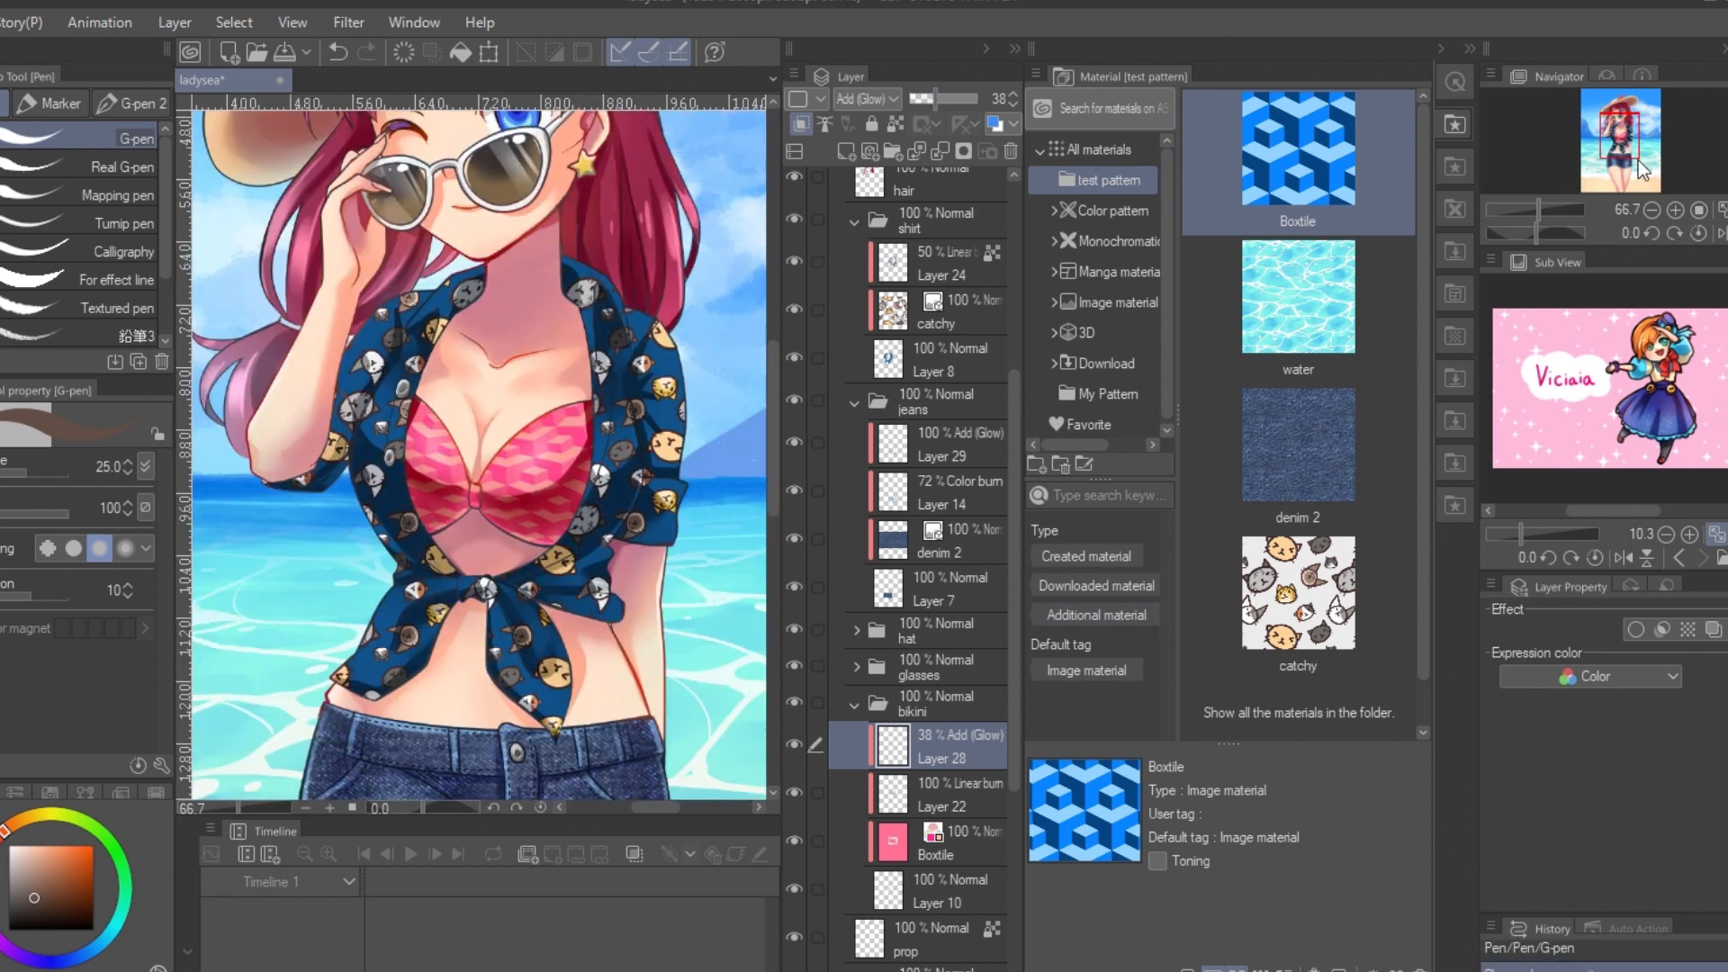
Step: Add another clipped raster layer above the bikini's Add (Glow) layer and brush blue onto it with the Soft airbrush
{"action": "double_click", "coordinate": [1652, 210]}
{"action": "key", "text": "ctrl+shift+n"}
{"action": "key", "text": "b"}
{"action": "left_click", "coordinate": [62, 961]}
{"action": "left_click", "coordinate": [84, 868]}
{"action": "left_click_drag", "start_coordinate": [524, 464], "coordinate": [540, 485]}
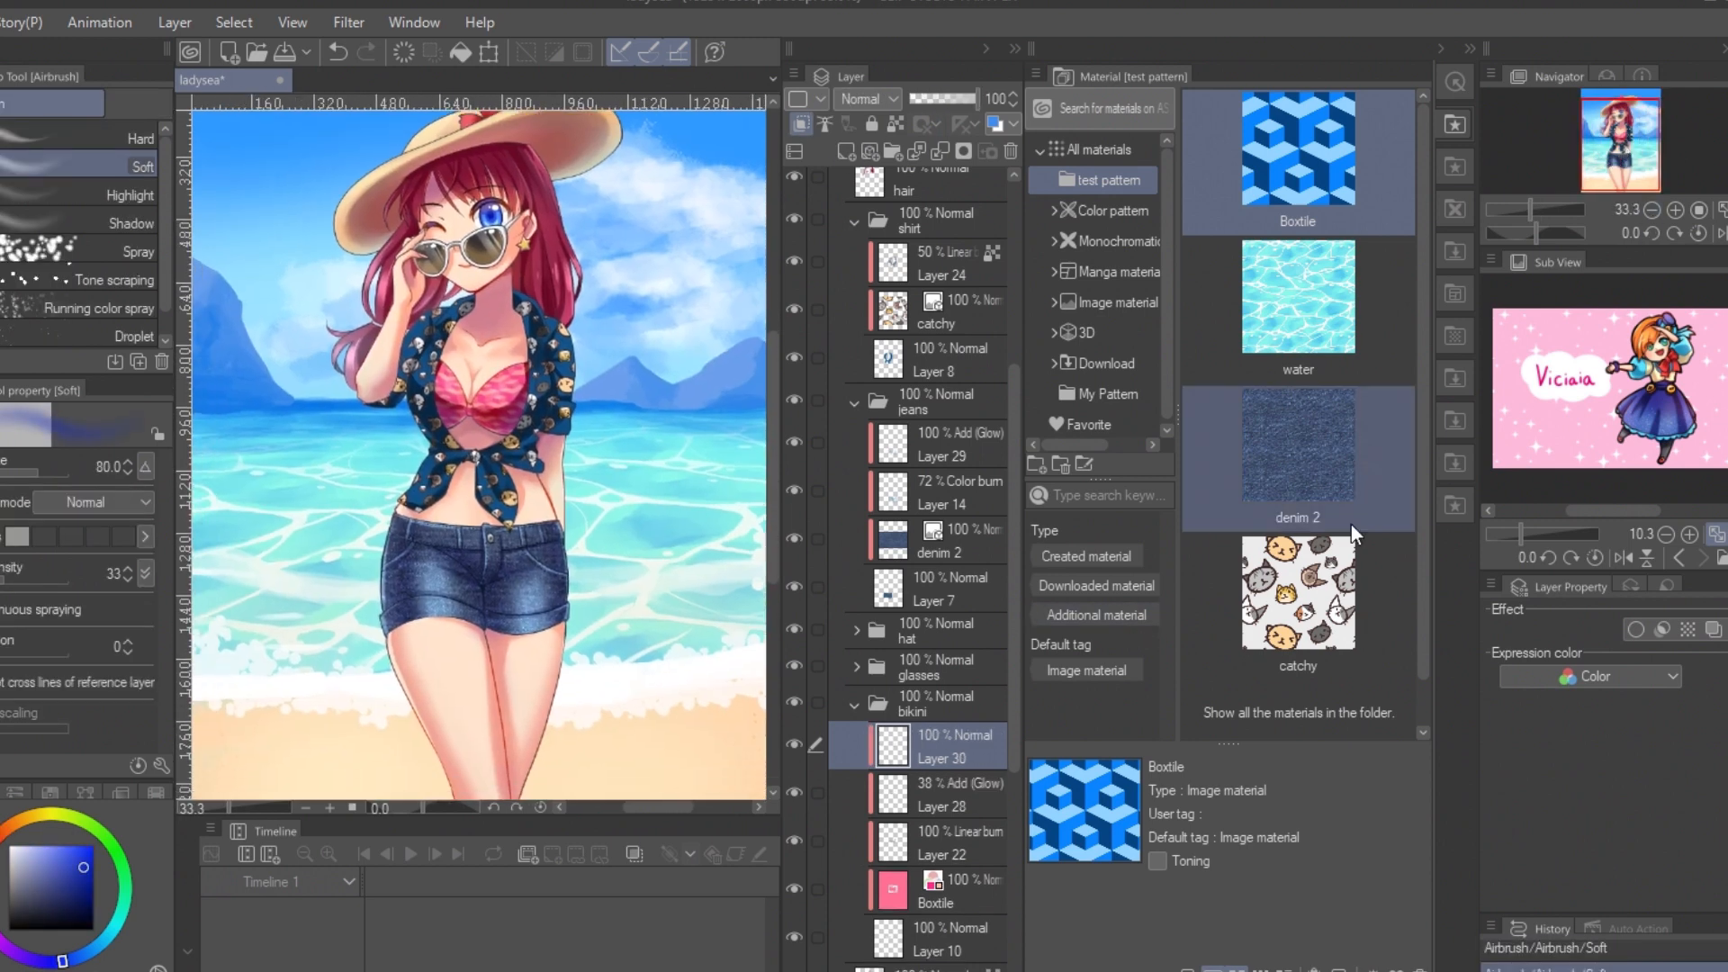